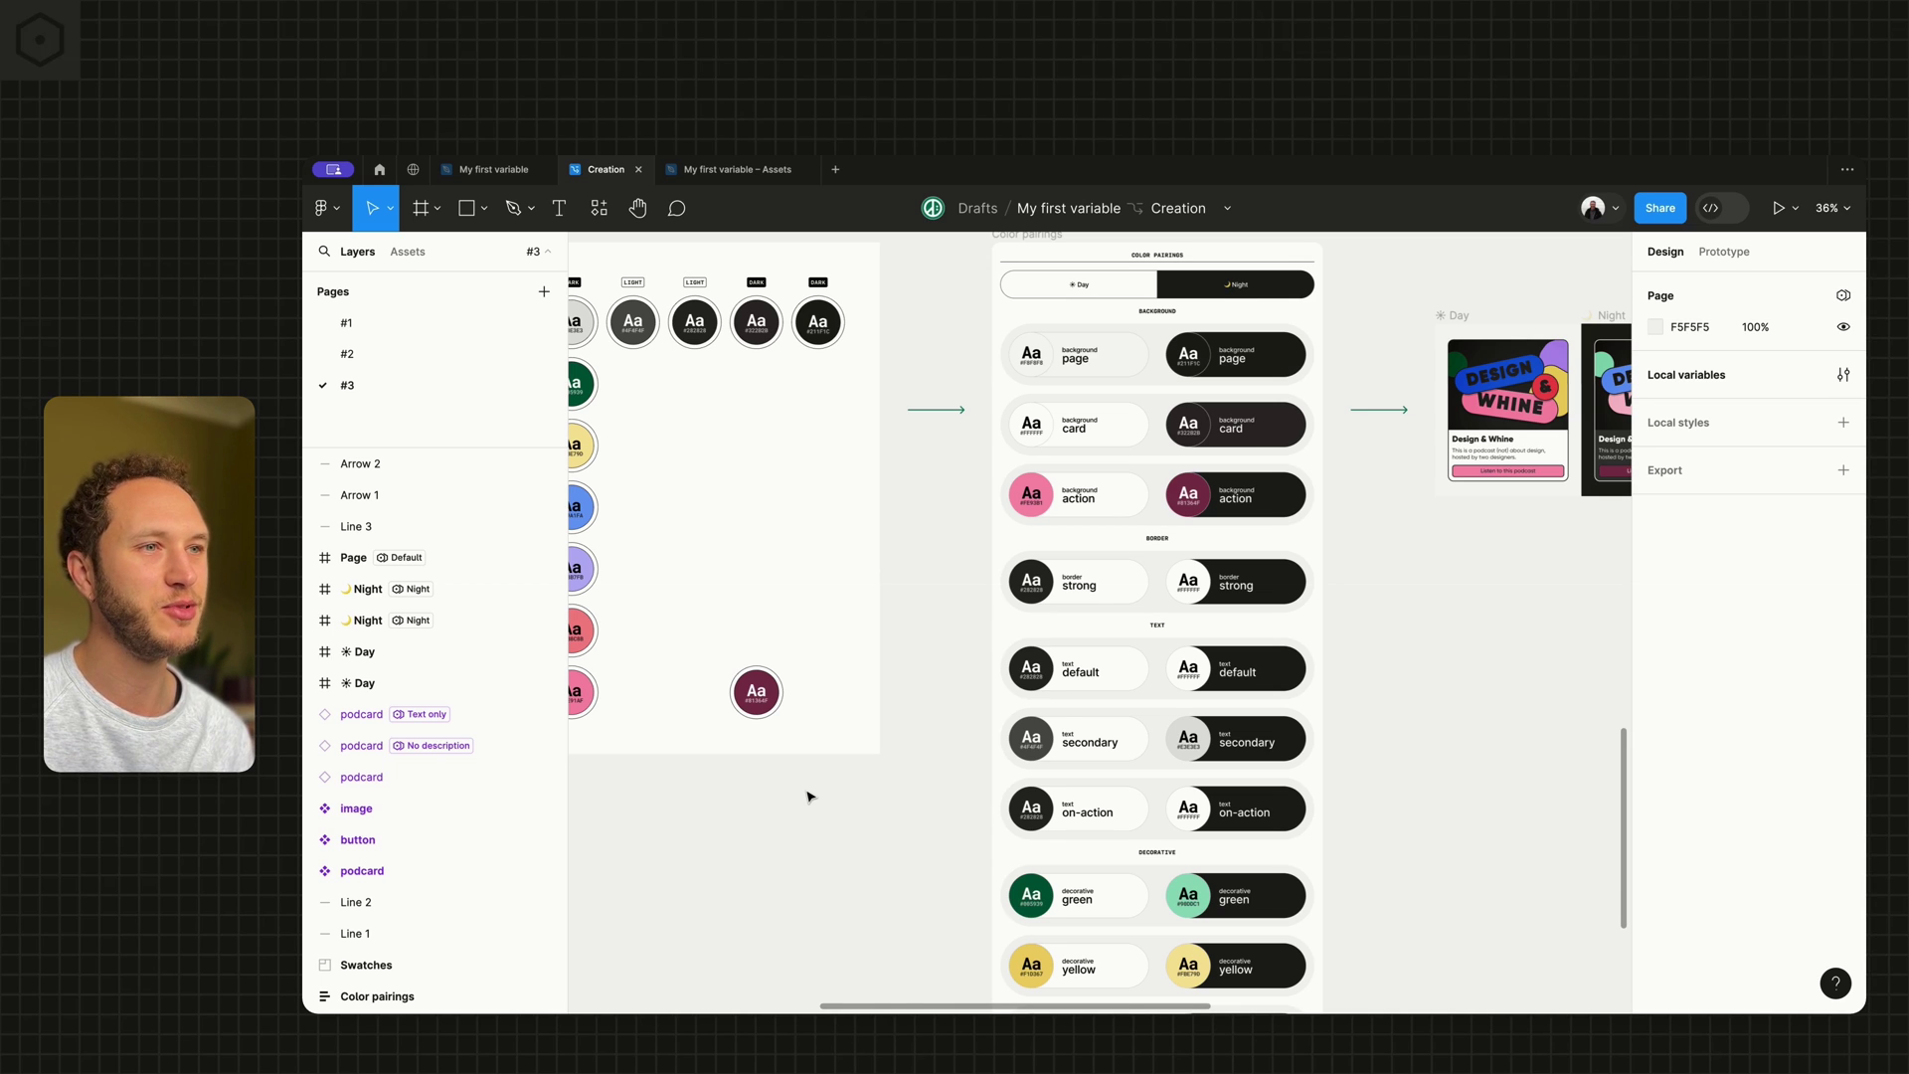
Open the local variables table and review the Color collection's Day and Night values.
{"action": "scroll", "coordinate": [811, 795], "scroll_direction": "up", "scroll_amount": 2}
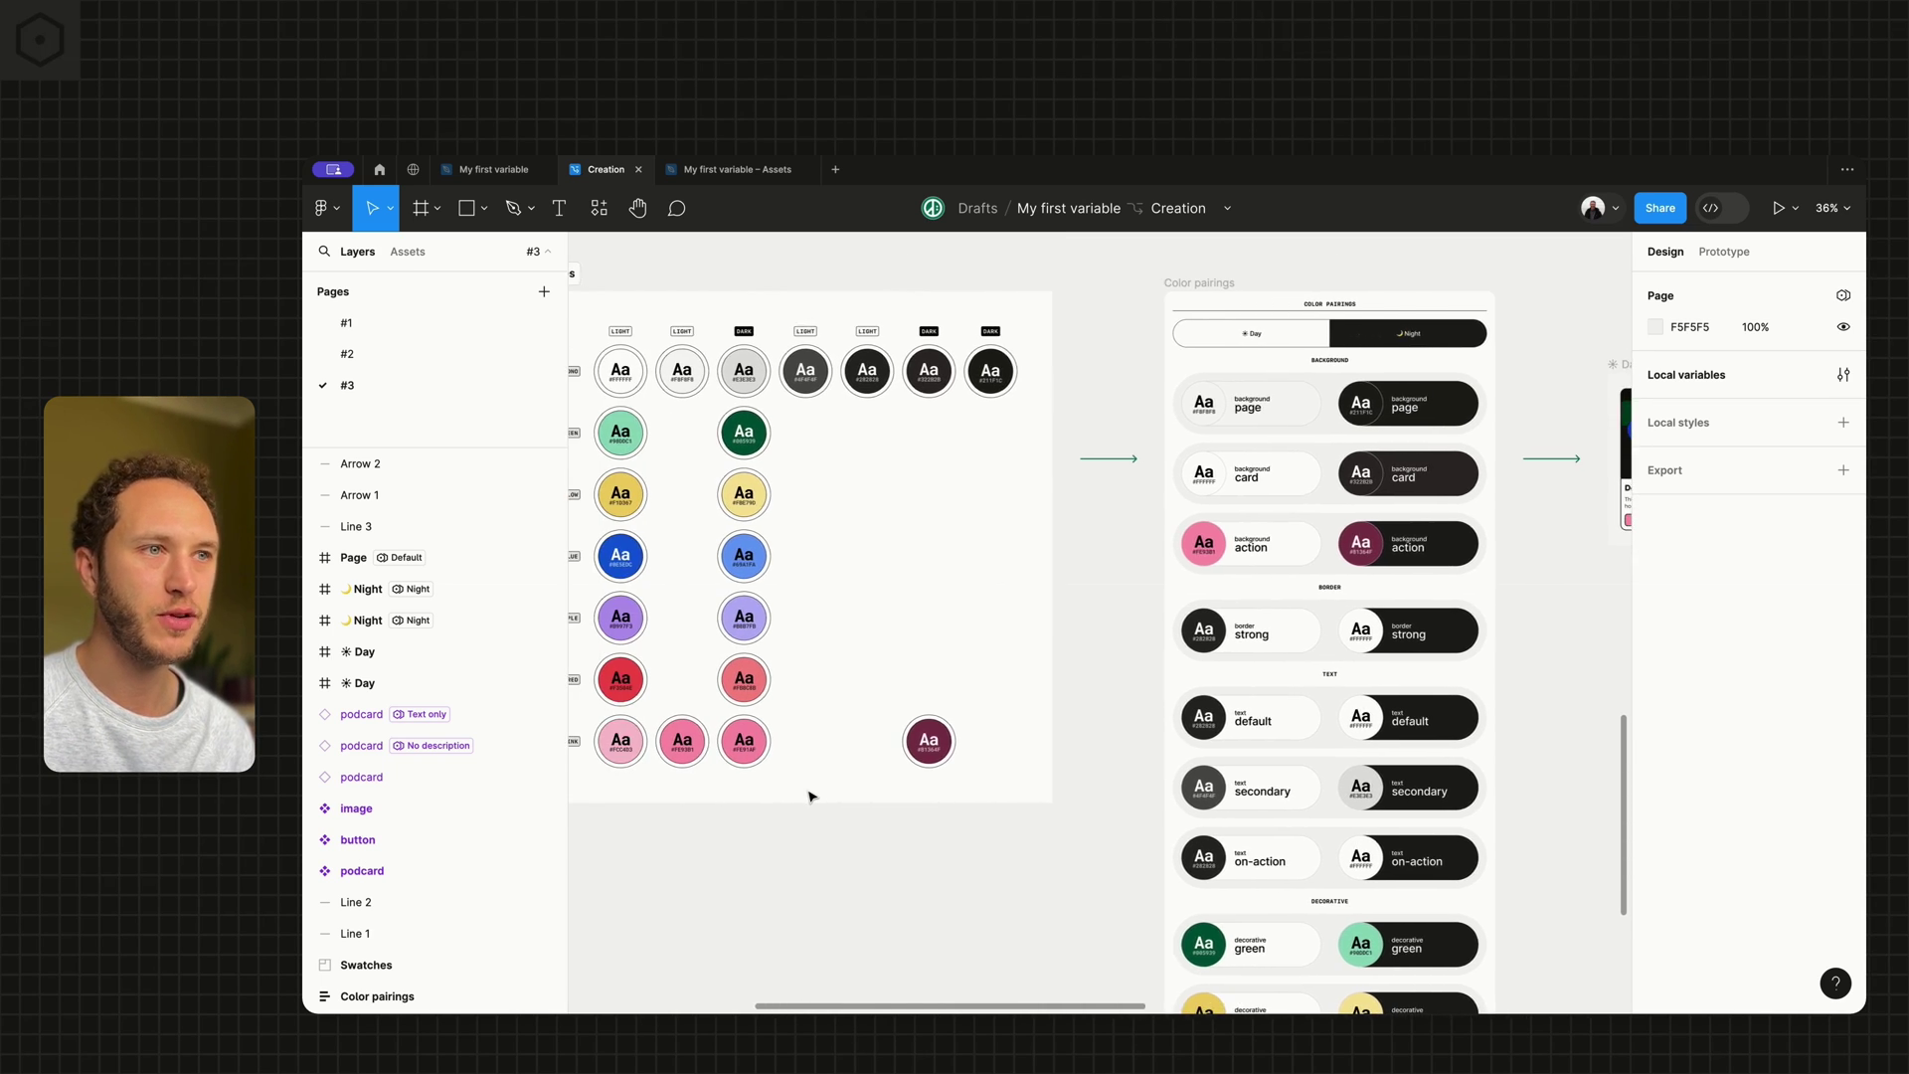
{"action": "left_click", "coordinate": [1844, 374]}
{"action": "scroll", "coordinate": [1142, 464], "scroll_direction": "down", "scroll_amount": 3}
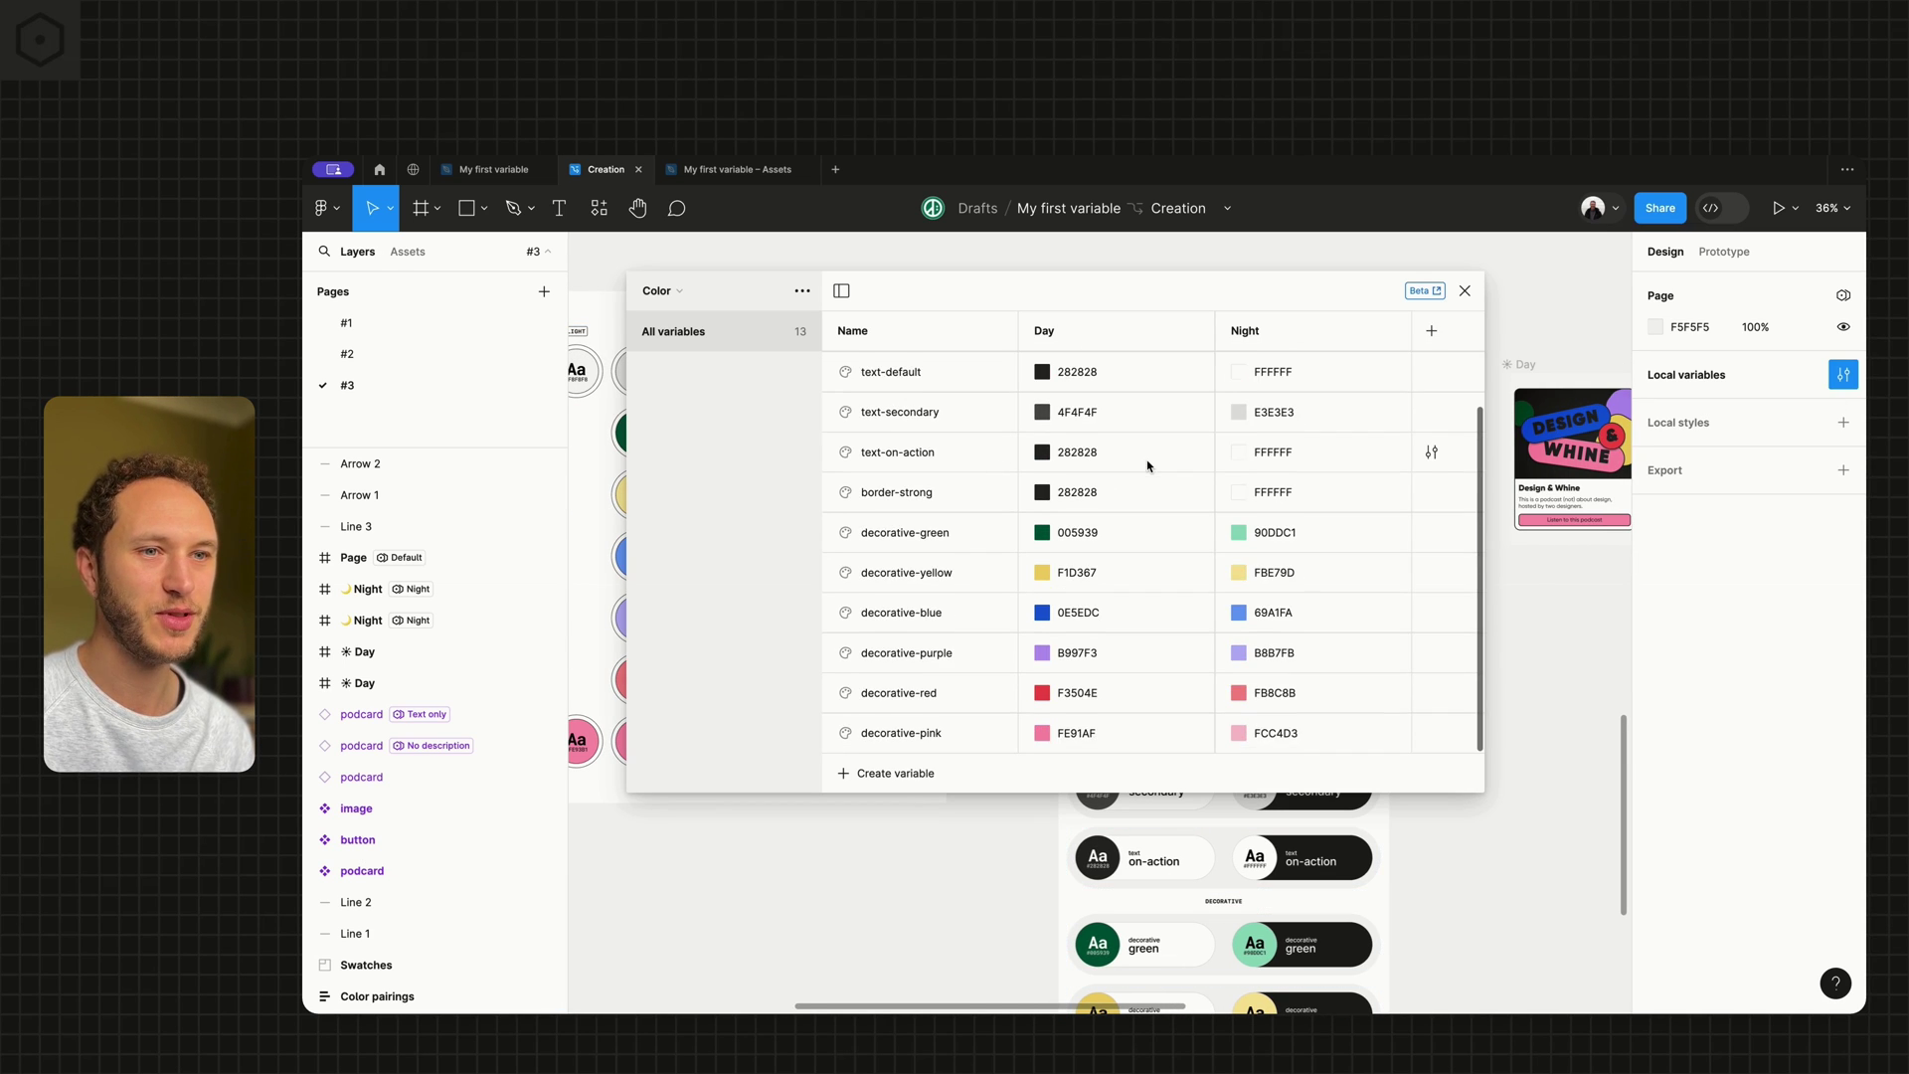
{"action": "scroll", "coordinate": [1133, 448], "scroll_direction": "up", "scroll_amount": 3}
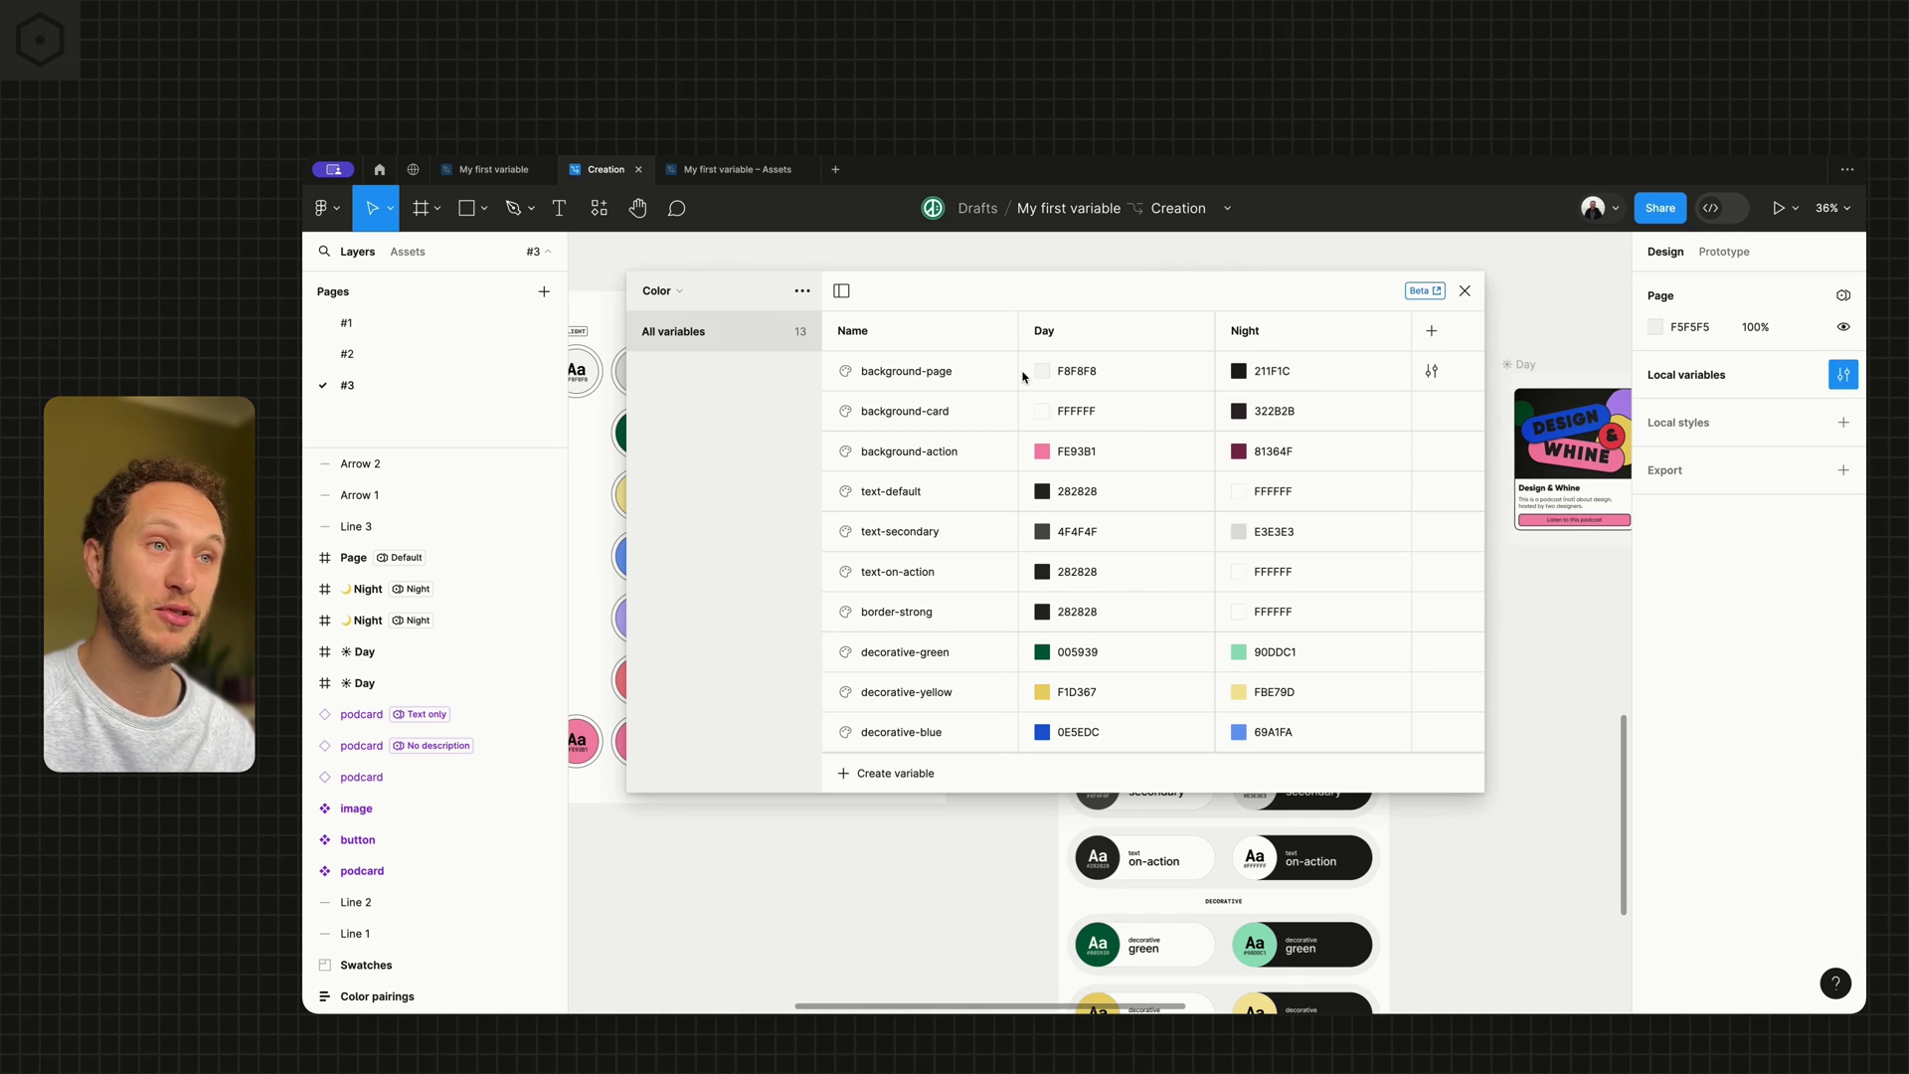
Create a new empty variable collection named Primitive.
{"action": "left_click", "coordinate": [801, 291]}
{"action": "left_click", "coordinate": [795, 399]}
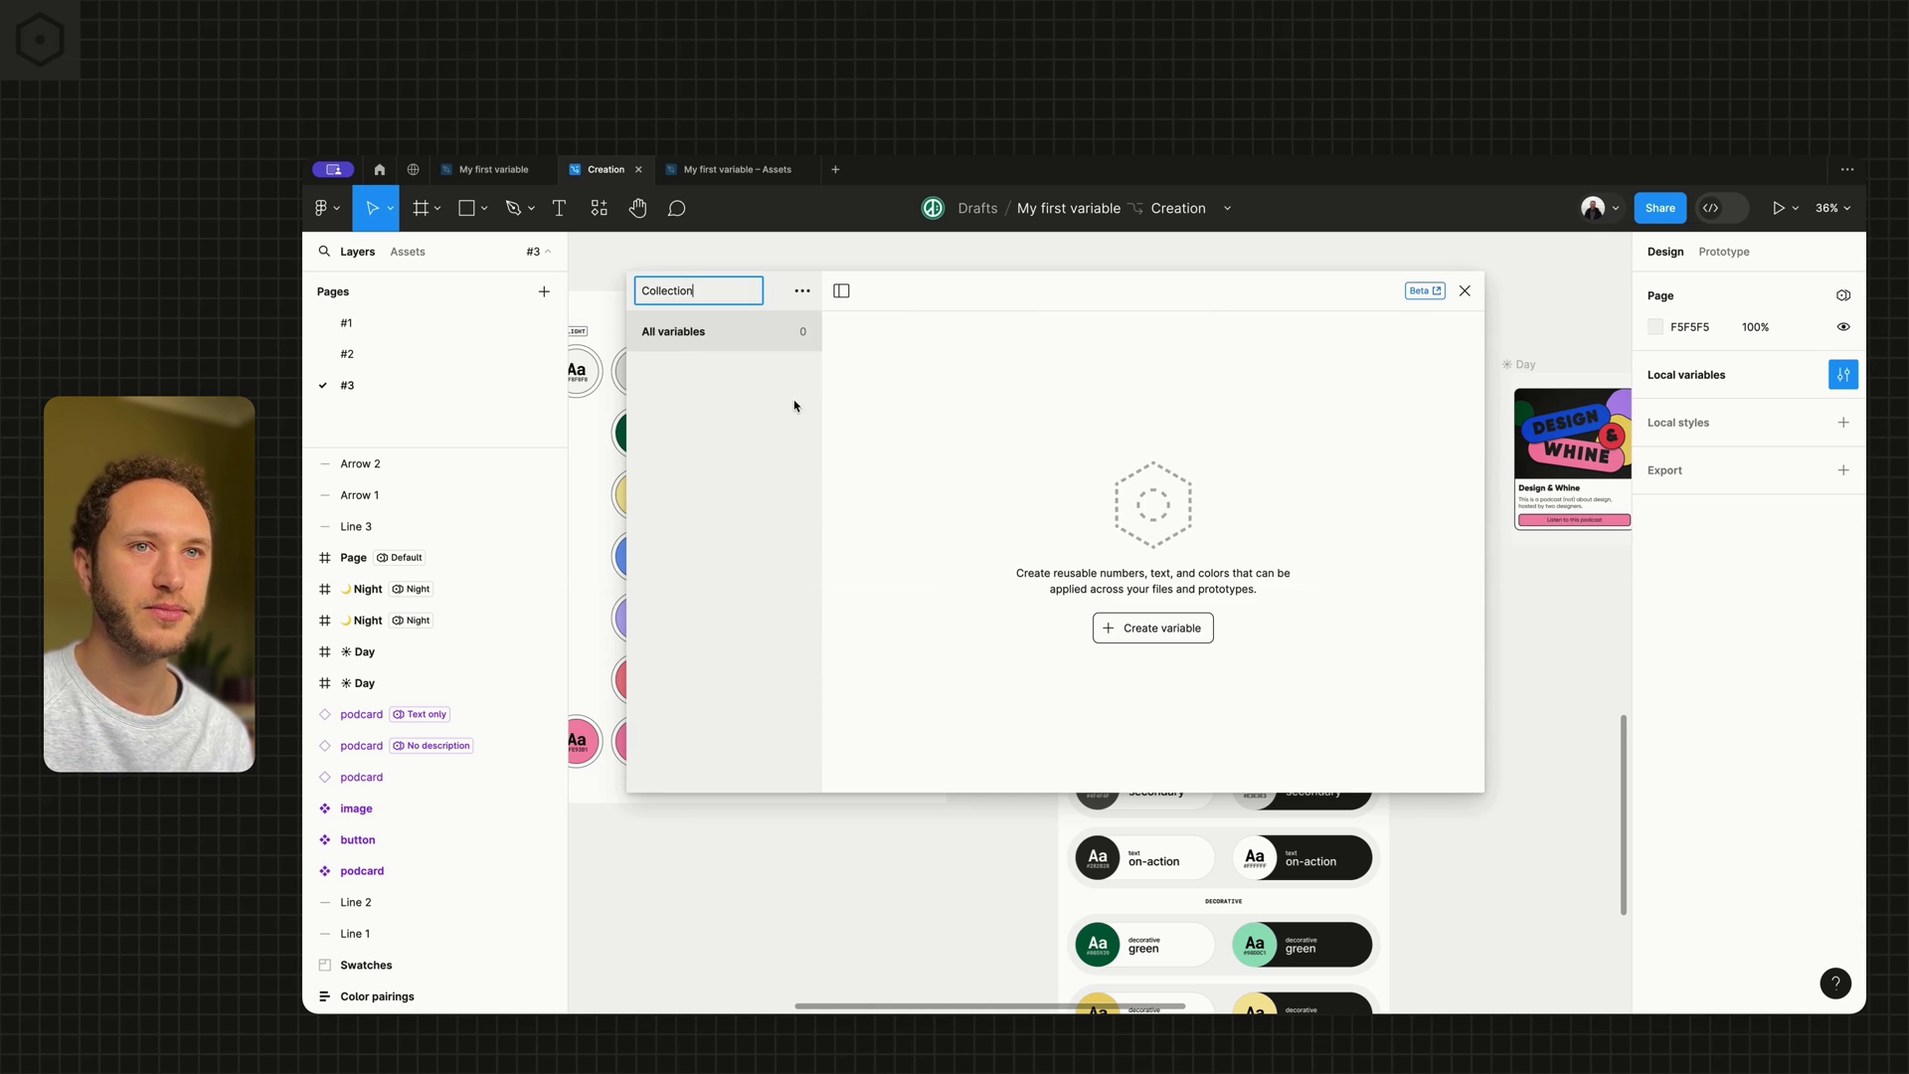
{"action": "key", "text": "ctrl+a"}
{"action": "type", "text": "Primi"}
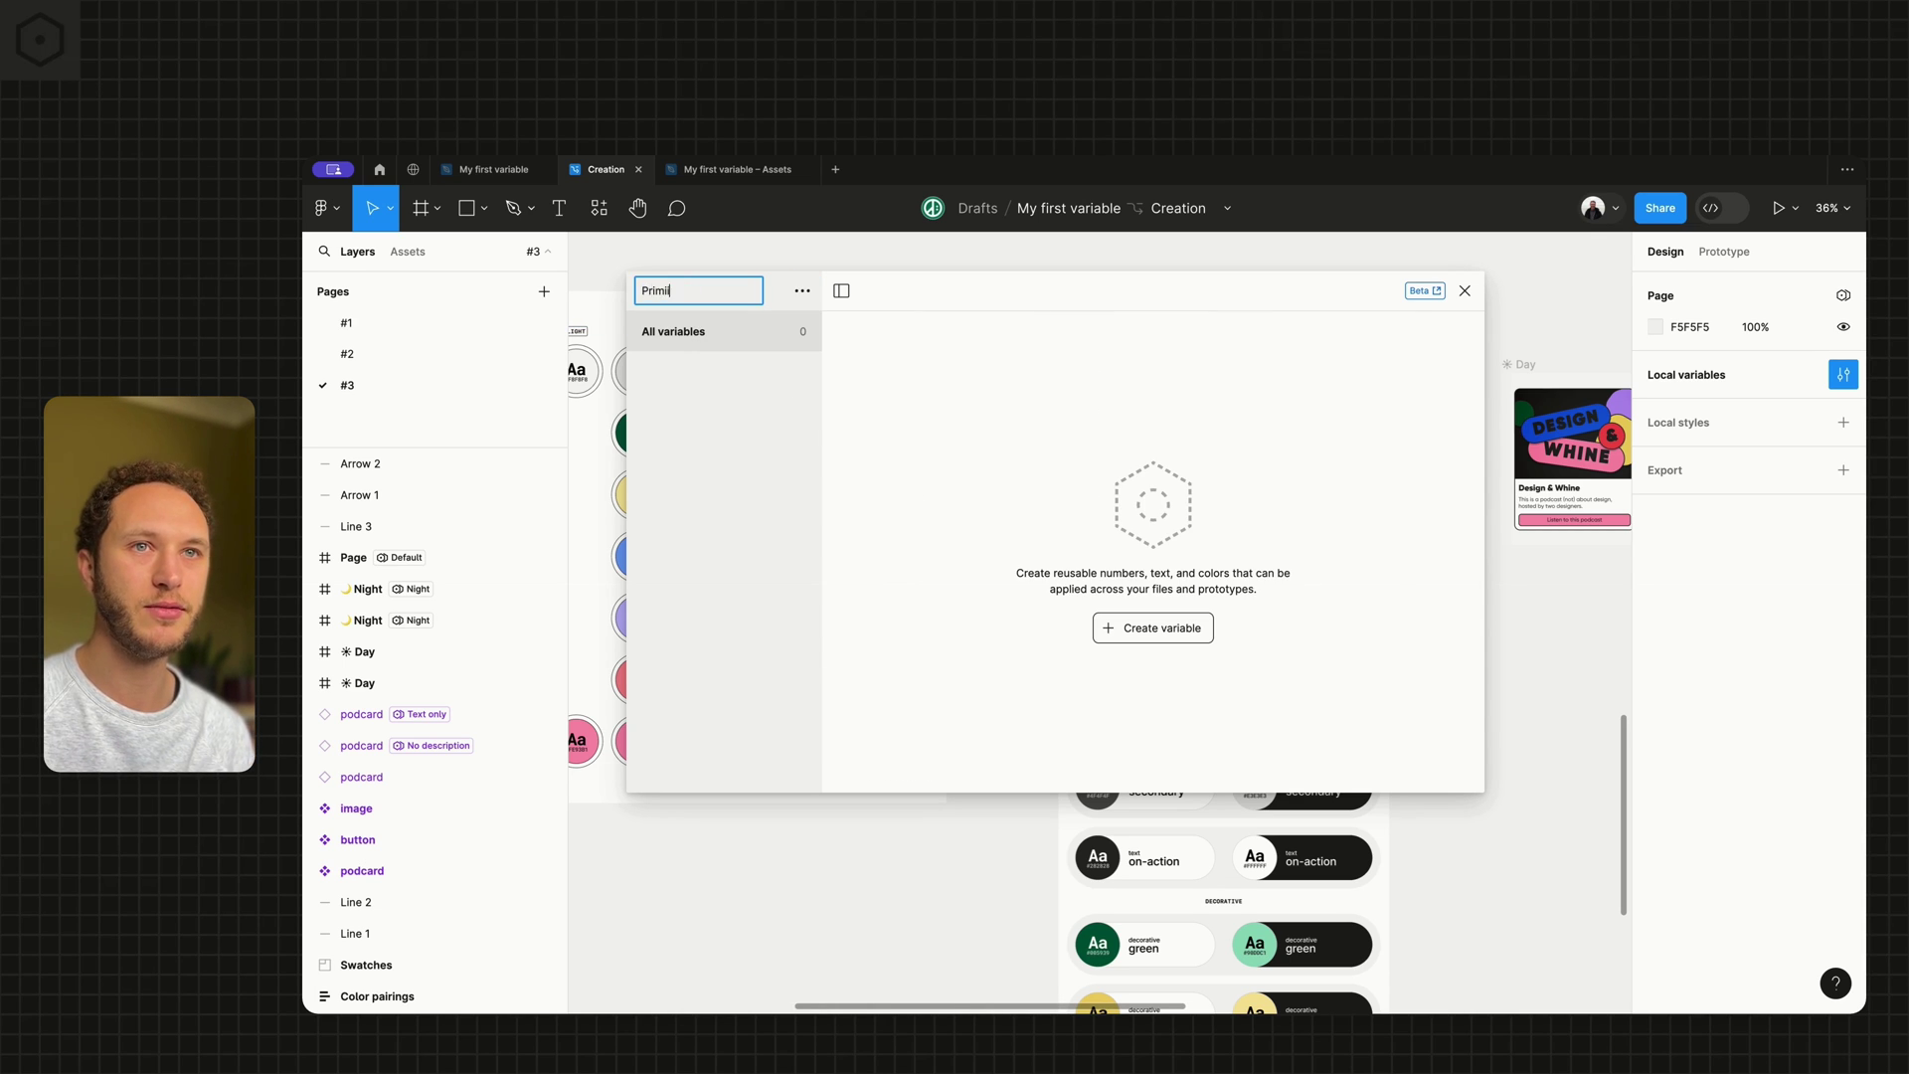
{"action": "type", "text": "tive"}
{"action": "key", "text": "Return"}
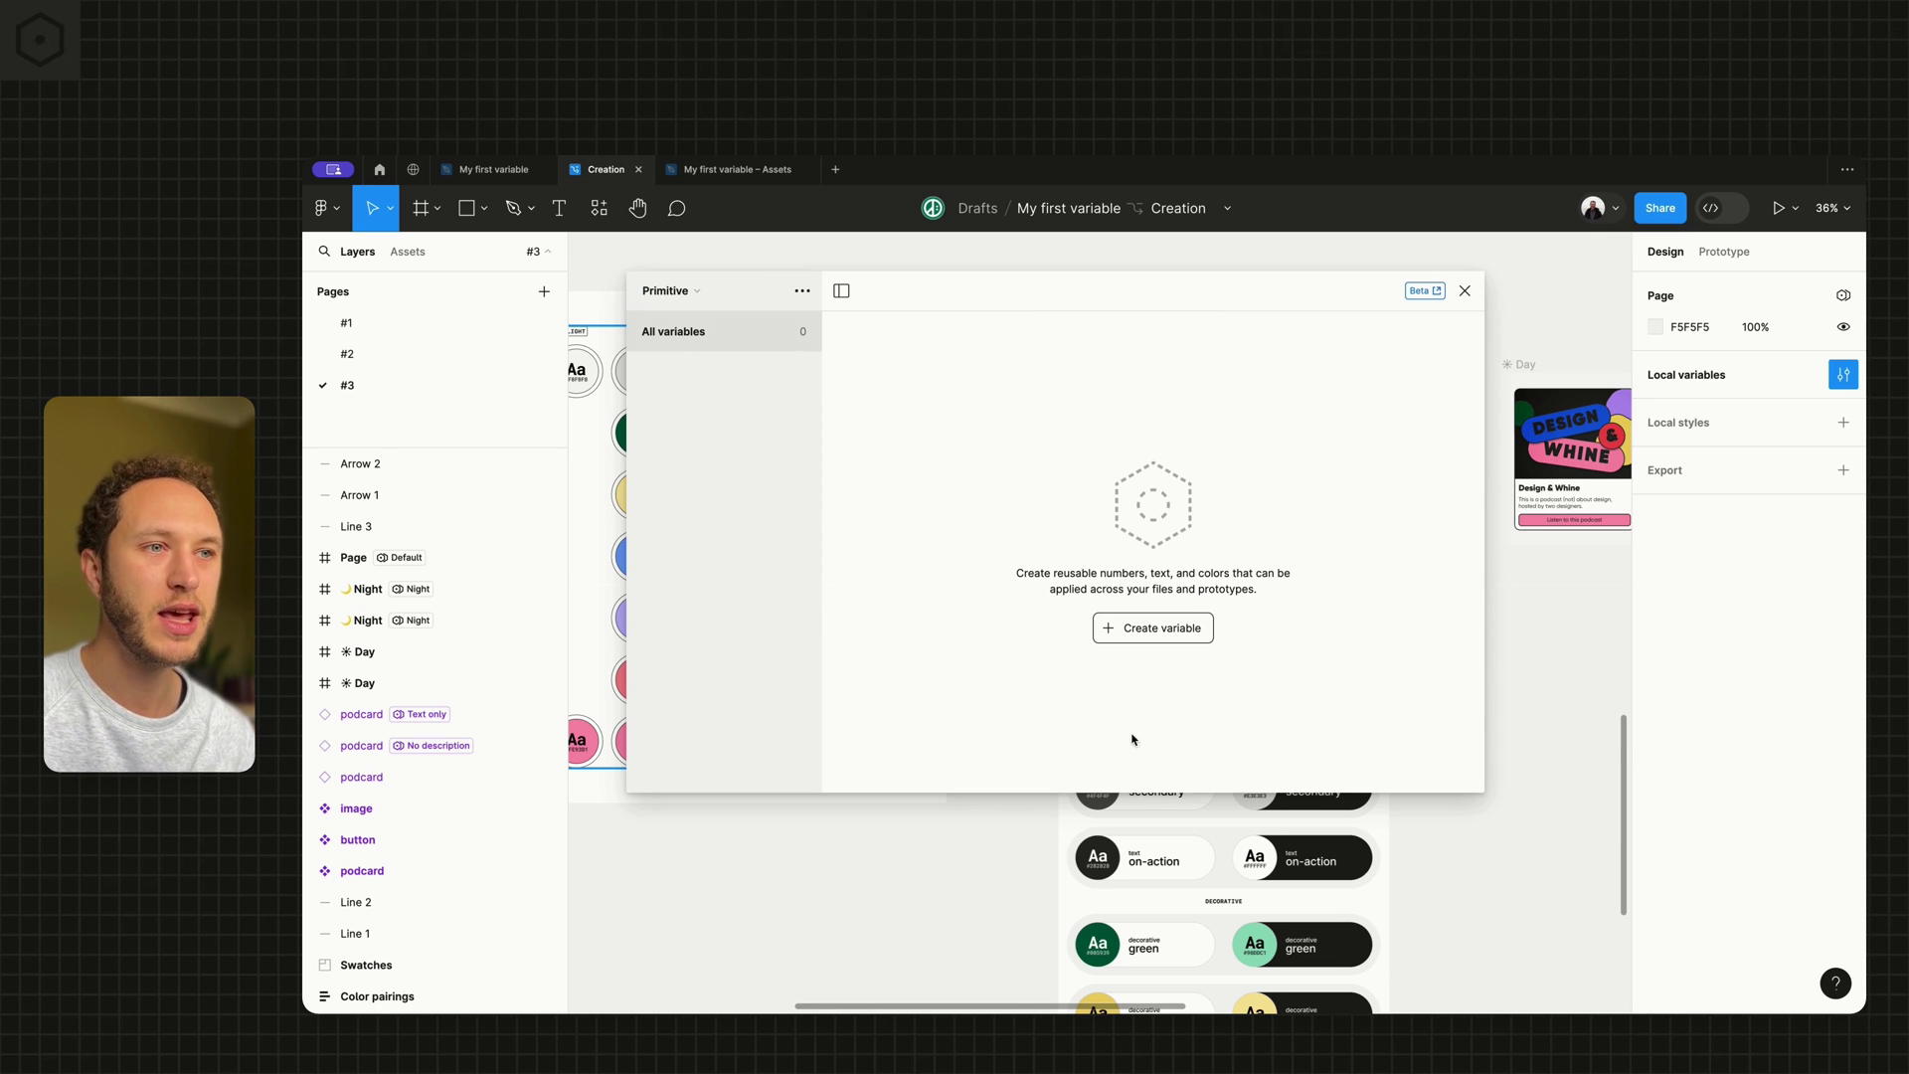
Switch back to the Color collection and close the variables window.
{"action": "left_click", "coordinate": [696, 293]}
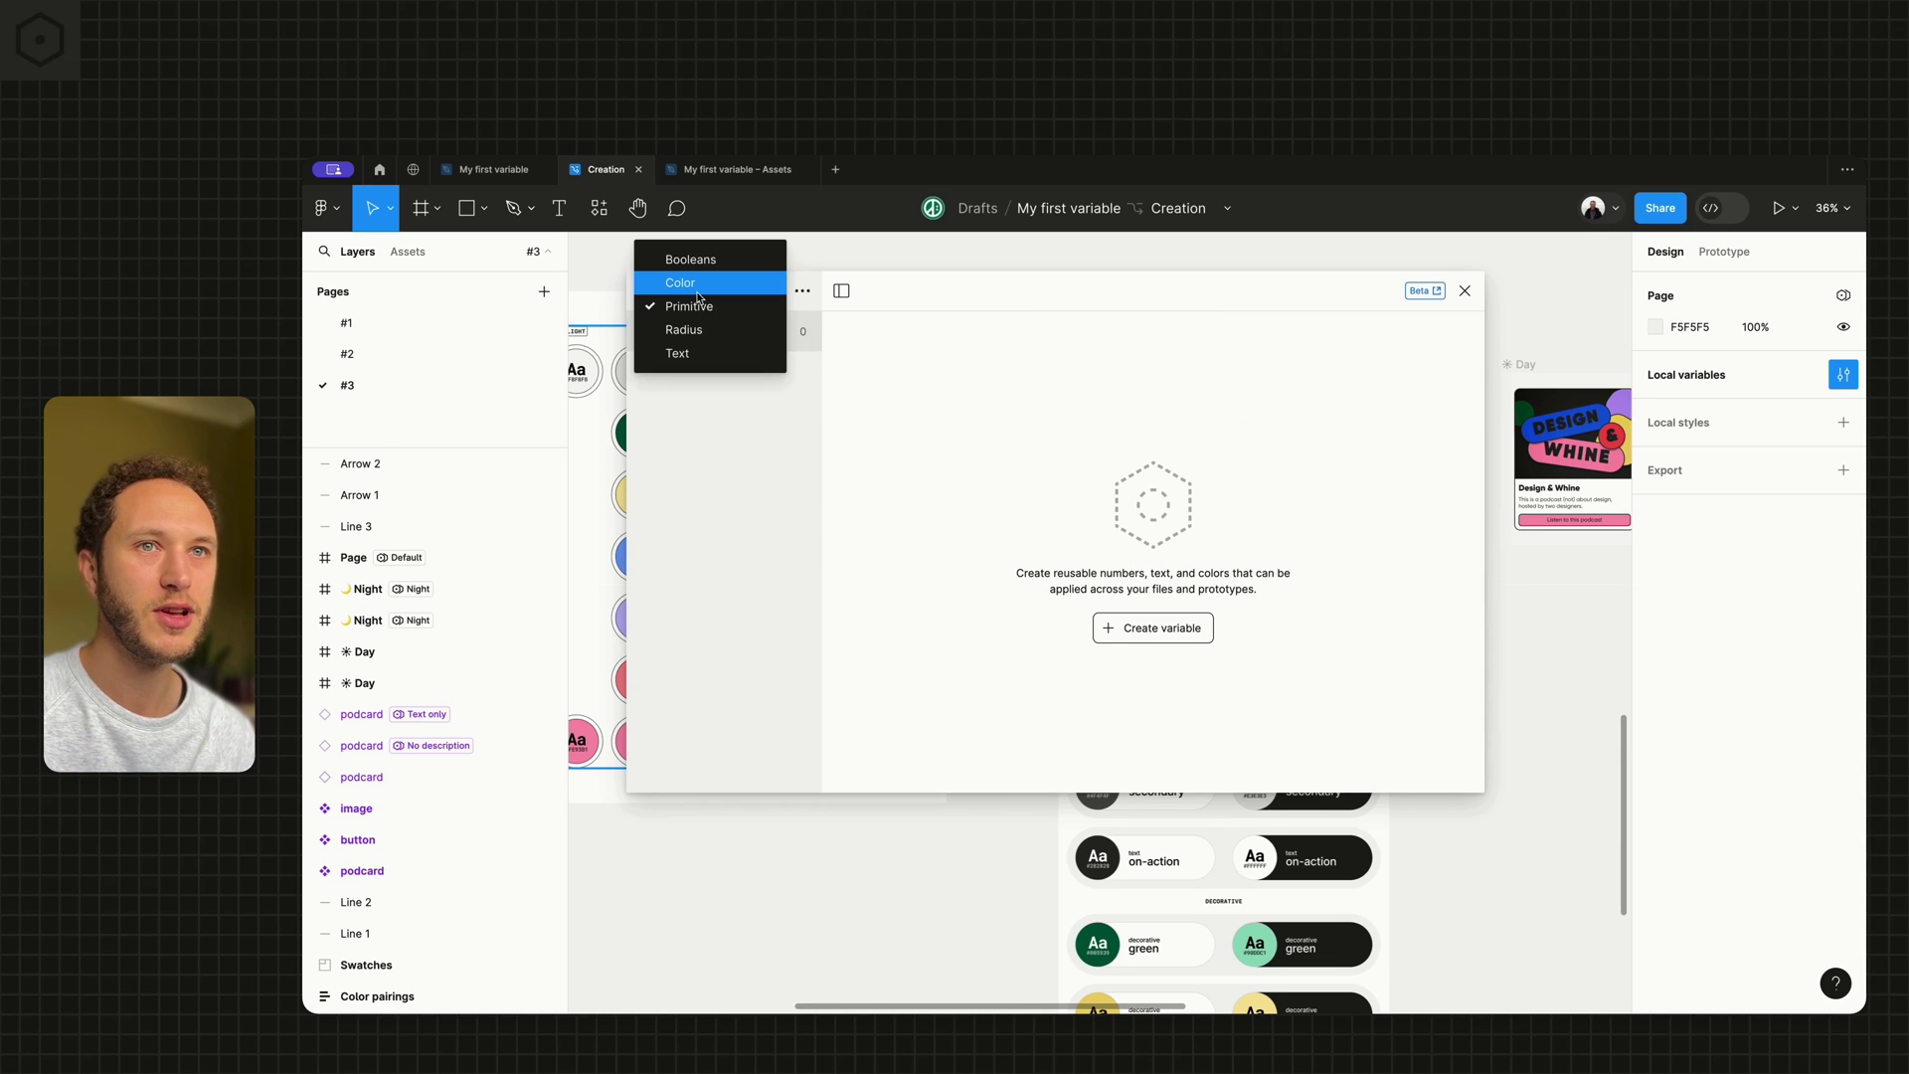
{"action": "left_click", "coordinate": [700, 285]}
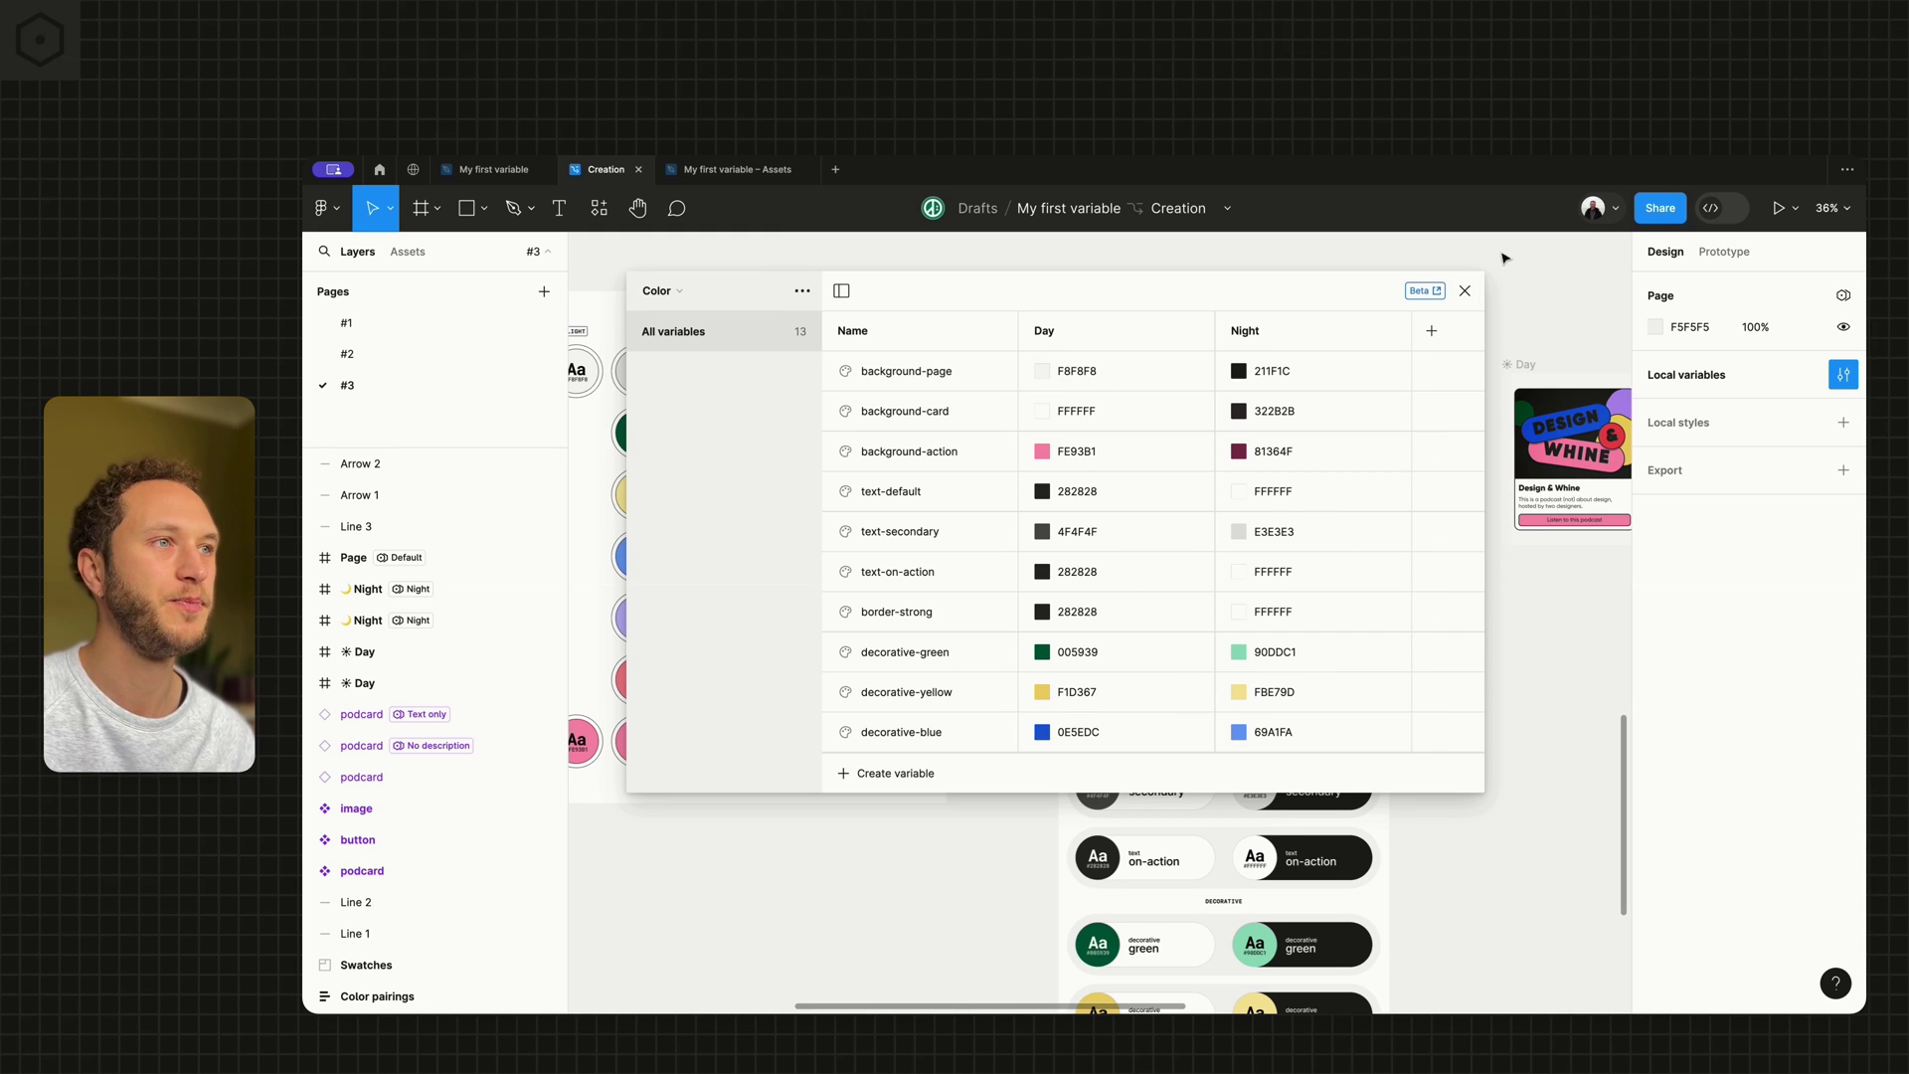
{"action": "left_click", "coordinate": [1466, 292]}
Hide the interface with Ctrl+\ and look around the Swatches and Color pairings boards.
{"action": "key", "text": "ctrl+backslash"}
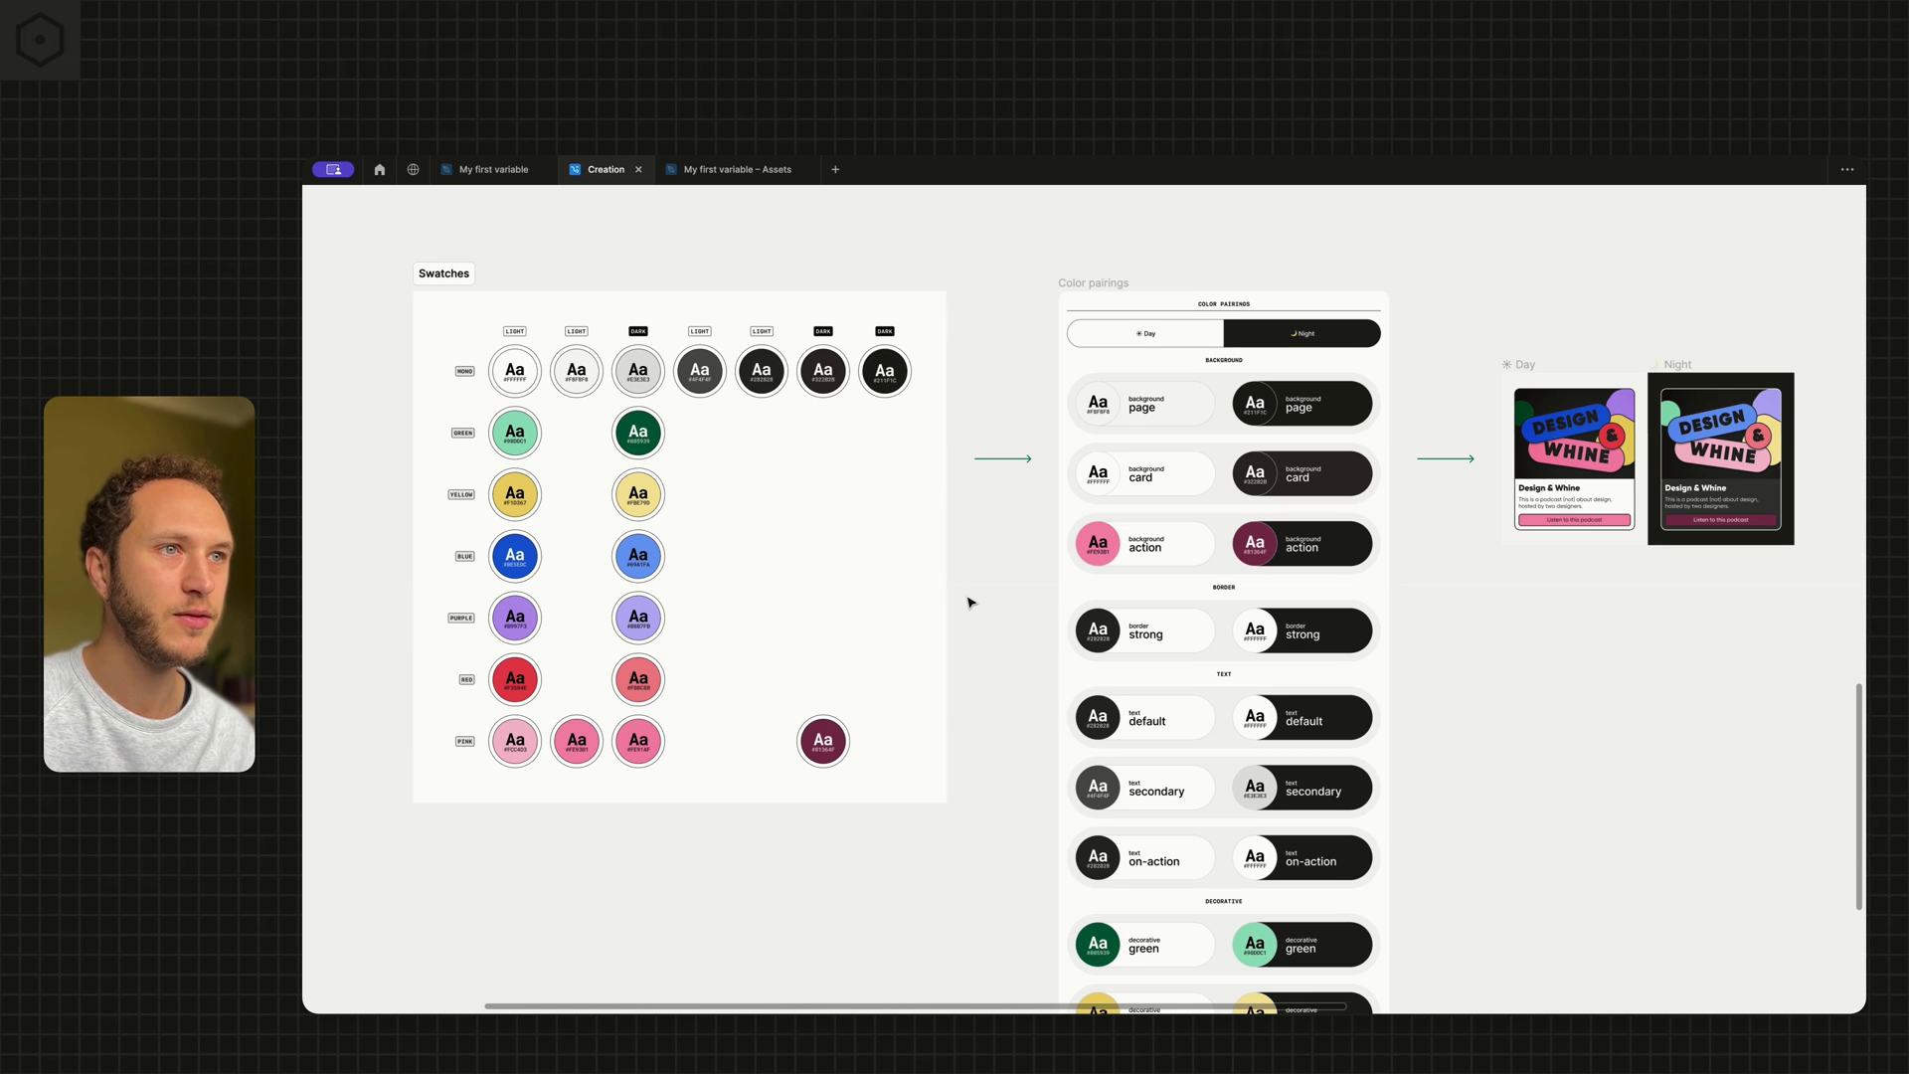
{"action": "scroll", "coordinate": [1180, 423], "scroll_direction": "up", "scroll_amount": 5}
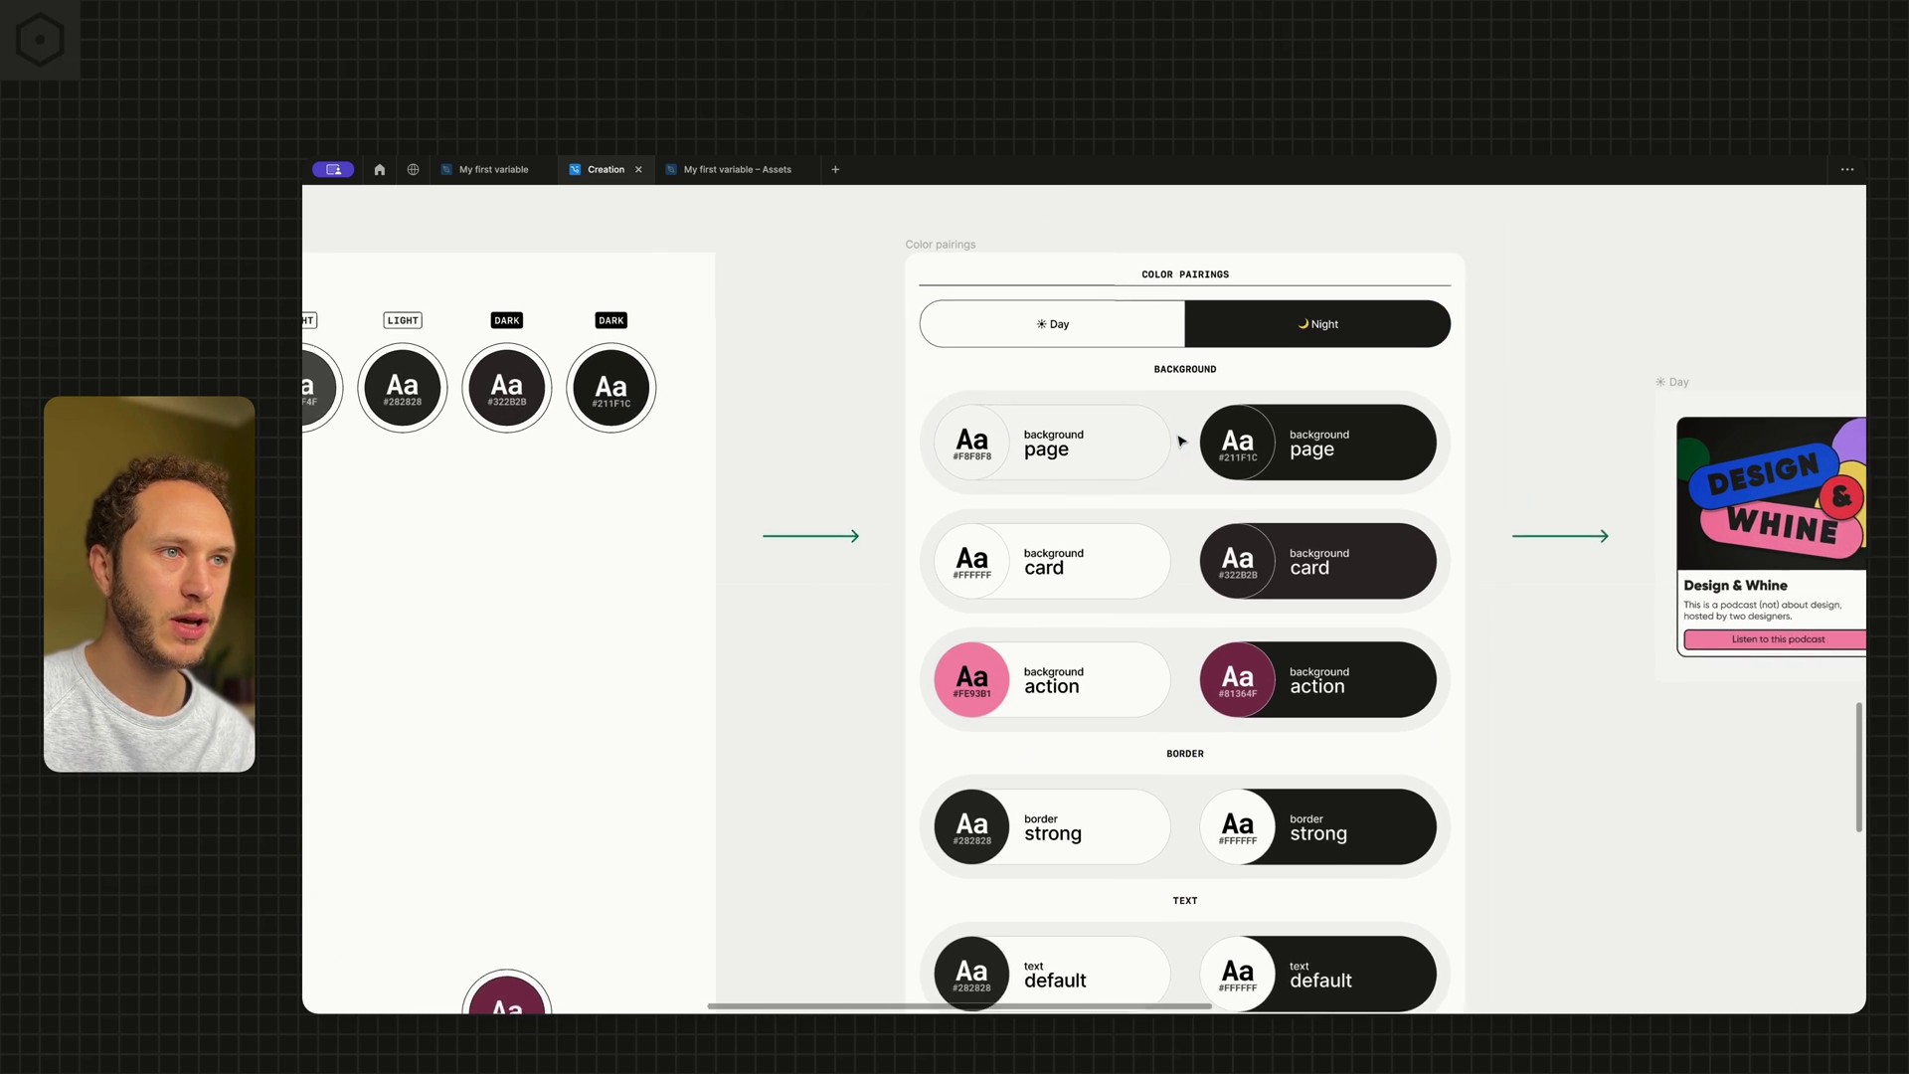
{"action": "scroll", "coordinate": [1180, 440], "scroll_direction": "up", "scroll_amount": 1}
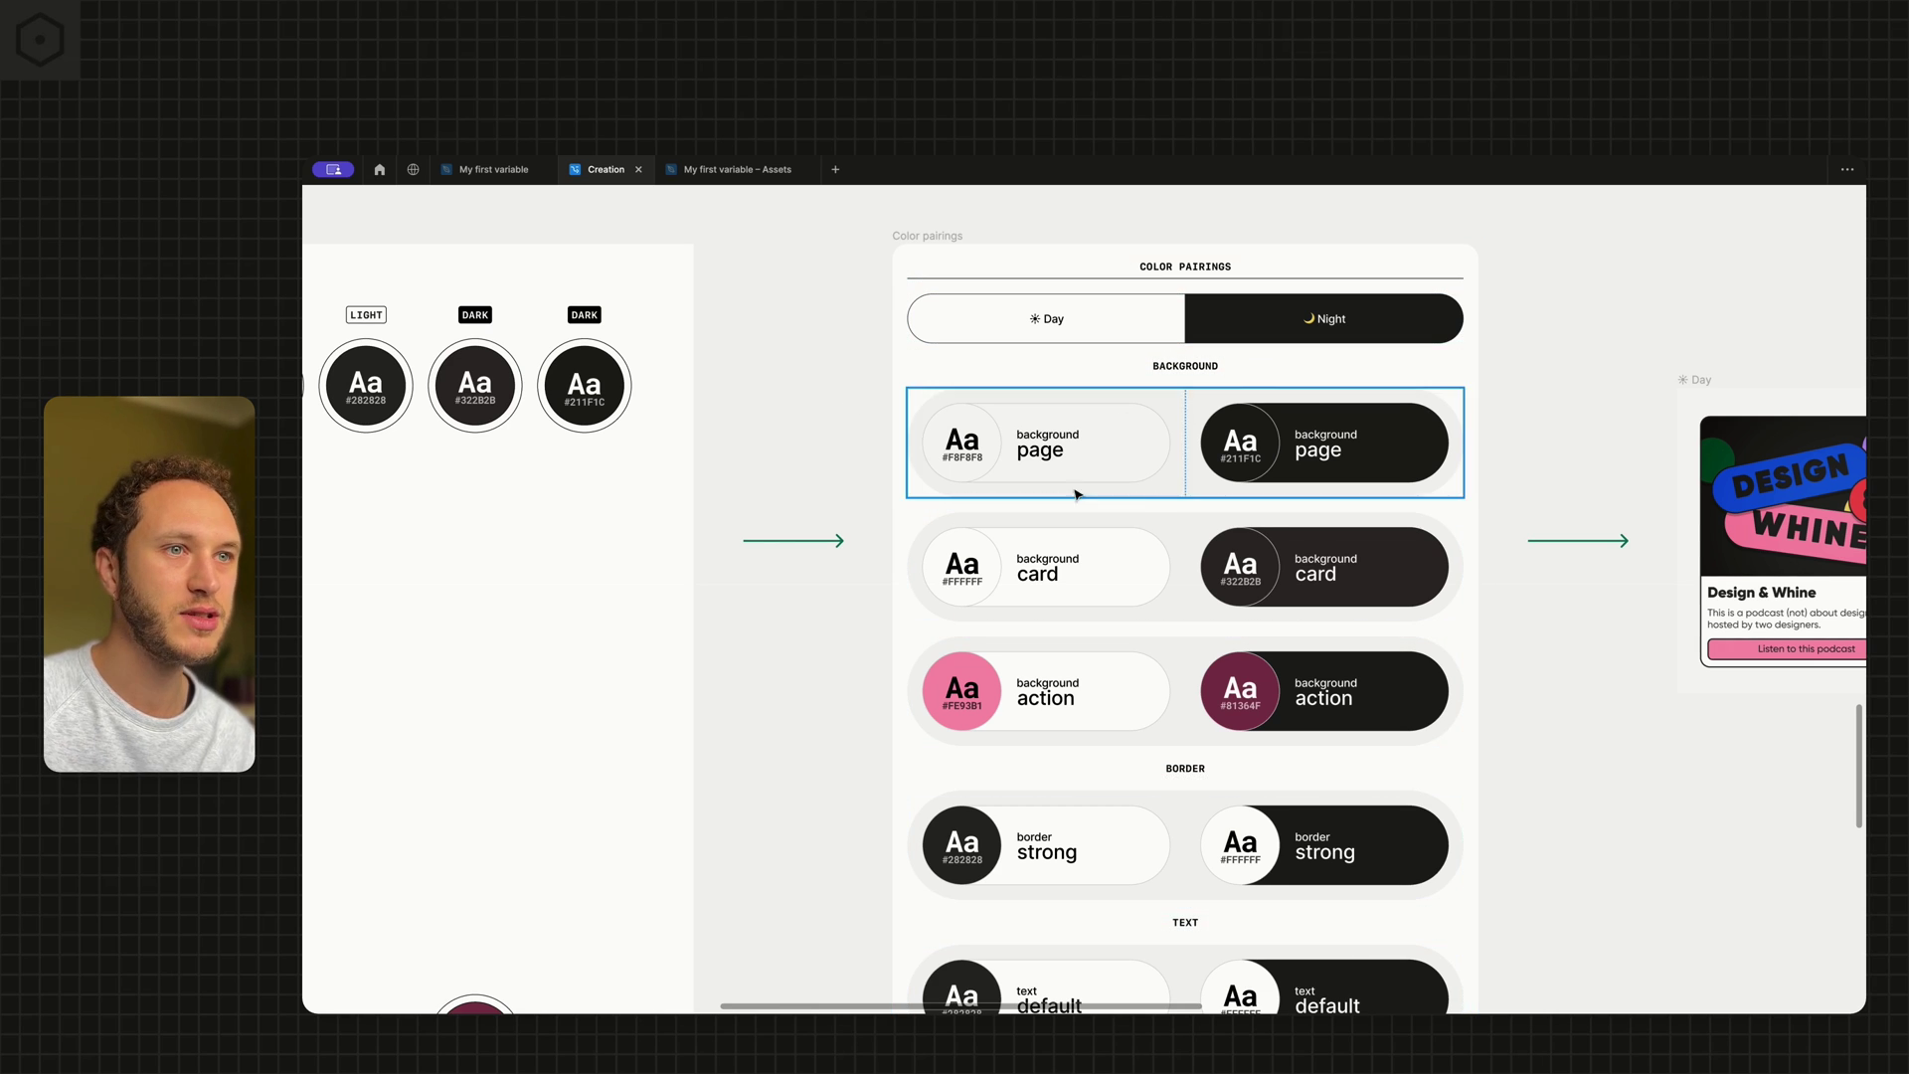
{"action": "scroll", "coordinate": [1200, 461], "scroll_direction": "up", "scroll_amount": 3}
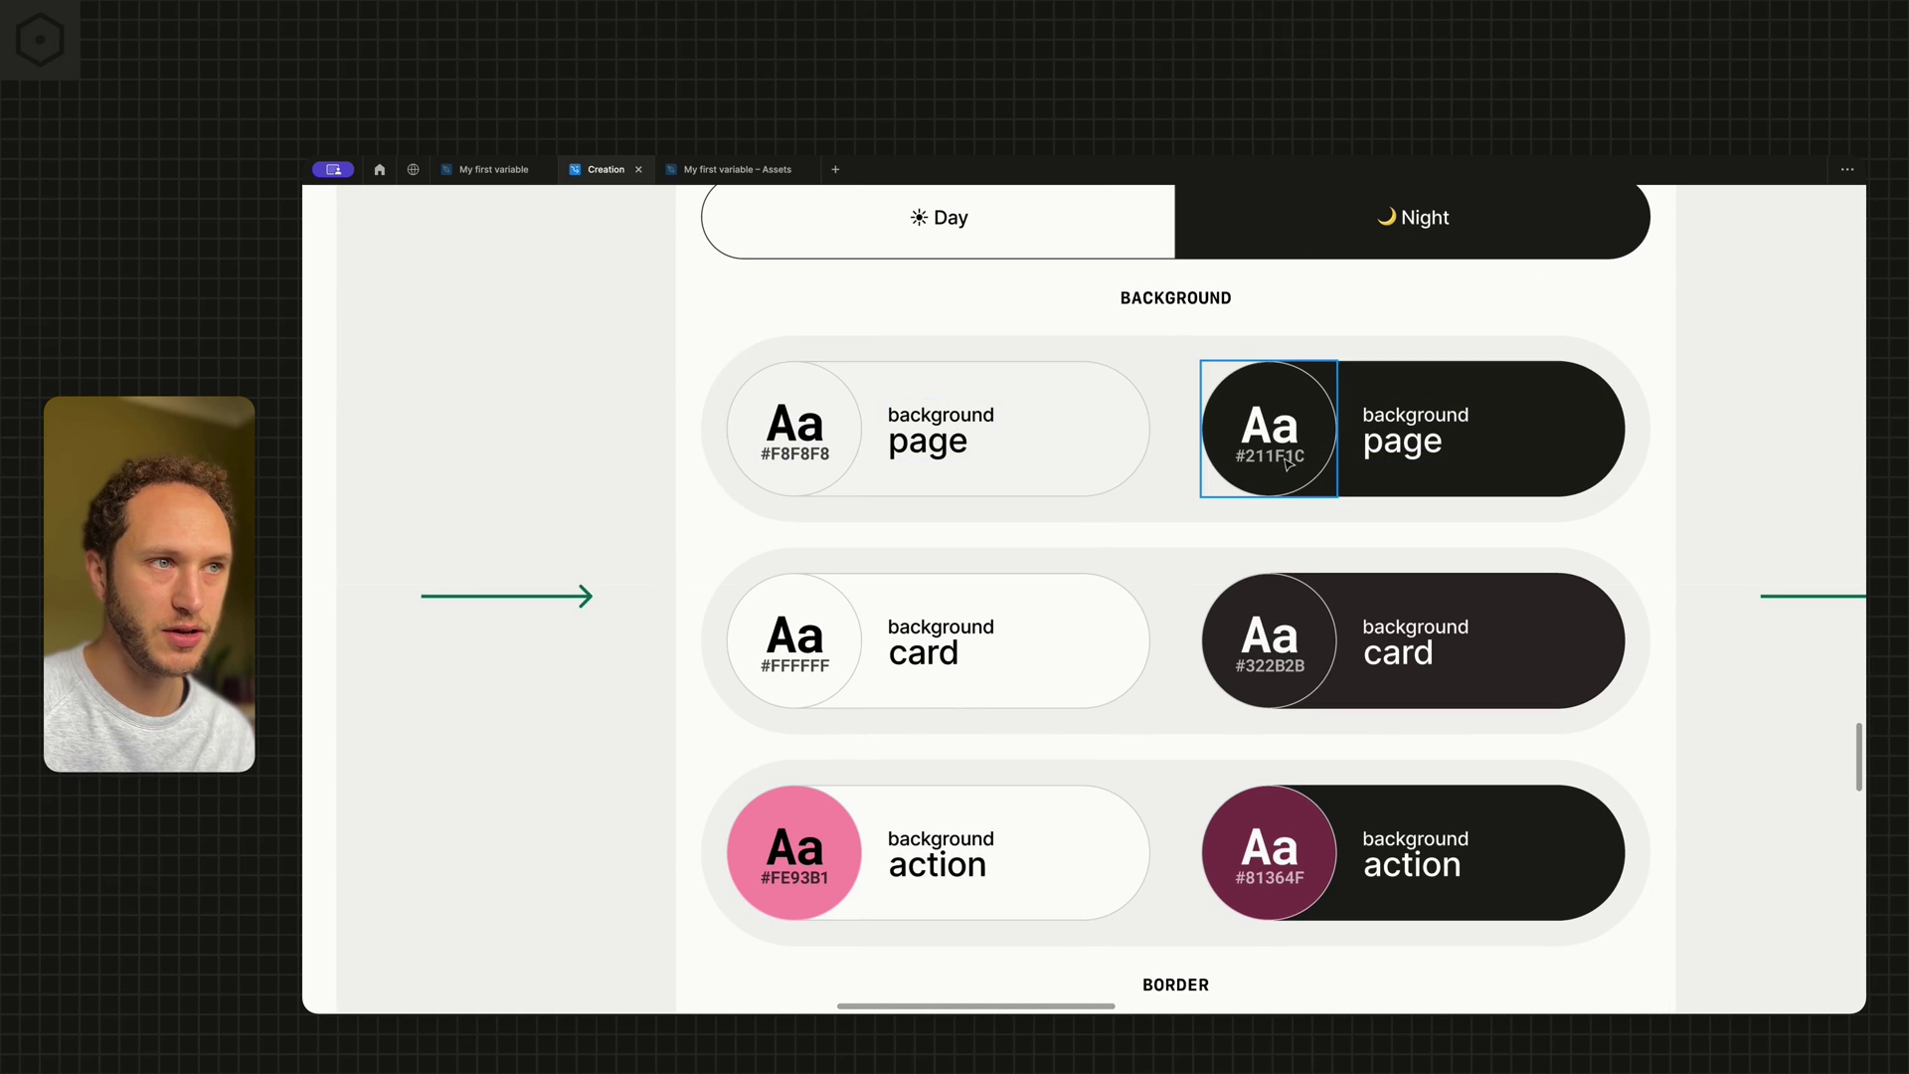
{"action": "scroll", "coordinate": [1169, 508], "scroll_direction": "down", "scroll_amount": 3}
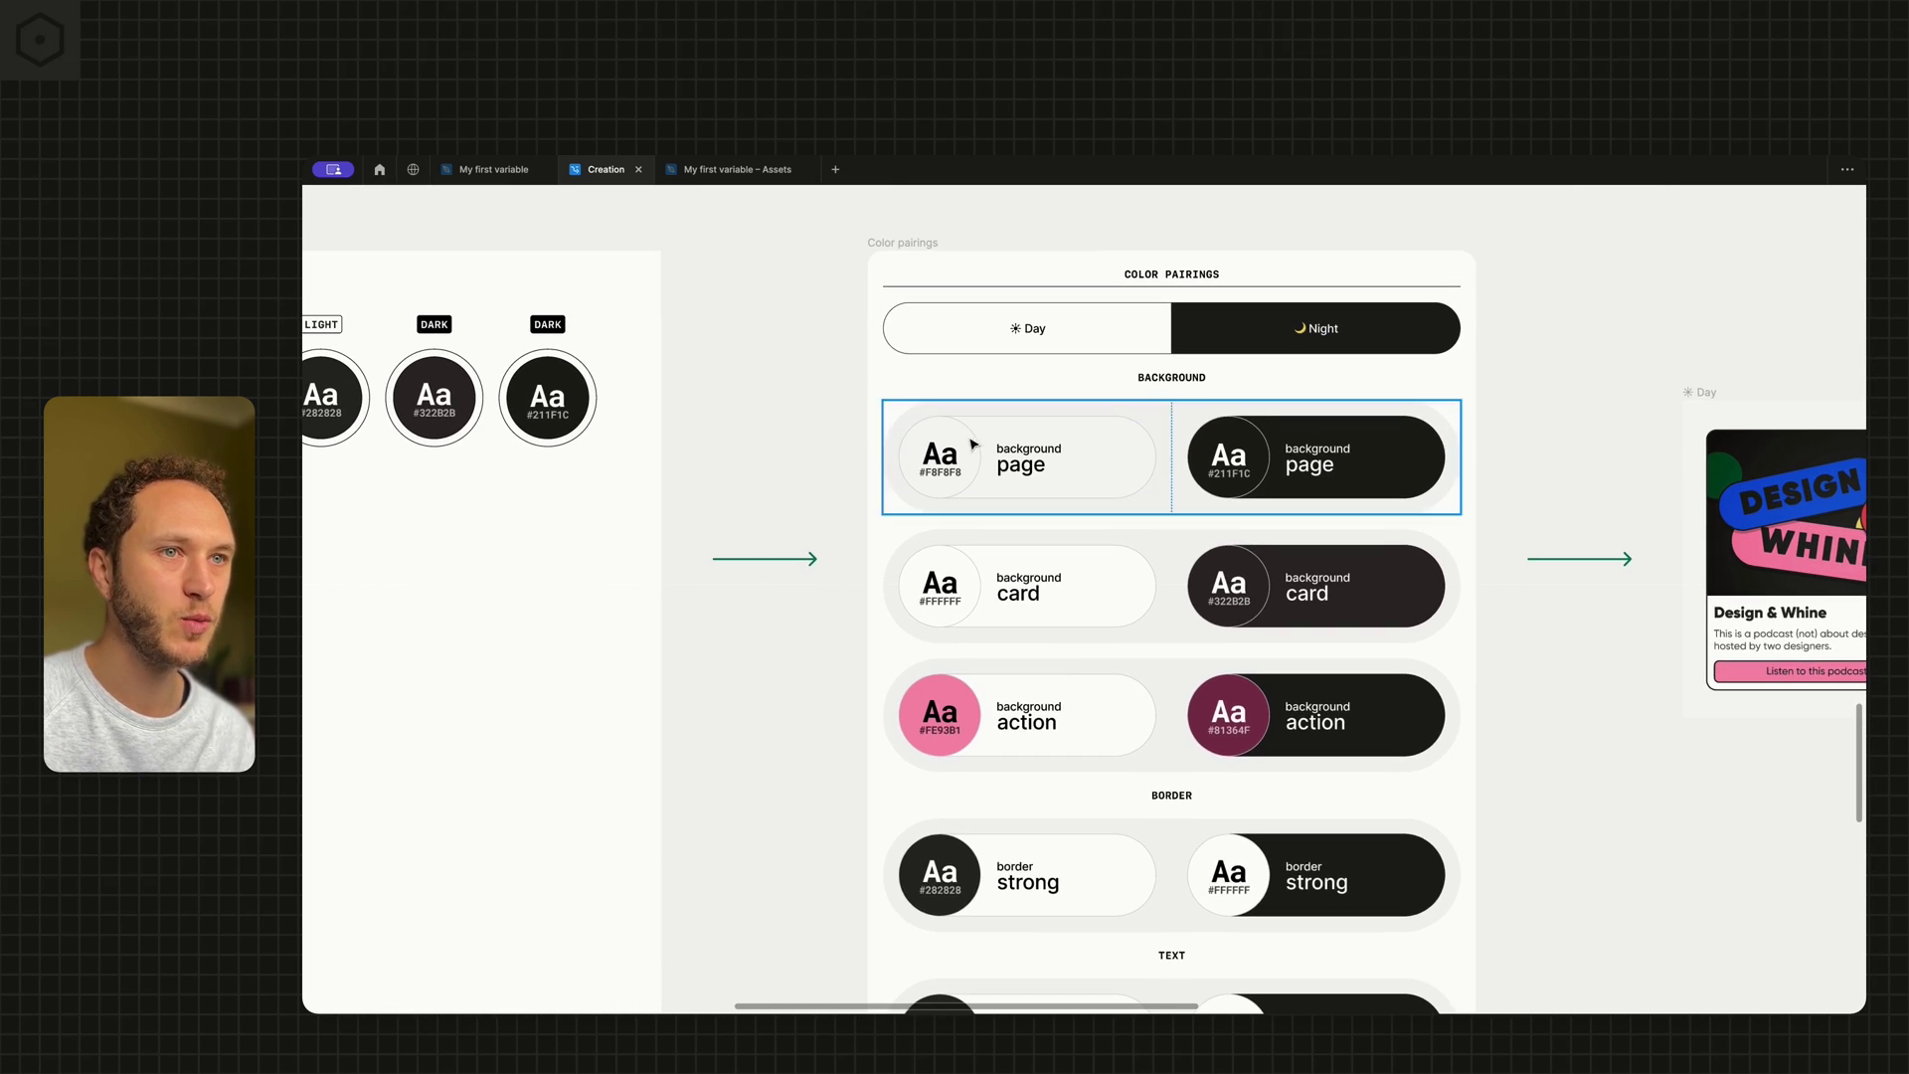
{"action": "scroll", "coordinate": [828, 468], "scroll_direction": "down", "scroll_amount": 3}
{"action": "scroll", "coordinate": [829, 465], "scroll_direction": "up", "scroll_amount": 5}
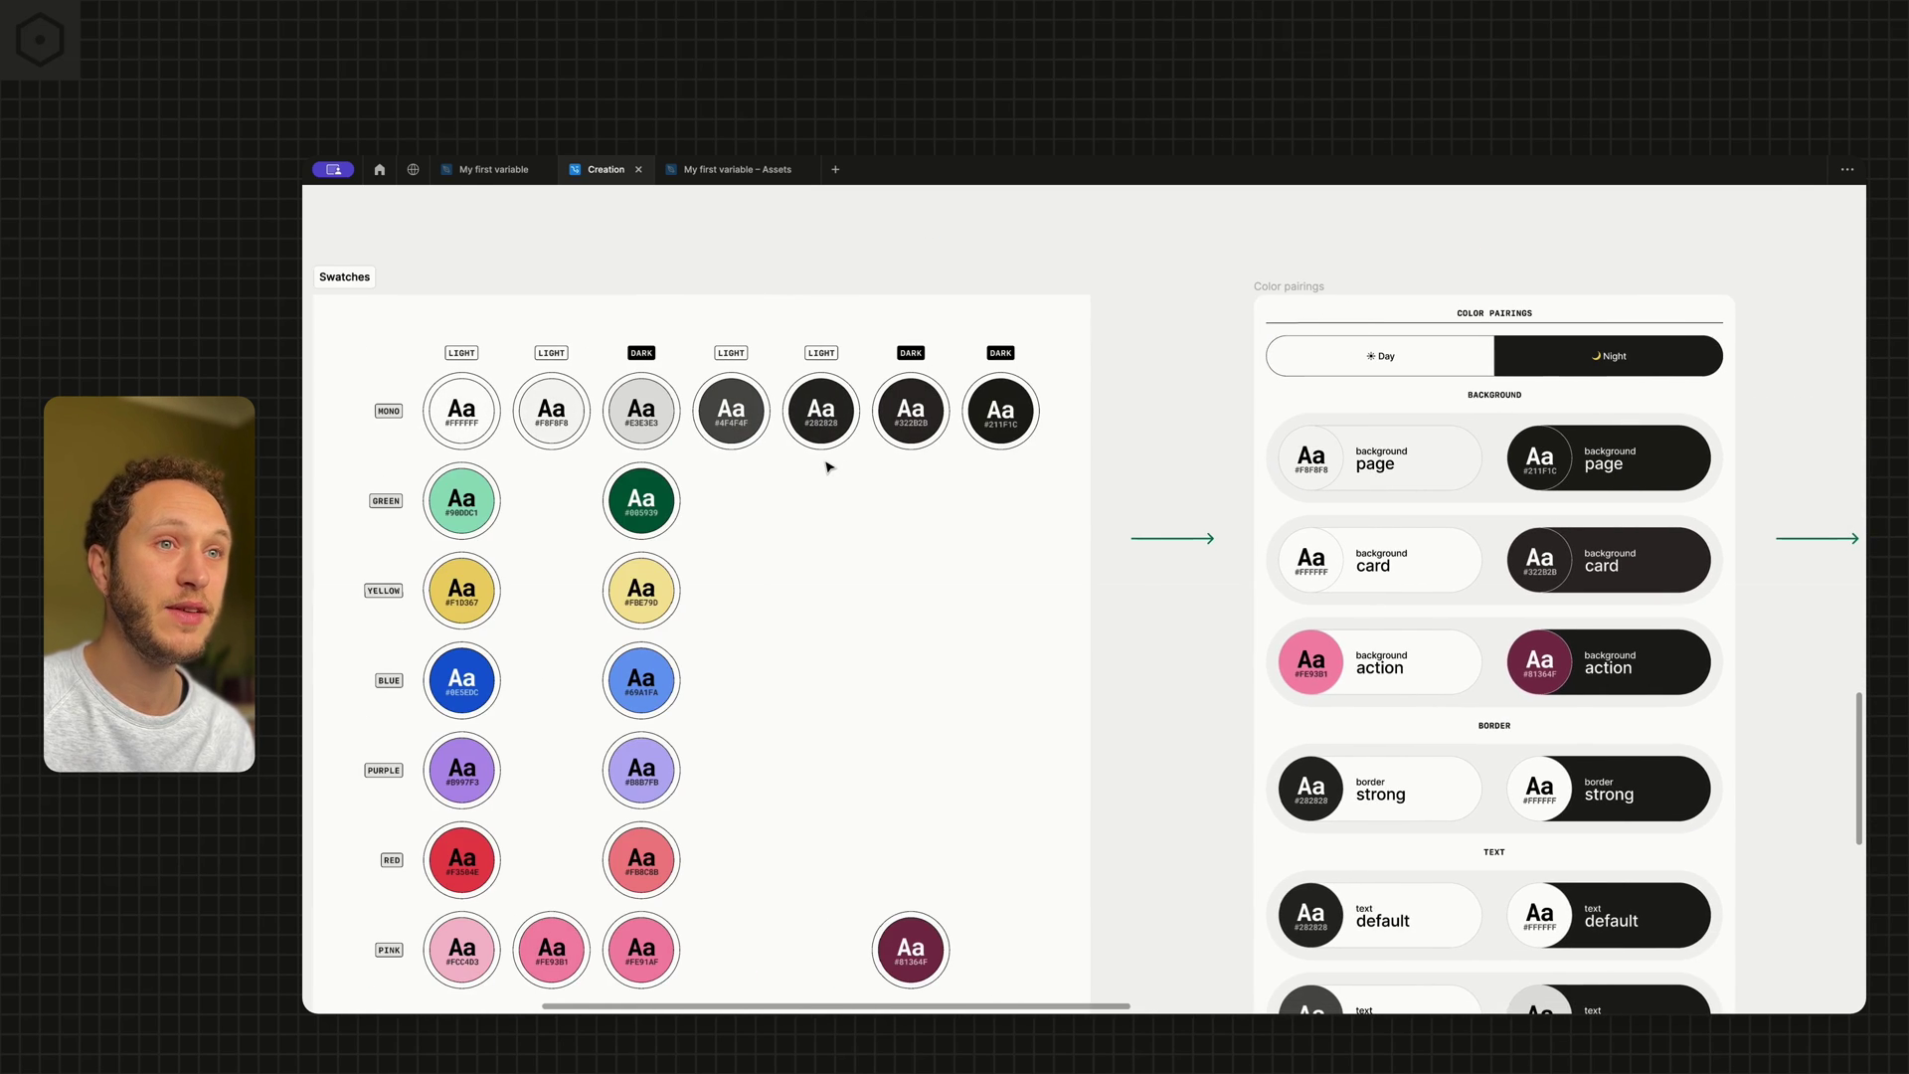
{"action": "scroll", "coordinate": [829, 467], "scroll_direction": "down", "scroll_amount": 1}
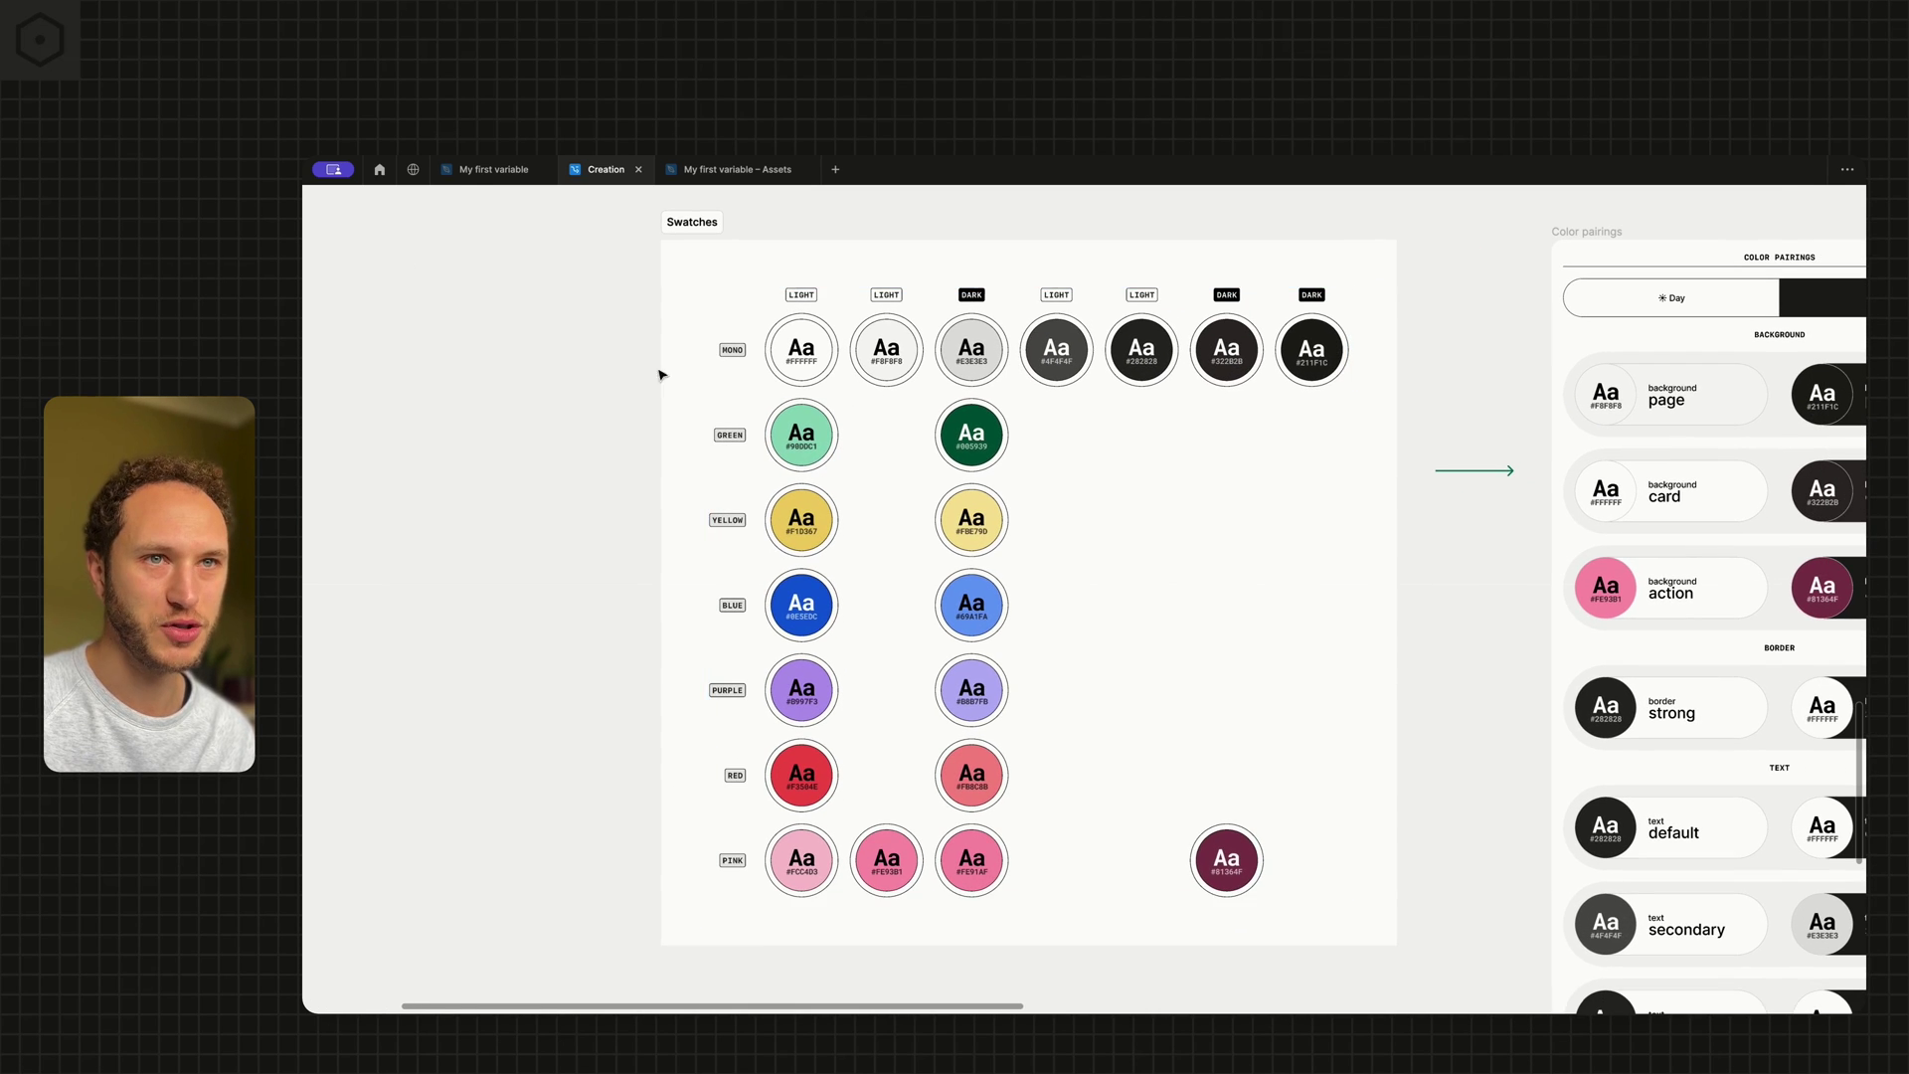
{"action": "scroll", "coordinate": [892, 572], "scroll_direction": "left", "scroll_amount": 1}
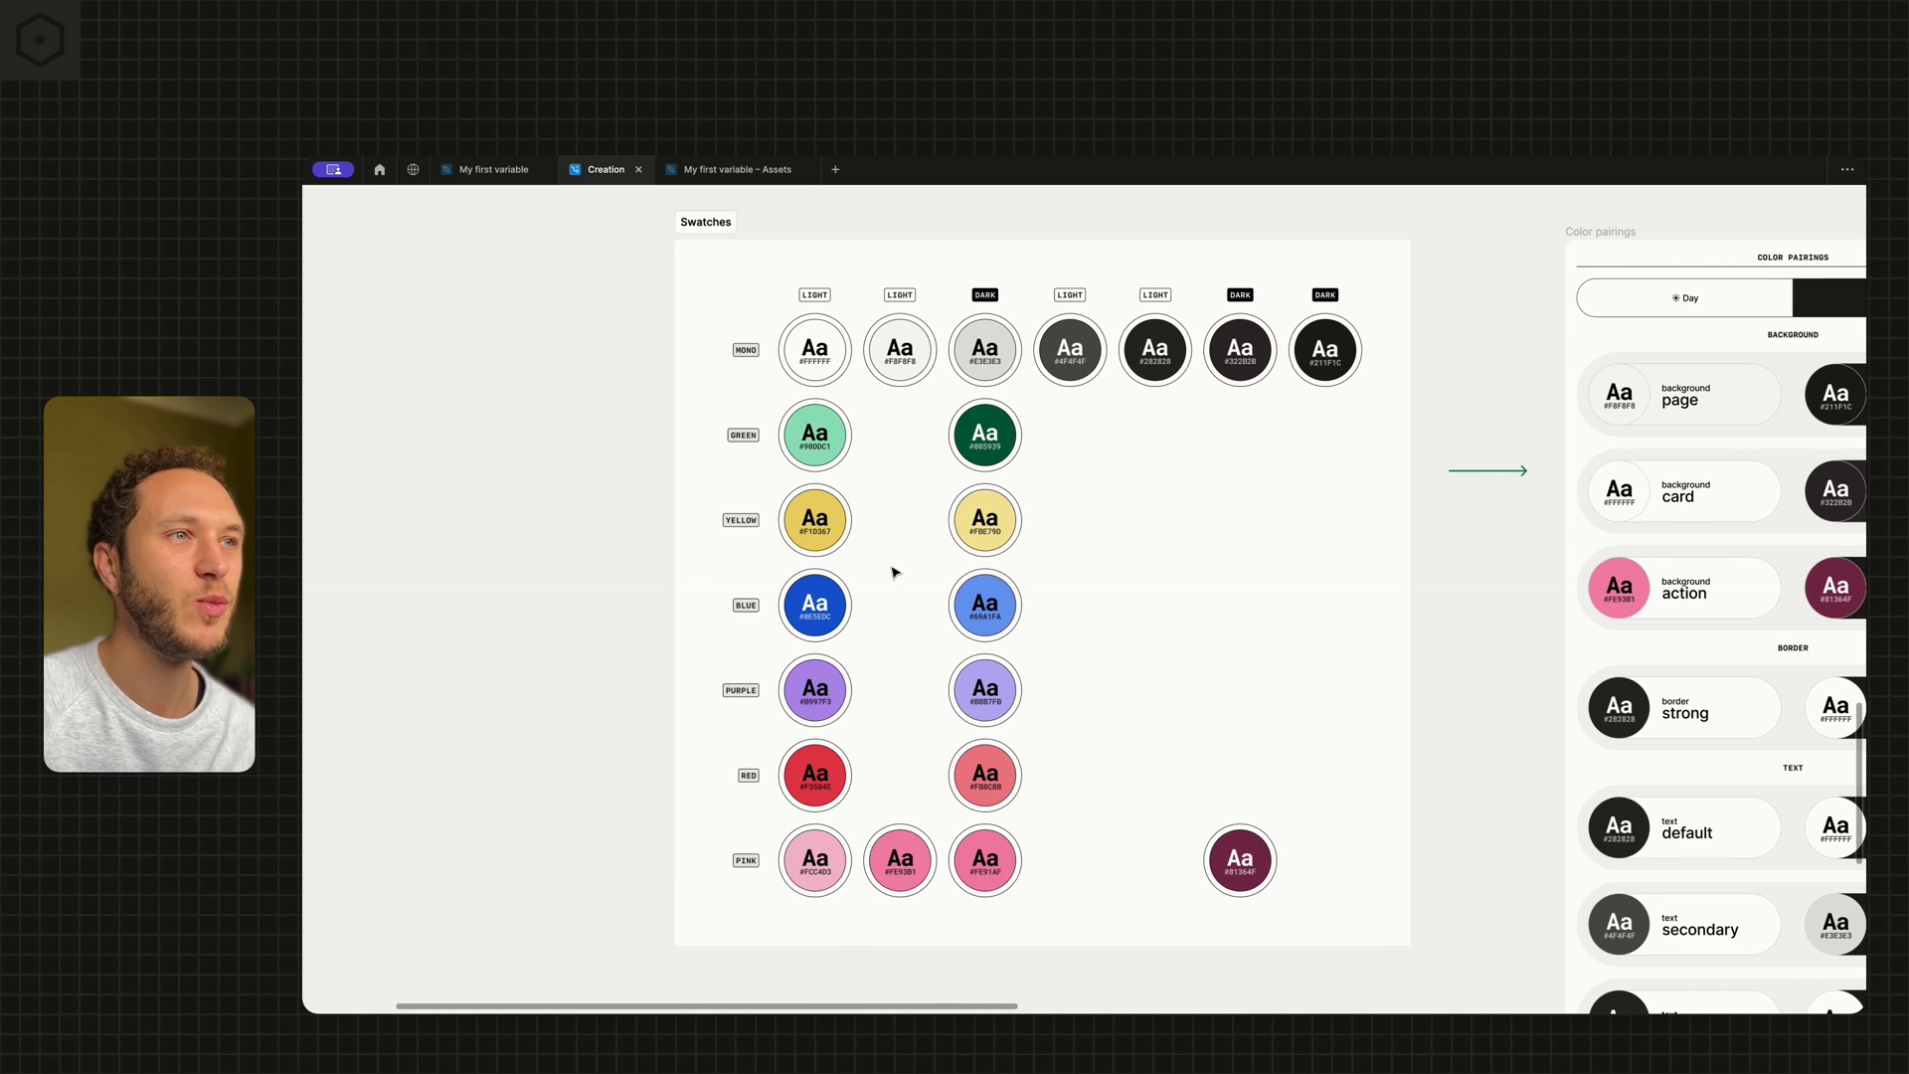
{"action": "scroll", "coordinate": [892, 570], "scroll_direction": "down", "scroll_amount": 1}
{"action": "scroll", "coordinate": [892, 569], "scroll_direction": "right", "scroll_amount": 5}
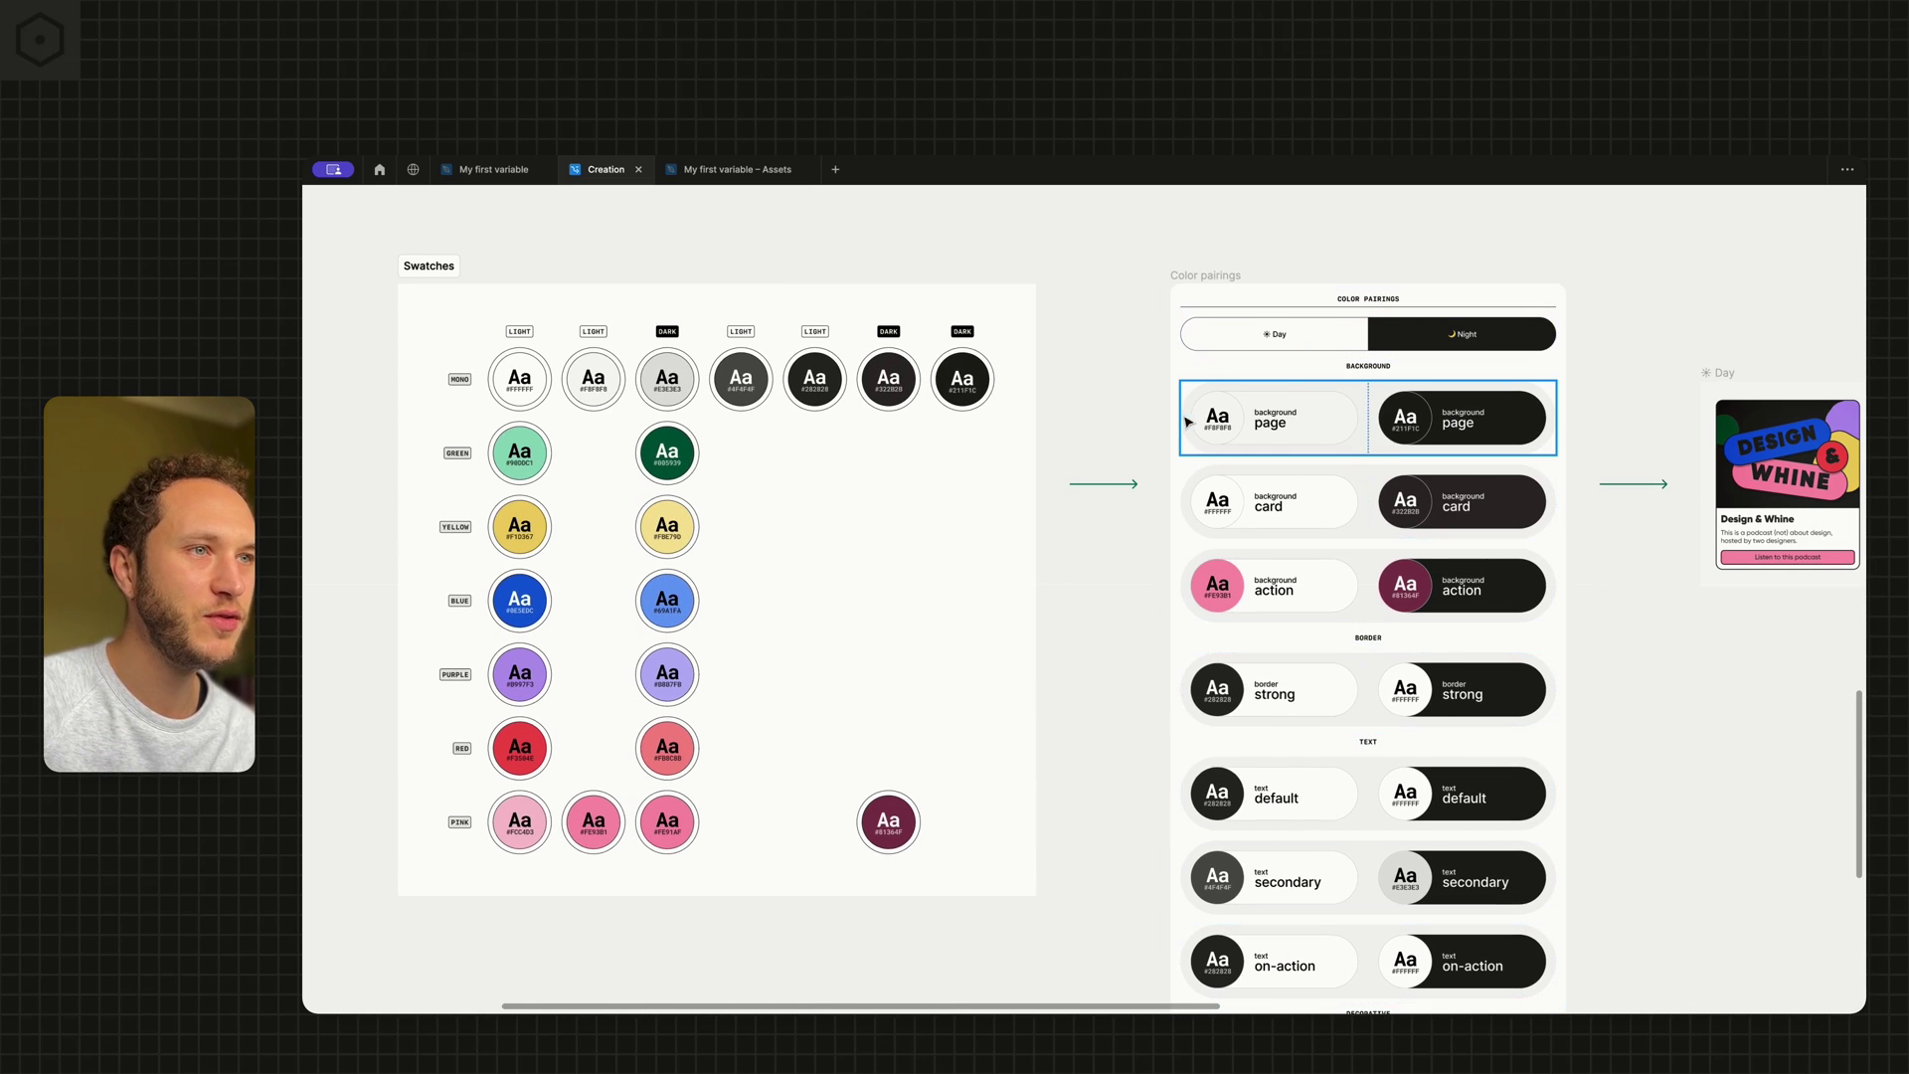
{"action": "scroll", "coordinate": [1227, 584], "scroll_direction": "left", "scroll_amount": 5}
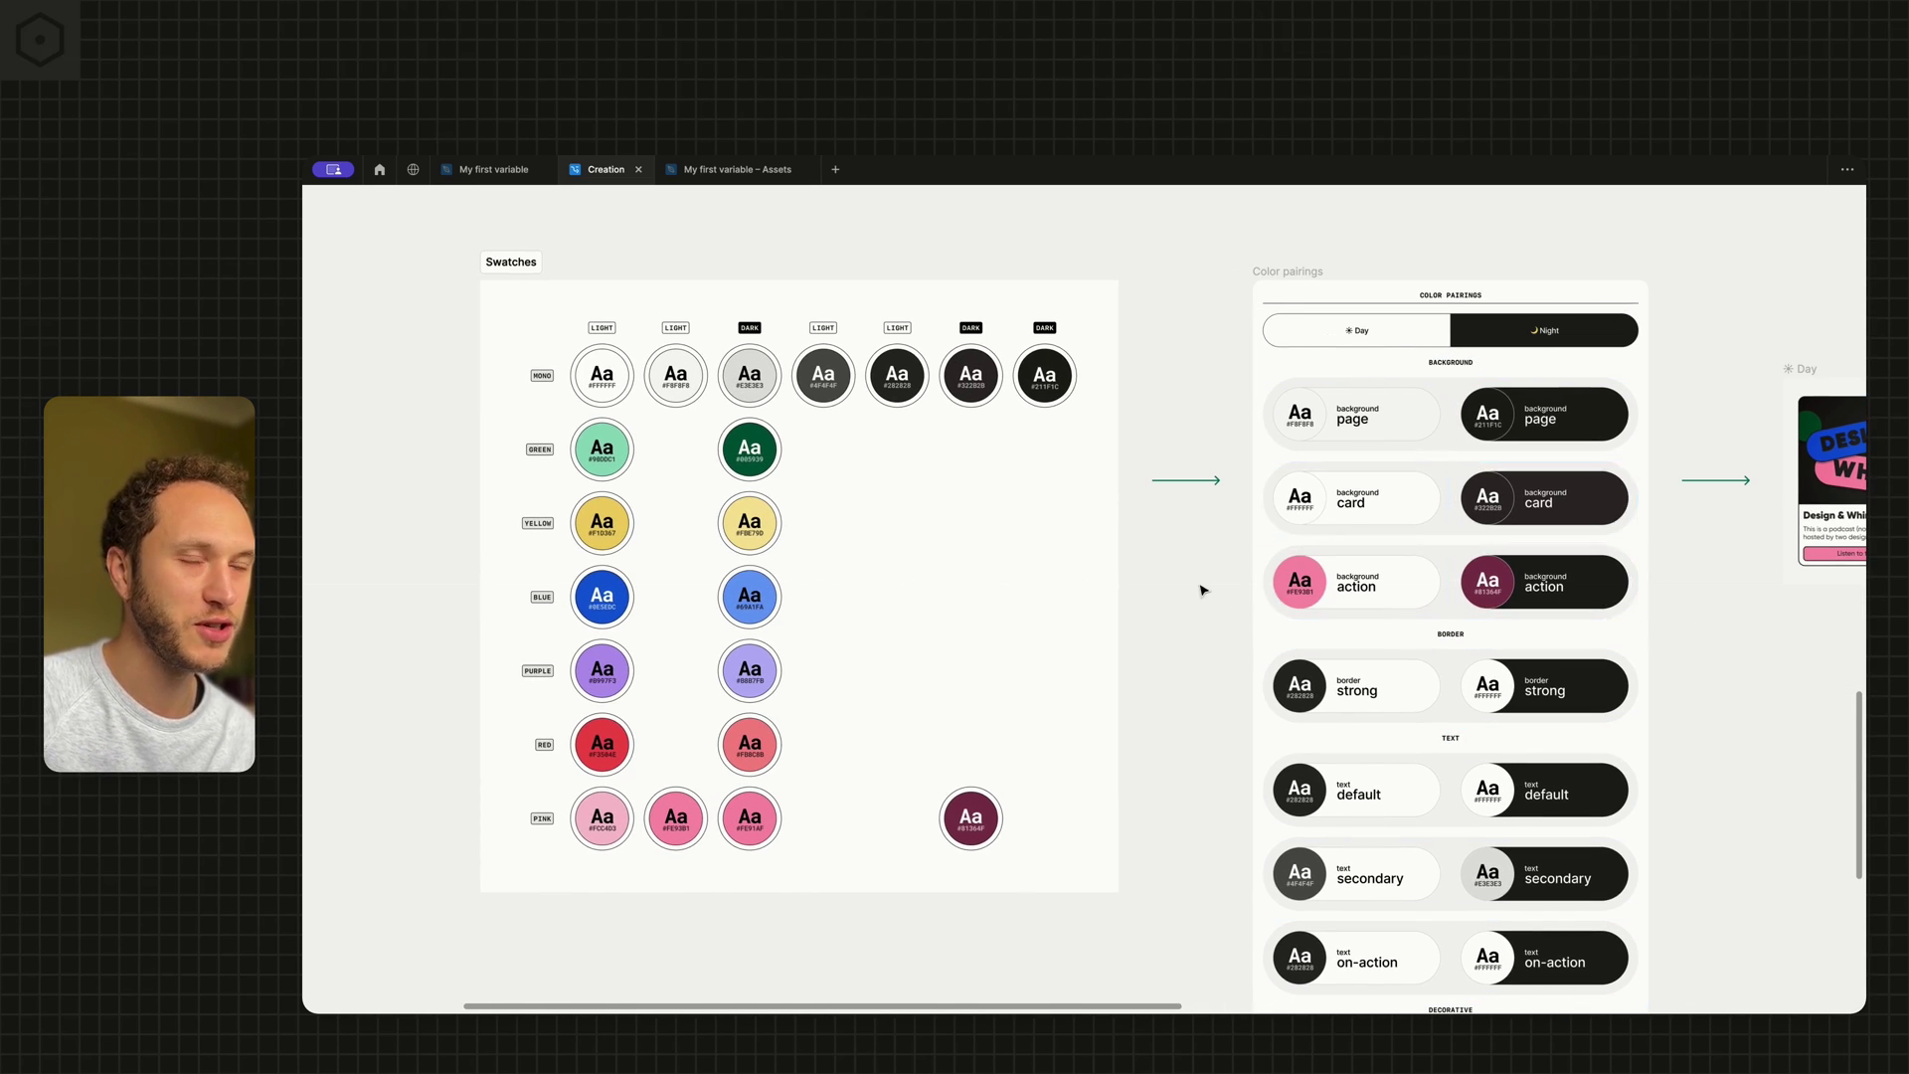
{"action": "scroll", "coordinate": [1202, 593], "scroll_direction": "left", "scroll_amount": 6}
{"action": "scroll", "coordinate": [1202, 589], "scroll_direction": "left", "scroll_amount": 2}
{"action": "scroll", "coordinate": [713, 450], "scroll_direction": "up", "scroll_amount": 2}
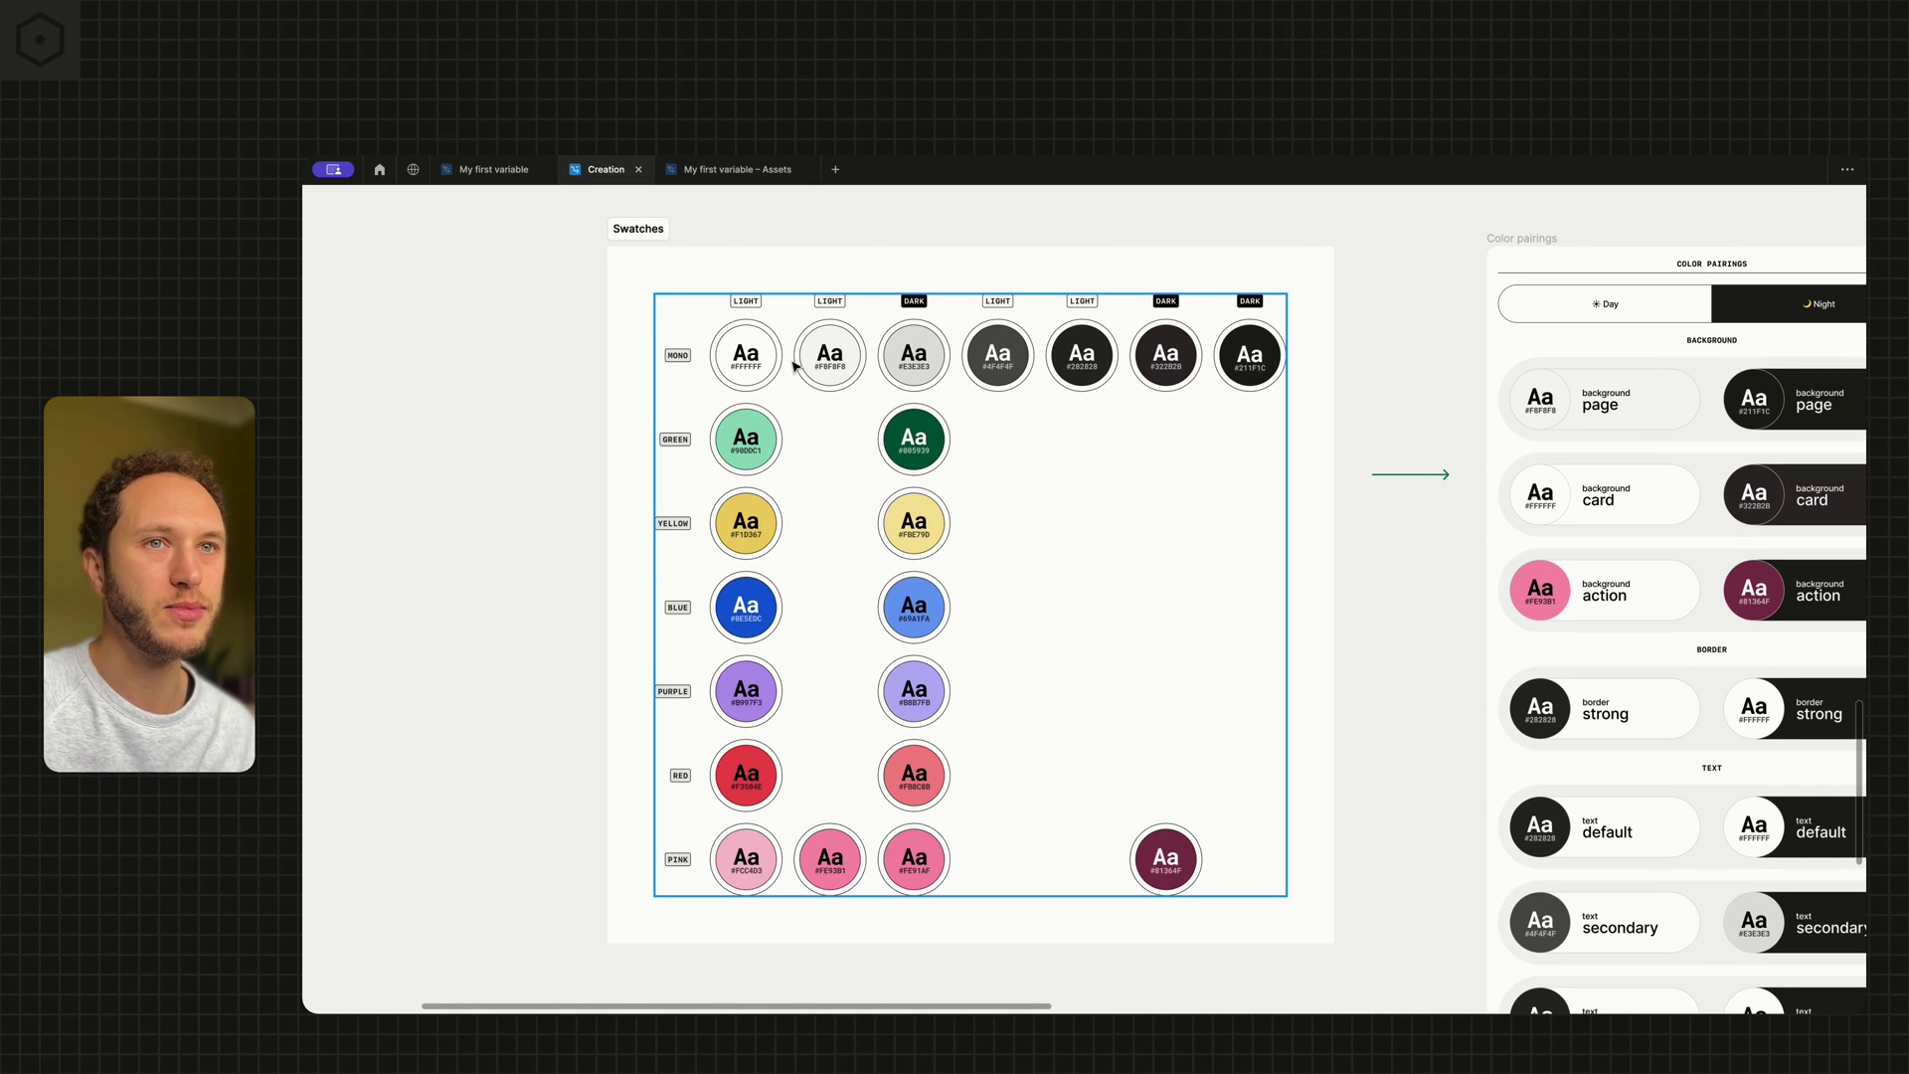
{"action": "scroll", "coordinate": [665, 263], "scroll_direction": "up", "scroll_amount": 5}
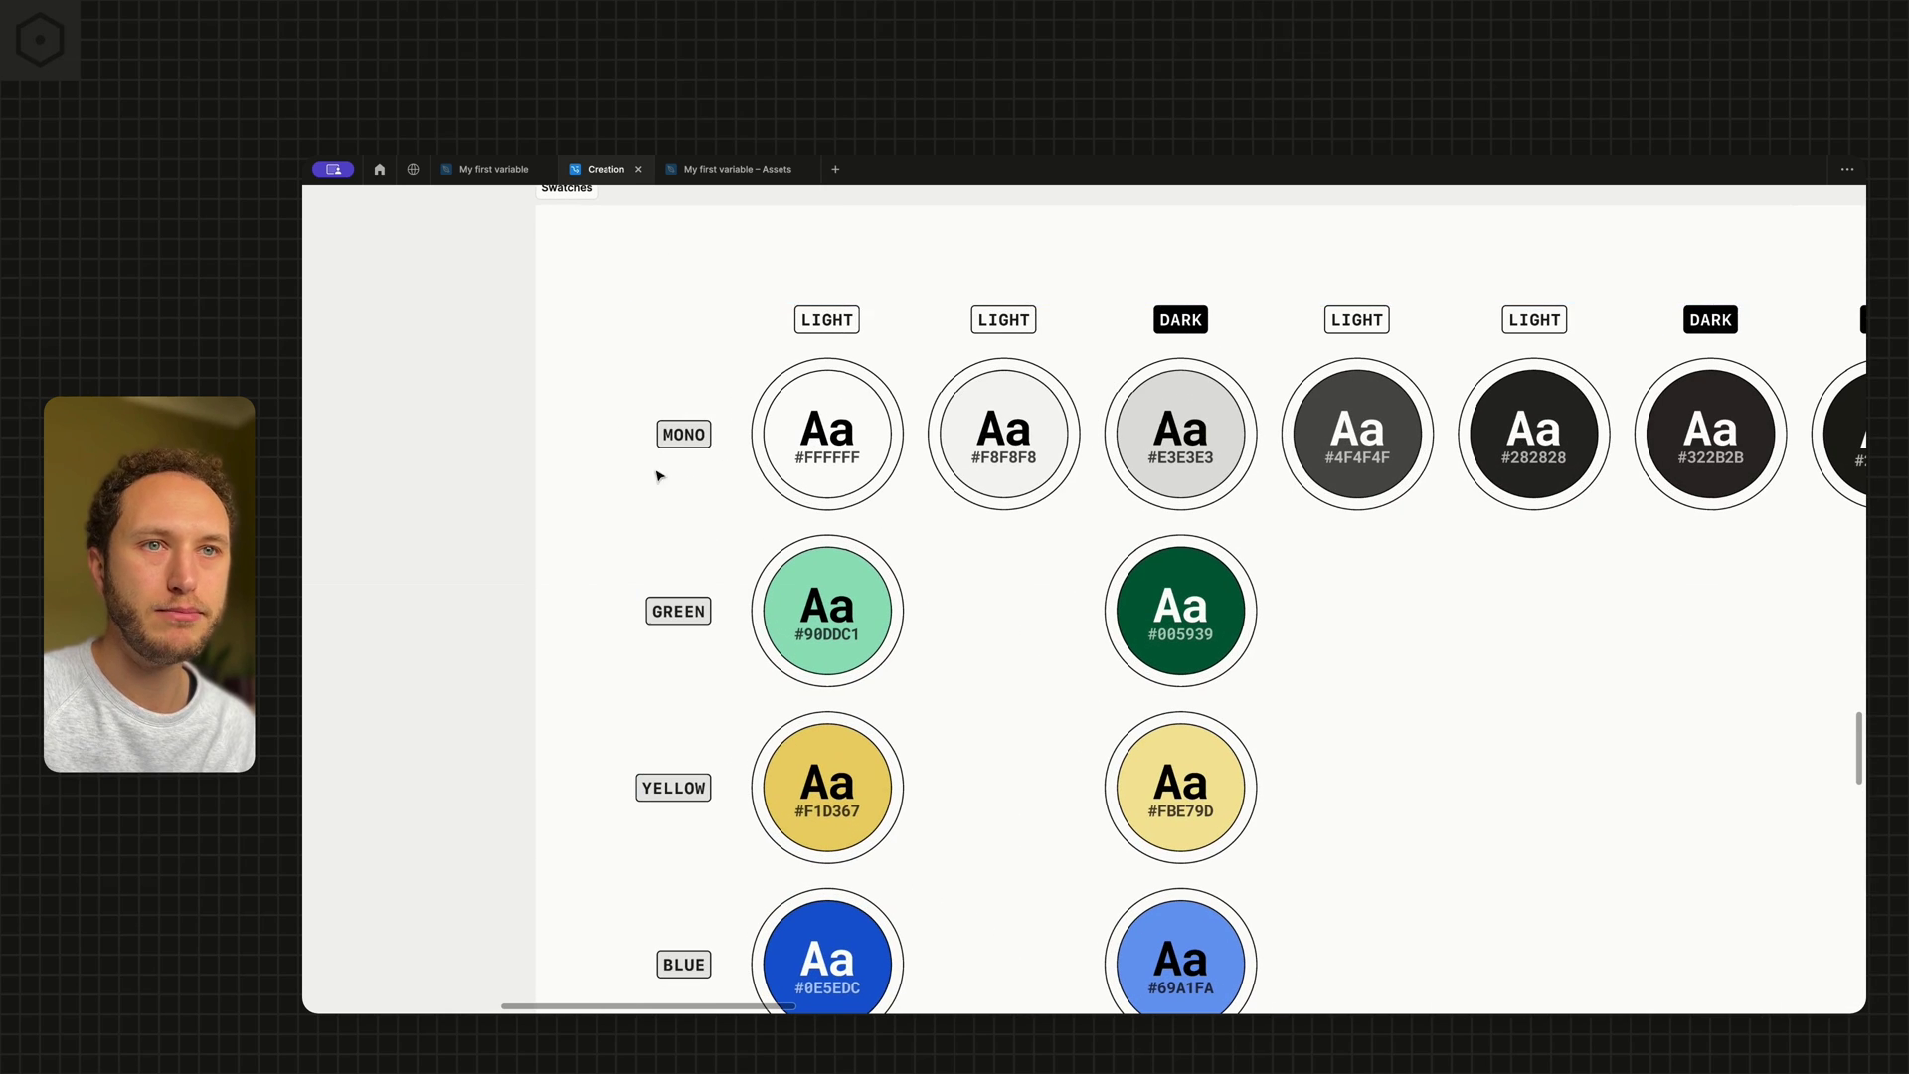
{"action": "scroll", "coordinate": [690, 422], "scroll_direction": "down", "scroll_amount": 1}
{"action": "scroll", "coordinate": [709, 492], "scroll_direction": "down", "scroll_amount": 2}
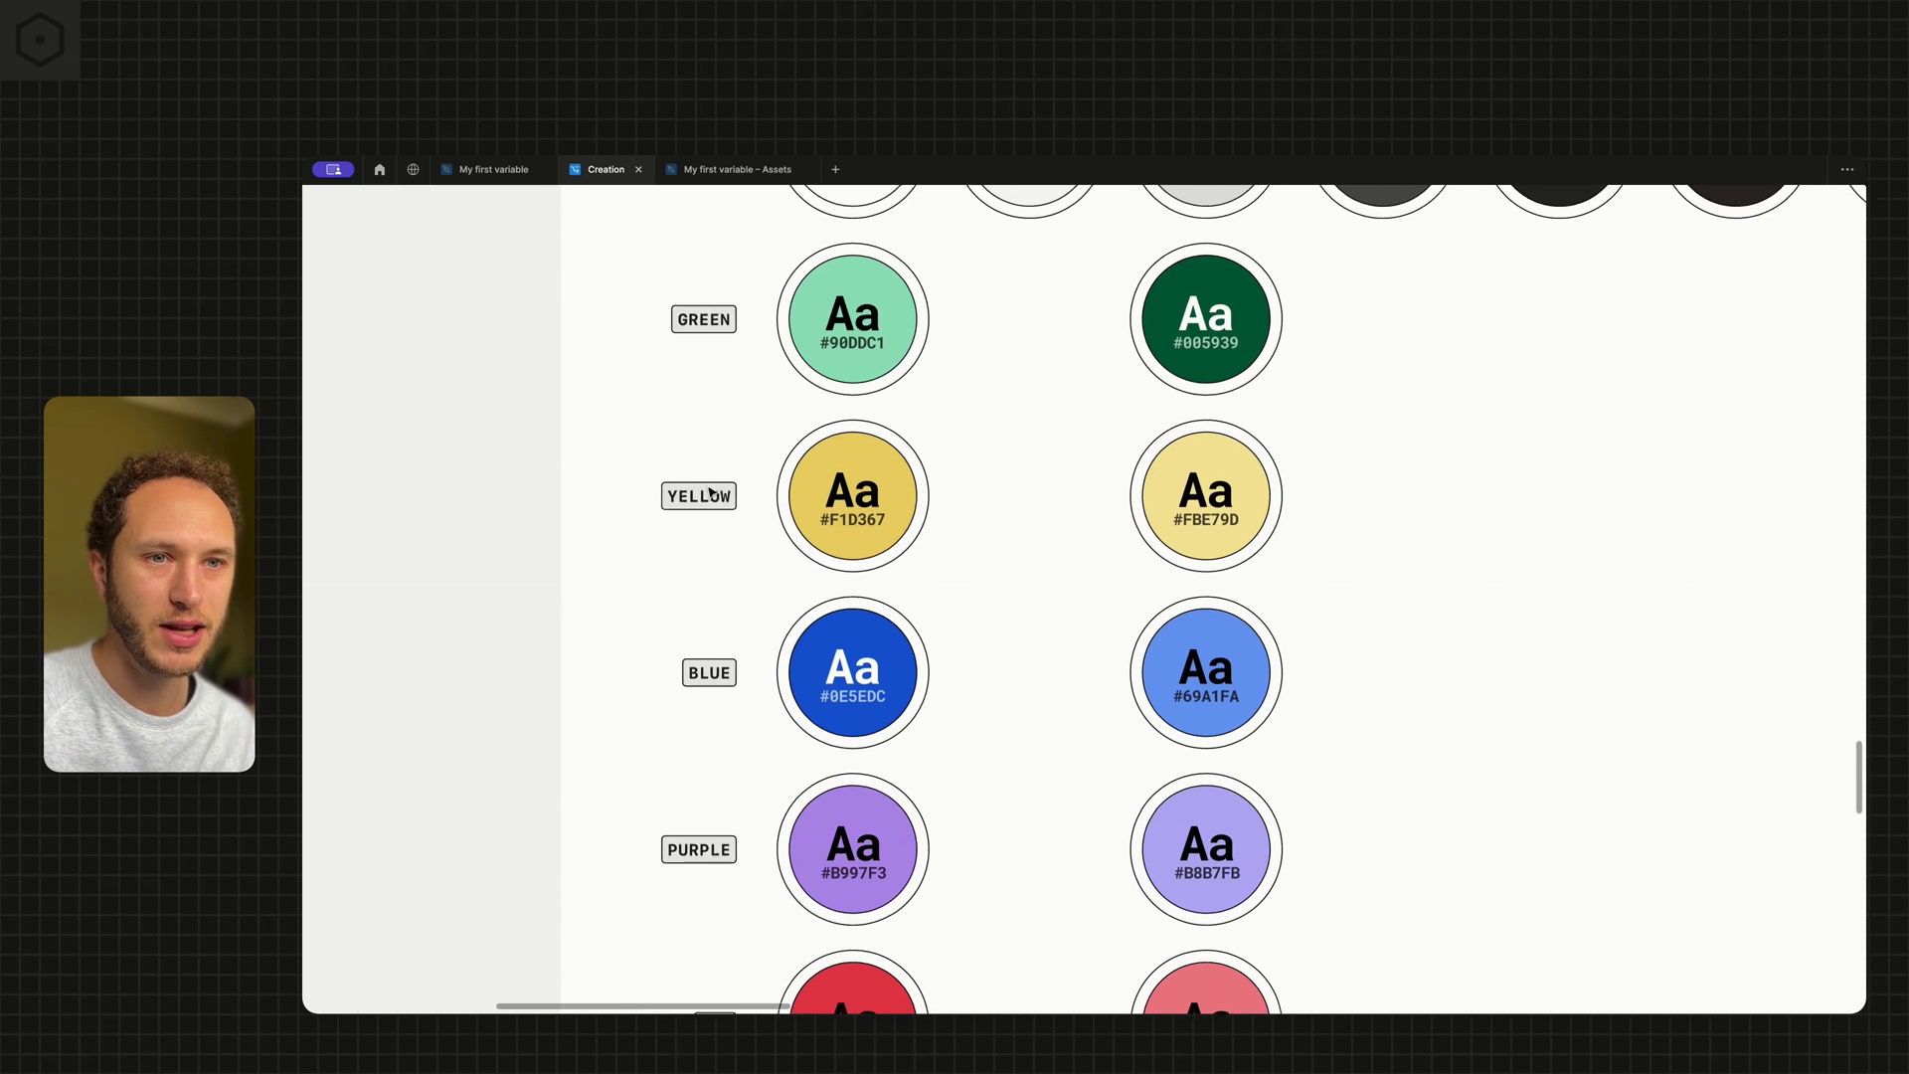
{"action": "scroll", "coordinate": [732, 610], "scroll_direction": "down", "scroll_amount": 5}
{"action": "left_click", "coordinate": [727, 617]}
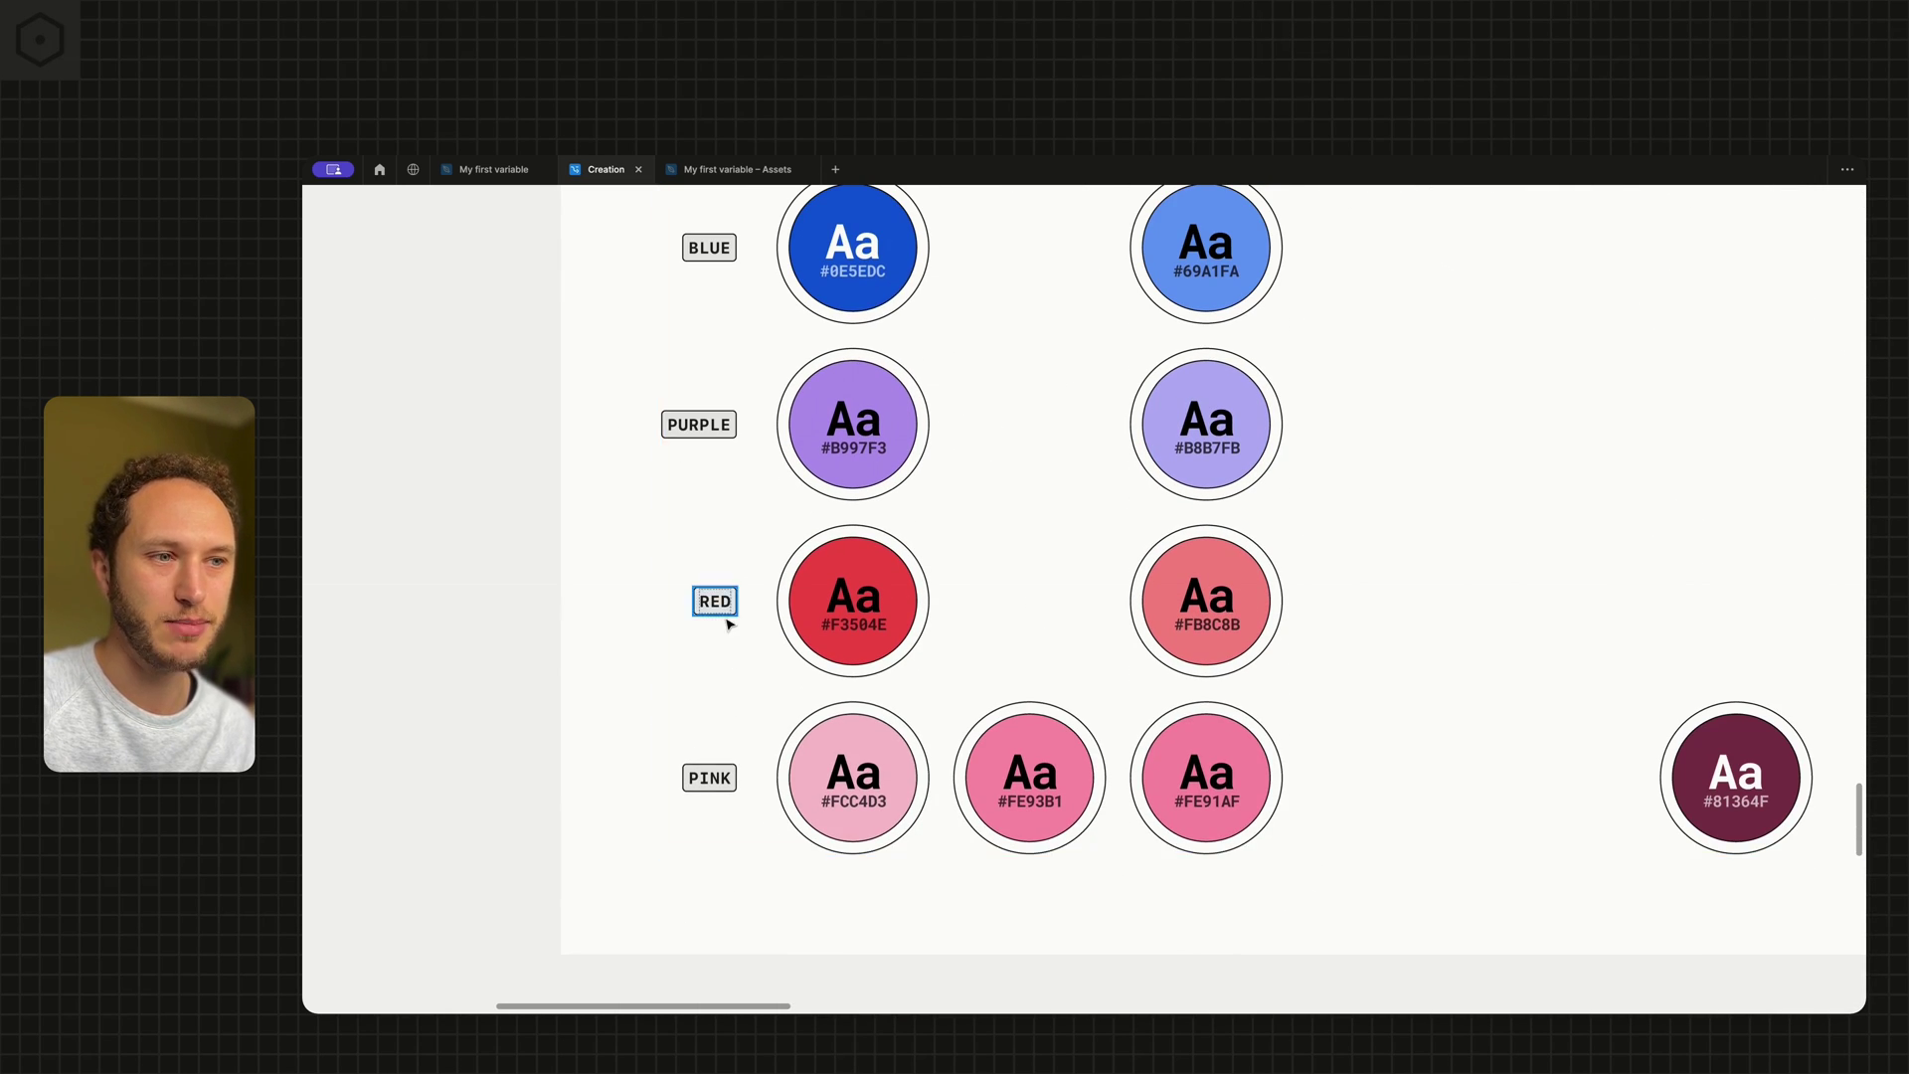
{"action": "scroll", "coordinate": [726, 617], "scroll_direction": "down", "scroll_amount": 3}
{"action": "scroll", "coordinate": [729, 624], "scroll_direction": "up", "scroll_amount": 5}
{"action": "left_click", "coordinate": [831, 444]}
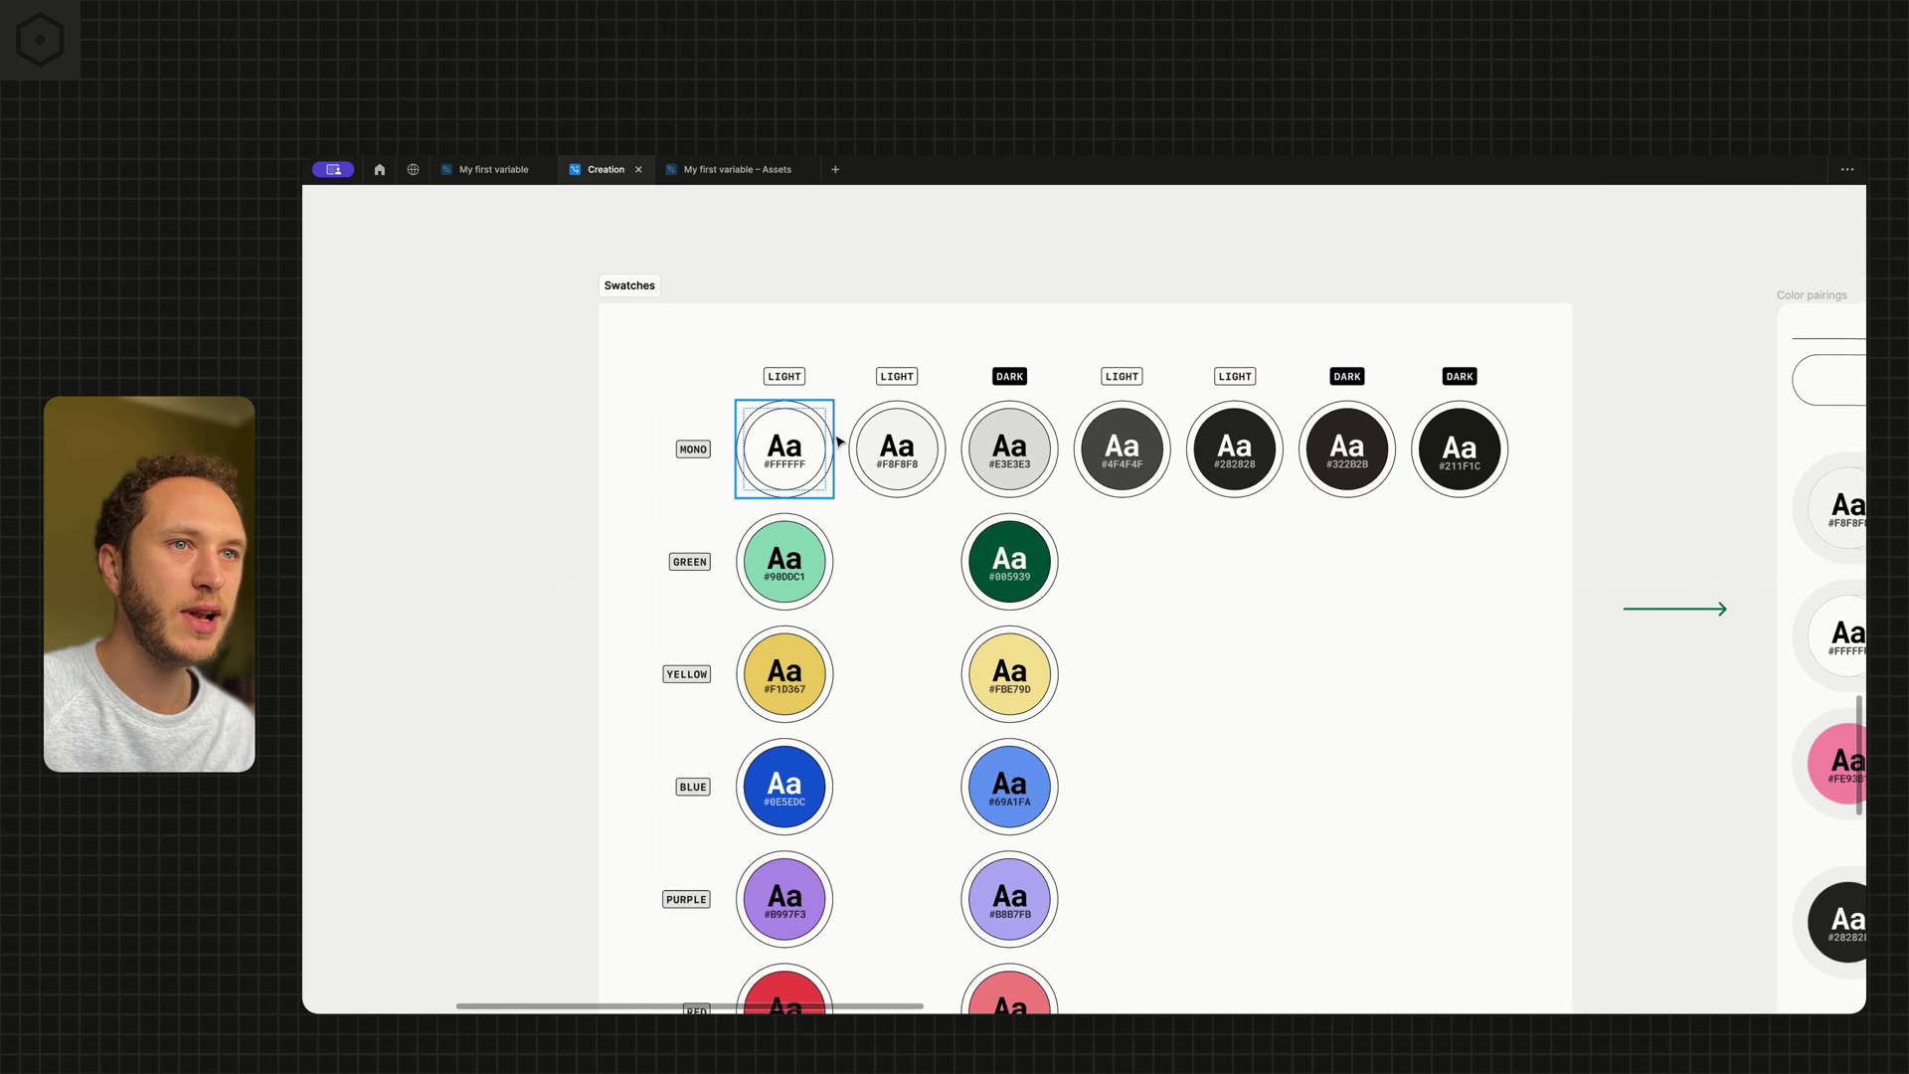
{"action": "scroll", "coordinate": [838, 441], "scroll_direction": "up", "scroll_amount": 5}
{"action": "key", "text": "Escape"}
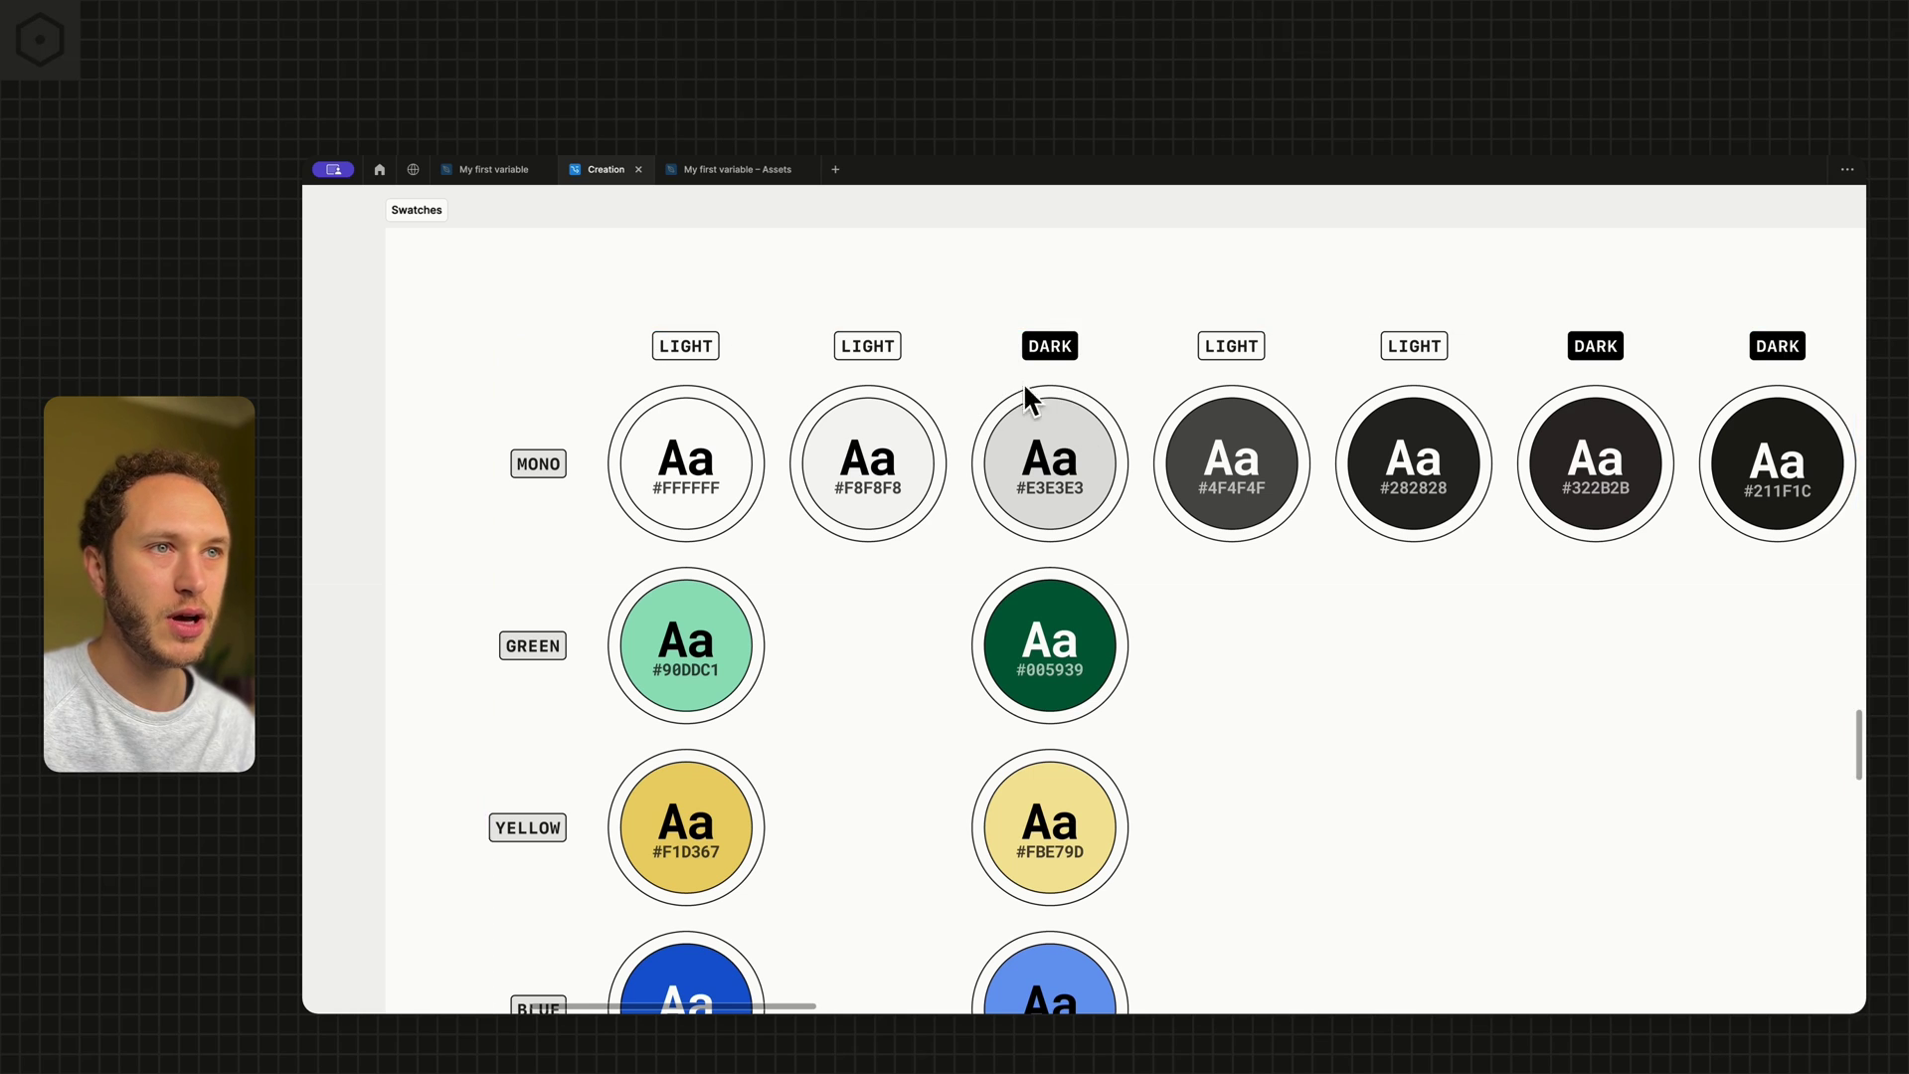
{"action": "scroll", "coordinate": [923, 429], "scroll_direction": "right", "scroll_amount": 2}
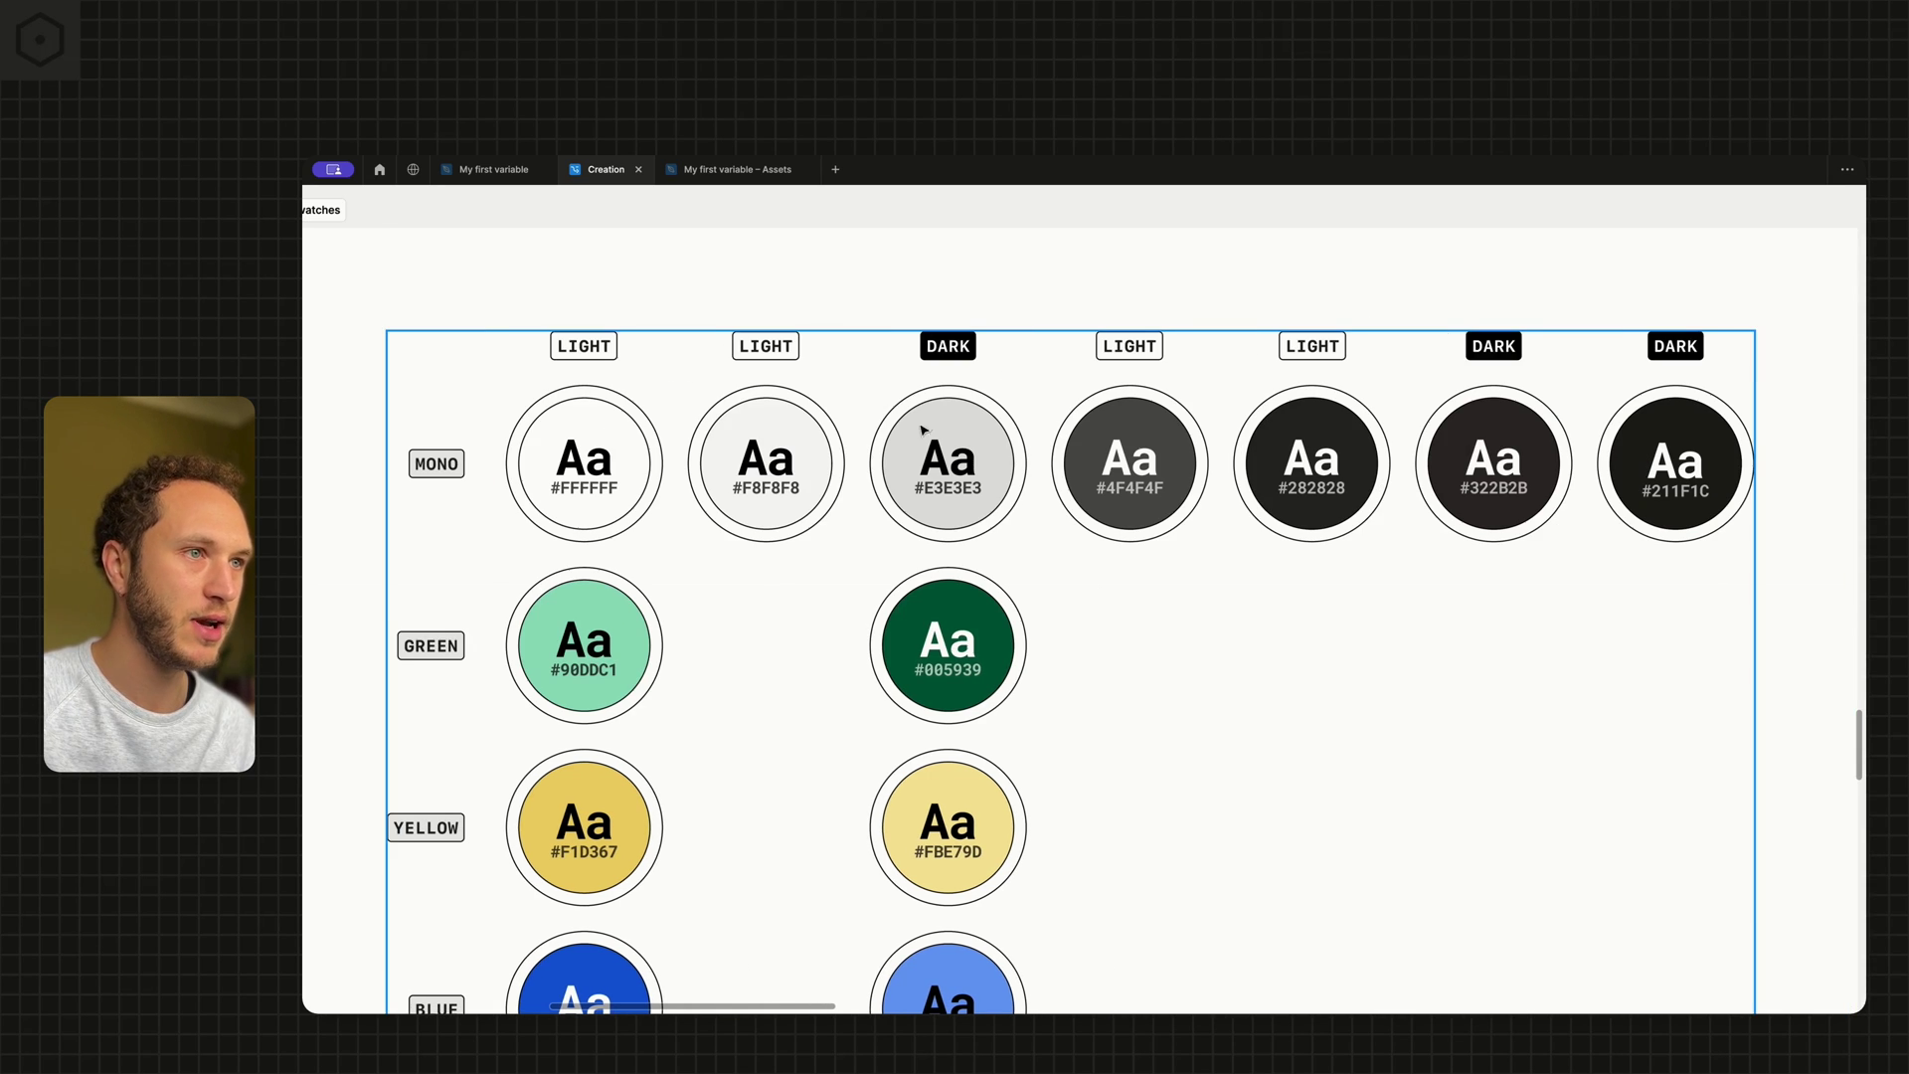
{"action": "scroll", "coordinate": [922, 429], "scroll_direction": "left", "scroll_amount": 1}
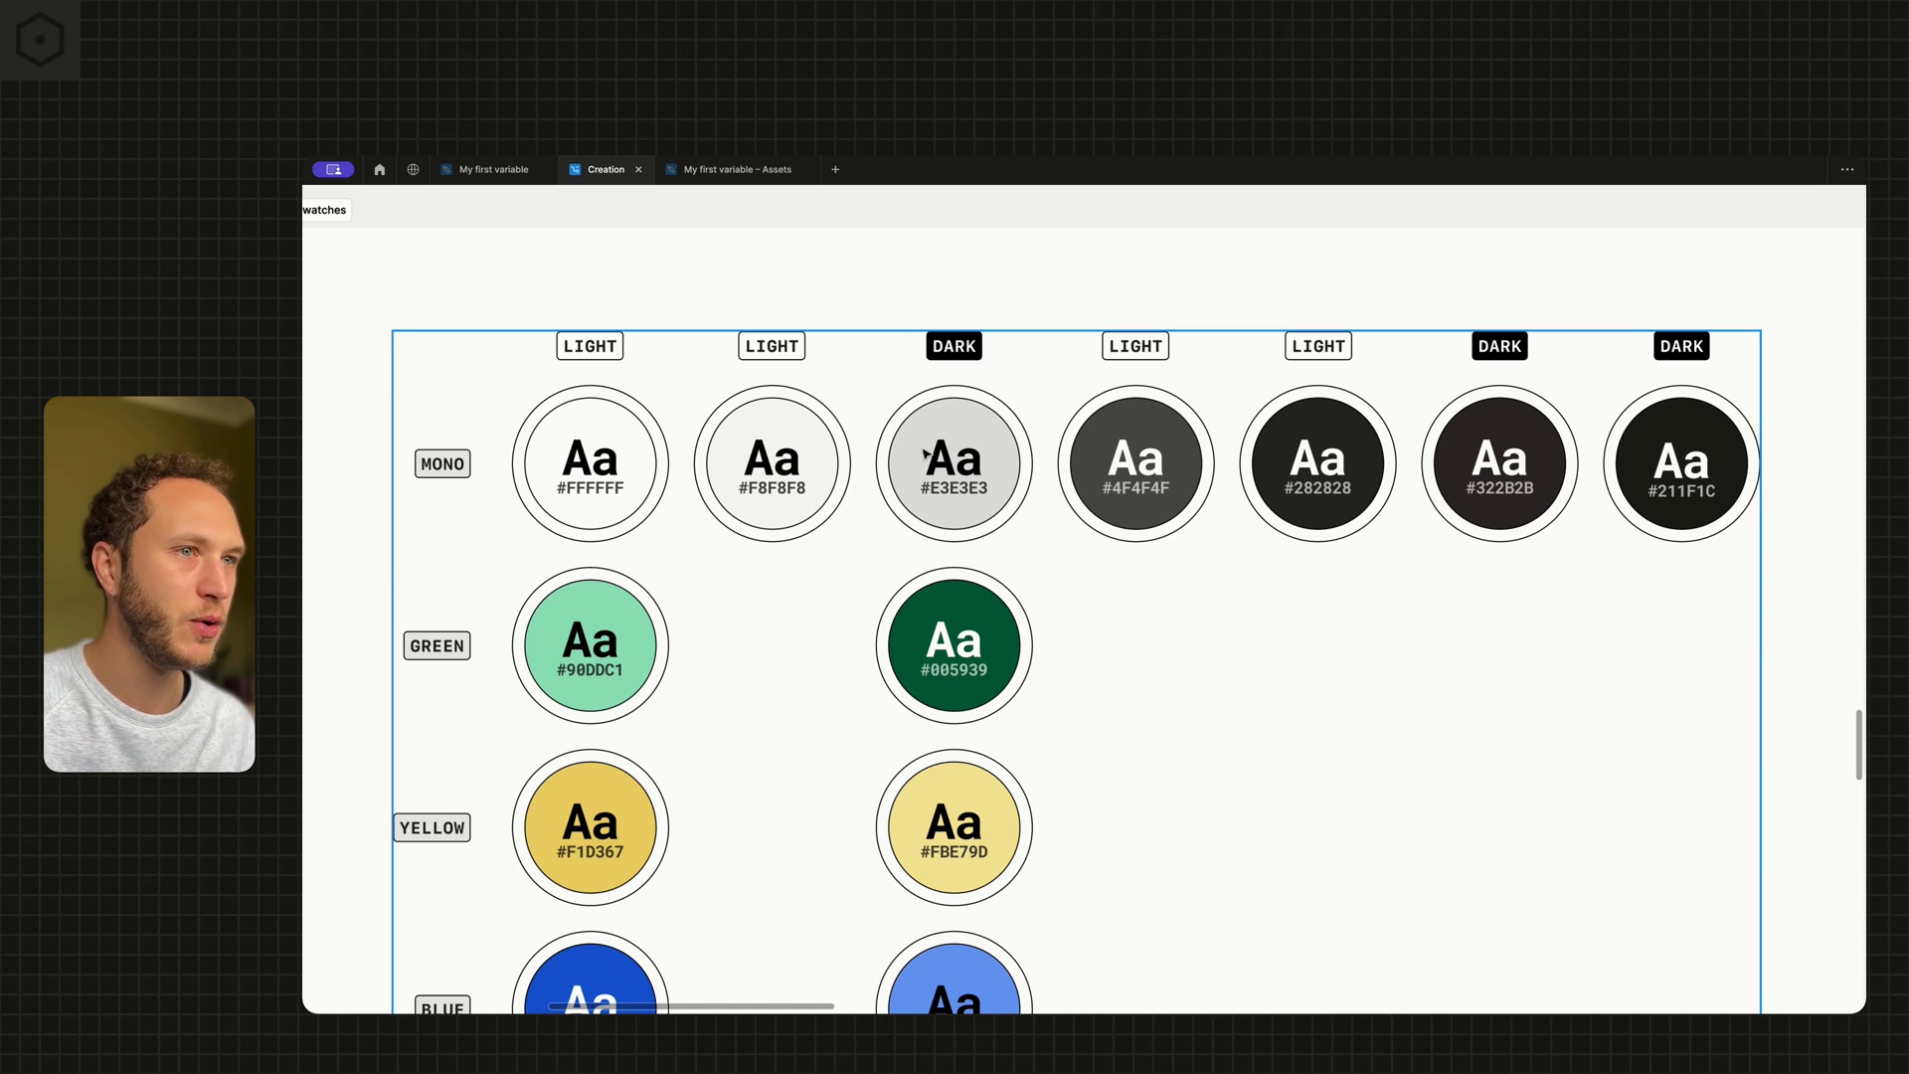
{"action": "scroll", "coordinate": [927, 454], "scroll_direction": "left", "scroll_amount": 5}
{"action": "scroll", "coordinate": [927, 455], "scroll_direction": "down", "scroll_amount": 5}
{"action": "scroll", "coordinate": [927, 454], "scroll_direction": "down", "scroll_amount": 10}
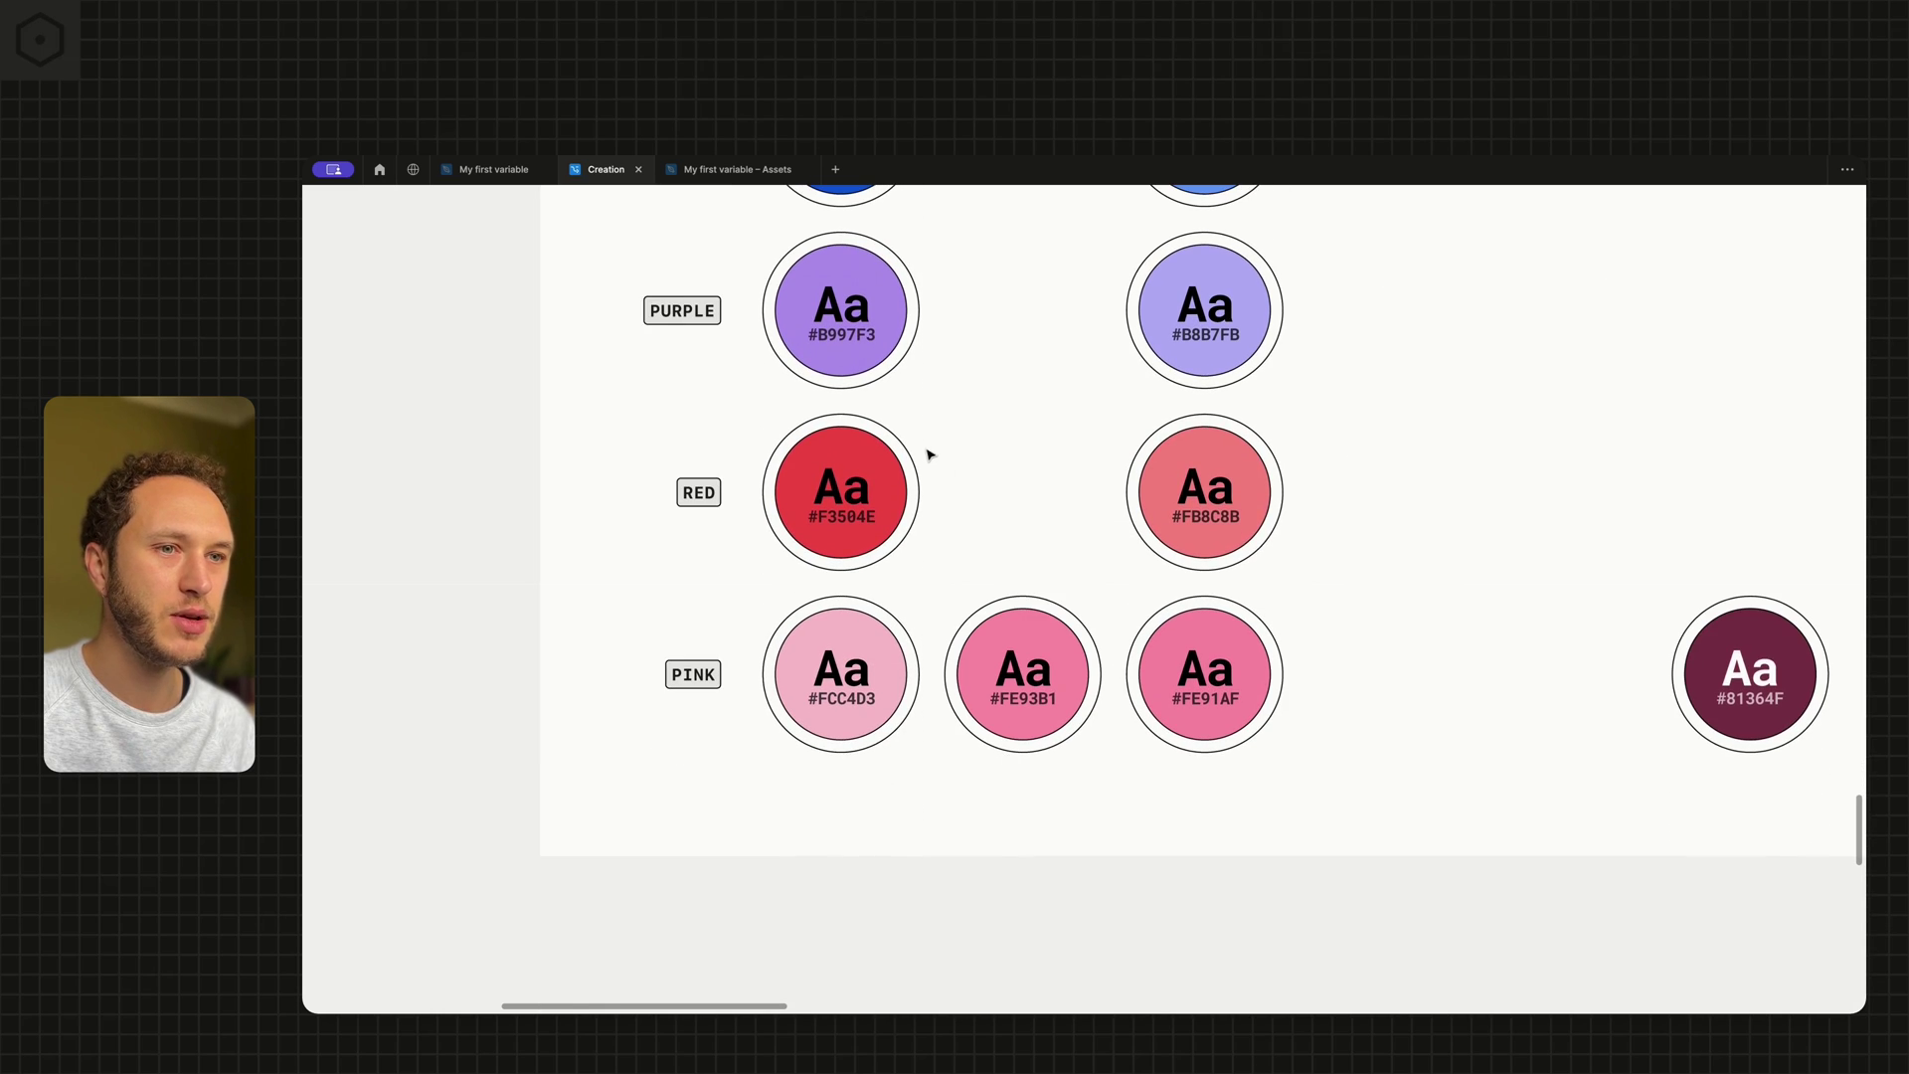
{"action": "scroll", "coordinate": [935, 721], "scroll_direction": "up", "scroll_amount": 5}
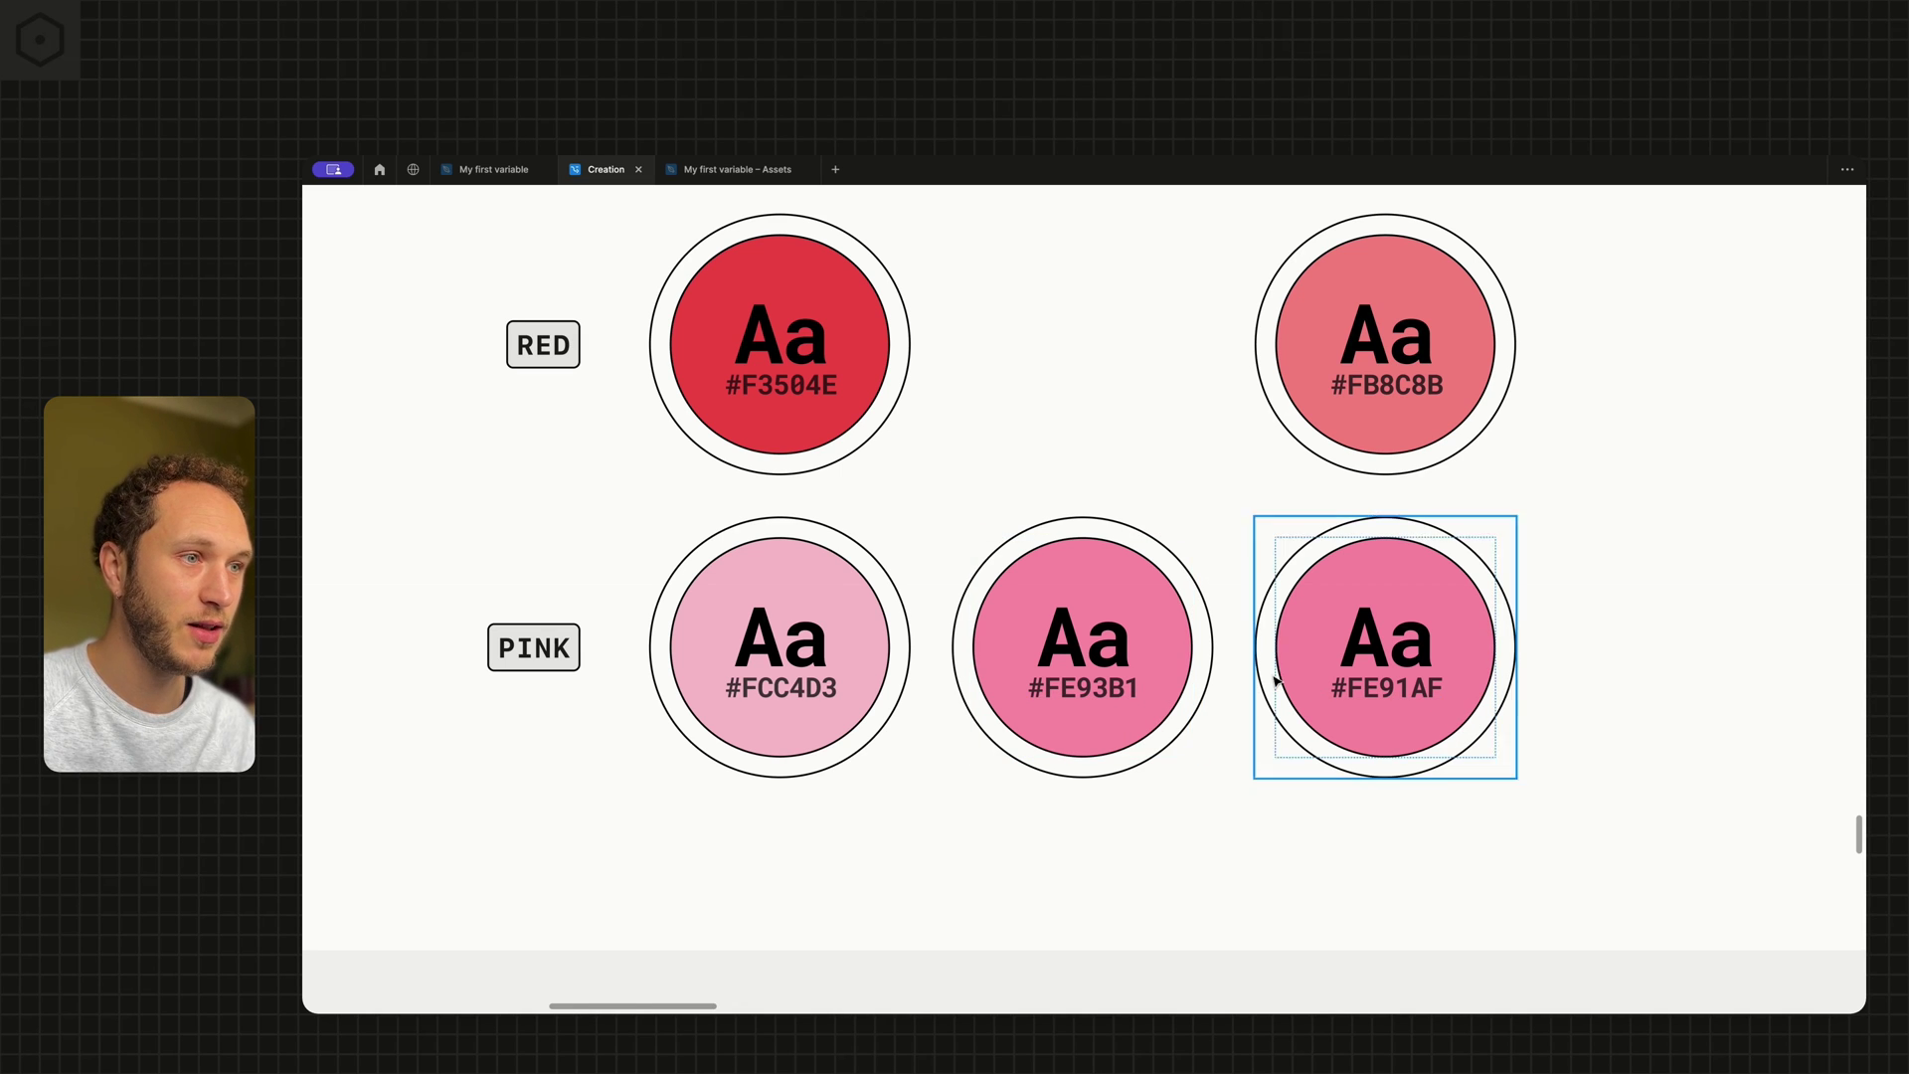
{"action": "scroll", "coordinate": [1036, 687], "scroll_direction": "down", "scroll_amount": 6}
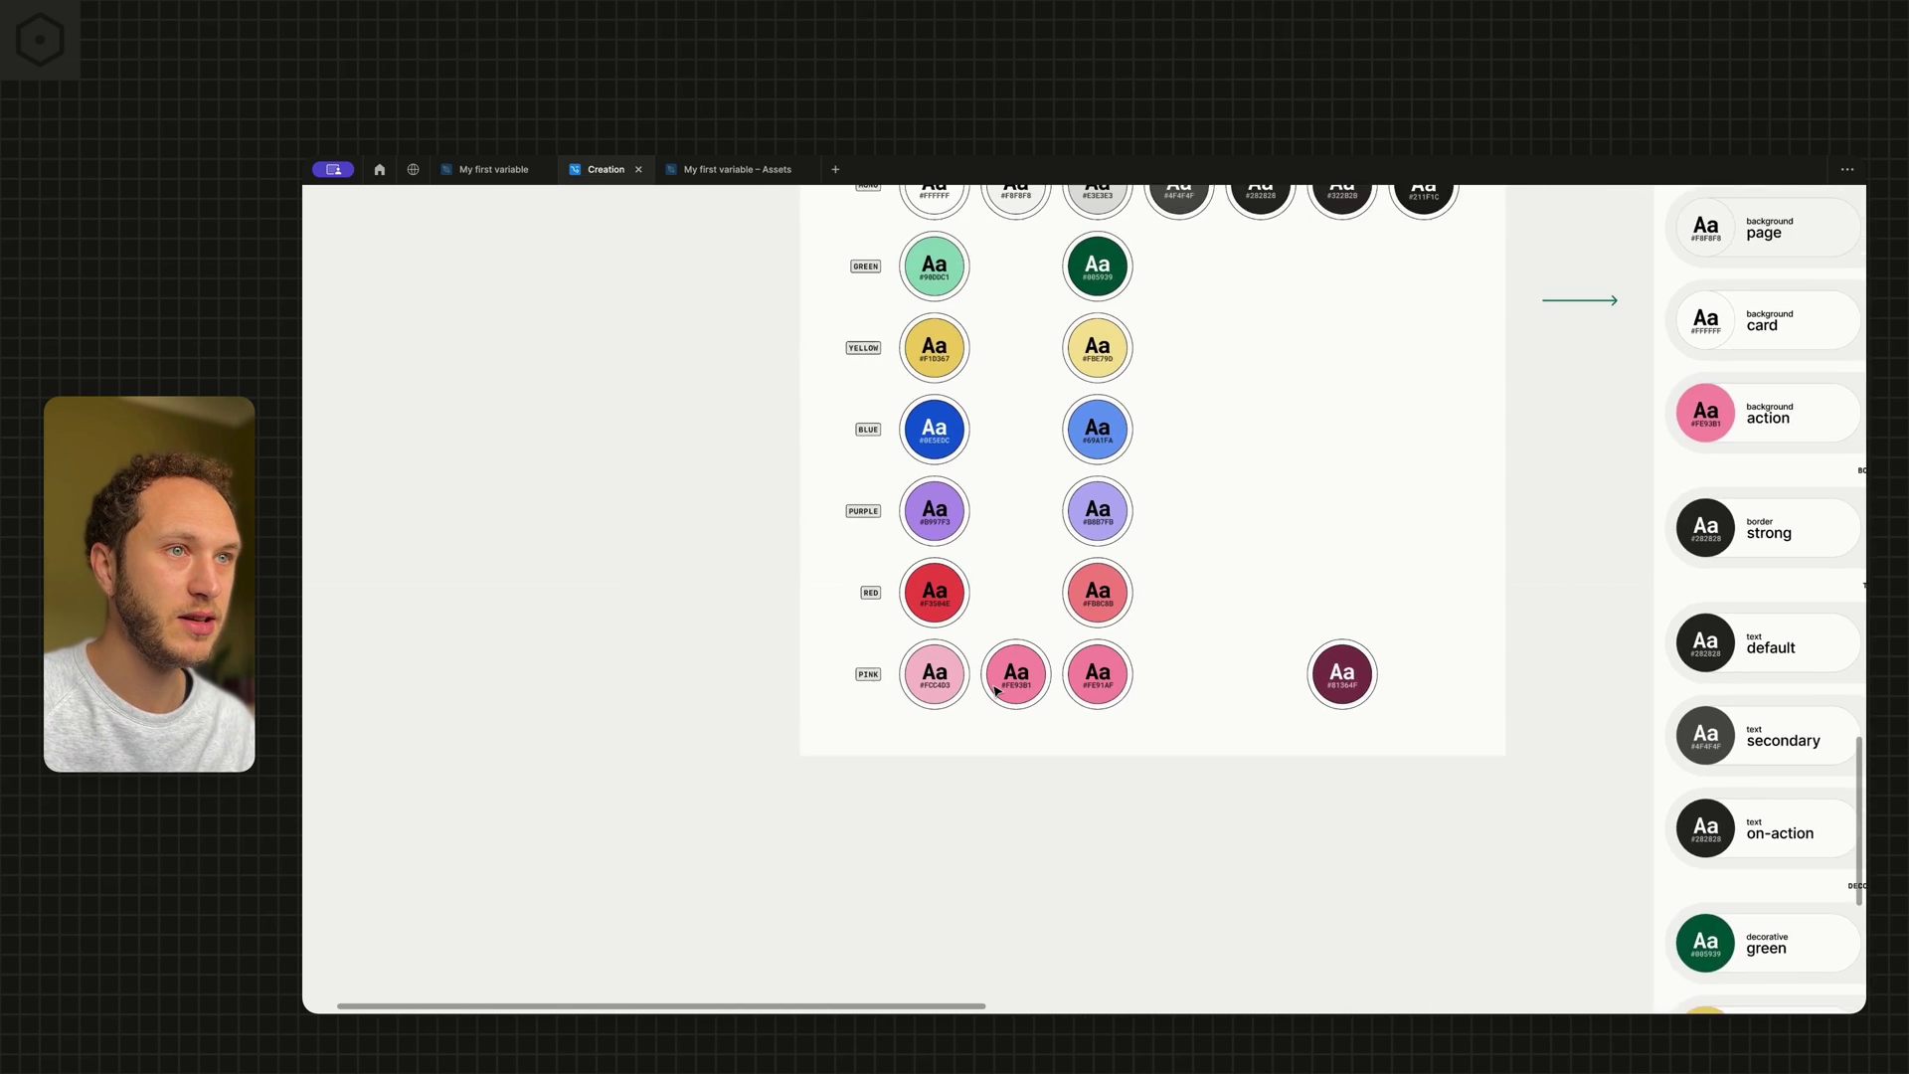
{"action": "scroll", "coordinate": [994, 689], "scroll_direction": "down", "scroll_amount": 6}
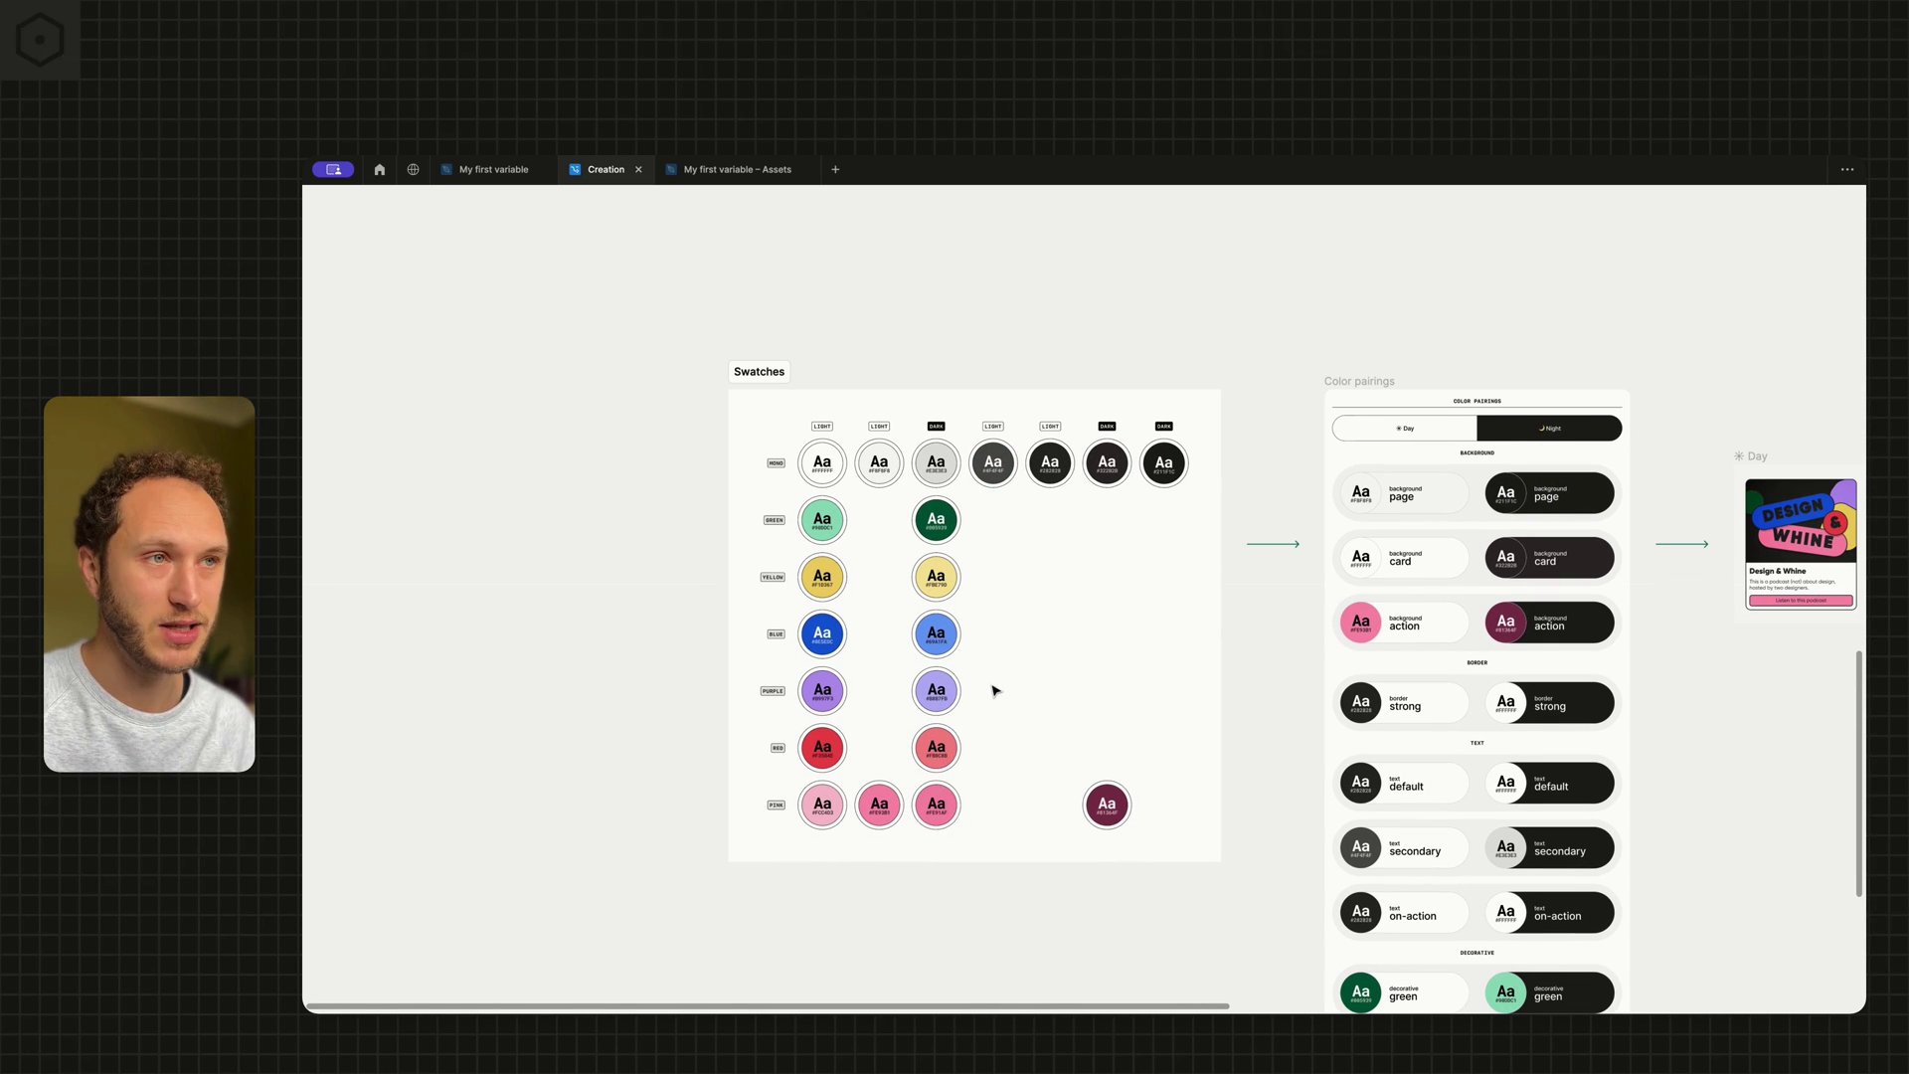
{"action": "scroll", "coordinate": [995, 690], "scroll_direction": "right", "scroll_amount": 8}
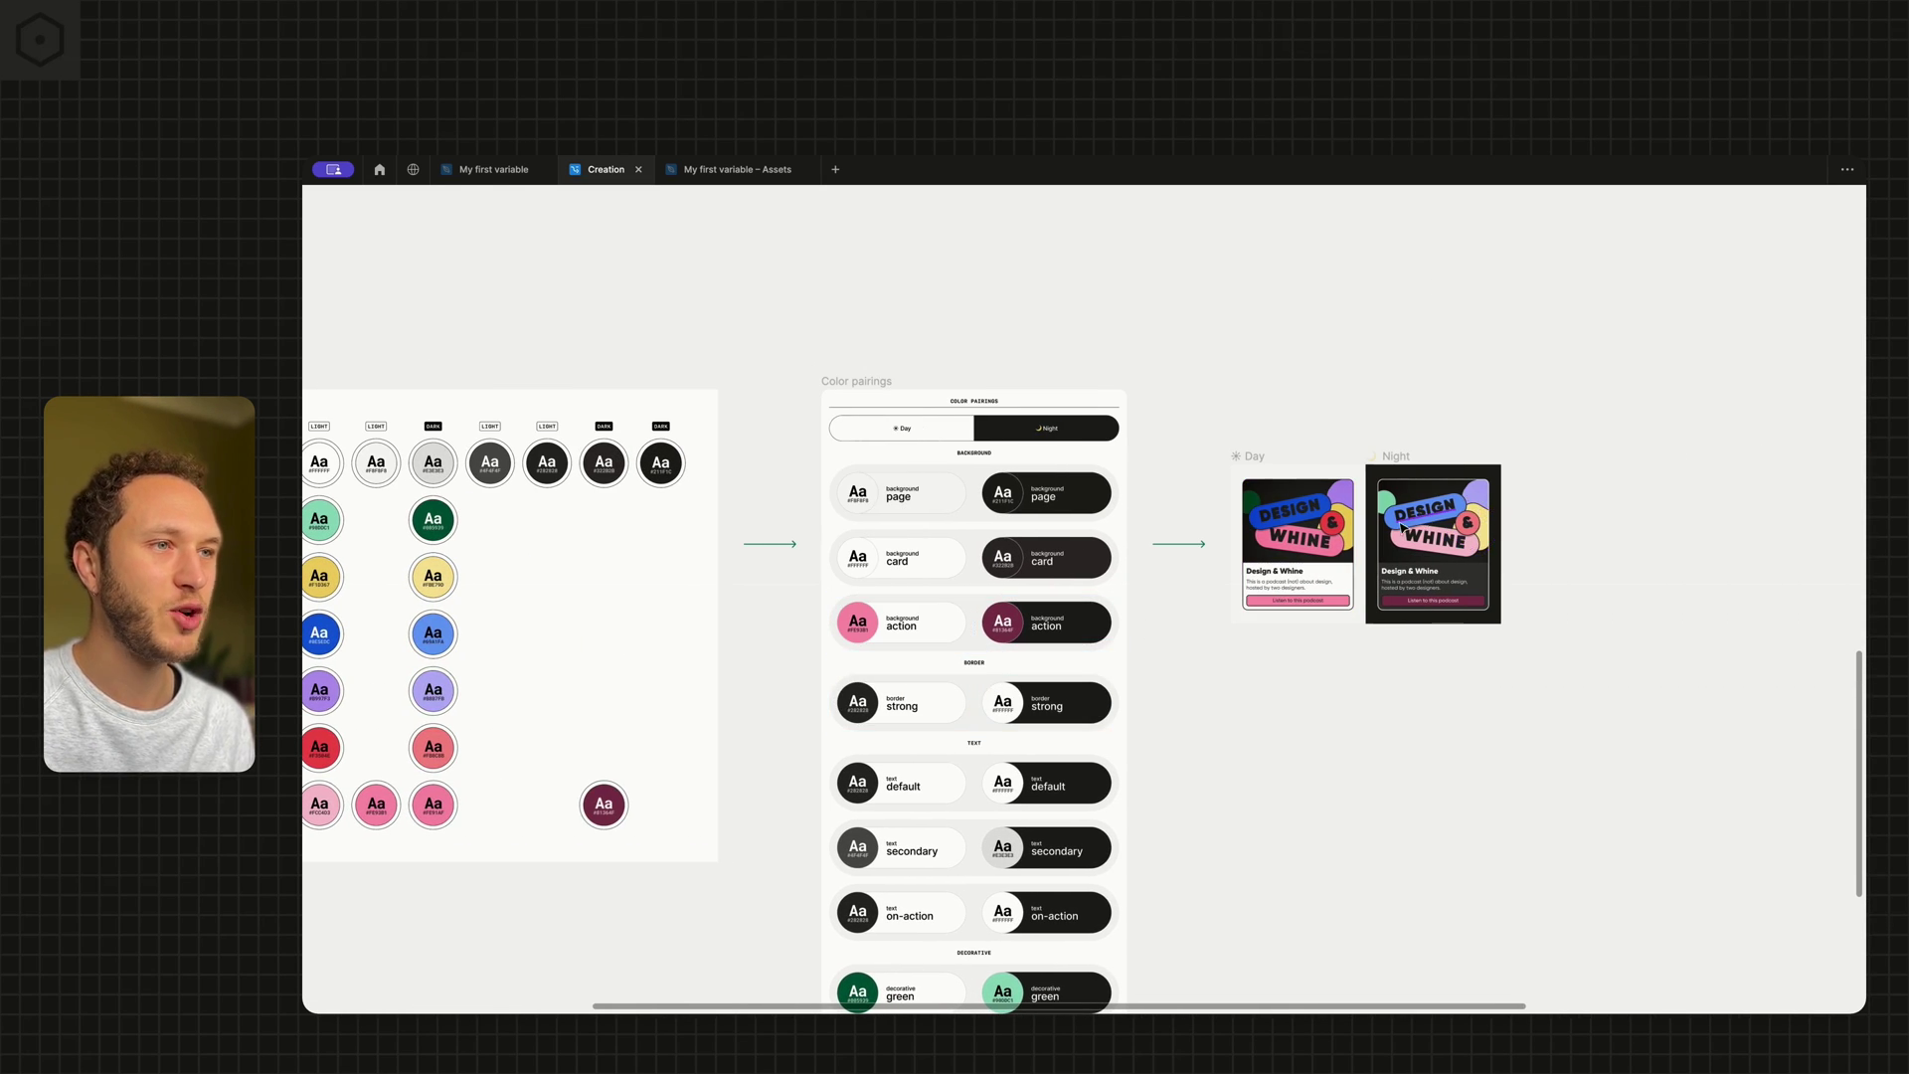
Select the WHINE pill, then move over to the Purple, Red and Pink swatch rows.
{"action": "scroll", "coordinate": [1302, 575], "scroll_direction": "up", "scroll_amount": 10}
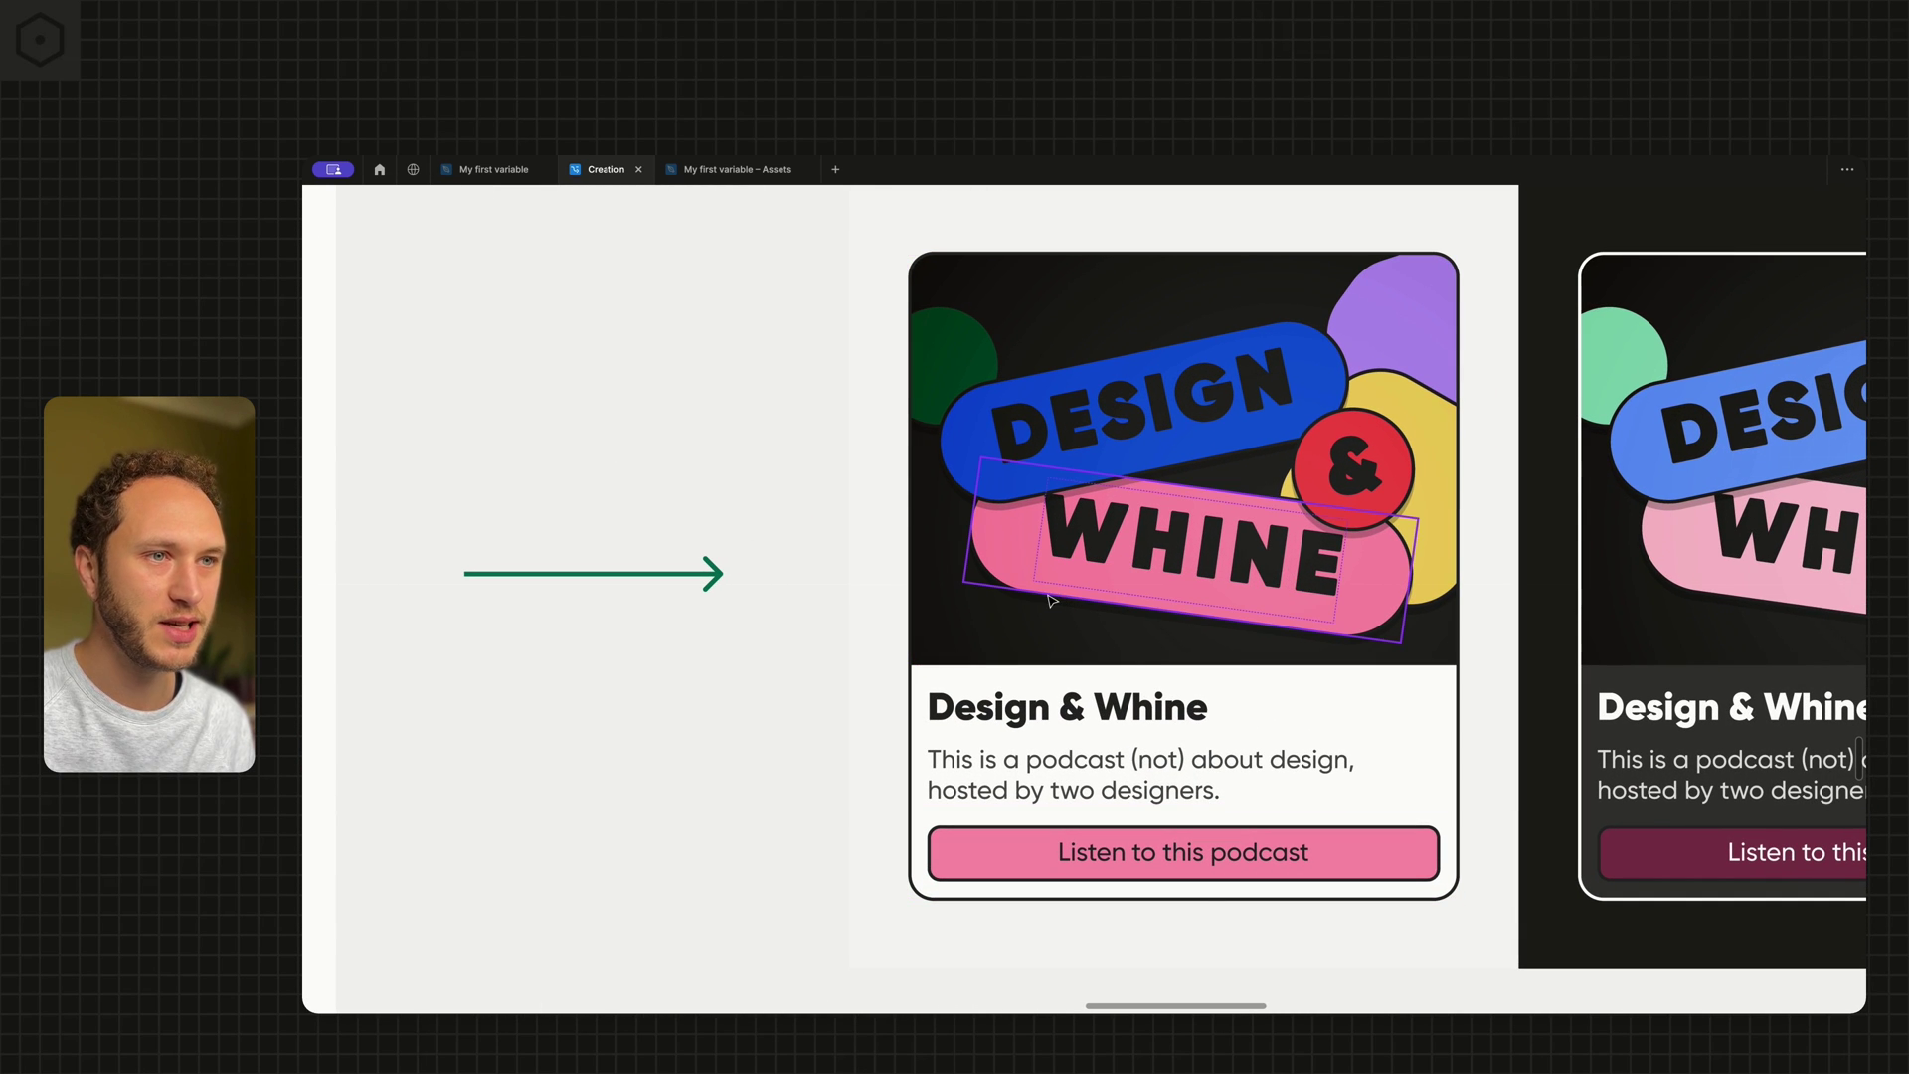
{"action": "left_click", "coordinate": [1175, 599]}
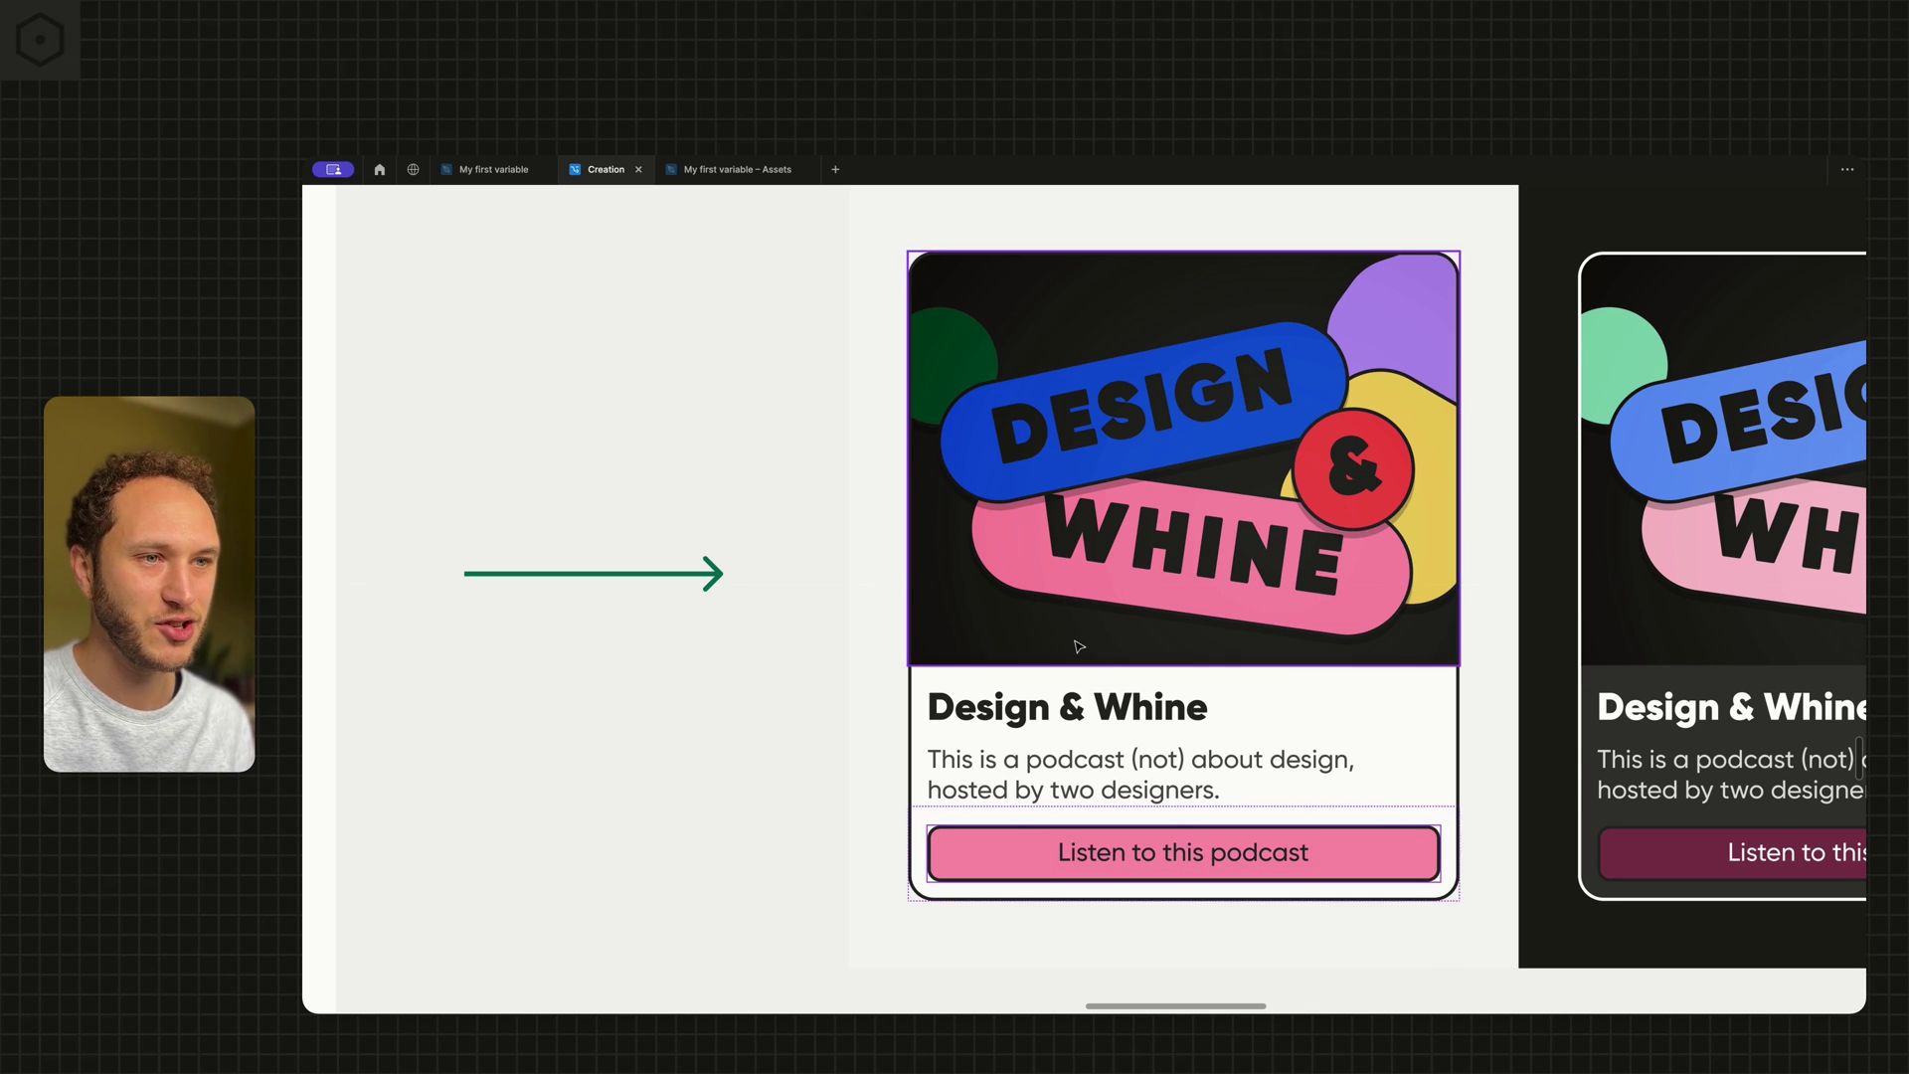
{"action": "scroll", "coordinate": [782, 776], "scroll_direction": "down", "scroll_amount": 5}
{"action": "scroll", "coordinate": [782, 776], "scroll_direction": "left", "scroll_amount": 10}
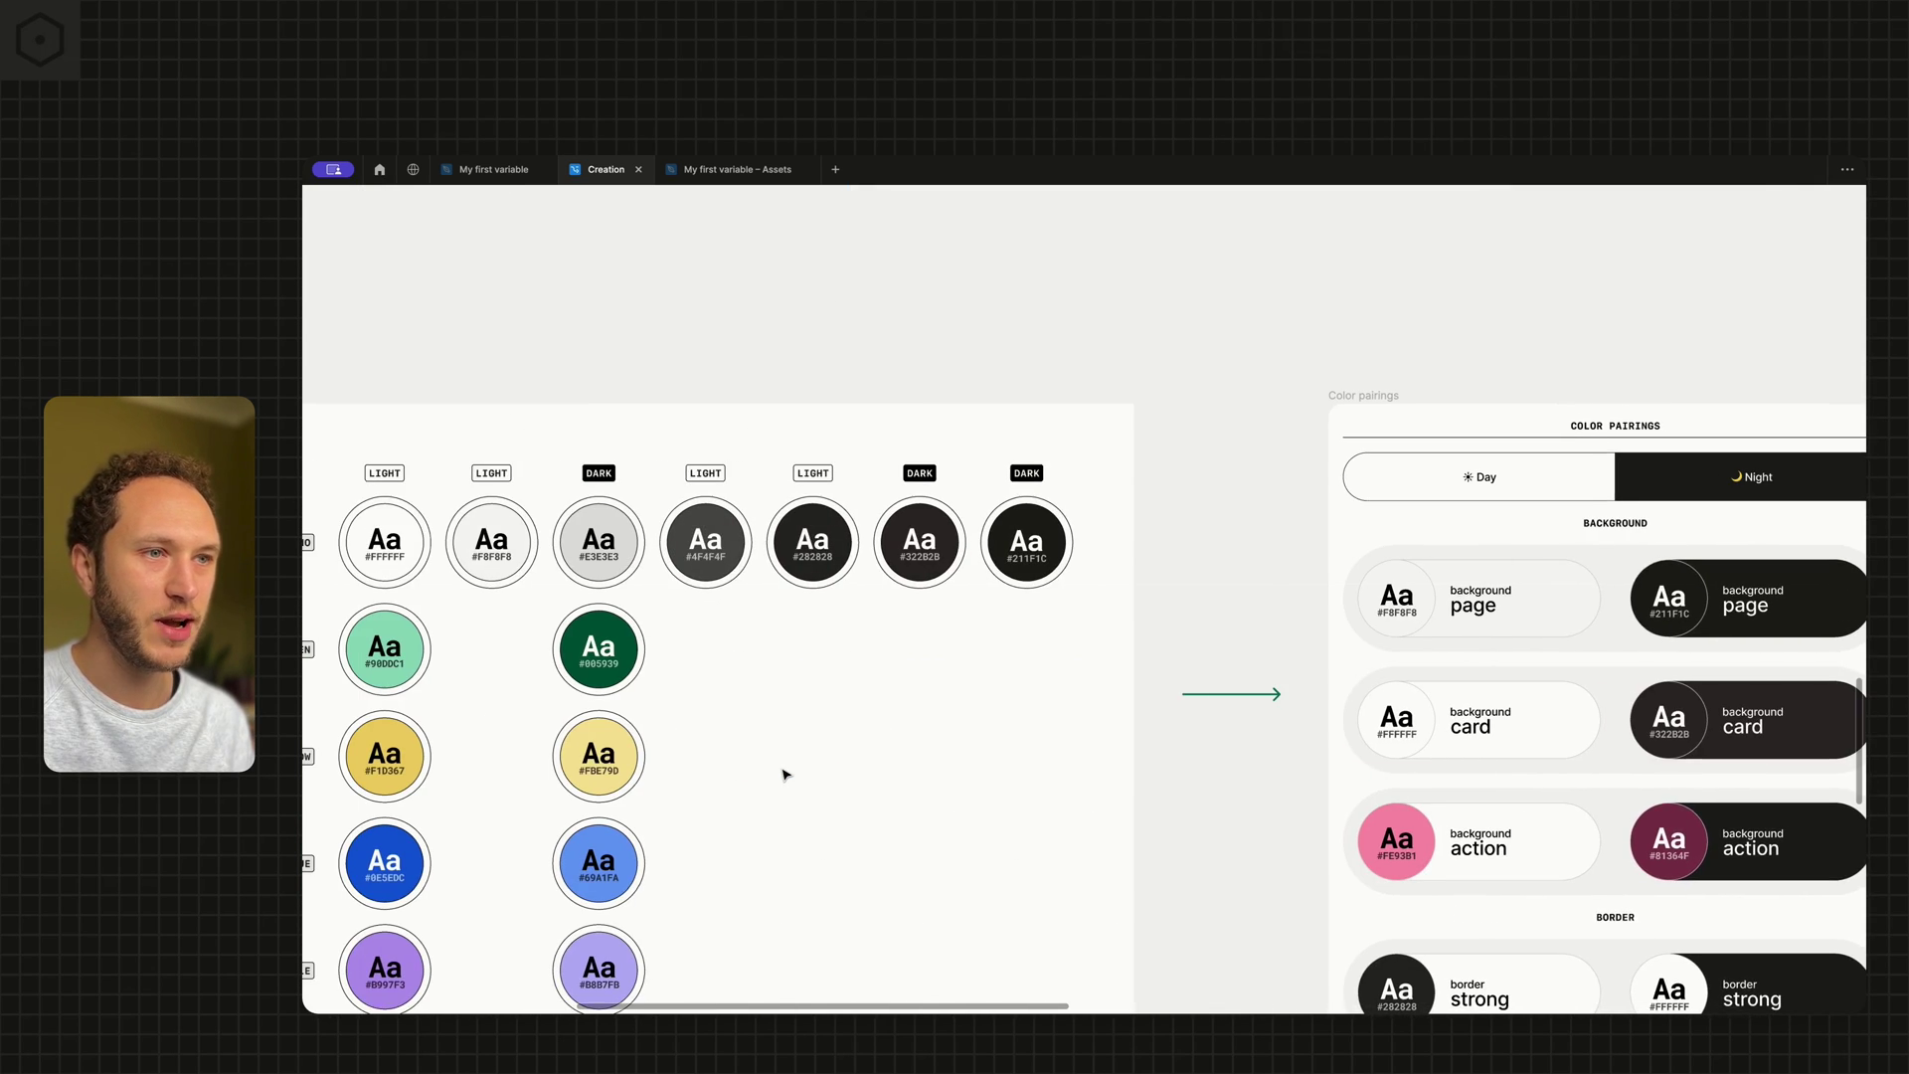
{"action": "scroll", "coordinate": [785, 775], "scroll_direction": "down", "scroll_amount": 3}
{"action": "scroll", "coordinate": [785, 775], "scroll_direction": "left", "scroll_amount": 6}
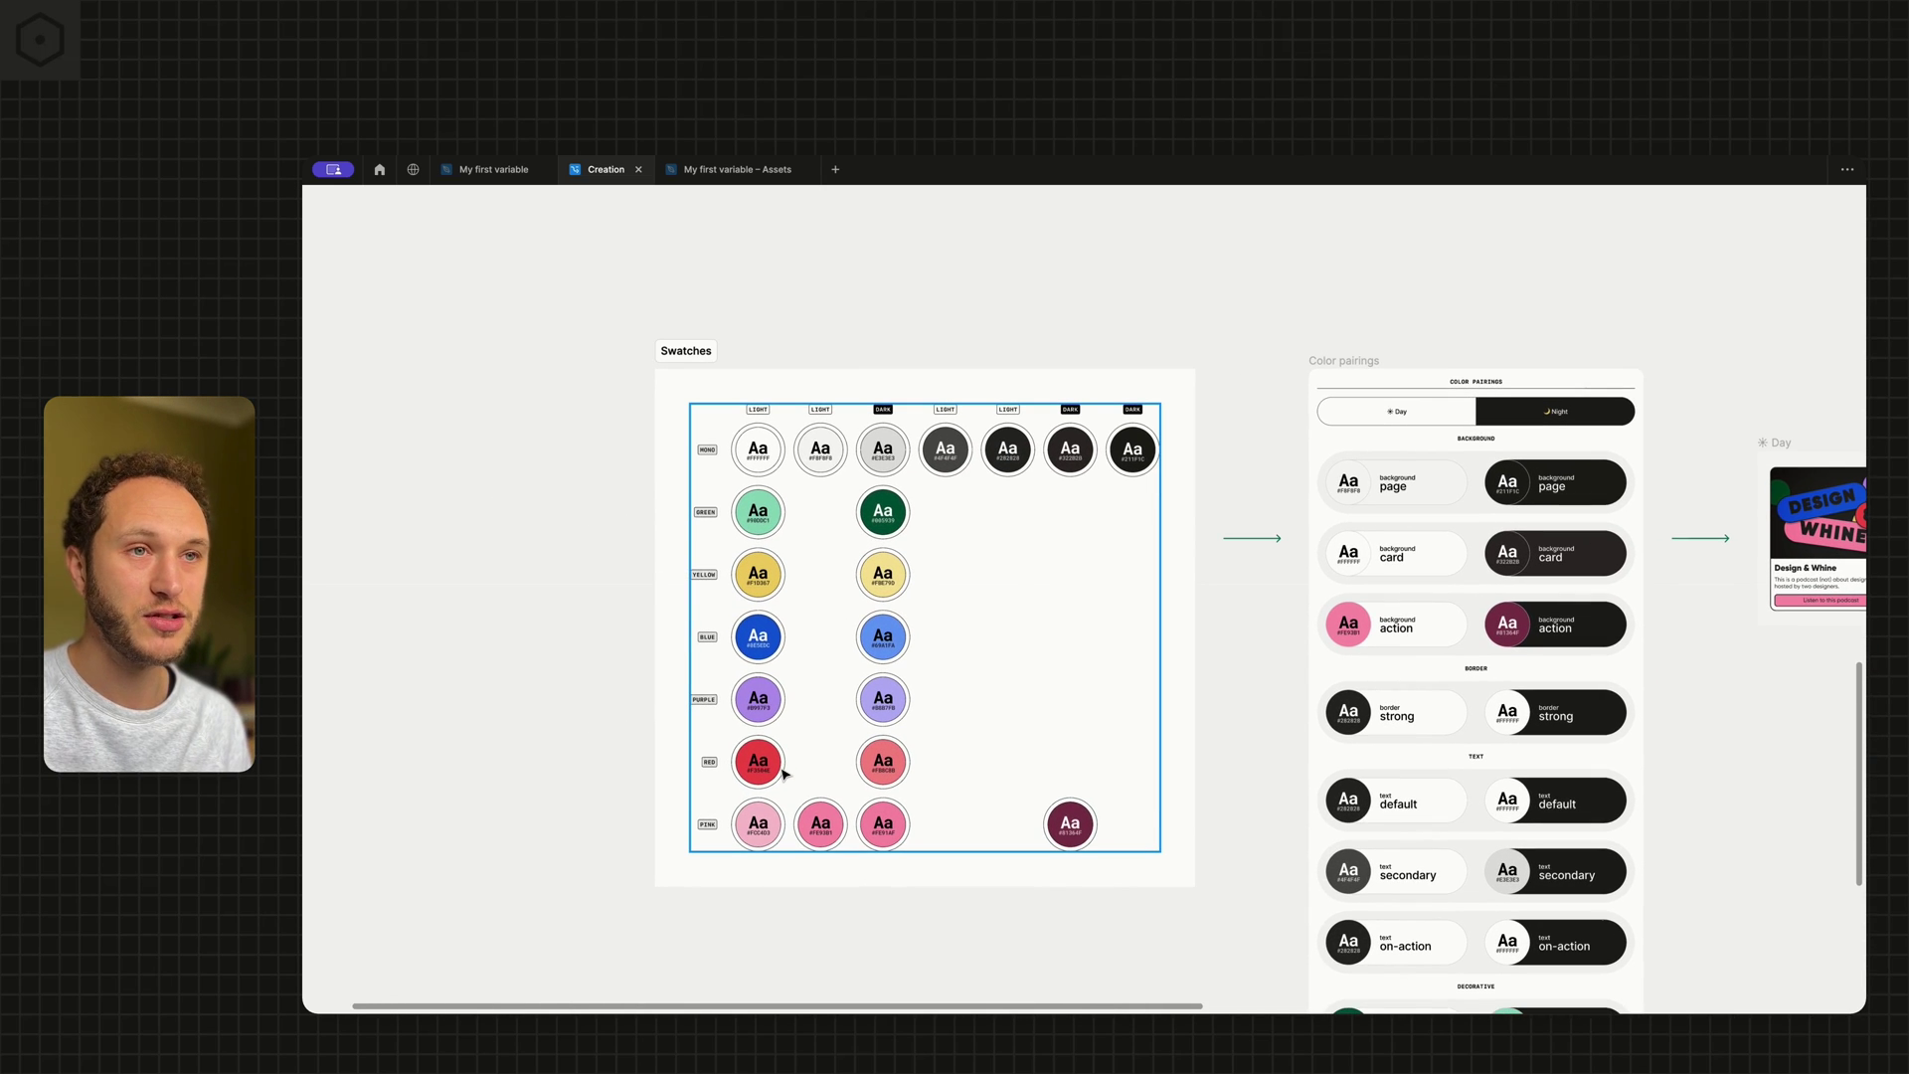
{"action": "scroll", "coordinate": [810, 766], "scroll_direction": "up", "scroll_amount": 10}
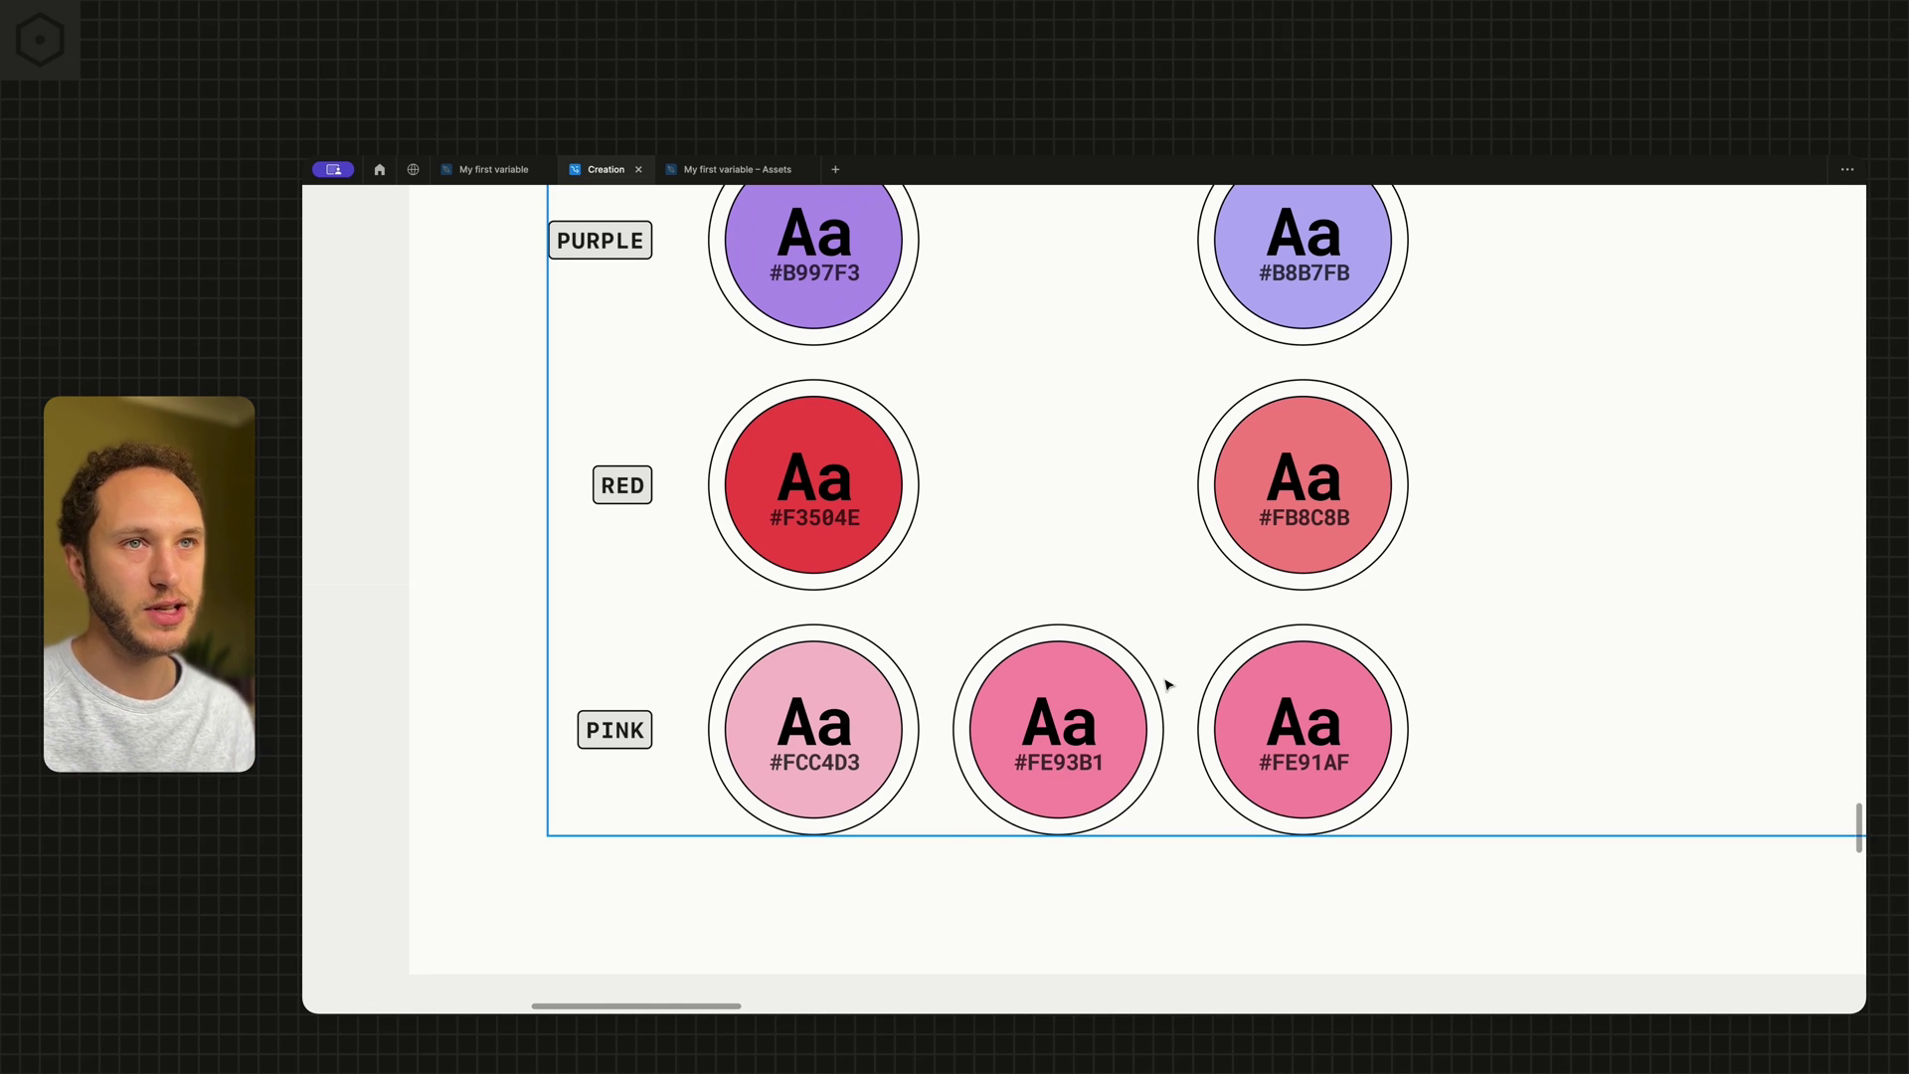
{"action": "scroll", "coordinate": [1169, 684], "scroll_direction": "down", "scroll_amount": 6}
Zoom to the Mono row, restore the interface and open the local variables' collection list.
{"action": "scroll", "coordinate": [1168, 684], "scroll_direction": "up", "scroll_amount": 3}
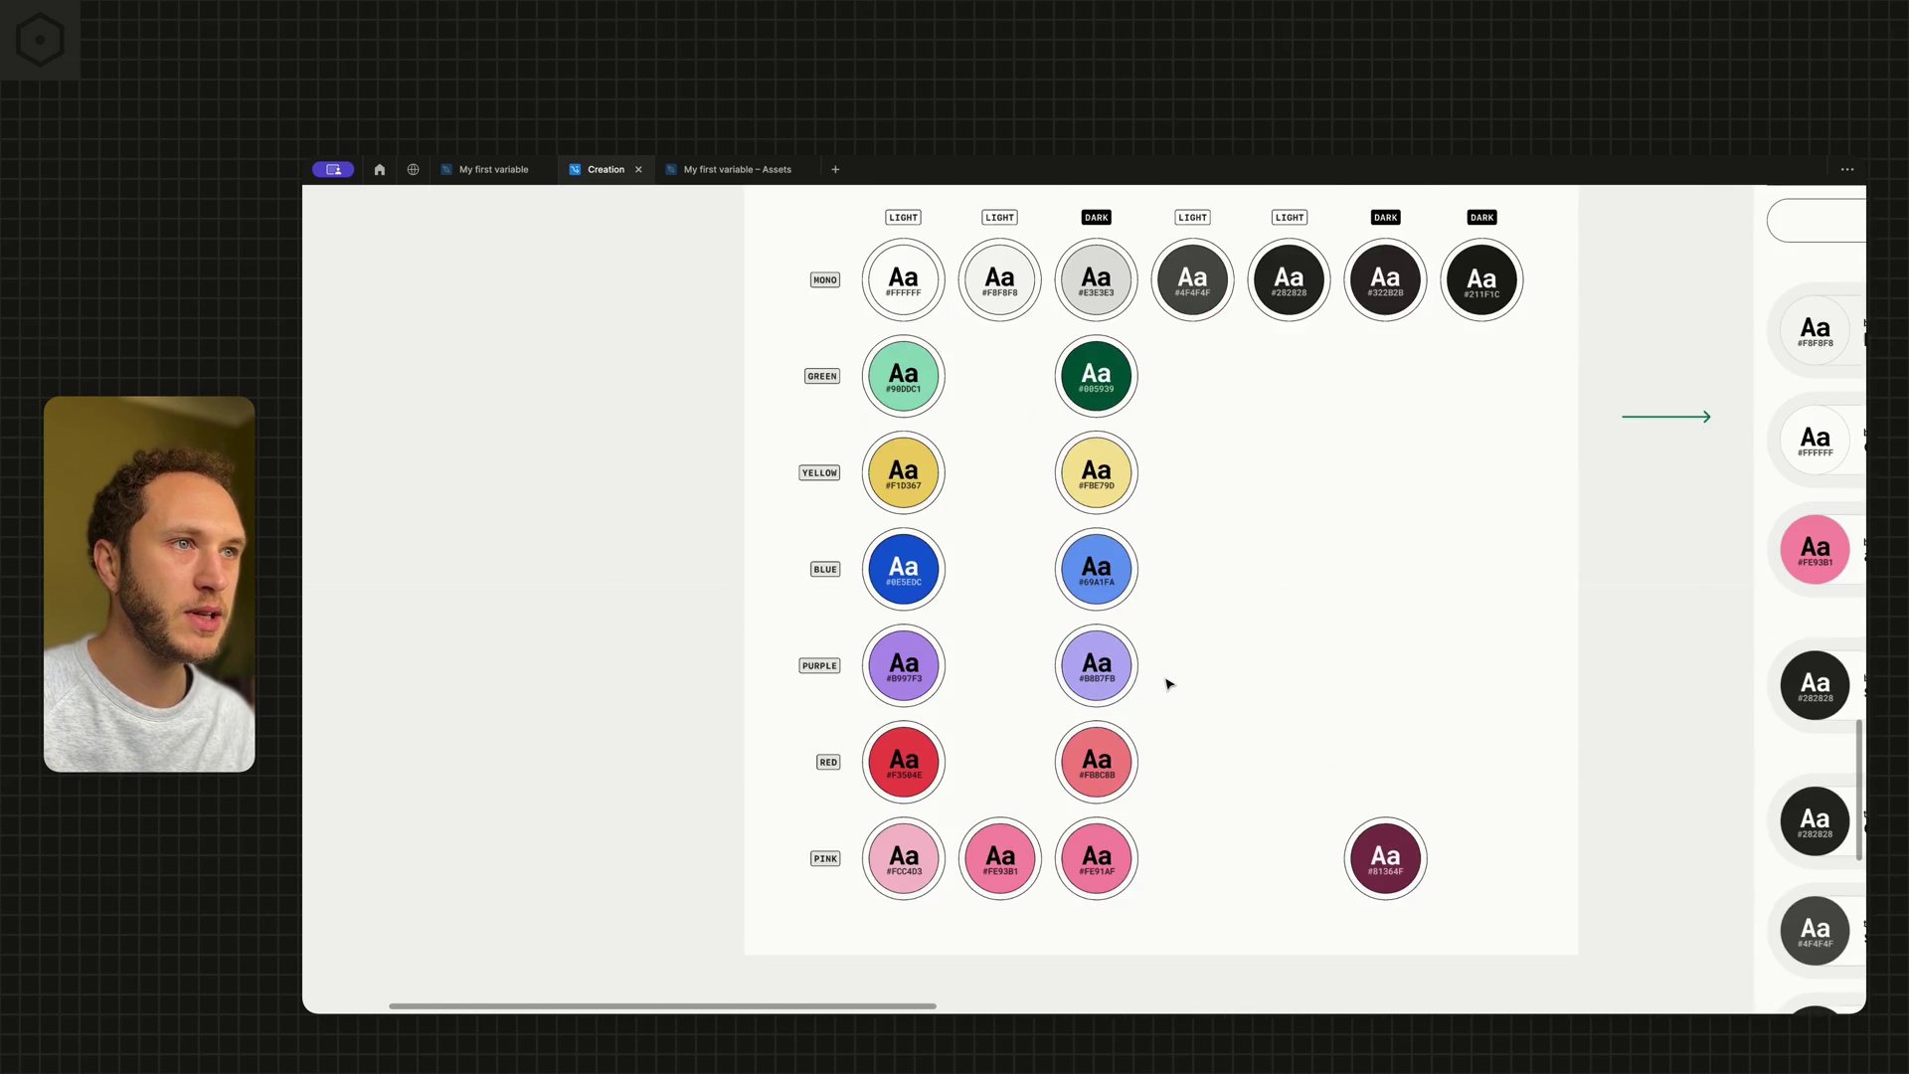
{"action": "scroll", "coordinate": [1169, 684], "scroll_direction": "up", "scroll_amount": 3}
{"action": "scroll", "coordinate": [1176, 509], "scroll_direction": "up", "scroll_amount": 3}
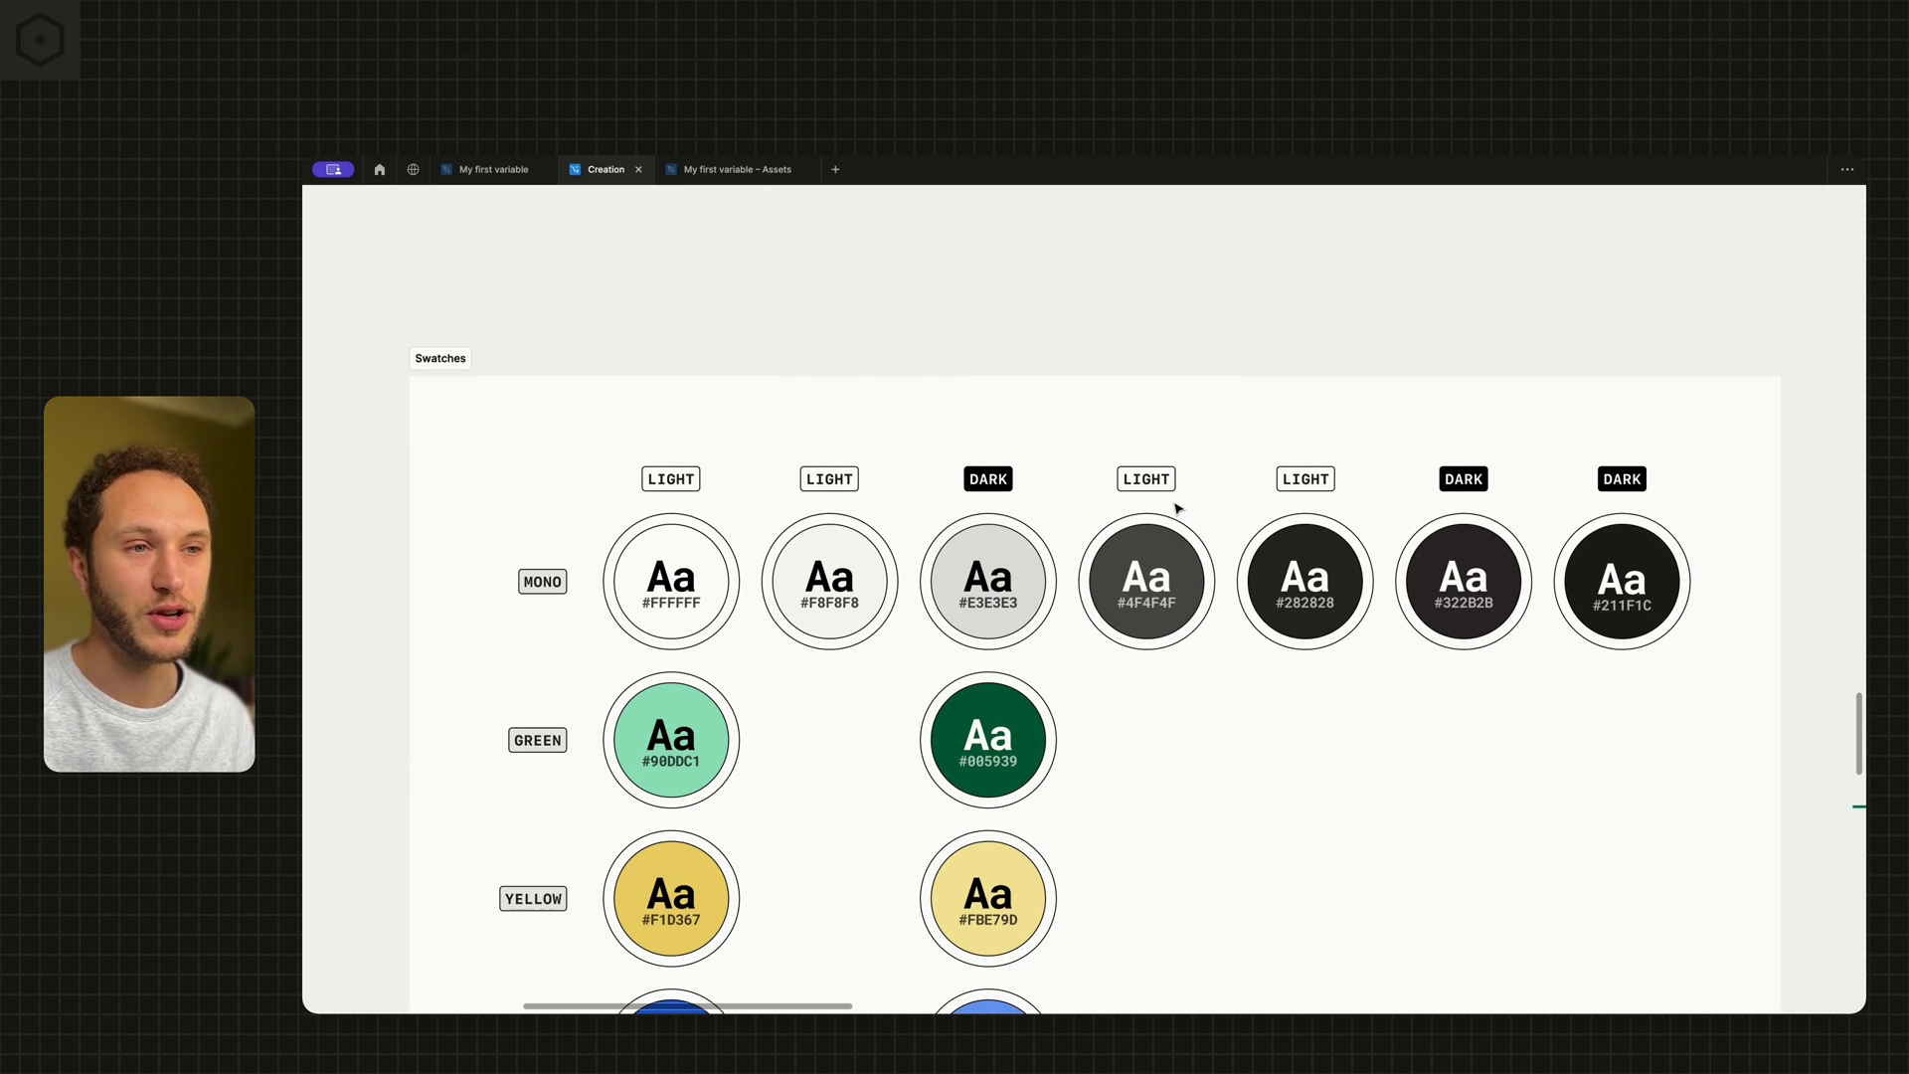
{"action": "scroll", "coordinate": [1176, 509], "scroll_direction": "left", "scroll_amount": 2}
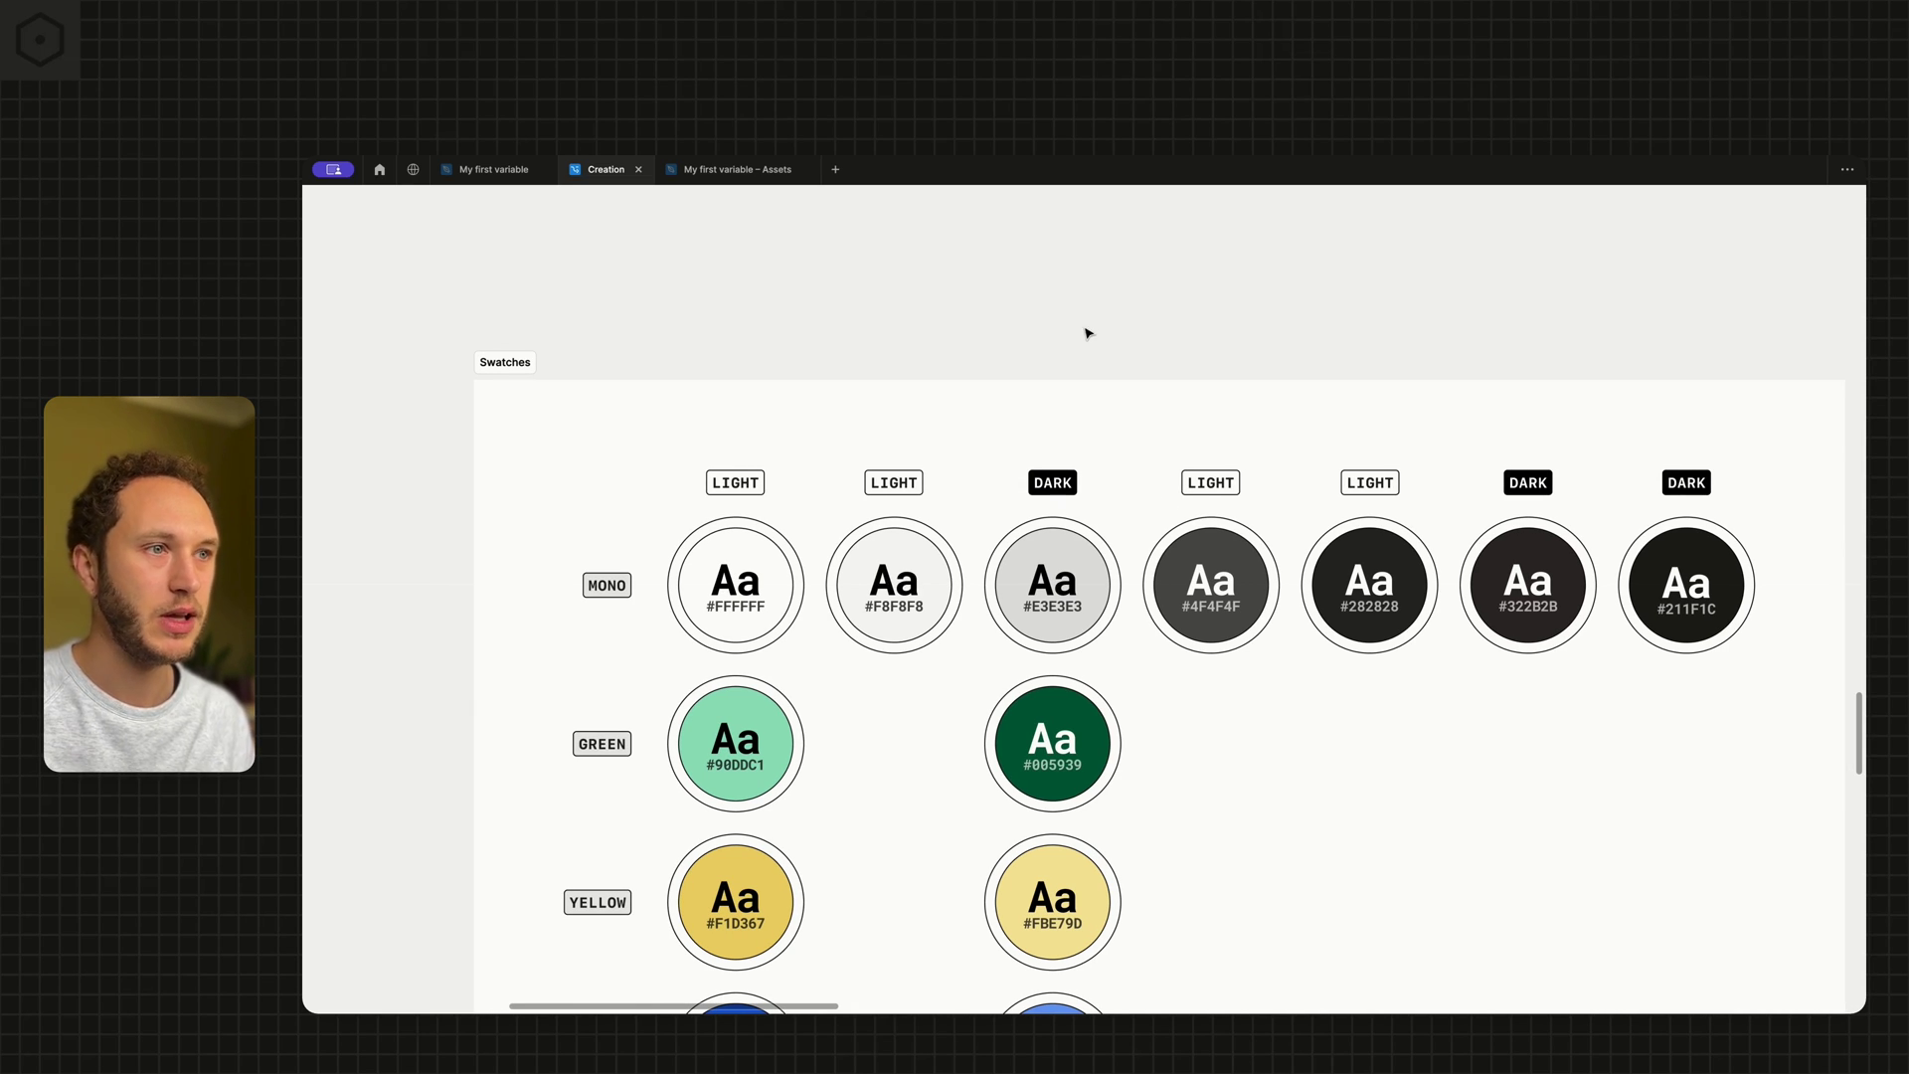
{"action": "key", "text": "ctrl+backslash"}
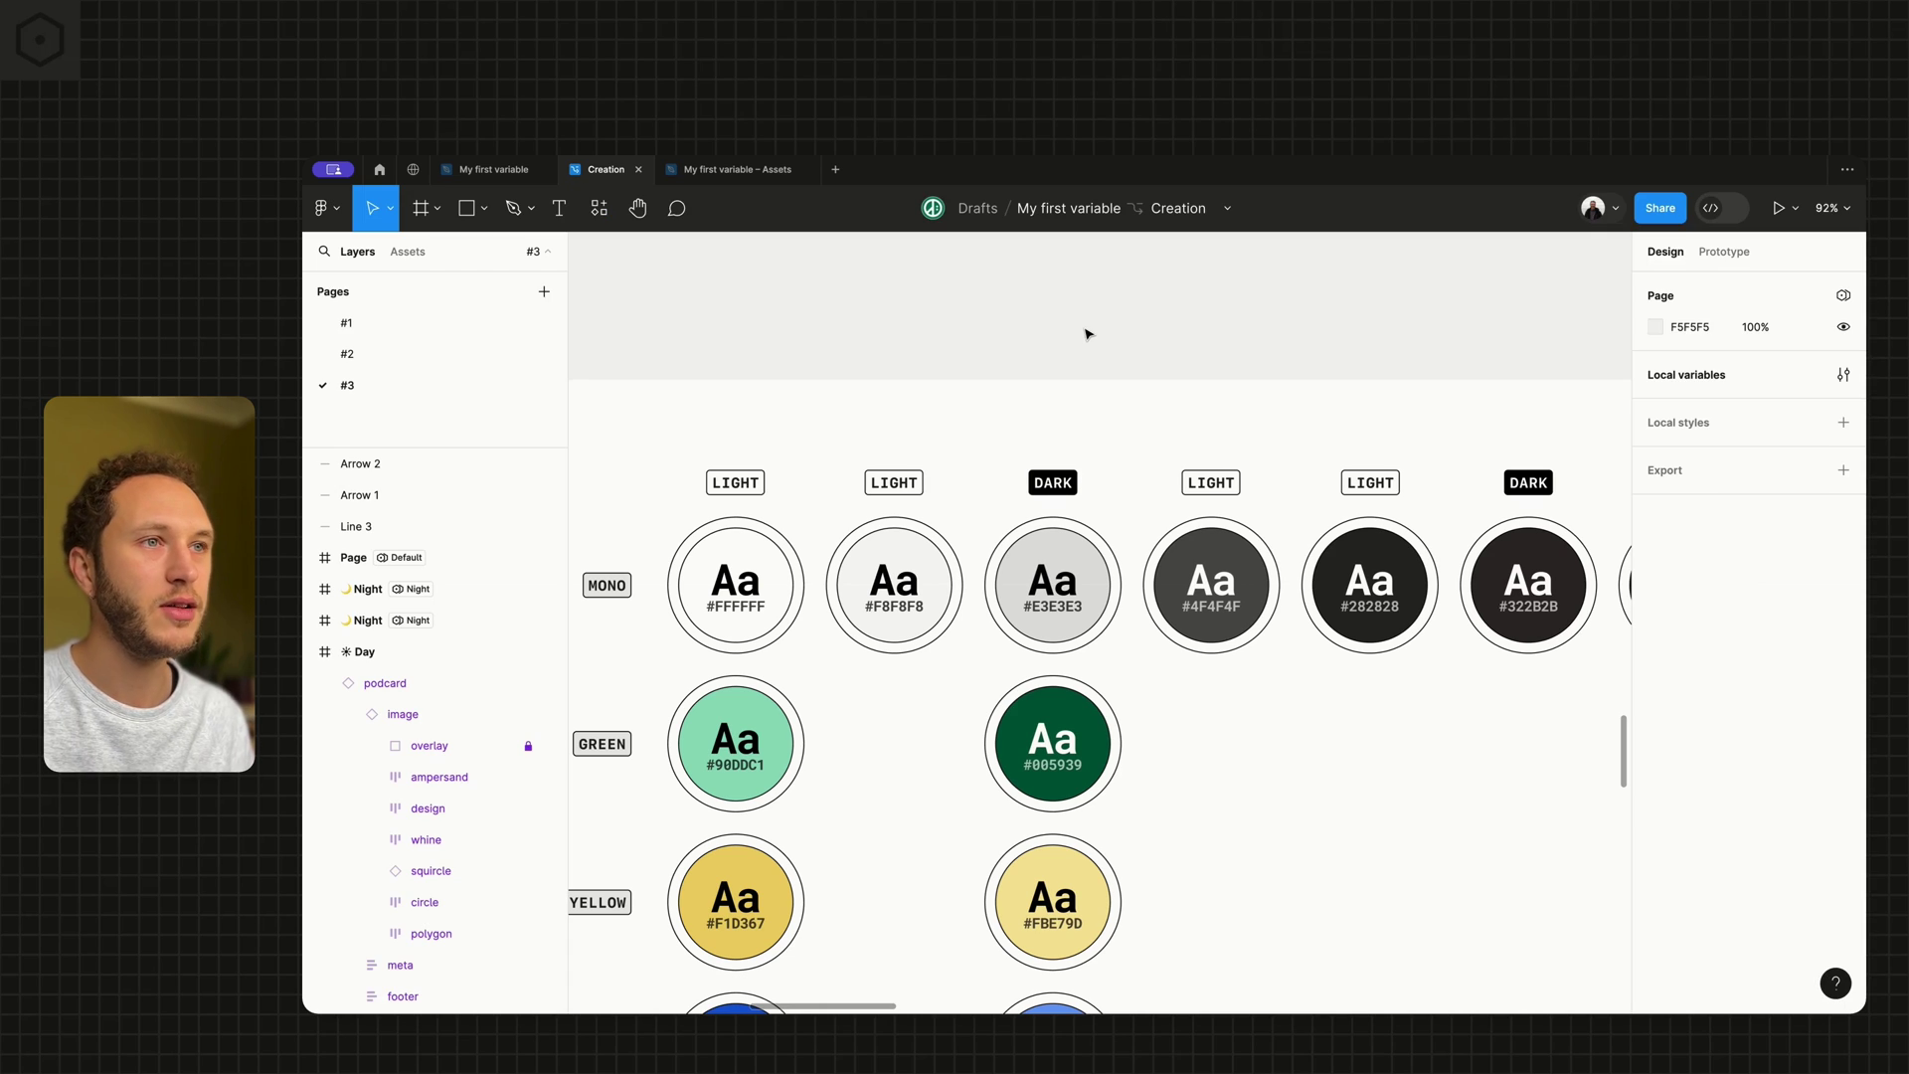
{"action": "left_click", "coordinate": [1841, 380]}
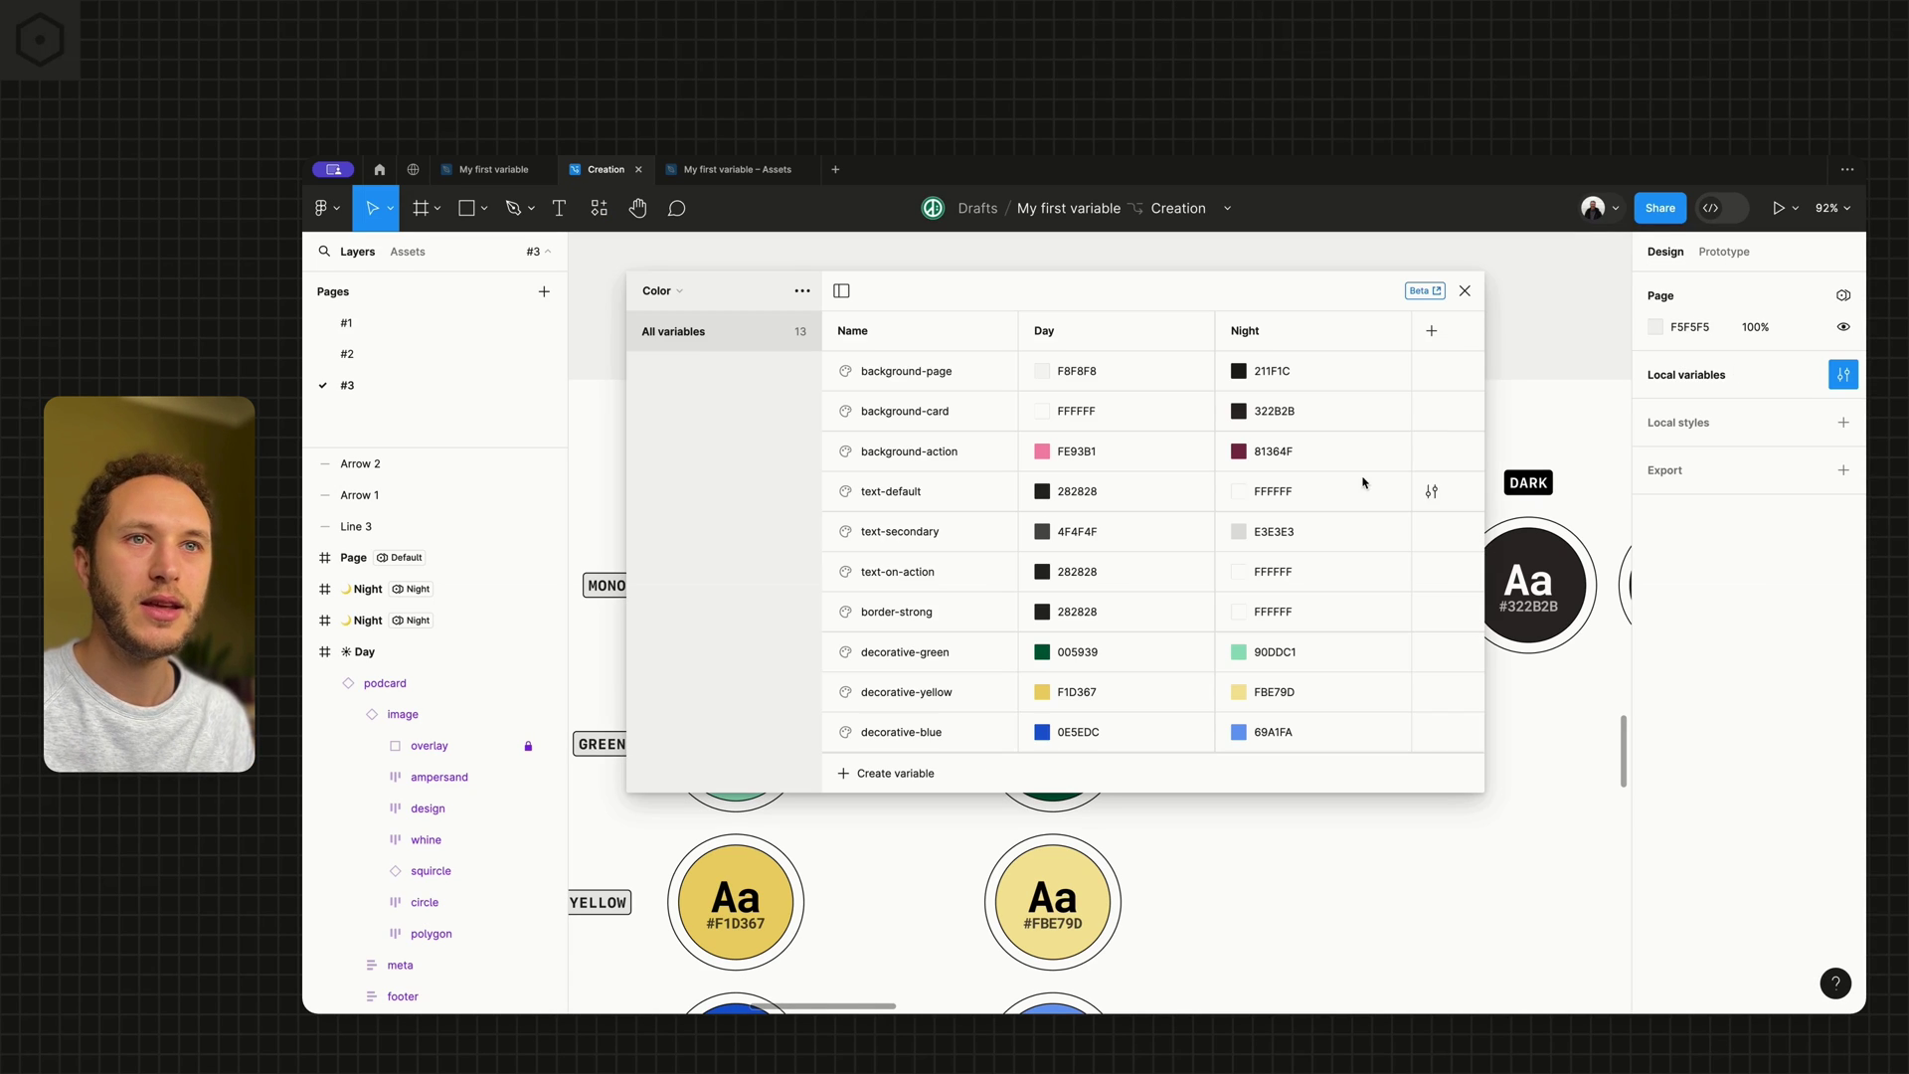
{"action": "left_click", "coordinate": [684, 303]}
In the Primitive collection, add a colour variable named mono-100.
{"action": "left_click", "coordinate": [686, 316]}
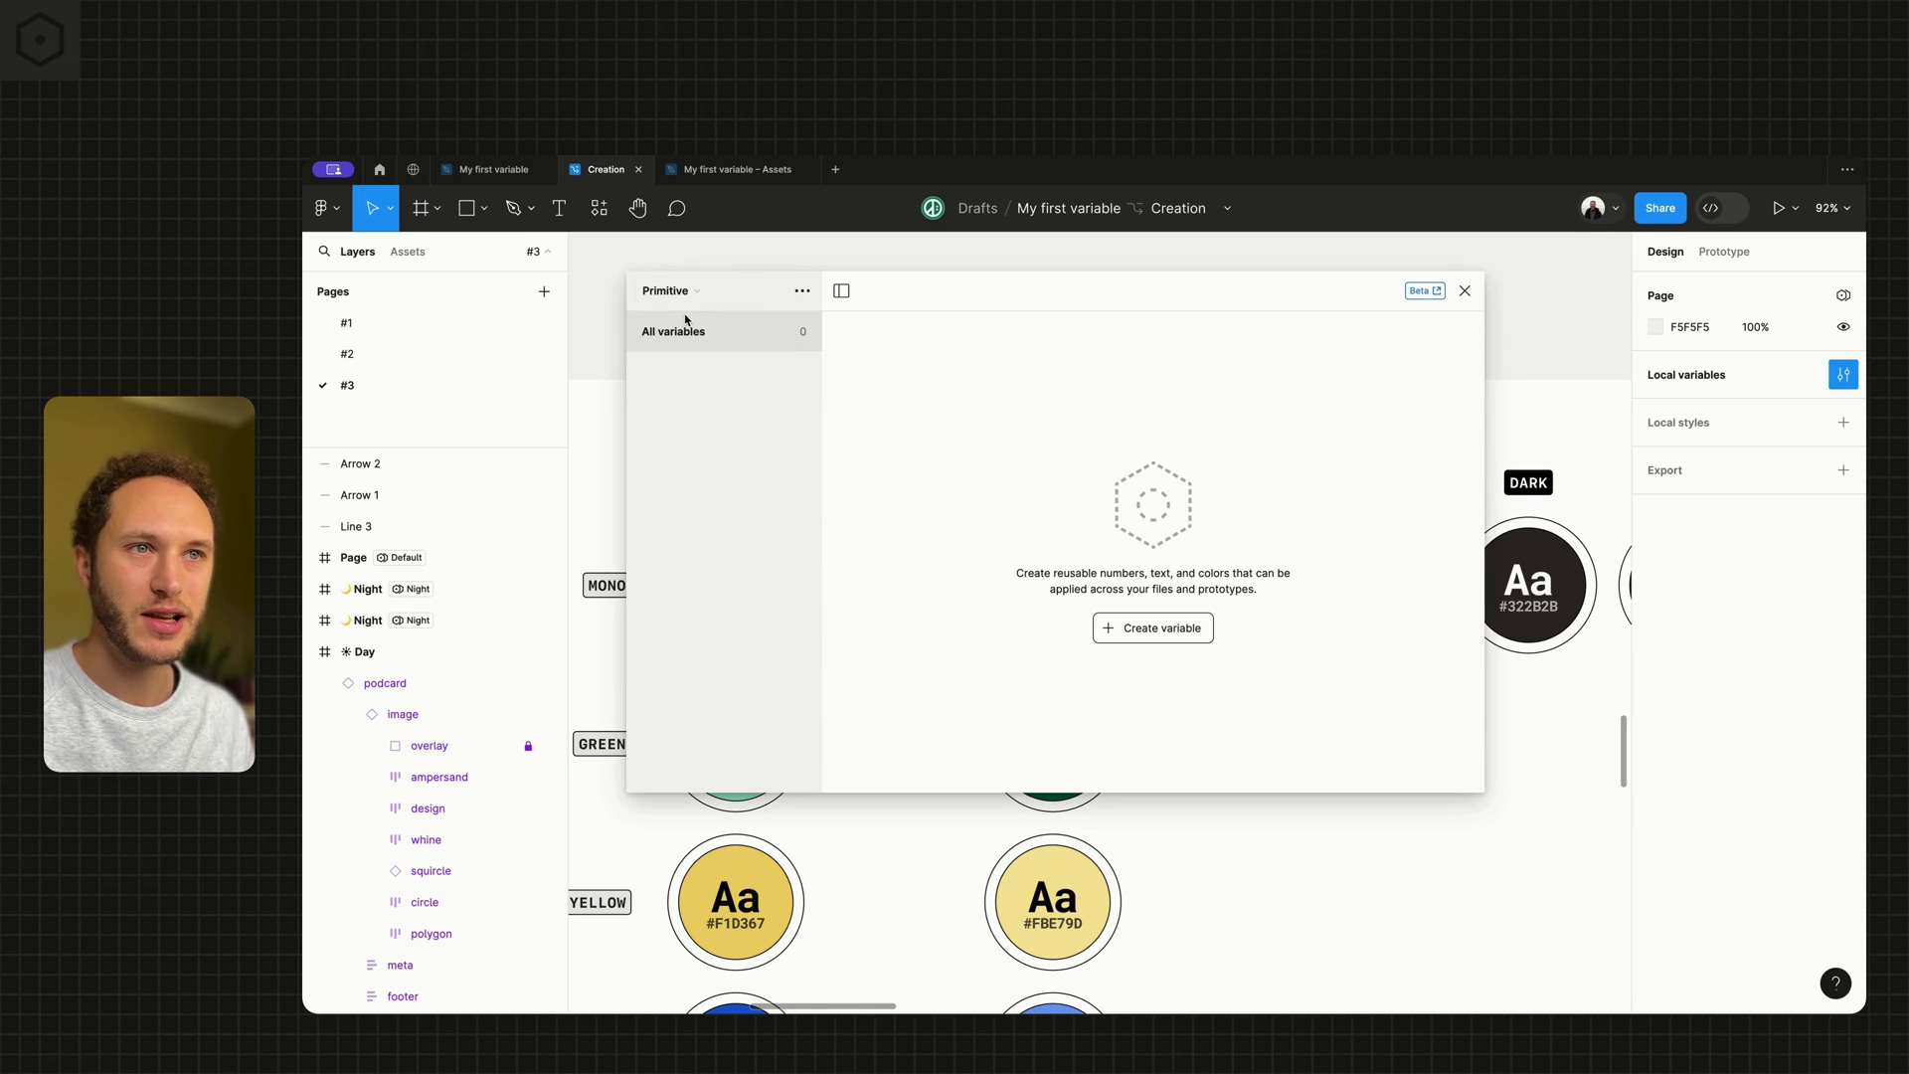
{"action": "left_click", "coordinate": [1145, 637]}
{"action": "left_click", "coordinate": [1146, 671]}
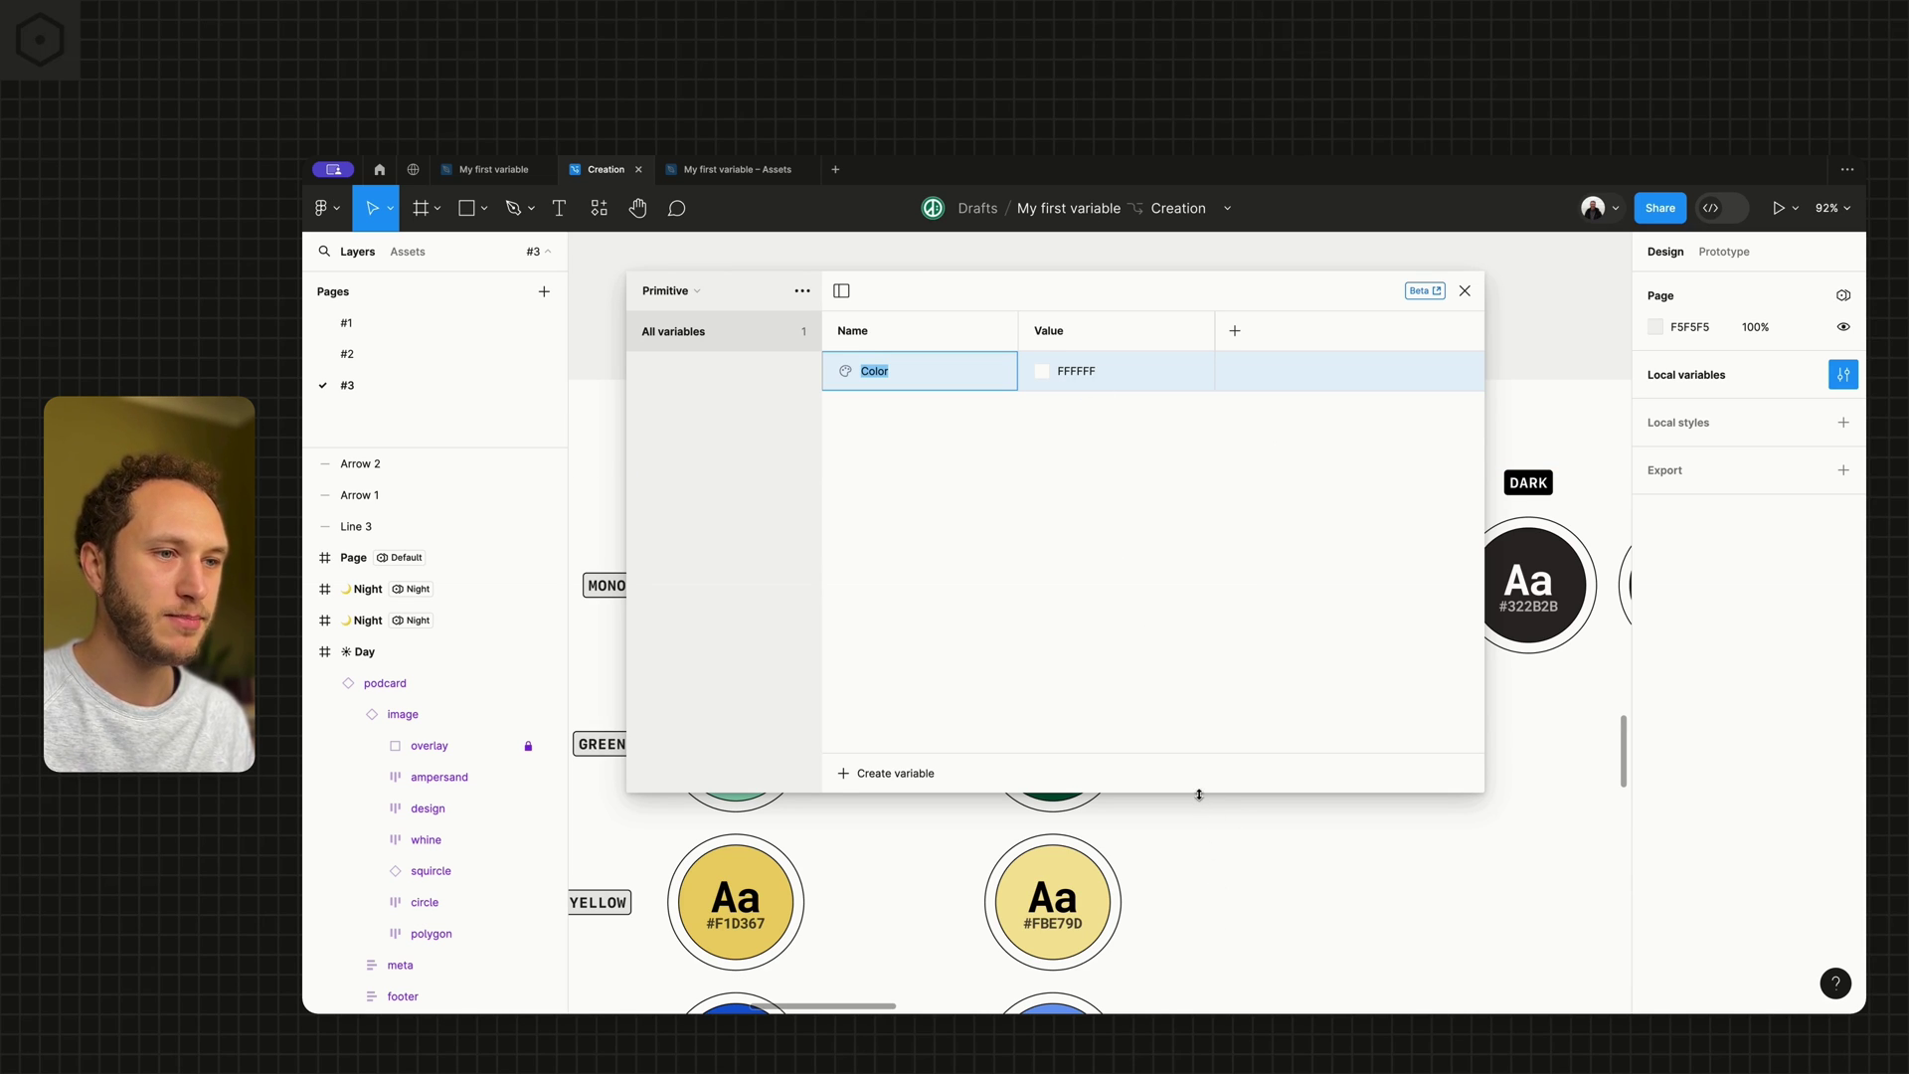
{"action": "left_click_drag", "start_coordinate": [1199, 794], "coordinate": [1193, 541]}
{"action": "scroll", "coordinate": [1103, 783], "scroll_direction": "down", "scroll_amount": 2}
{"action": "scroll", "coordinate": [1106, 789], "scroll_direction": "up", "scroll_amount": 5}
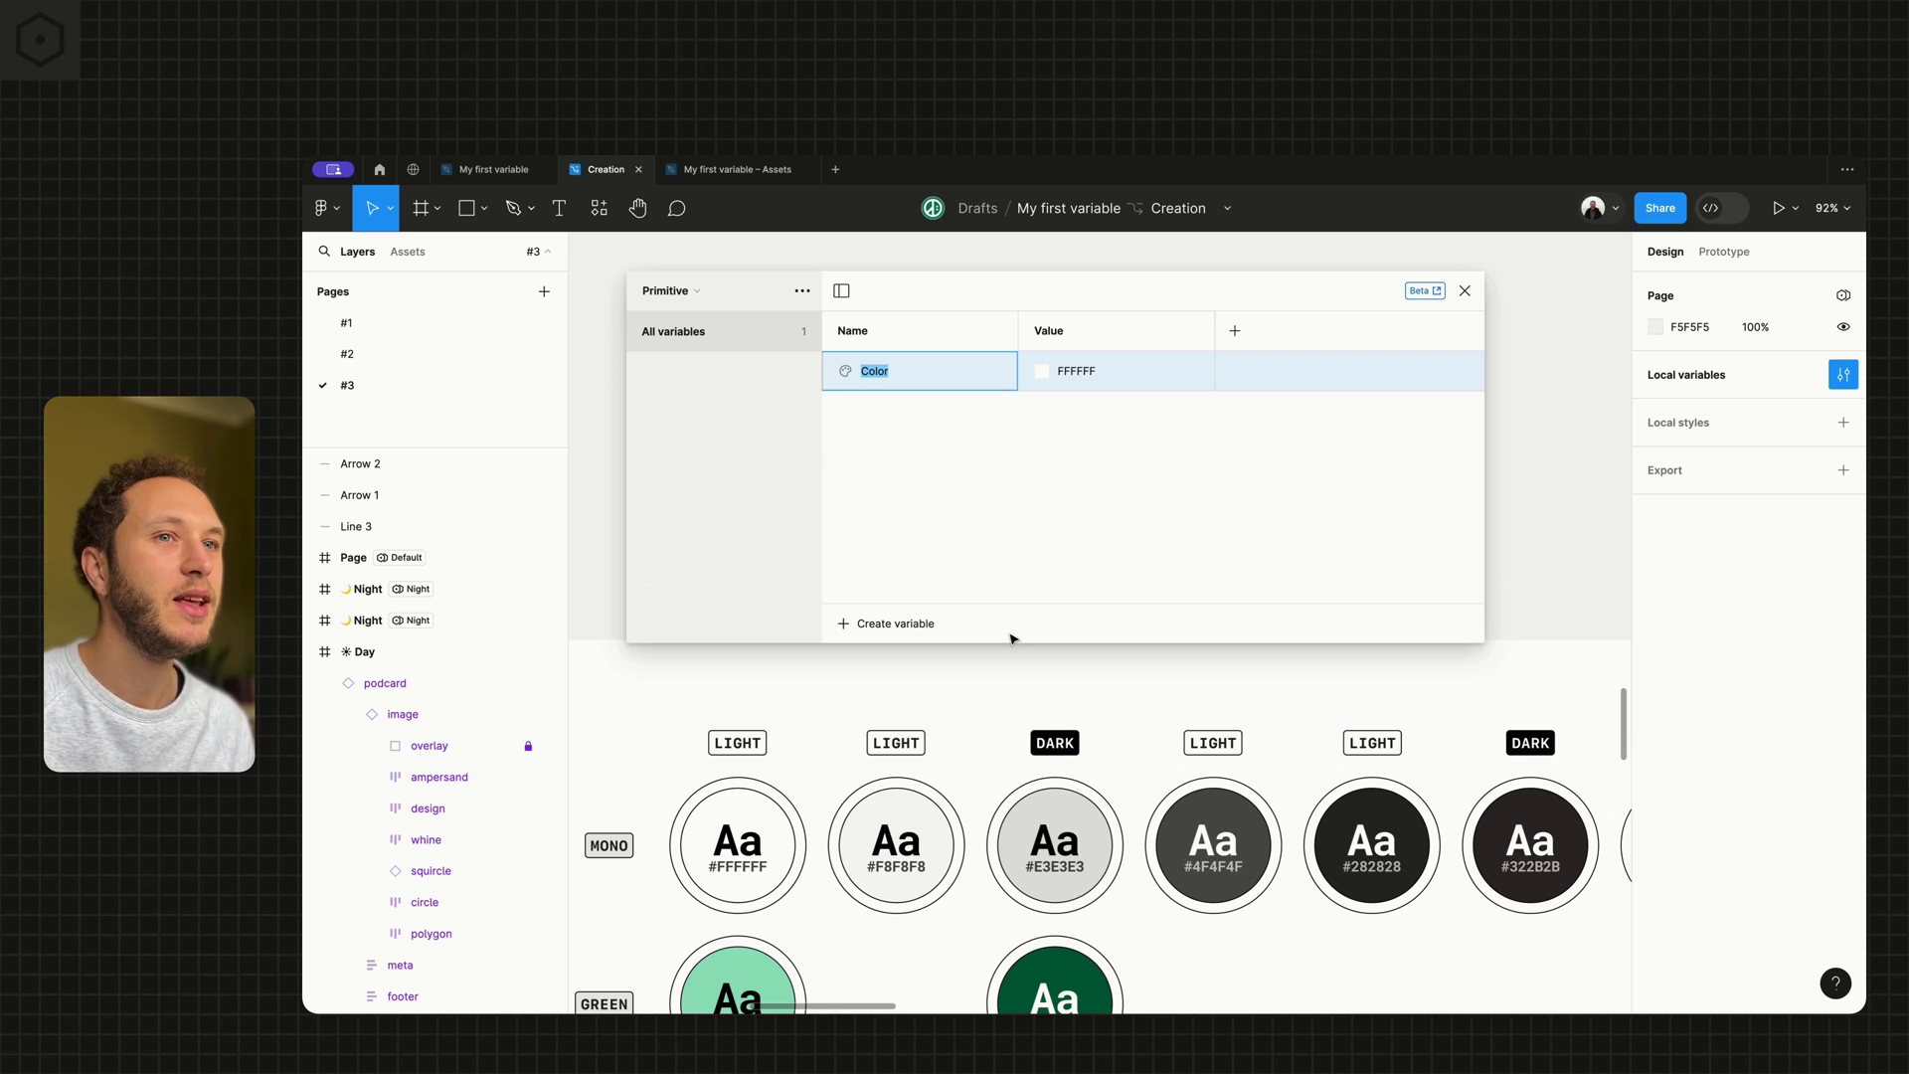
{"action": "type", "text": "mono-100"}
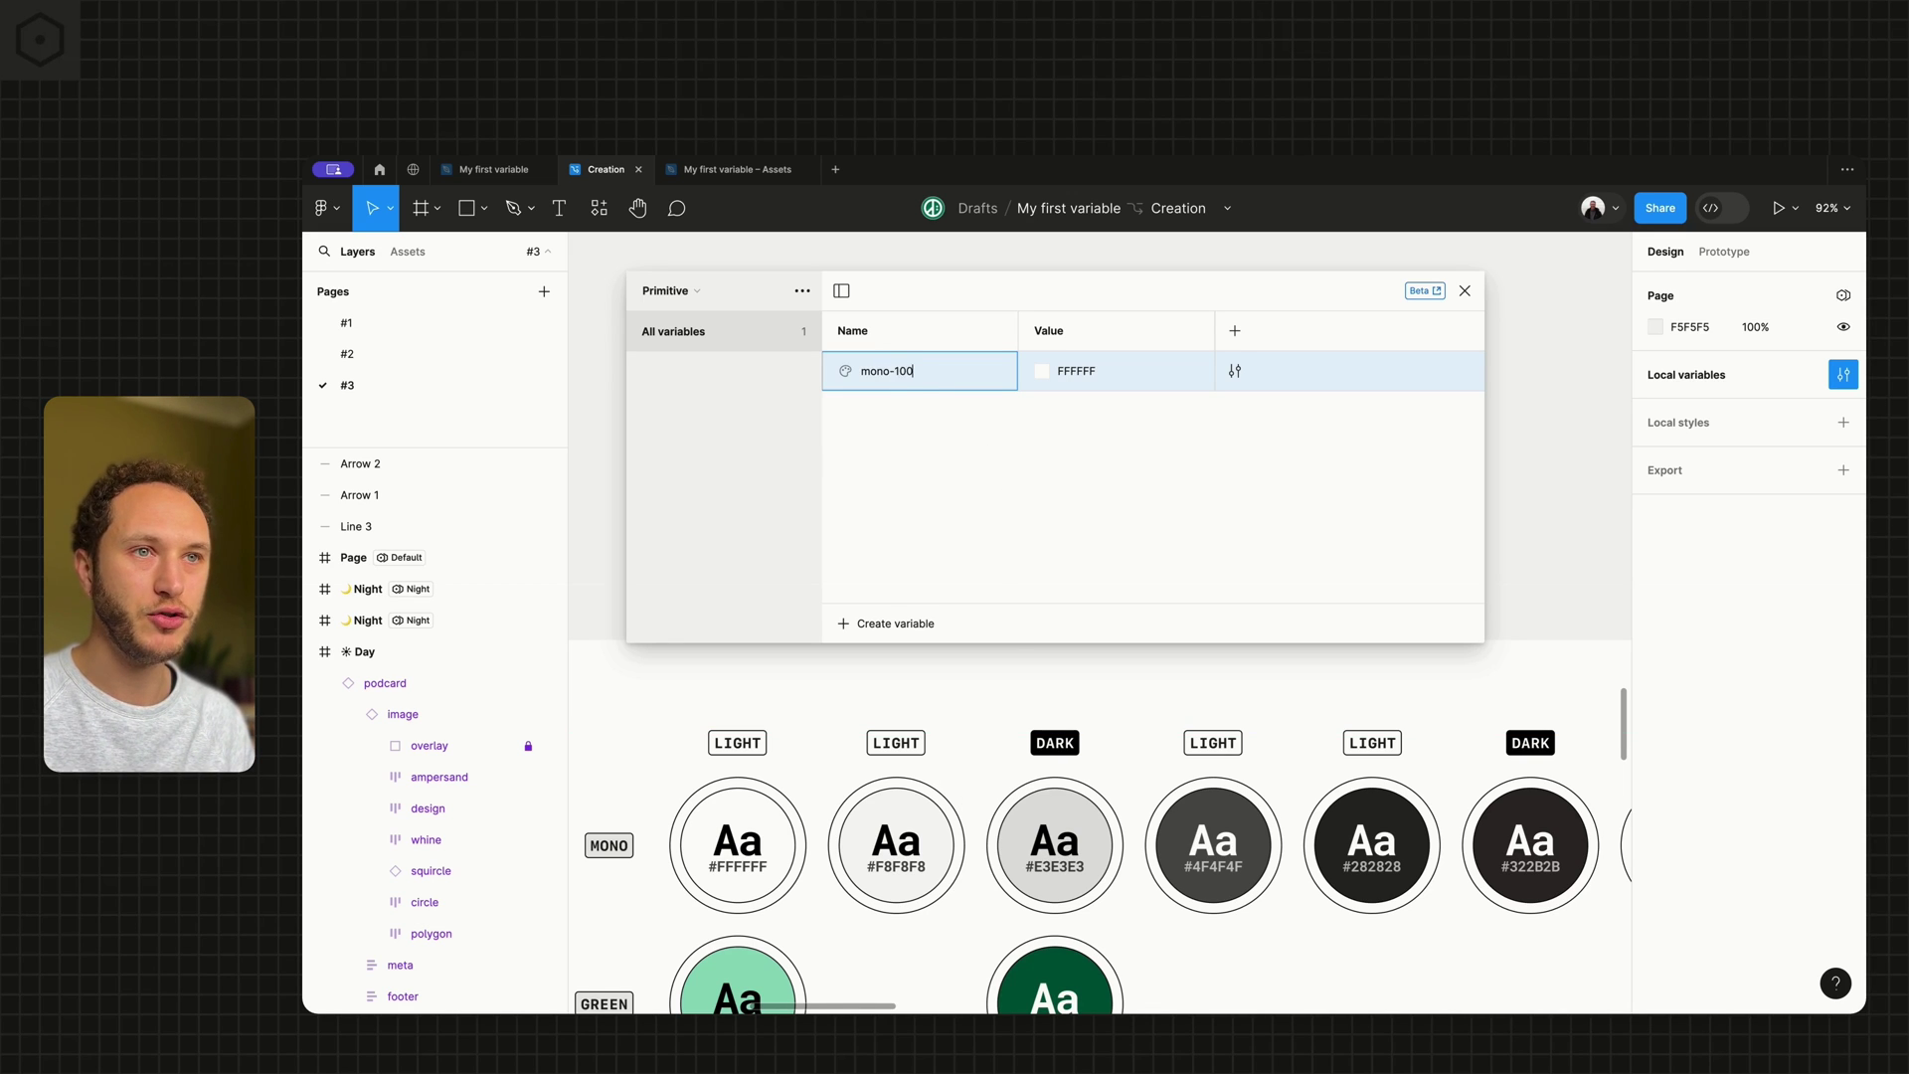
{"action": "key", "text": "Return"}
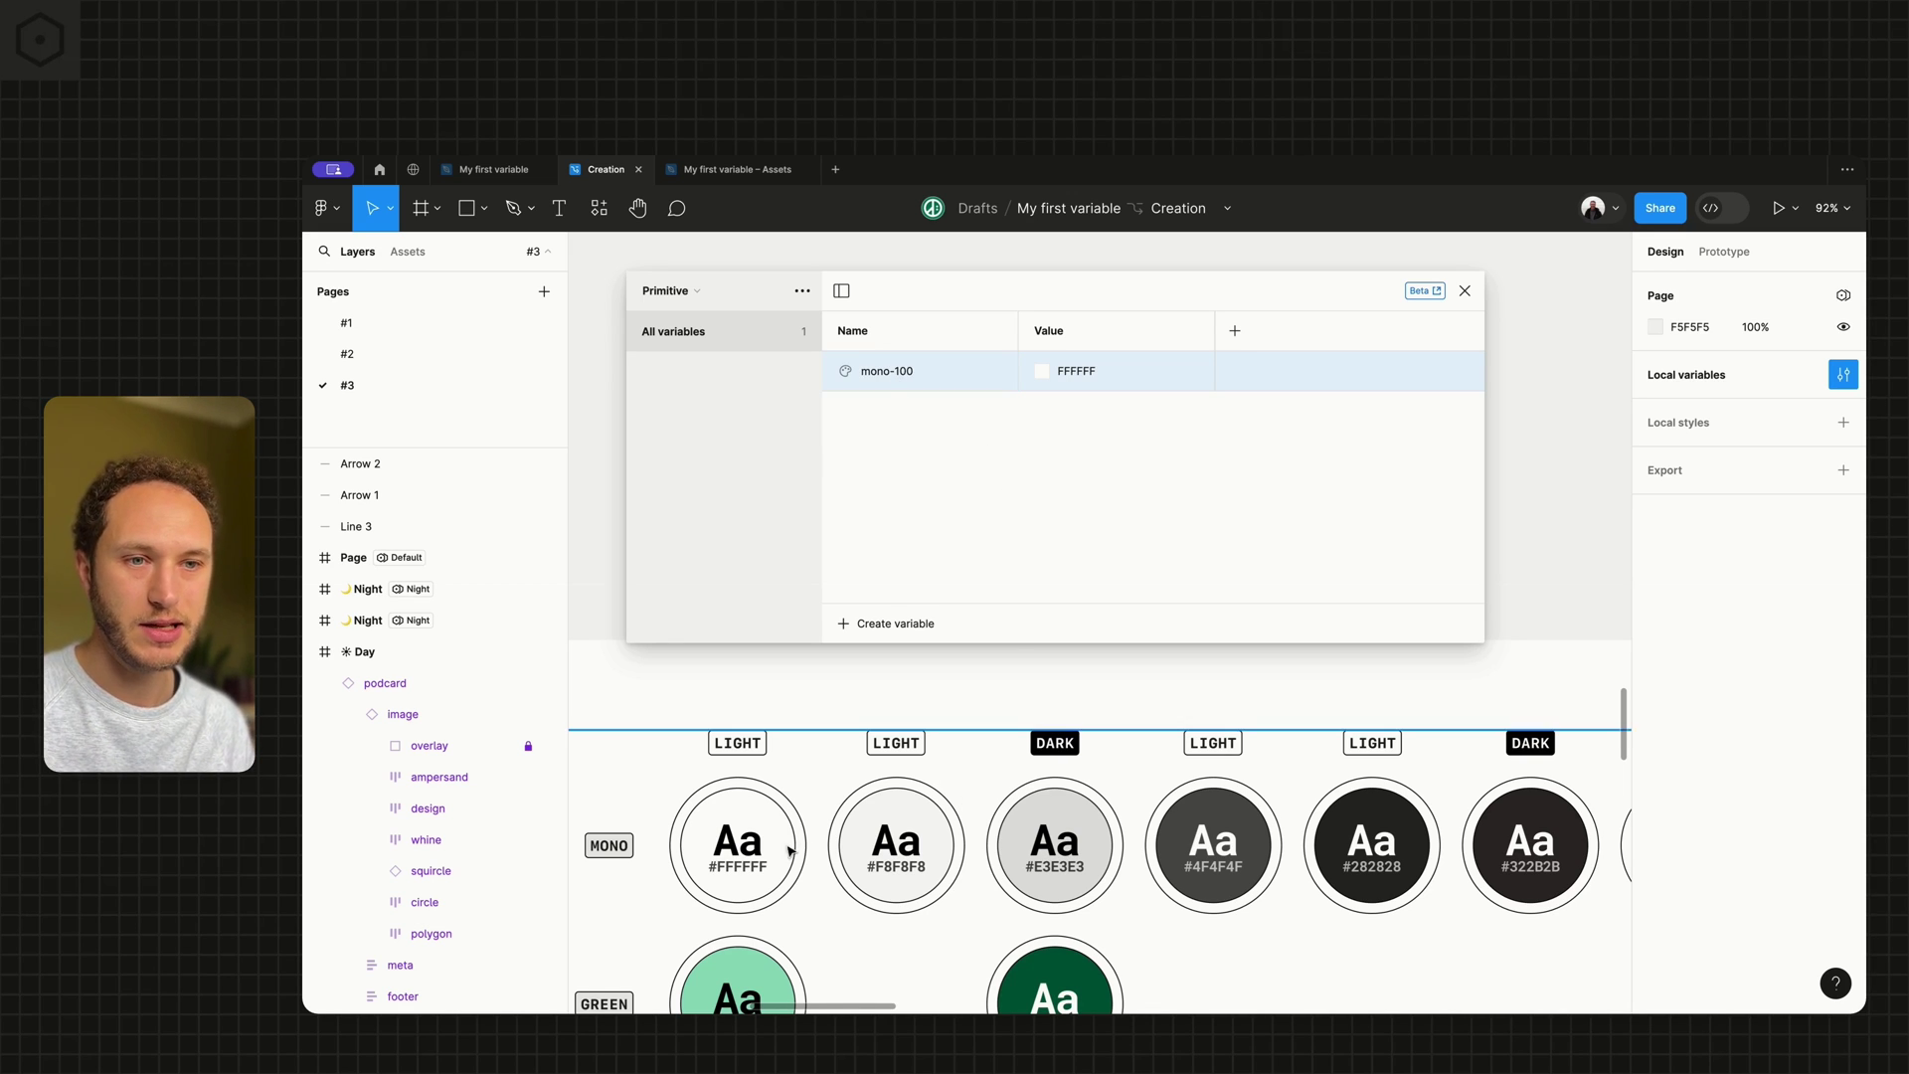
Add colour variable mono-200 sampled from the F8F8F8 swatch.
{"action": "left_click", "coordinate": [883, 623]}
{"action": "left_click", "coordinate": [890, 660]}
{"action": "type", "text": "mono-200"}
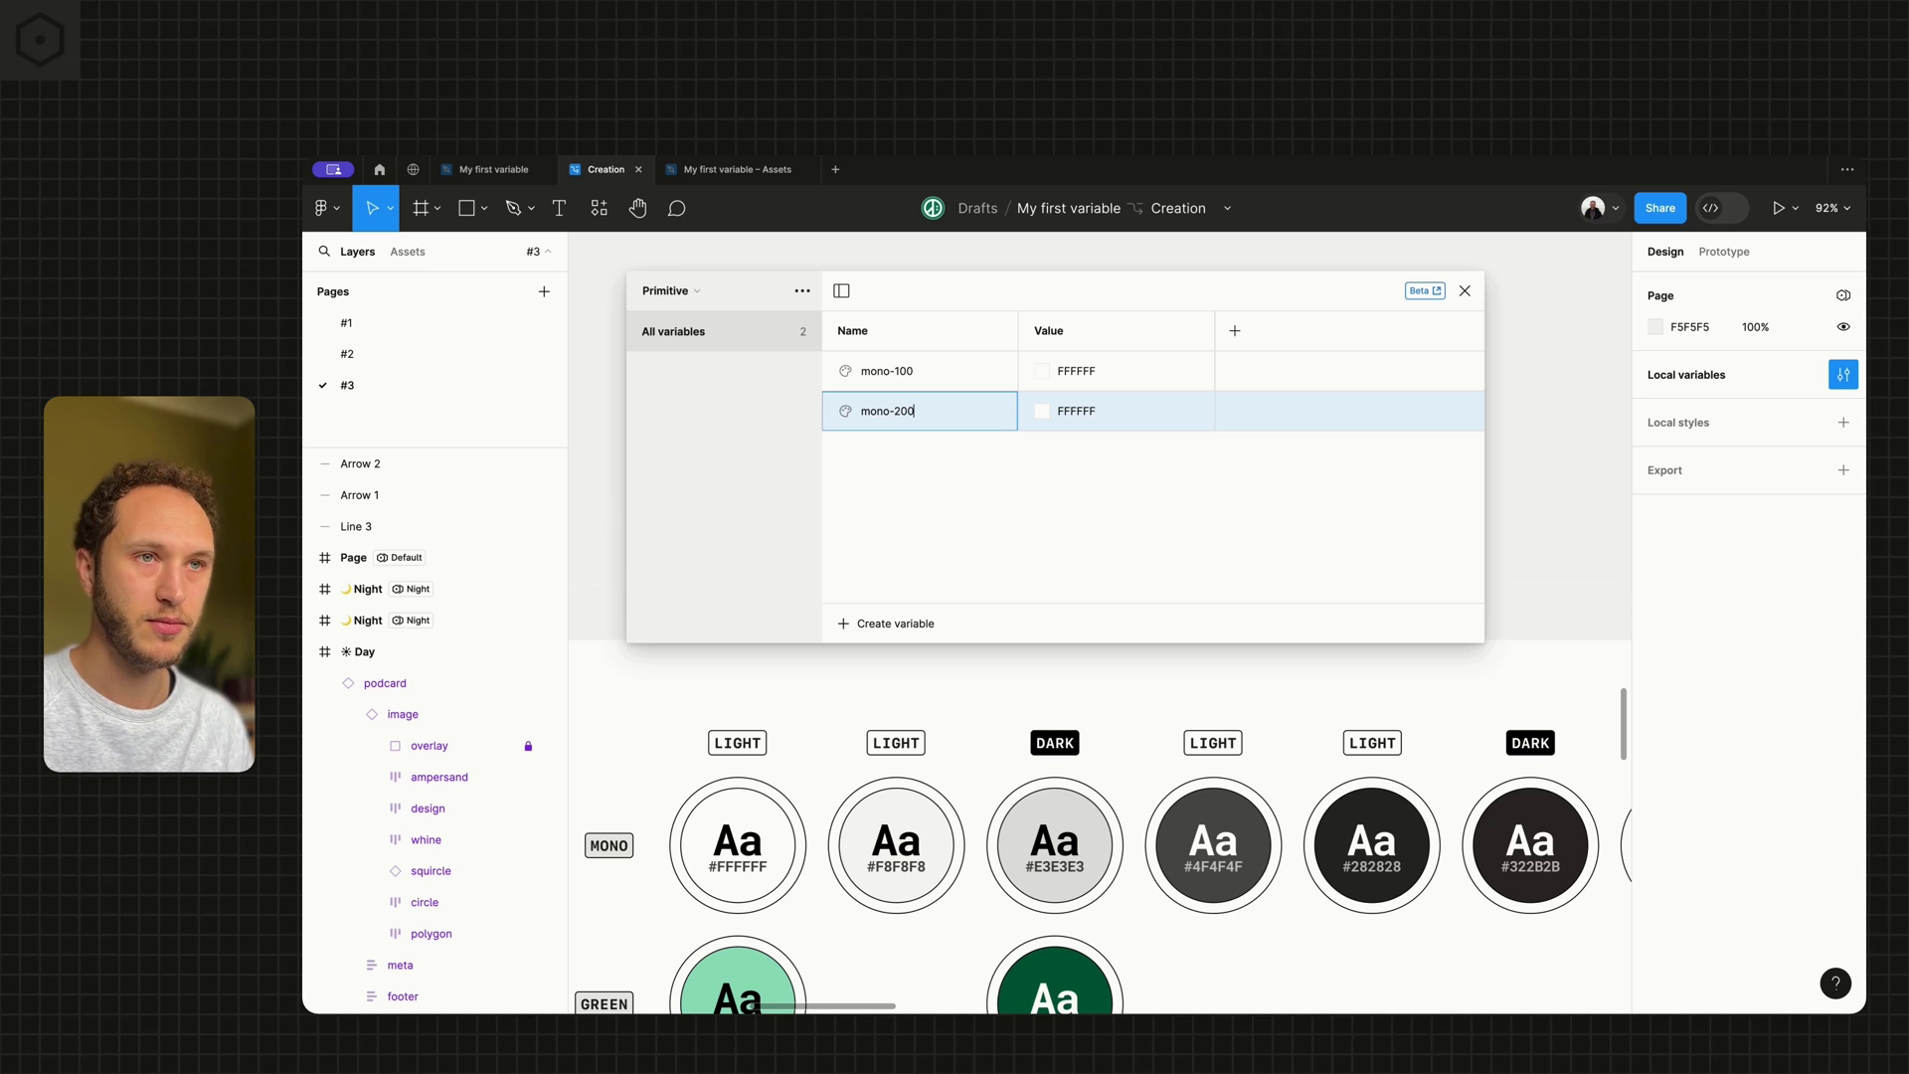
{"action": "key", "text": "Return"}
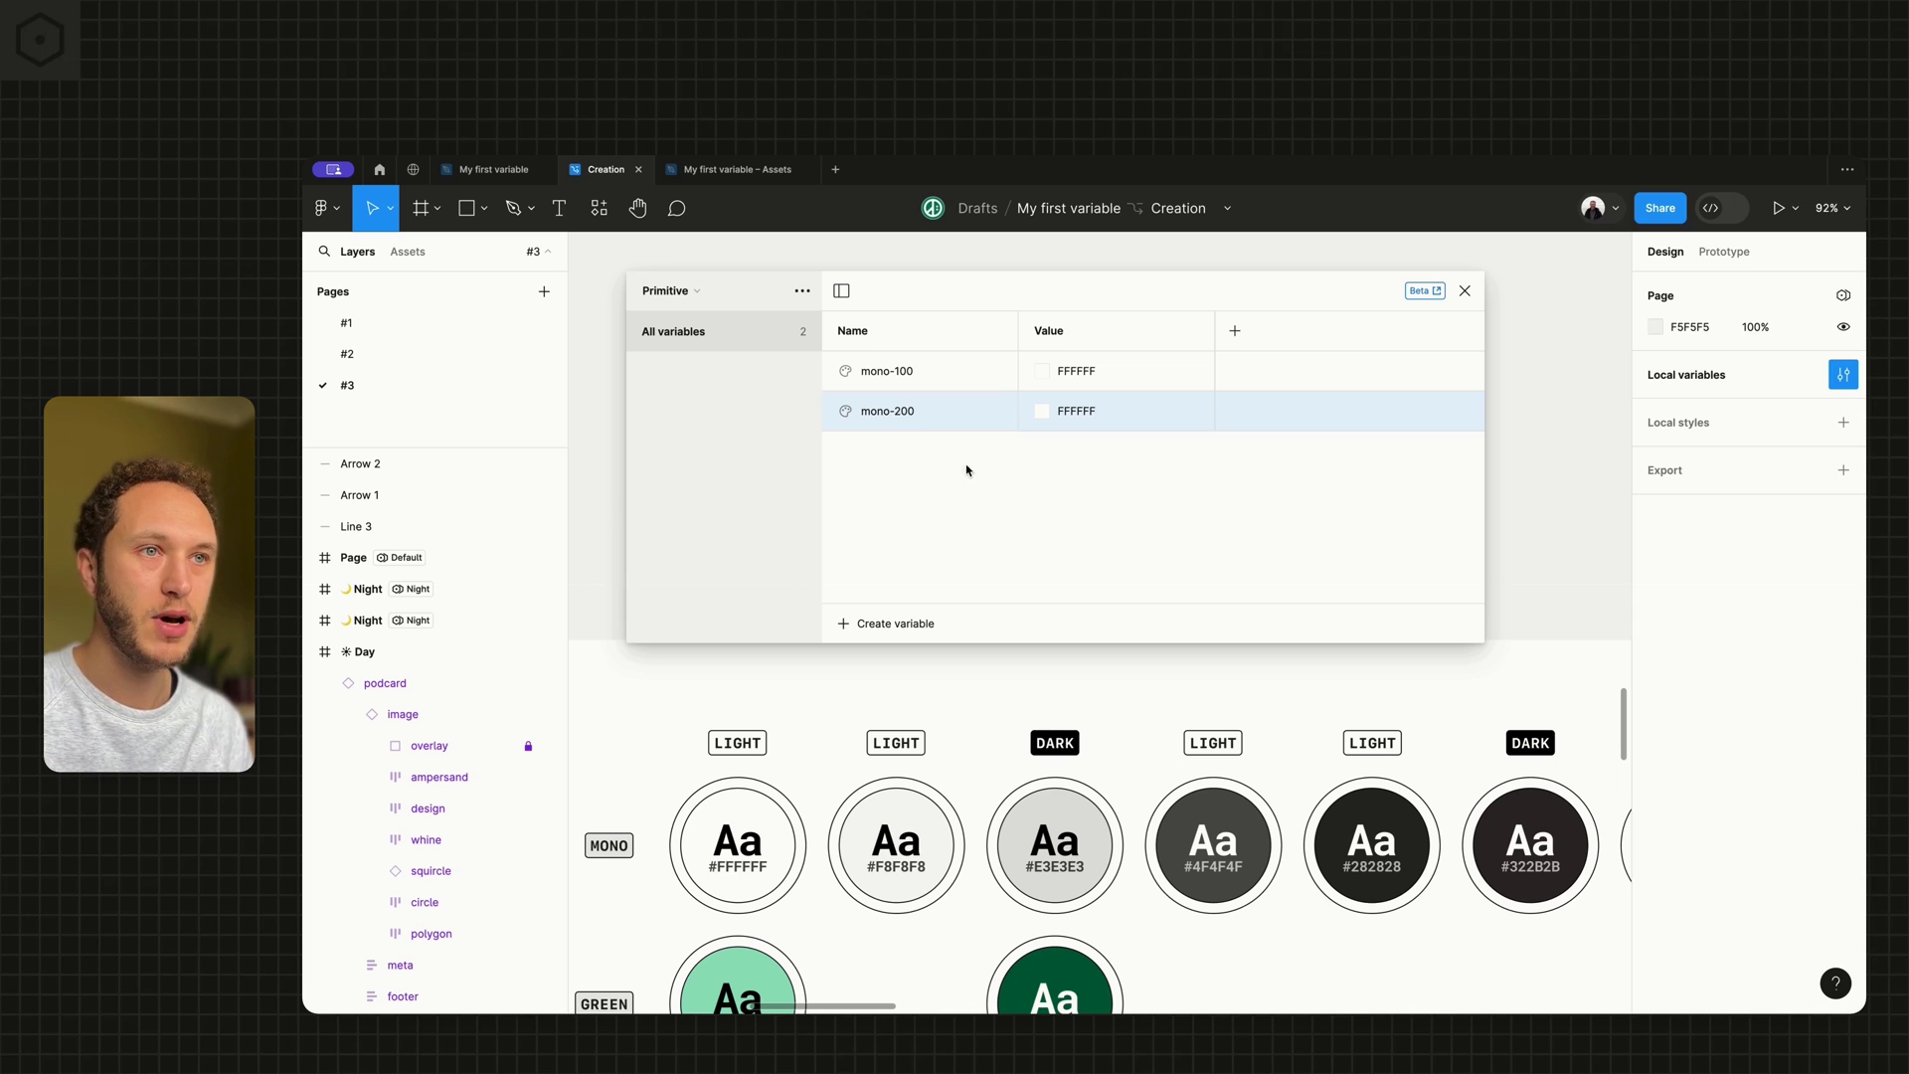
{"action": "left_click", "coordinate": [1043, 411]}
{"action": "left_click", "coordinate": [1061, 730]}
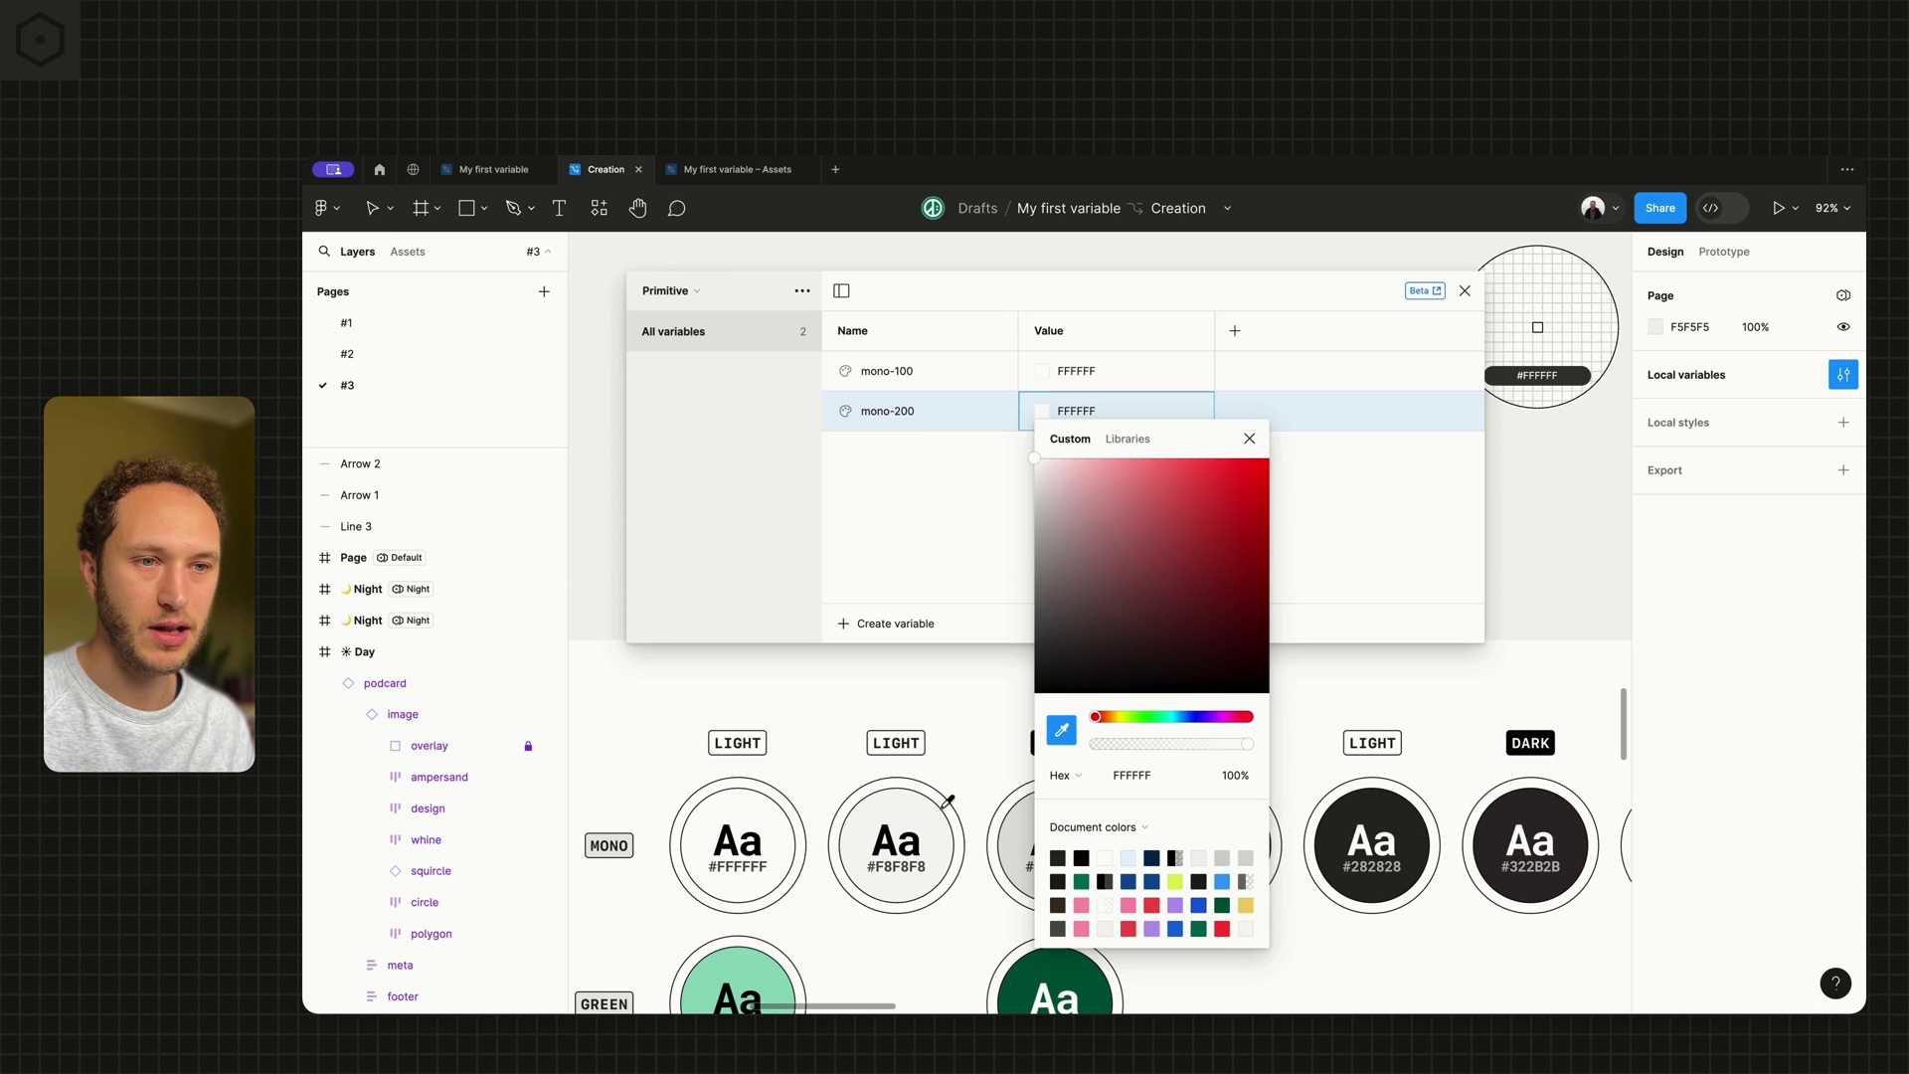
{"action": "left_click", "coordinate": [912, 817]}
{"action": "left_click", "coordinate": [1249, 438]}
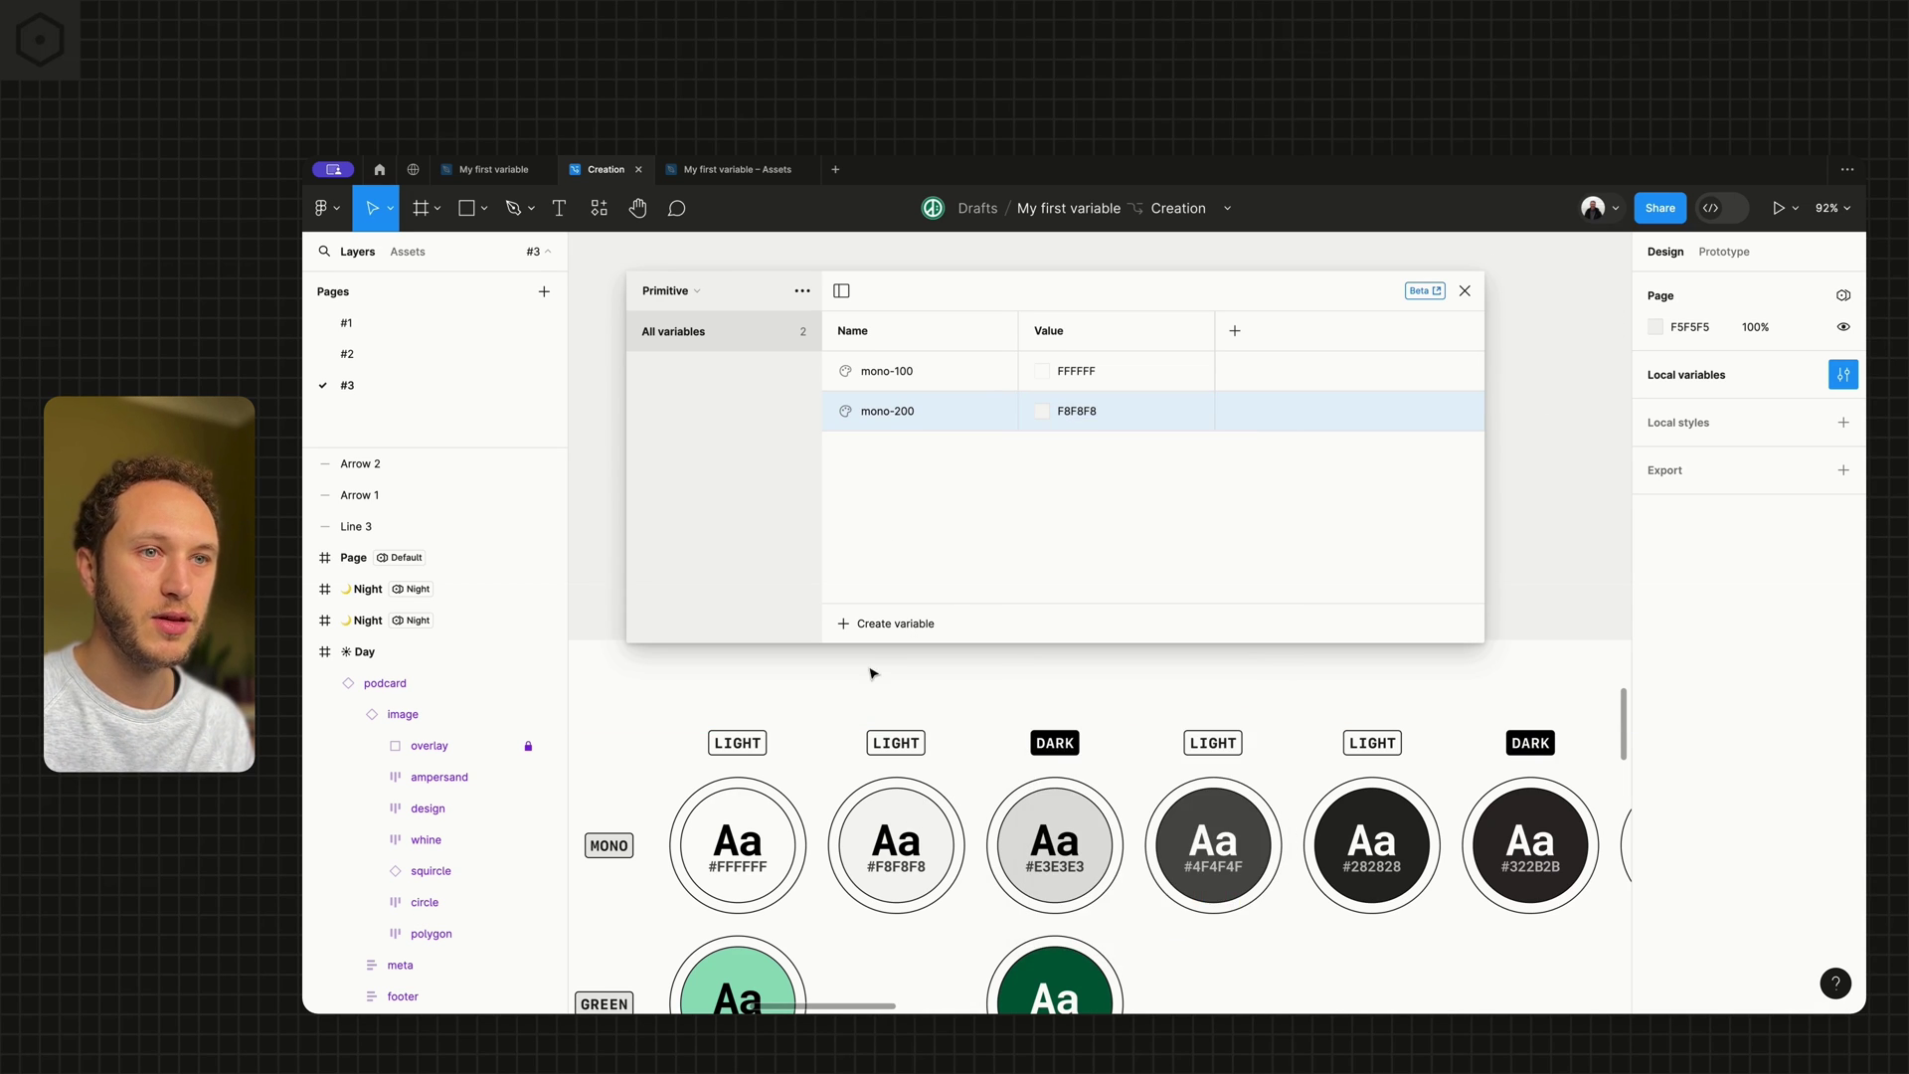
Add colour variable mono-300 sampled from the E3E3E3 swatch.
{"action": "left_click", "coordinate": [865, 626]}
{"action": "left_click", "coordinate": [867, 663]}
{"action": "type", "text": "m"}
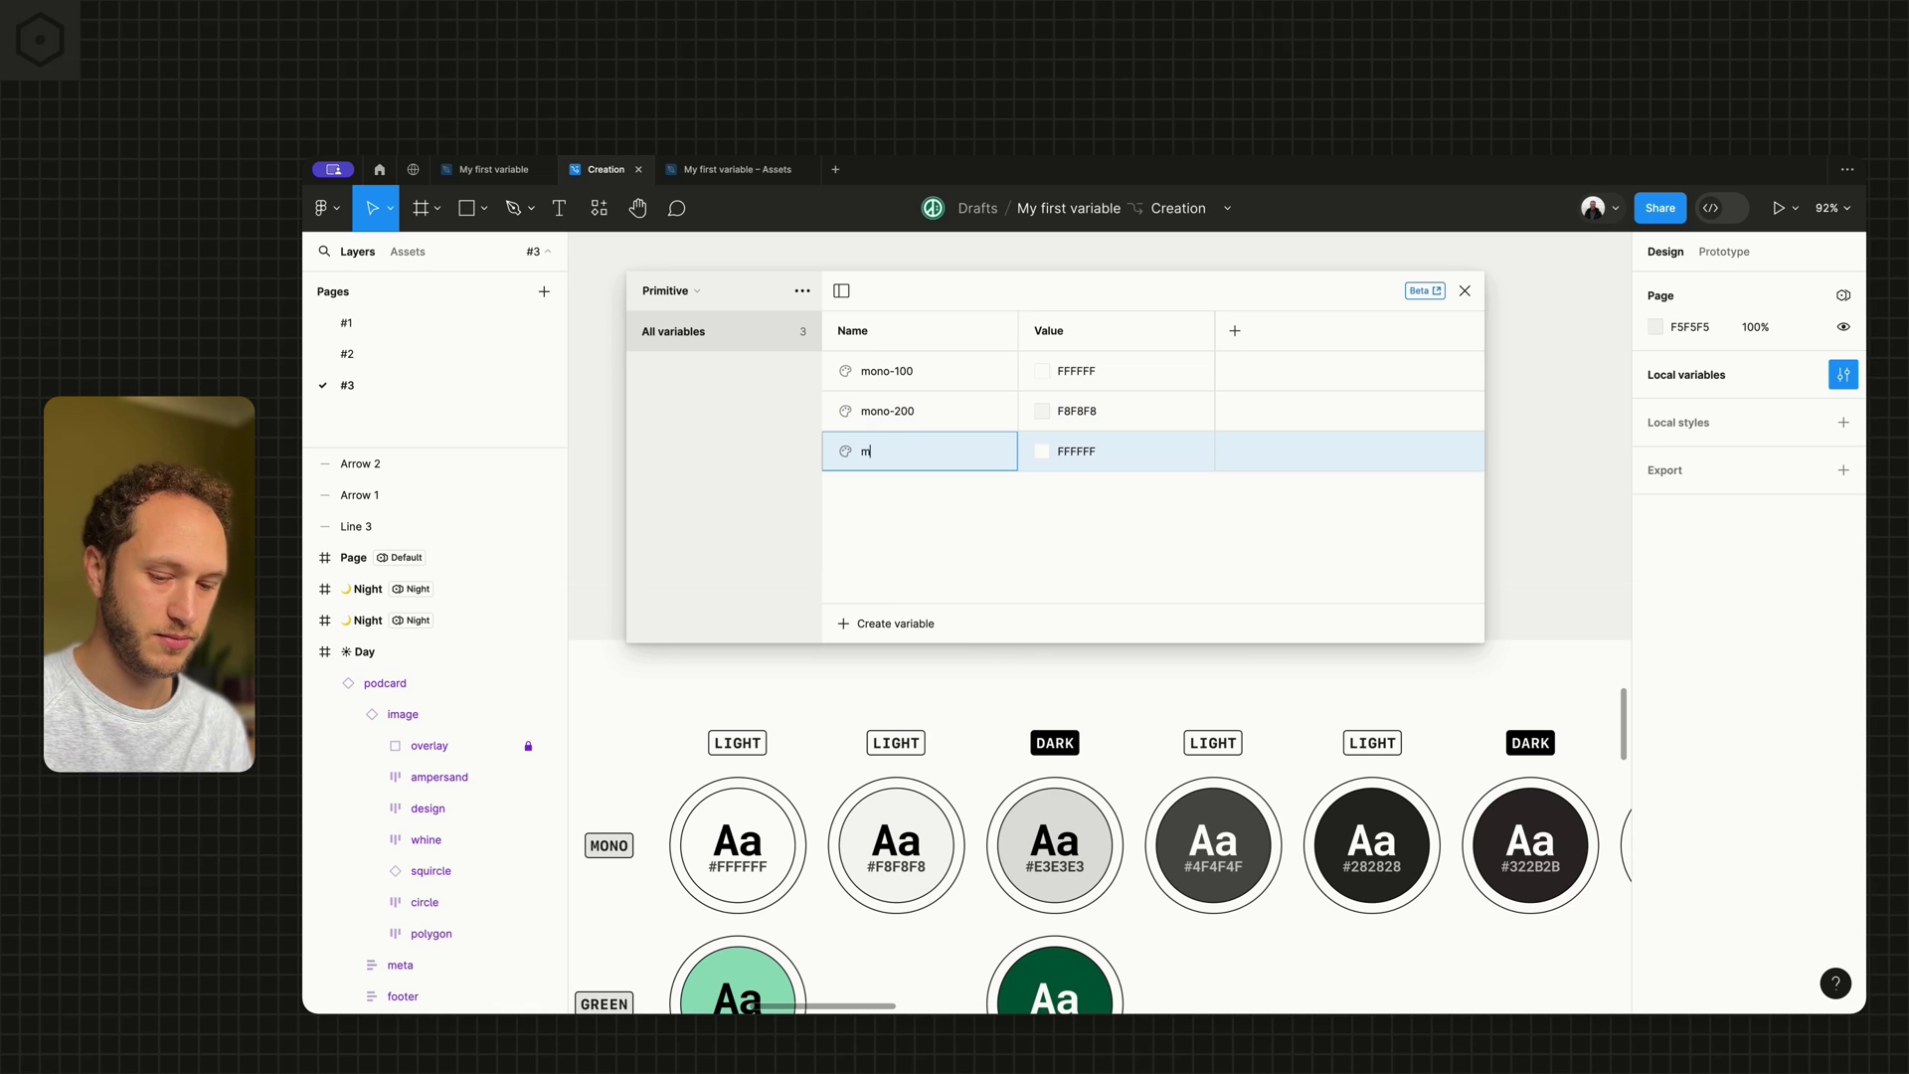
{"action": "type", "text": "ono-300"}
{"action": "key", "text": "Return"}
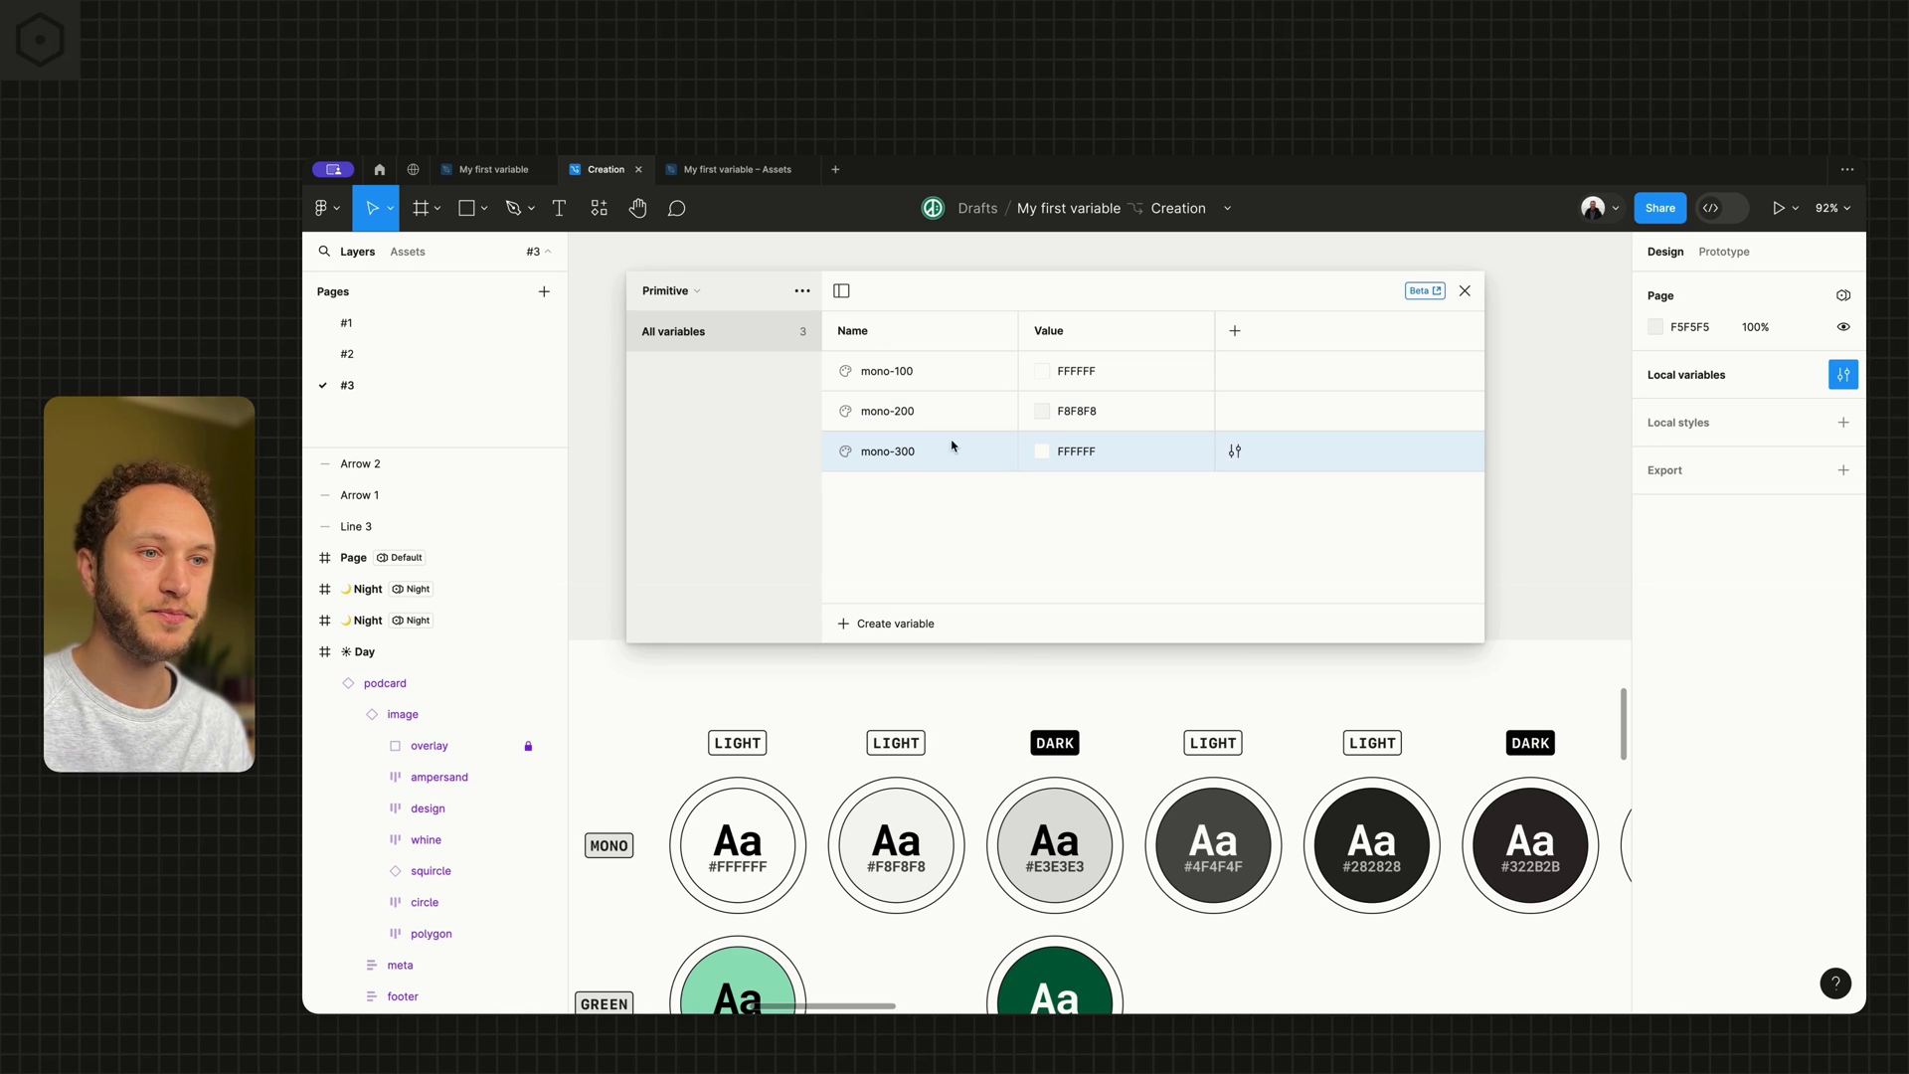
{"action": "left_click", "coordinate": [1042, 452]}
{"action": "left_click", "coordinate": [1061, 769]}
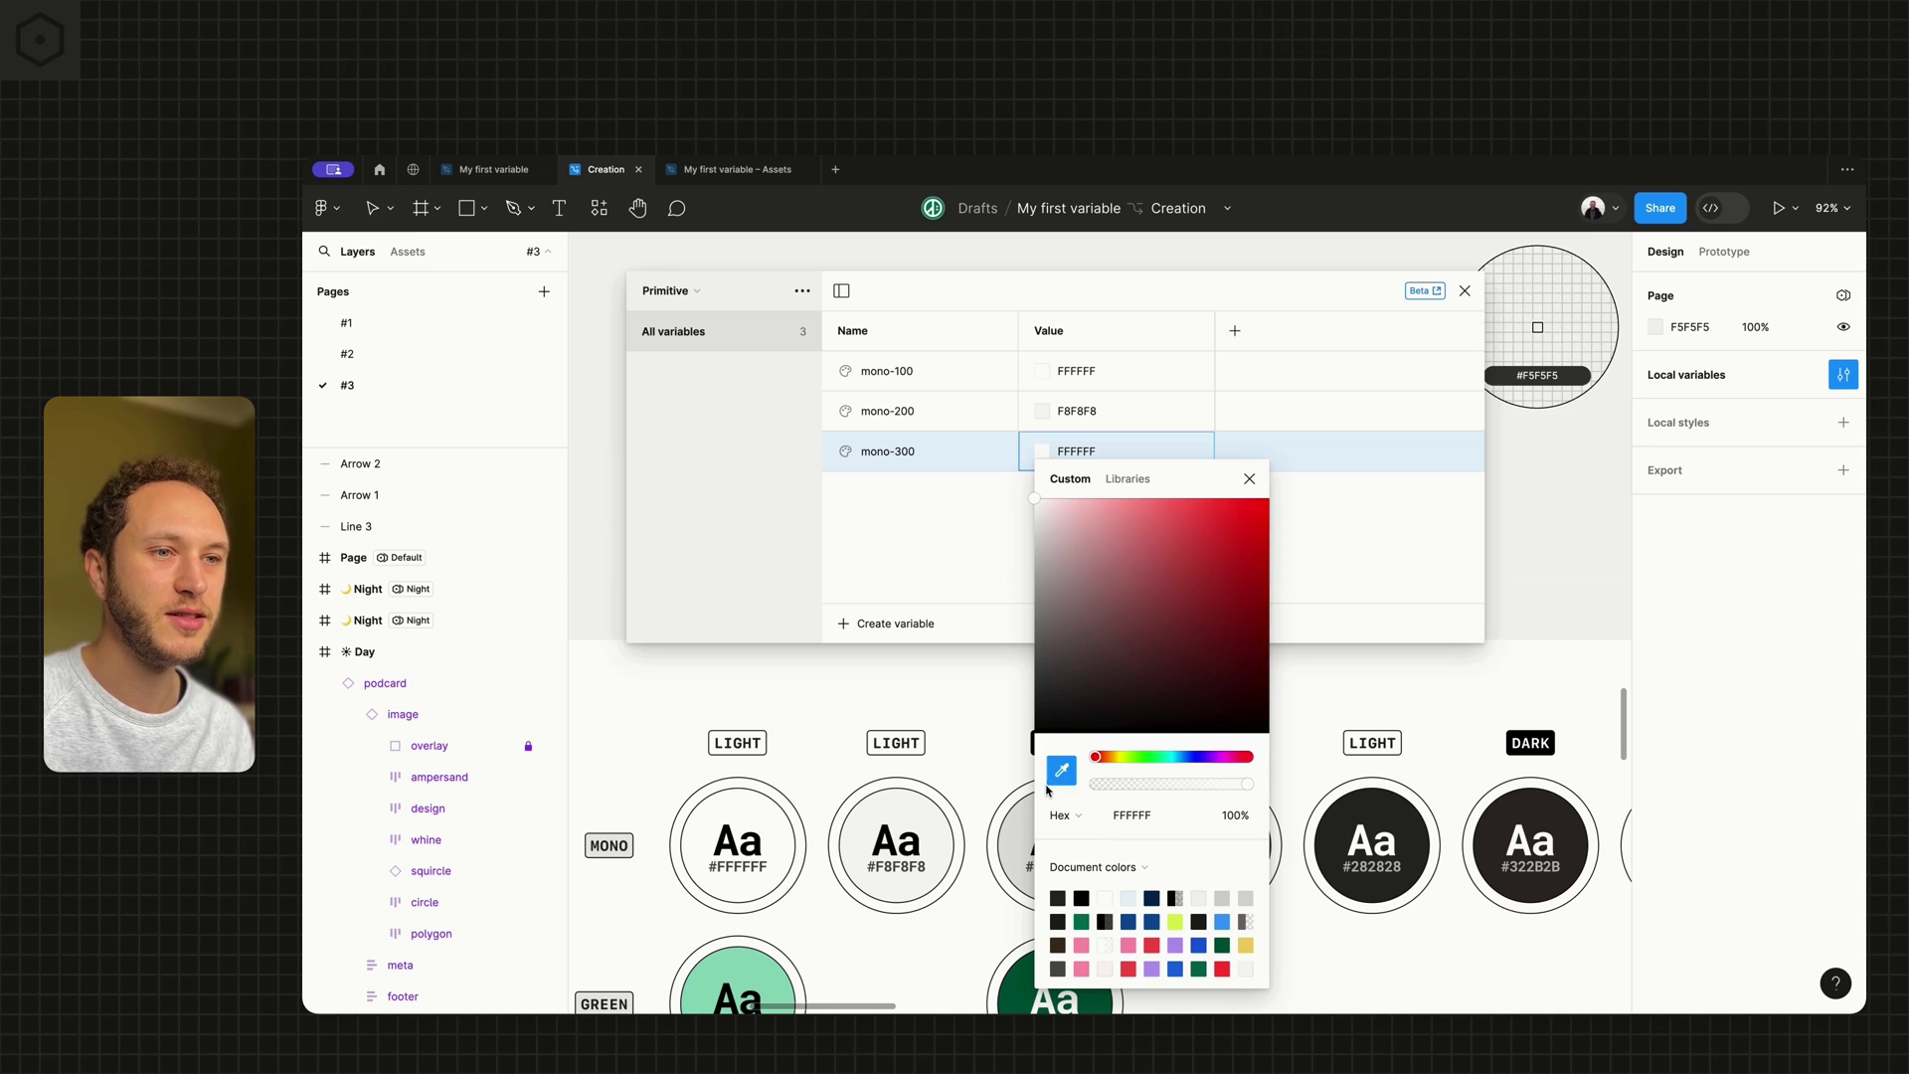
{"action": "left_click", "coordinate": [1024, 819]}
{"action": "left_click", "coordinate": [1248, 480]}
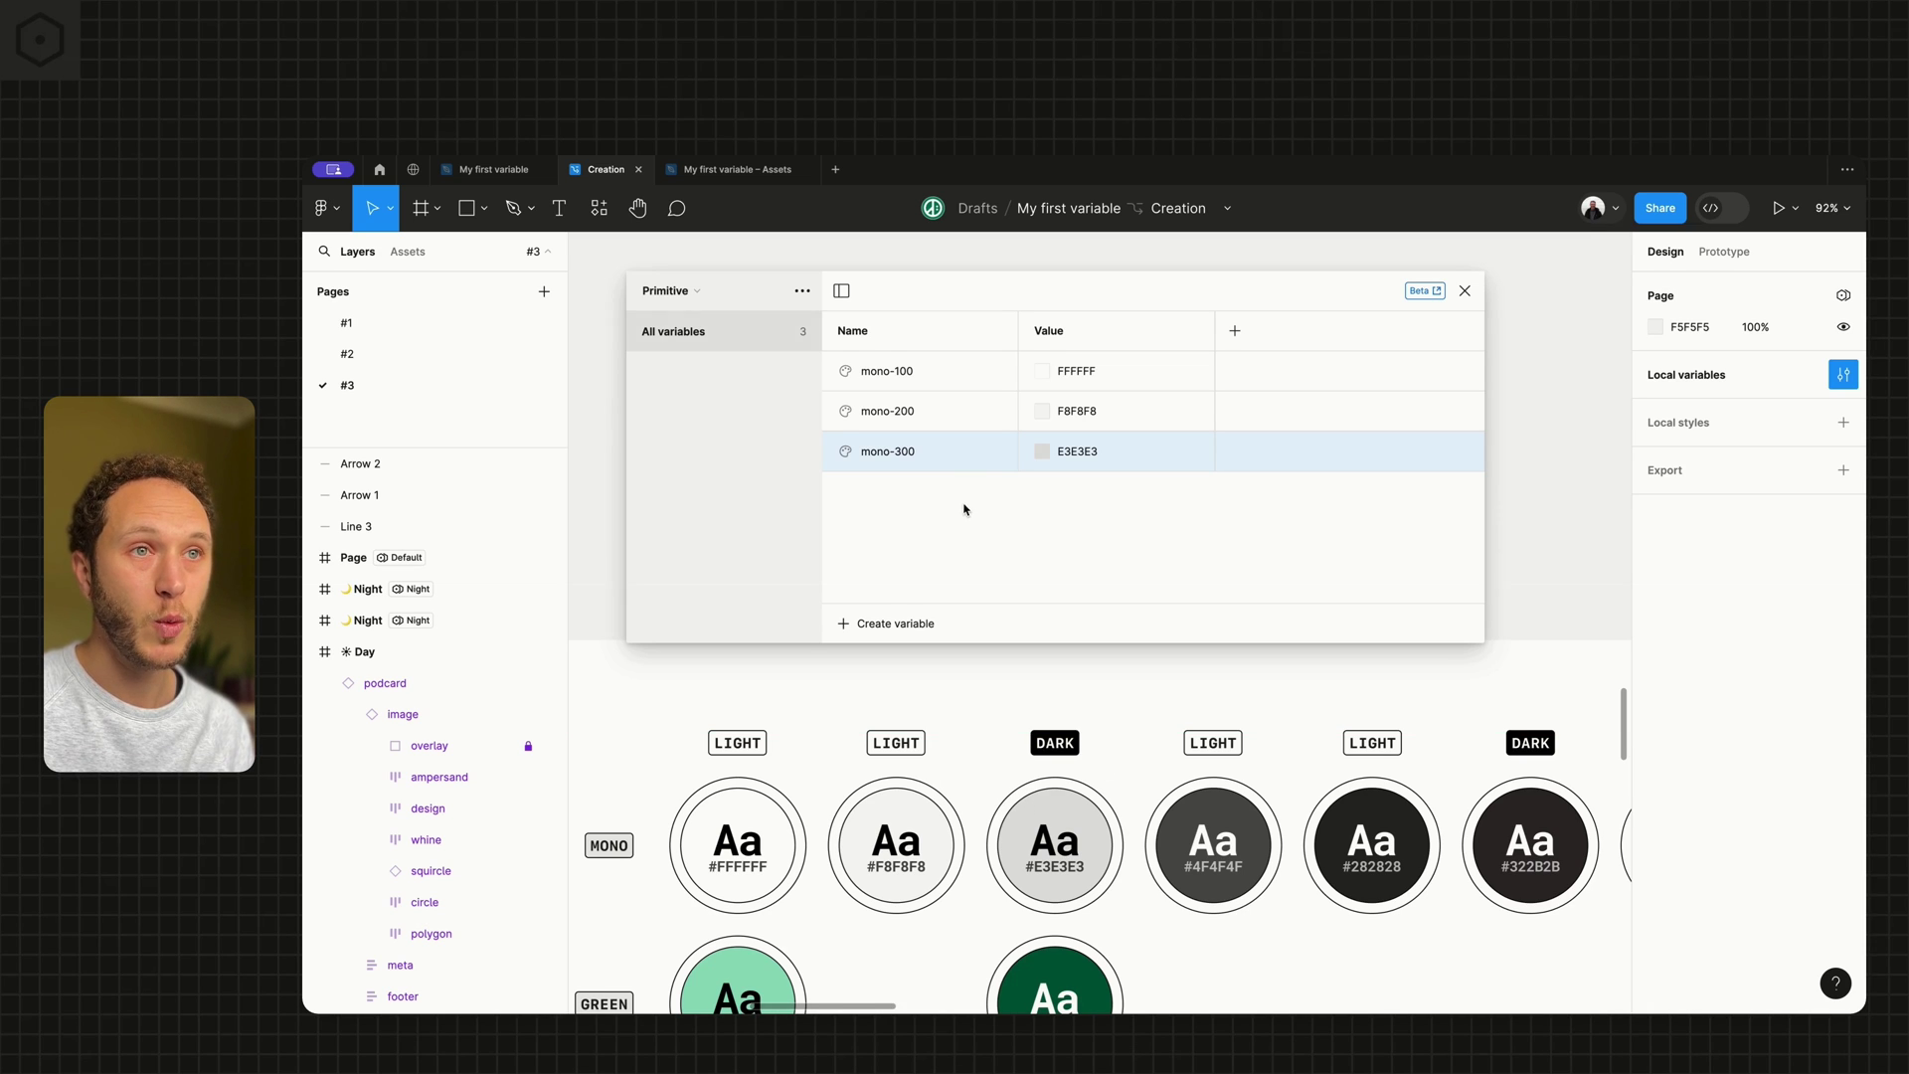
{"action": "double_click", "coordinate": [885, 370]}
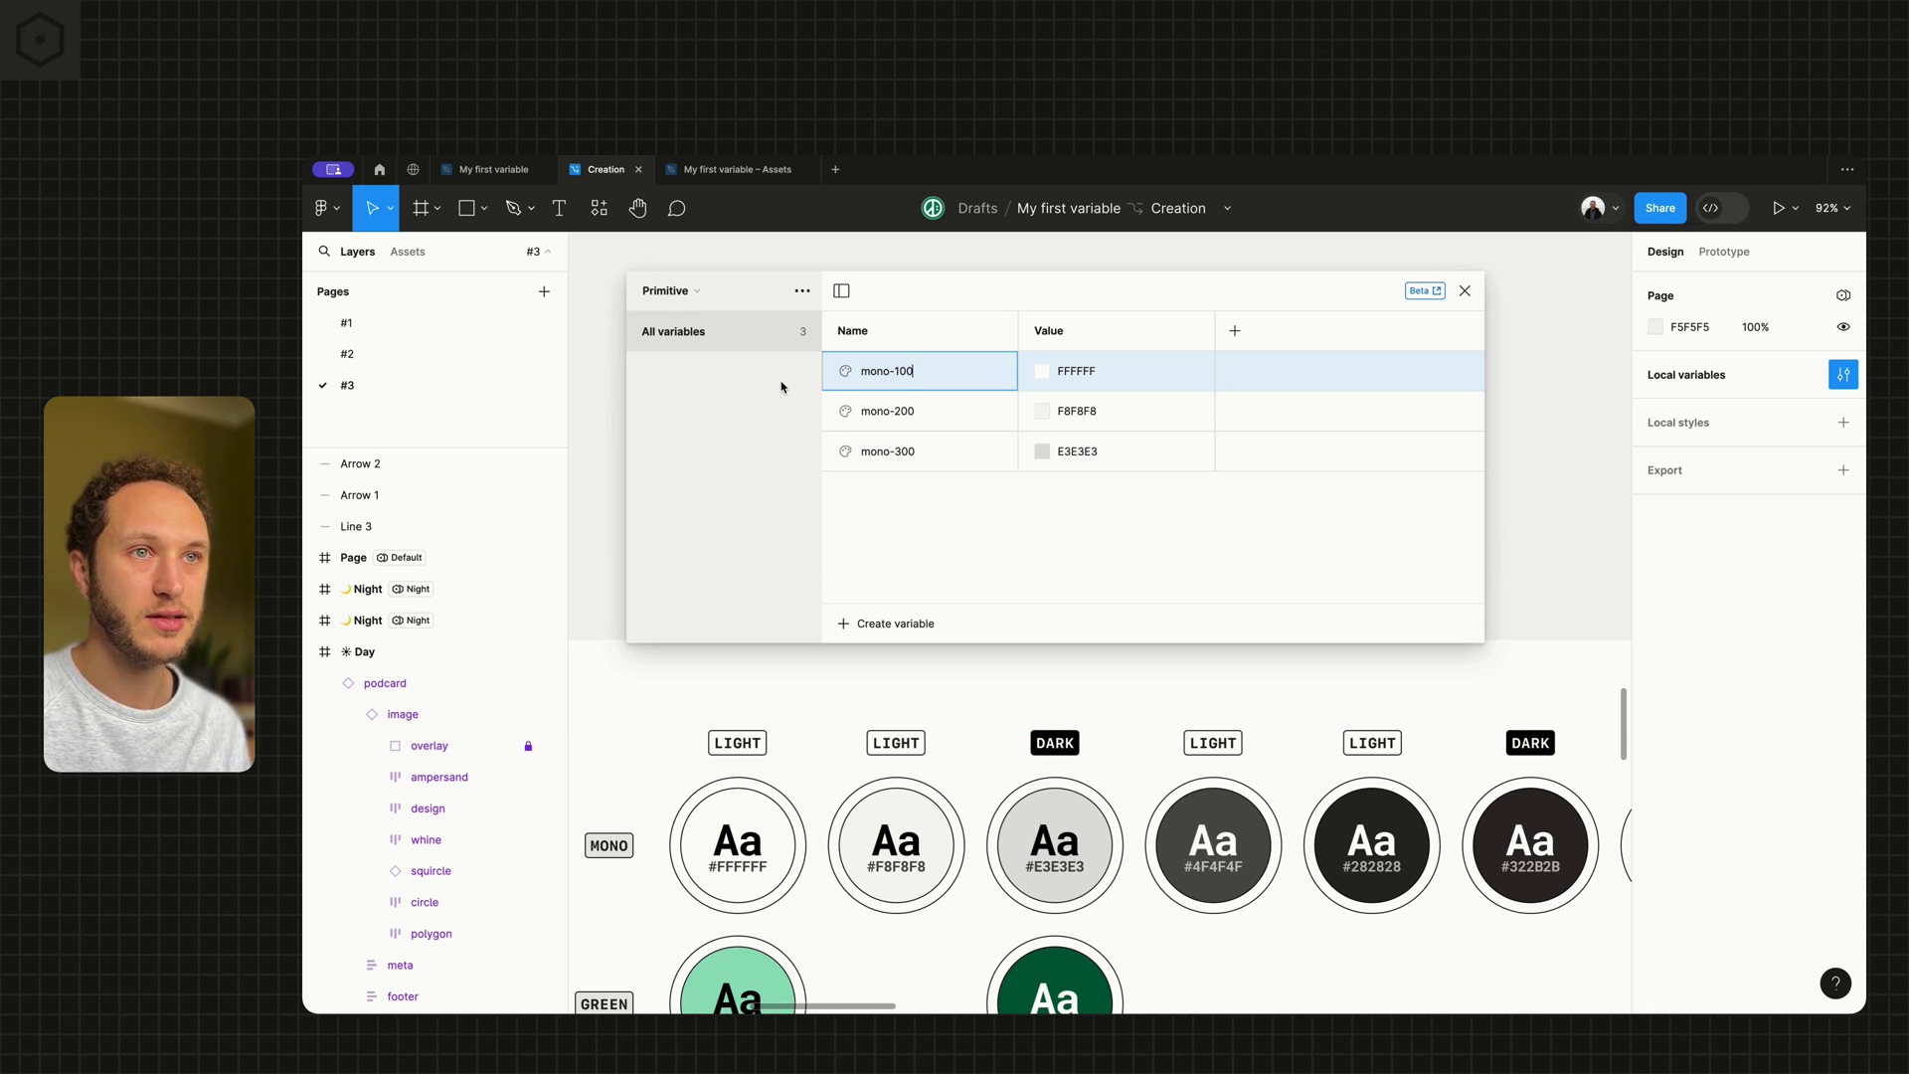
Rename the variables to mono-100-light, mono-200-light and mono-100-dark.
{"action": "type", "text": "-light"}
{"action": "key", "text": "Return"}
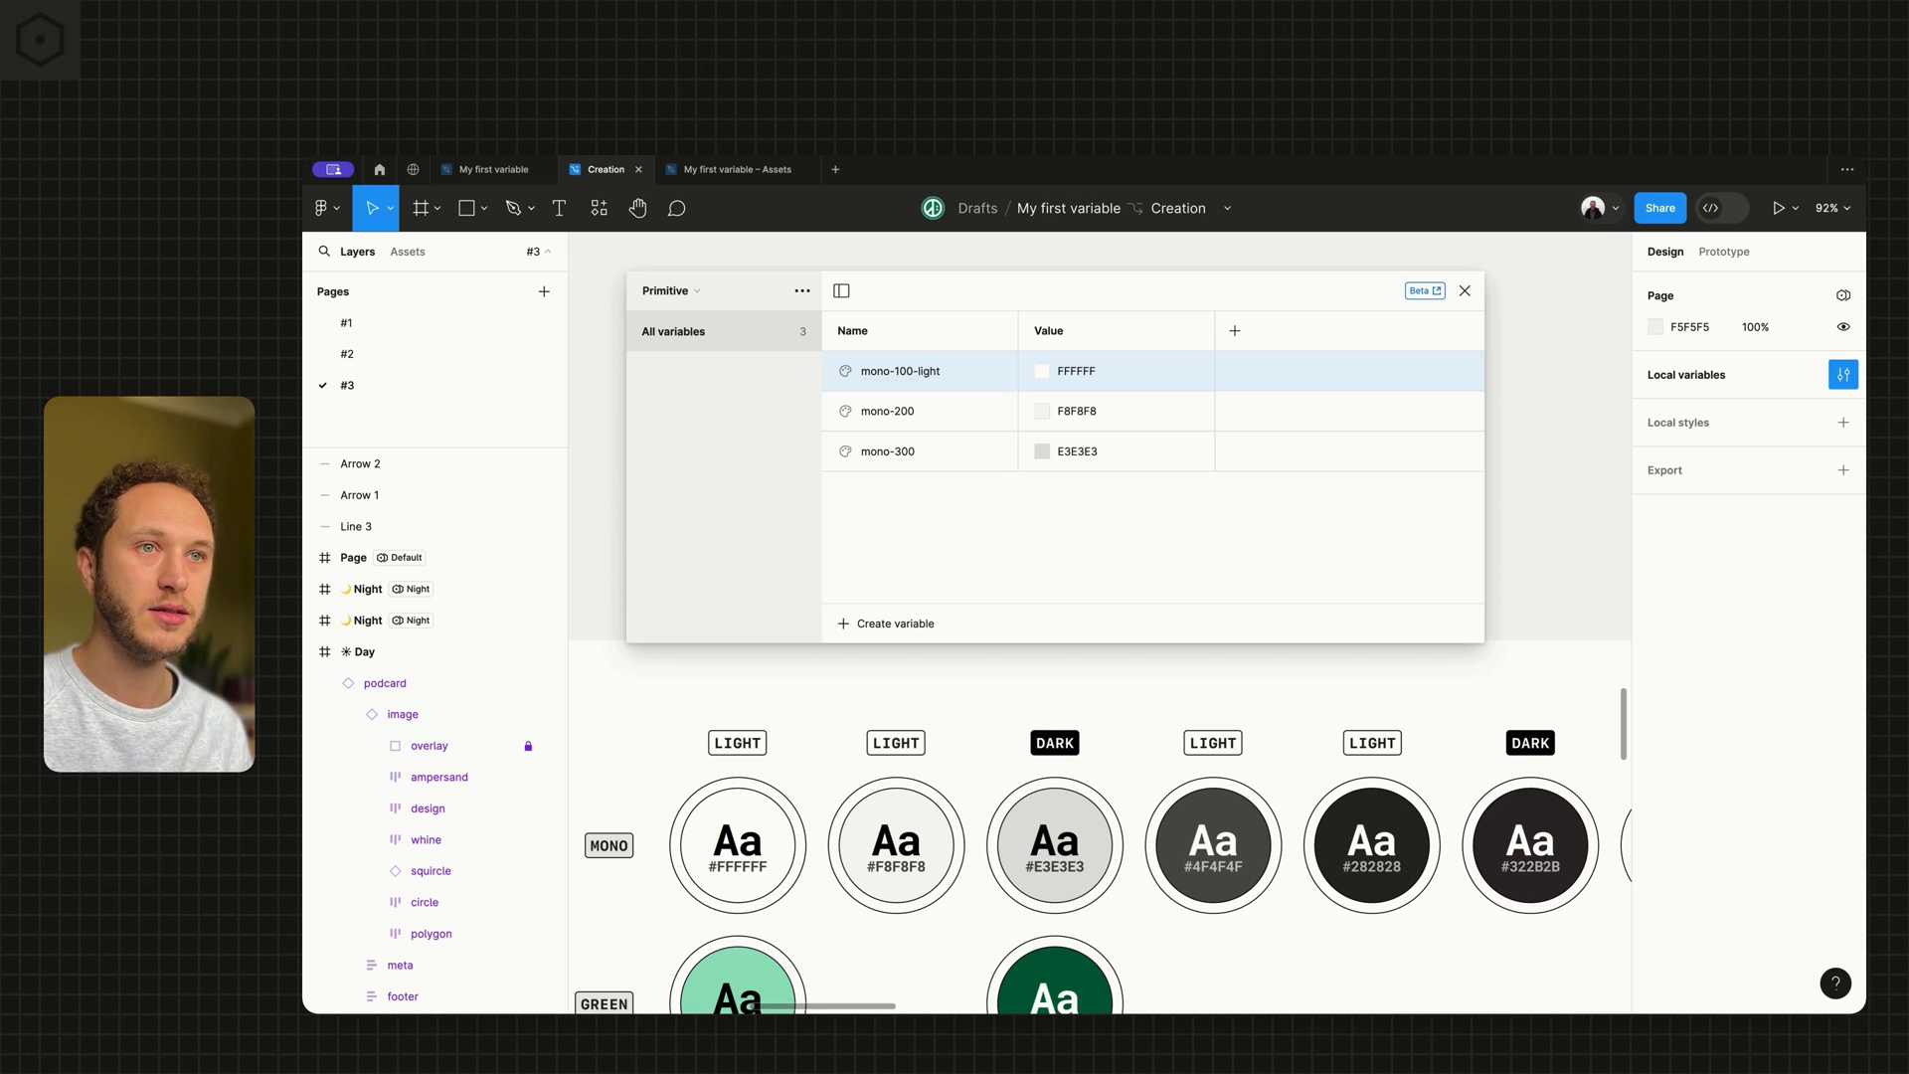
{"action": "double_click", "coordinate": [875, 416]}
{"action": "key", "text": "Right"}
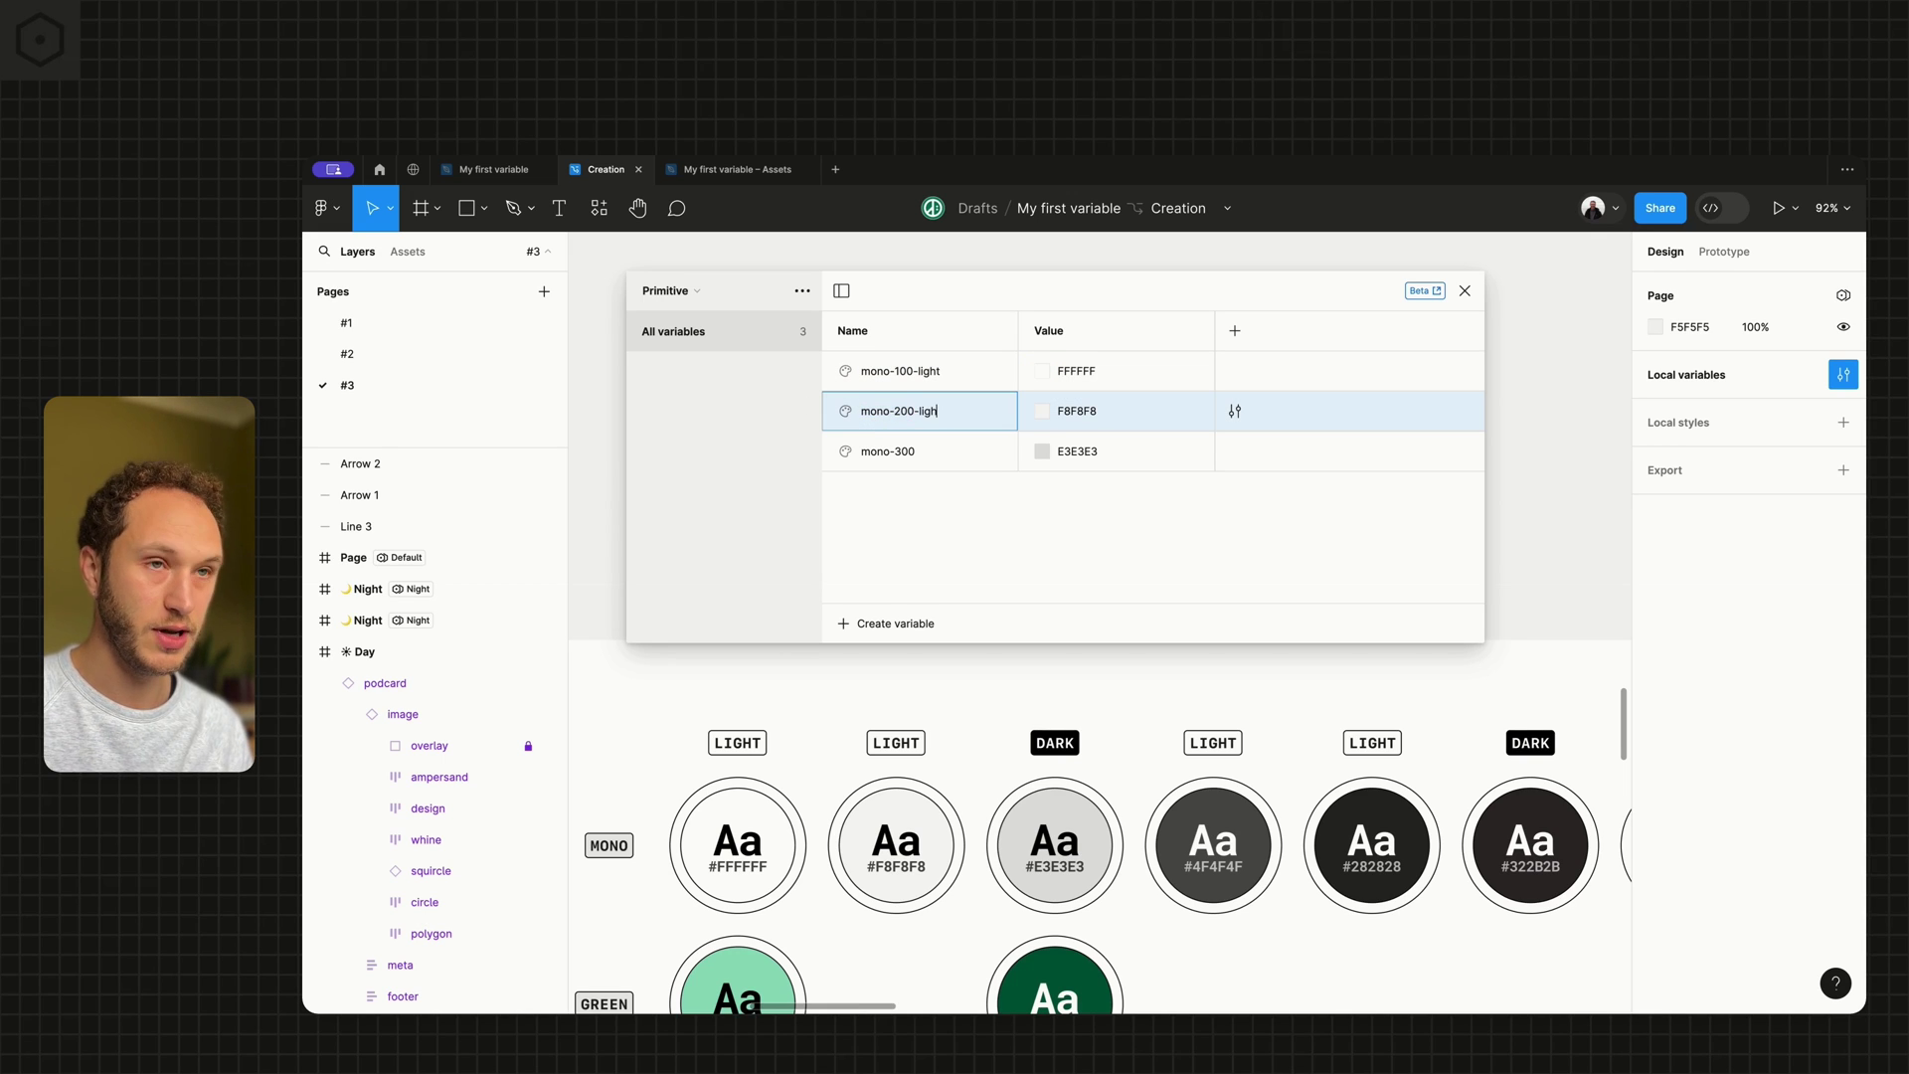
{"action": "key", "text": "Return"}
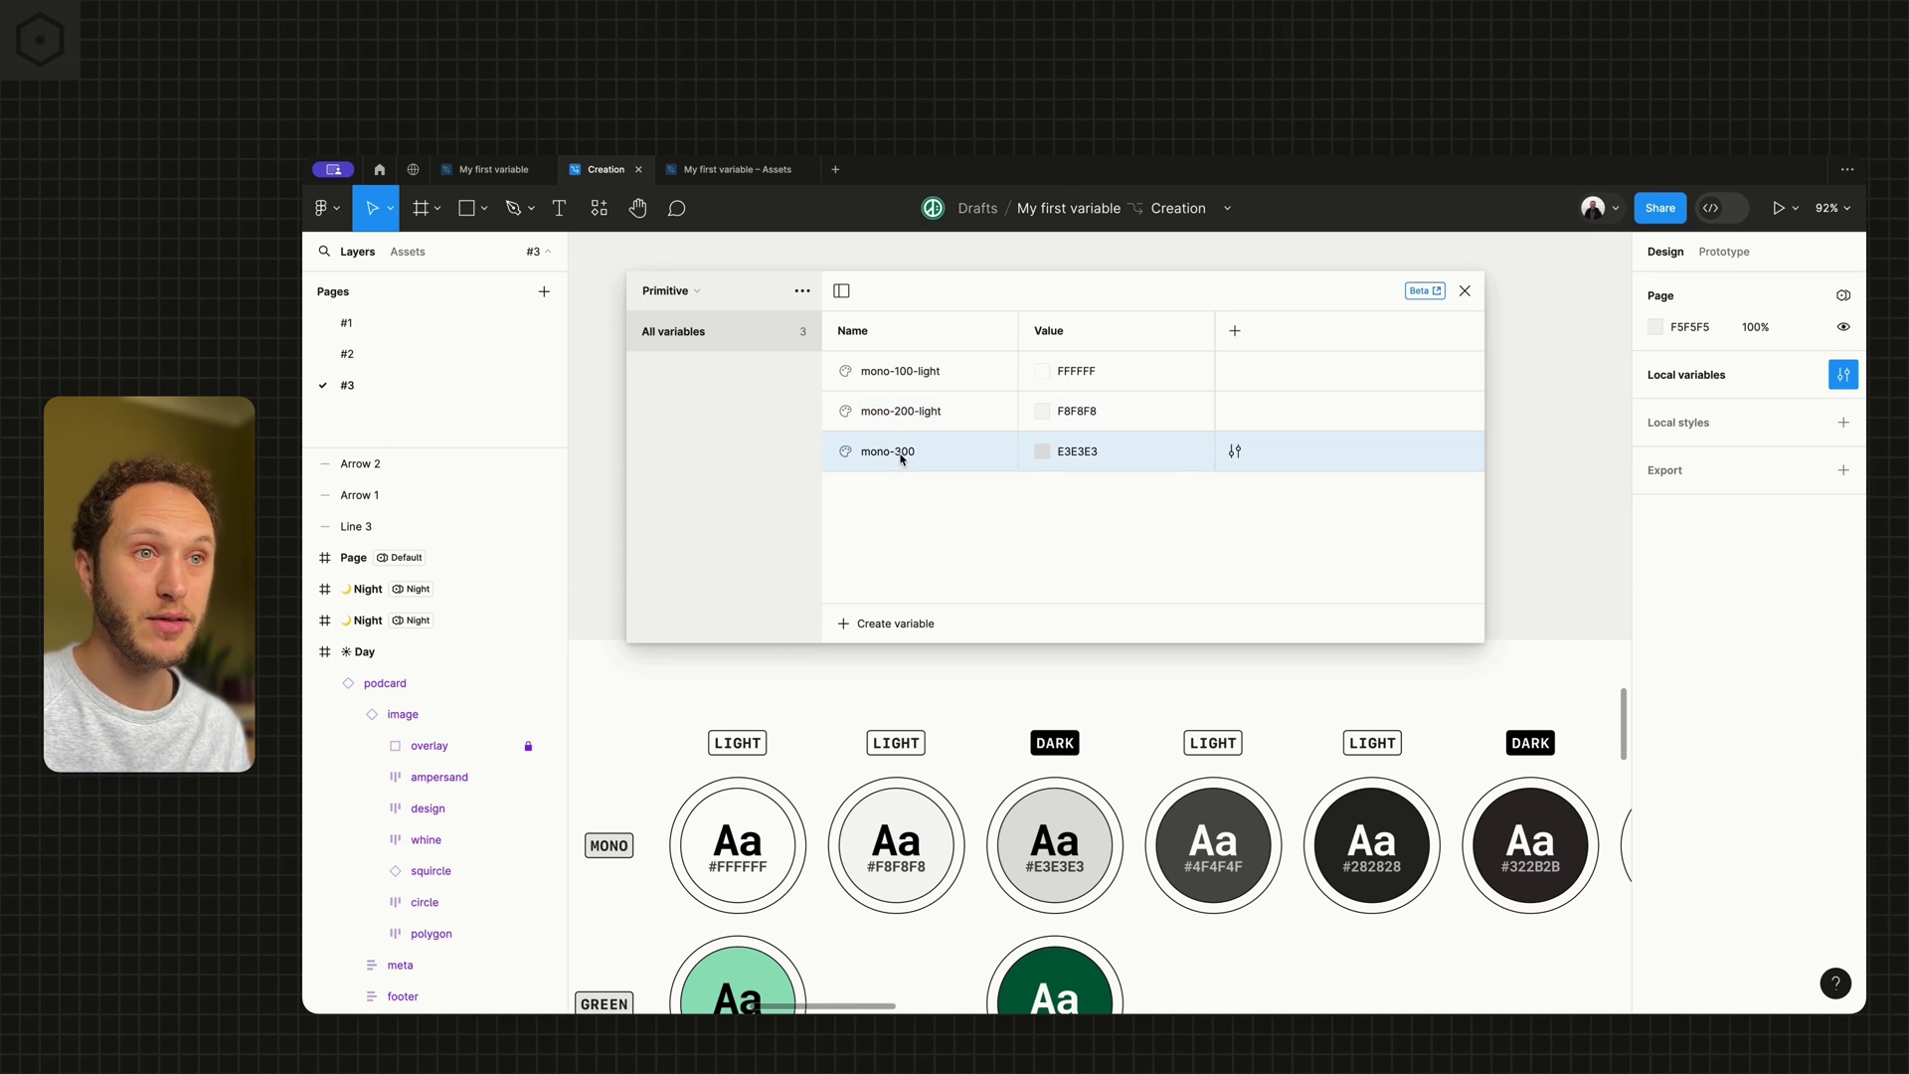
{"action": "double_click", "coordinate": [902, 458]}
{"action": "left_click_drag", "start_coordinate": [899, 459], "coordinate": [939, 460]}
{"action": "type", "text": "100-"}
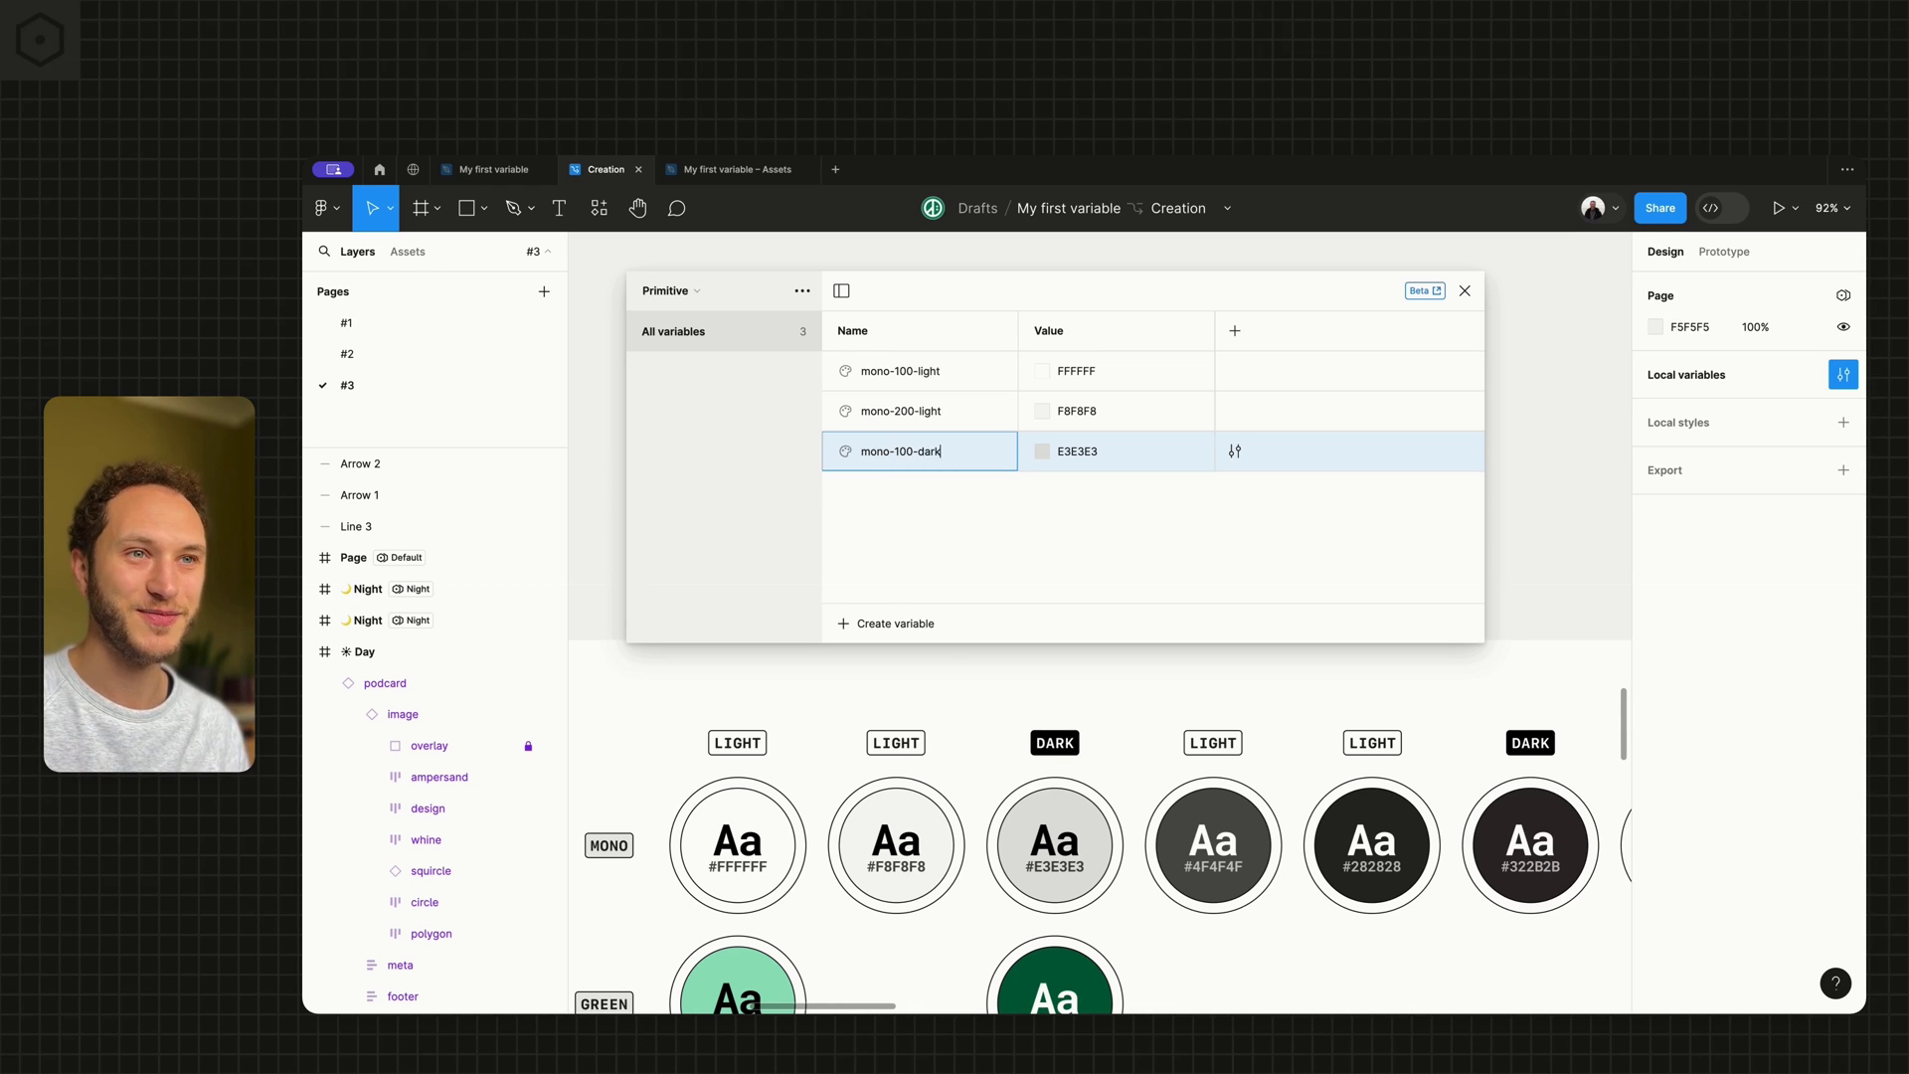
{"action": "type", "text": "dark"}
{"action": "key", "text": "Return"}
Check mono-100-dark's colour picker and close it without changing the value.
{"action": "left_click", "coordinate": [1042, 451]}
{"action": "left_click", "coordinate": [1058, 773]}
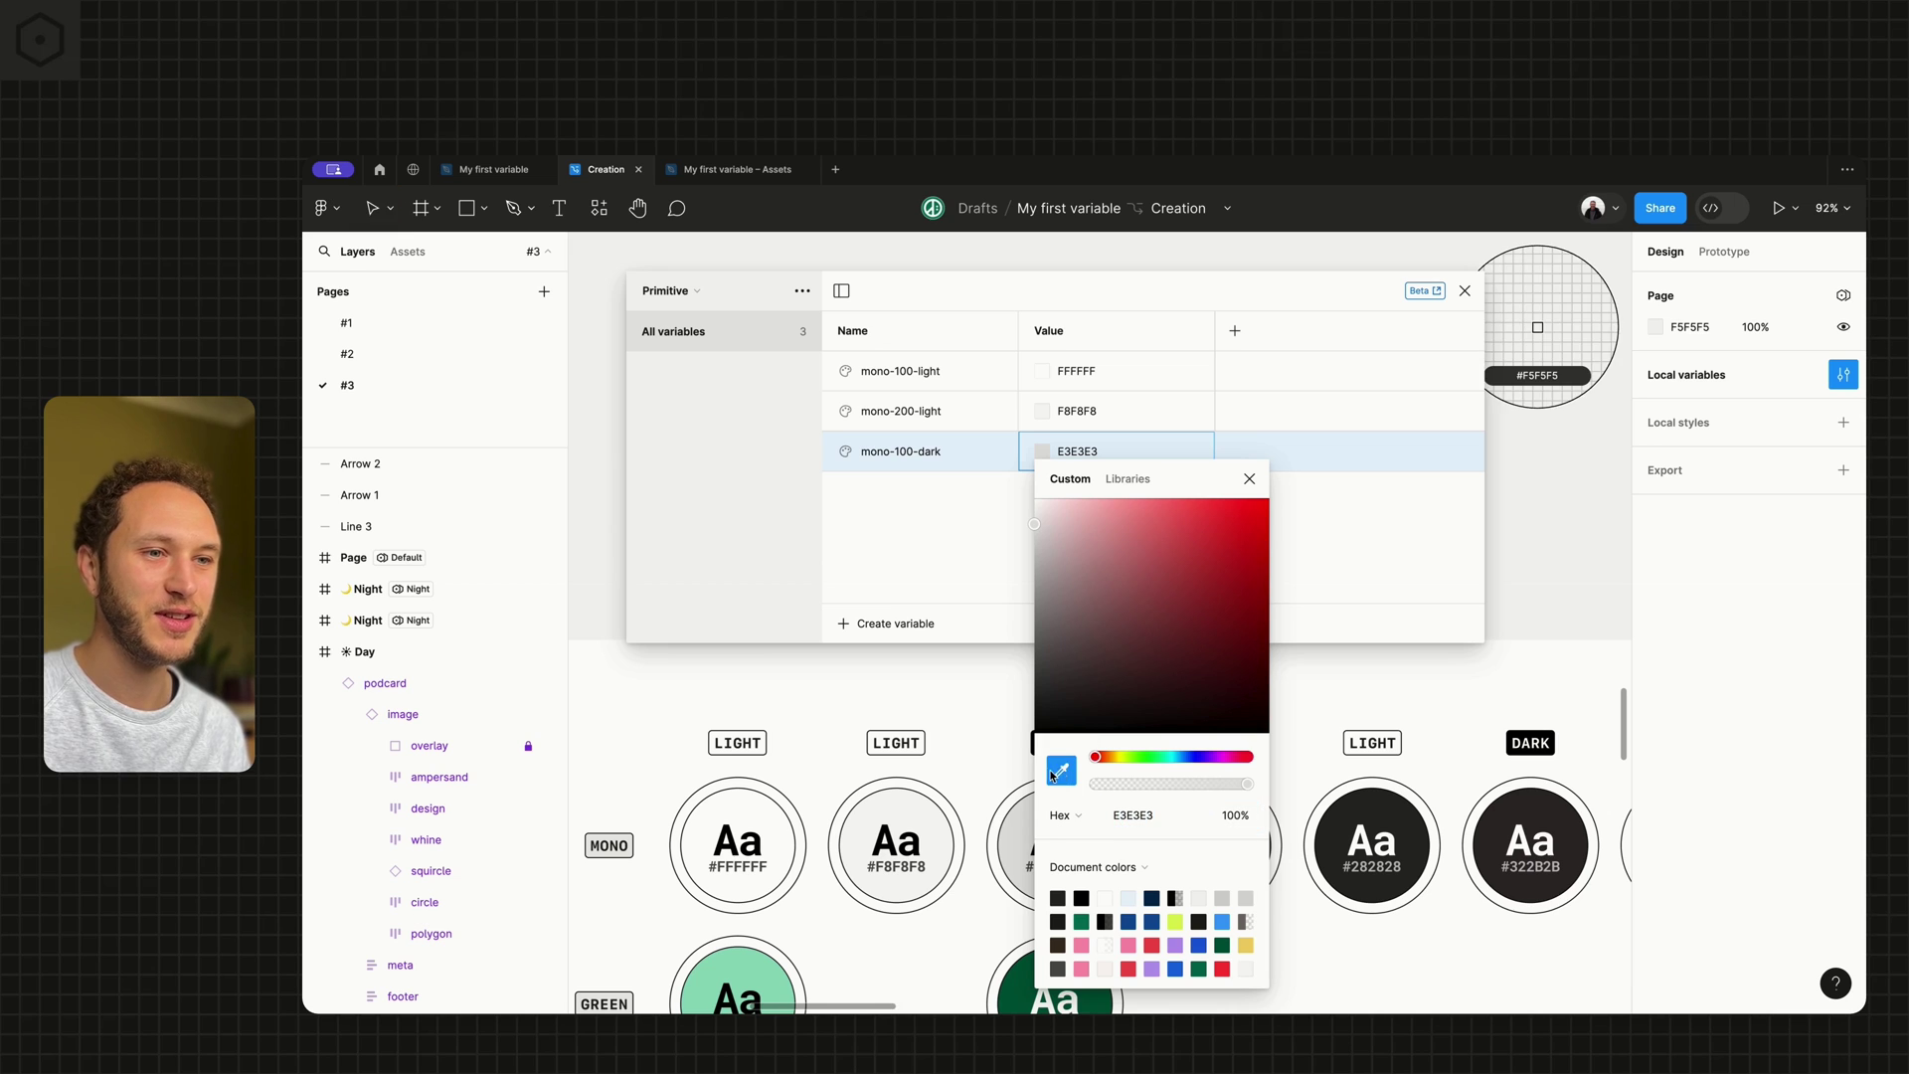
{"action": "key", "text": "Escape"}
{"action": "left_click", "coordinate": [1249, 478]}
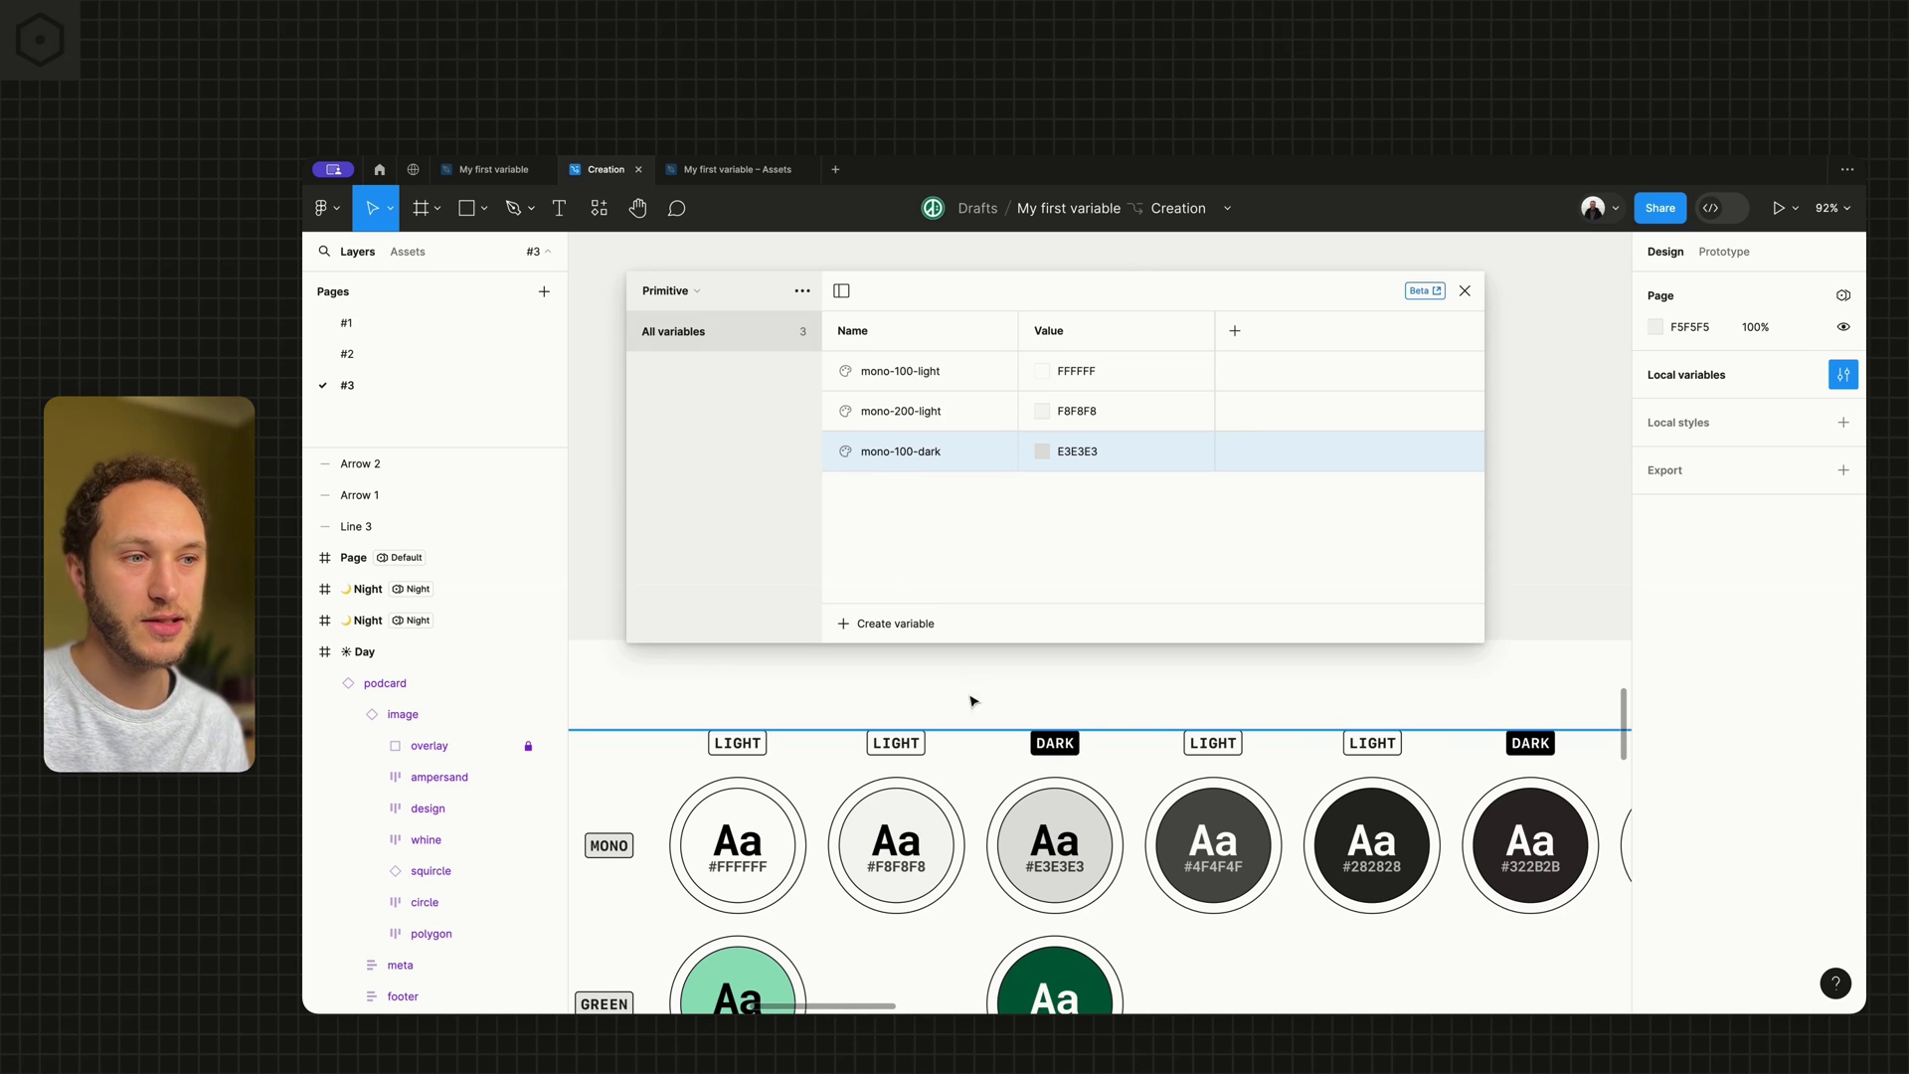
{"action": "scroll", "coordinate": [972, 708], "scroll_direction": "down", "scroll_amount": 3}
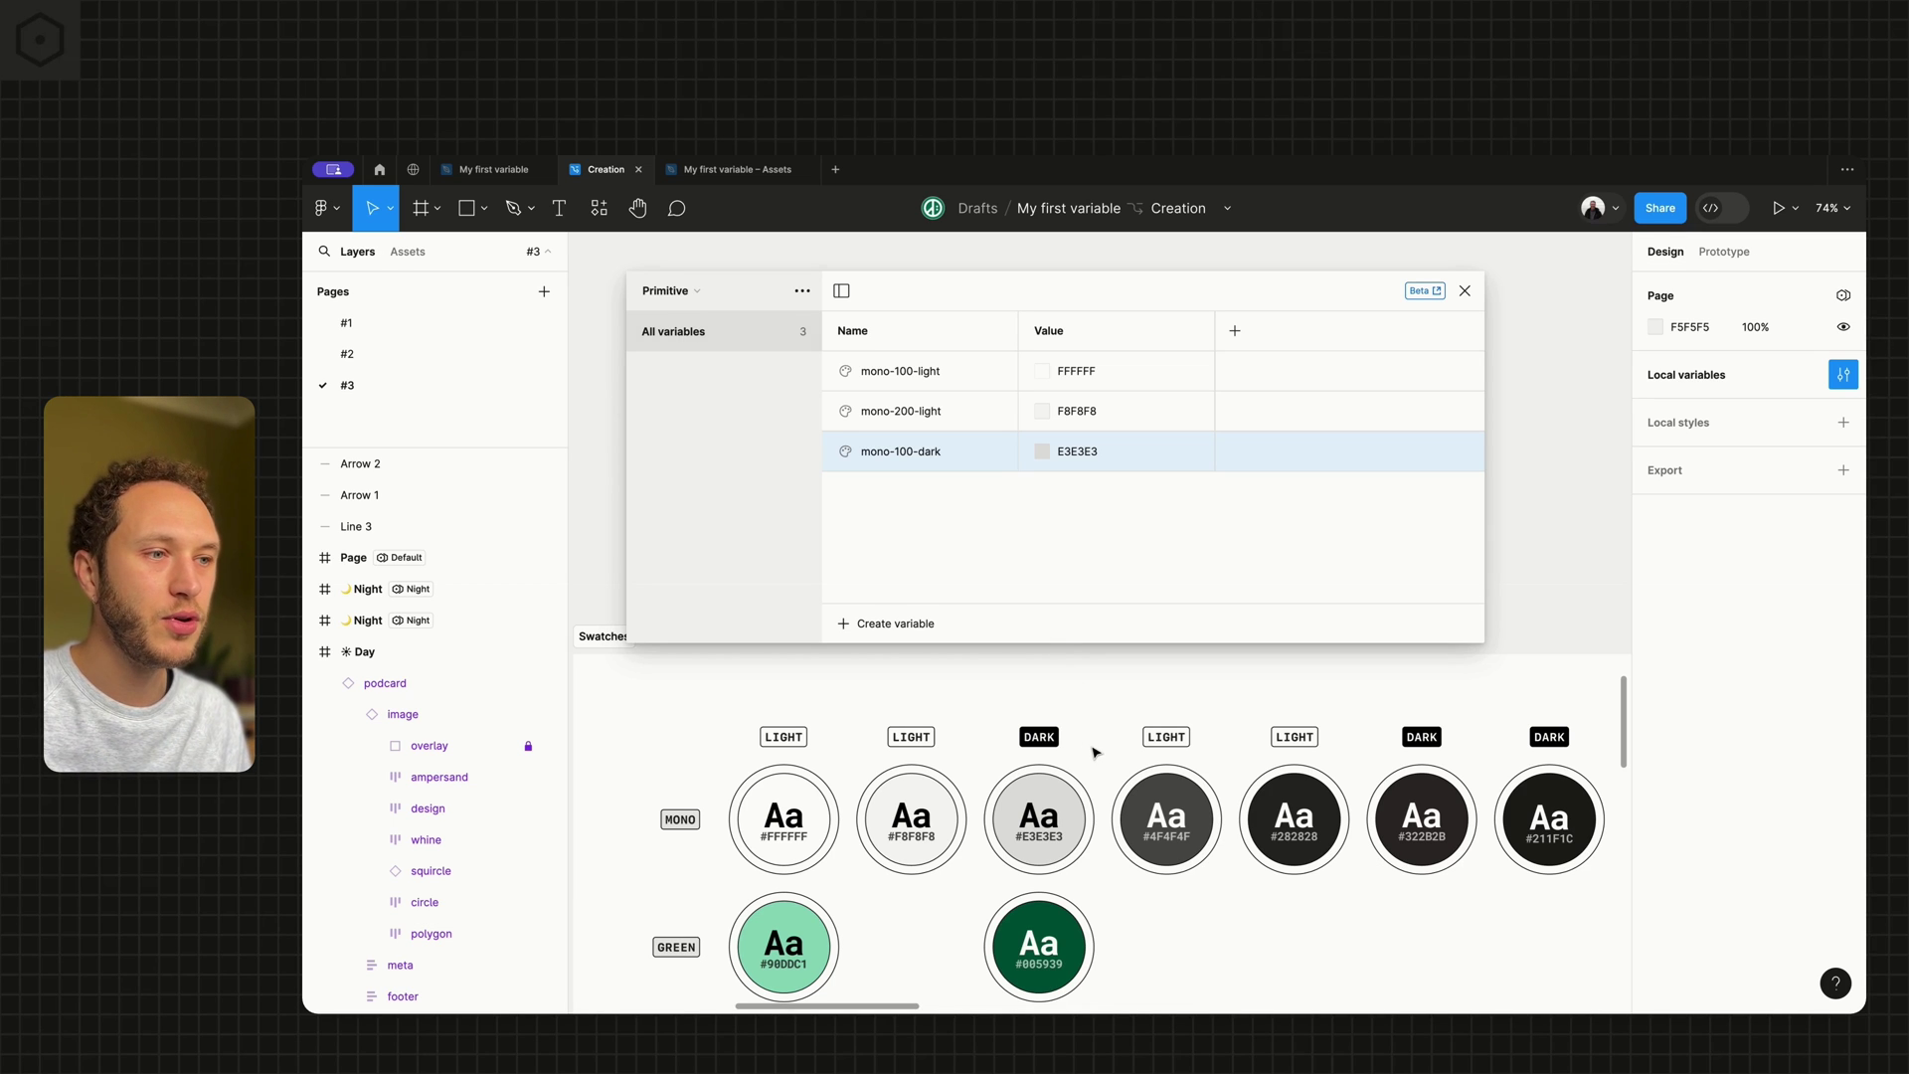
{"action": "scroll", "coordinate": [1095, 753], "scroll_direction": "right", "scroll_amount": 2}
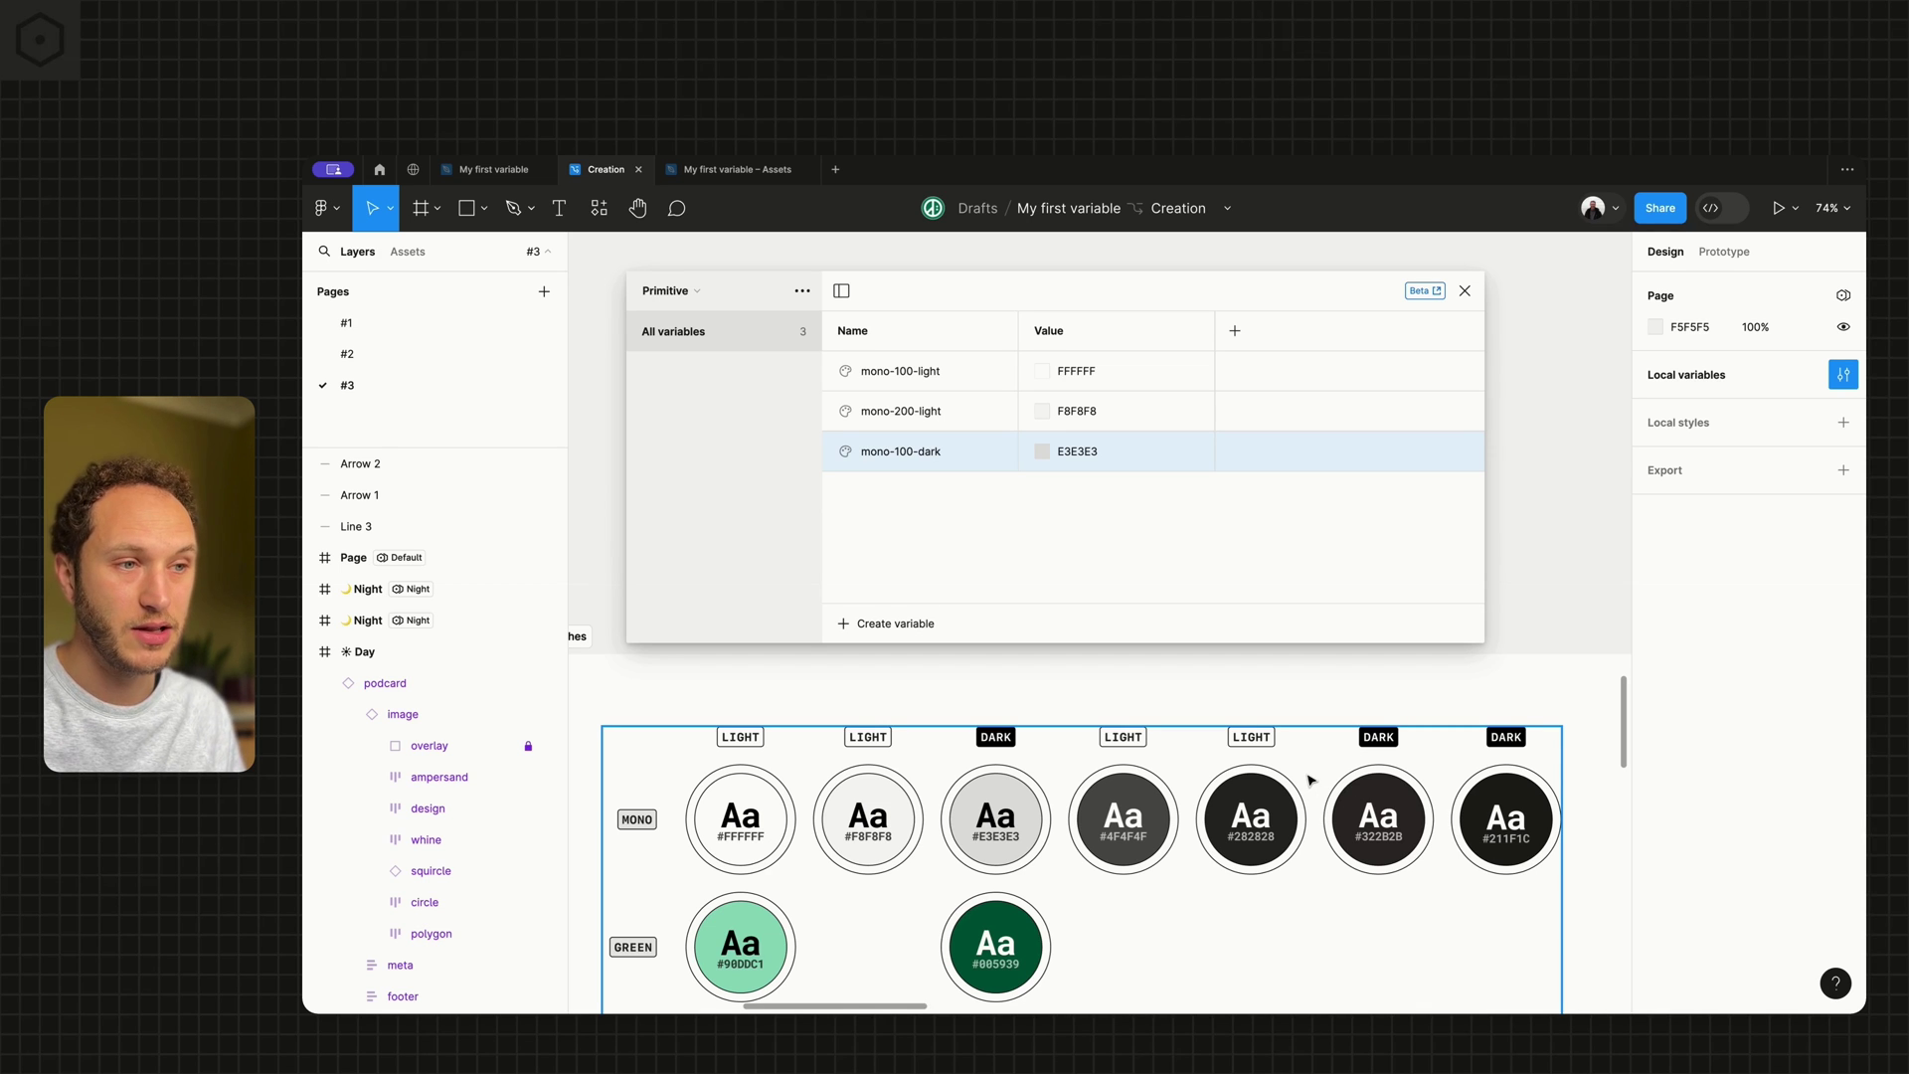
{"action": "scroll", "coordinate": [1392, 835], "scroll_direction": "up", "scroll_amount": 5, "text": "ctrl"}
{"action": "scroll", "coordinate": [1056, 783], "scroll_direction": "up", "scroll_amount": 2}
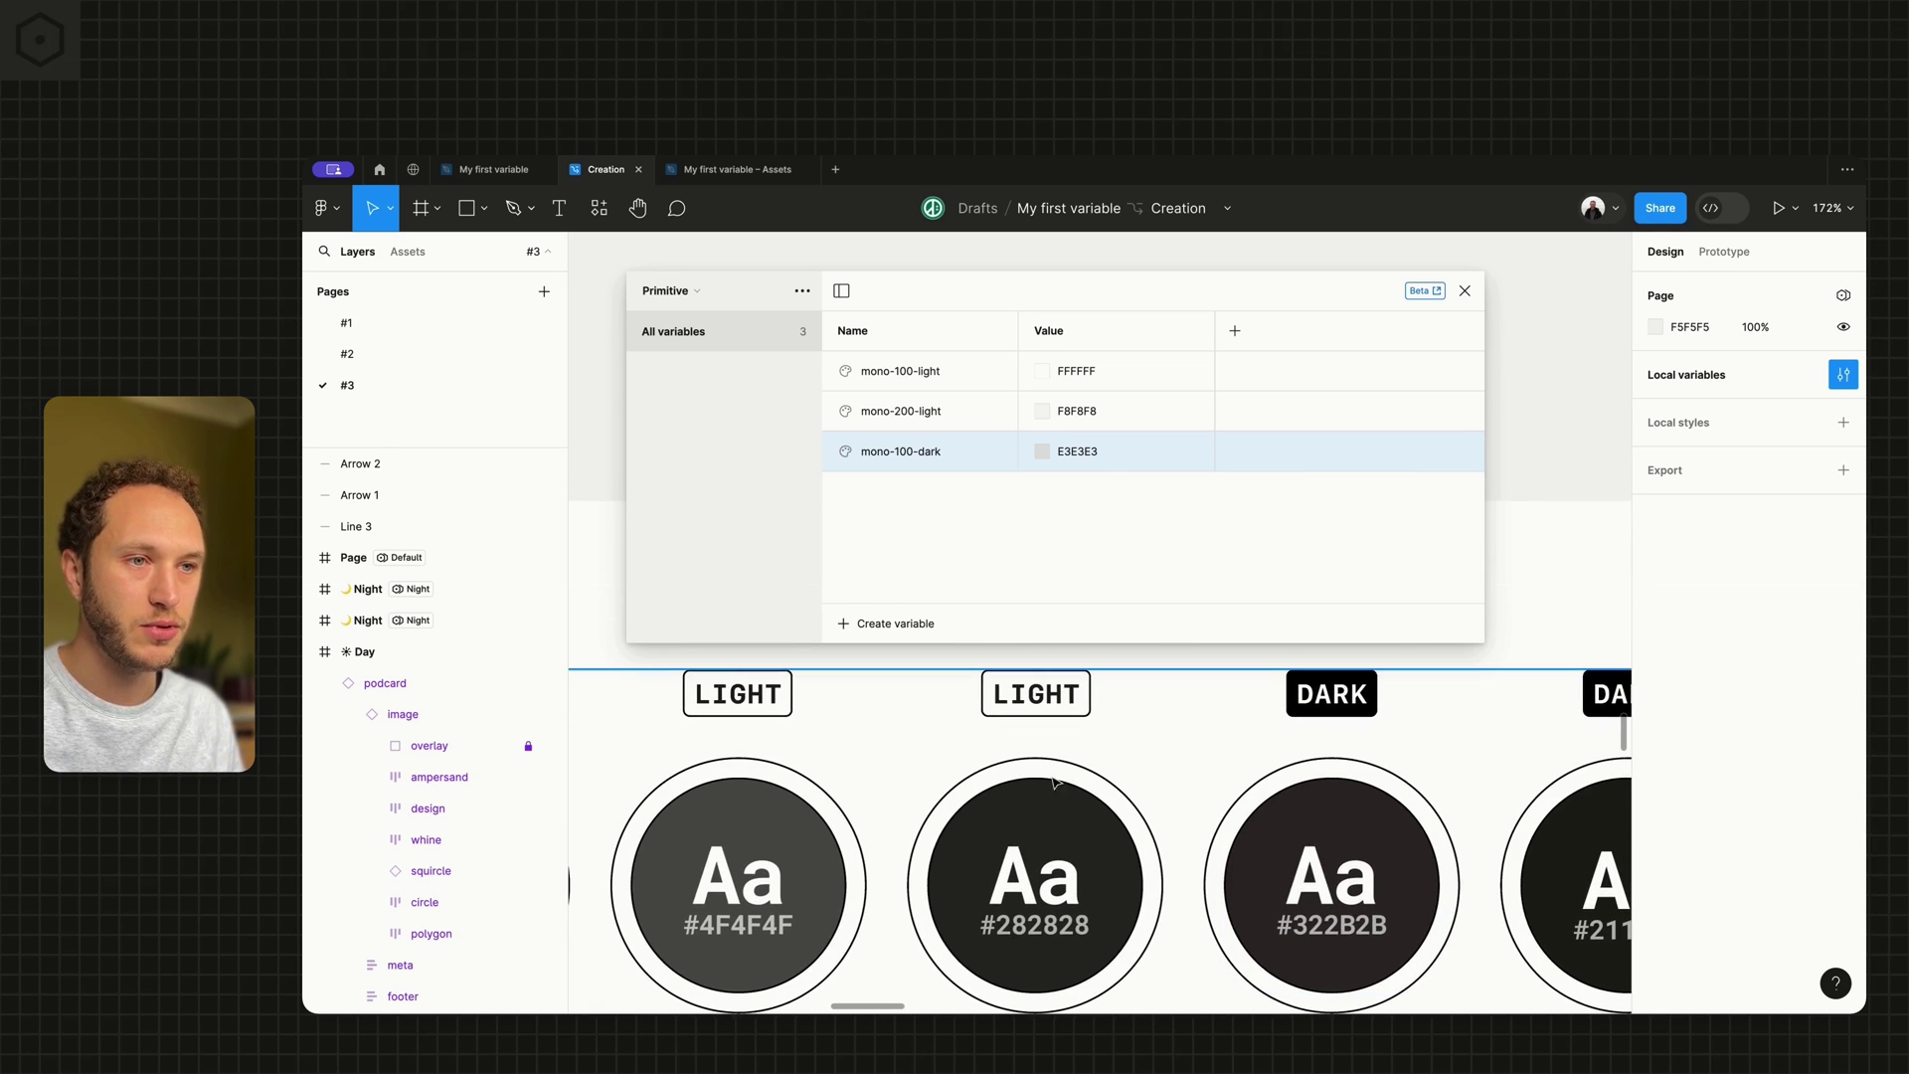
{"action": "scroll", "coordinate": [1049, 883], "scroll_direction": "down", "scroll_amount": 1}
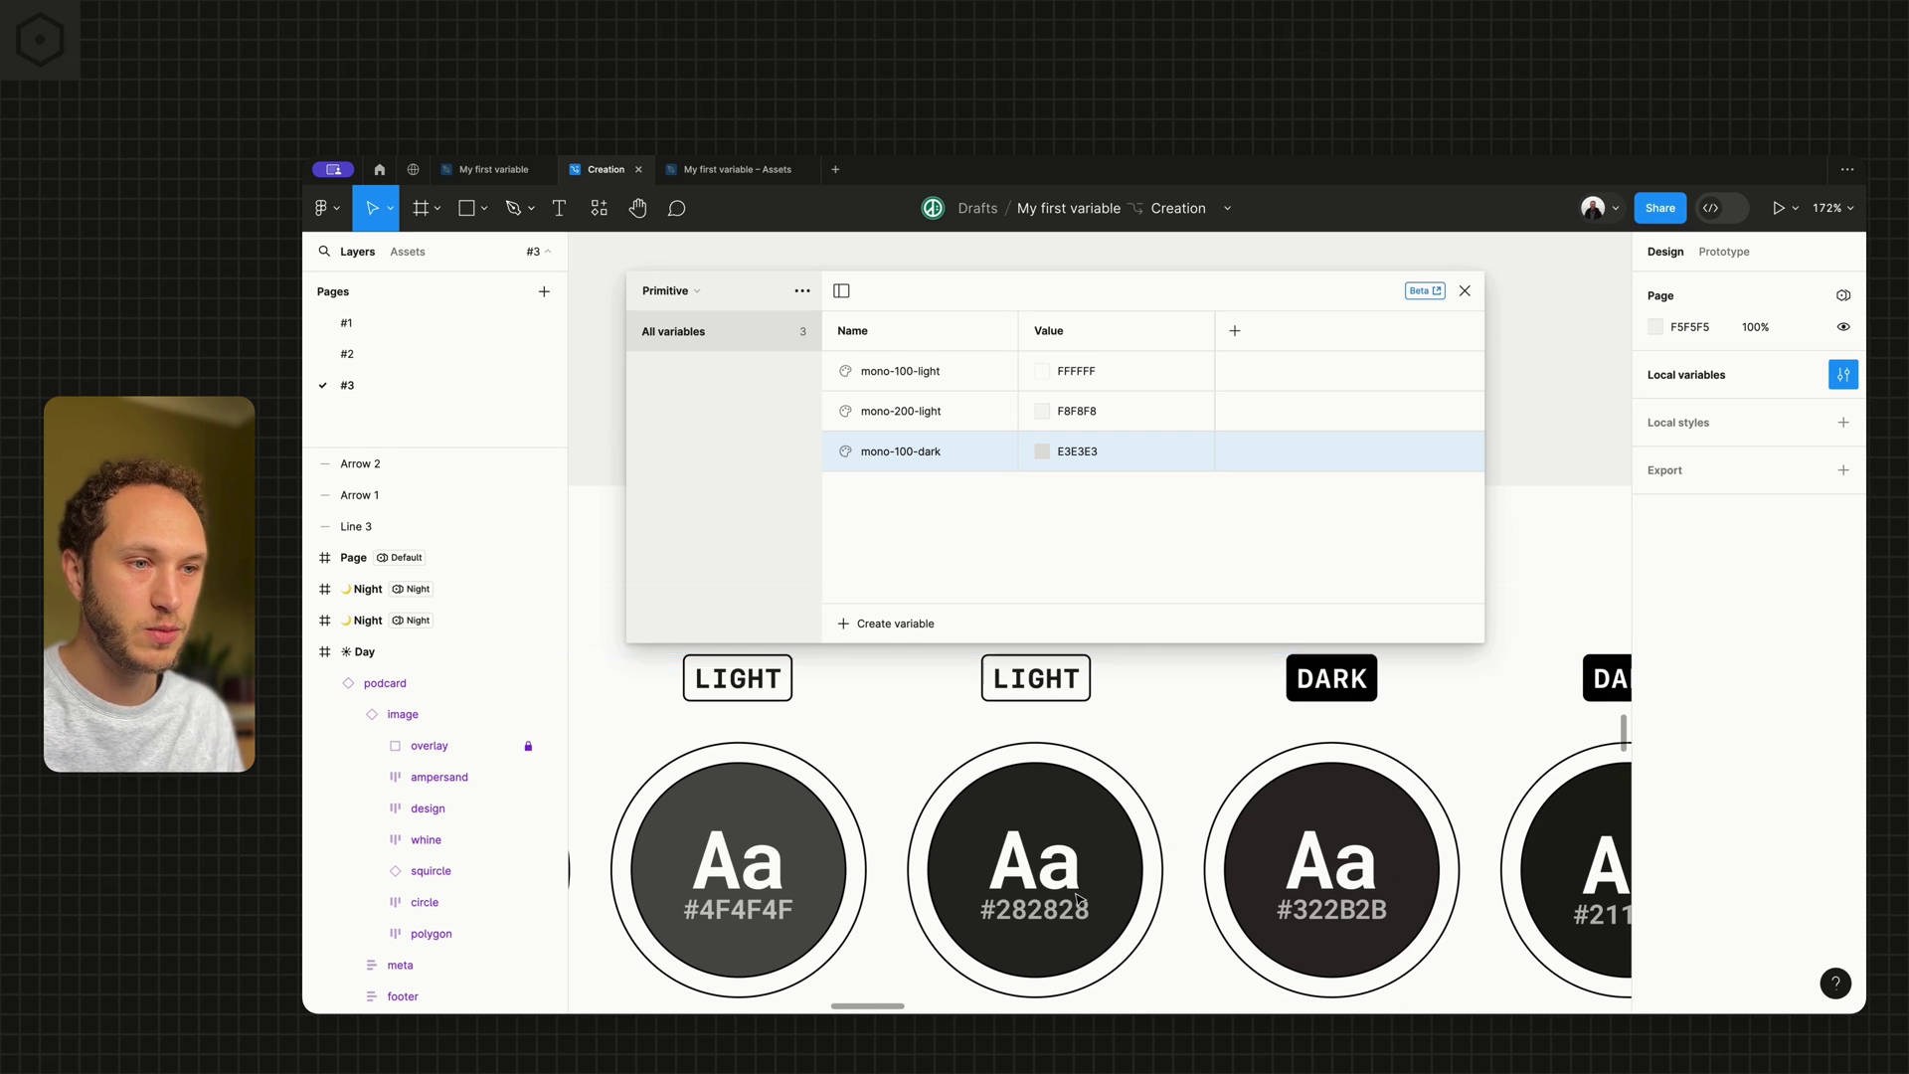
{"action": "key", "text": "minus"}
{"action": "key", "text": "minus"}
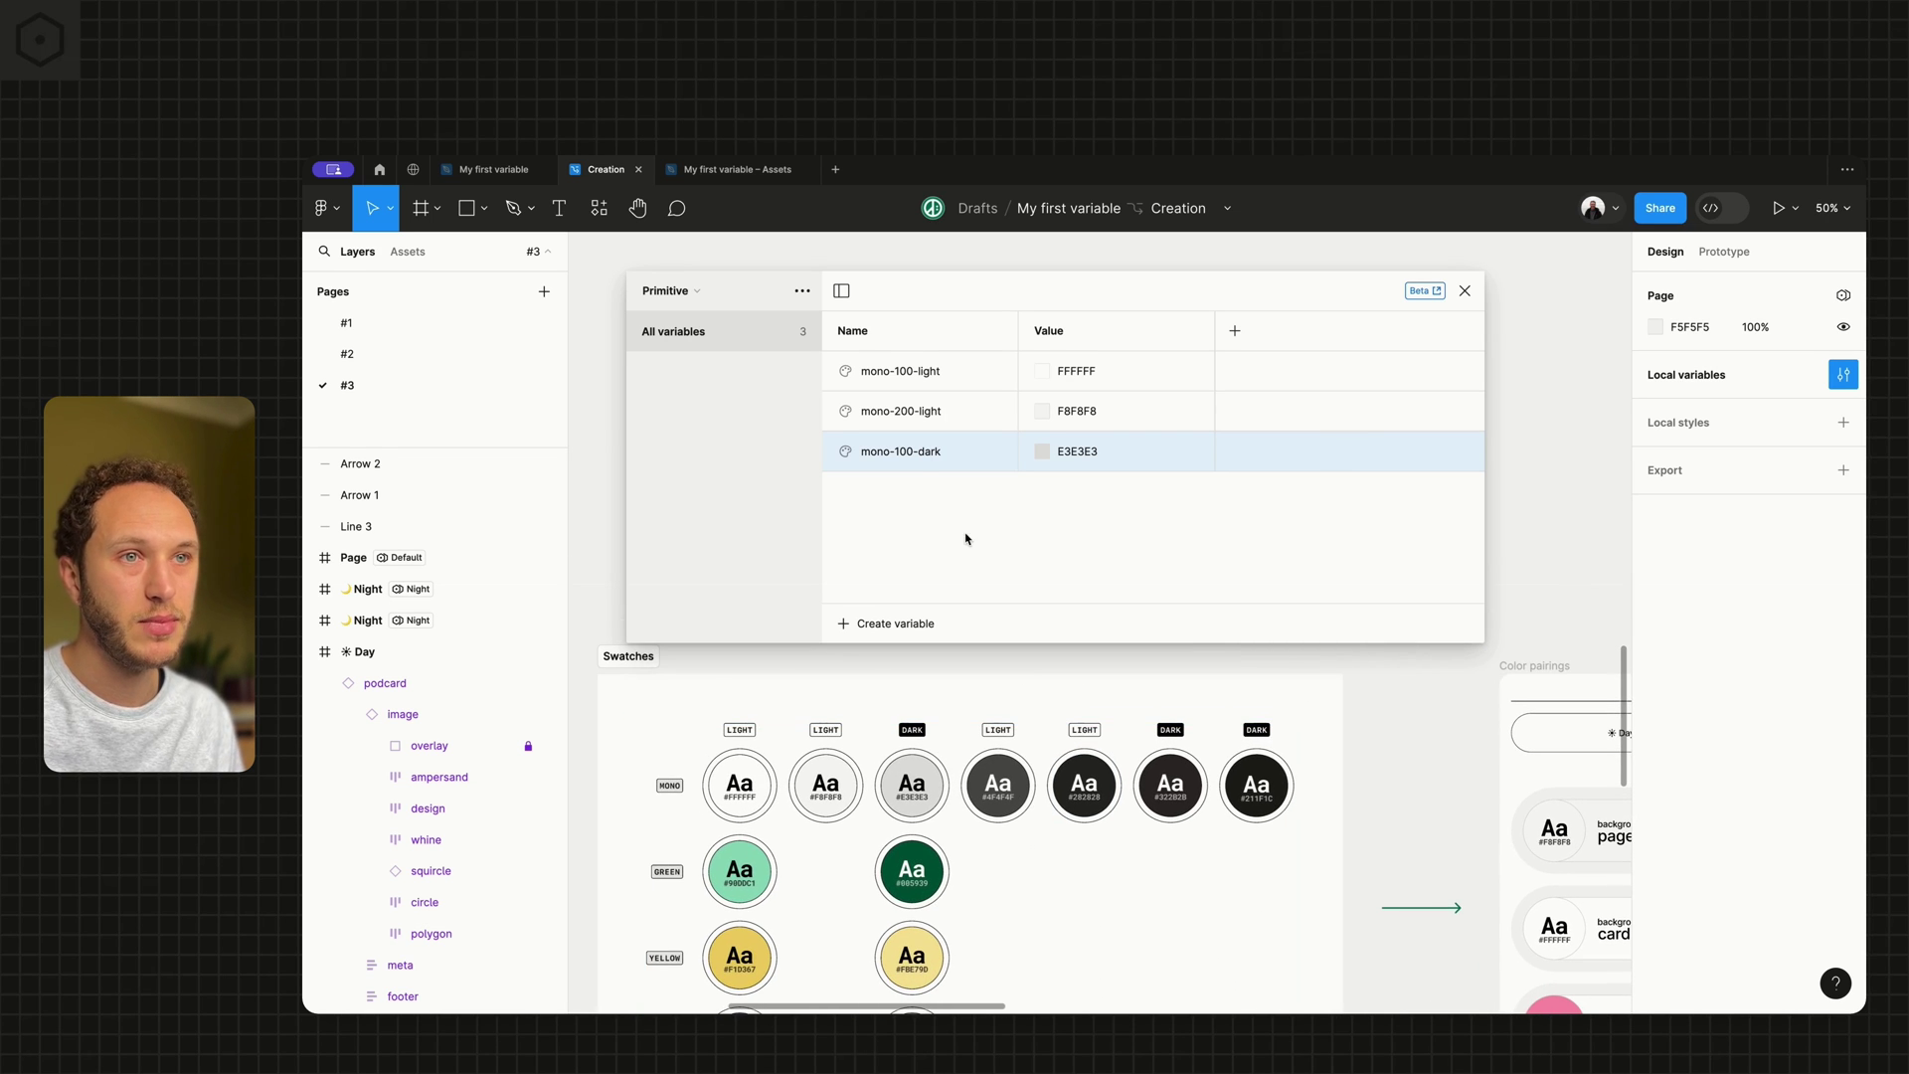
Rename the three primitives back to mono-100, mono-200 and mono-300.
{"action": "double_click", "coordinate": [941, 373]}
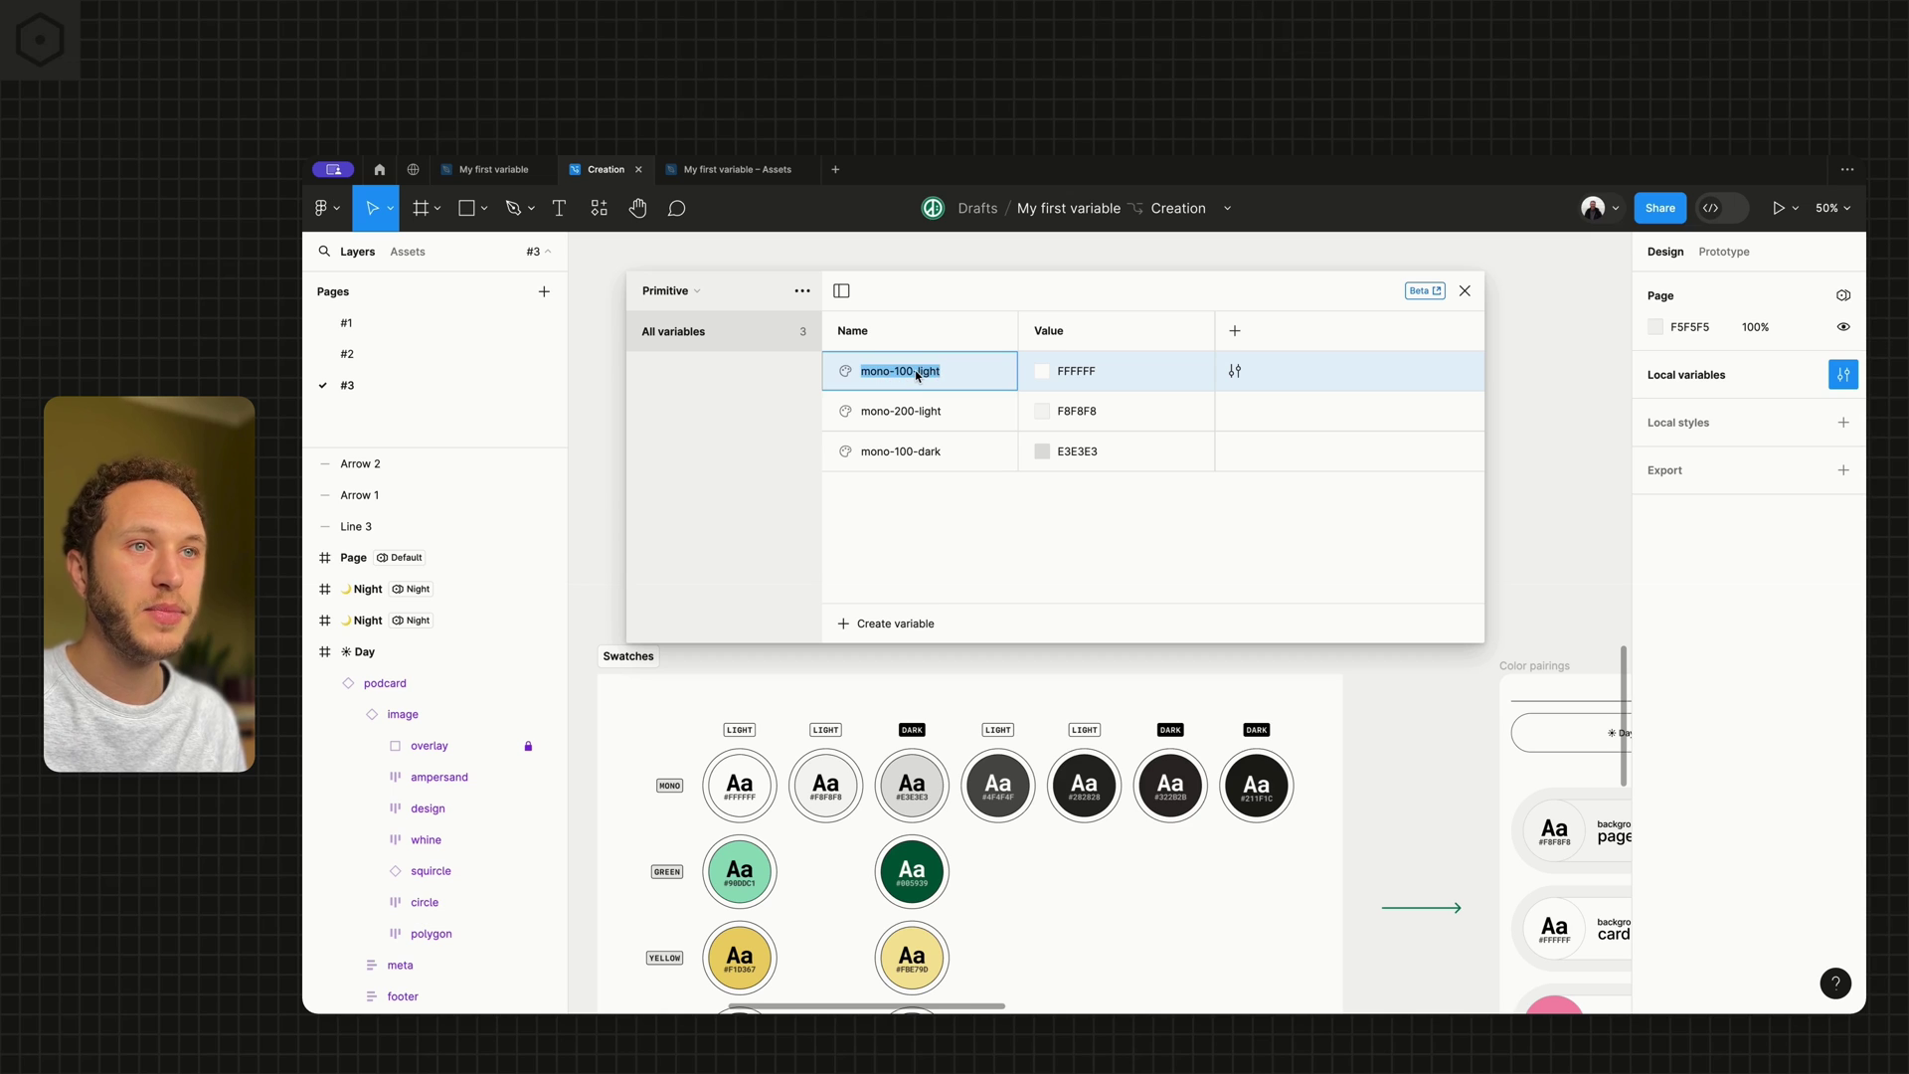
{"action": "left_click", "coordinate": [916, 374]}
{"action": "key", "text": "Delete"}
{"action": "key", "text": "Delete"}
{"action": "key", "text": "Delete"}
{"action": "key", "text": "Delete"}
{"action": "key", "text": "Delete"}
{"action": "key", "text": "Delete"}
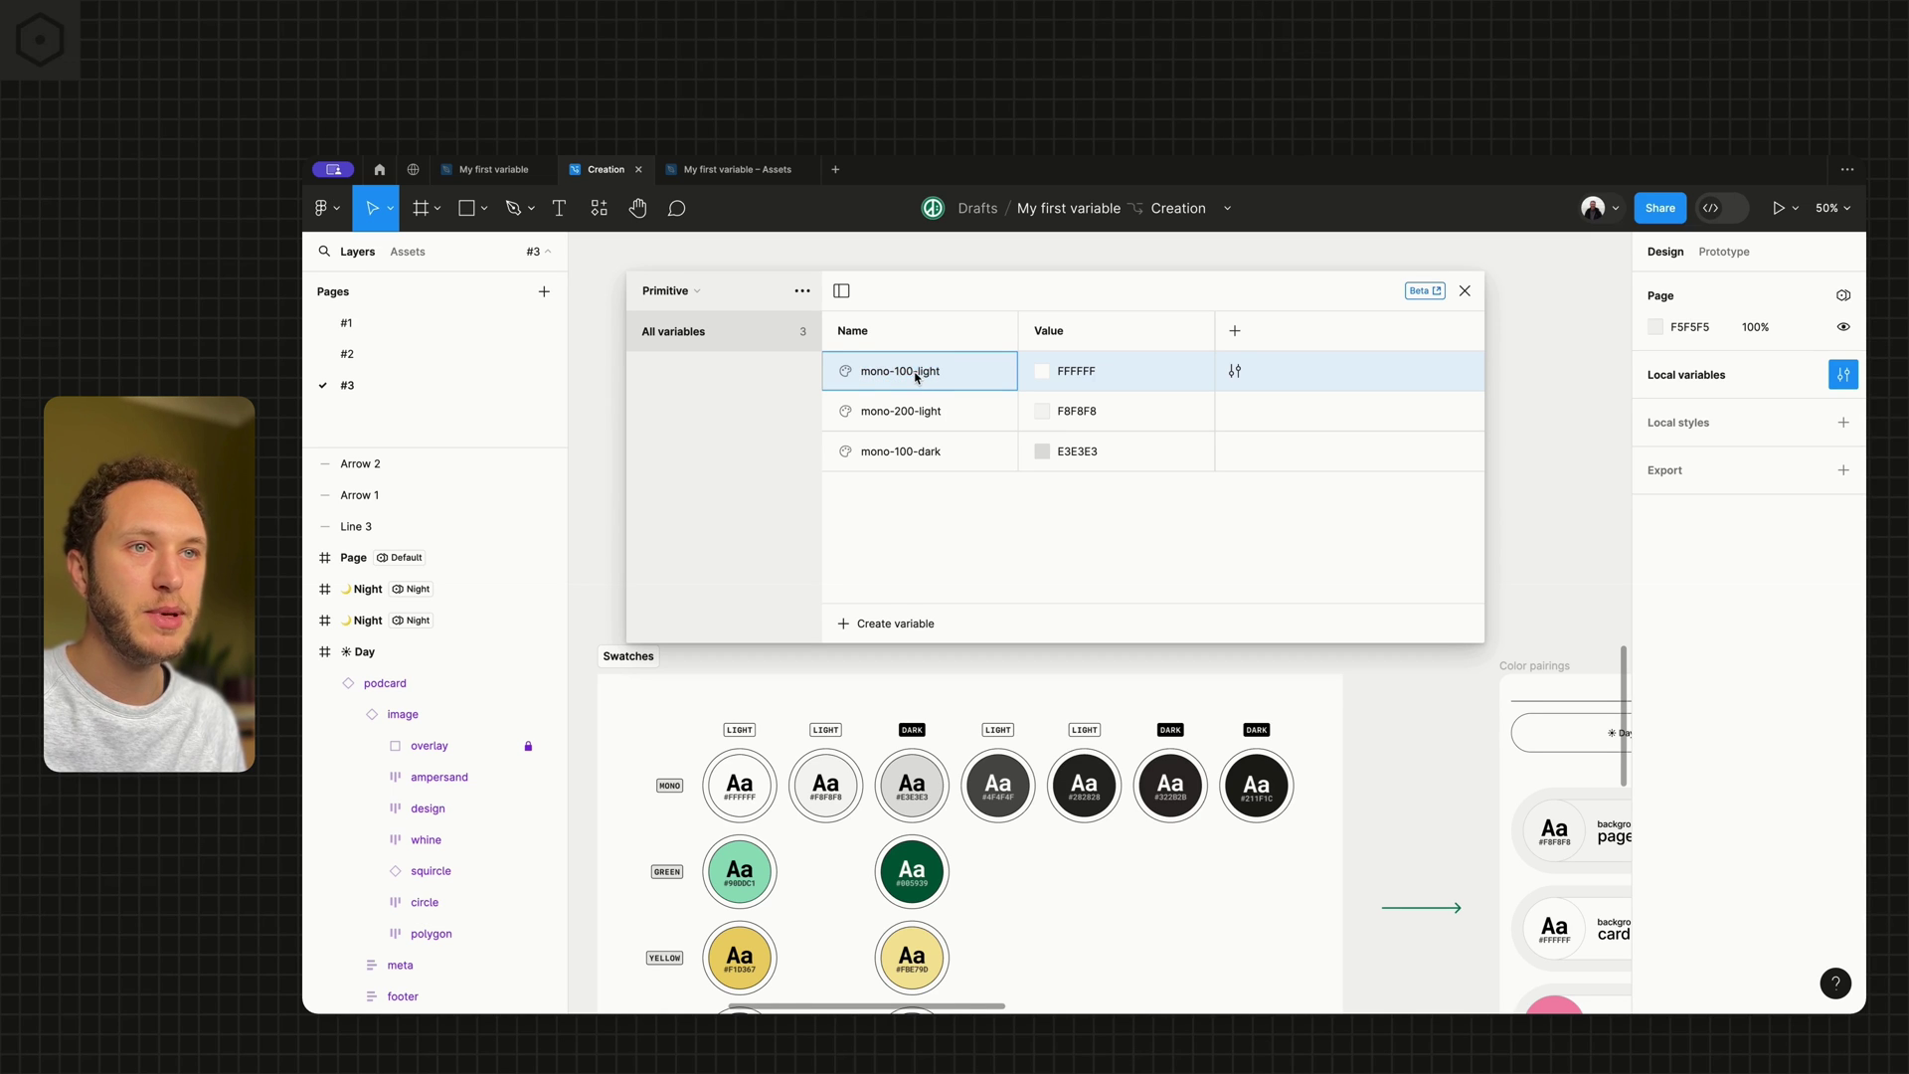
{"action": "left_click", "coordinate": [905, 411]}
{"action": "double_click", "coordinate": [930, 415]}
{"action": "key", "text": "Delete"}
{"action": "key", "text": "Delete"}
{"action": "key", "text": "Delete"}
{"action": "key", "text": "Delete"}
{"action": "key", "text": "Delete"}
{"action": "key", "text": "Delete"}
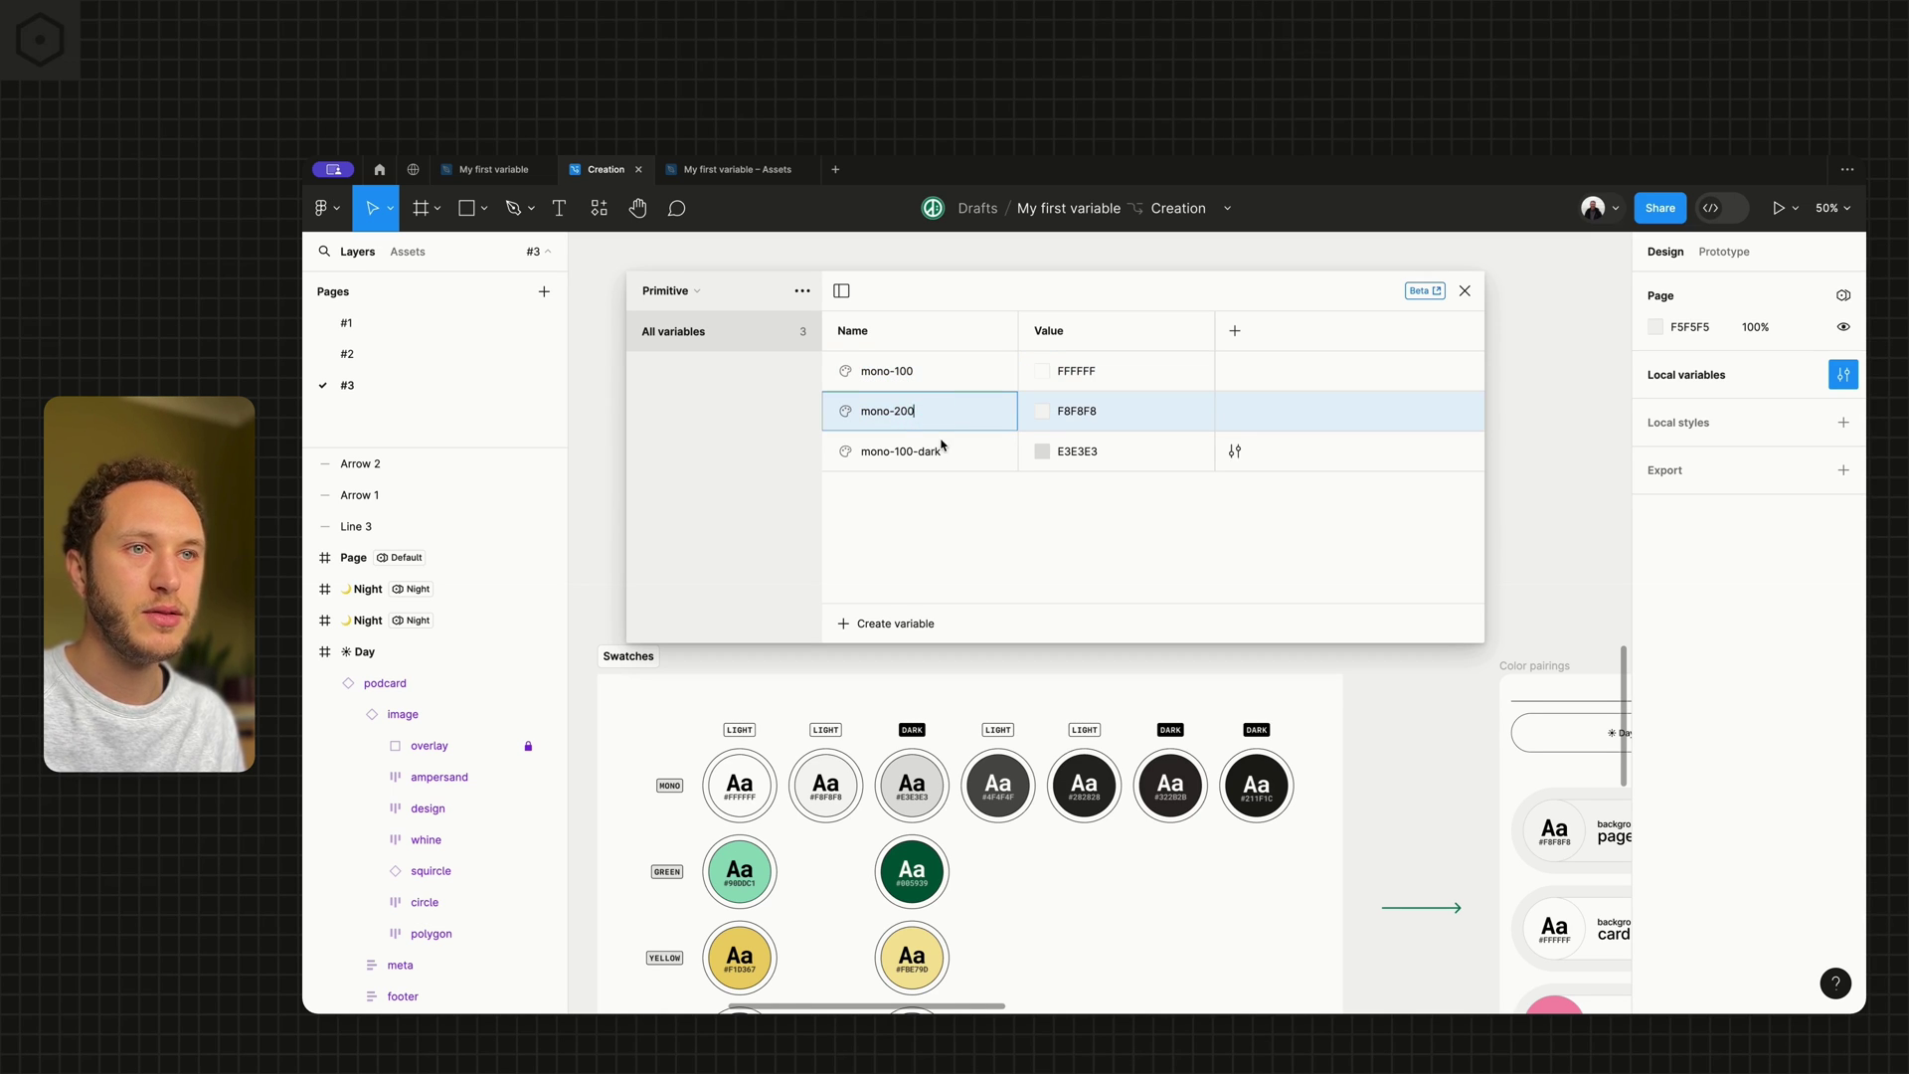
{"action": "left_click", "coordinate": [935, 452]}
{"action": "double_click", "coordinate": [913, 454]}
{"action": "left_click", "coordinate": [913, 455]}
{"action": "left_click_drag", "start_coordinate": [894, 457], "coordinate": [995, 454]}
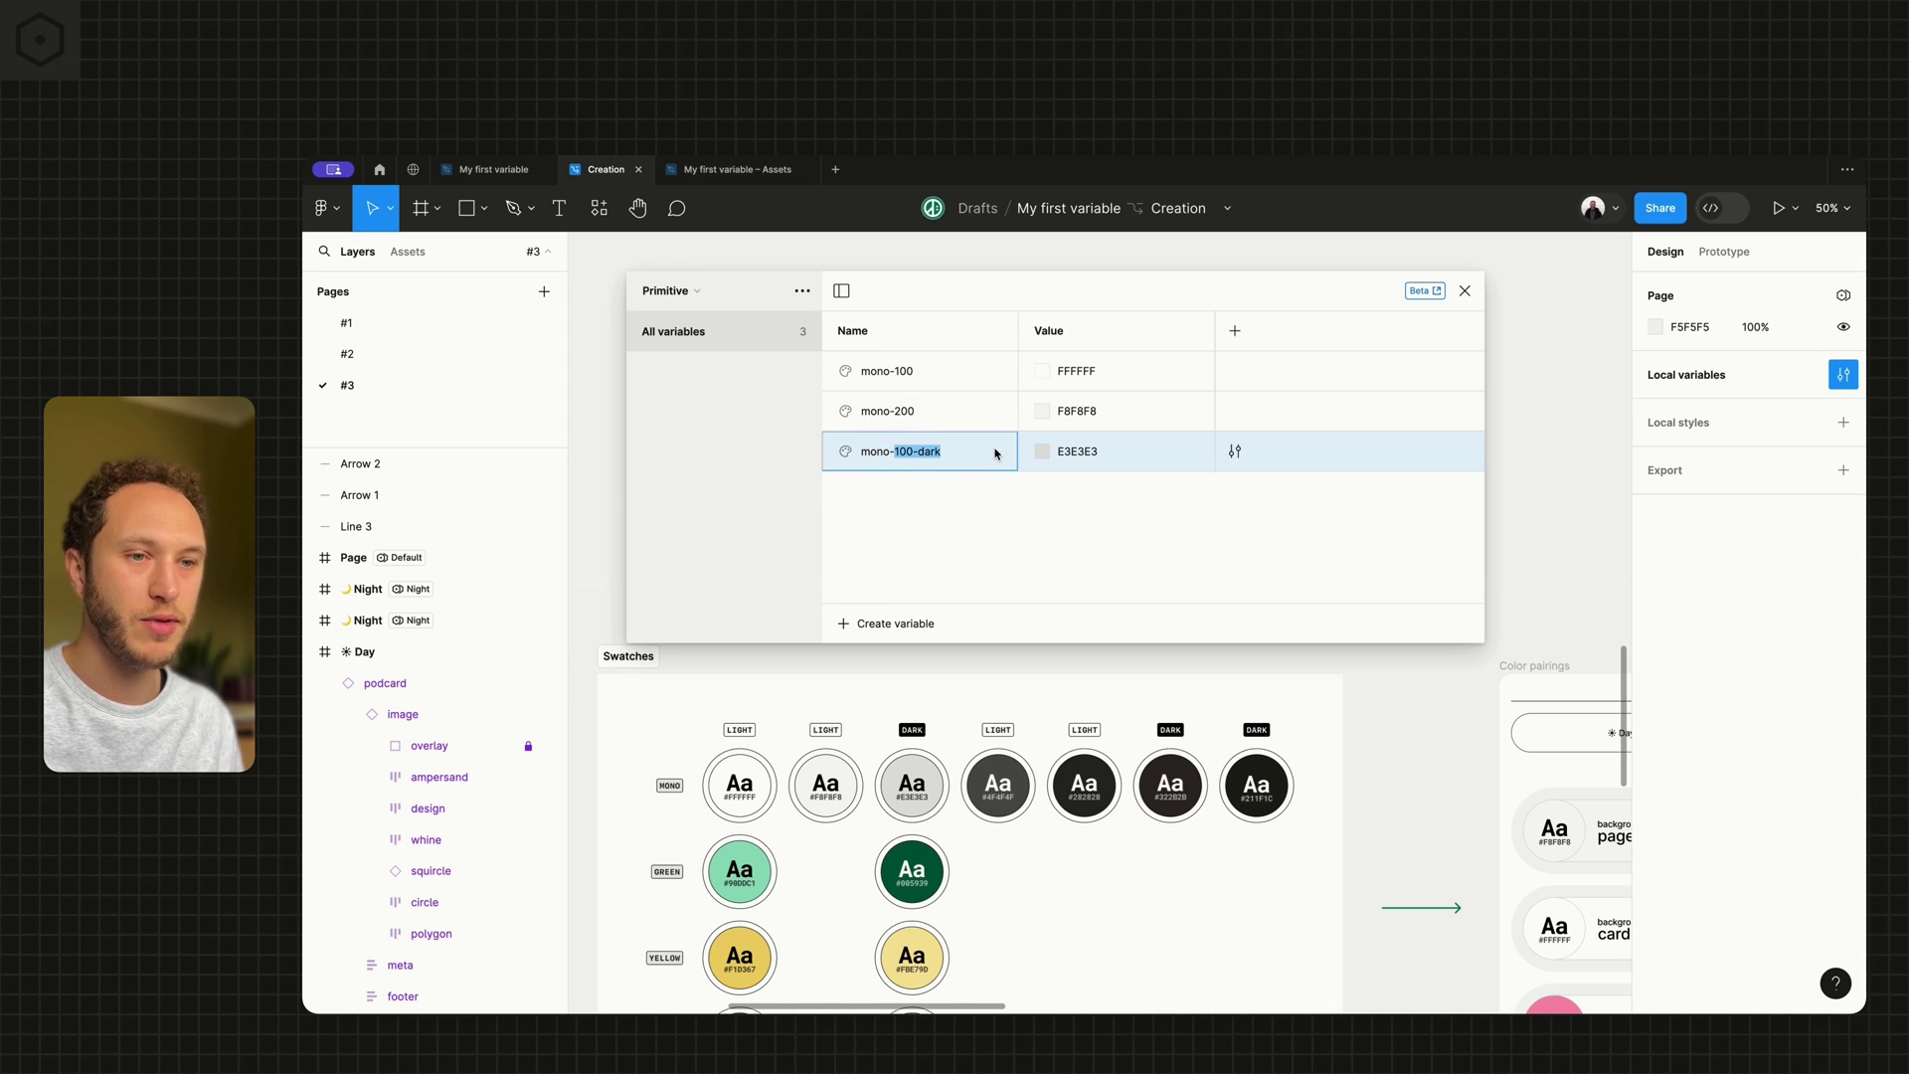
{"action": "type", "text": "300"}
{"action": "key", "text": "Return"}
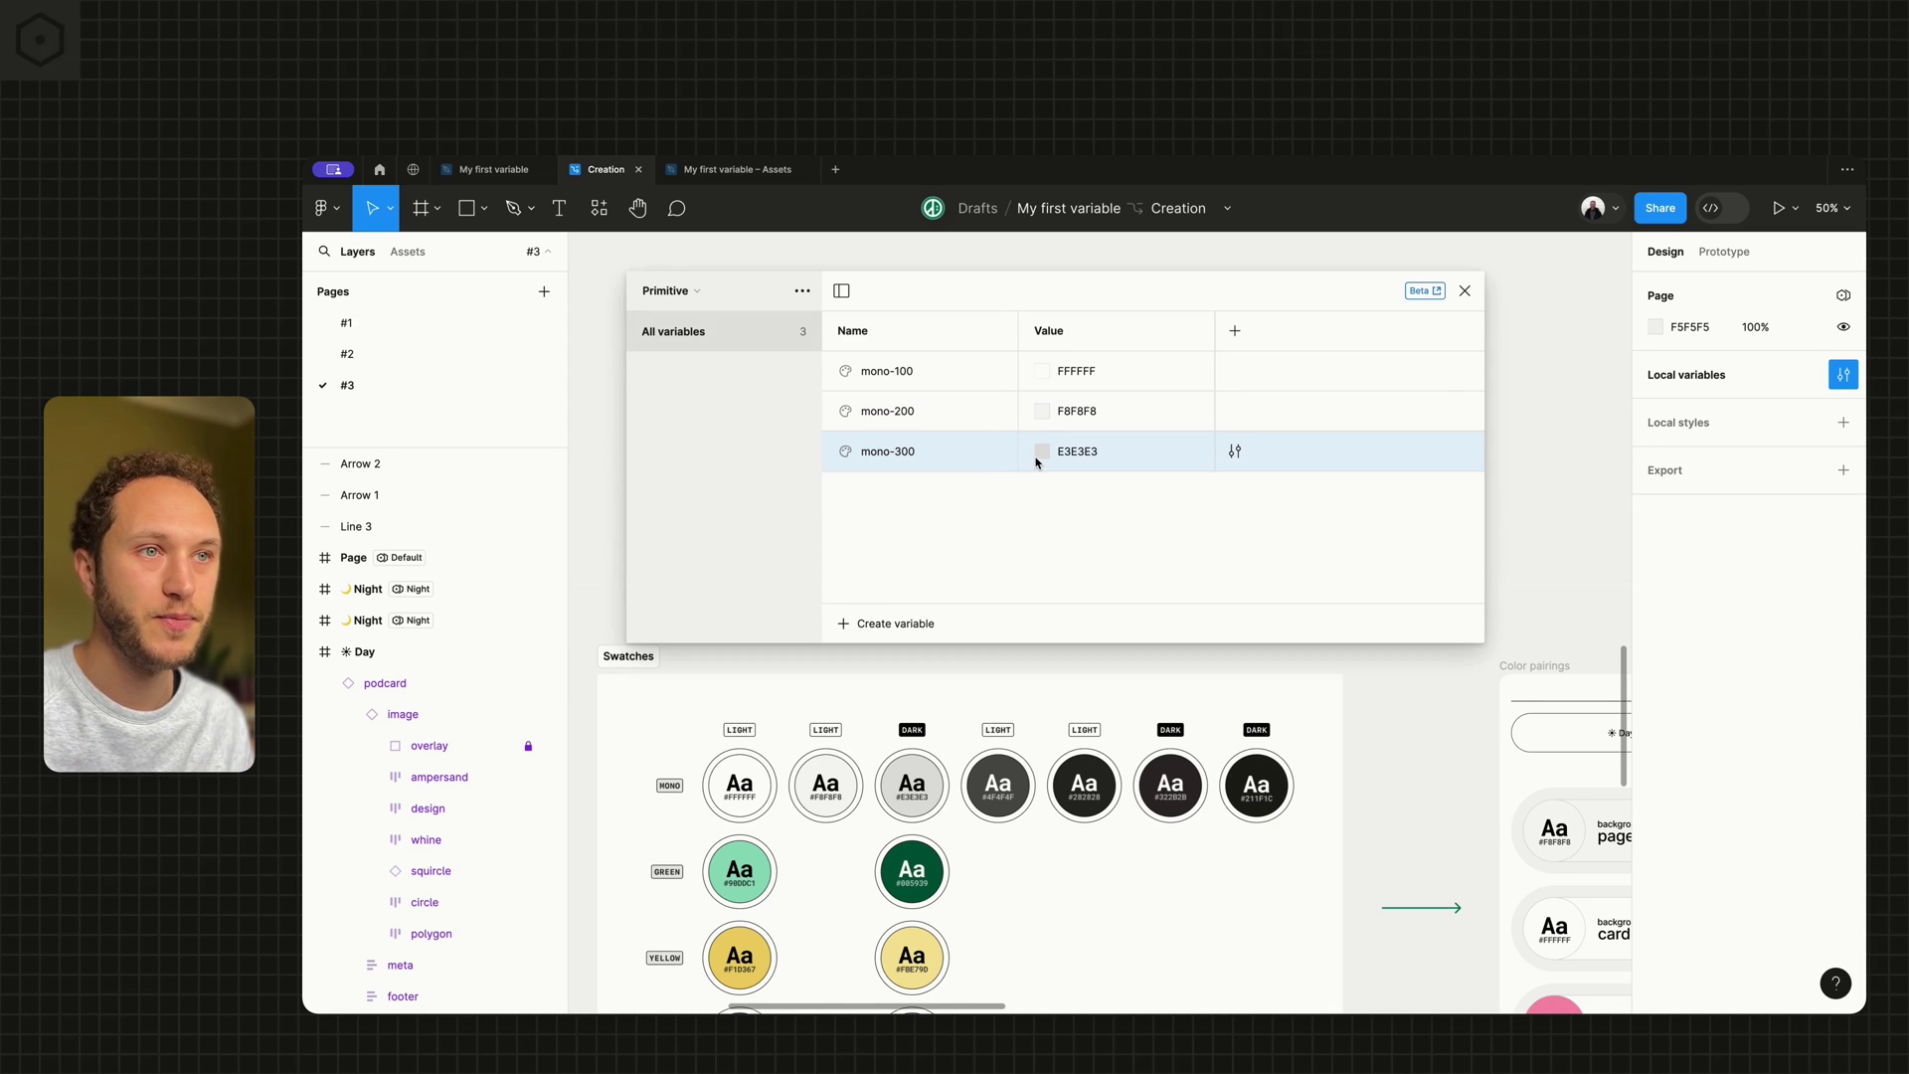
Duplicate mono-300 as mono-400 and give it the 4F4F4F swatch colour.
{"action": "key", "text": "ctrl+d"}
{"action": "left_click_drag", "start_coordinate": [894, 492], "coordinate": [983, 494]}
{"action": "type", "text": "400"}
{"action": "key", "text": "Return"}
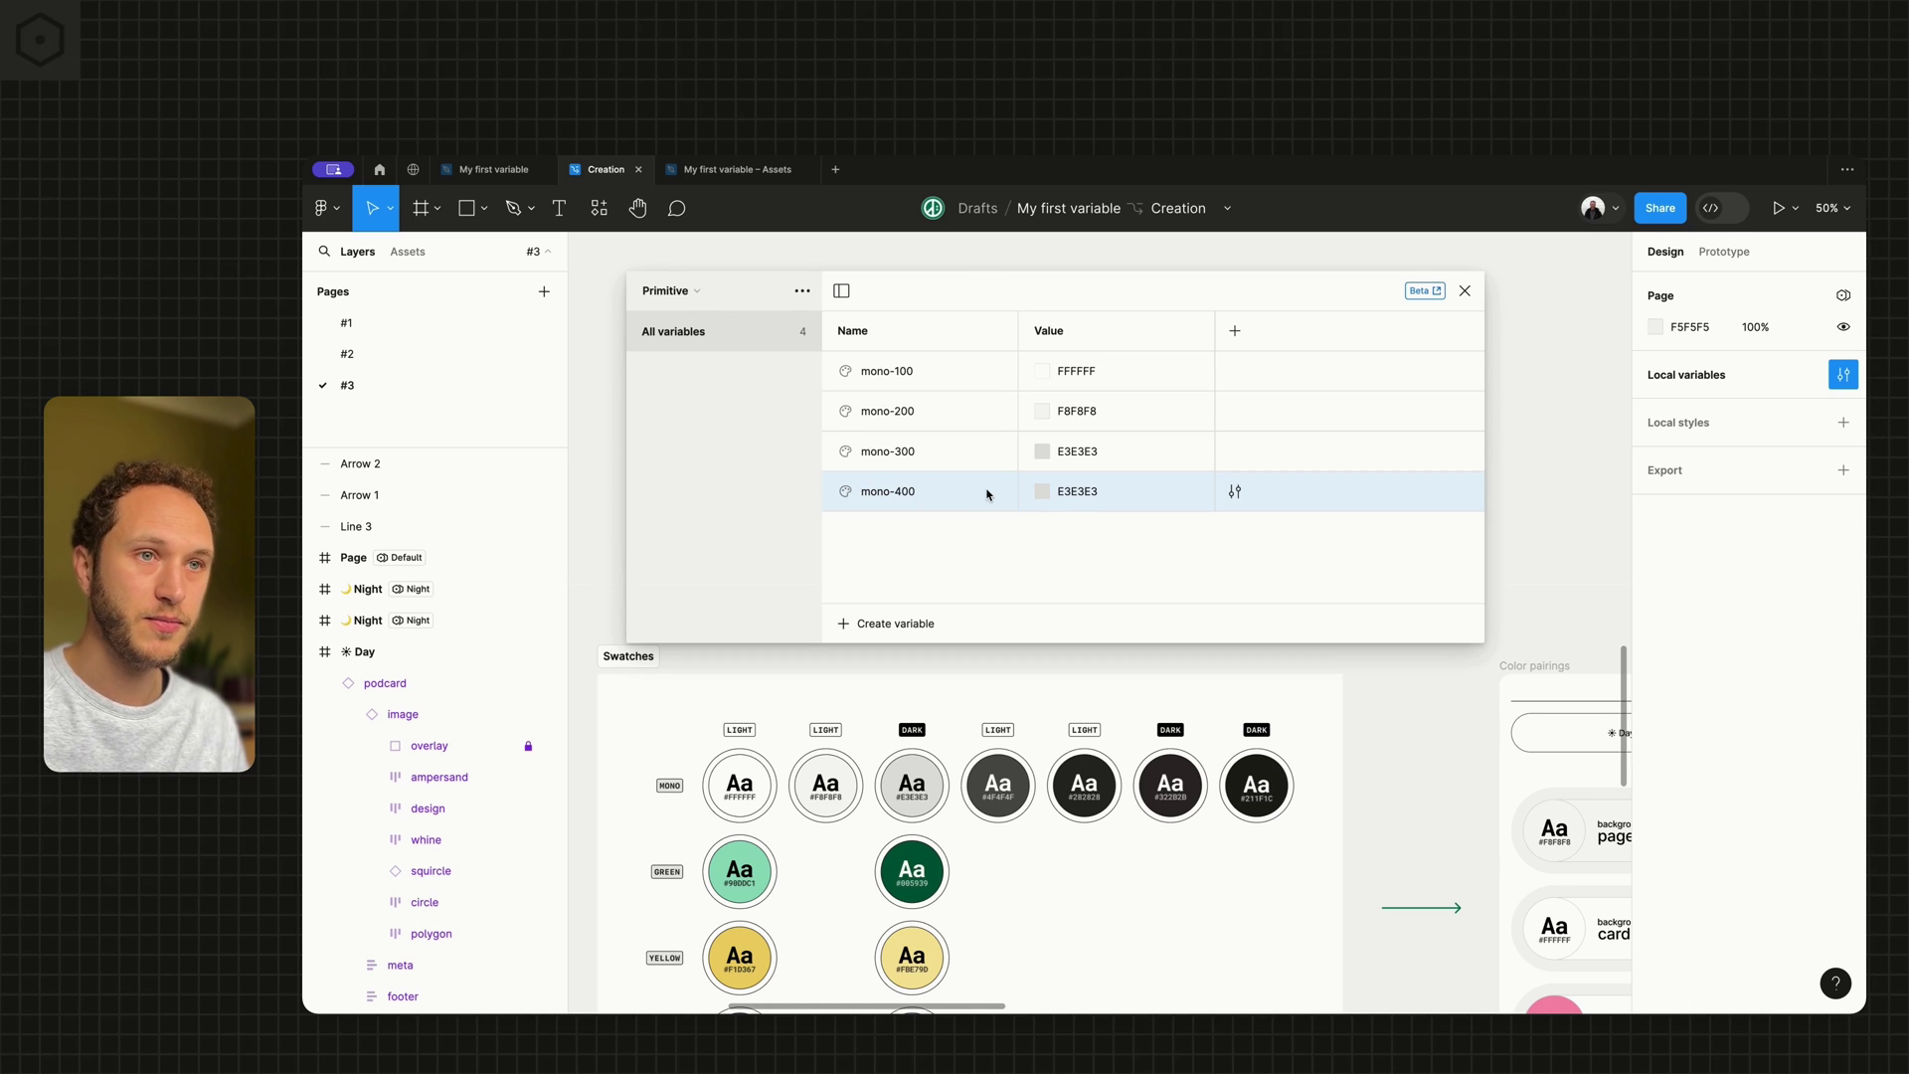
{"action": "left_click", "coordinate": [1041, 493]}
{"action": "left_click", "coordinate": [1061, 780]}
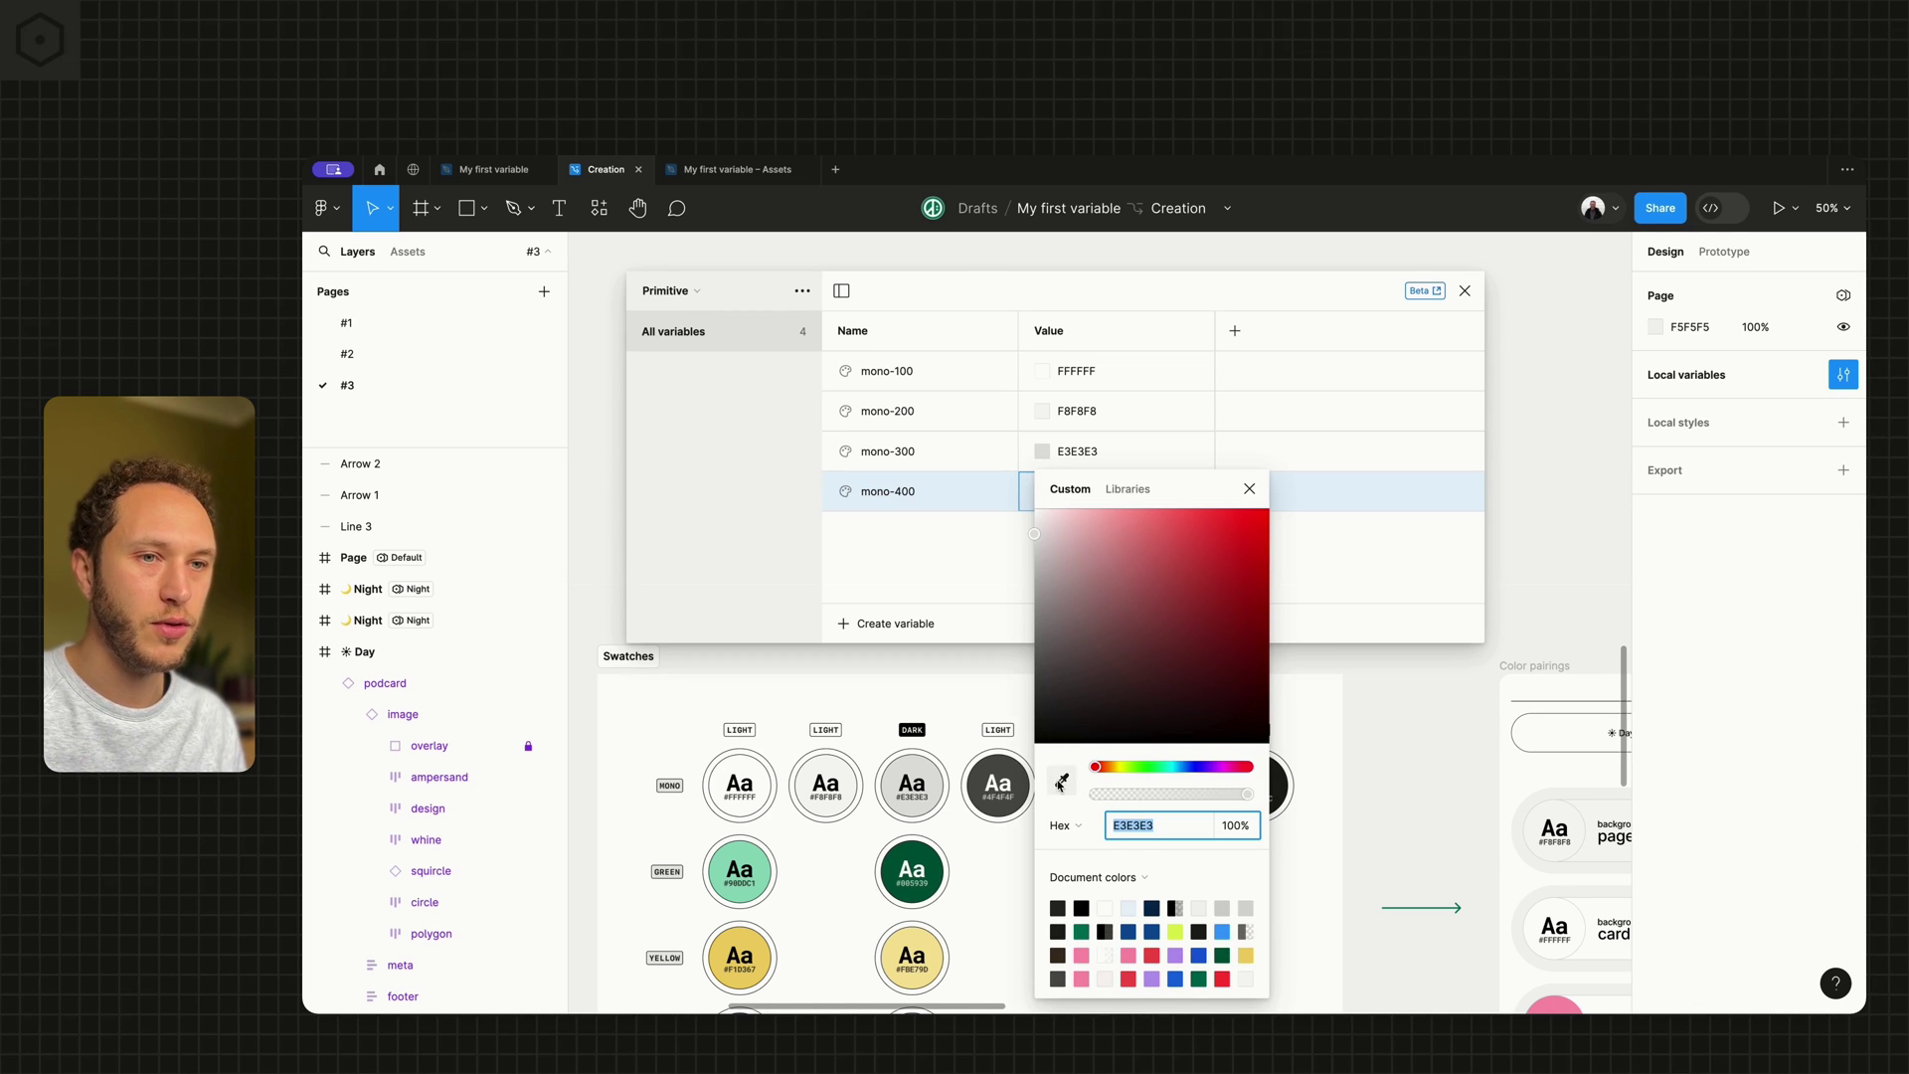
{"action": "left_click", "coordinate": [991, 768]}
{"action": "left_click", "coordinate": [1249, 489]}
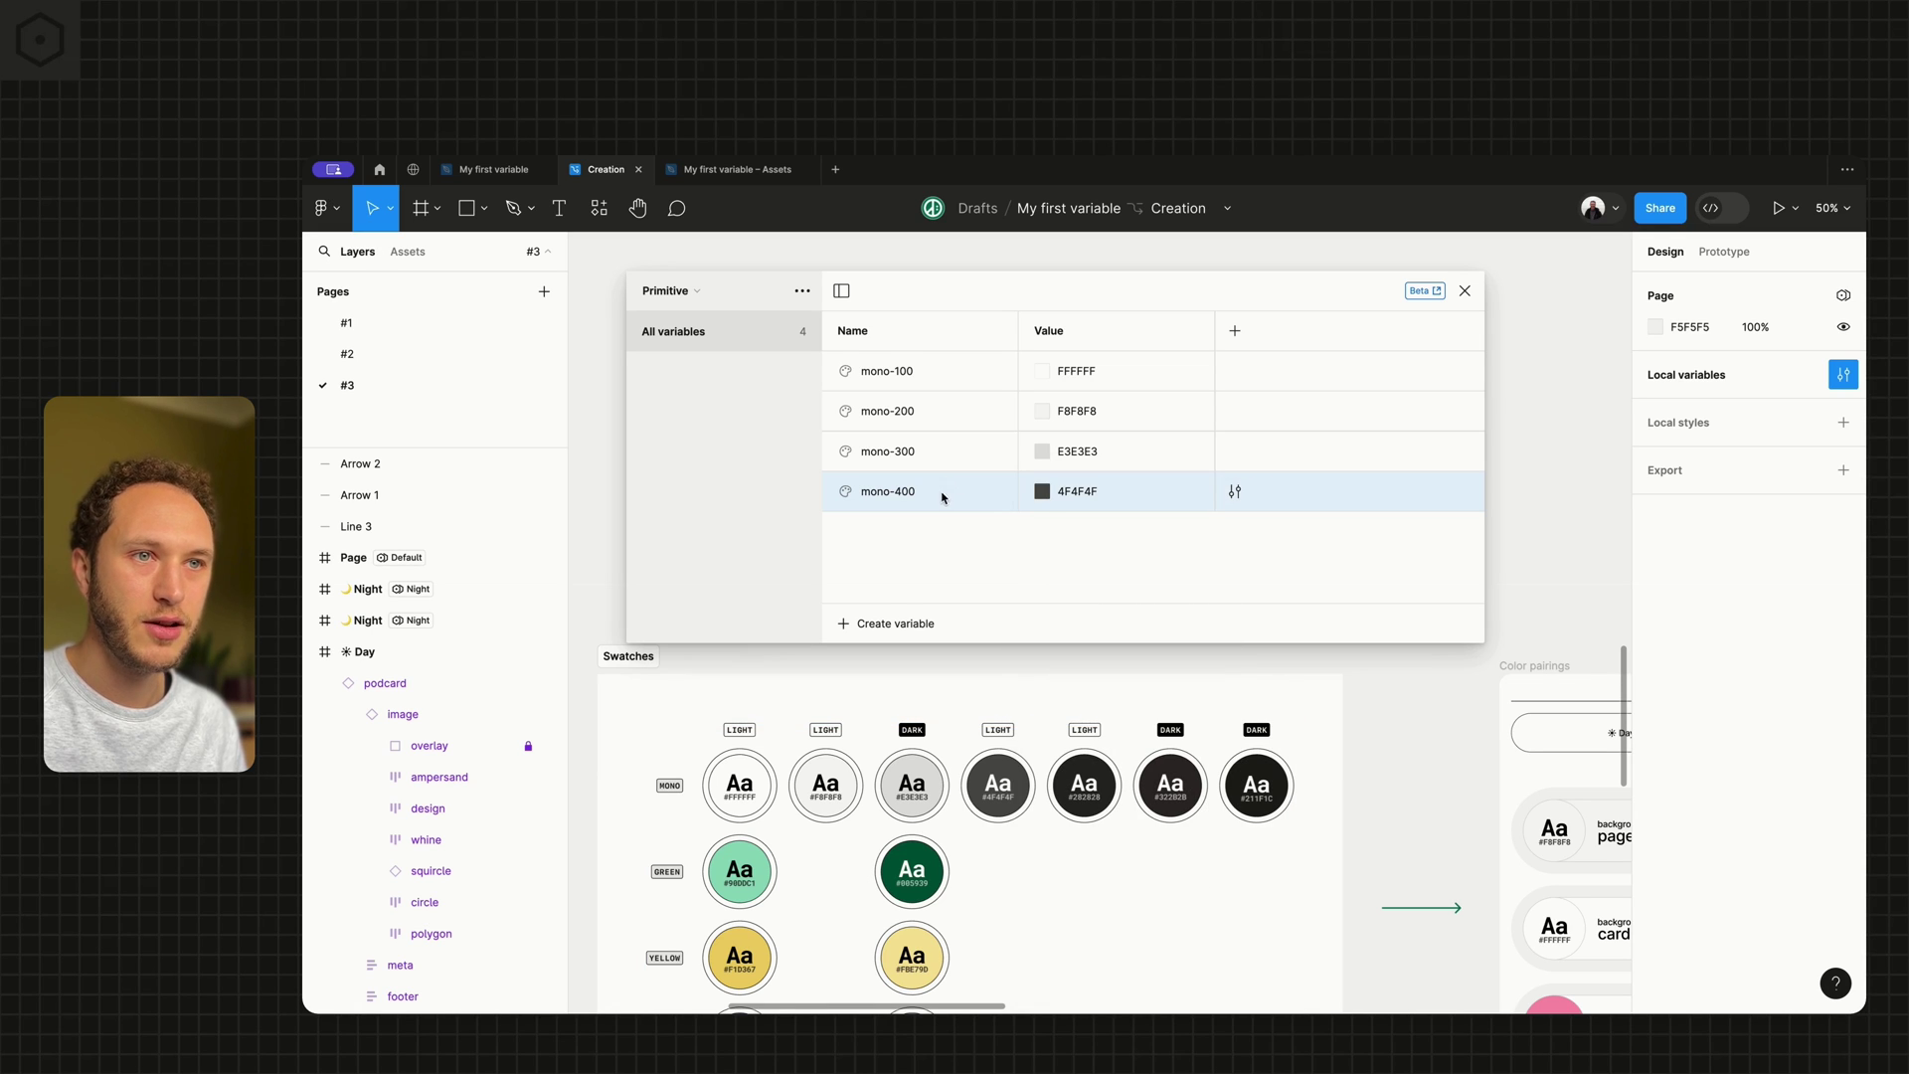
Duplicate mono-400 as mono-500 and sample the 322B2B swatch for it.
{"action": "key", "text": "ctrl+d"}
{"action": "left_click_drag", "start_coordinate": [893, 533], "coordinate": [972, 533]}
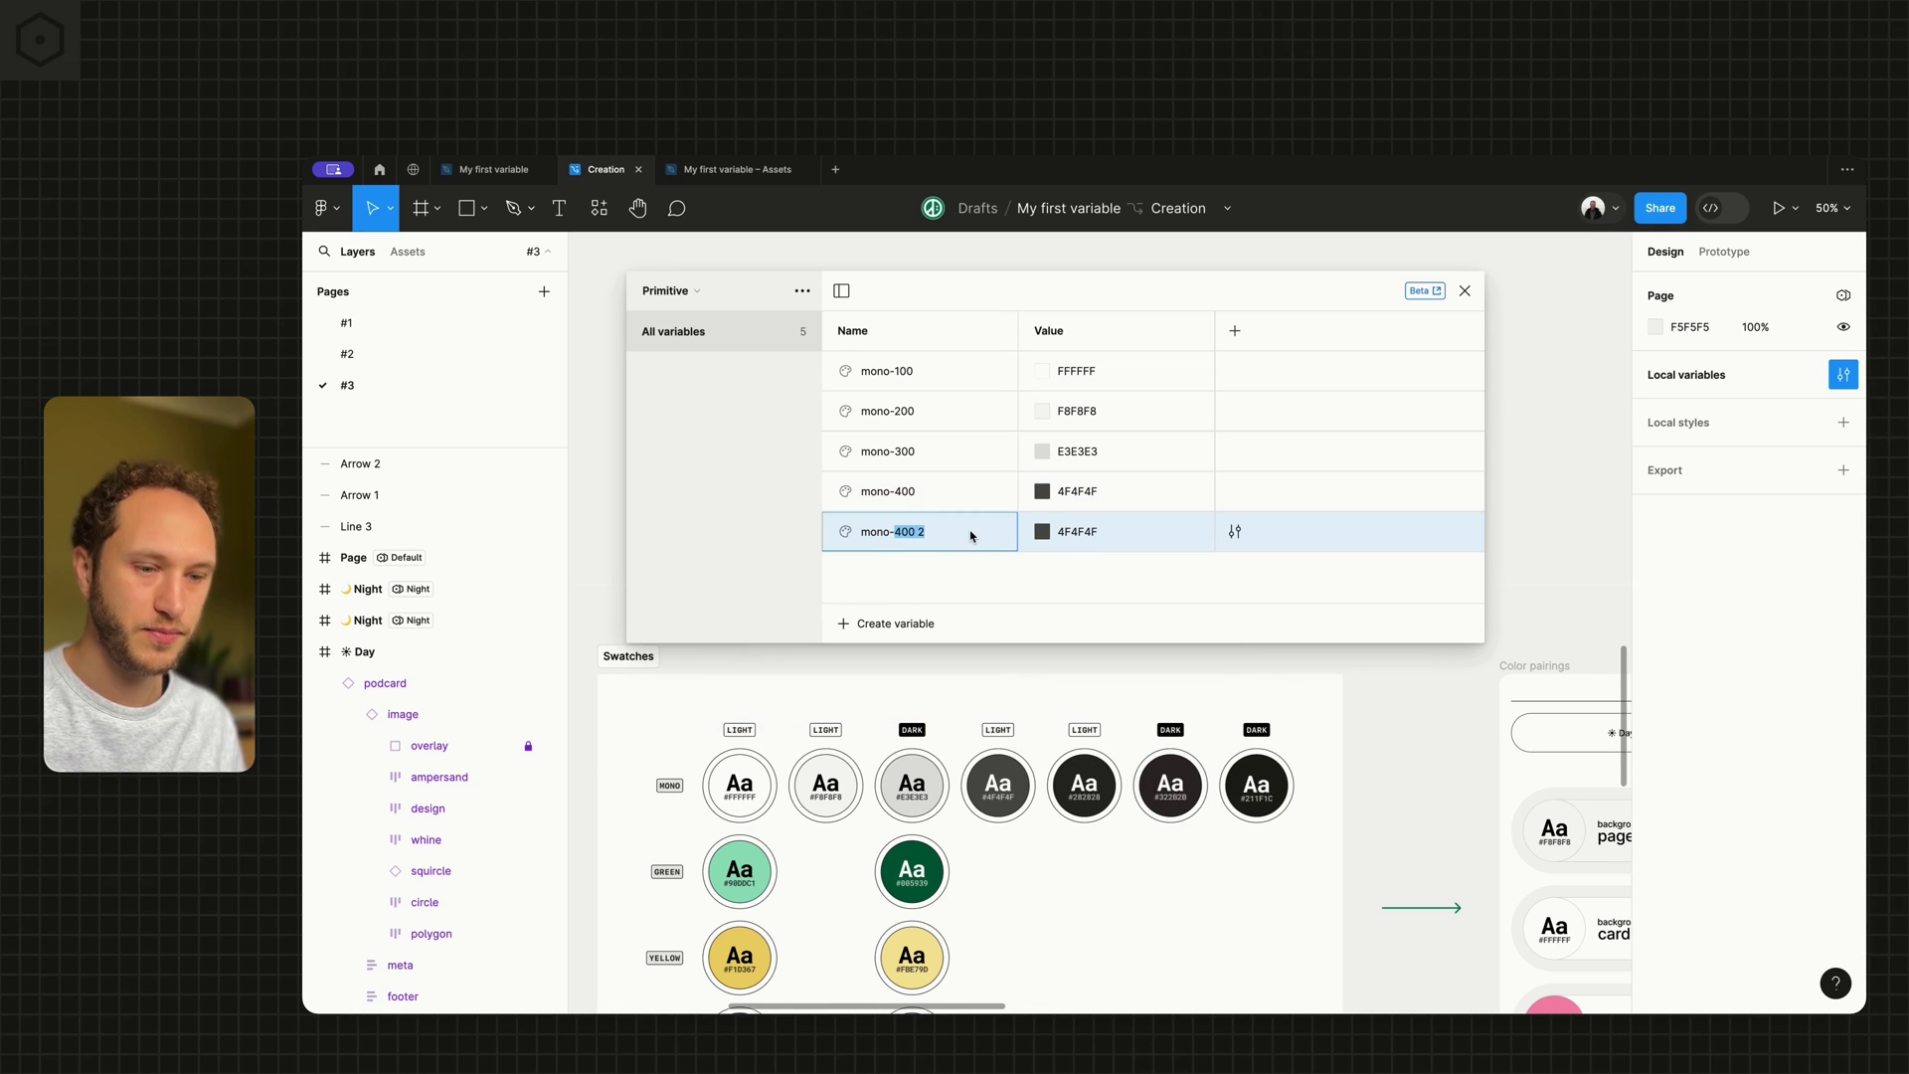
{"action": "type", "text": "500"}
{"action": "key", "text": "Return"}
{"action": "left_click", "coordinate": [1042, 532]}
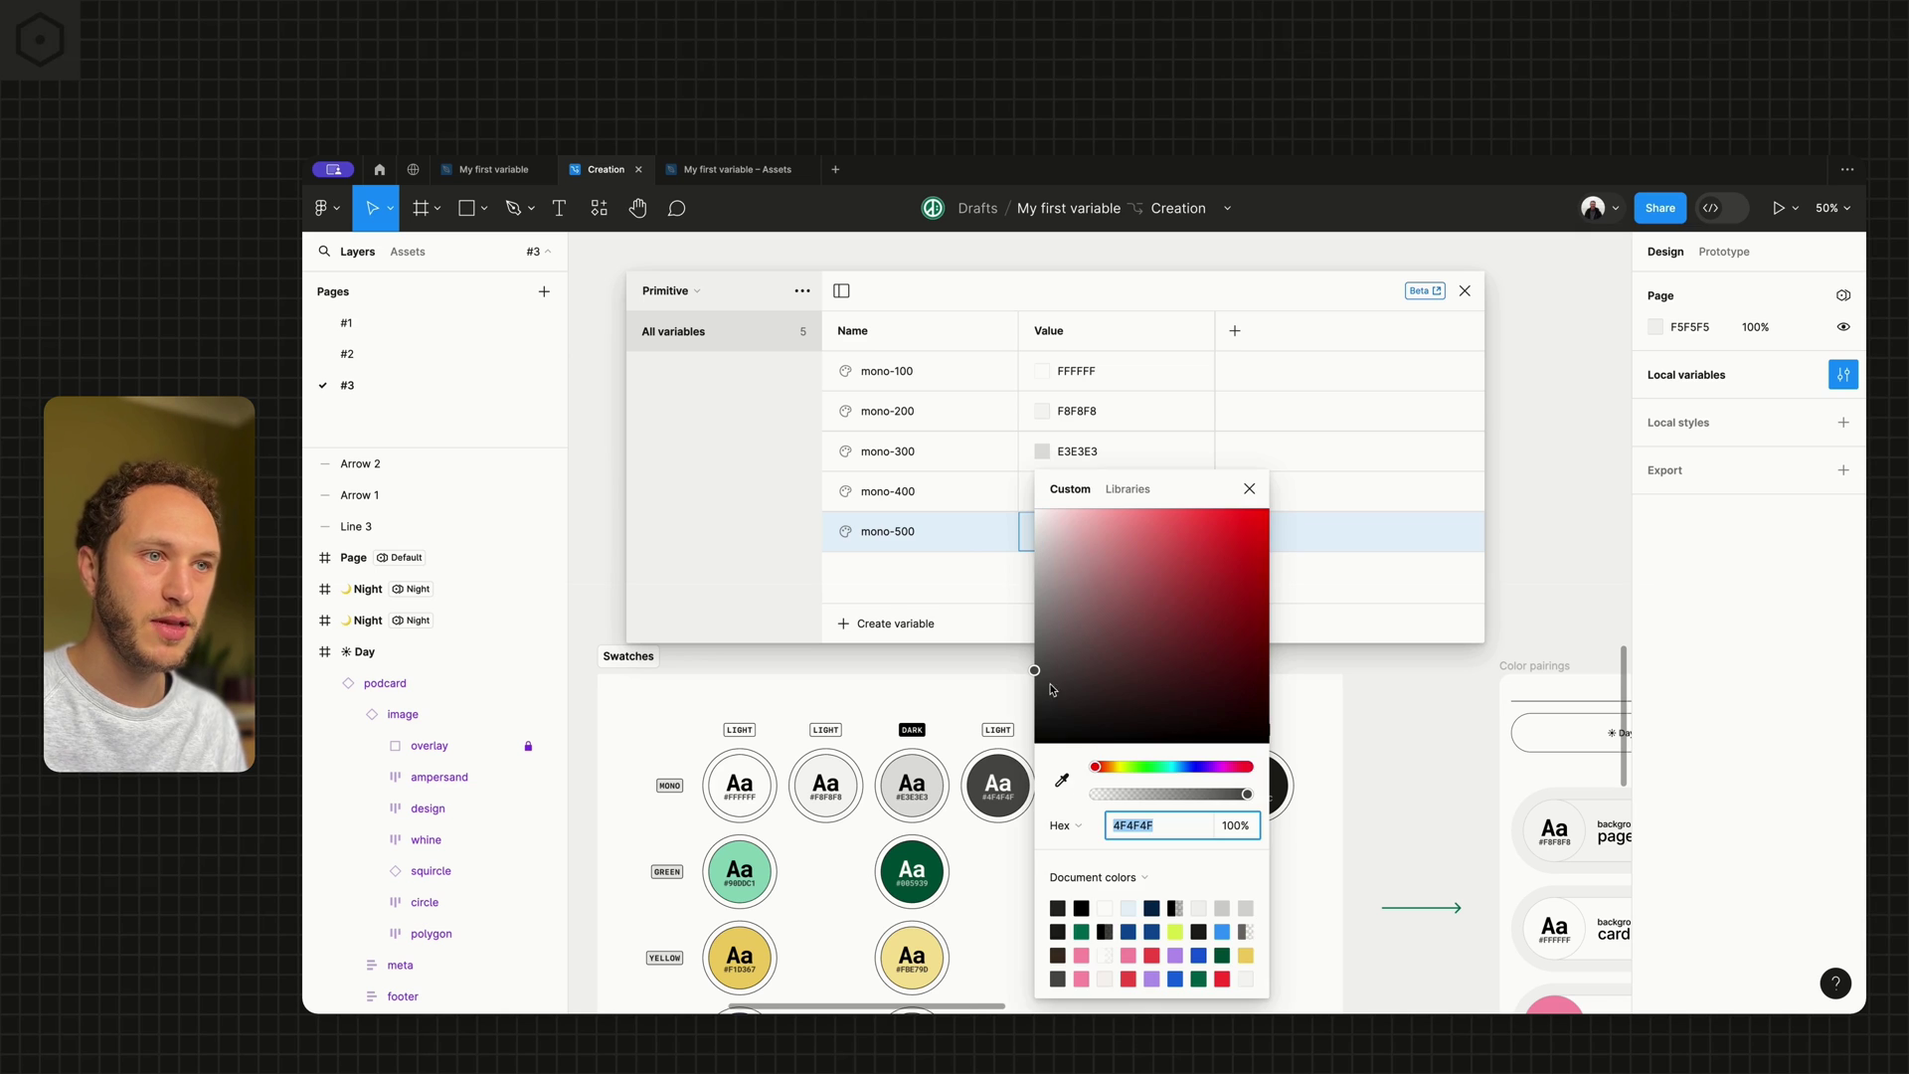
{"action": "left_click", "coordinate": [1061, 780]}
{"action": "scroll", "coordinate": [995, 796], "scroll_direction": "right", "scroll_amount": 3}
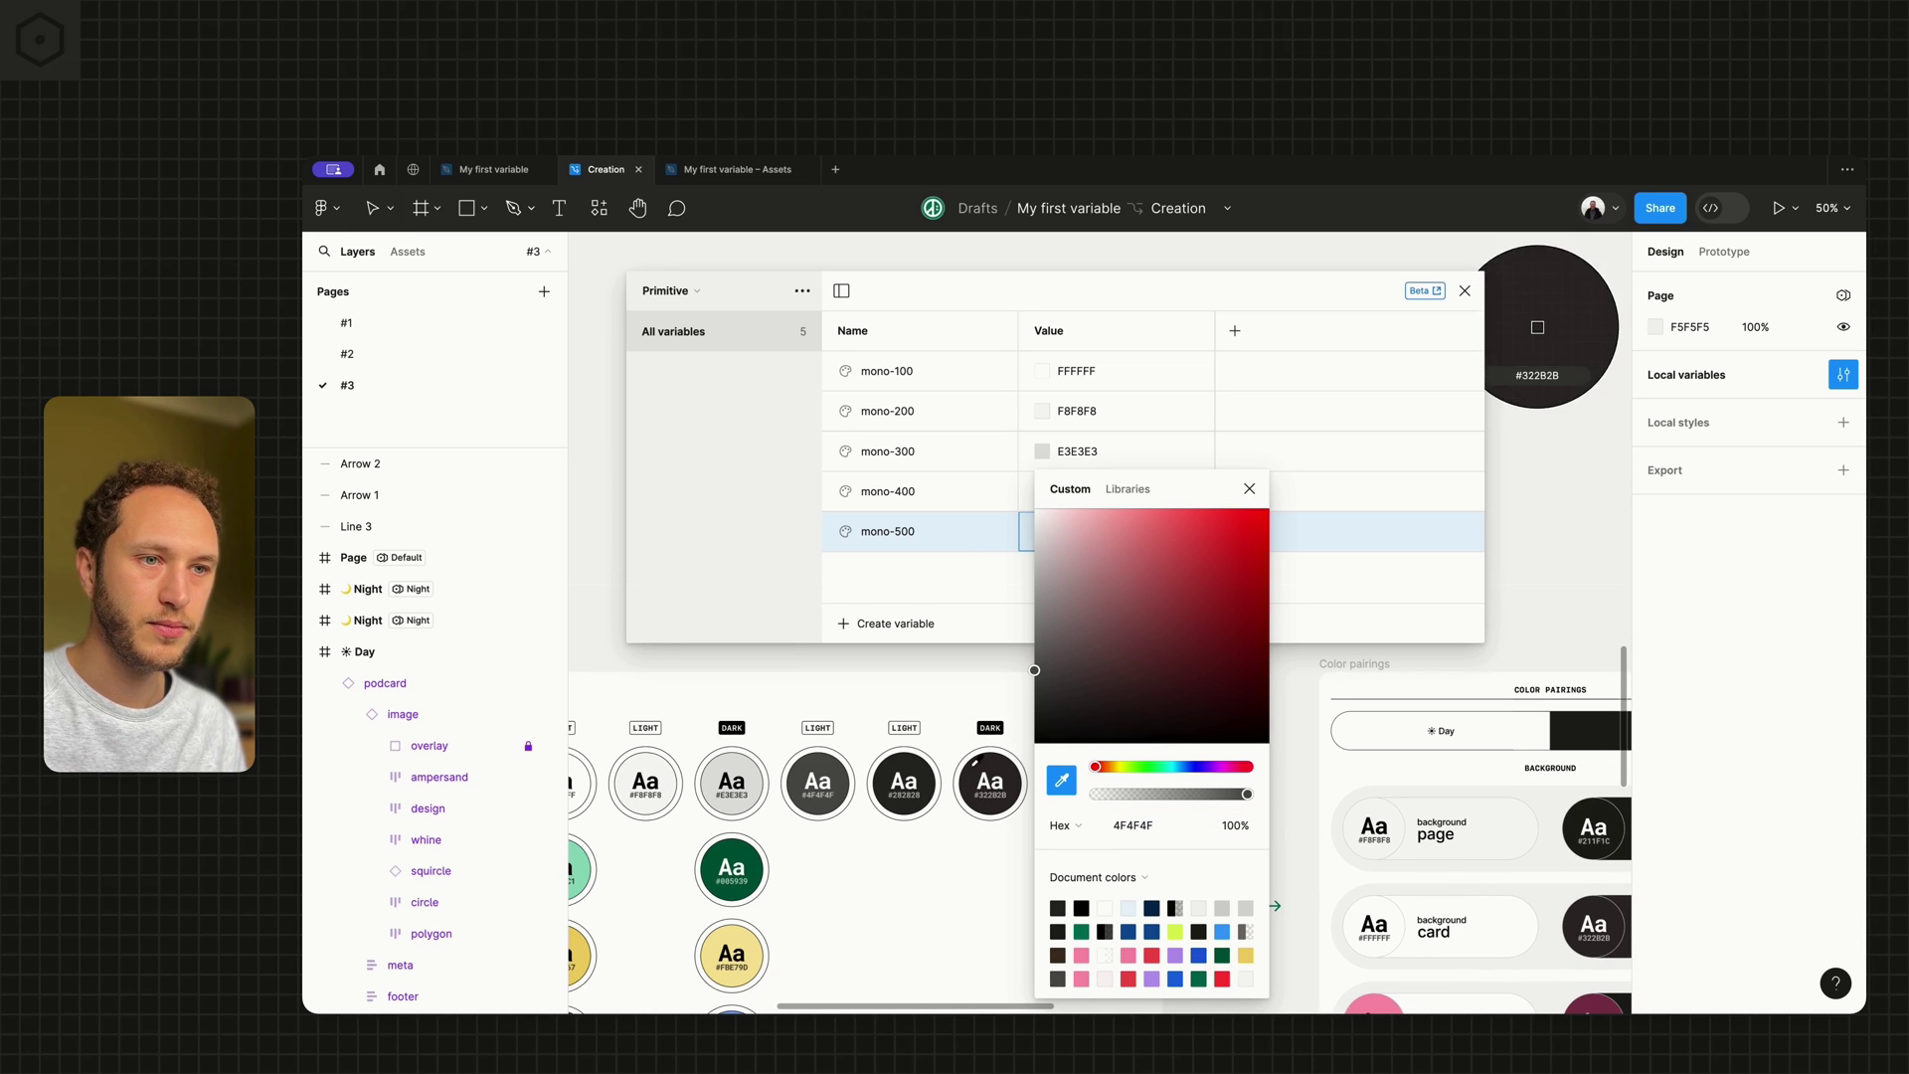
{"action": "left_click", "coordinate": [990, 785]}
{"action": "key", "text": "Escape"}
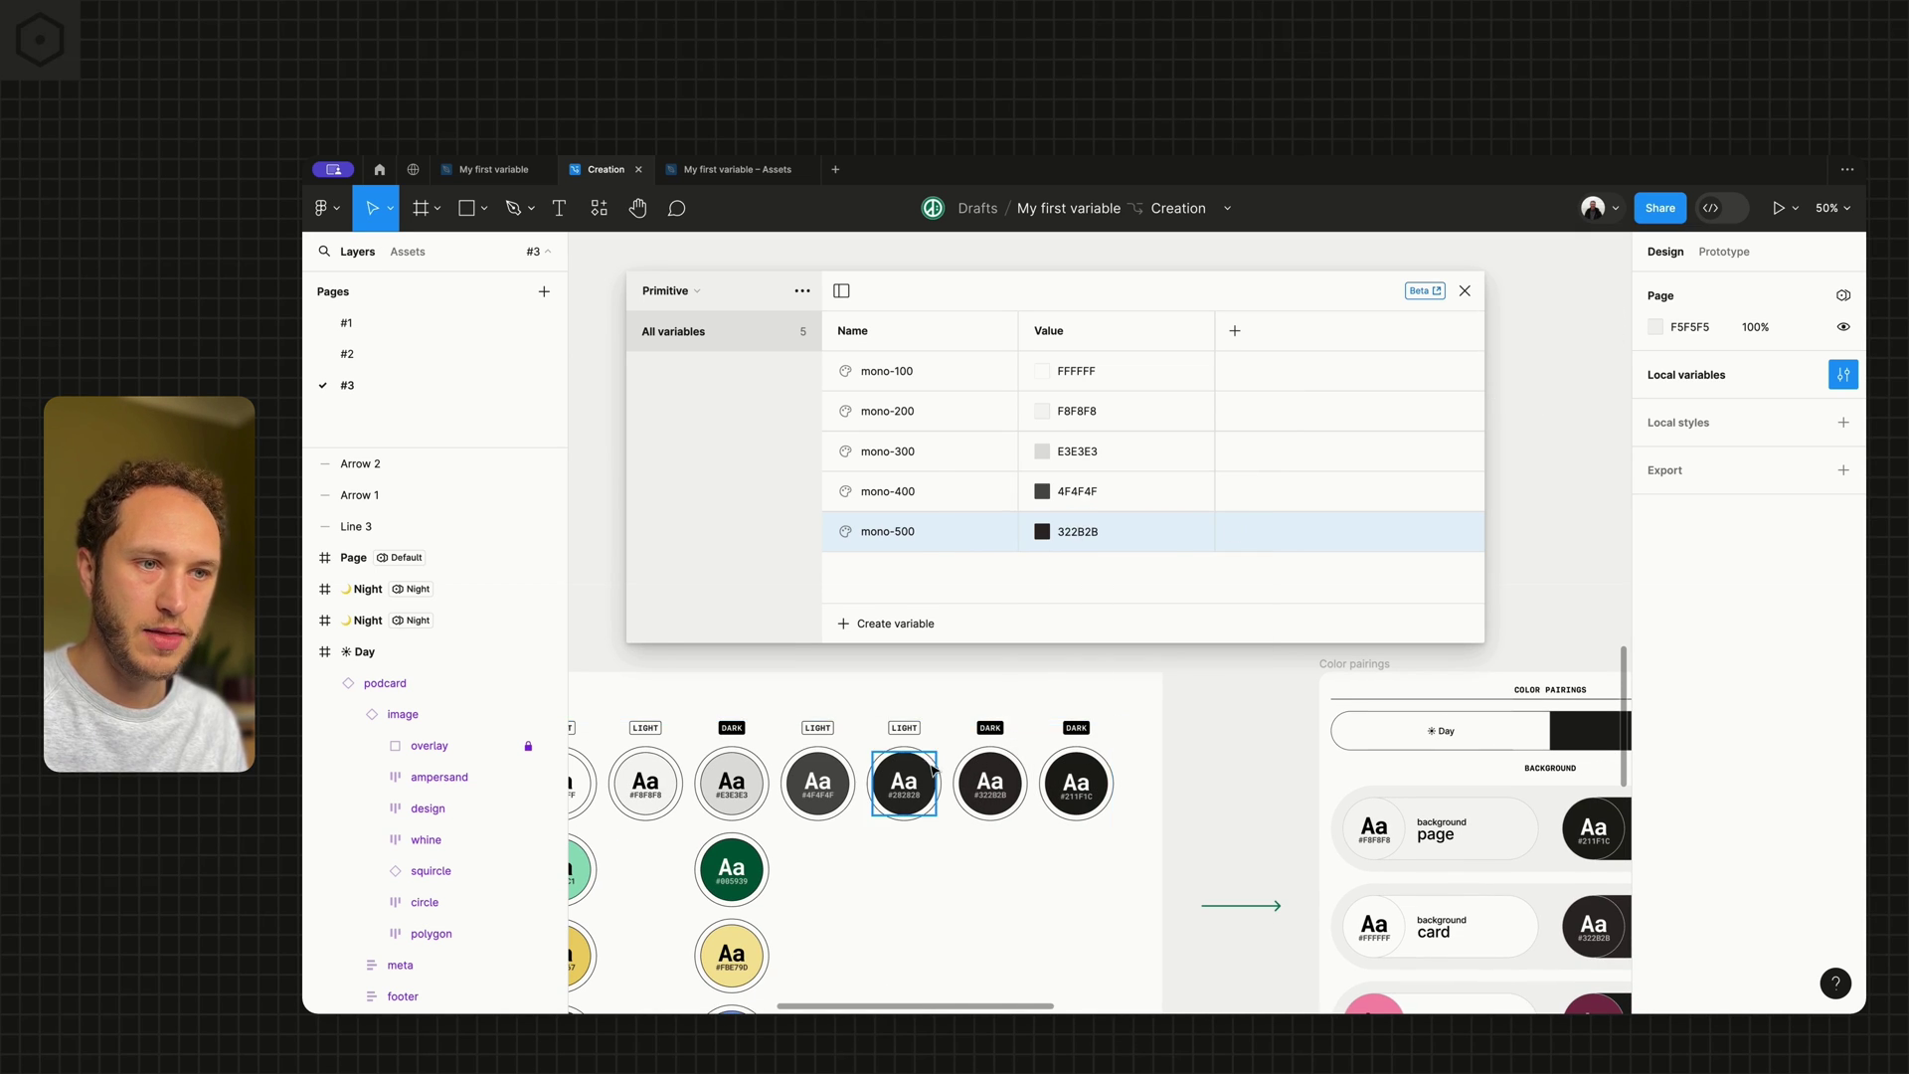
Re-sample mono-500's colour to the 282828 swatch.
{"action": "scroll", "coordinate": [935, 746], "scroll_direction": "up", "scroll_amount": 5}
{"action": "scroll", "coordinate": [931, 768], "scroll_direction": "up", "scroll_amount": 2}
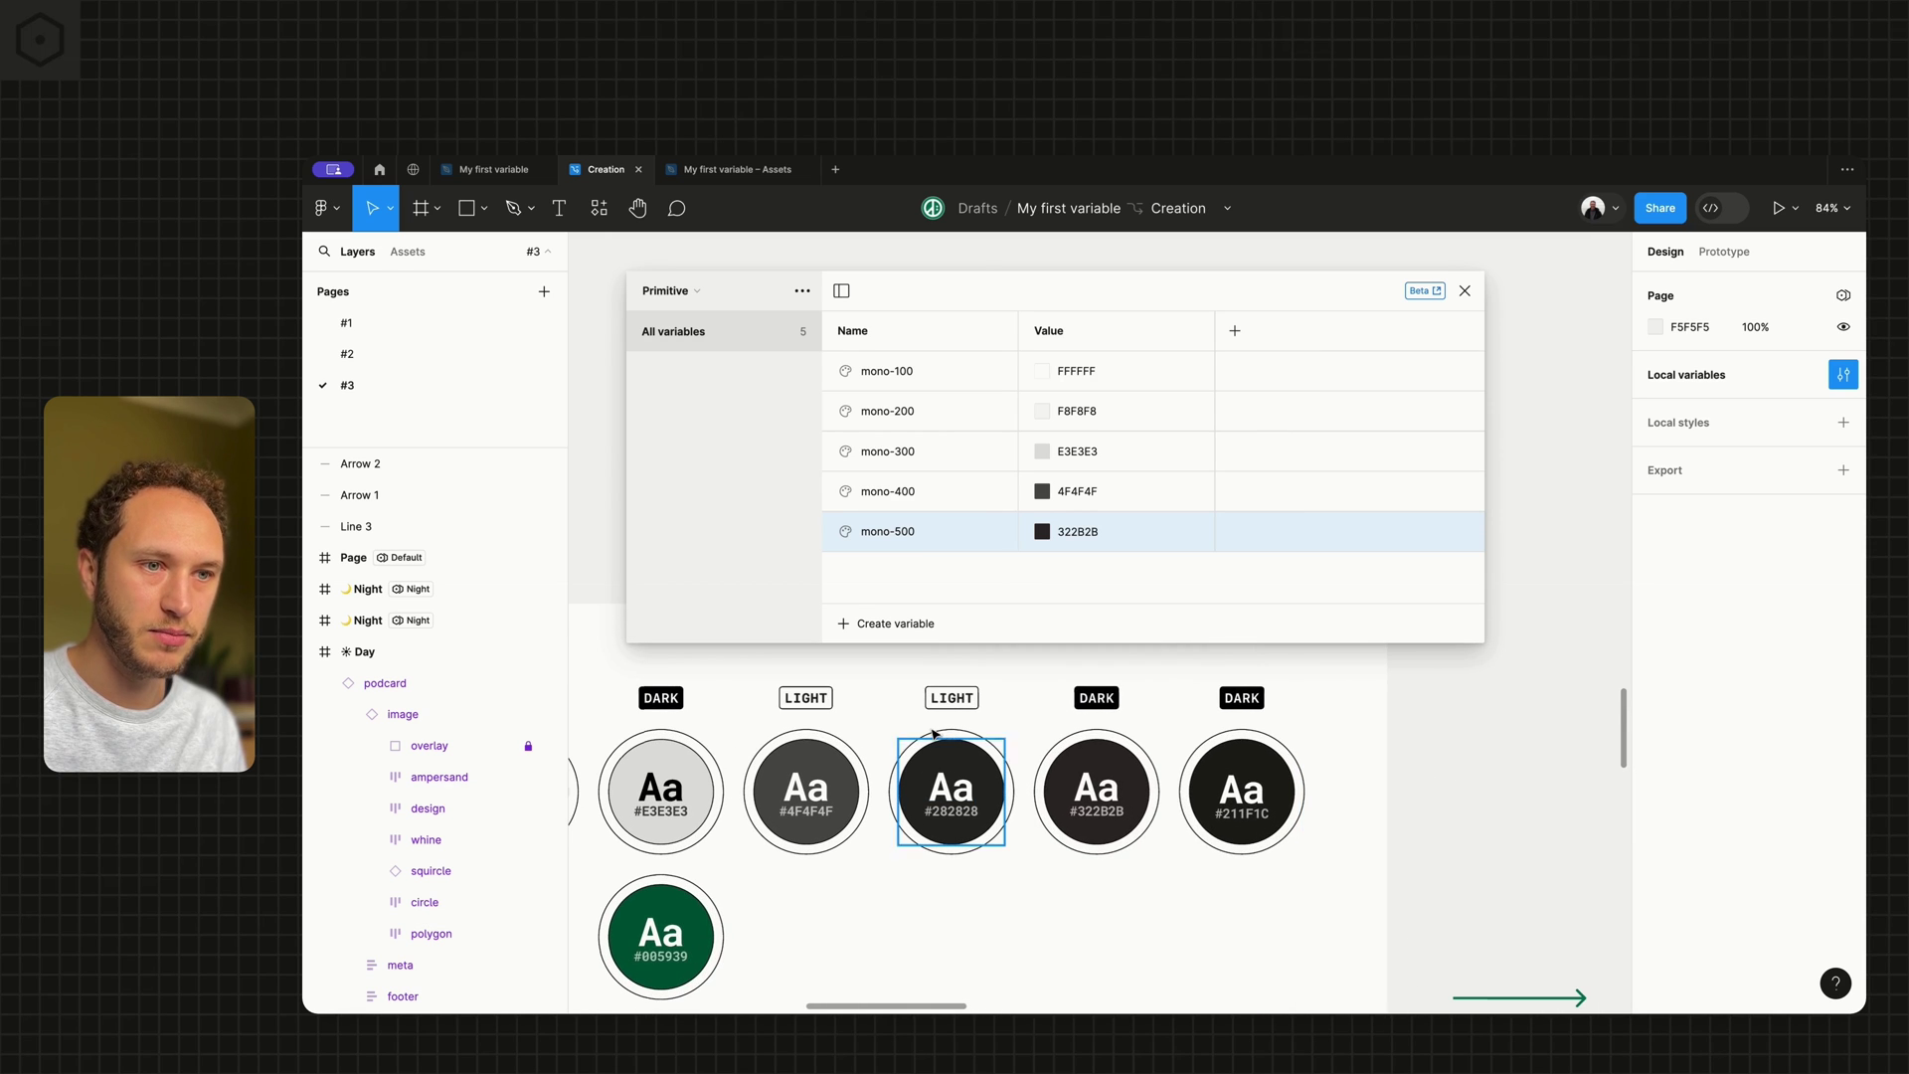
{"action": "left_click", "coordinate": [1042, 532]}
{"action": "left_click", "coordinate": [1058, 779]}
{"action": "left_click", "coordinate": [952, 795]}
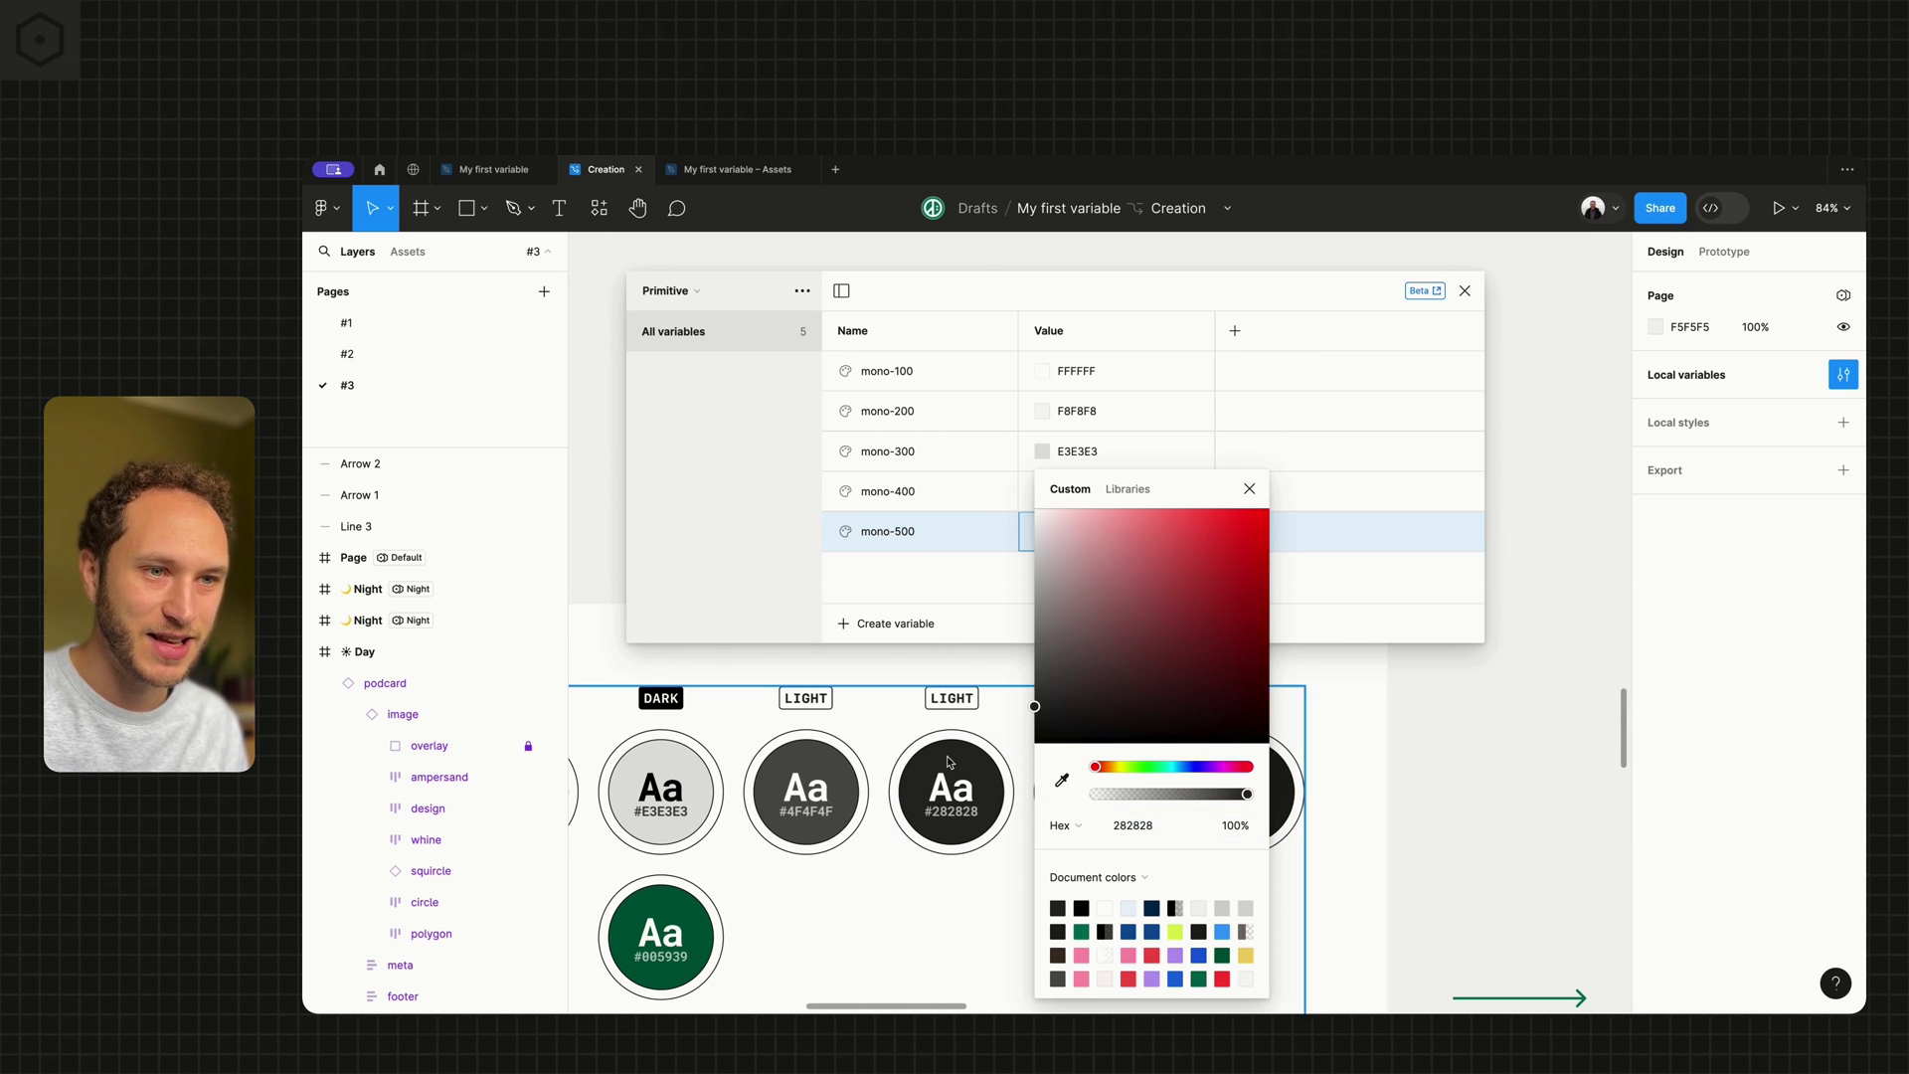
{"action": "left_click", "coordinate": [1249, 488]}
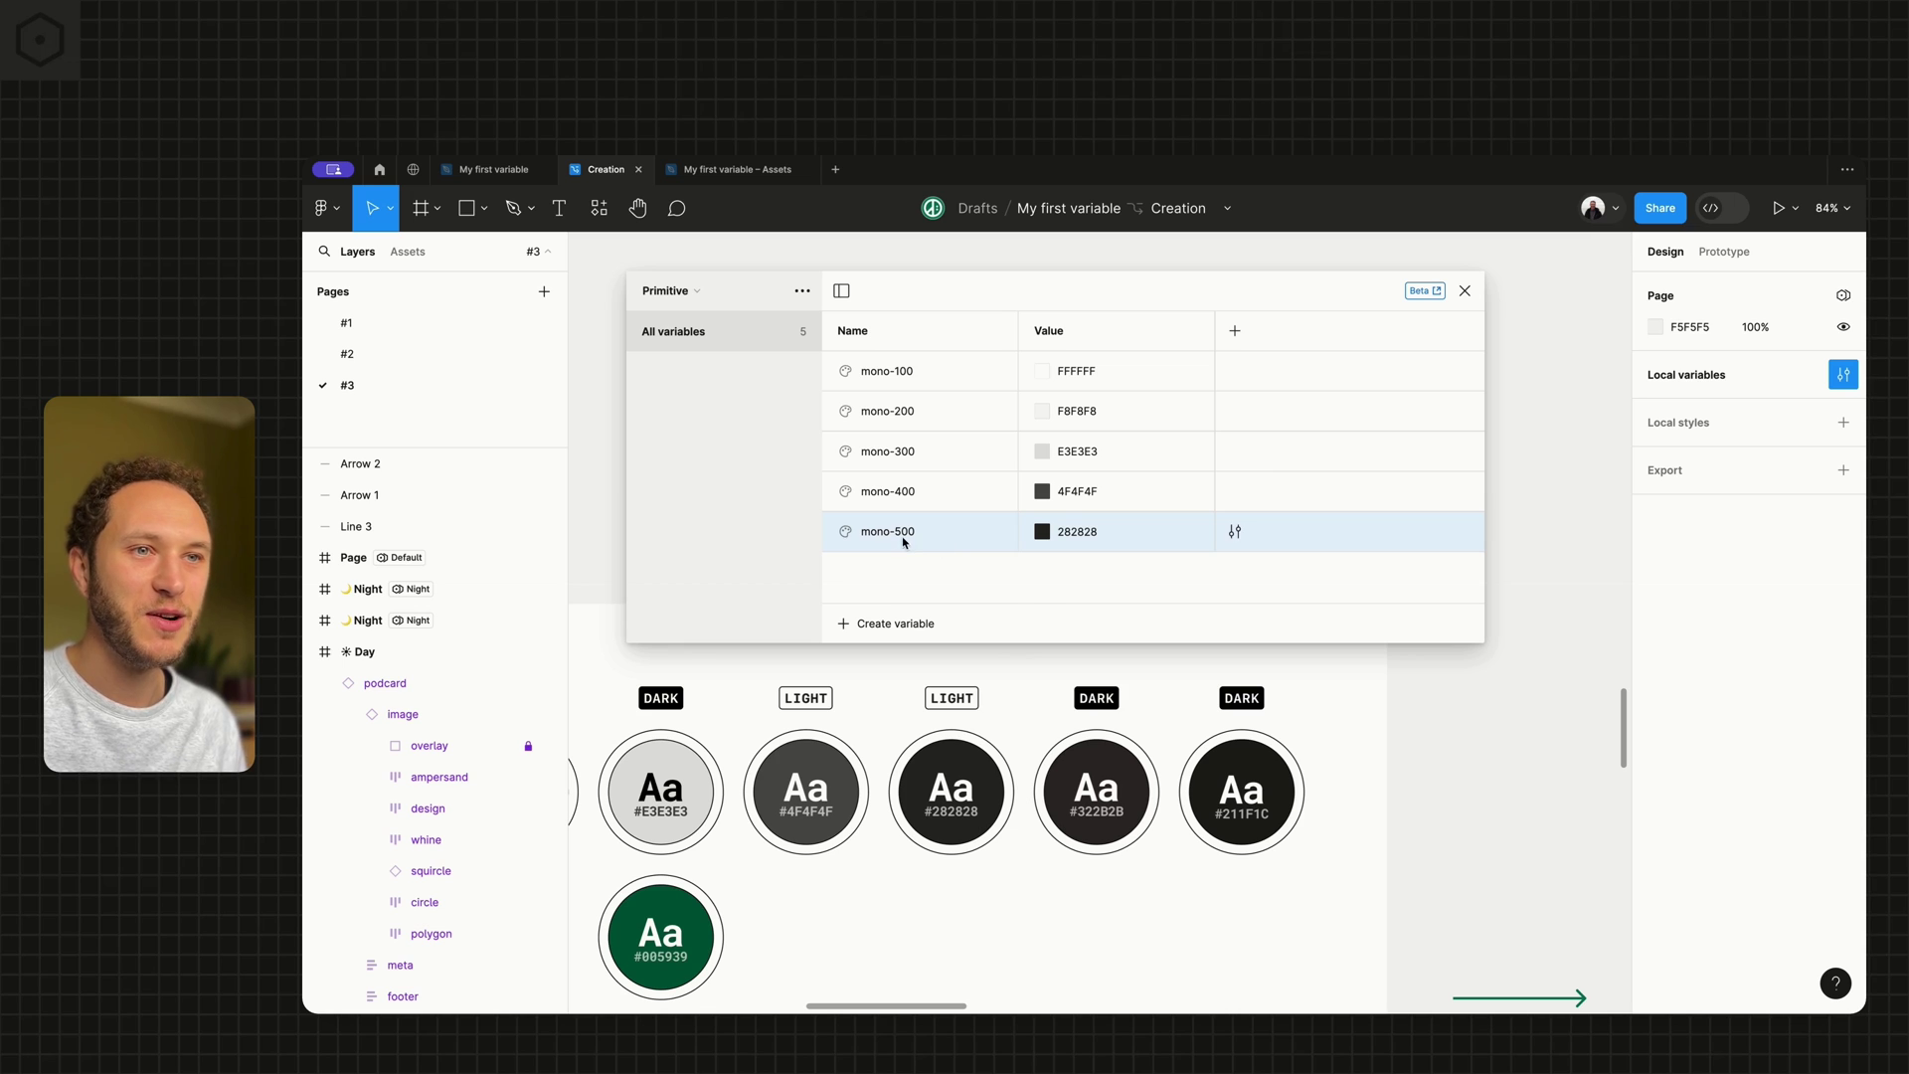
Duplicate mono-500 as mono-600 and begin sampling its colour from the swatches.
{"action": "key", "text": "ctrl+d"}
{"action": "left_click_drag", "start_coordinate": [894, 572], "coordinate": [972, 581]}
{"action": "type", "text": "600"}
{"action": "key", "text": "Return"}
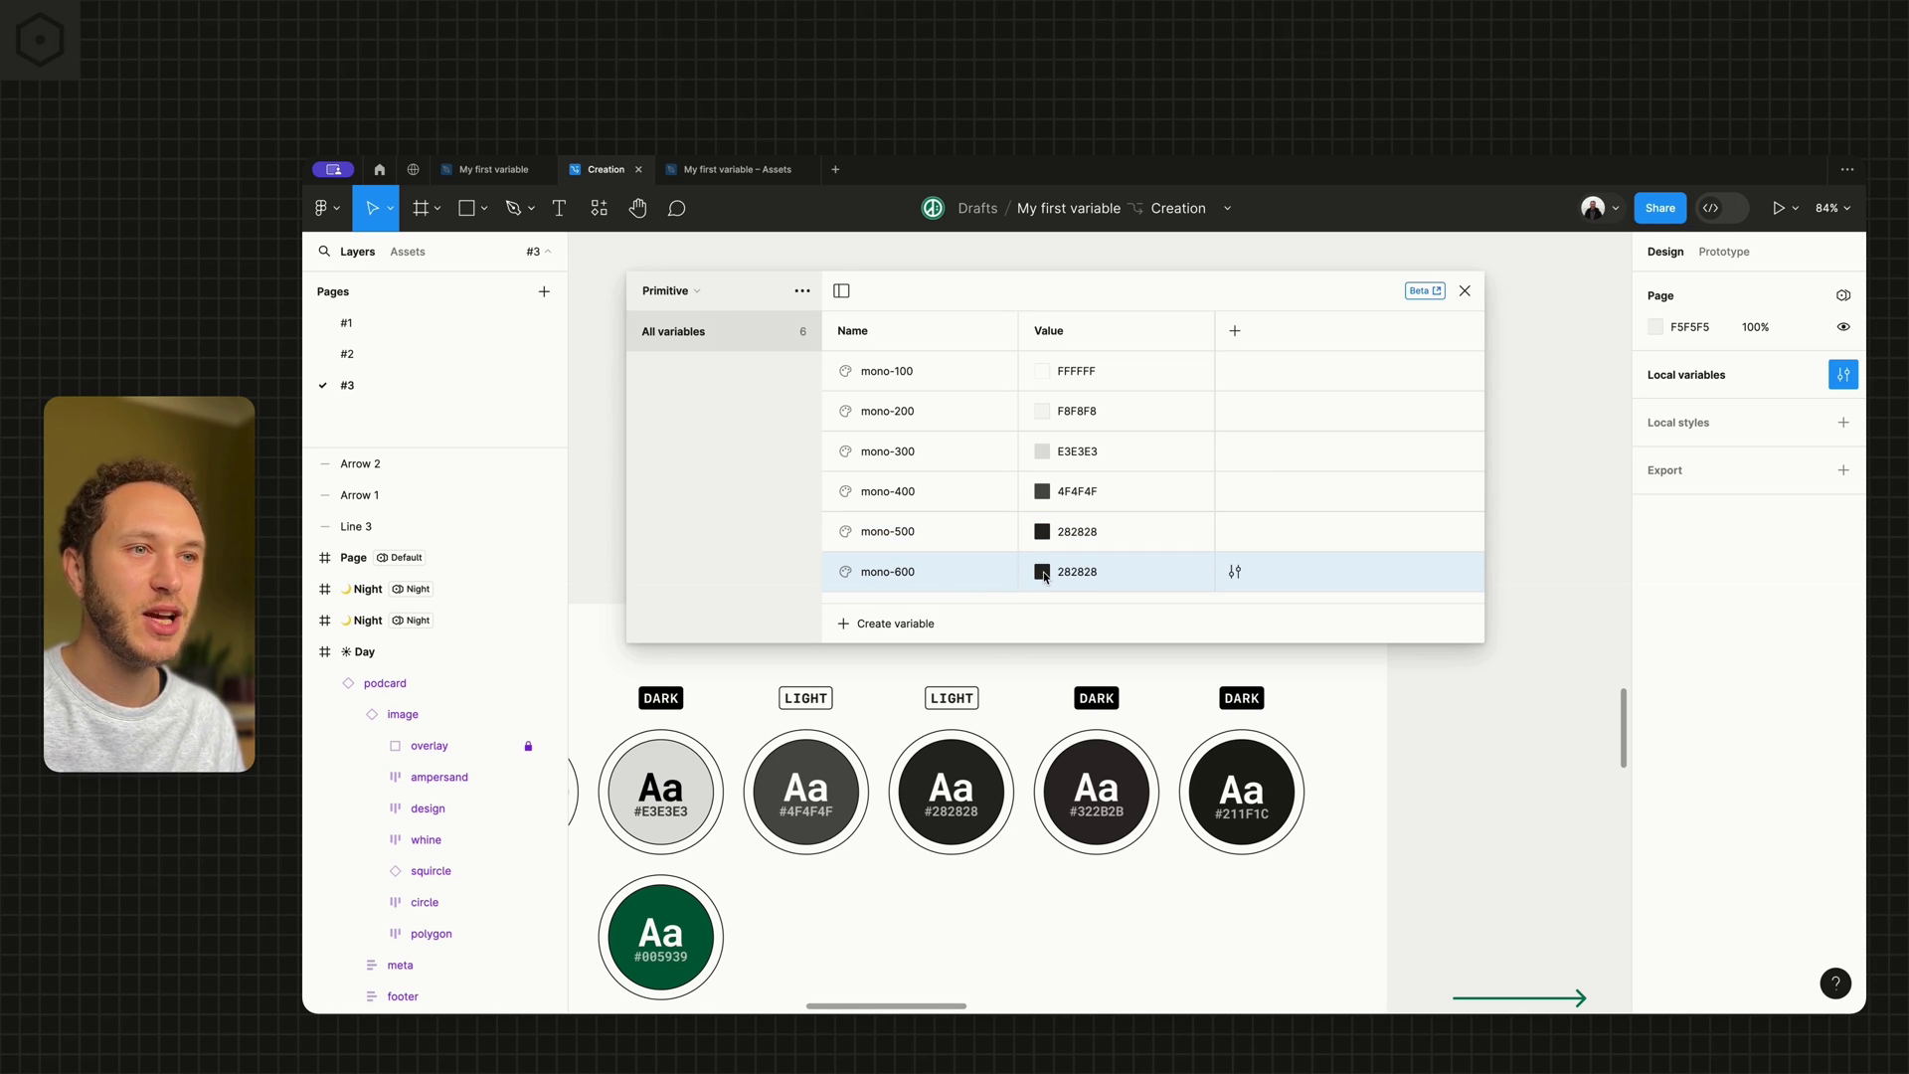
{"action": "left_click", "coordinate": [1042, 573]}
{"action": "left_click", "coordinate": [1058, 777]}
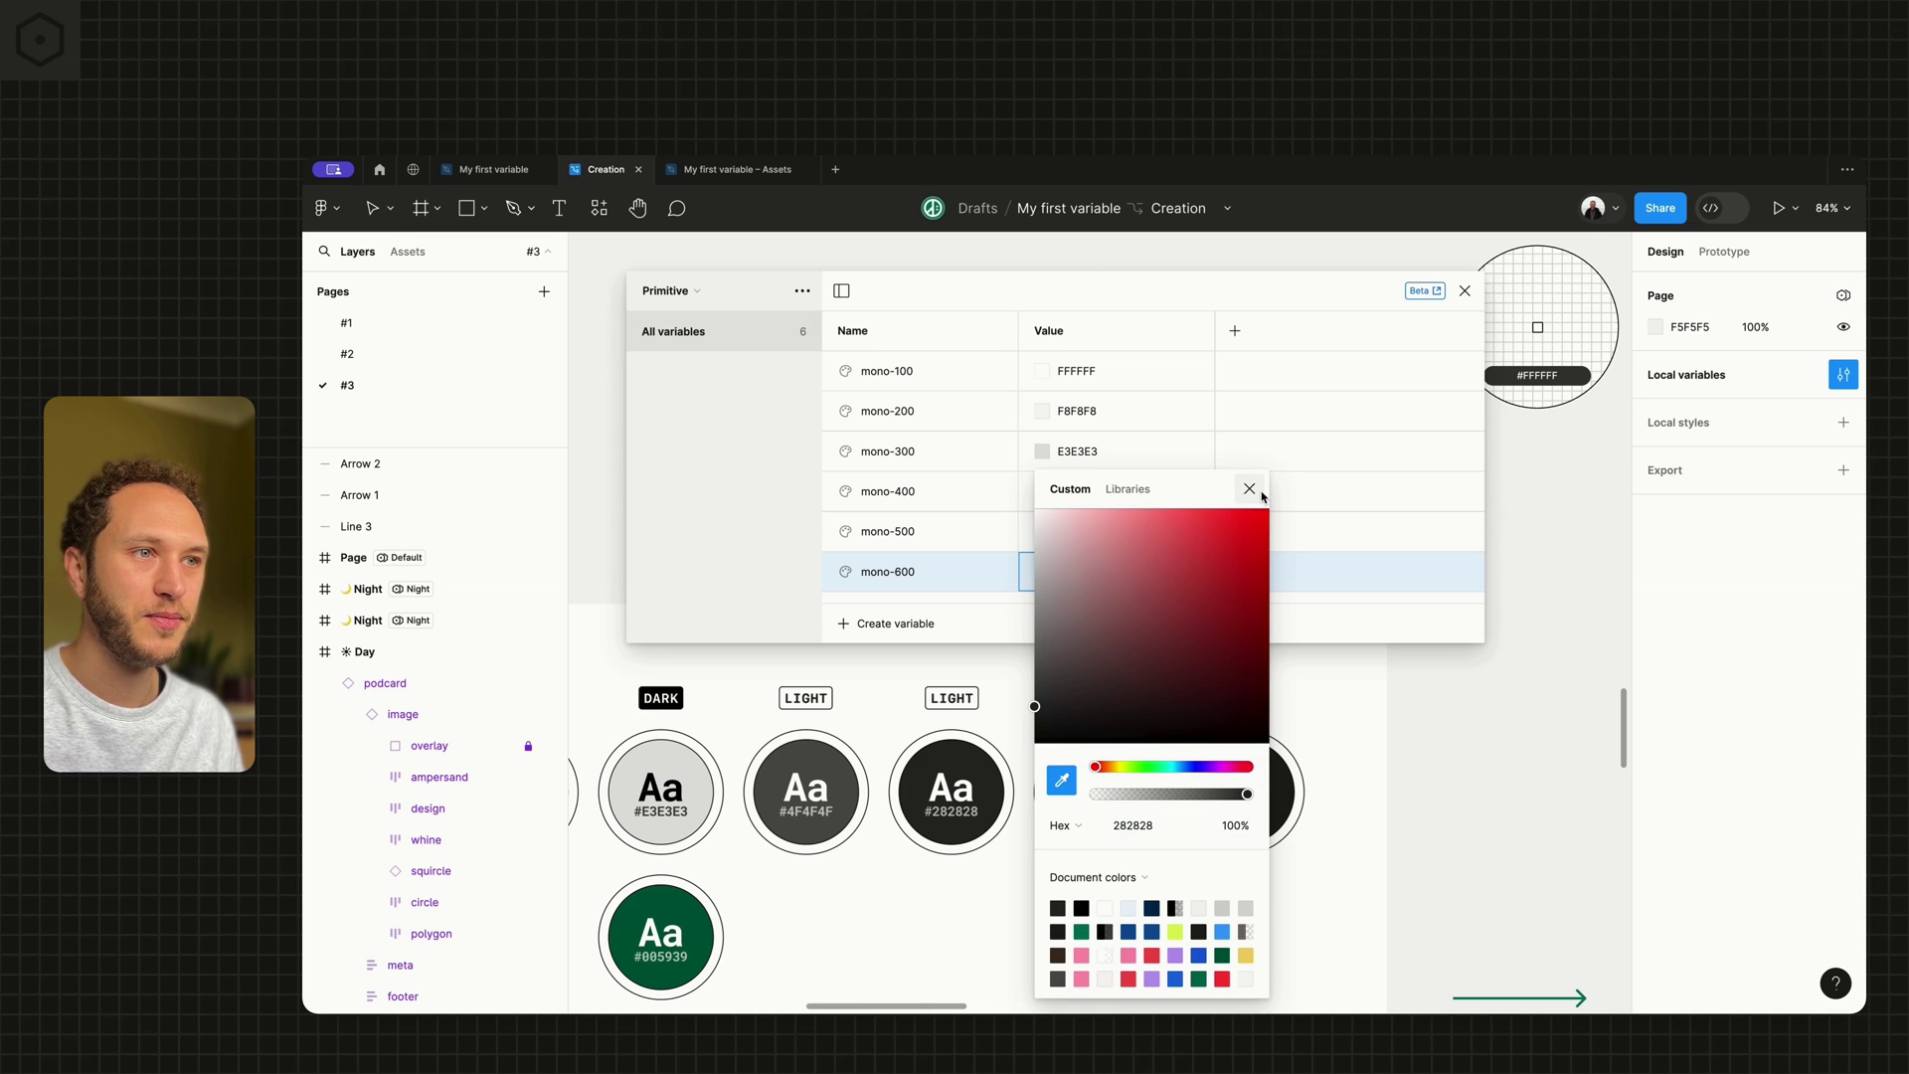
{"action": "scroll", "coordinate": [908, 785], "scroll_direction": "right", "scroll_amount": 3}
Set mono-600 to 322B2B and duplicate it as mono-700.
{"action": "left_click", "coordinate": [908, 786]}
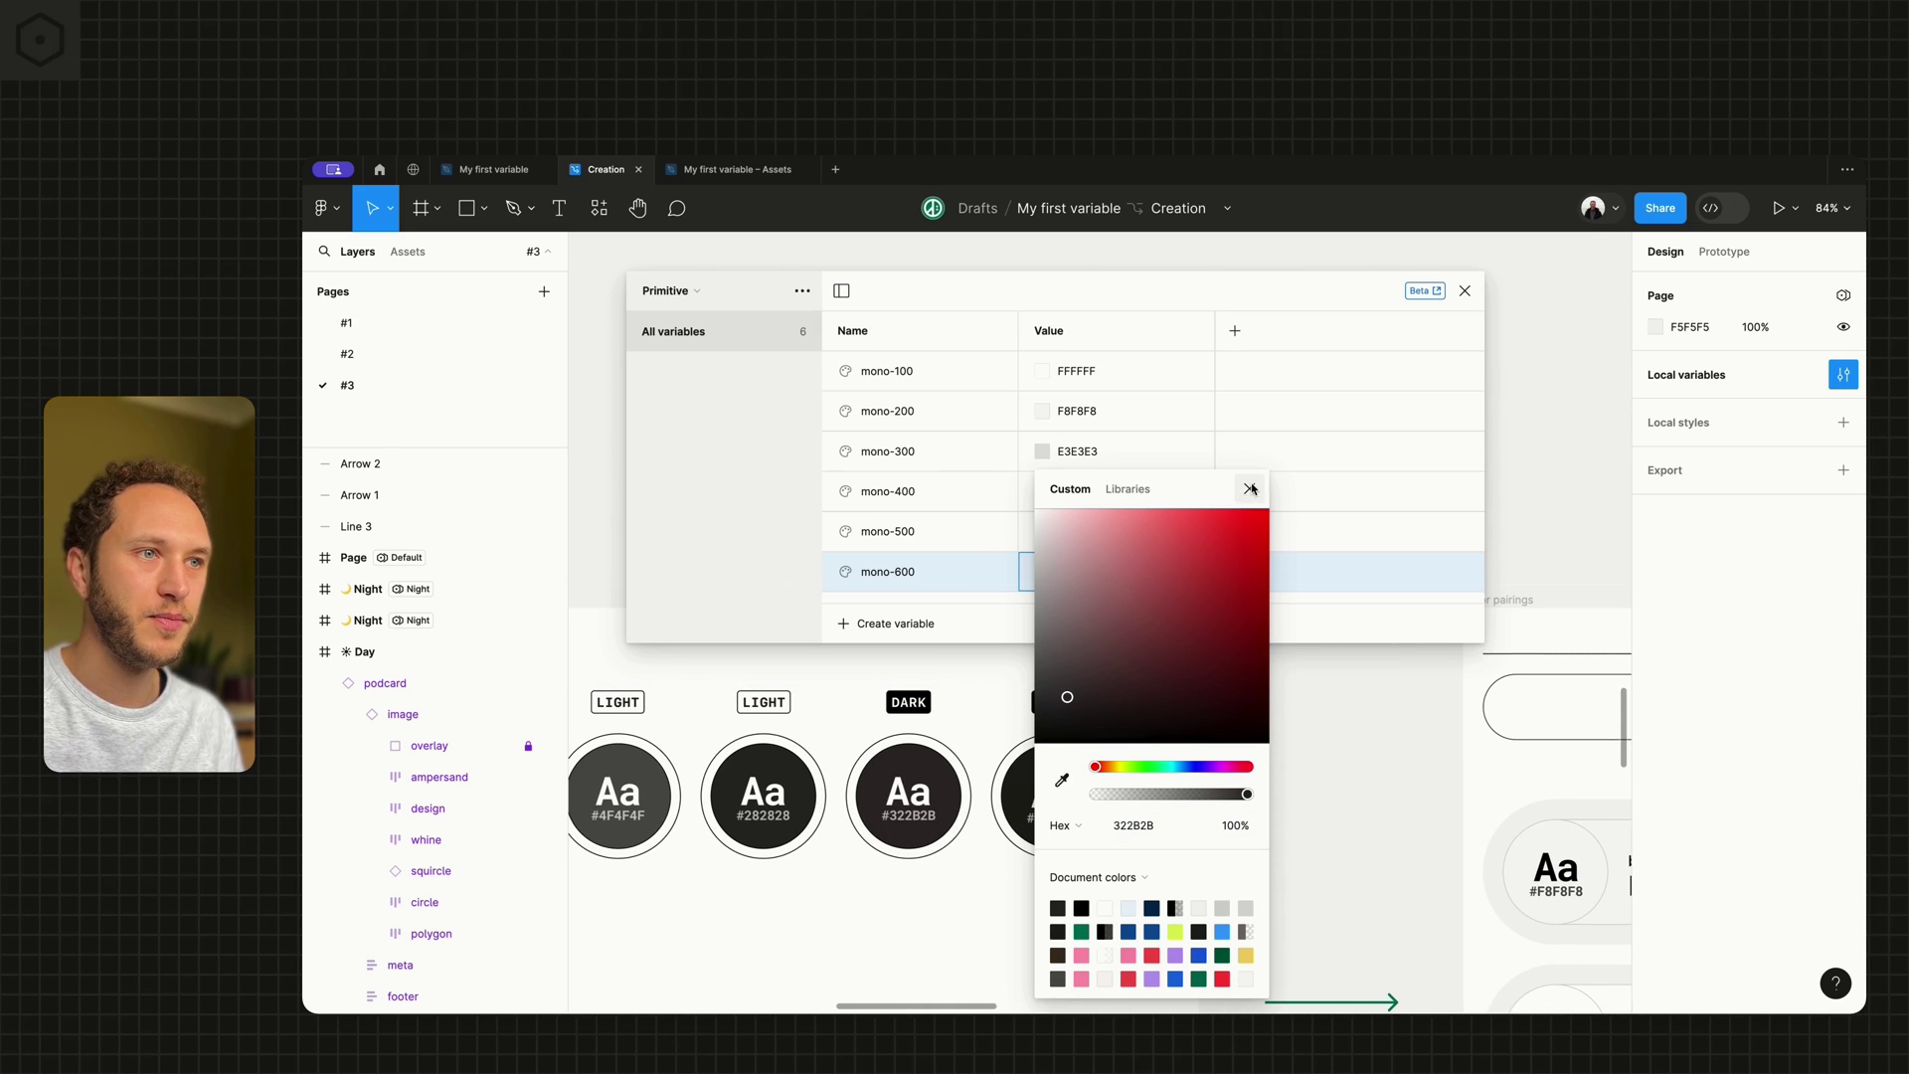
{"action": "left_click", "coordinate": [1250, 488]}
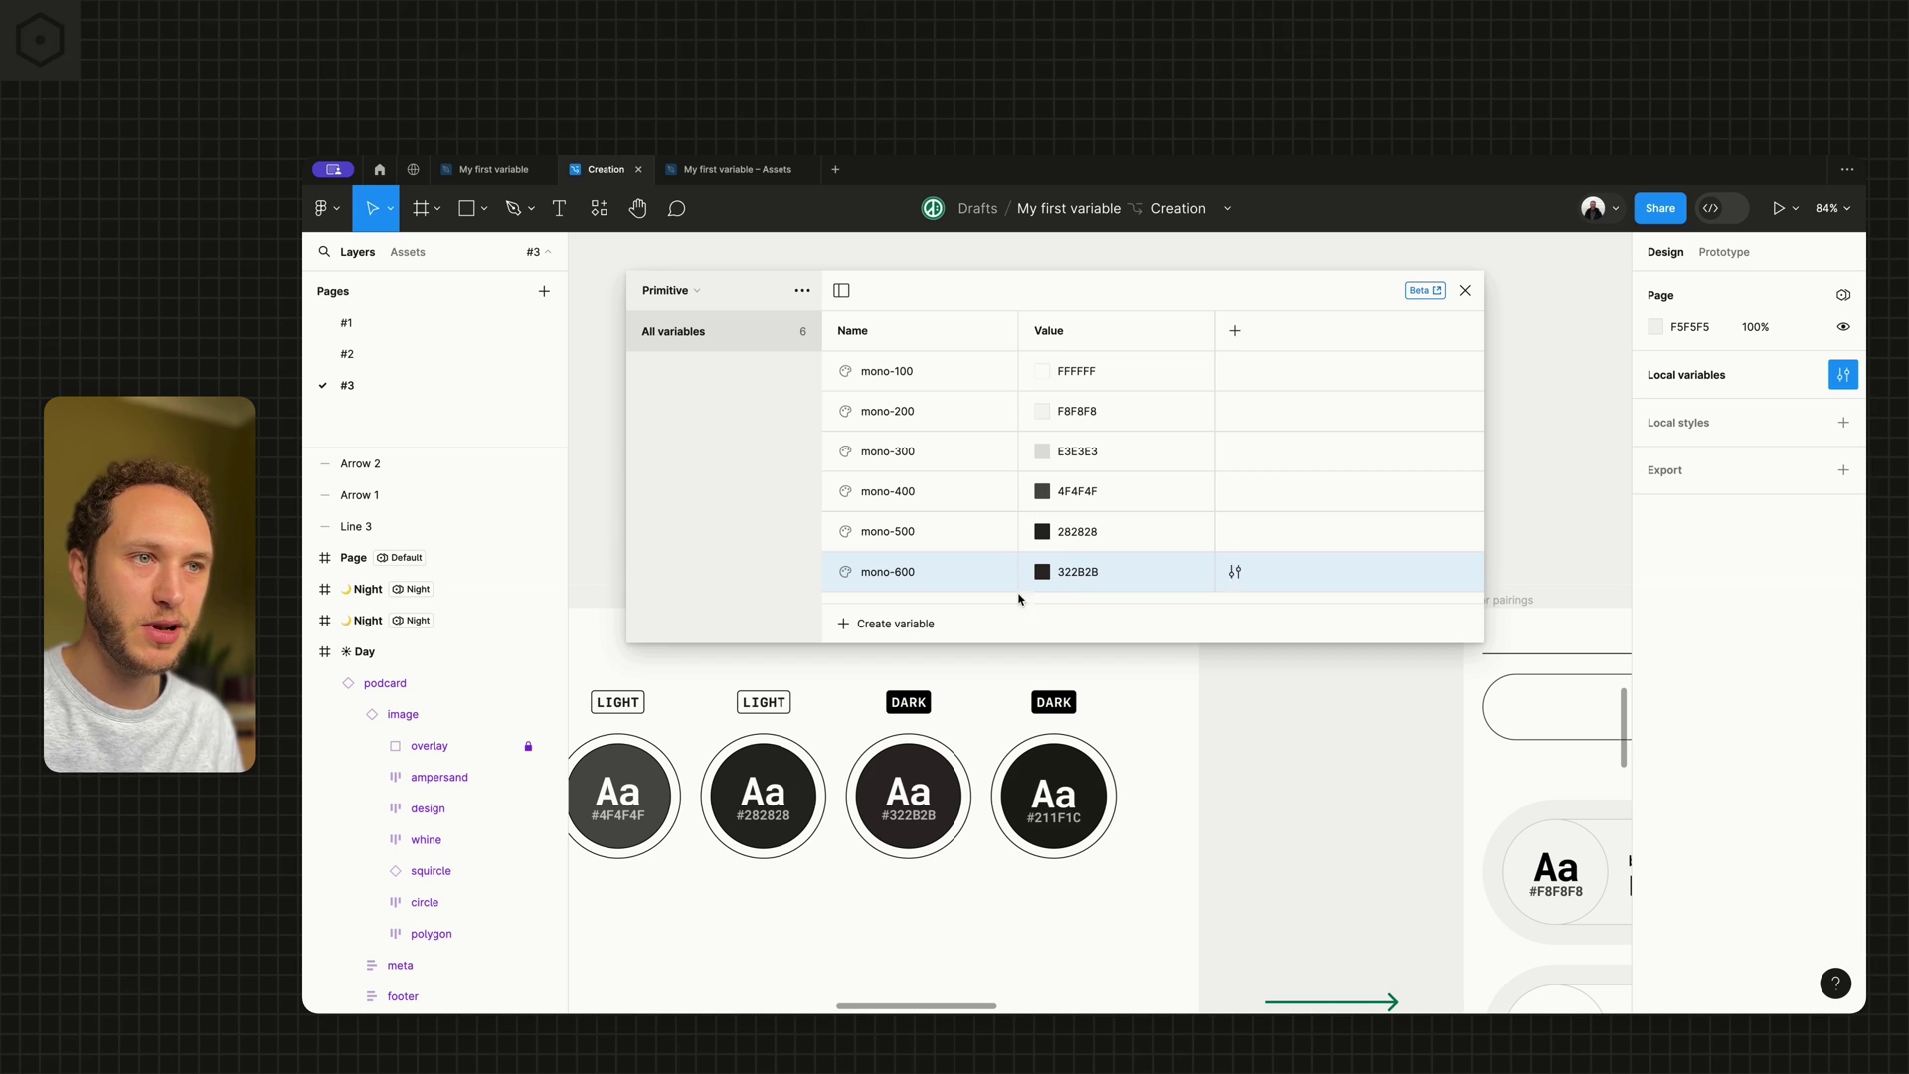
{"action": "key", "text": "ctrl+d"}
{"action": "left_click_drag", "start_coordinate": [893, 588], "coordinate": [973, 598]}
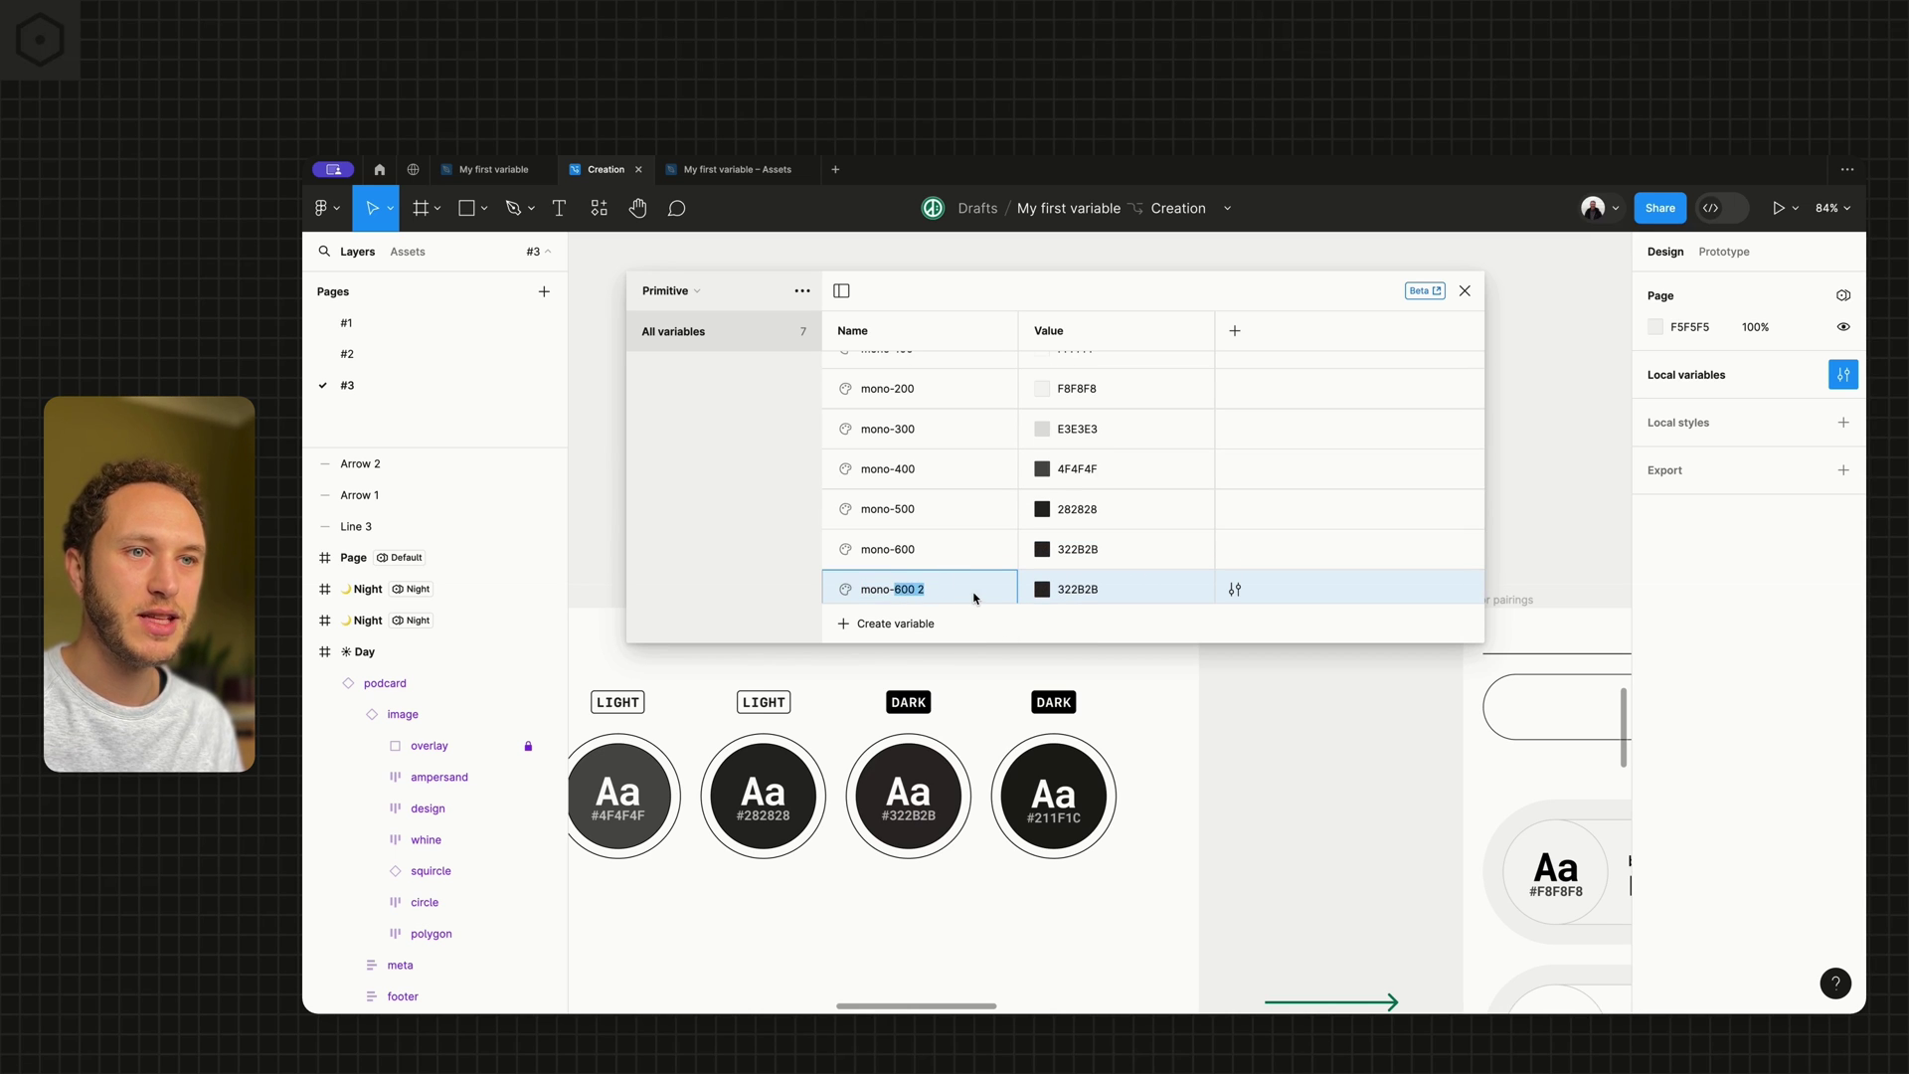
{"action": "type", "text": "700"}
{"action": "key", "text": "Return"}
Give mono-700 the 211F1C colour sampled from the swatch.
{"action": "left_click", "coordinate": [1042, 587]}
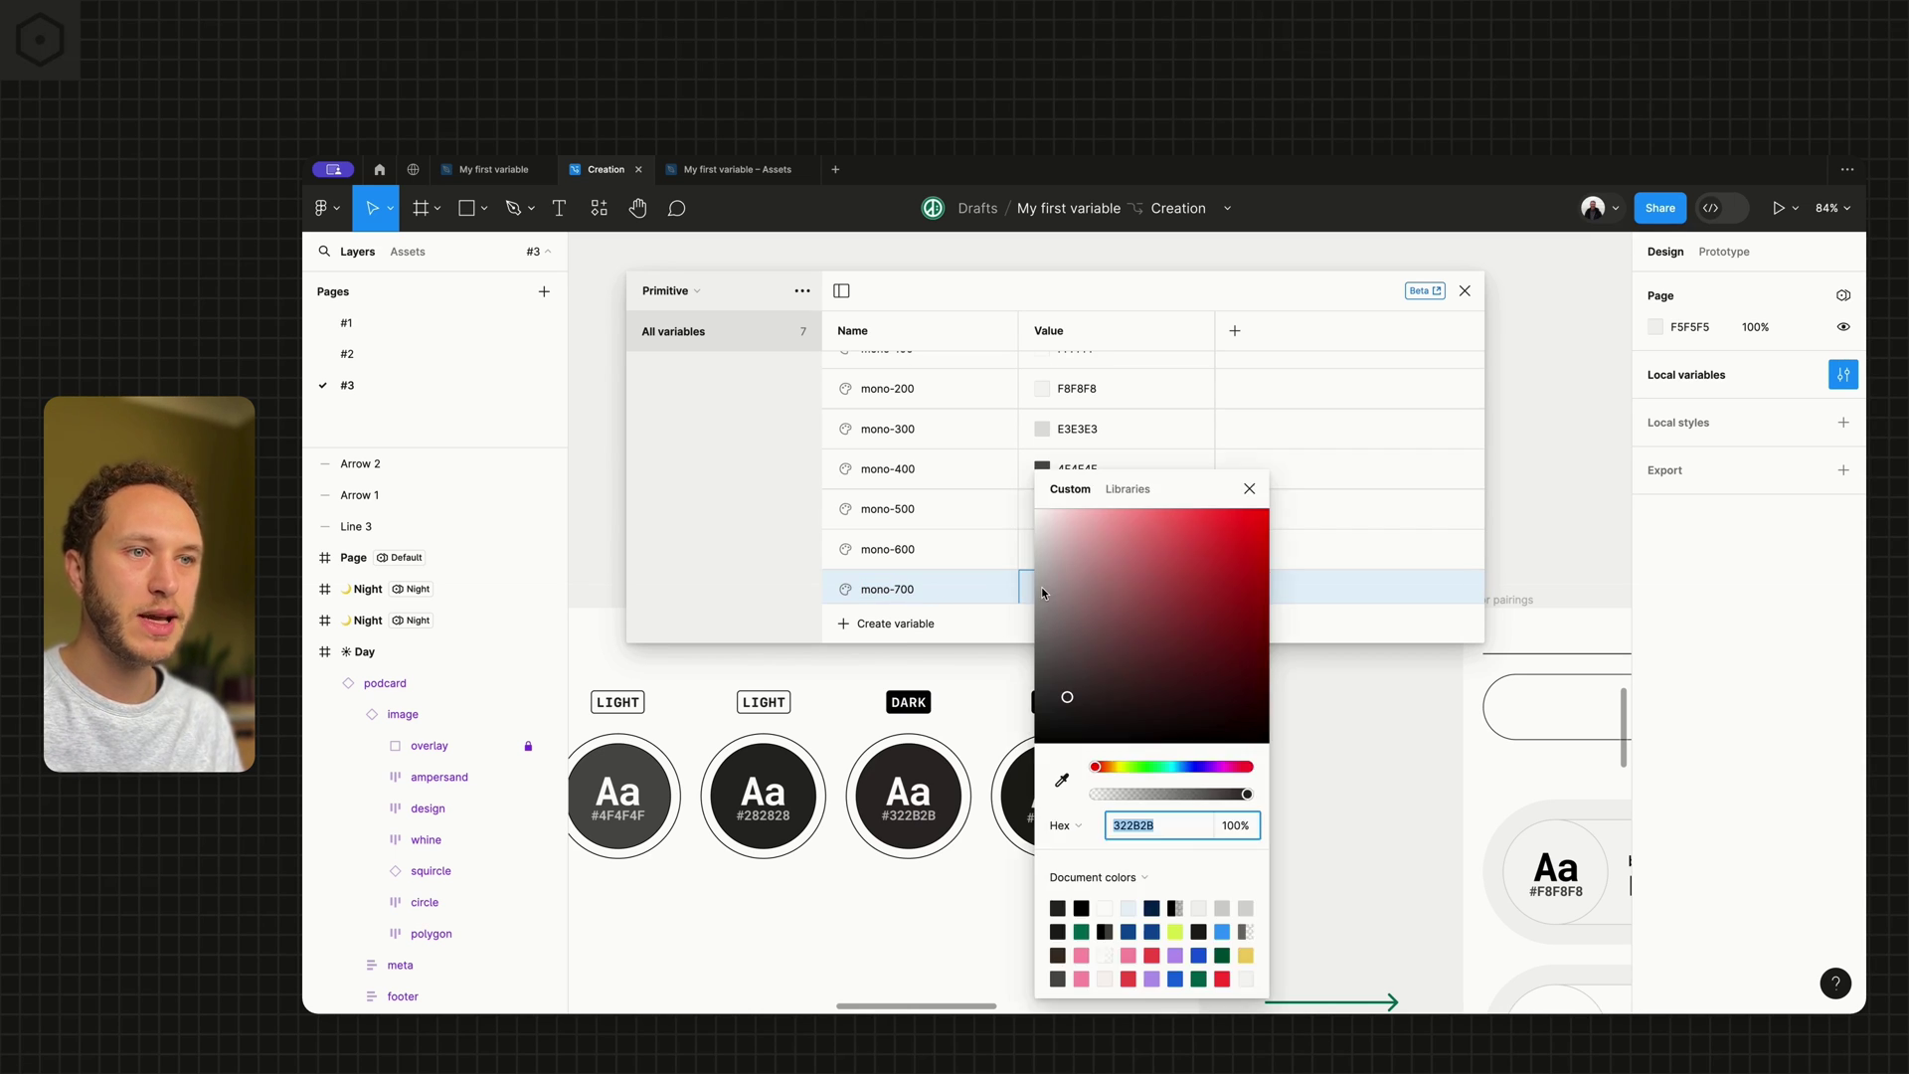
{"action": "left_click", "coordinate": [1062, 781]}
{"action": "scroll", "coordinate": [1525, 319], "scroll_direction": "right", "scroll_amount": 3}
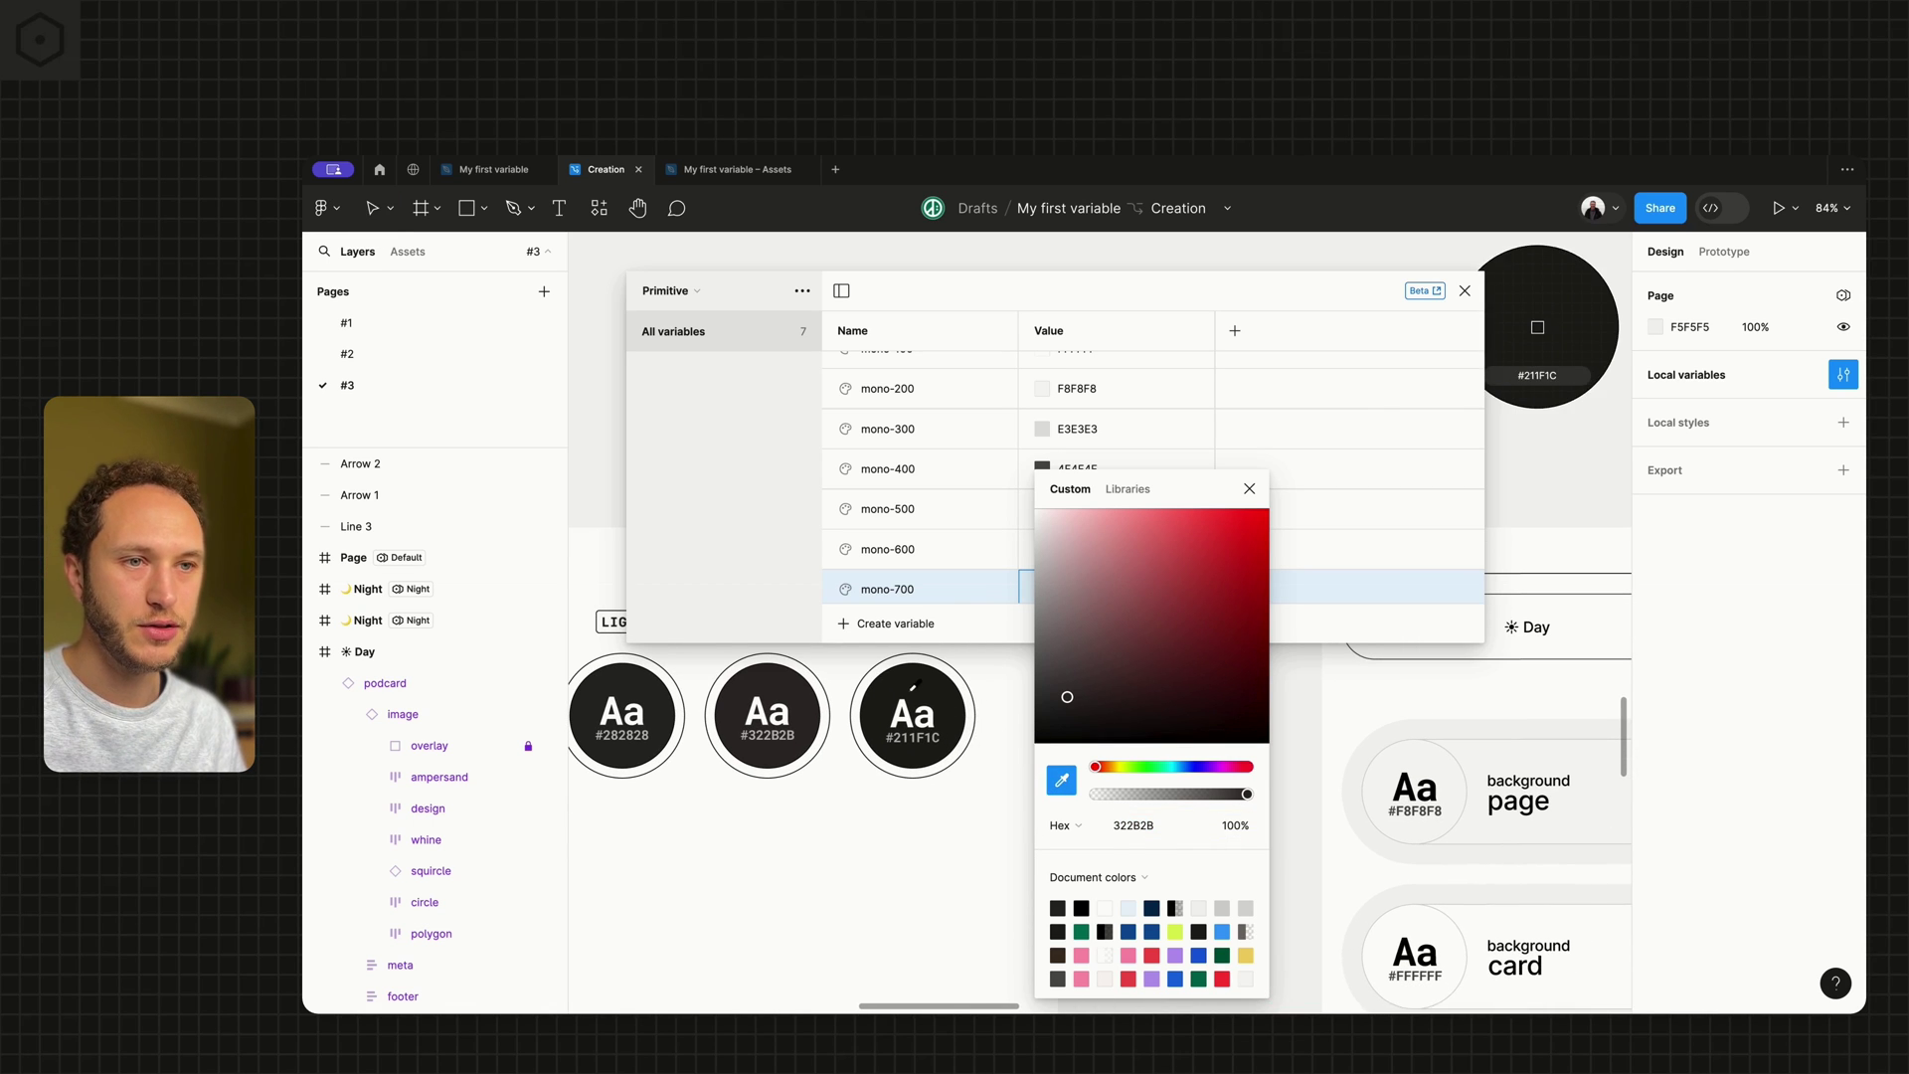
{"action": "left_click", "coordinate": [1525, 319]}
{"action": "left_click", "coordinate": [1249, 488]}
{"action": "scroll", "coordinate": [1229, 517], "scroll_direction": "up", "scroll_amount": 1}
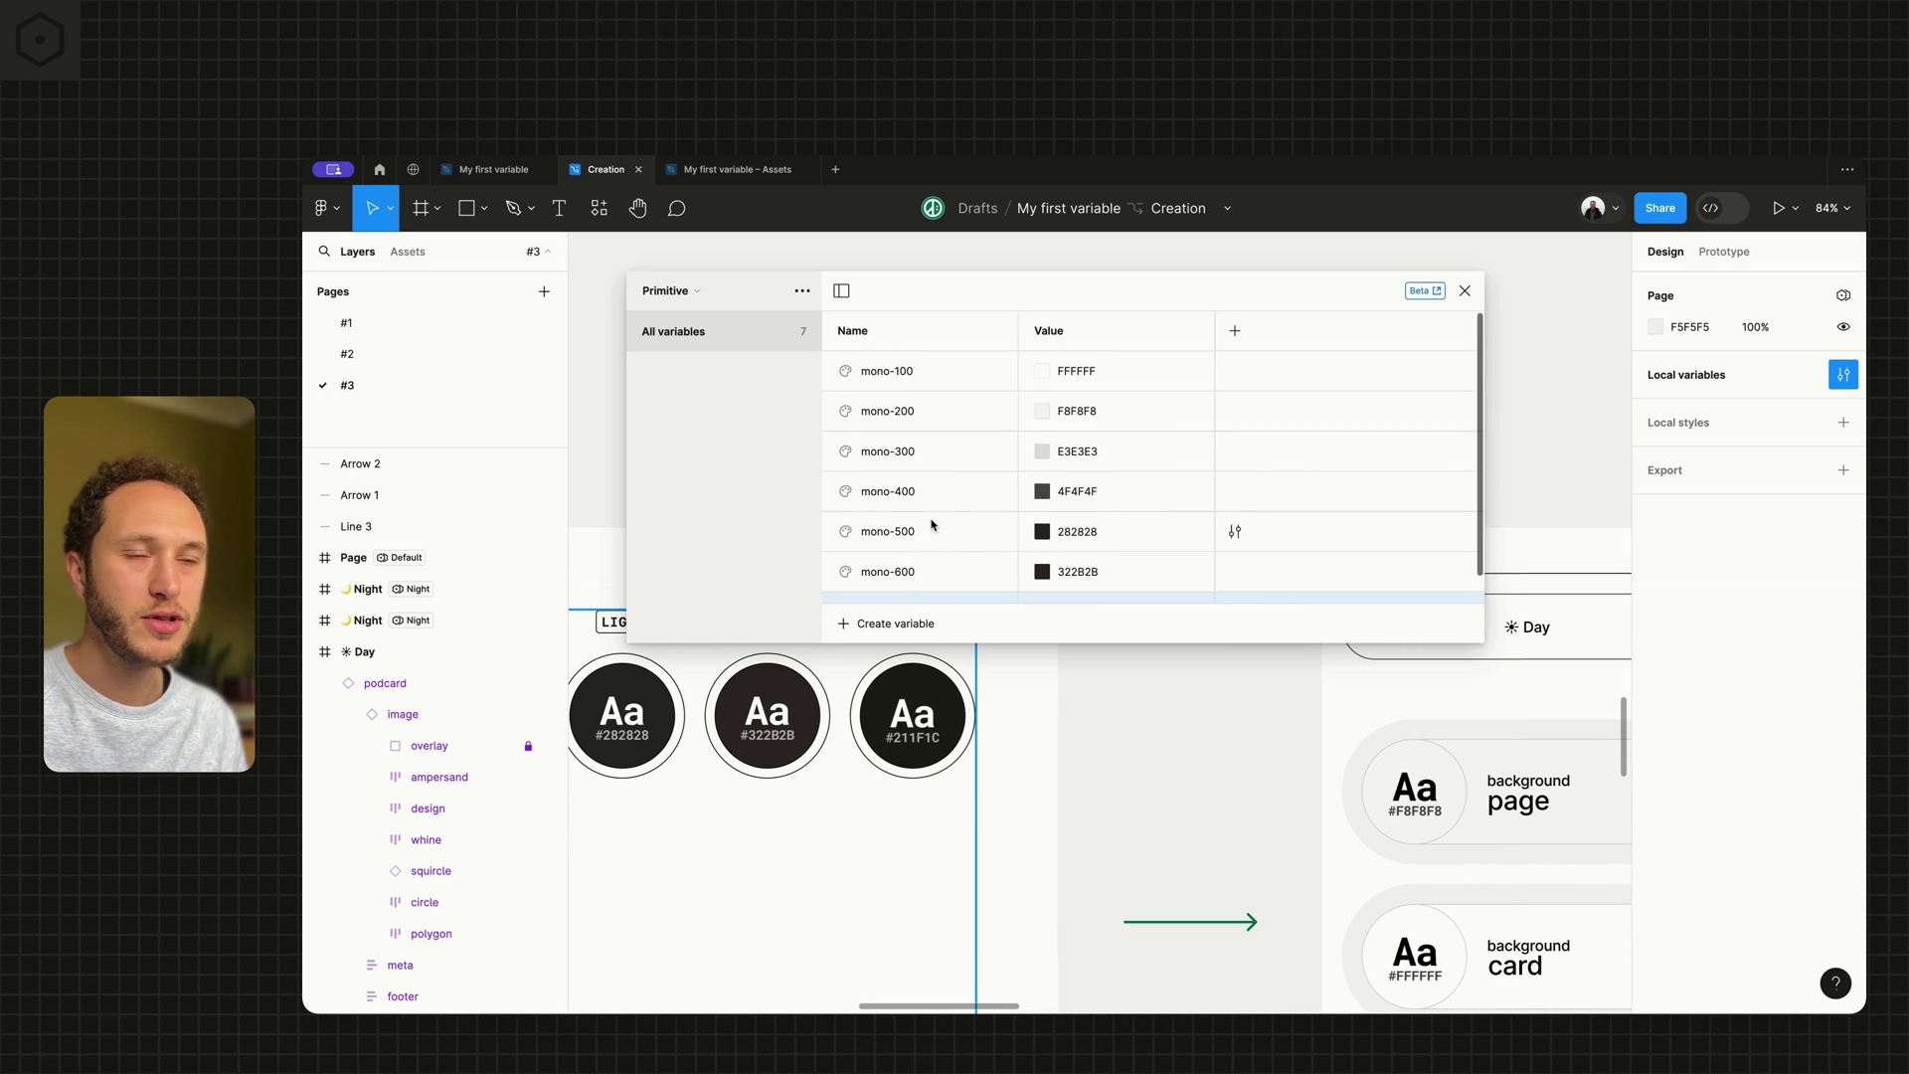
{"action": "scroll", "coordinate": [901, 708], "scroll_direction": "left", "scroll_amount": 10}
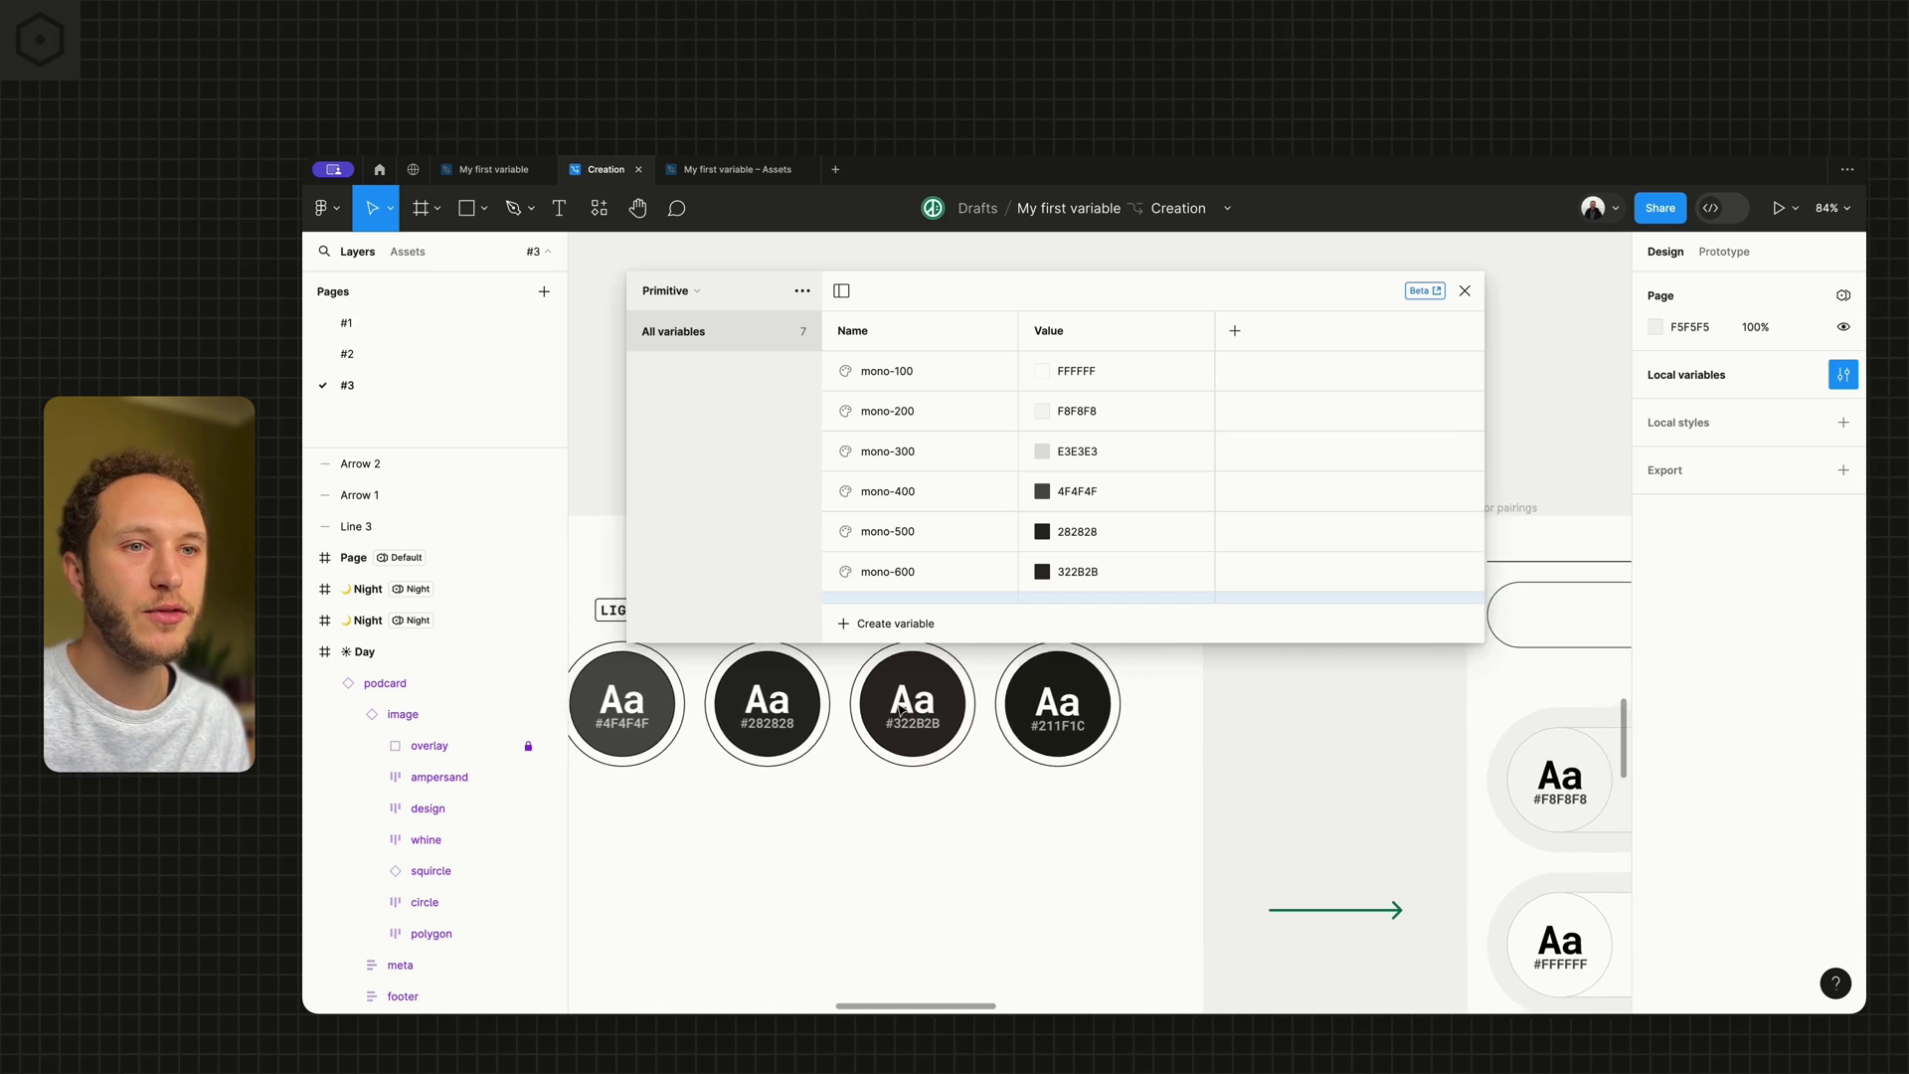
{"action": "scroll", "coordinate": [901, 708], "scroll_direction": "left", "scroll_amount": 5}
{"action": "scroll", "coordinate": [901, 708], "scroll_direction": "up", "scroll_amount": 3}
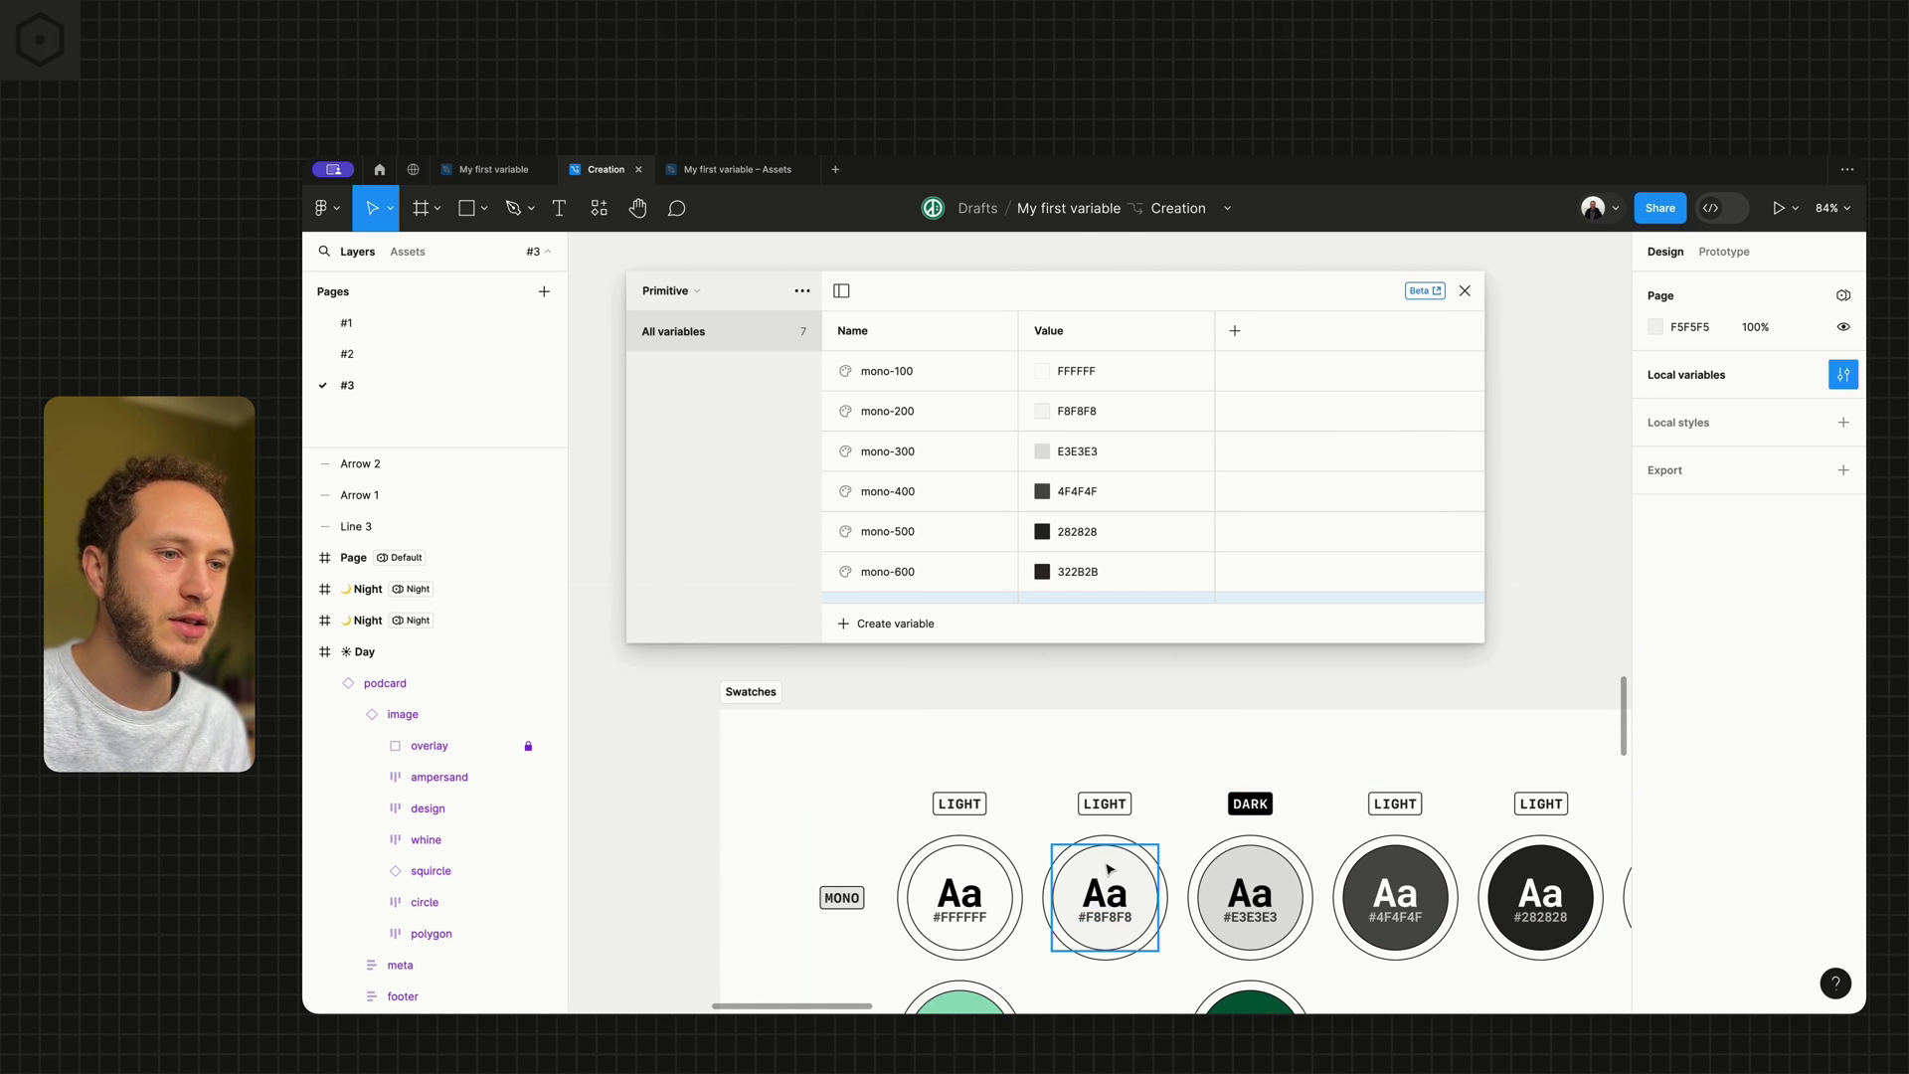
Copy the #F8F8F8 swatch circle and position it just above the swatches.
{"action": "left_click", "coordinate": [1090, 826]}
{"action": "scroll", "coordinate": [1099, 895], "scroll_direction": "up", "scroll_amount": 1}
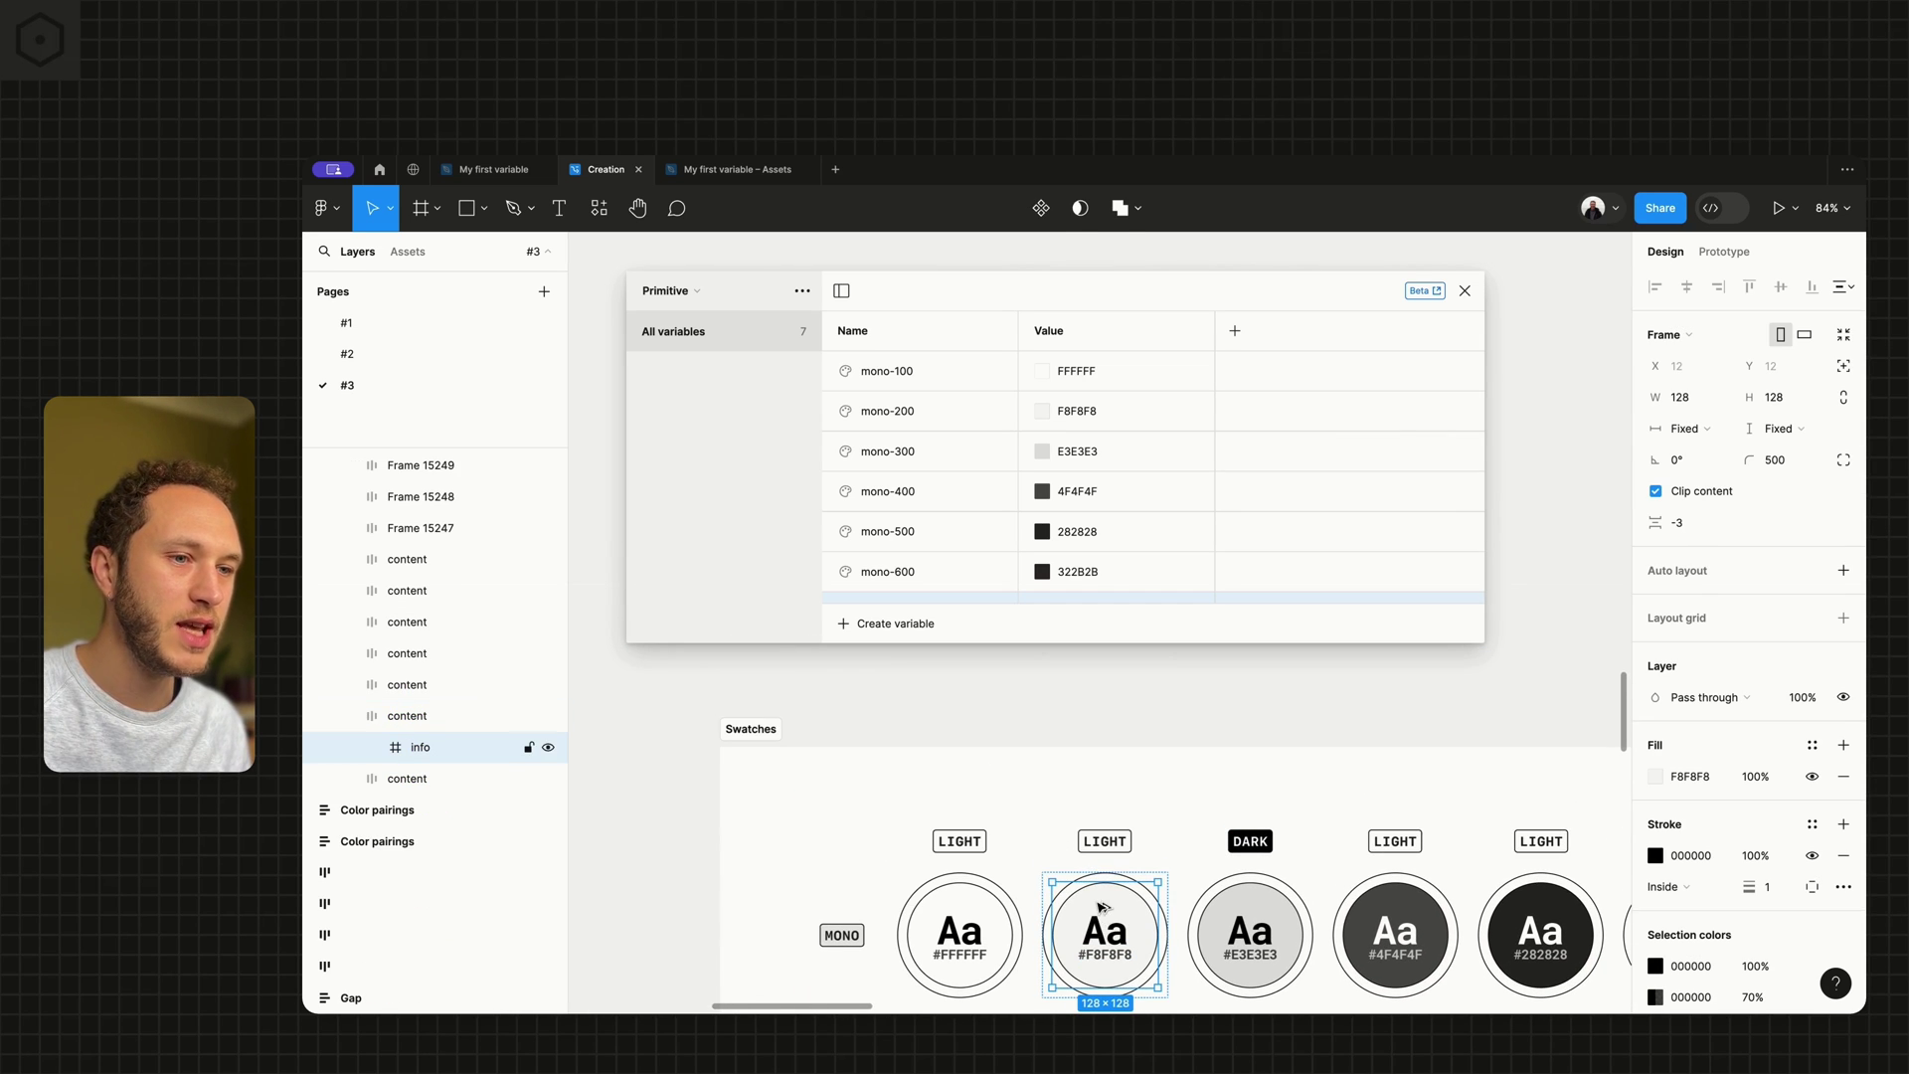
{"action": "left_click_drag", "start_coordinate": [1104, 907], "coordinate": [1029, 762]}
{"action": "scroll", "coordinate": [1025, 736], "scroll_direction": "down", "scroll_amount": 2}
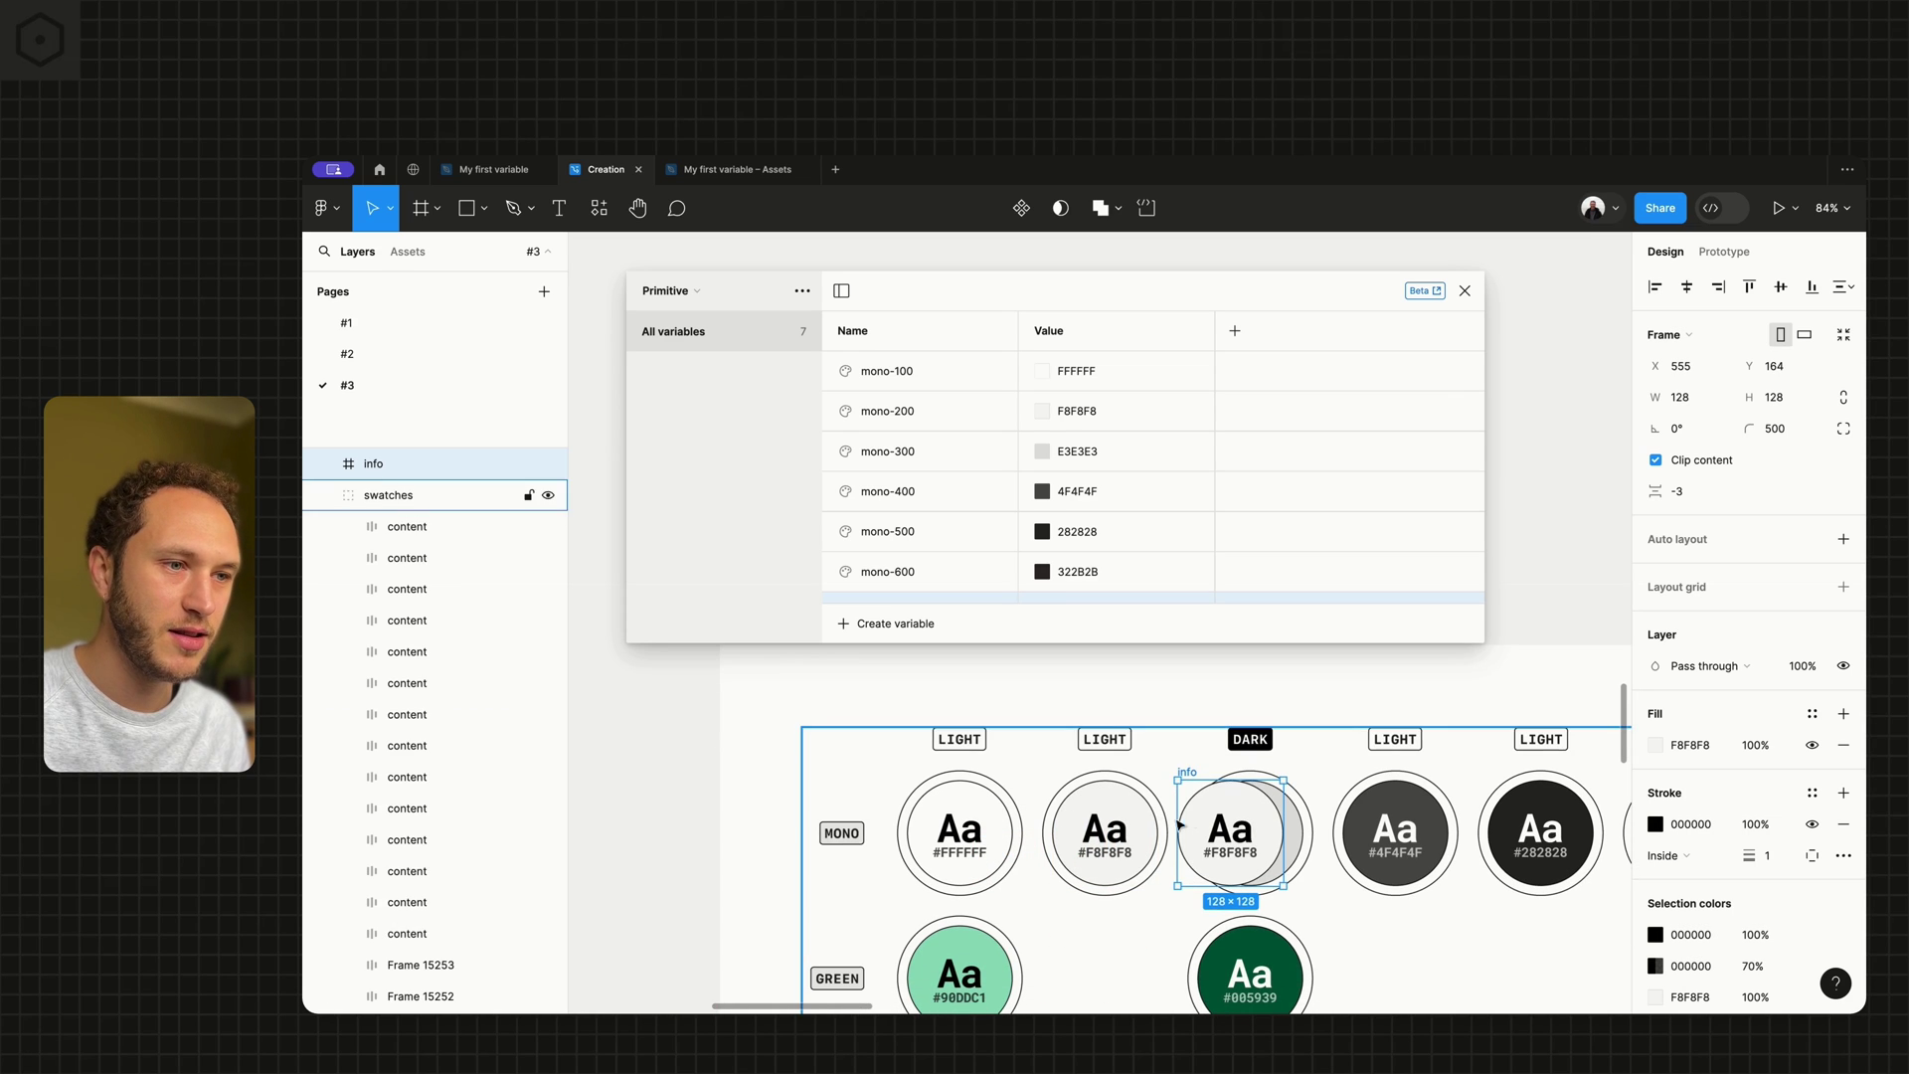
{"action": "mouse_move", "coordinate": [1016, 693]}
{"action": "left_mouse_down"}
{"action": "mouse_move", "coordinate": [988, 683]}
{"action": "mouse_move", "coordinate": [1008, 659]}
{"action": "left_mouse_up"}
{"action": "scroll", "coordinate": [987, 669], "scroll_direction": "up", "scroll_amount": 2}
{"action": "scroll", "coordinate": [1002, 696], "scroll_direction": "up", "scroll_amount": 1}
{"action": "left_click", "coordinate": [1465, 291]}
{"action": "scroll", "coordinate": [984, 567], "scroll_direction": "down", "scroll_amount": 1}
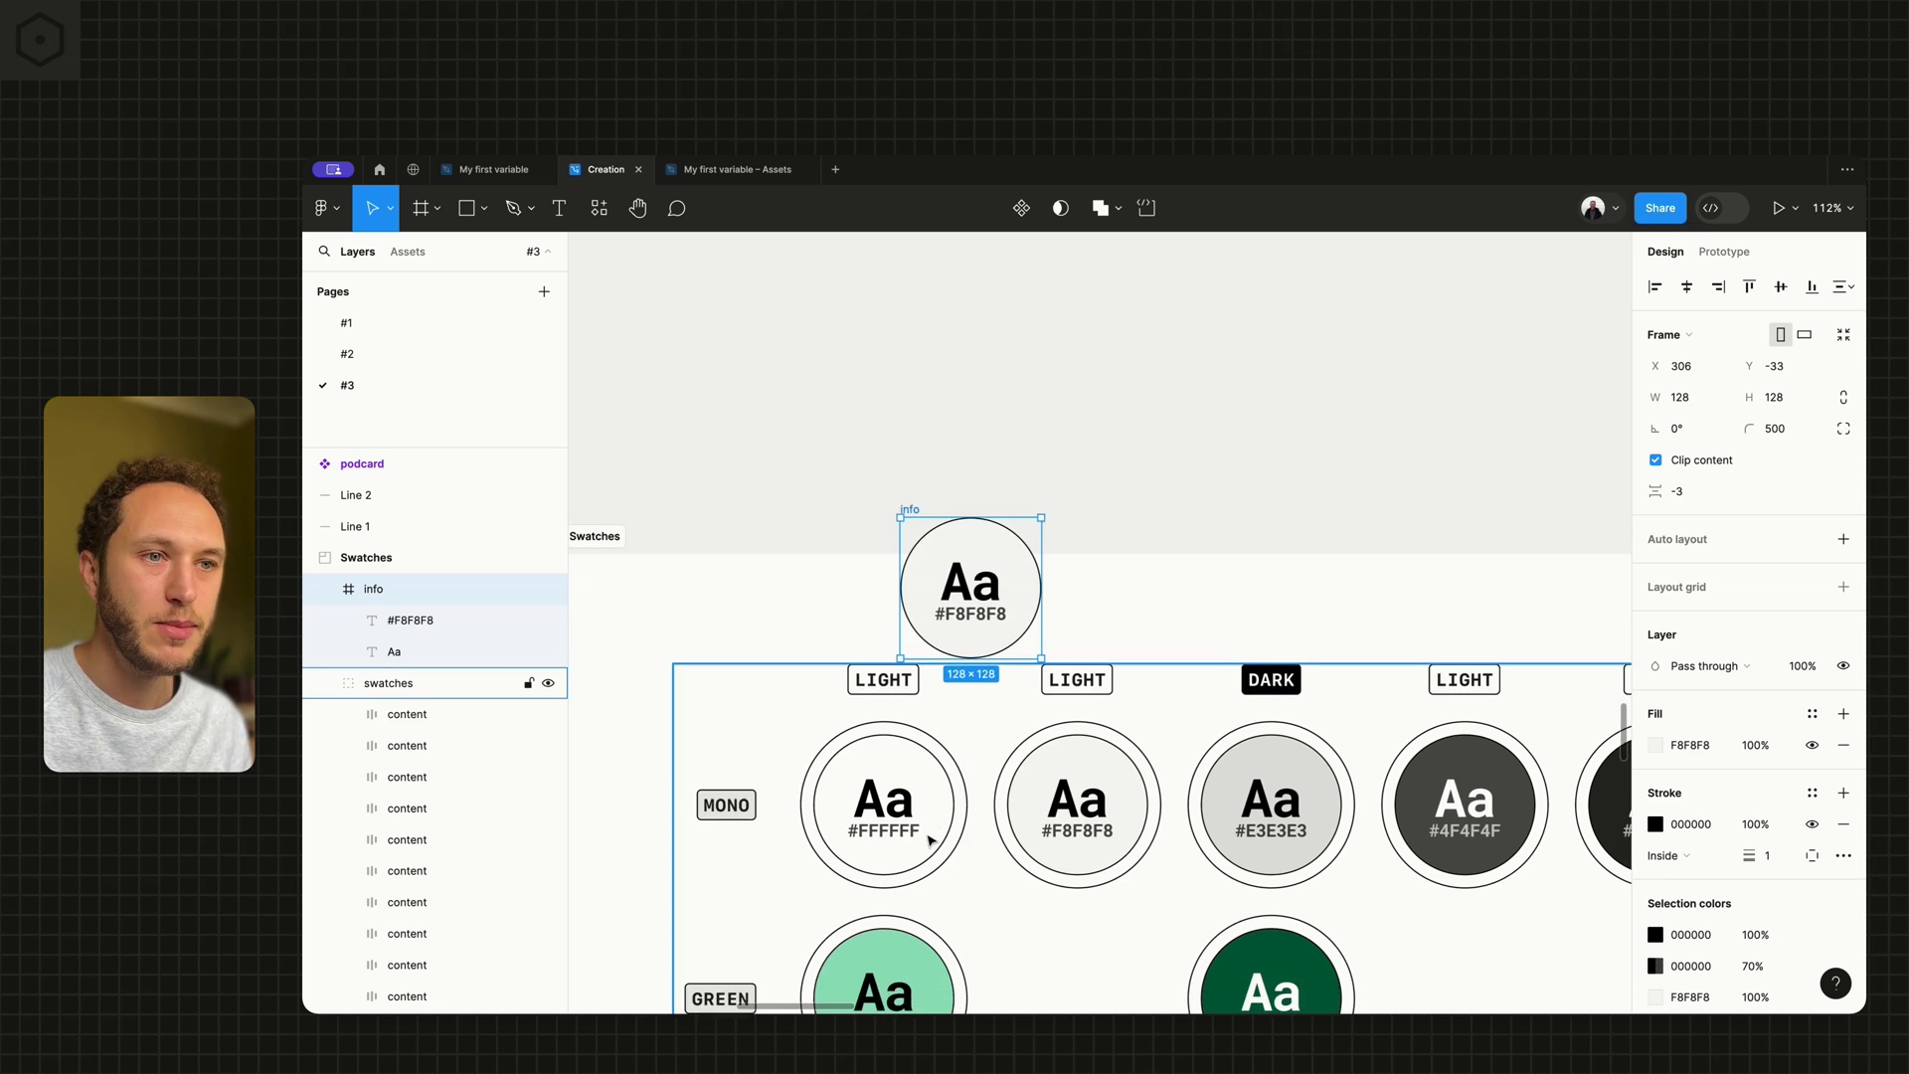
{"action": "scroll", "coordinate": [985, 557], "scroll_direction": "up", "scroll_amount": 3}
{"action": "left_click_drag", "start_coordinate": [992, 558], "coordinate": [1018, 559]}
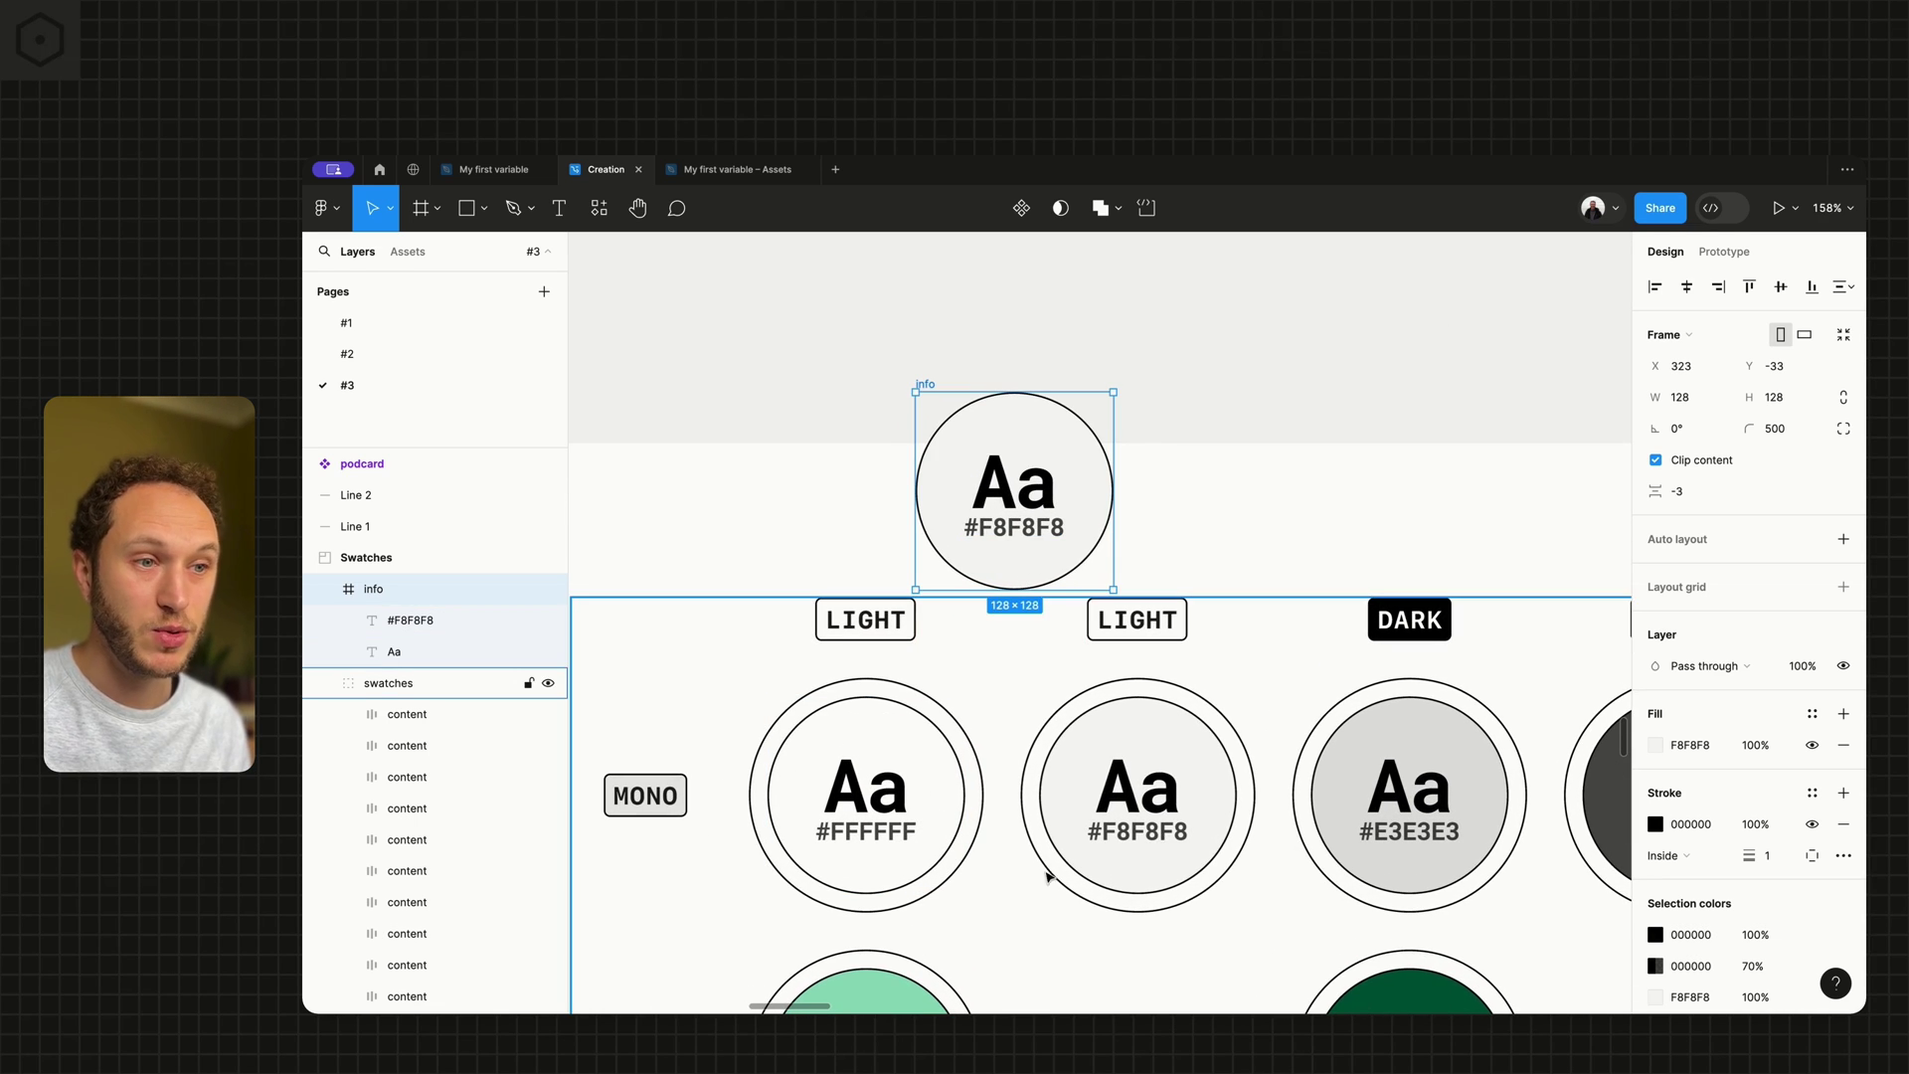
Lighten the copied circle's fill to FCFCFC by setting HSL Lightness to 99.
{"action": "left_click", "coordinate": [1652, 746]}
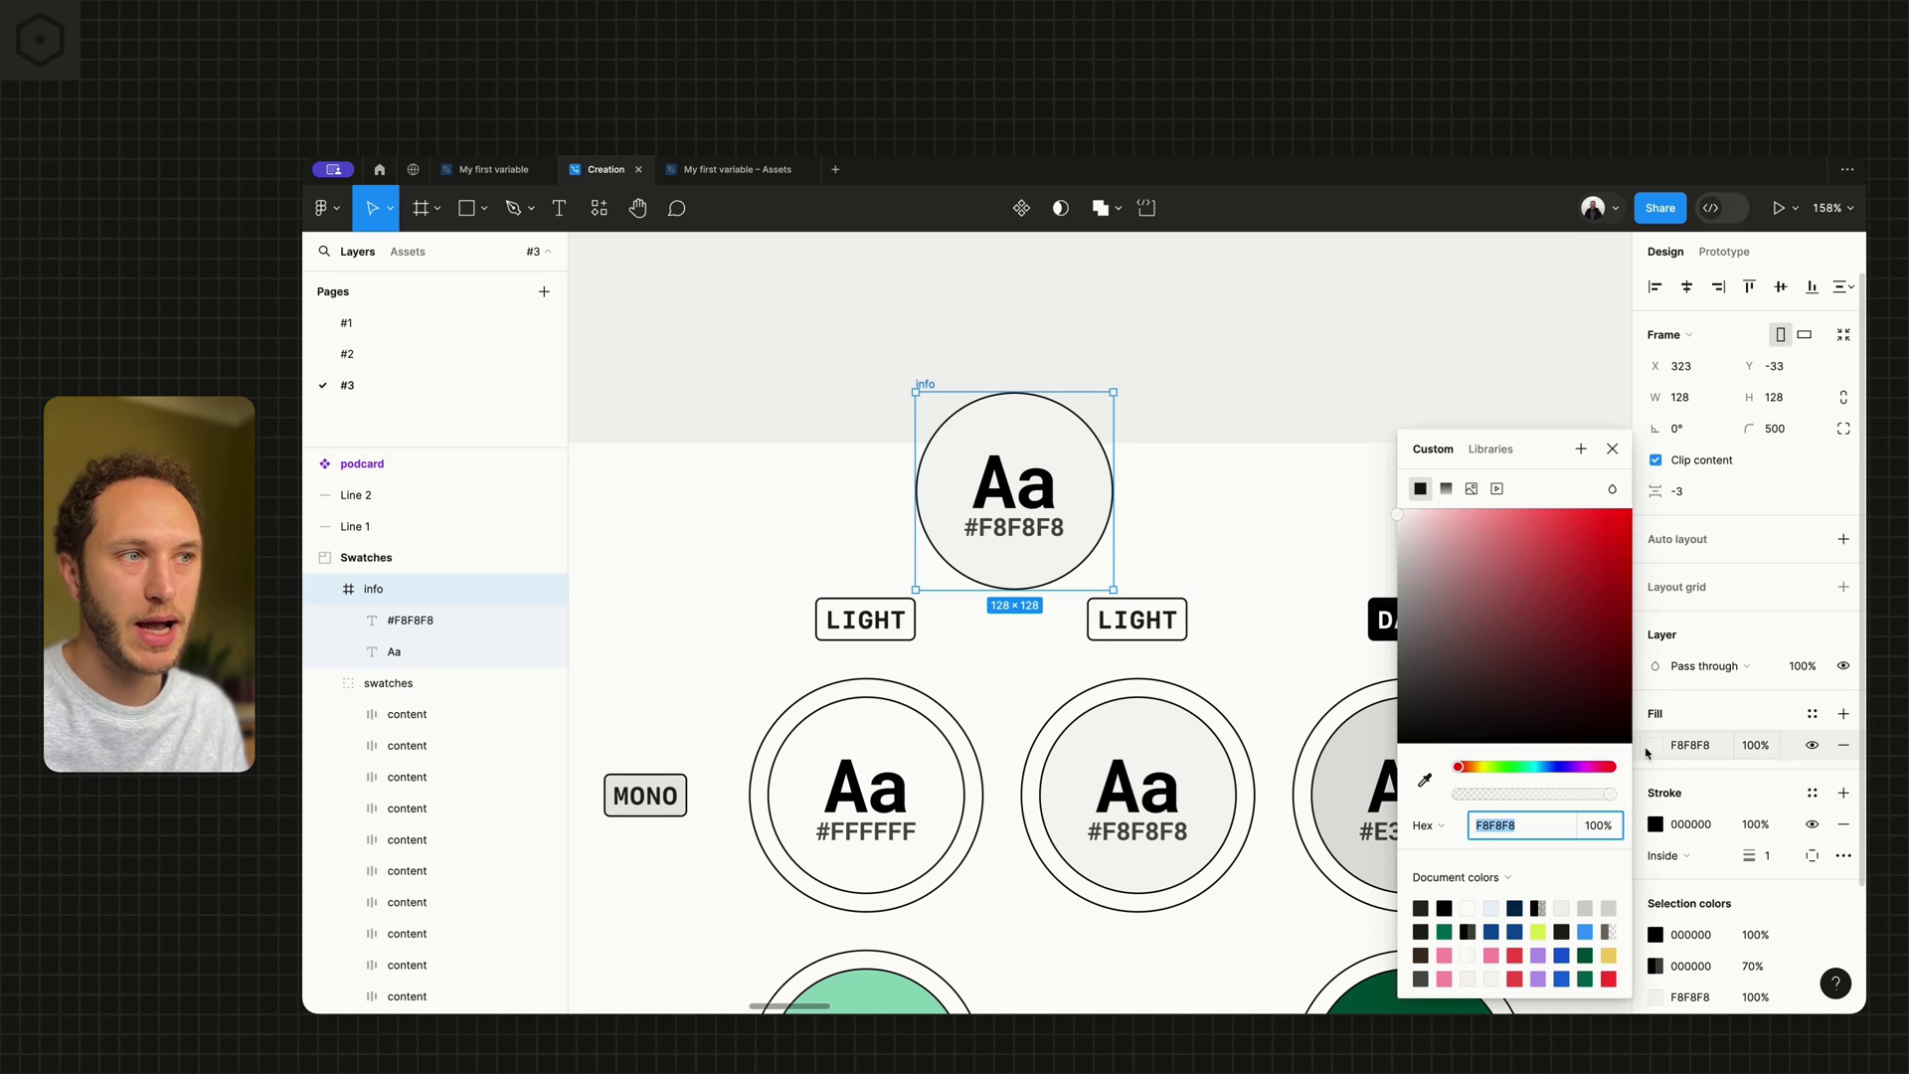
{"action": "left_click", "coordinate": [1436, 832]}
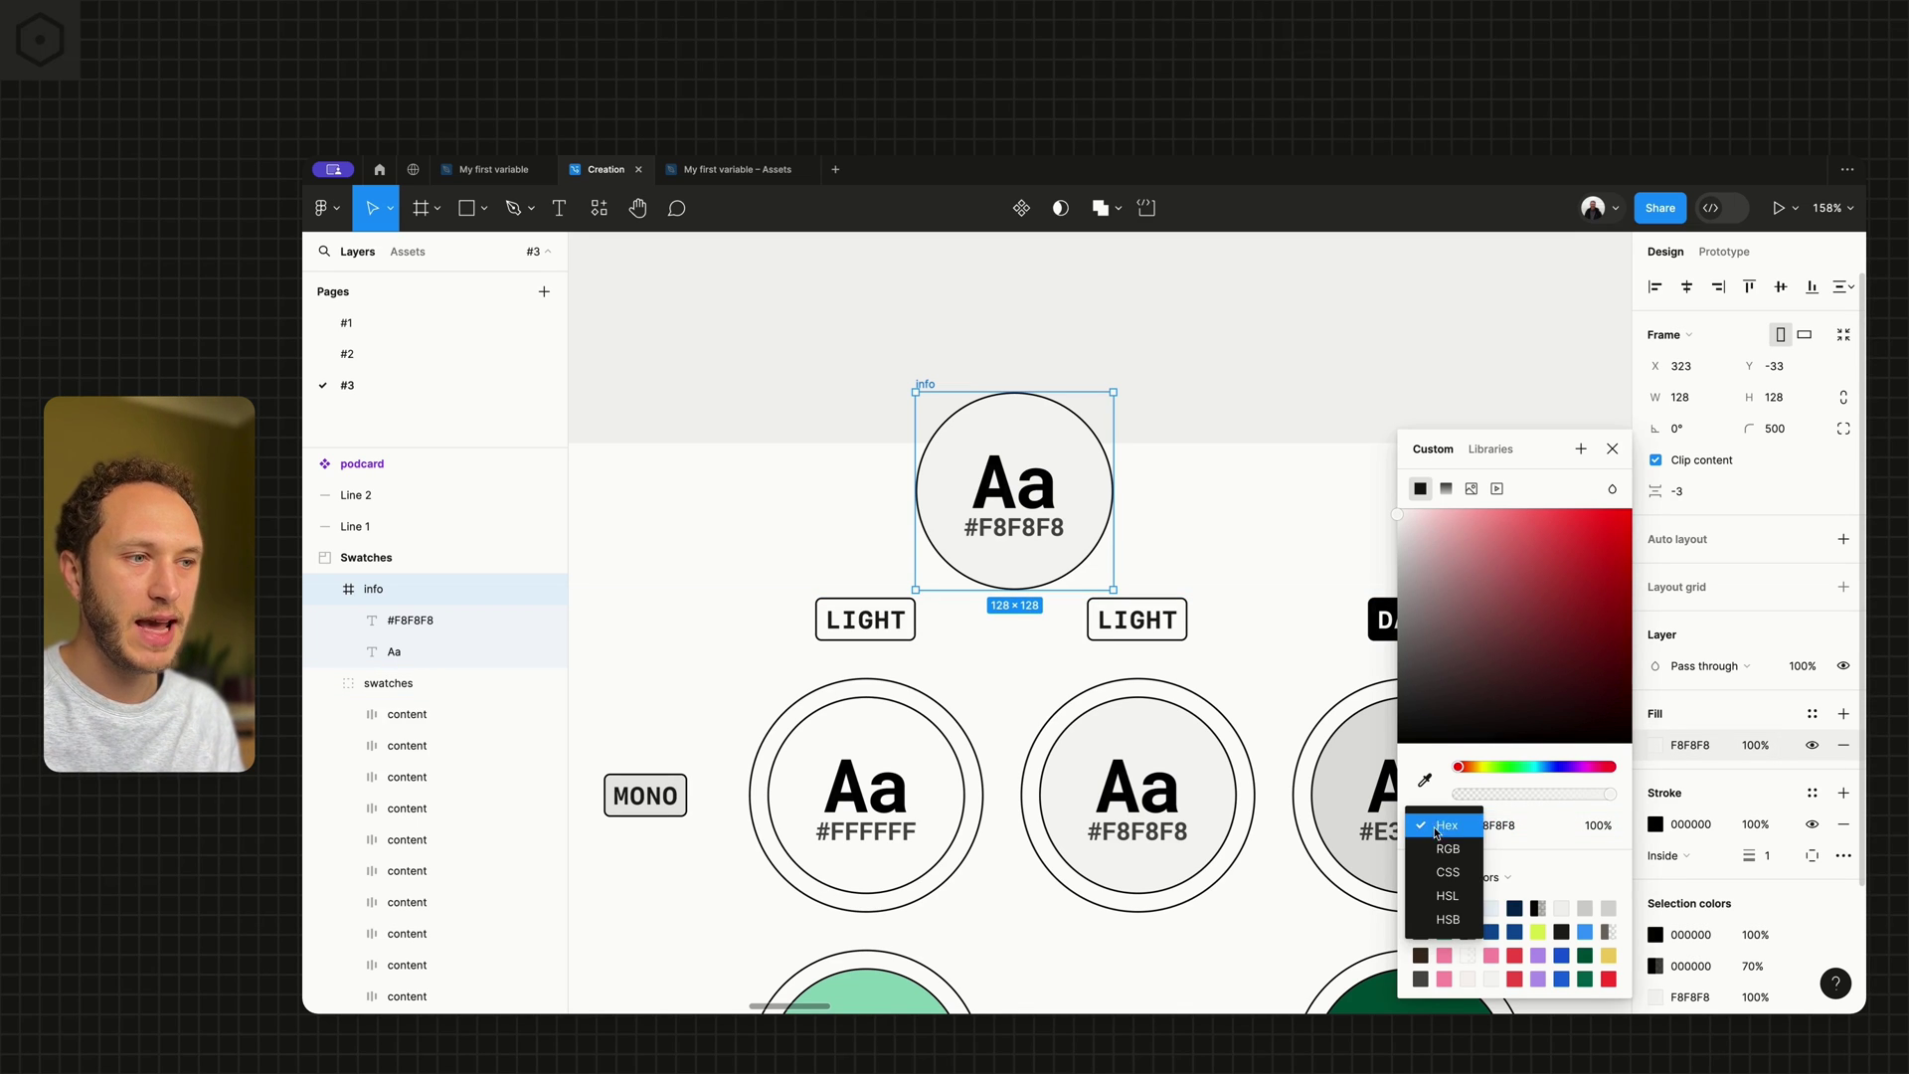
{"action": "left_click", "coordinate": [1435, 895]}
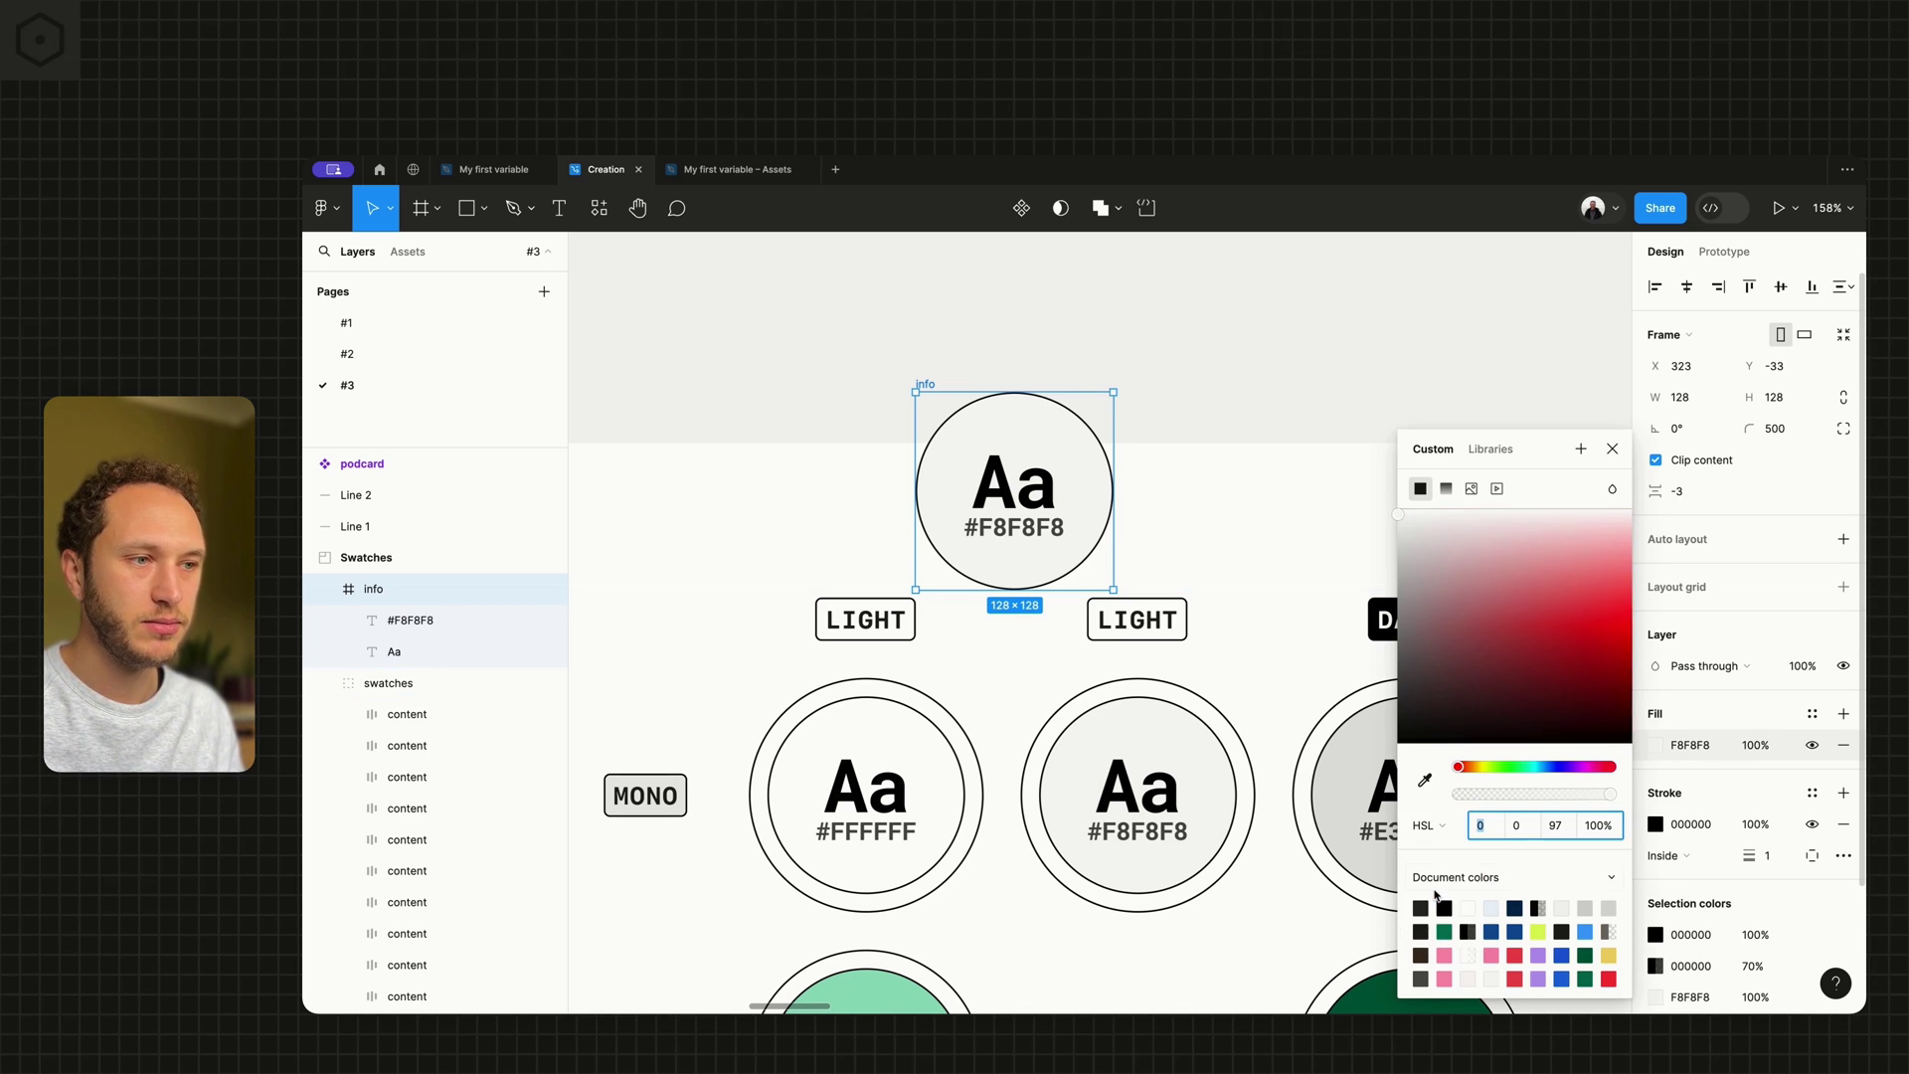
{"action": "left_click", "coordinate": [1552, 830]}
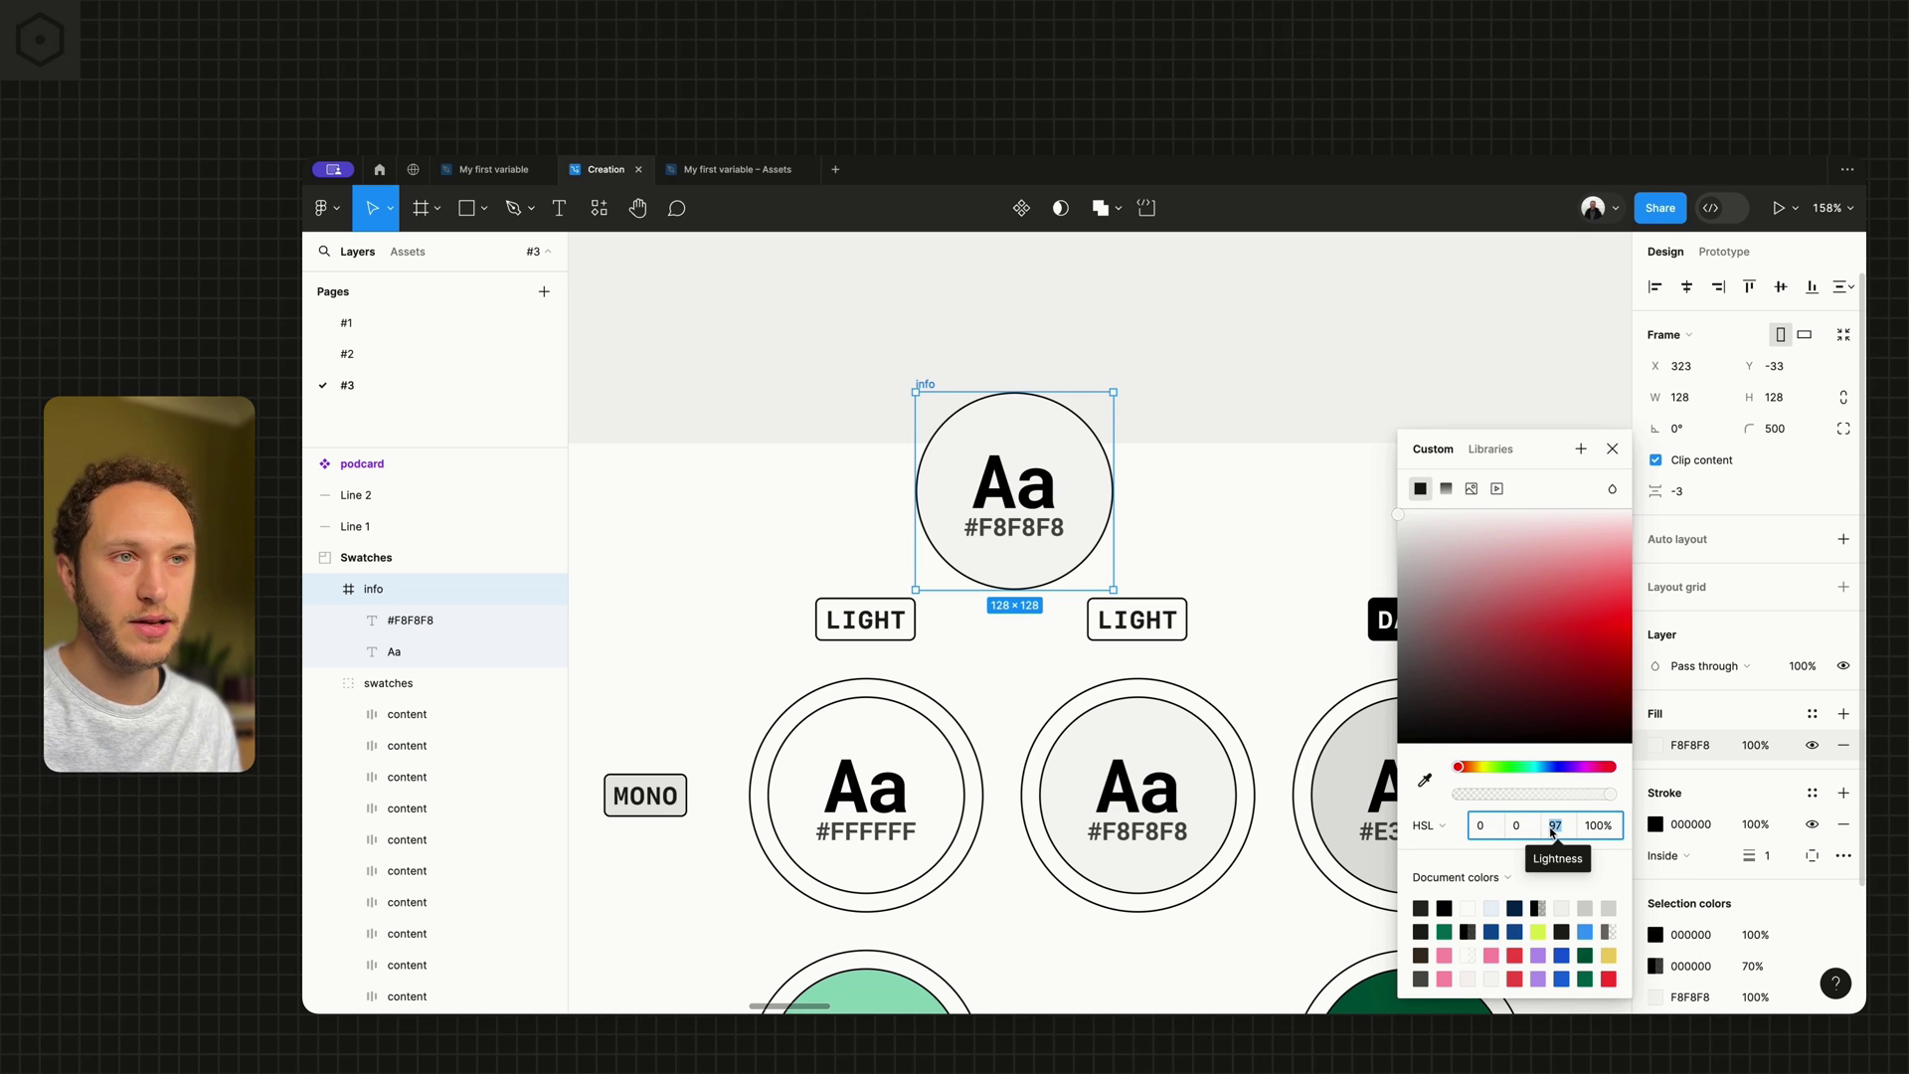
{"action": "type", "text": "99"}
{"action": "key", "text": "Return"}
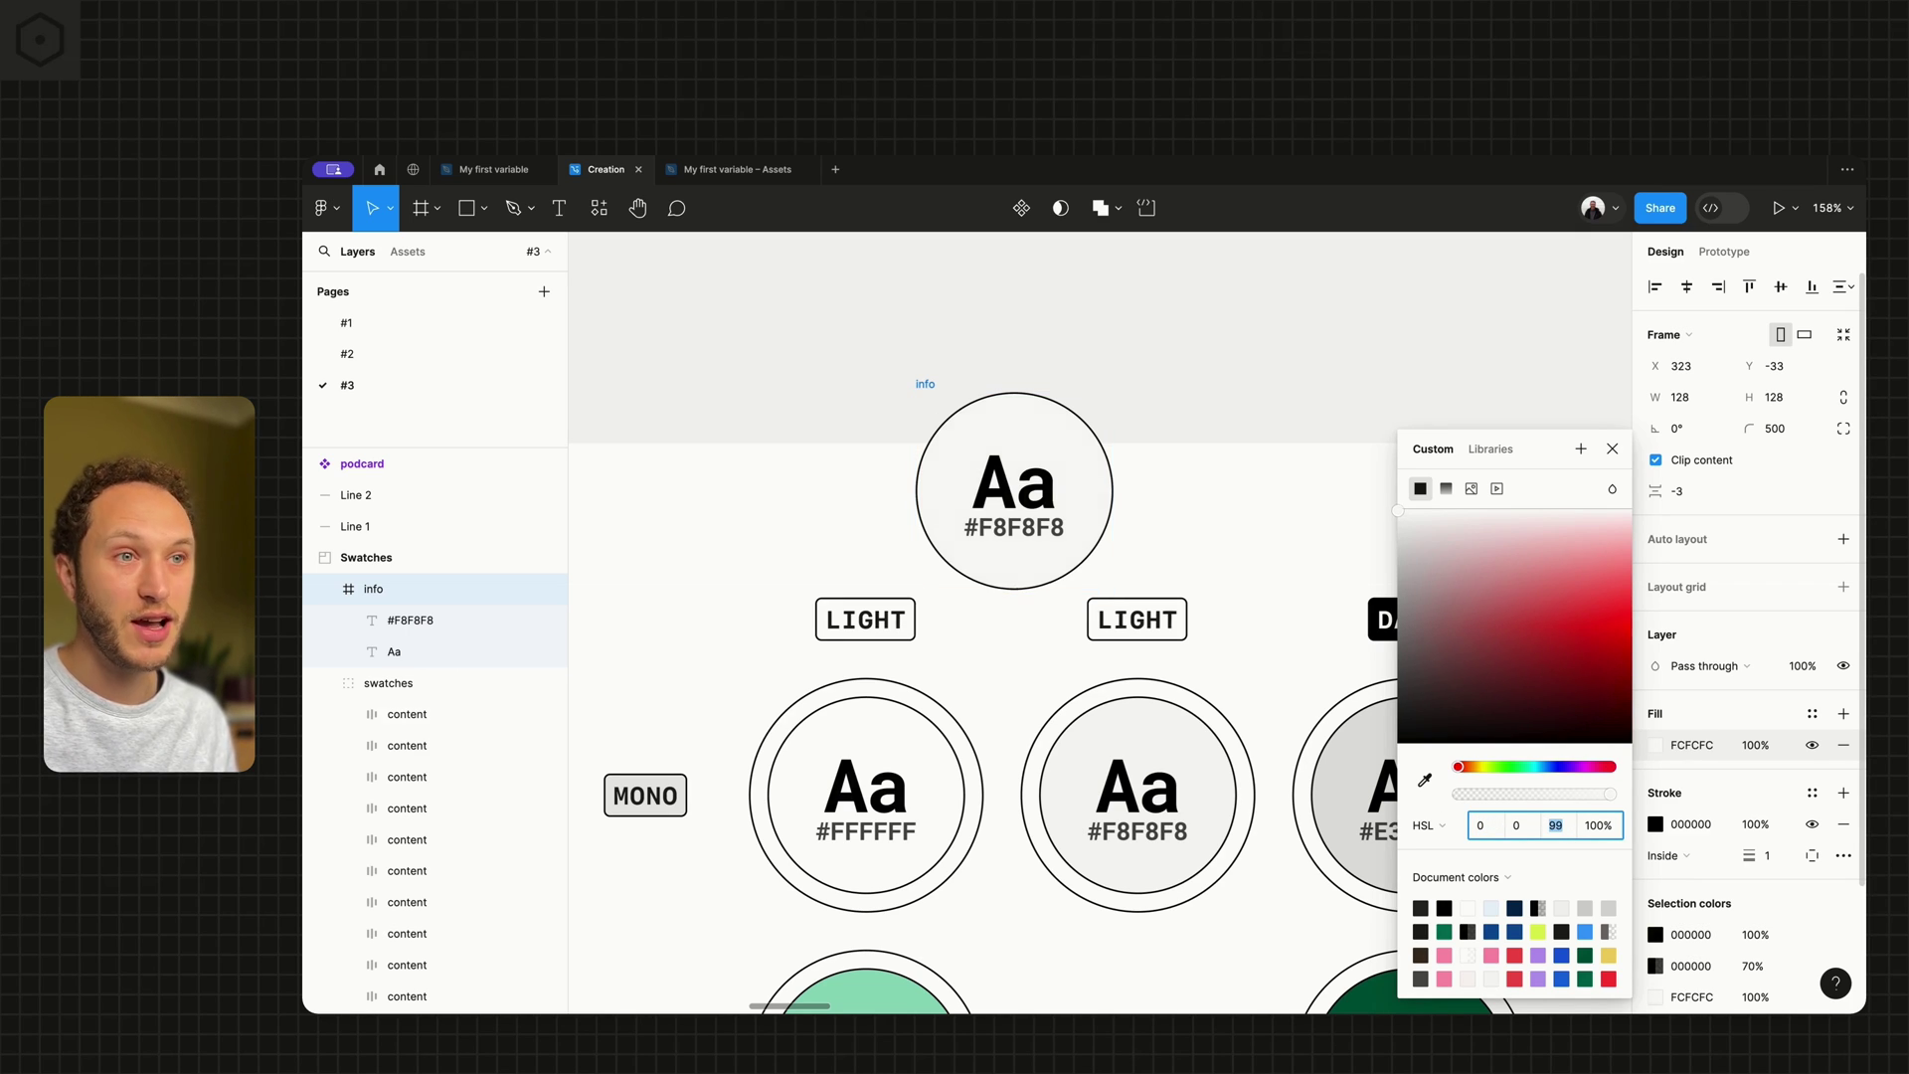
{"action": "left_click", "coordinate": [1434, 822]}
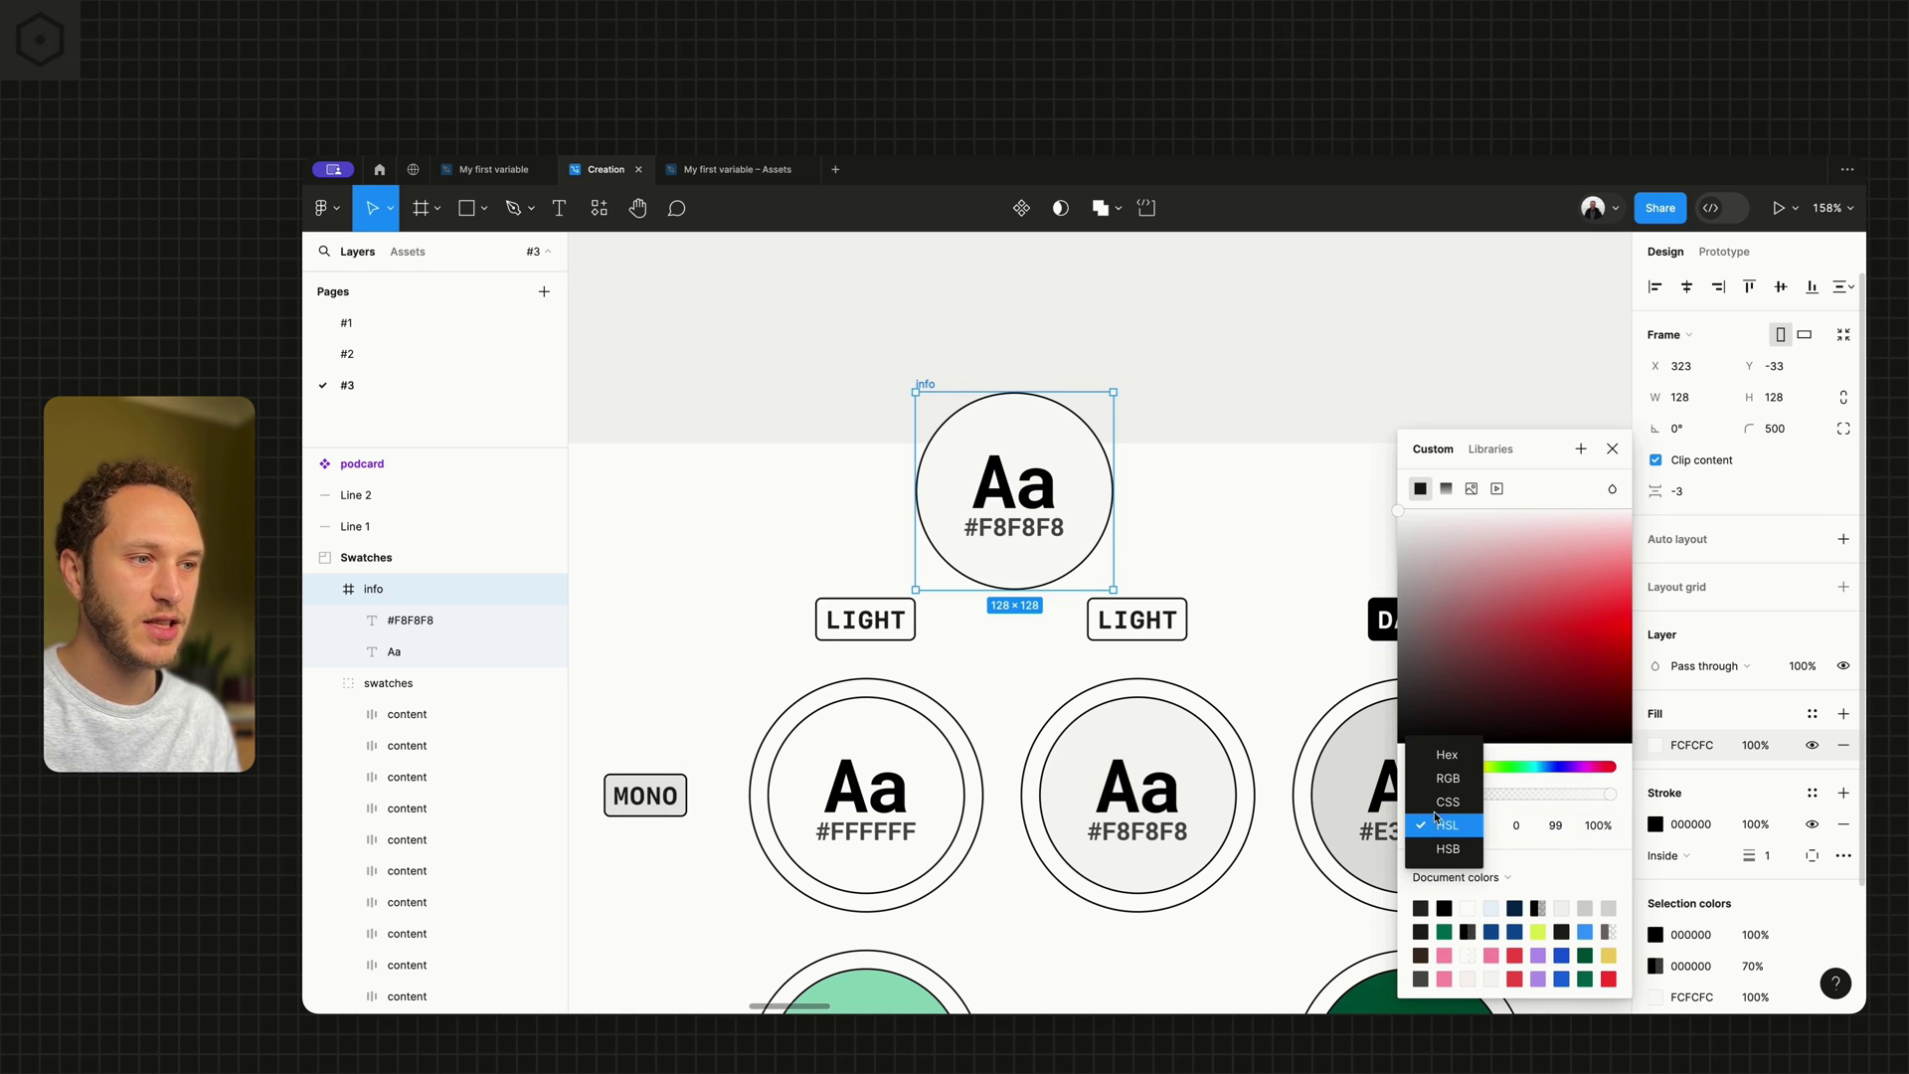
{"action": "left_click", "coordinate": [1442, 758]}
{"action": "key", "text": "ctrl+c"}
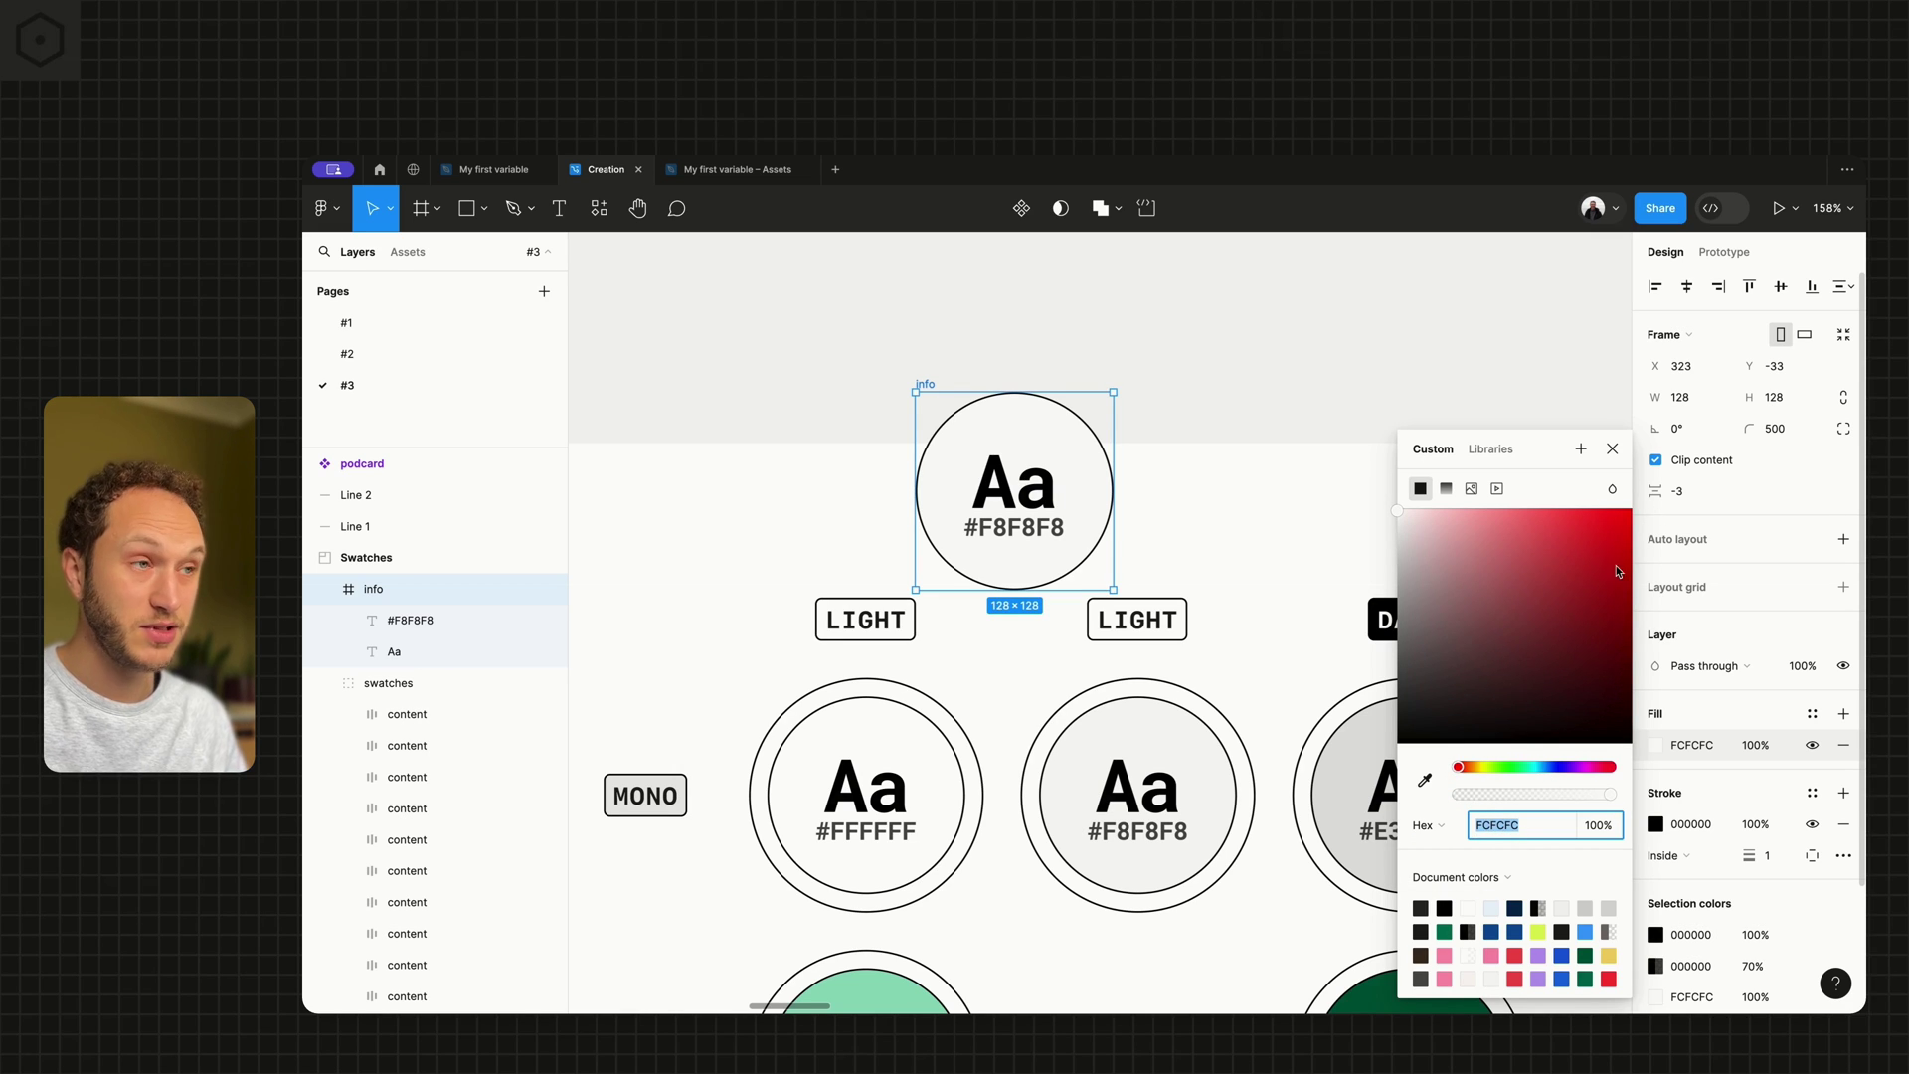
Change the circle's hex label from #F8F8F8 to #FCFCFC.
{"action": "left_click", "coordinate": [1030, 528]}
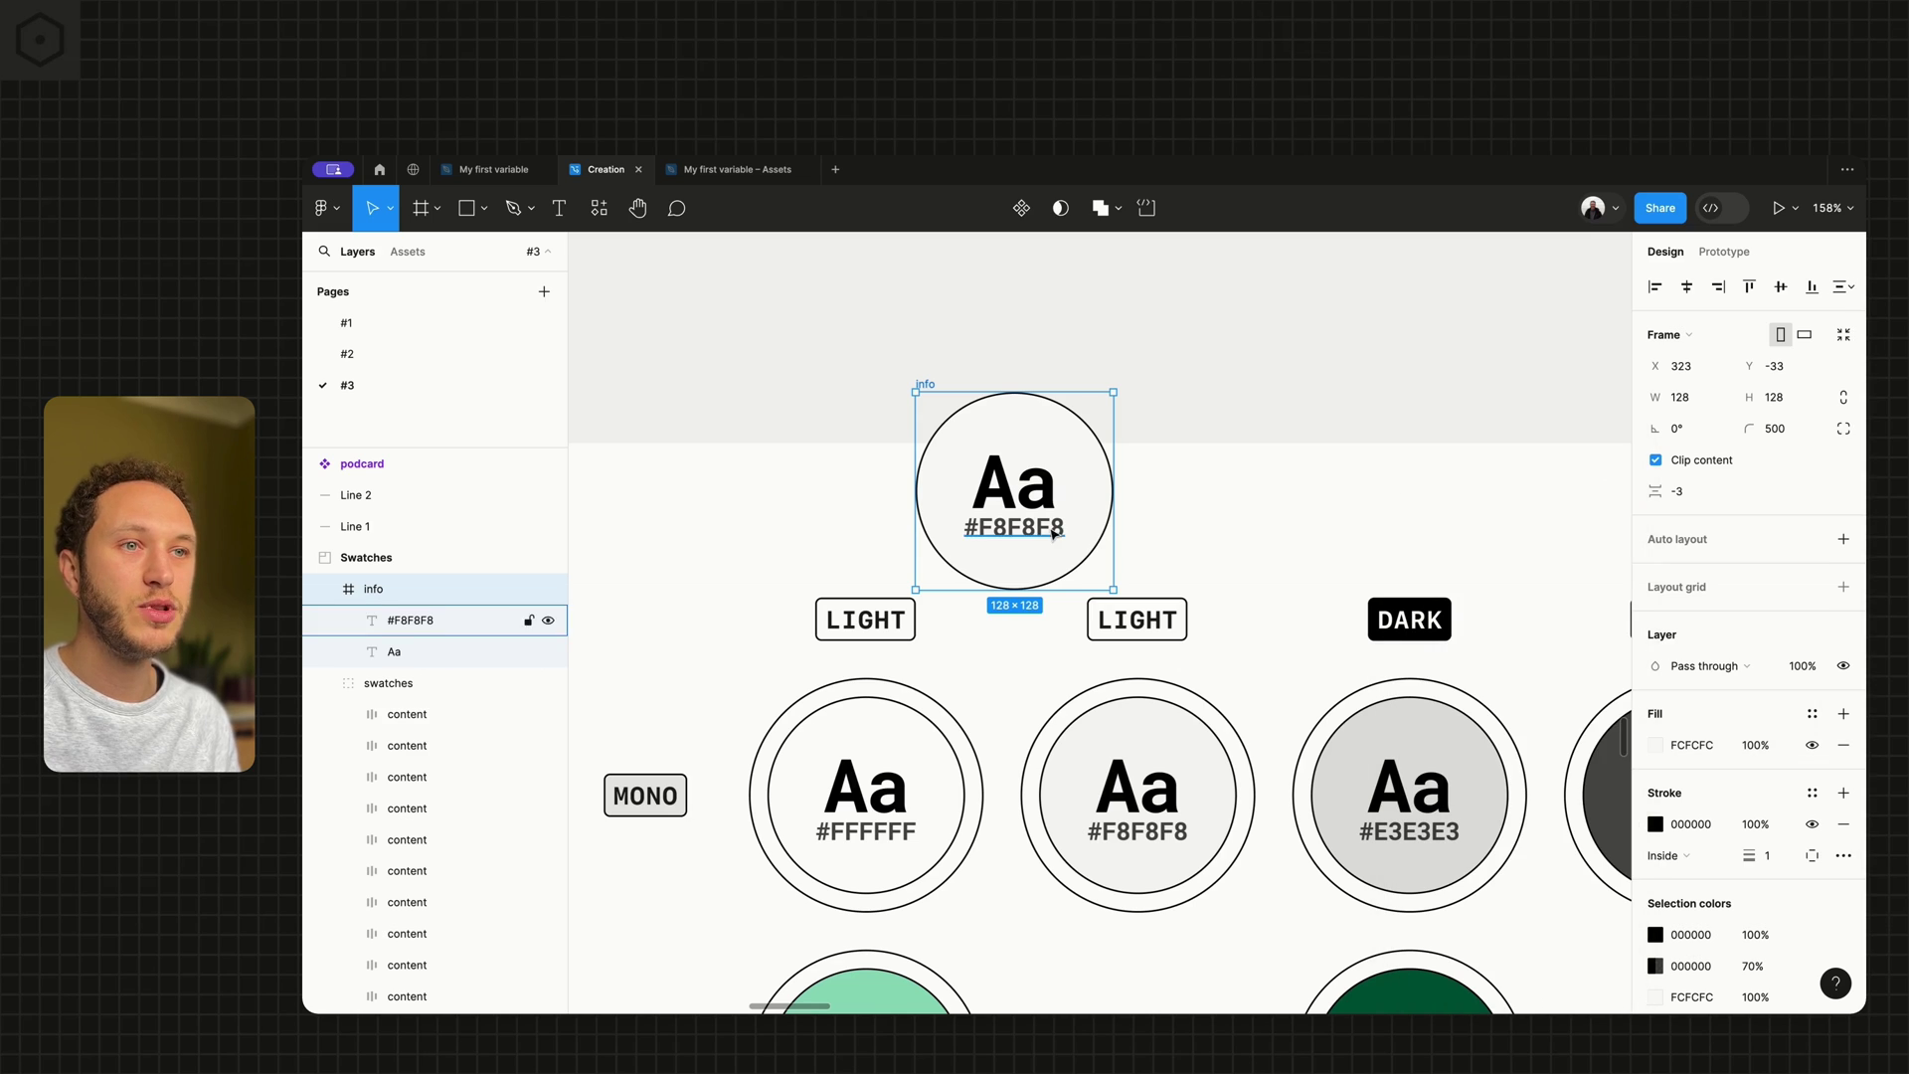
{"action": "double_click", "coordinate": [1030, 528]}
{"action": "double_click", "coordinate": [1006, 530]}
{"action": "key", "text": "ctrl+v"}
{"action": "key", "text": "Escape"}
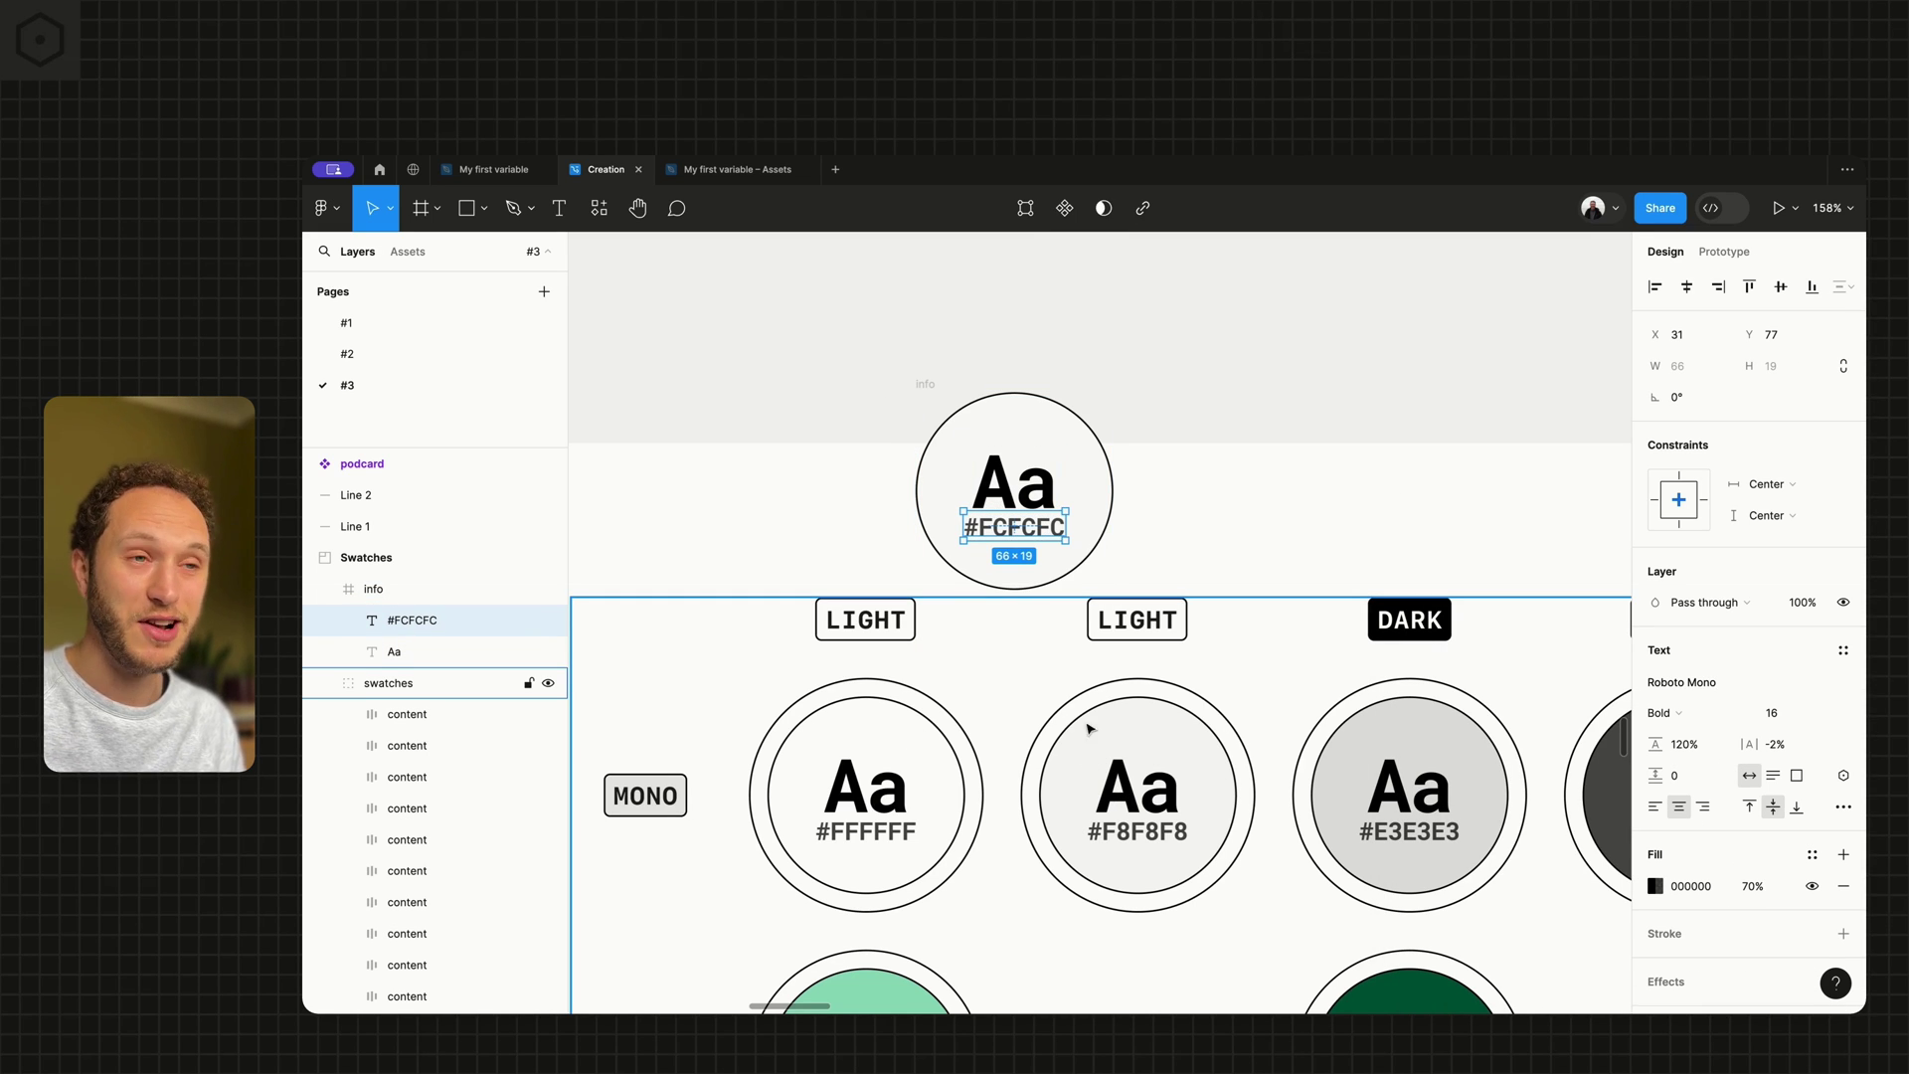
{"action": "left_click", "coordinate": [879, 330]}
Duplicate mono-100 as mono-150 and eyedrop its value to FCFCFC from the circle.
{"action": "left_click", "coordinate": [1844, 374]}
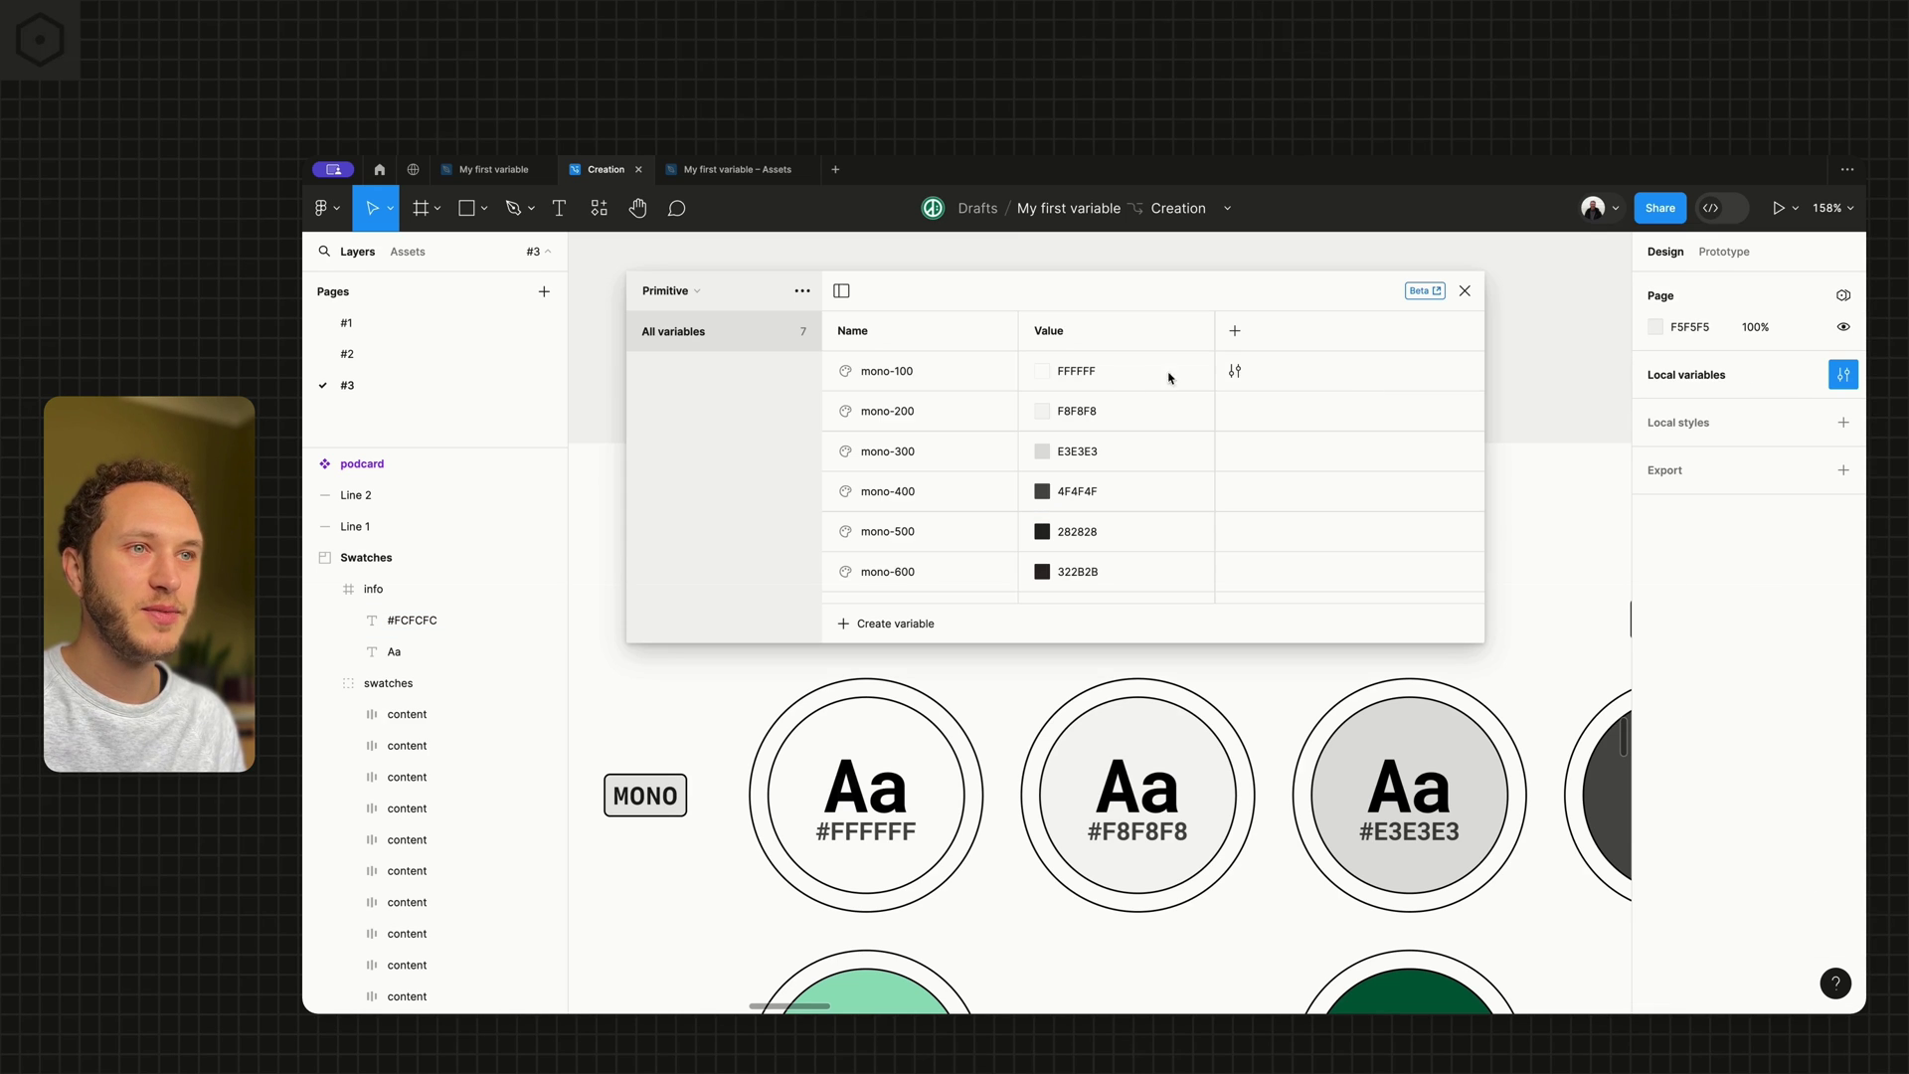
{"action": "scroll", "coordinate": [1007, 793], "scroll_direction": "up", "scroll_amount": 2}
{"action": "scroll", "coordinate": [1006, 793], "scroll_direction": "up", "scroll_amount": 3}
{"action": "left_click", "coordinate": [930, 374]}
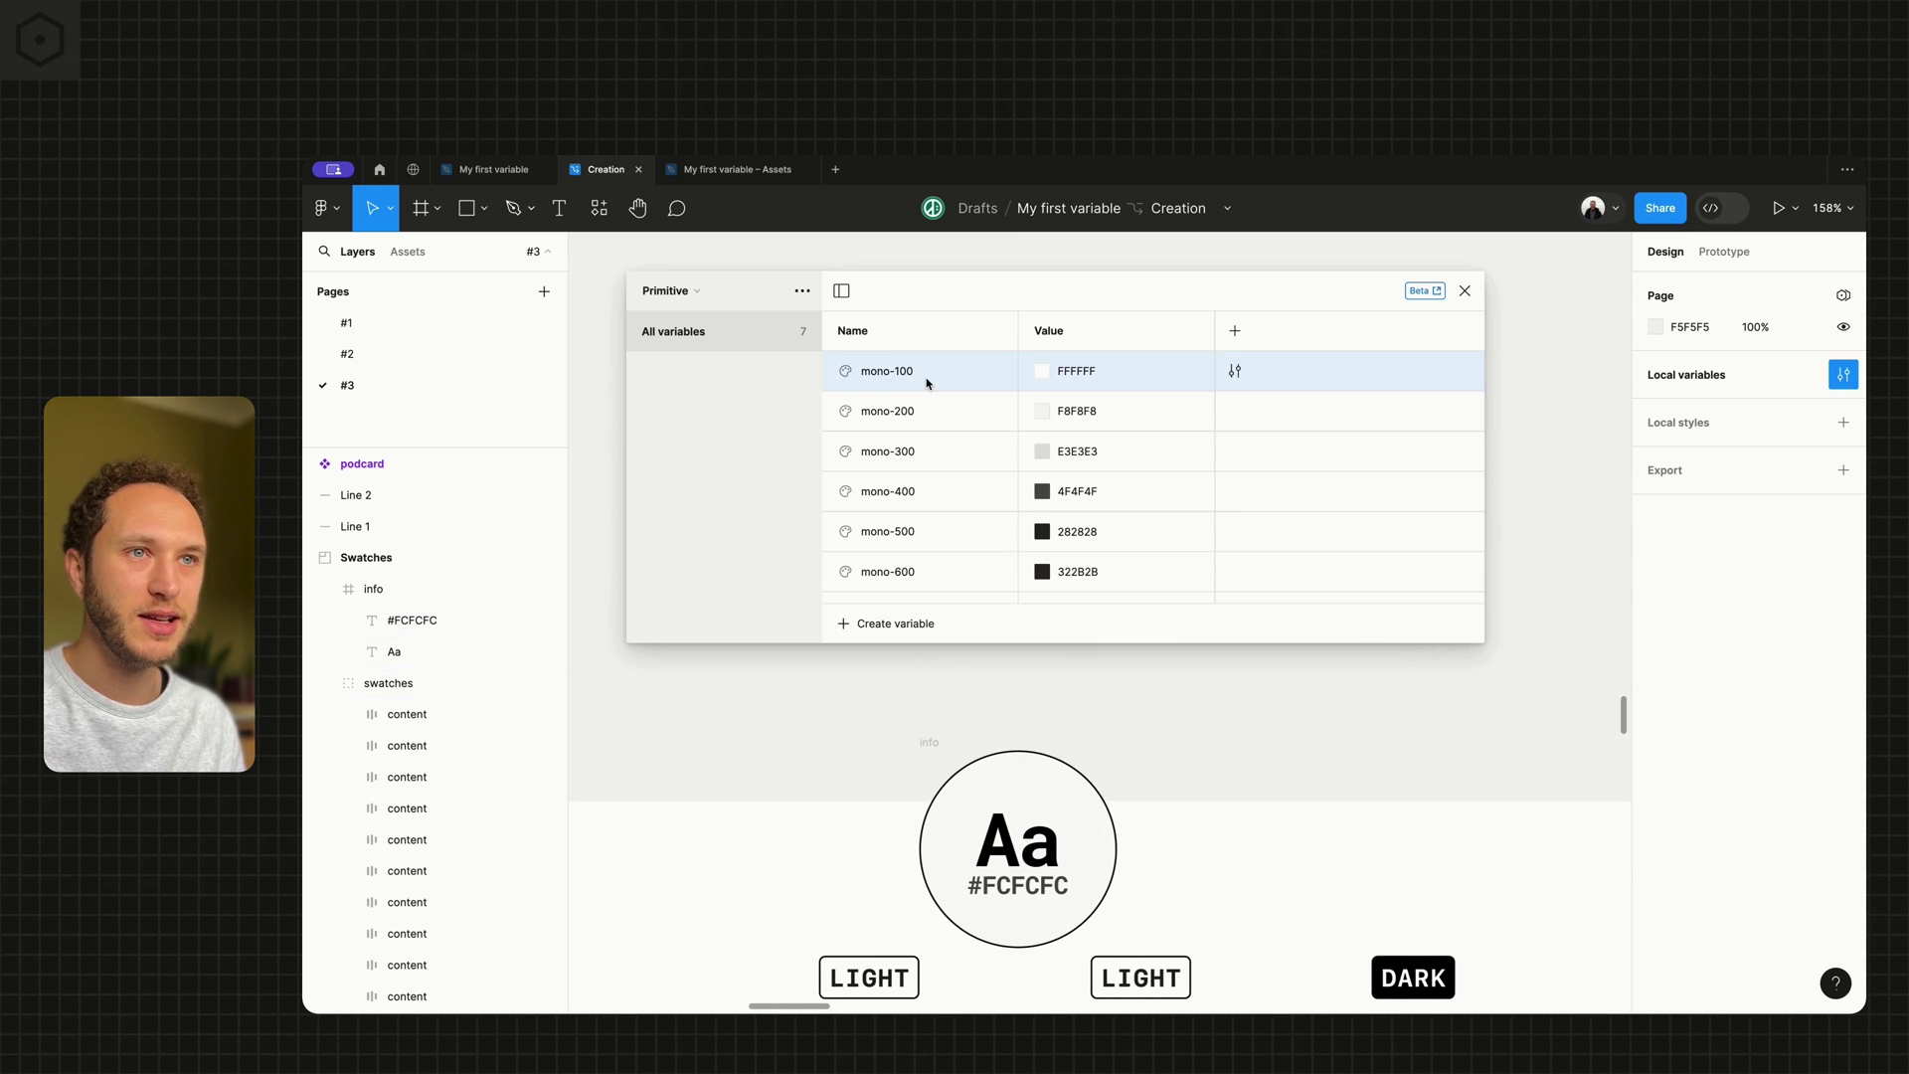
{"action": "key", "text": "ctrl+d"}
{"action": "left_click_drag", "start_coordinate": [944, 422], "coordinate": [903, 416]}
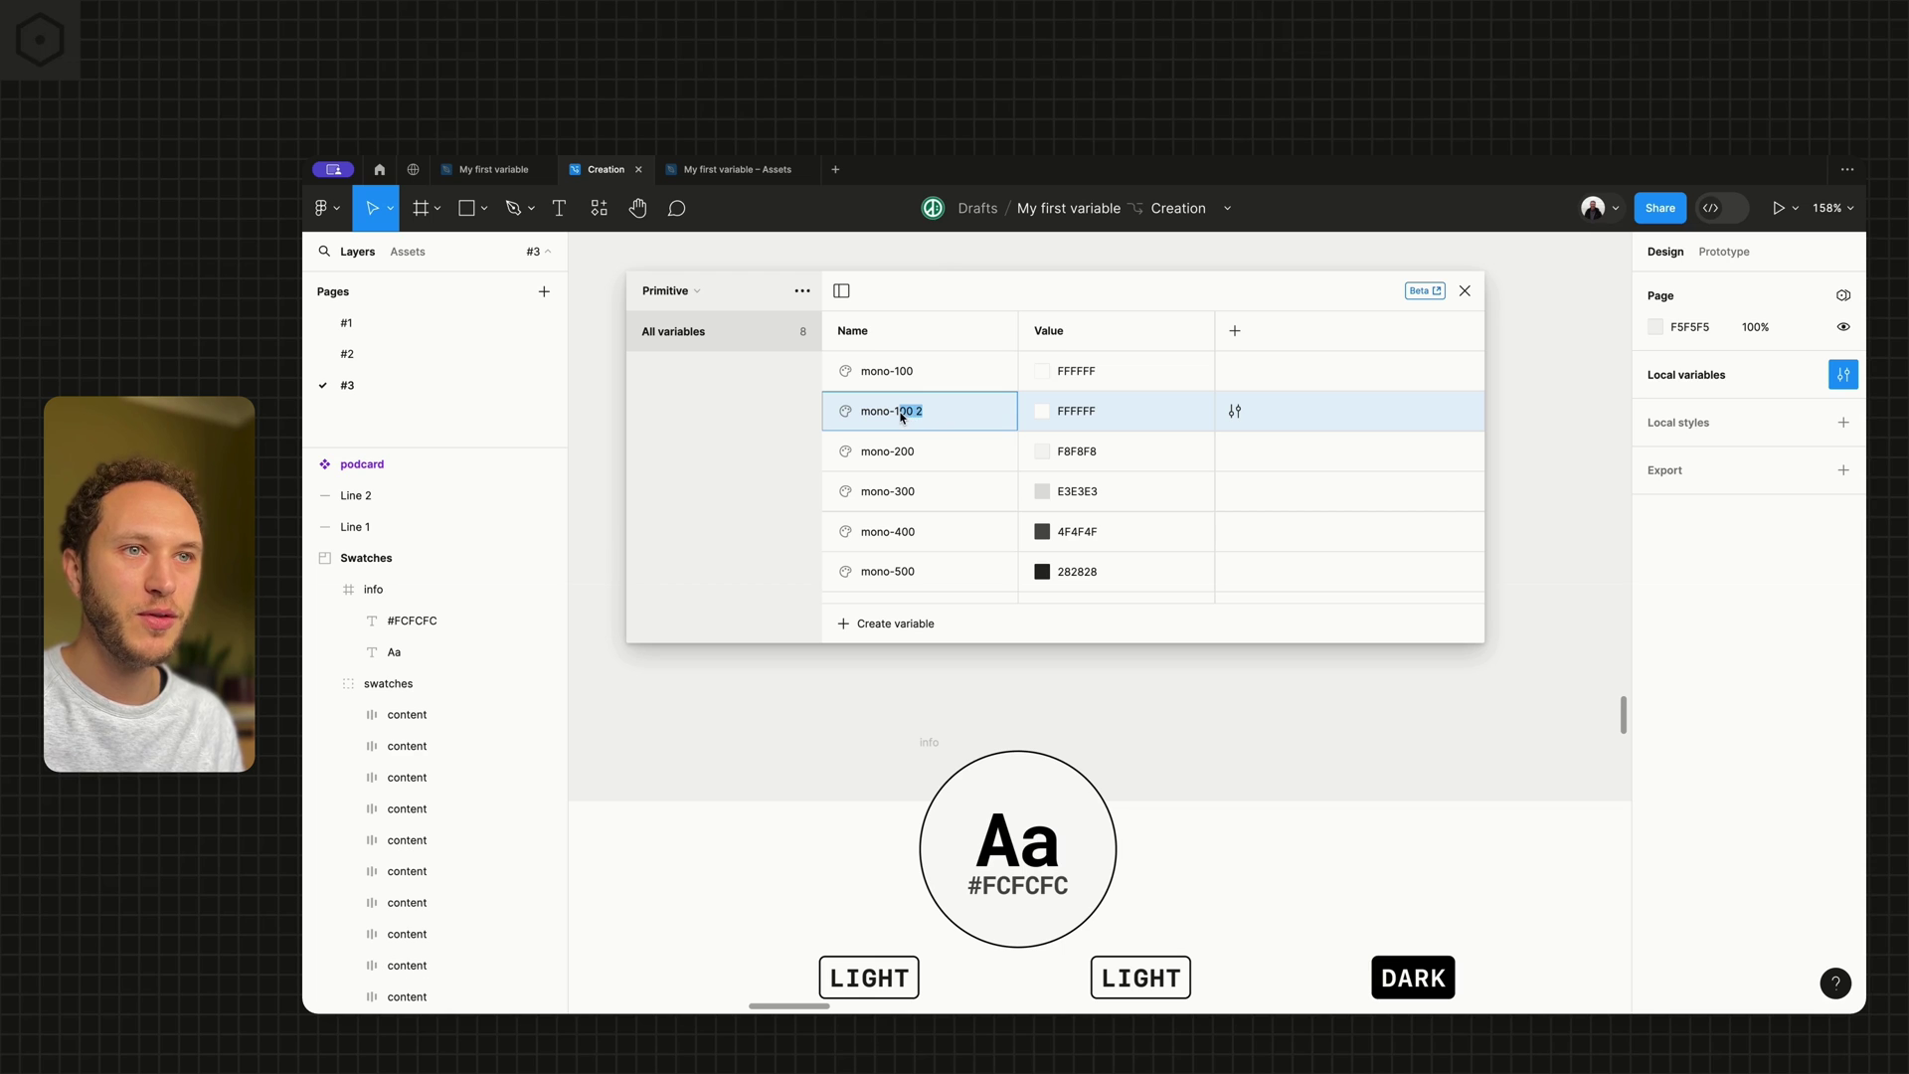
{"action": "type", "text": "150"}
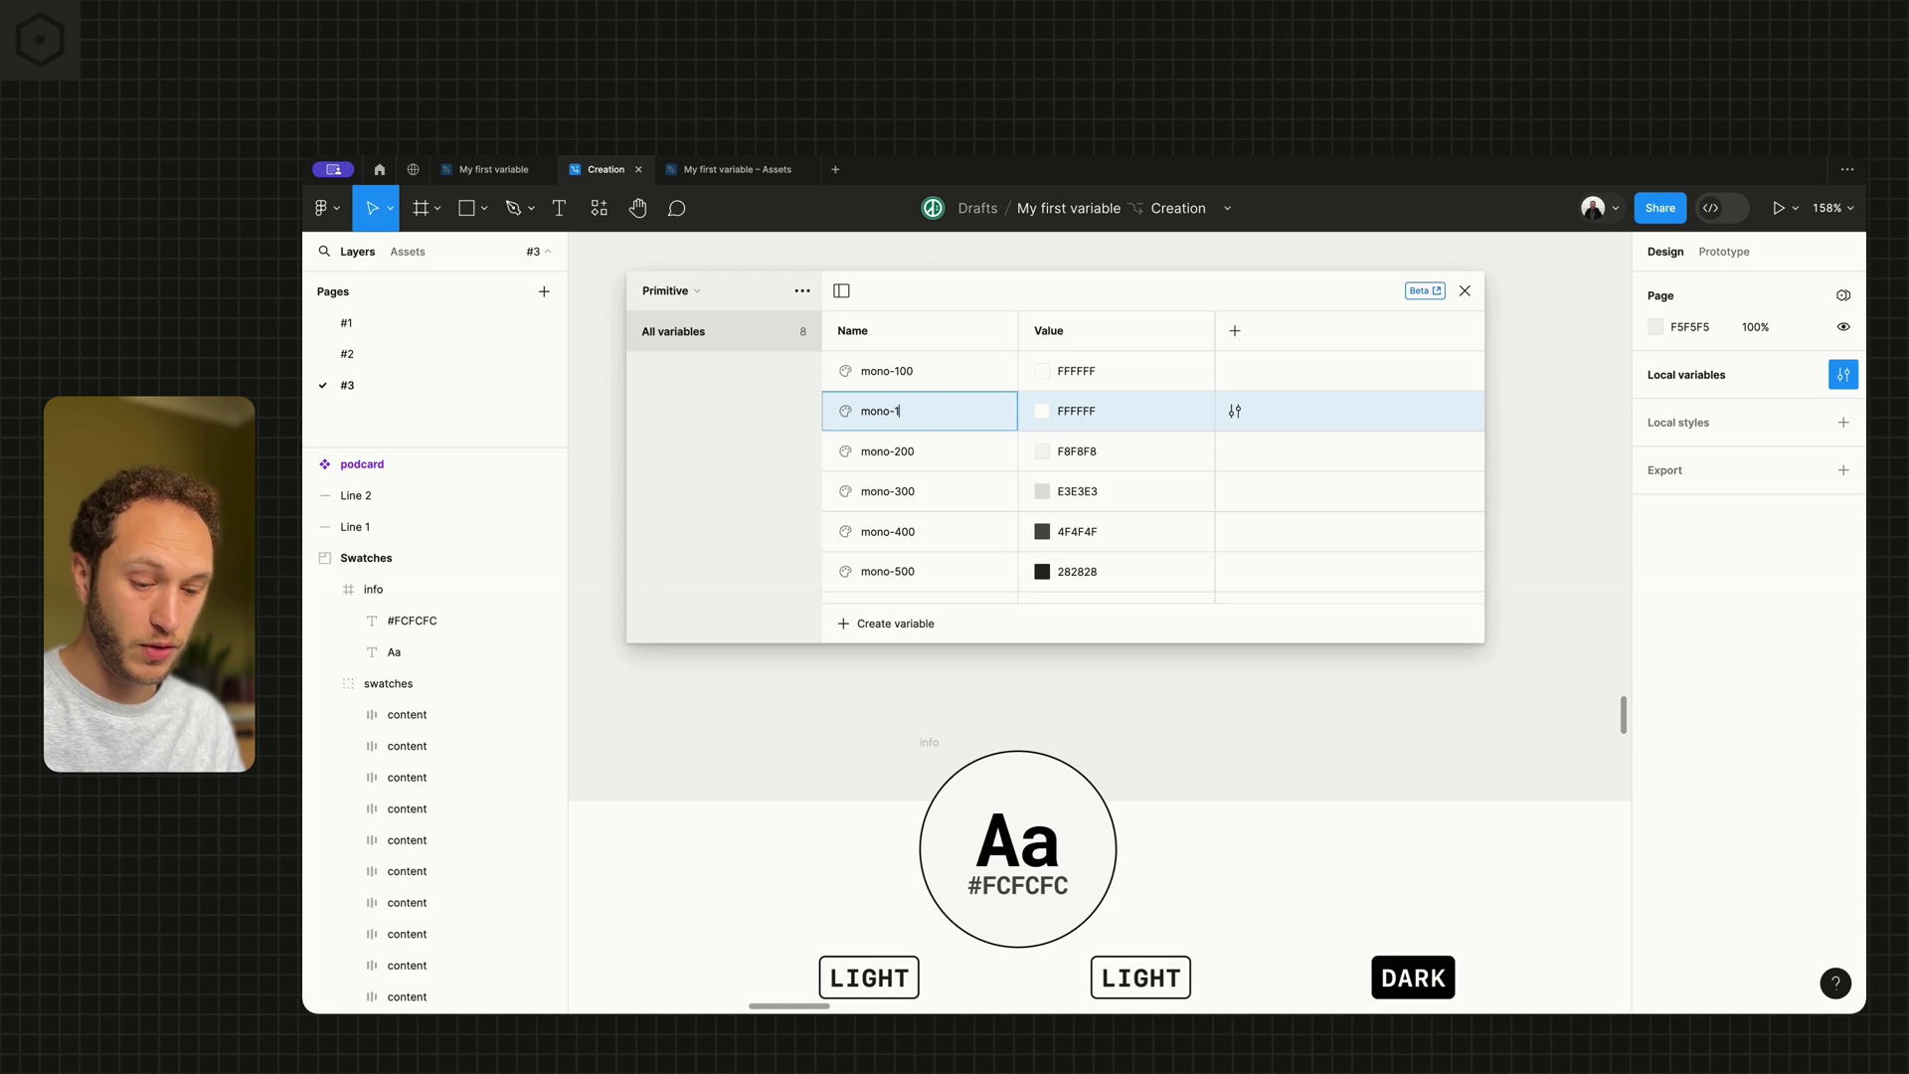
{"action": "key", "text": "Return"}
{"action": "left_click", "coordinate": [1035, 415]}
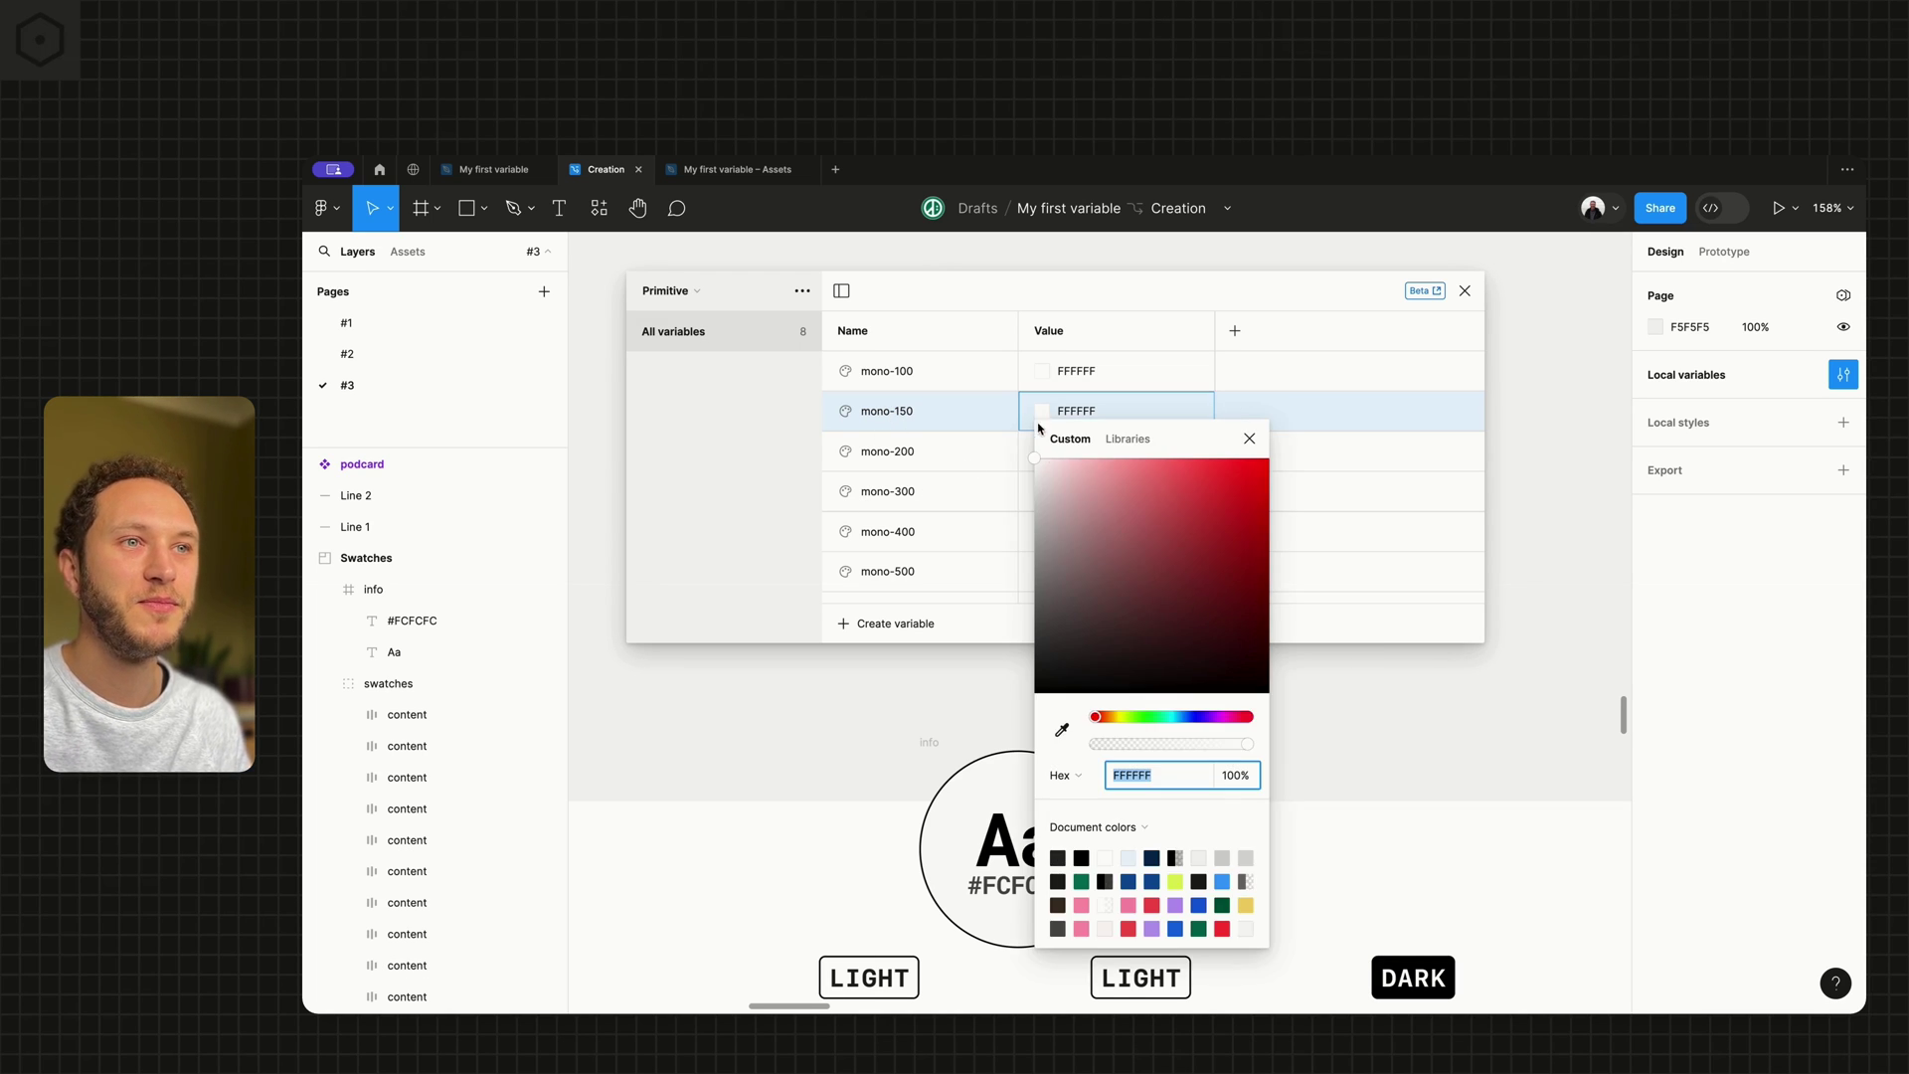
{"action": "left_click", "coordinate": [1062, 729]}
{"action": "left_click", "coordinate": [1534, 328]}
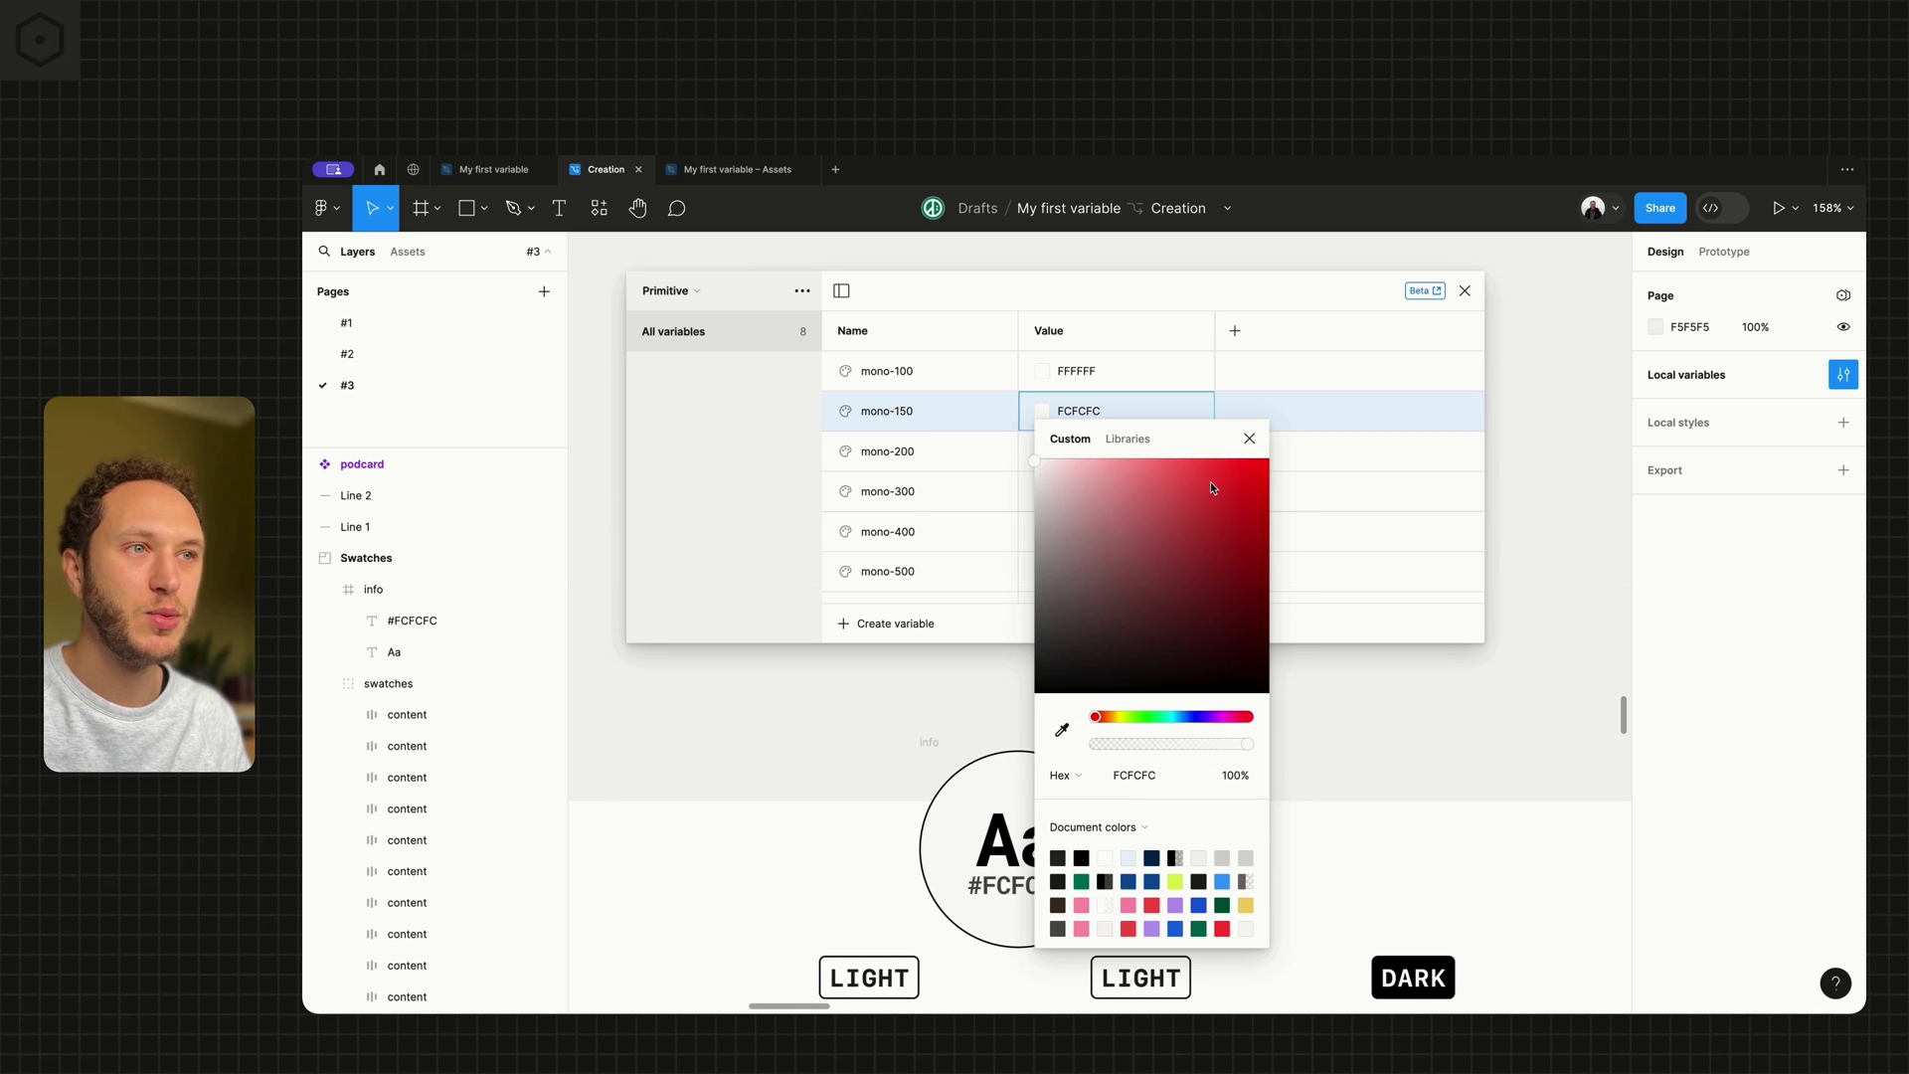
{"action": "left_click", "coordinate": [1249, 440]}
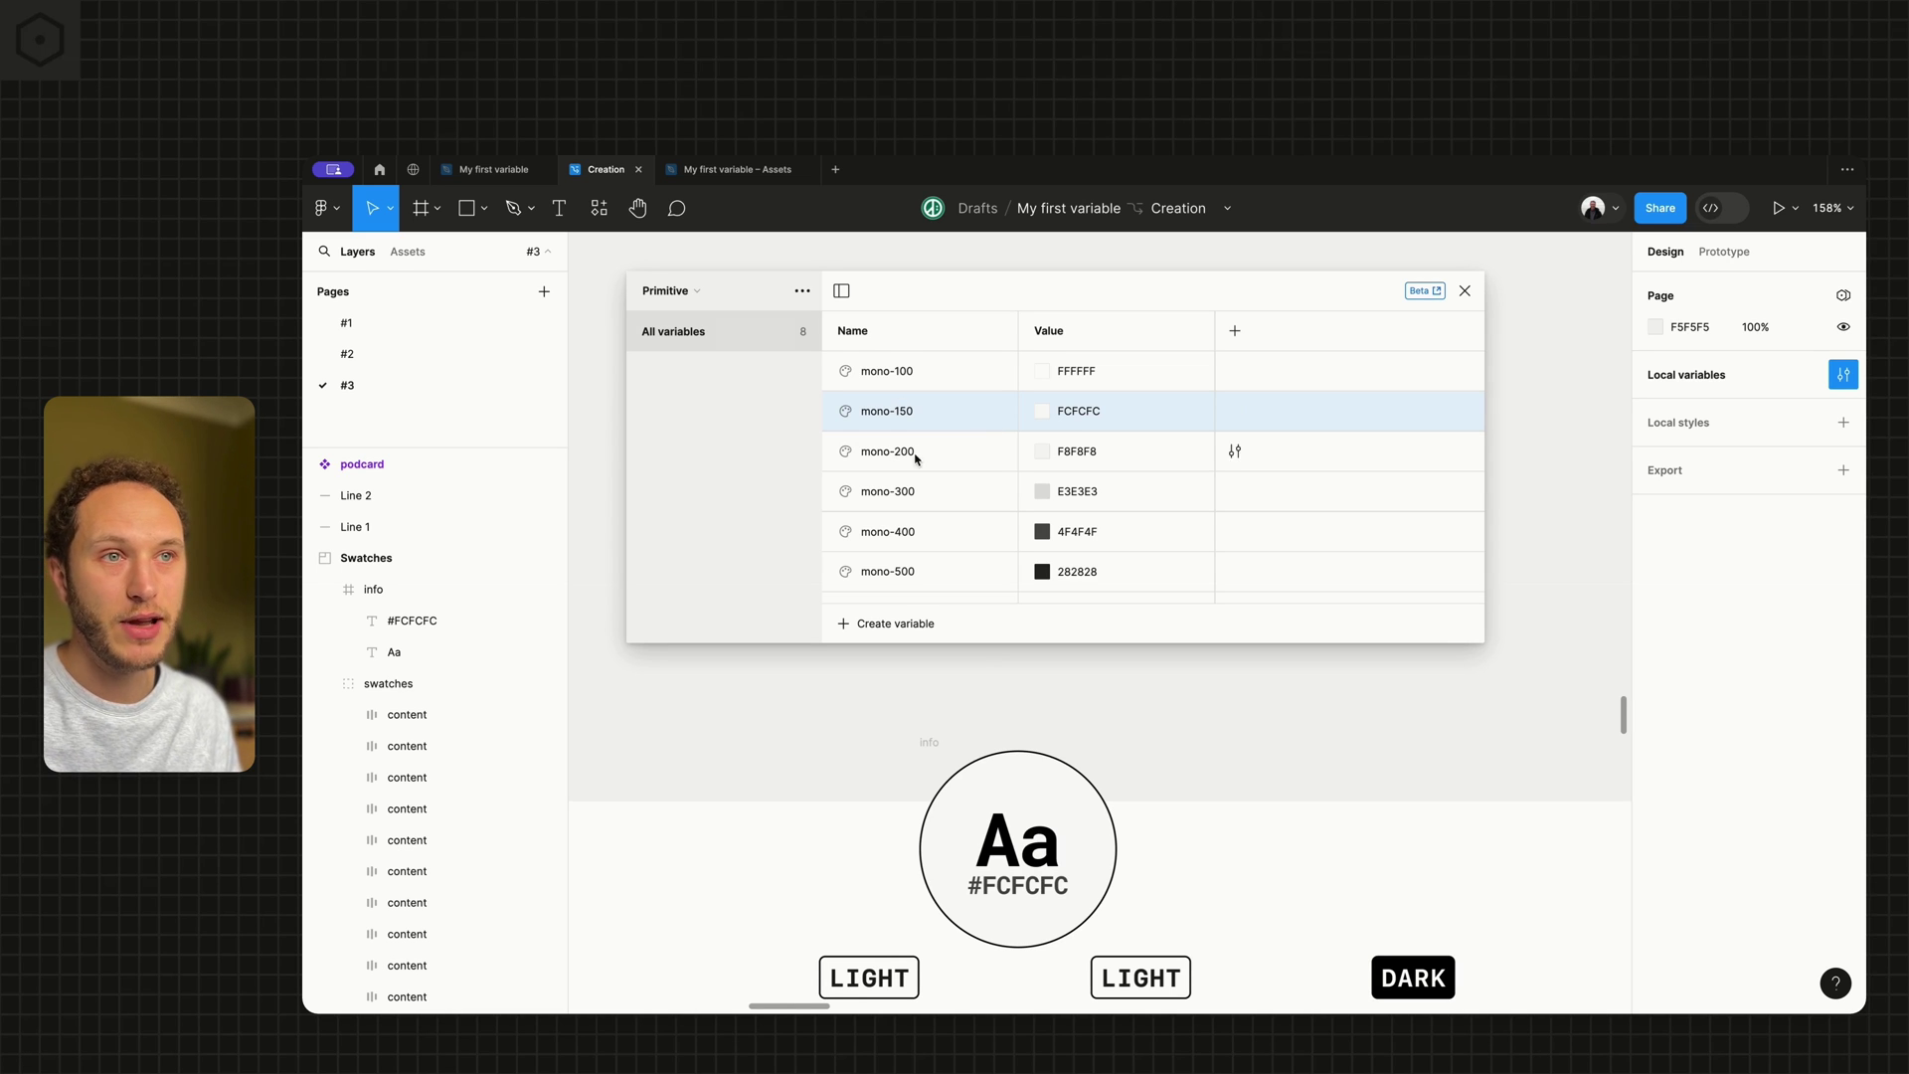
Delete the mono-150 variable, then delete the info circle frame from the canvas.
{"action": "right_click", "coordinate": [938, 414]}
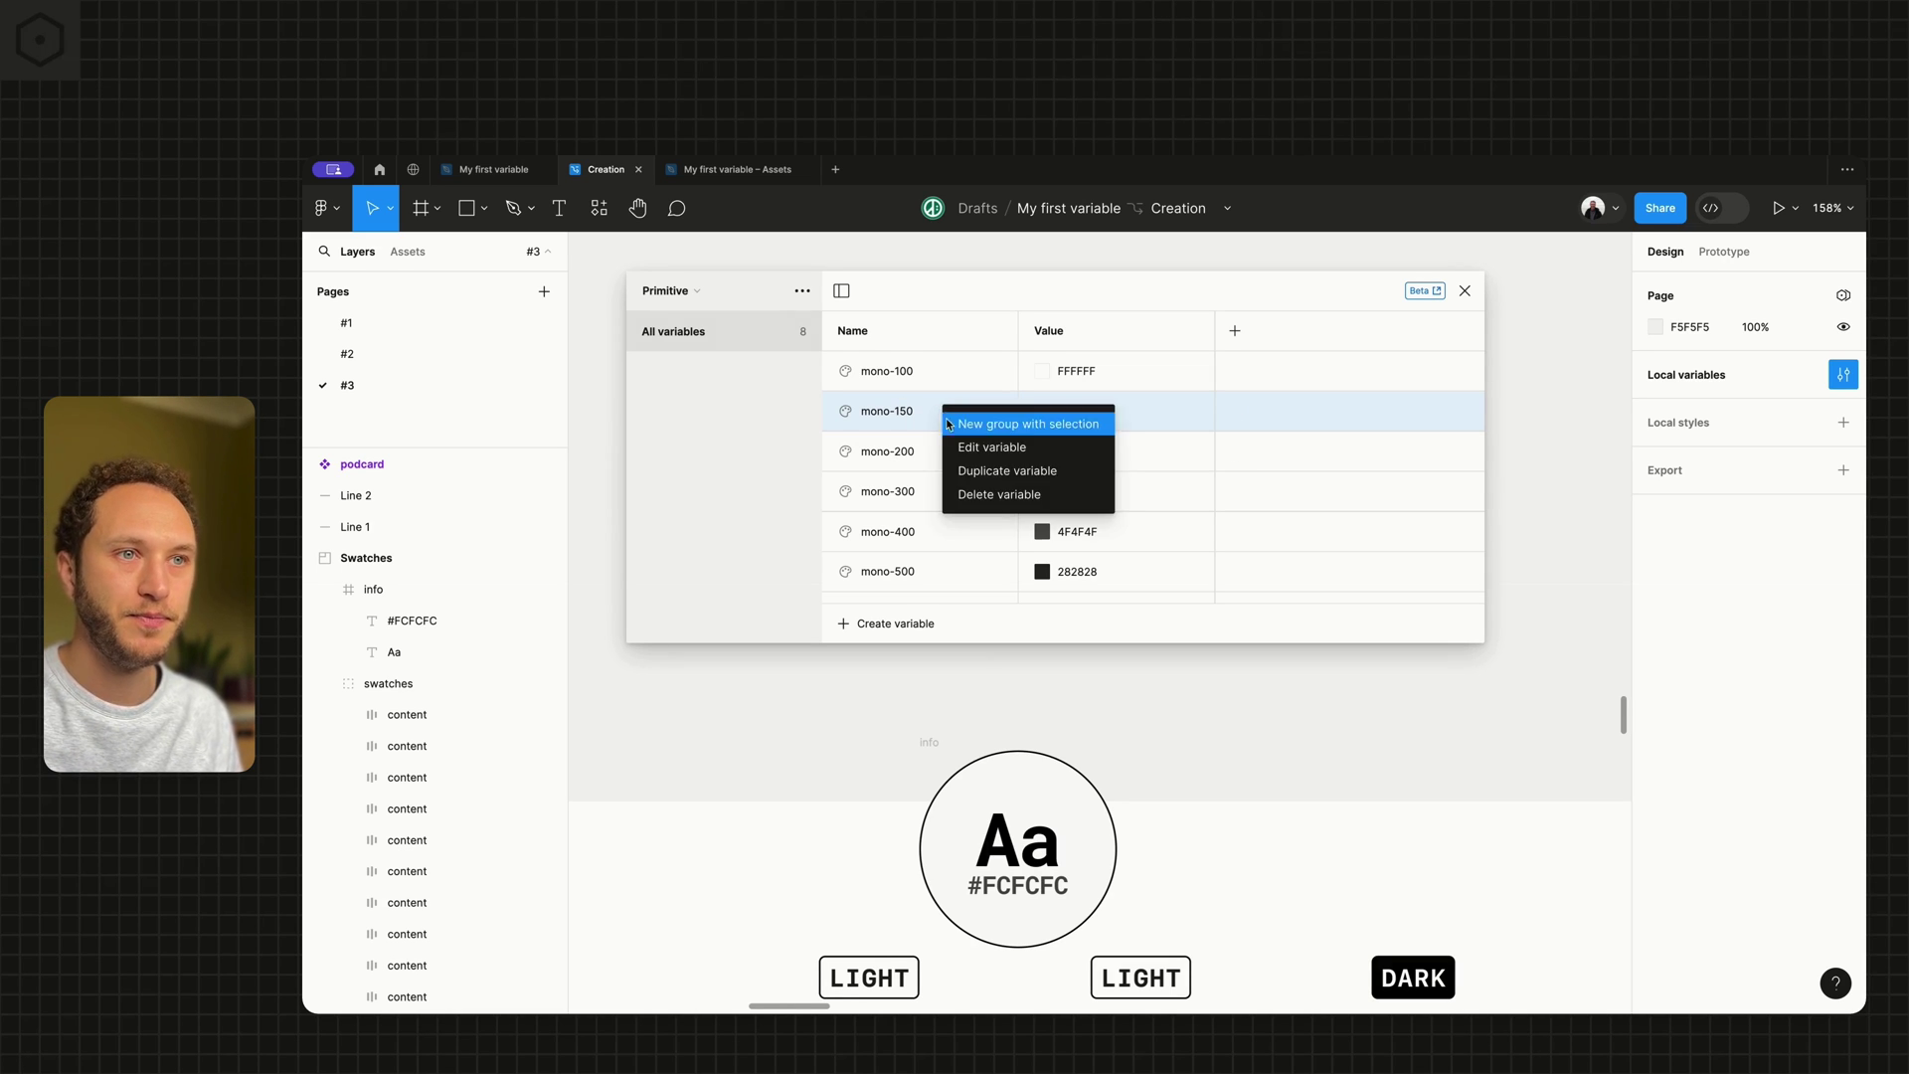
{"action": "left_click", "coordinate": [994, 494]}
{"action": "left_click", "coordinate": [1465, 290]}
{"action": "left_click", "coordinate": [924, 744]}
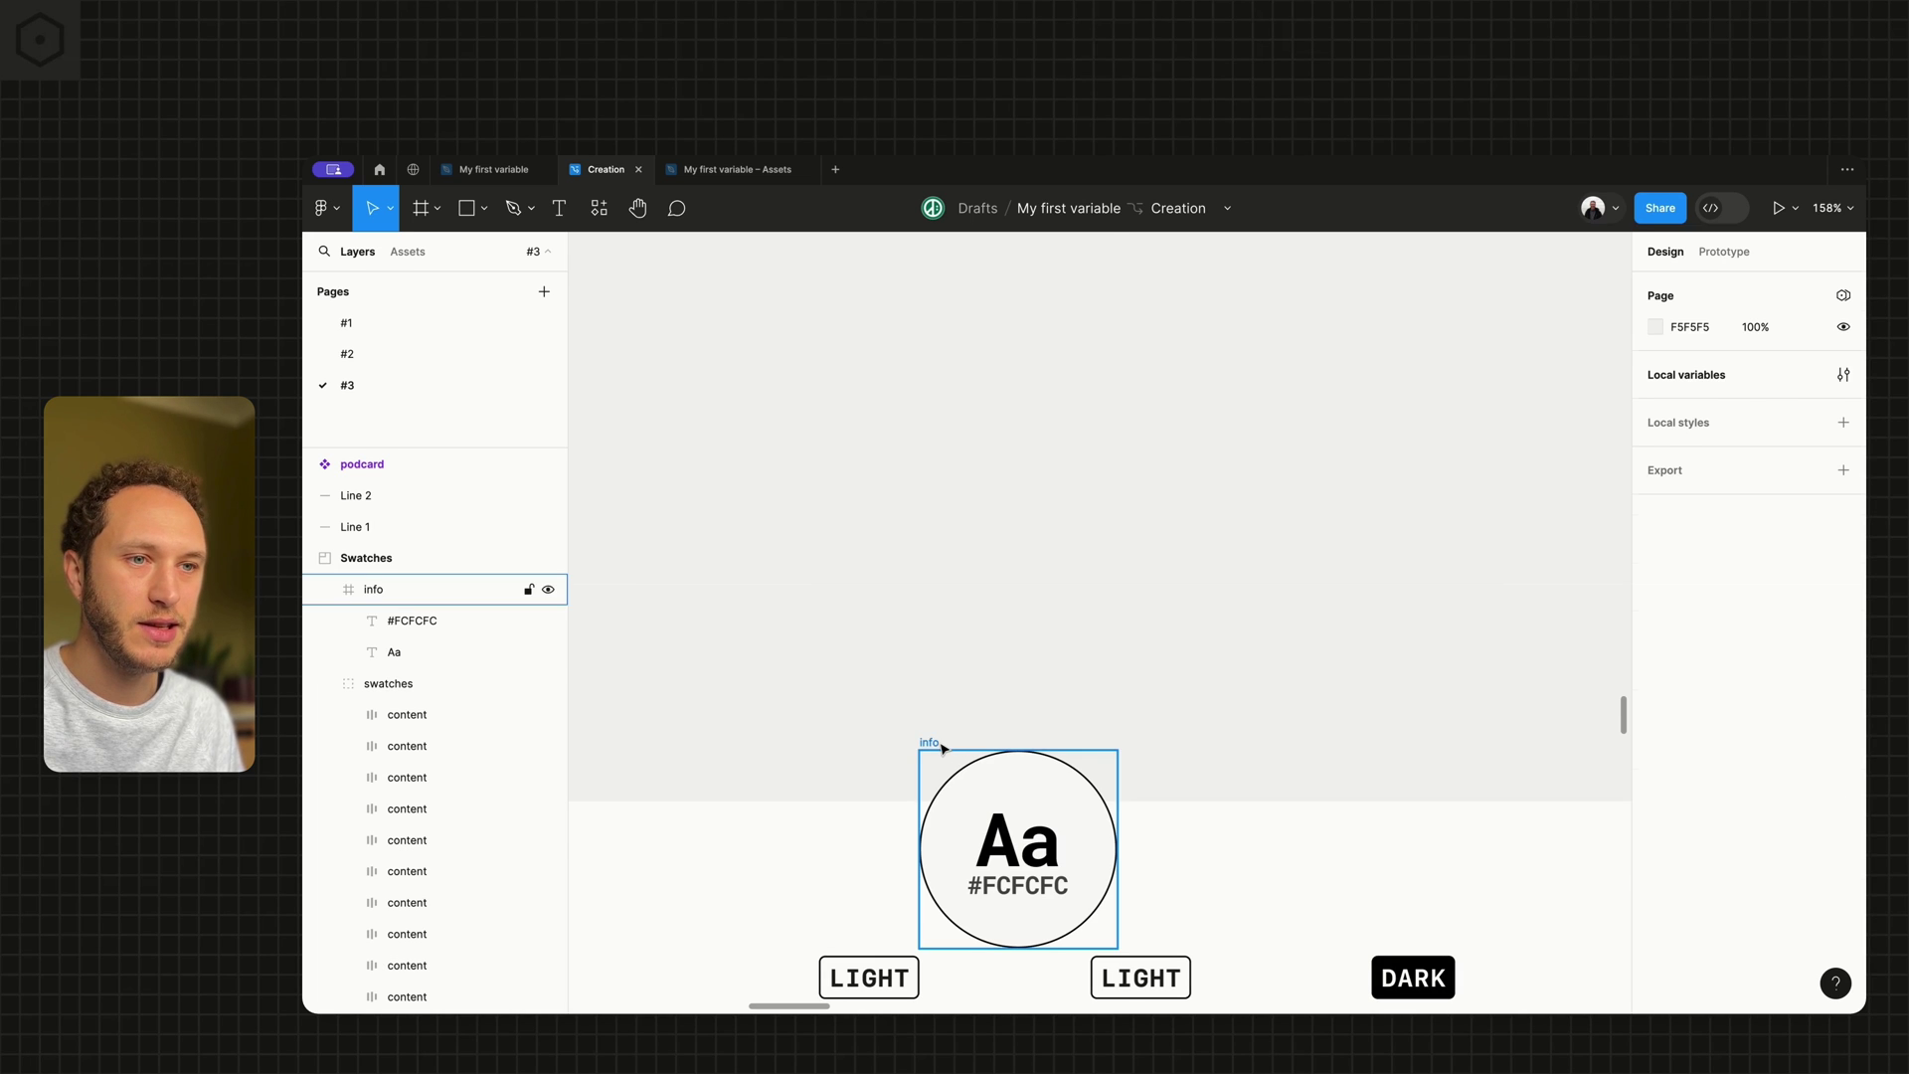
{"action": "scroll", "coordinate": [924, 738], "scroll_direction": "down", "scroll_amount": 10}
{"action": "key", "text": "Delete"}
Create colour variable green-100 with value 90DDC1 eyedropped from the light green swatch.
{"action": "scroll", "coordinate": [930, 736], "scroll_direction": "up", "scroll_amount": 5}
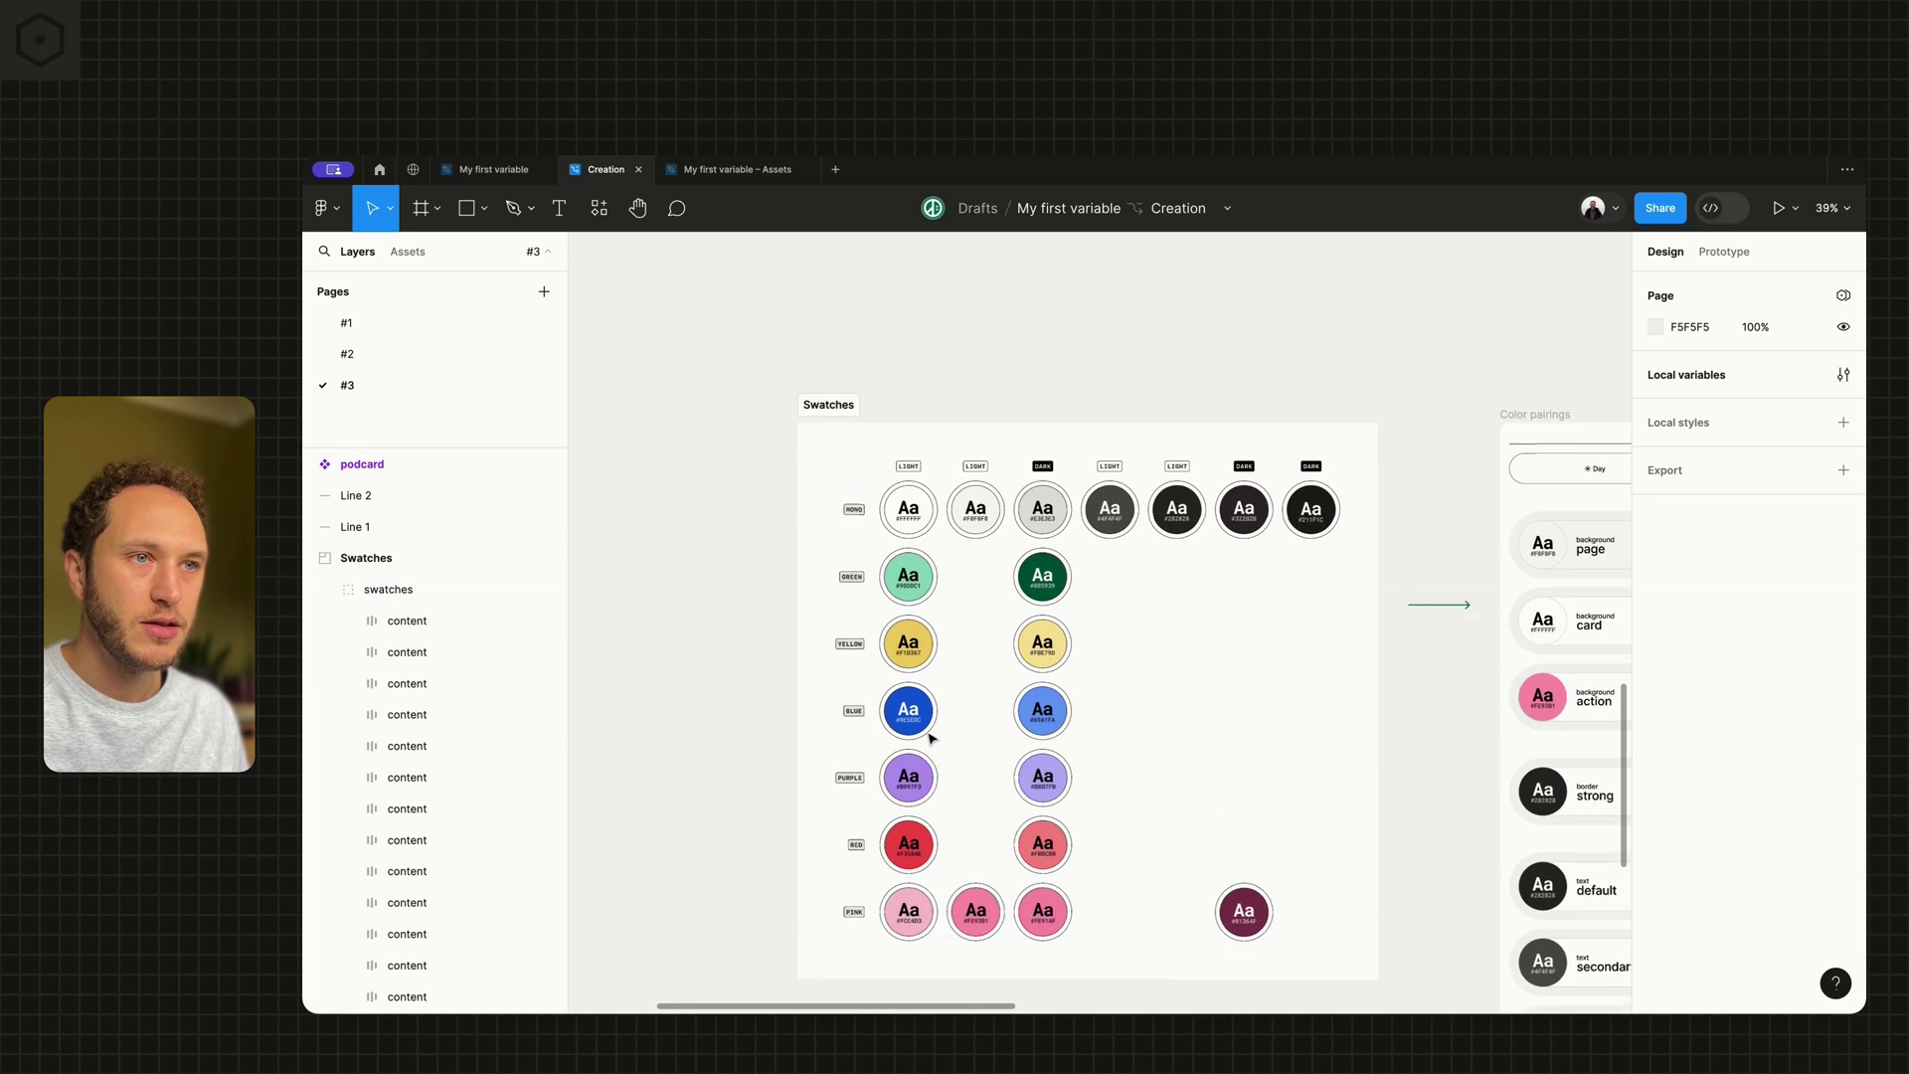
{"action": "left_click", "coordinate": [1838, 375]}
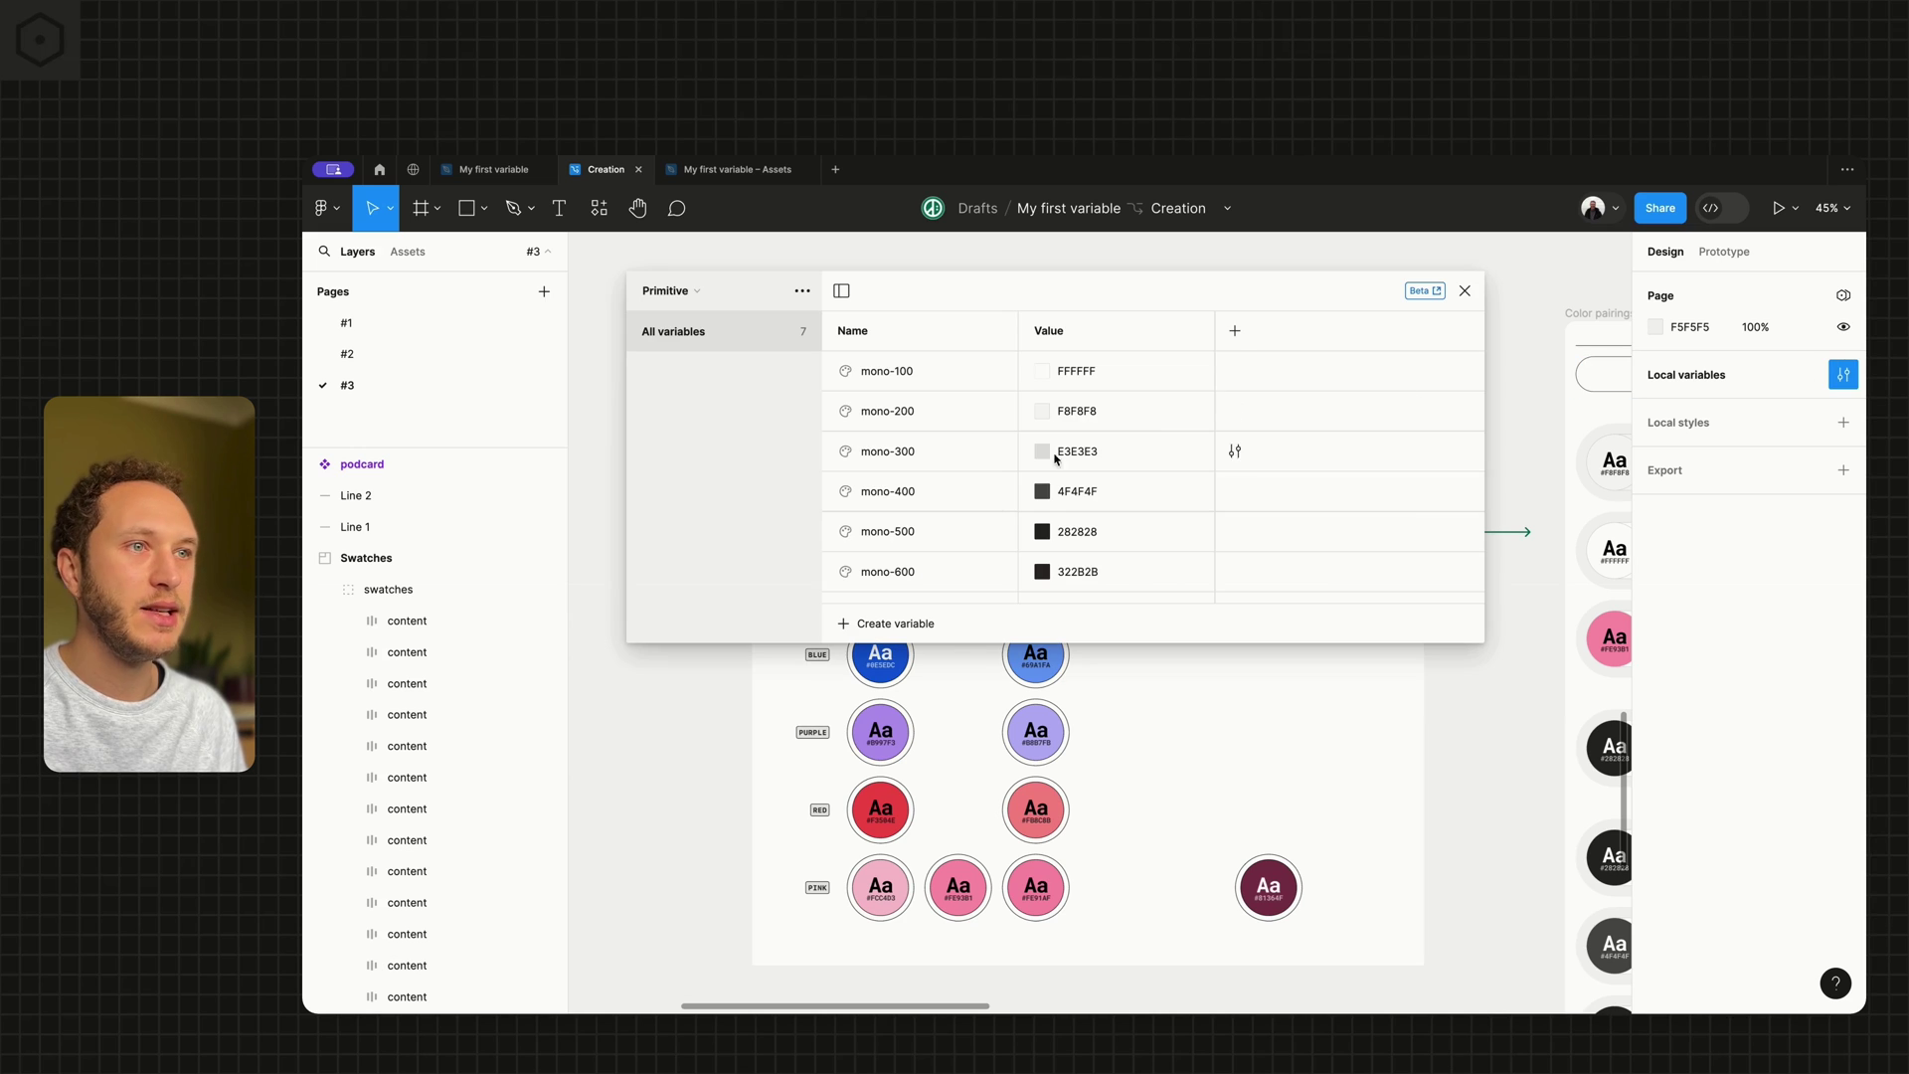
{"action": "left_click", "coordinate": [875, 623]}
{"action": "left_click", "coordinate": [881, 664]}
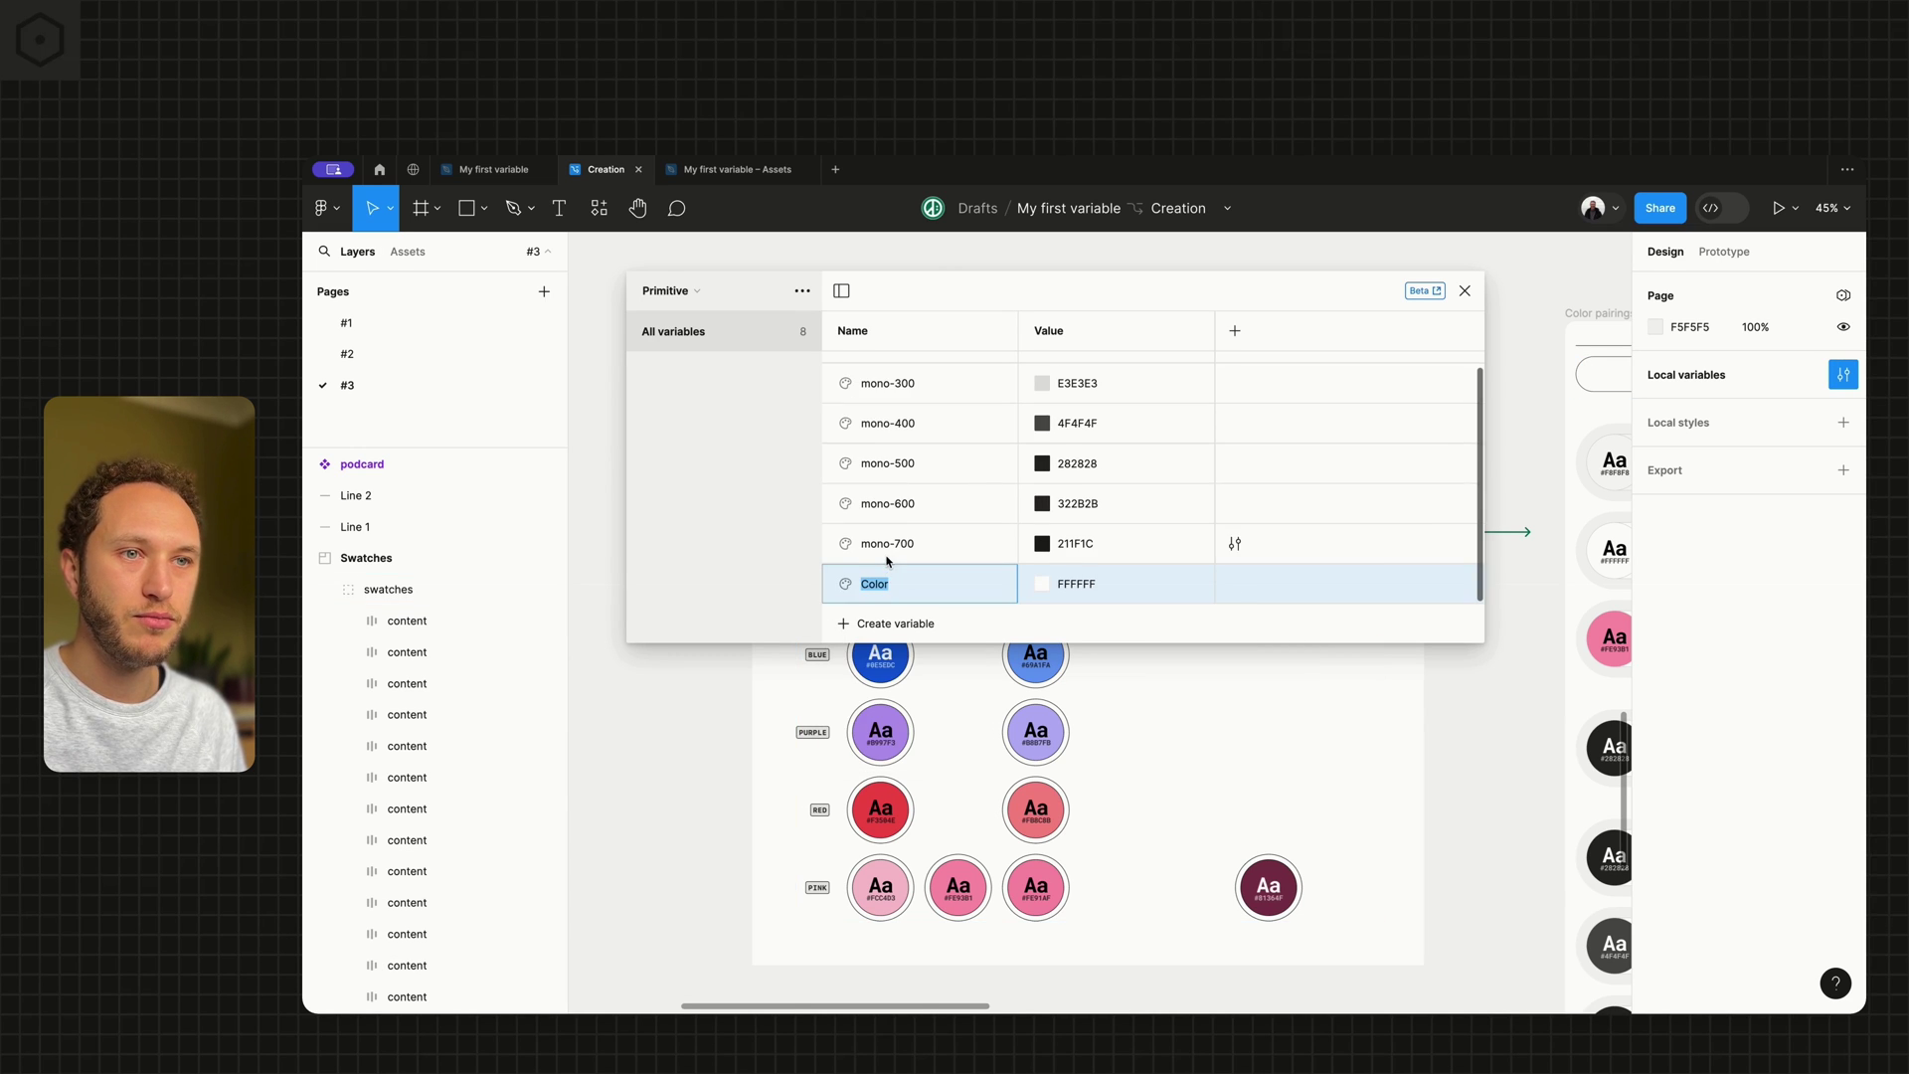
{"action": "scroll", "coordinate": [838, 744], "scroll_direction": "up", "scroll_amount": 3}
{"action": "scroll", "coordinate": [838, 743], "scroll_direction": "up", "scroll_amount": 3}
{"action": "scroll", "coordinate": [839, 744], "scroll_direction": "up", "scroll_amount": 1}
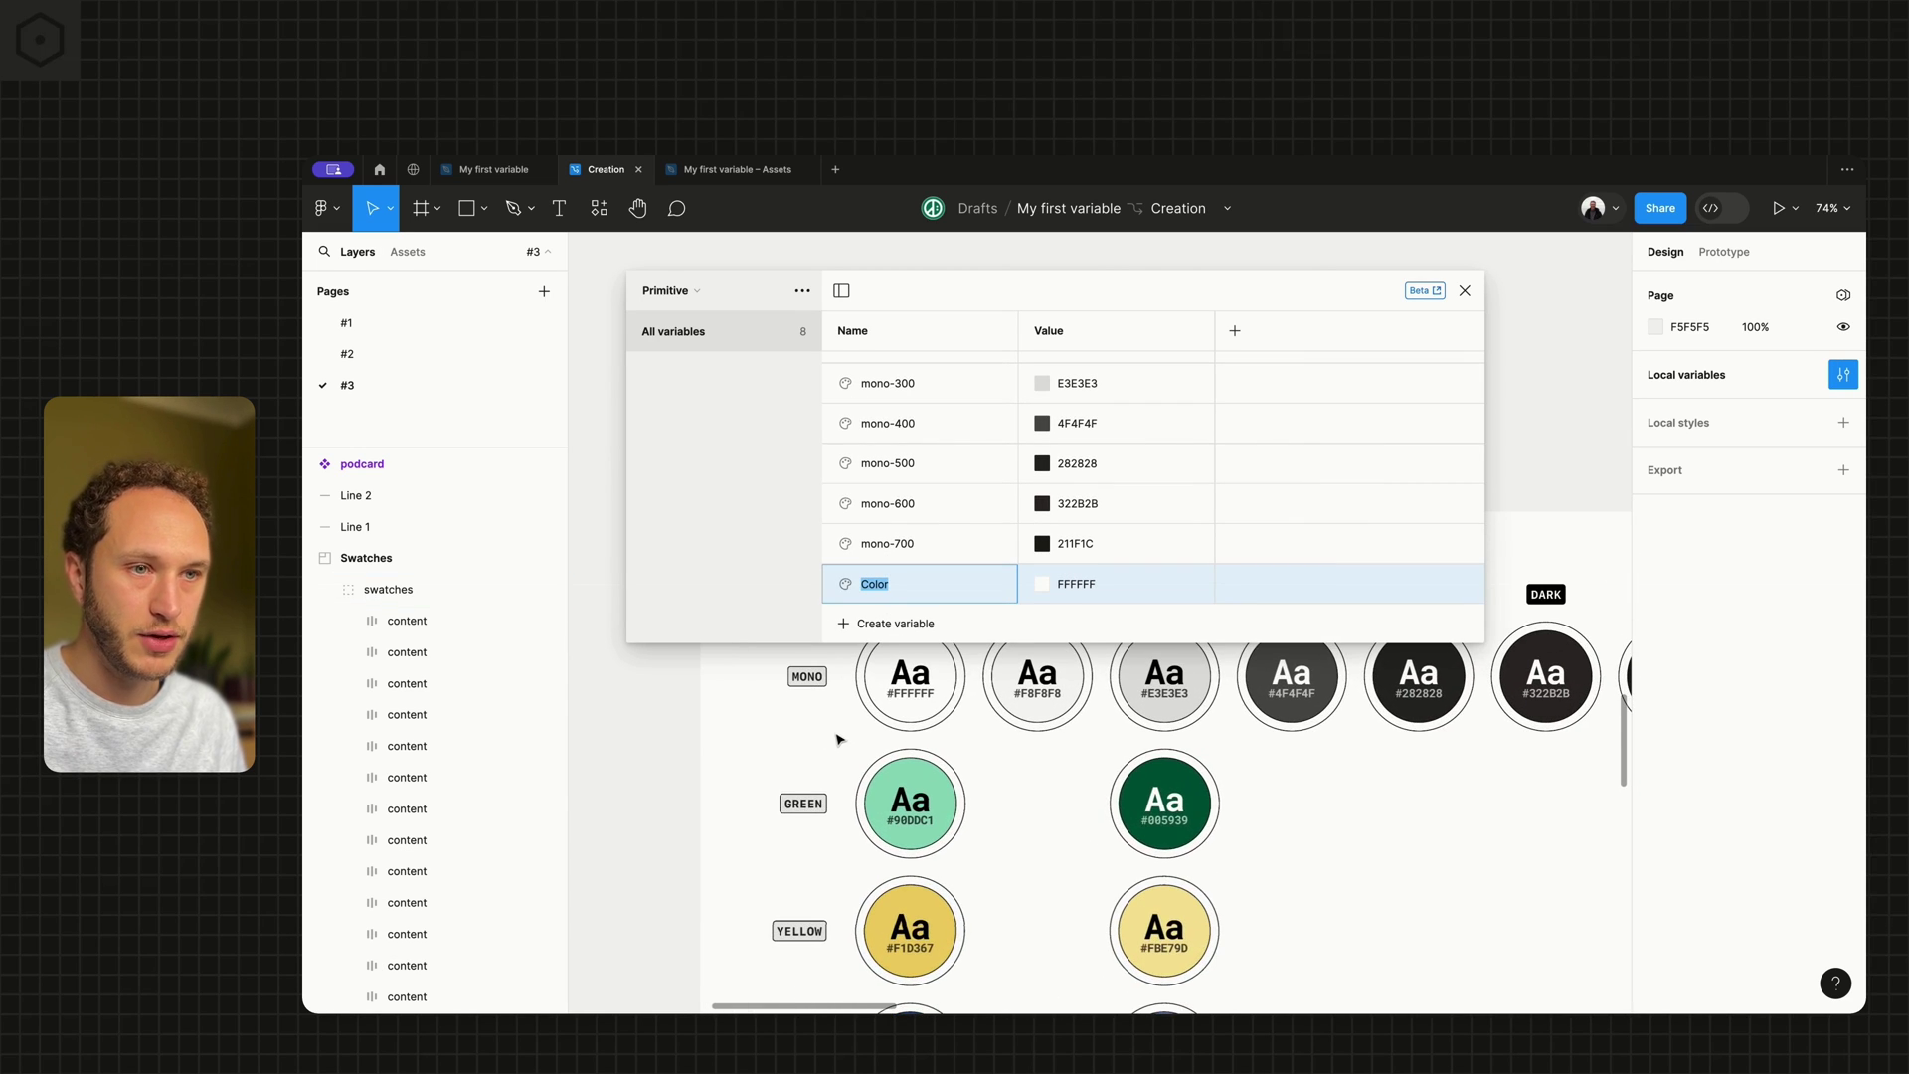
{"action": "type", "text": "green-10"}
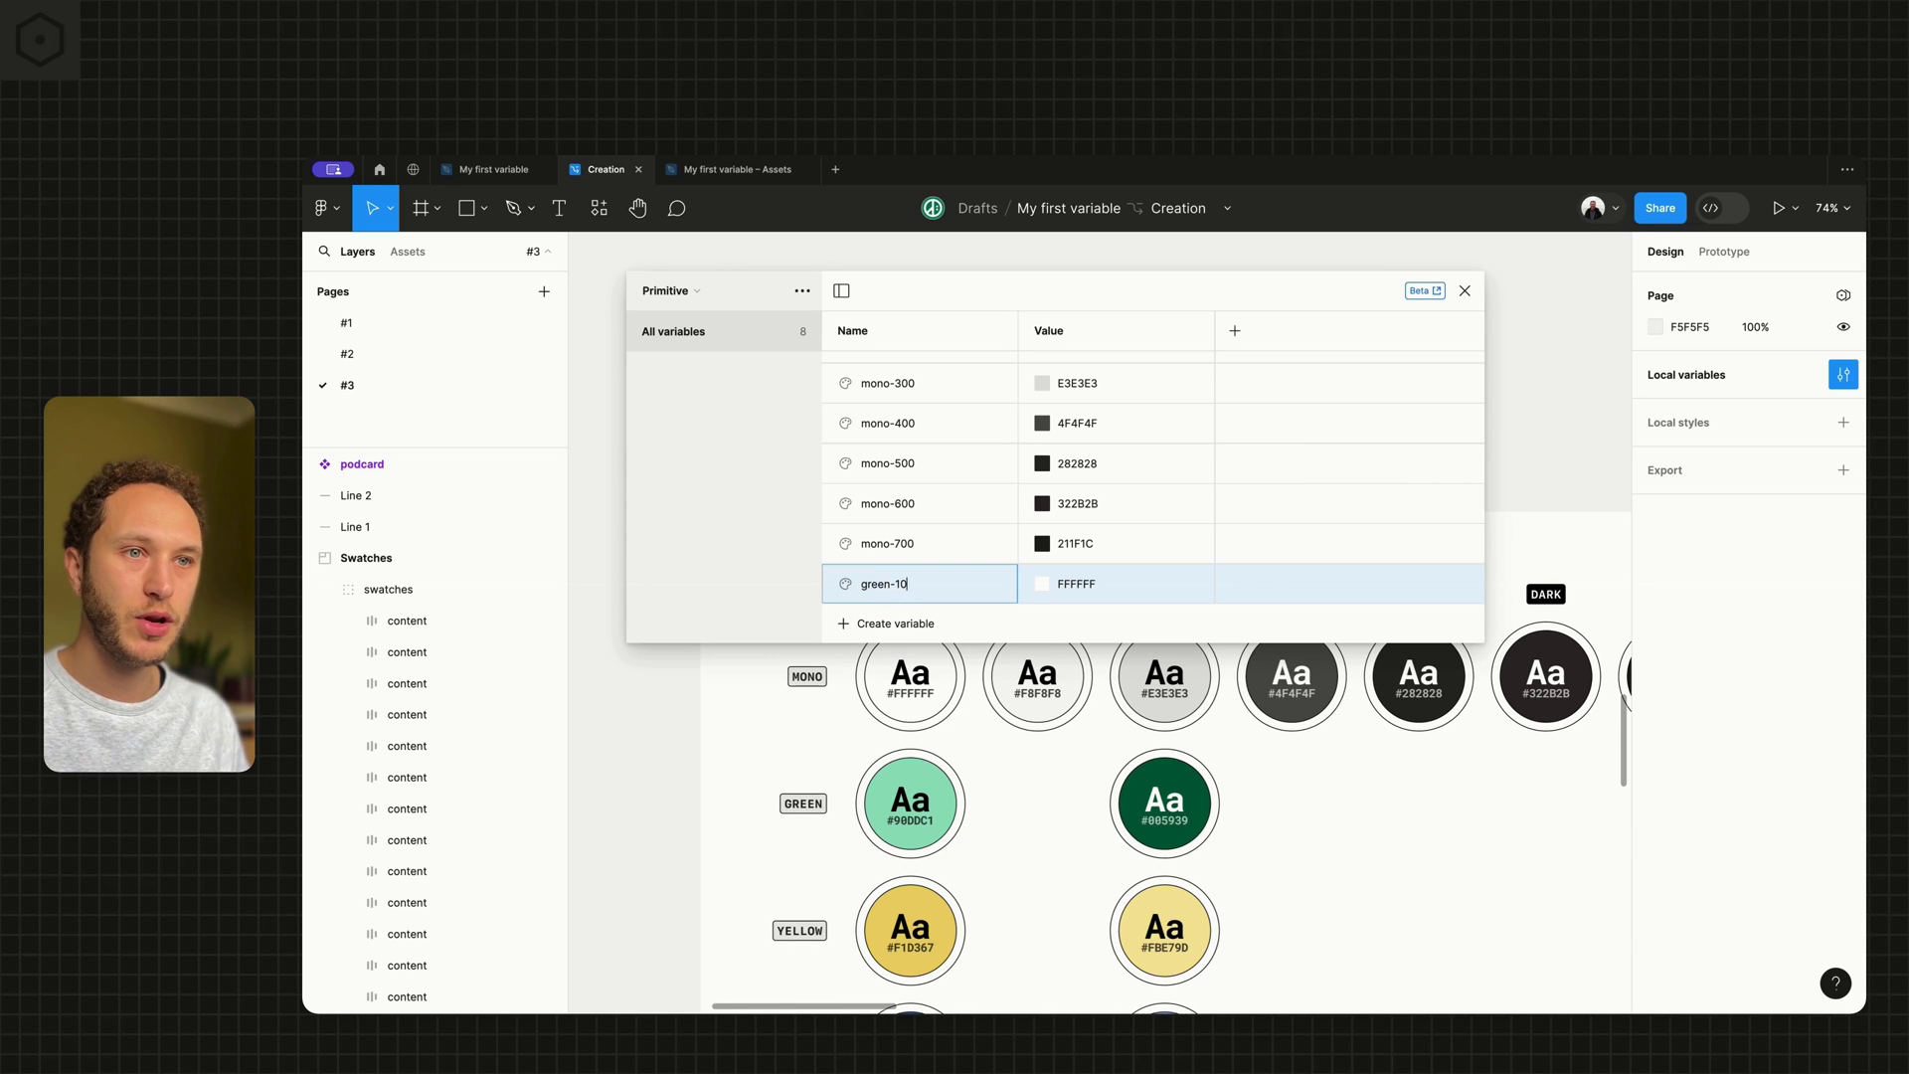
{"action": "type", "text": "0"}
{"action": "key", "text": "Return"}
{"action": "left_click", "coordinate": [1045, 586]}
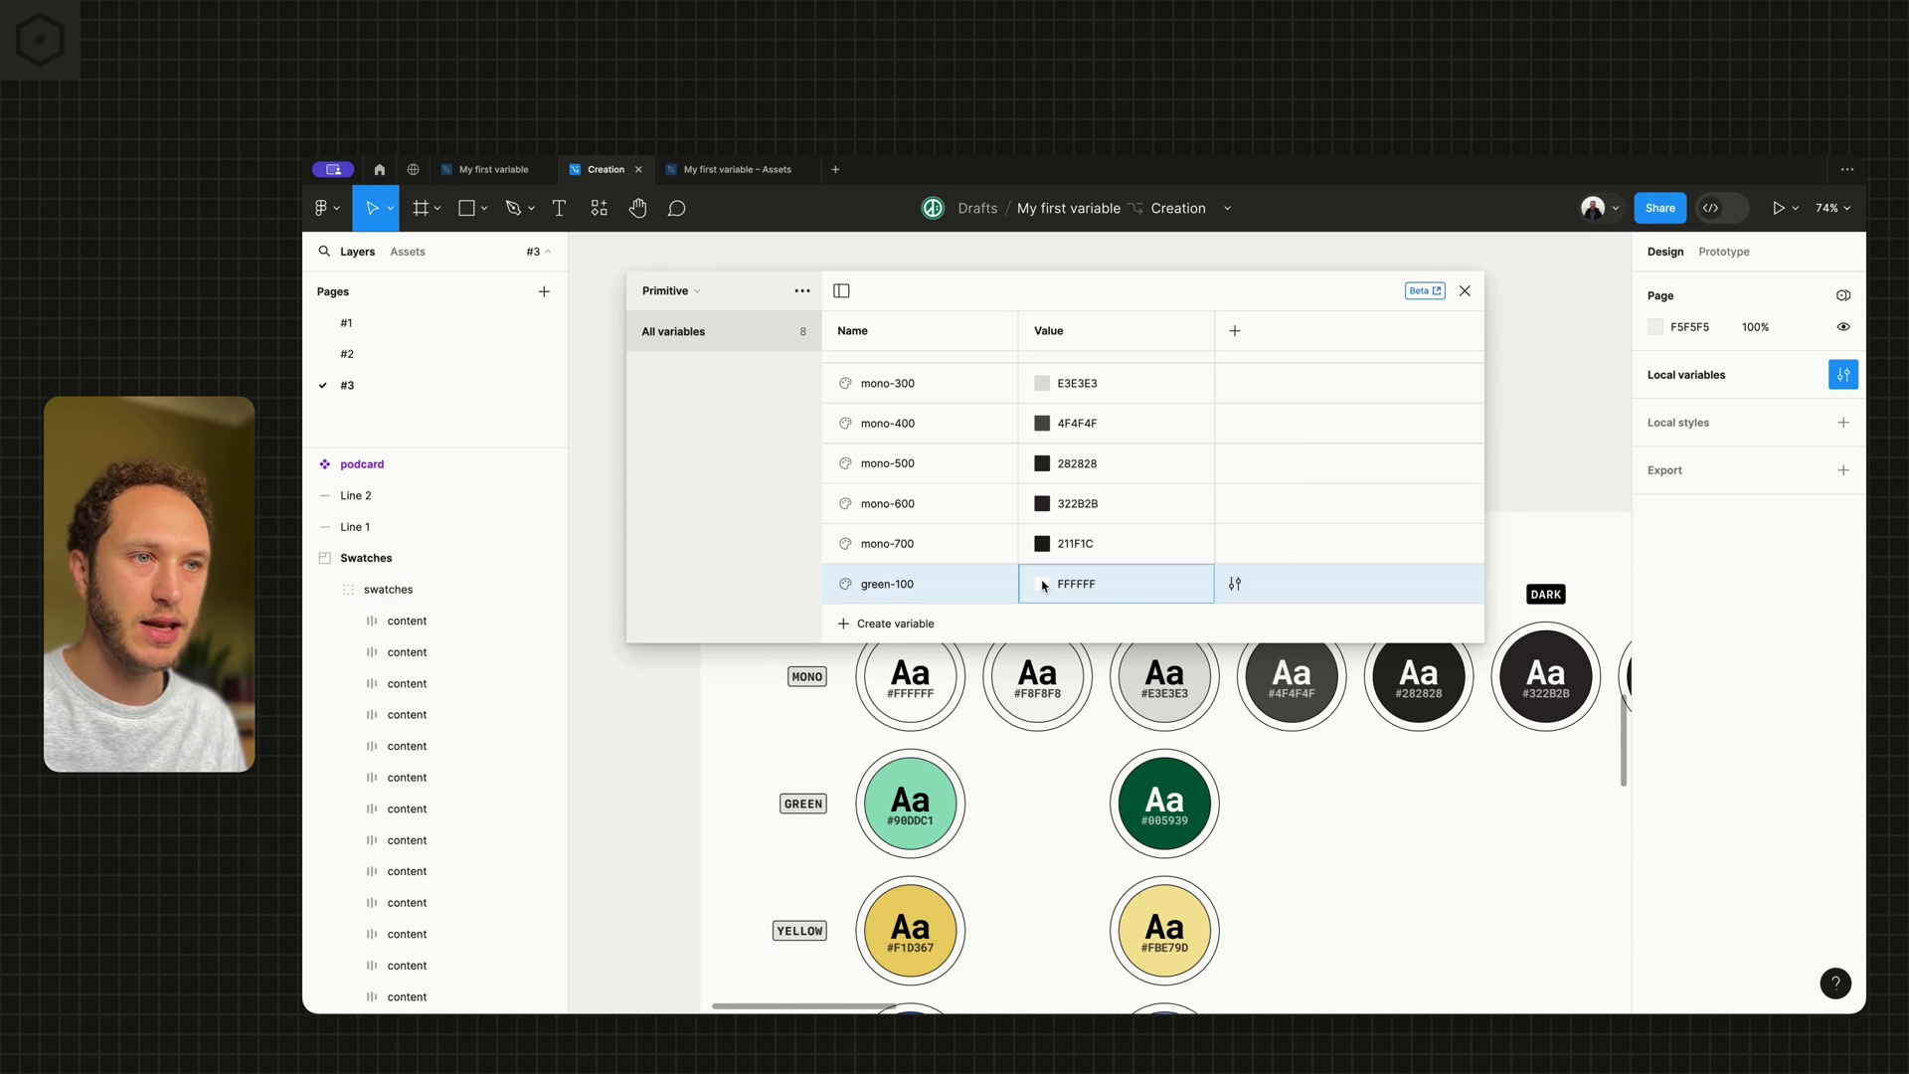
{"action": "left_click", "coordinate": [1043, 584]}
{"action": "left_click", "coordinate": [1061, 781]}
{"action": "left_click", "coordinate": [911, 801]}
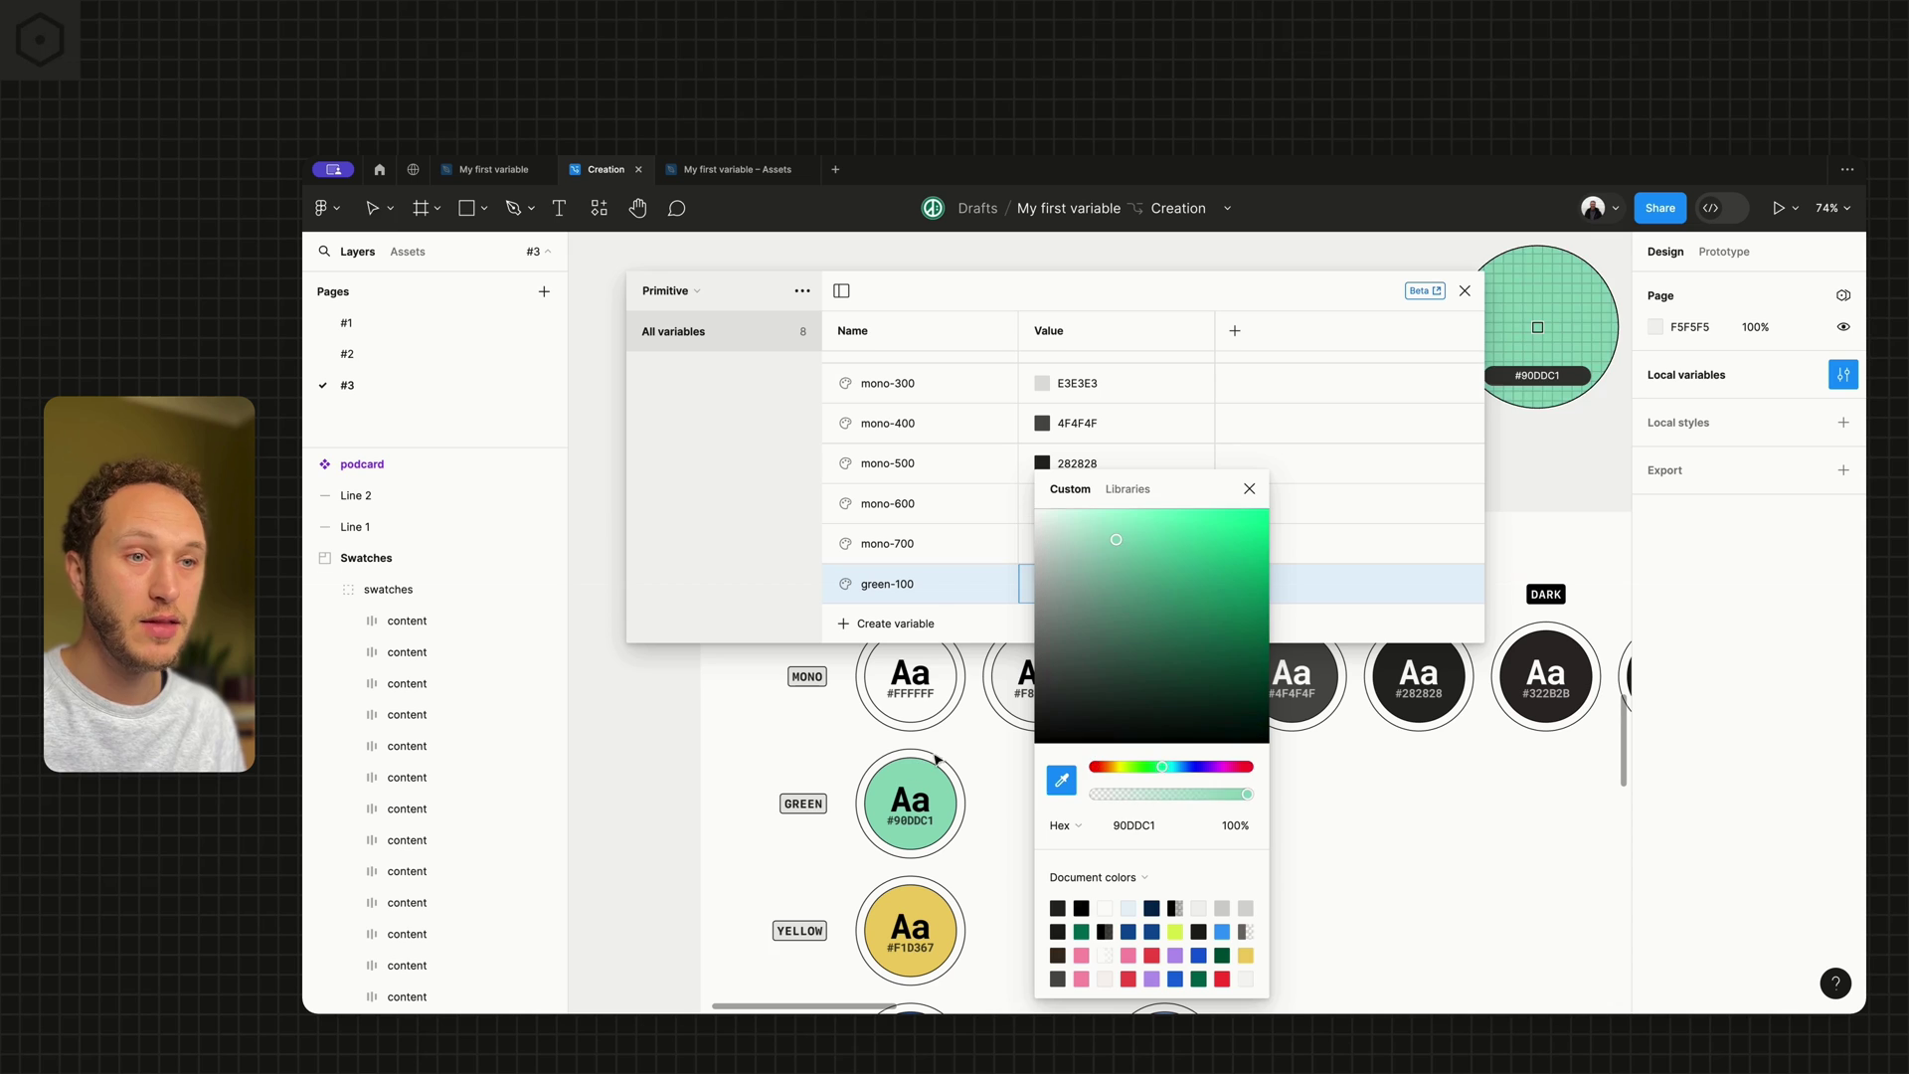
{"action": "left_click", "coordinate": [1250, 488]}
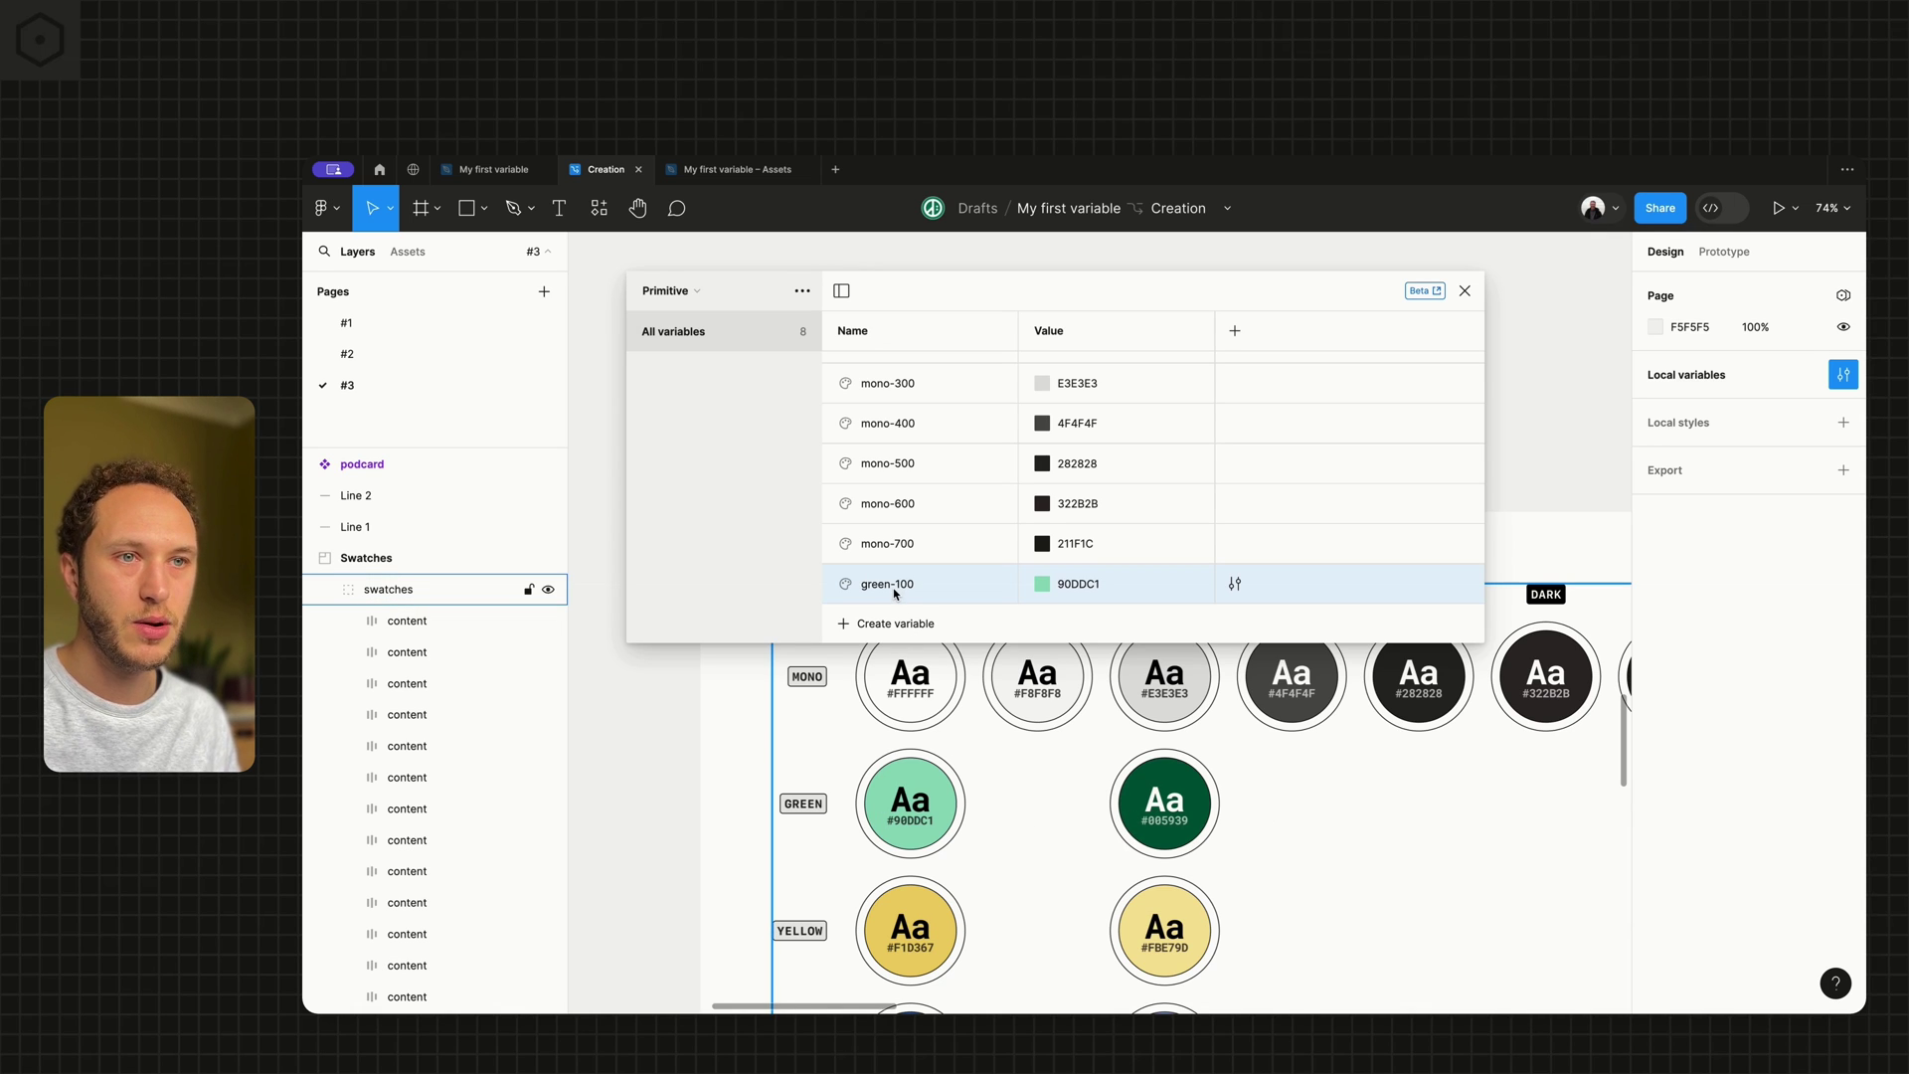
Duplicate green-100 as green-200 and eyedrop 005939 from the dark green circle.
{"action": "key", "text": "ctrl+d"}
{"action": "left_click_drag", "start_coordinate": [894, 585], "coordinate": [945, 590]}
{"action": "type", "text": "200"}
{"action": "key", "text": "Return"}
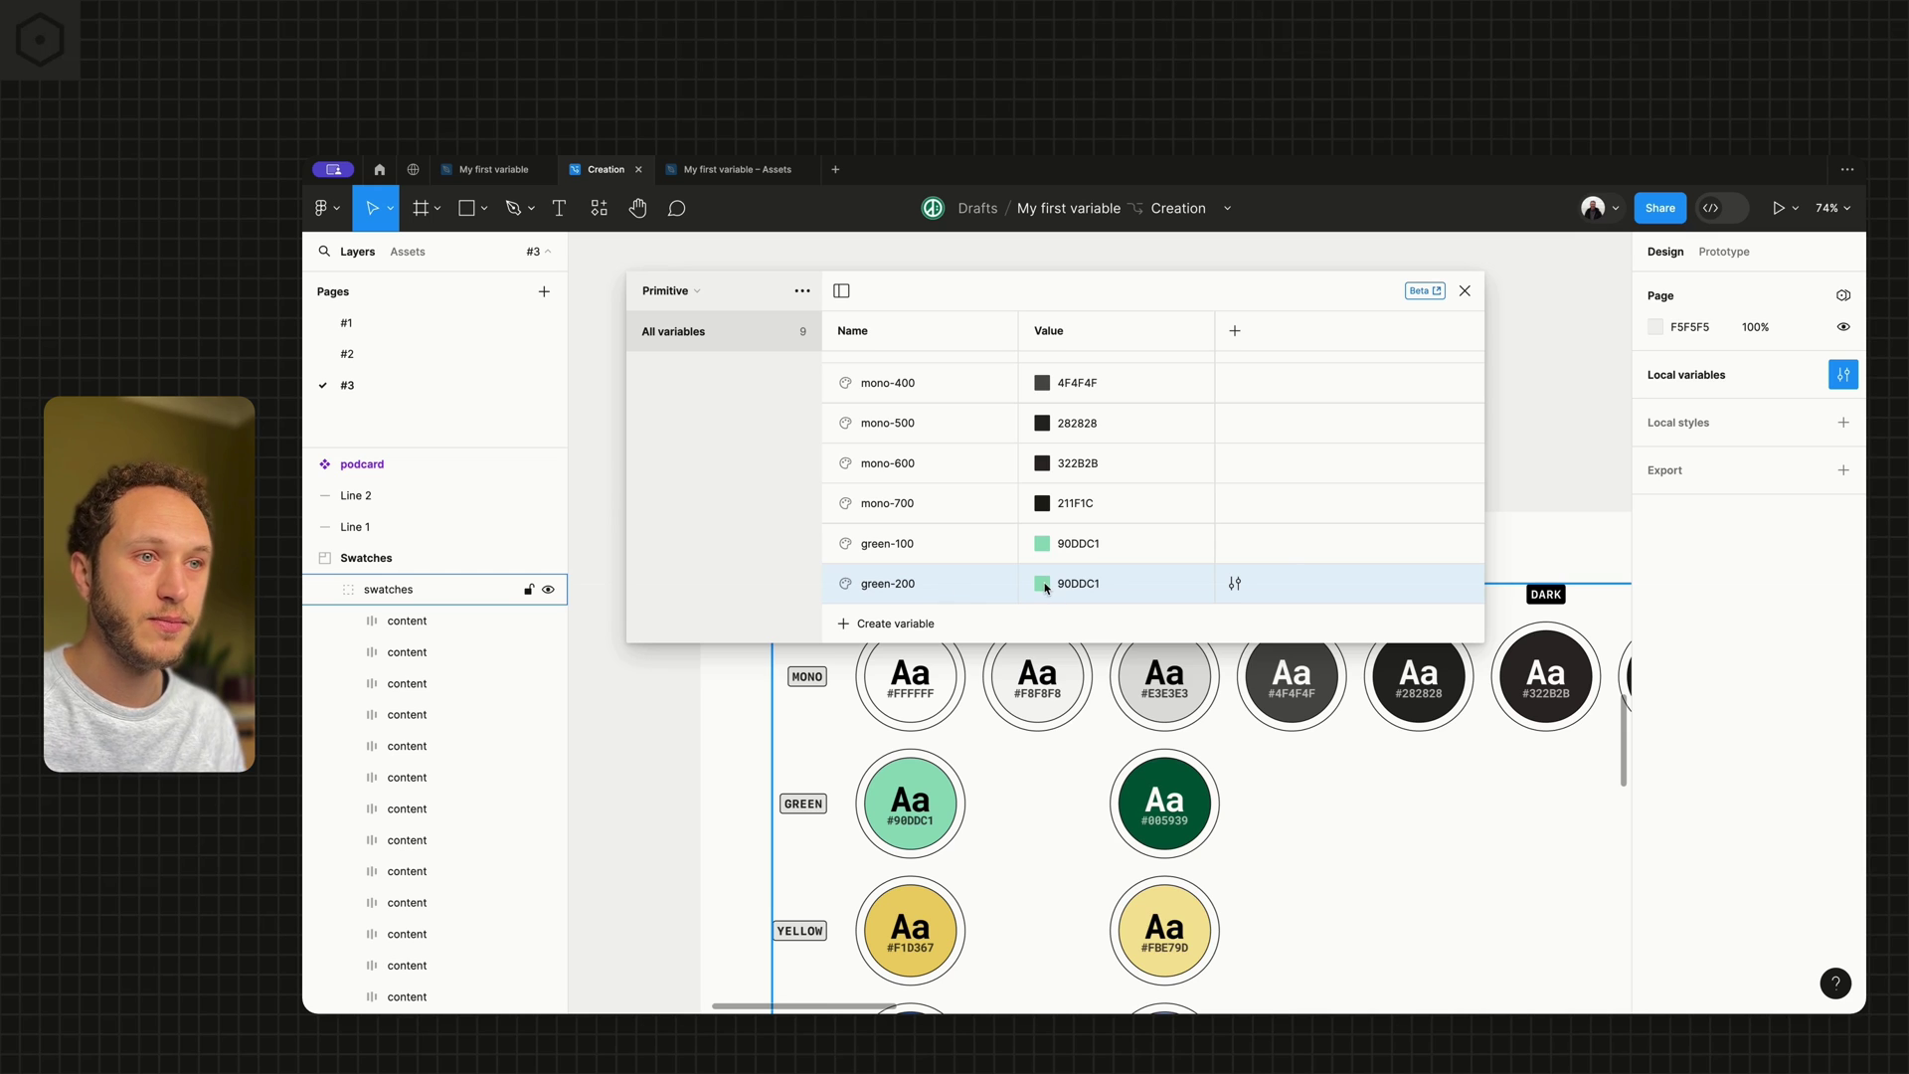
{"action": "left_click", "coordinate": [1042, 584]}
{"action": "left_click", "coordinate": [1061, 779]}
{"action": "scroll", "coordinate": [985, 715], "scroll_direction": "right", "scroll_amount": 4}
{"action": "left_click", "coordinate": [926, 781]}
{"action": "left_click", "coordinate": [1249, 488]}
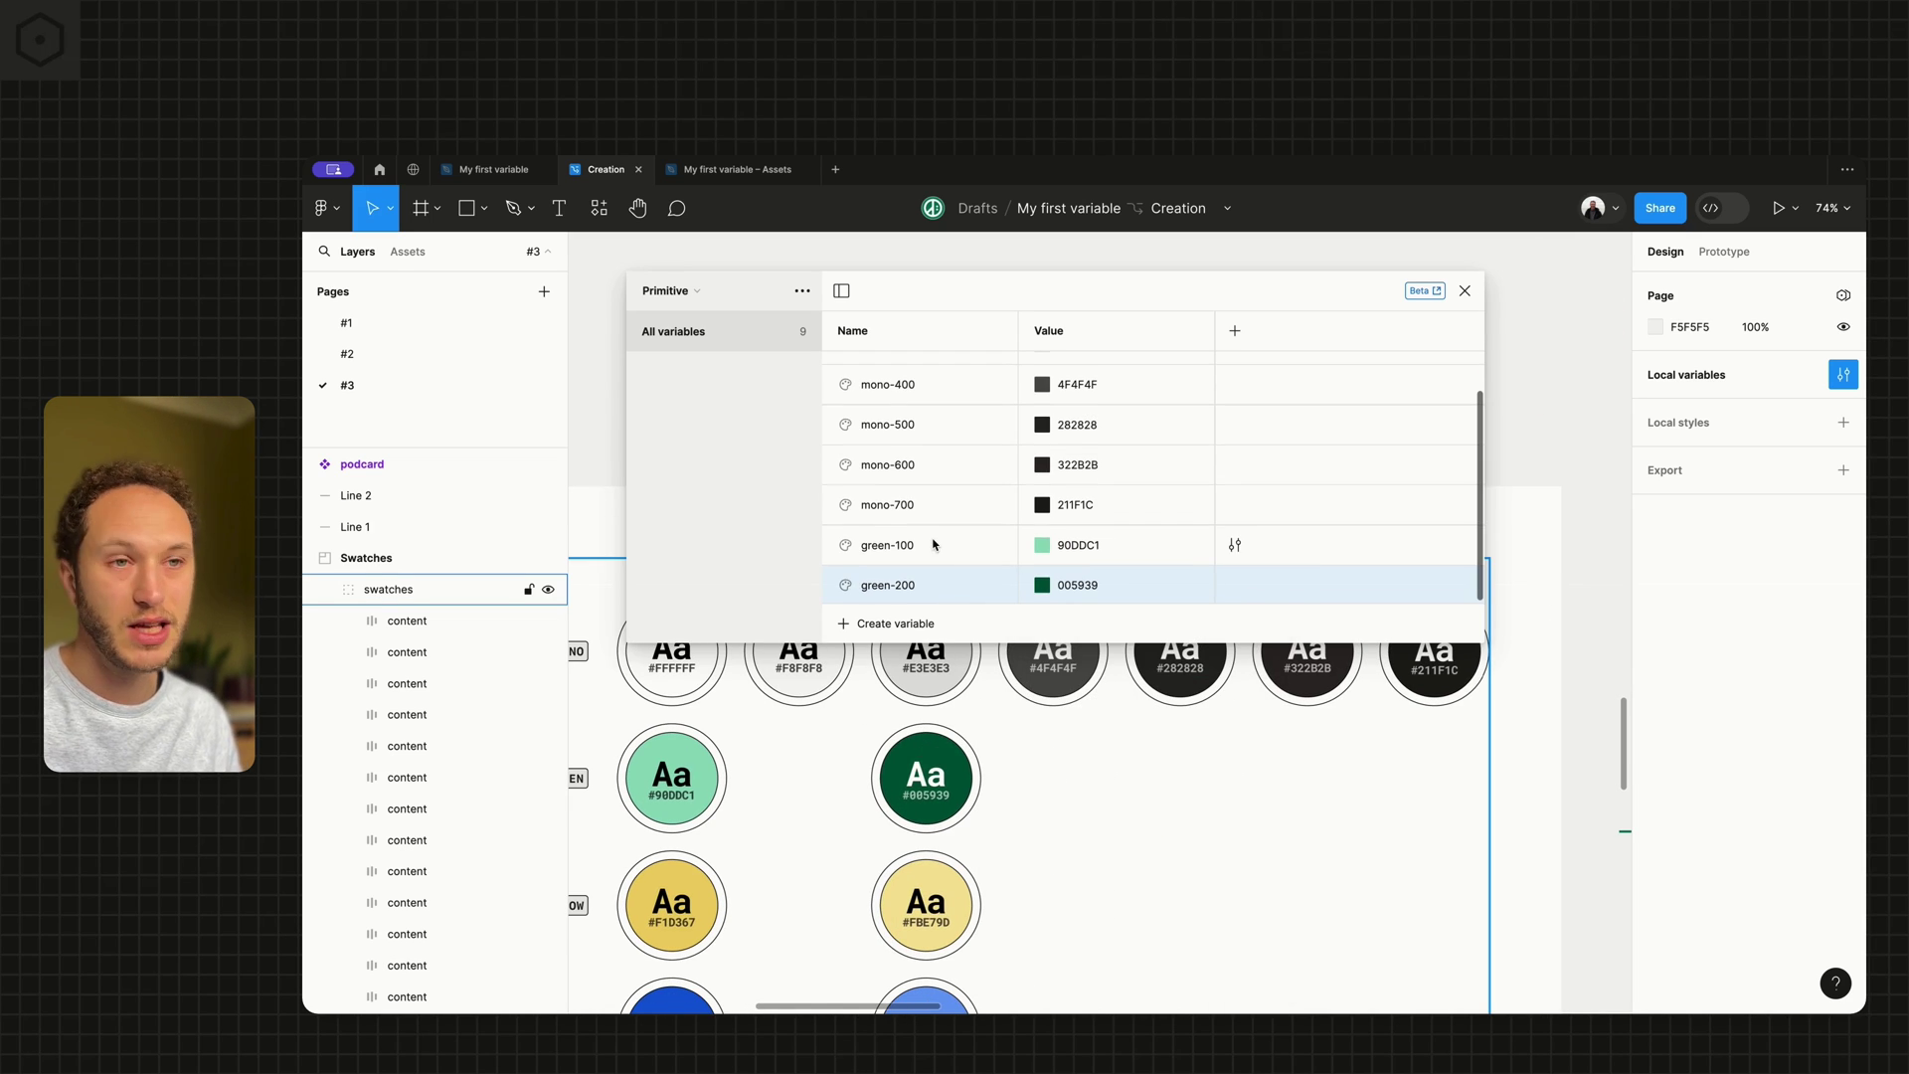
Duplicate green-200 for a new yellow variable, undoing the mistyped name.
{"action": "scroll", "coordinate": [935, 576], "scroll_direction": "left", "scroll_amount": 3}
{"action": "scroll", "coordinate": [934, 577], "scroll_direction": "down", "scroll_amount": 2}
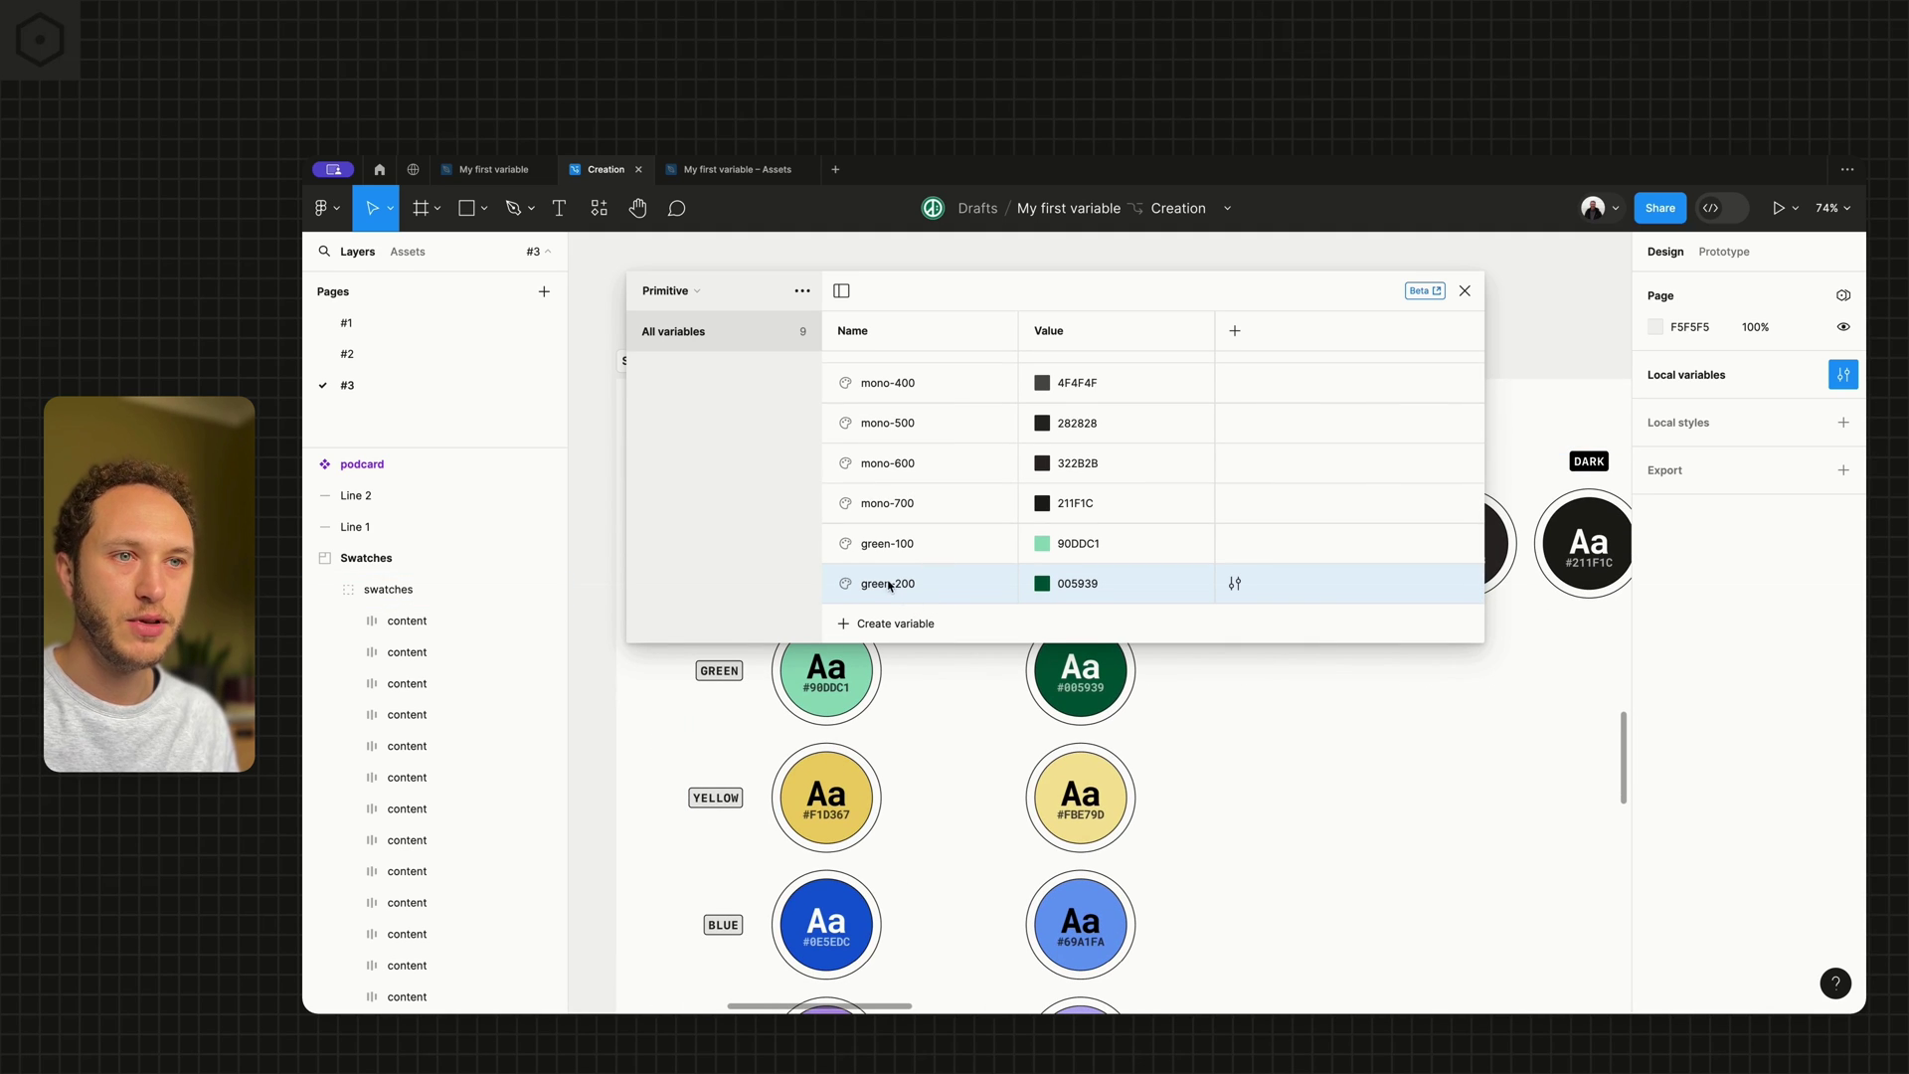
{"action": "key", "text": "ctrl+d"}
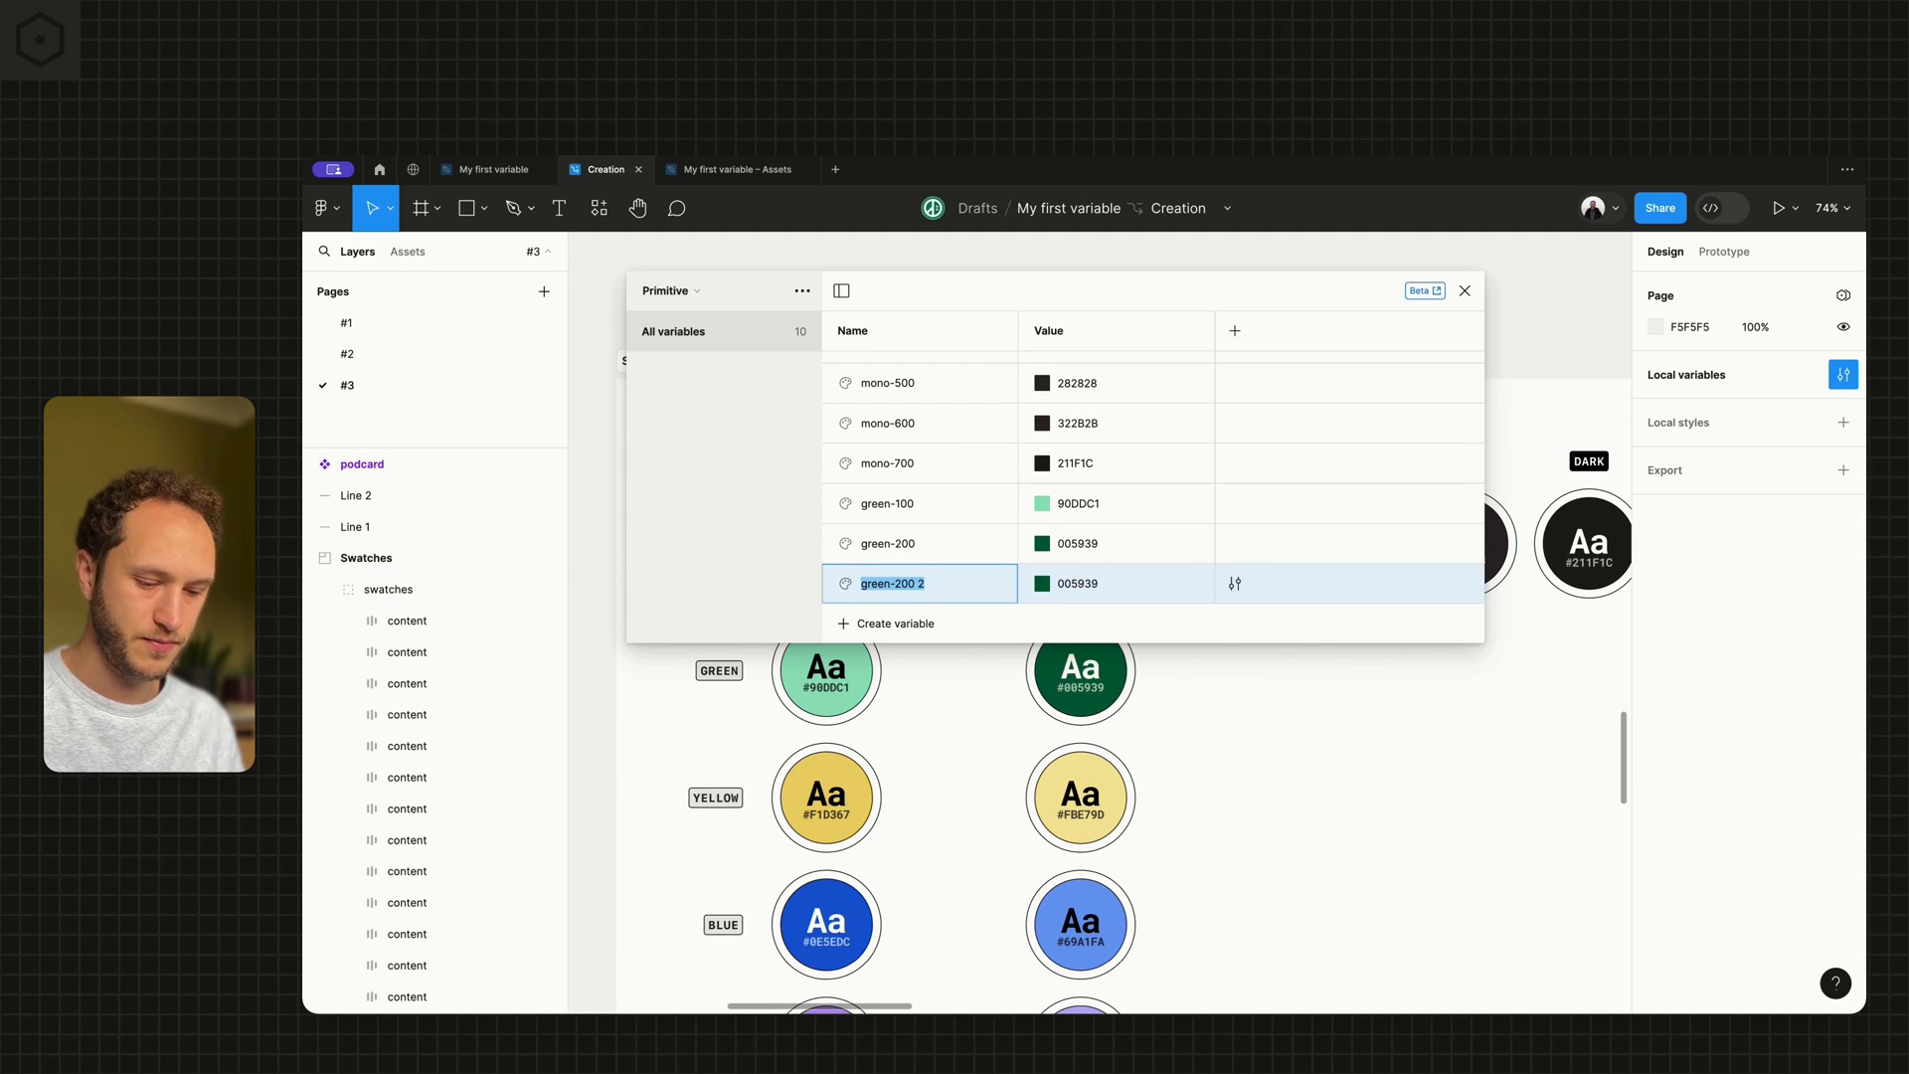
{"action": "type", "text": "yello"}
{"action": "key", "text": "ctrl+z"}
Name the new variable yellow-100 and eyedrop F1D367 from the yellow swatch.
{"action": "type", "text": "yellow-1"}
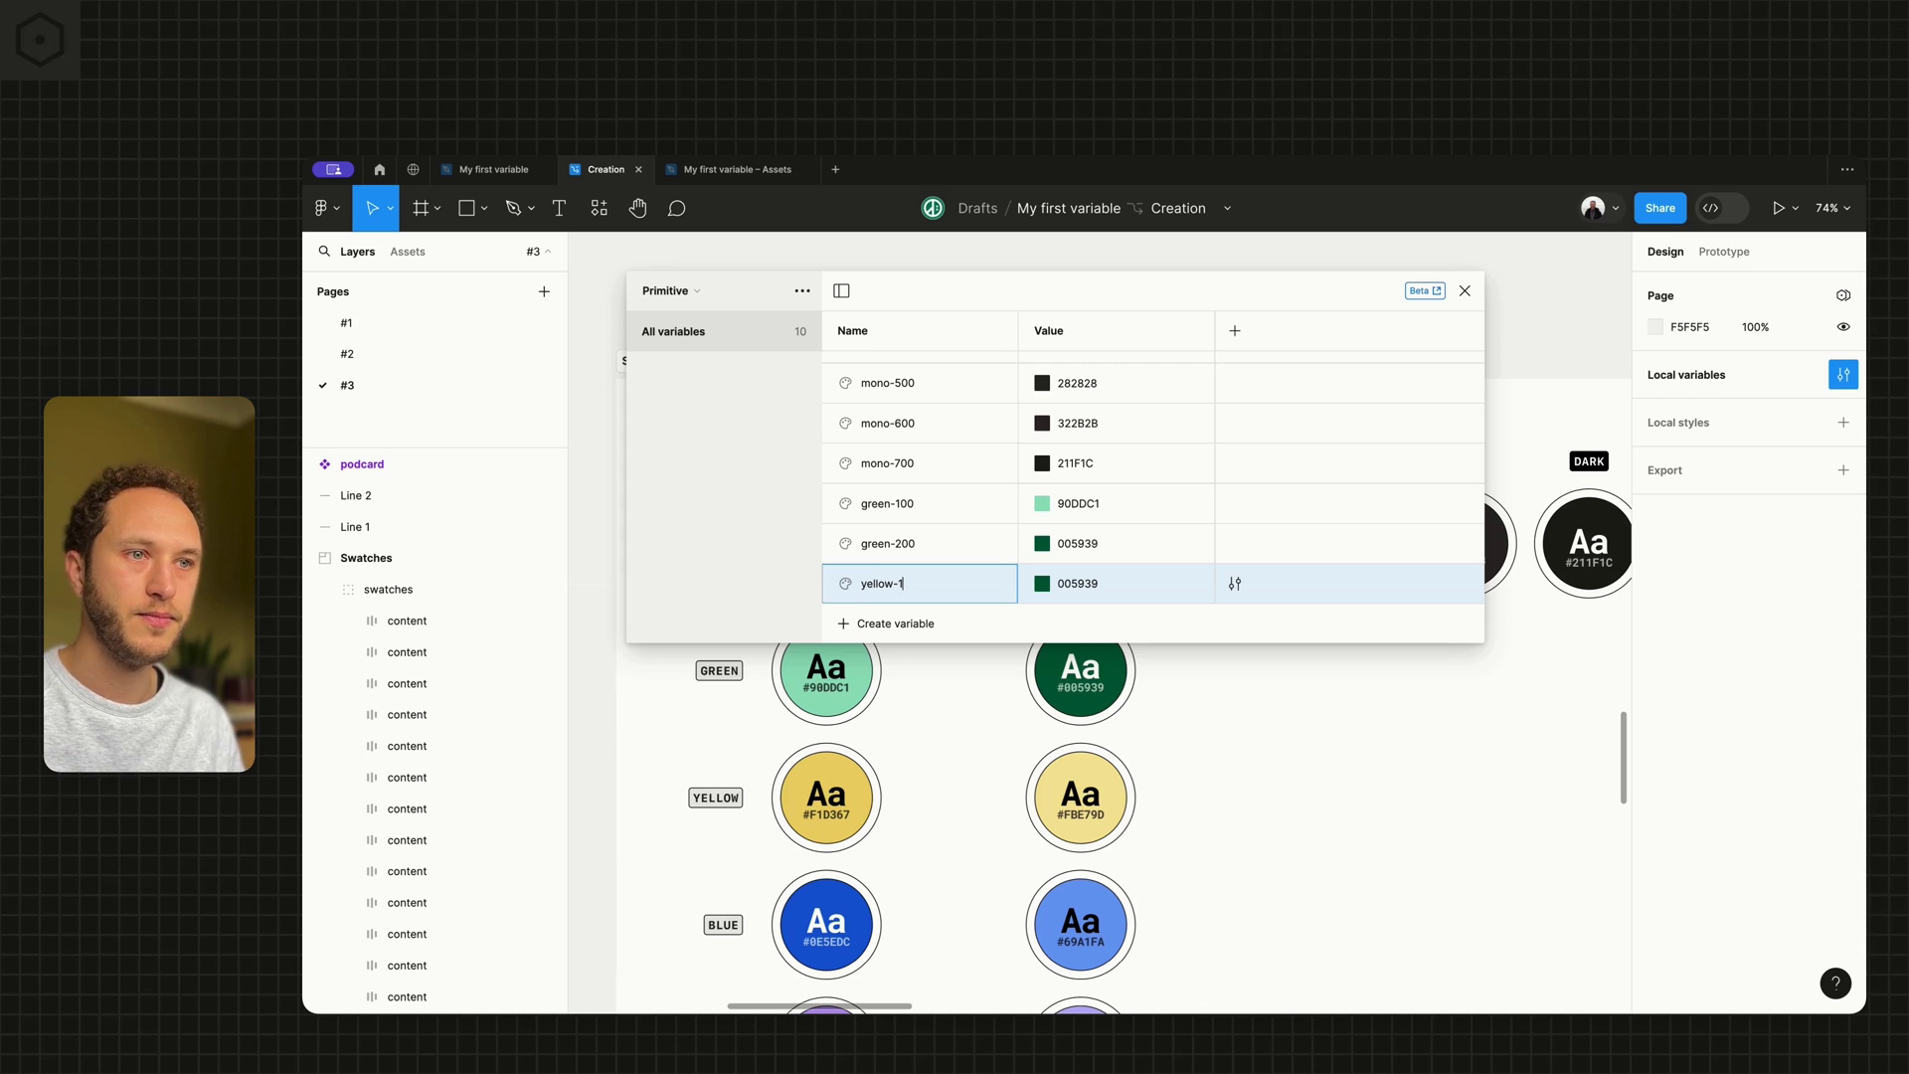
{"action": "type", "text": "00"}
{"action": "left_click", "coordinate": [1042, 584]}
{"action": "left_click", "coordinate": [1061, 781]}
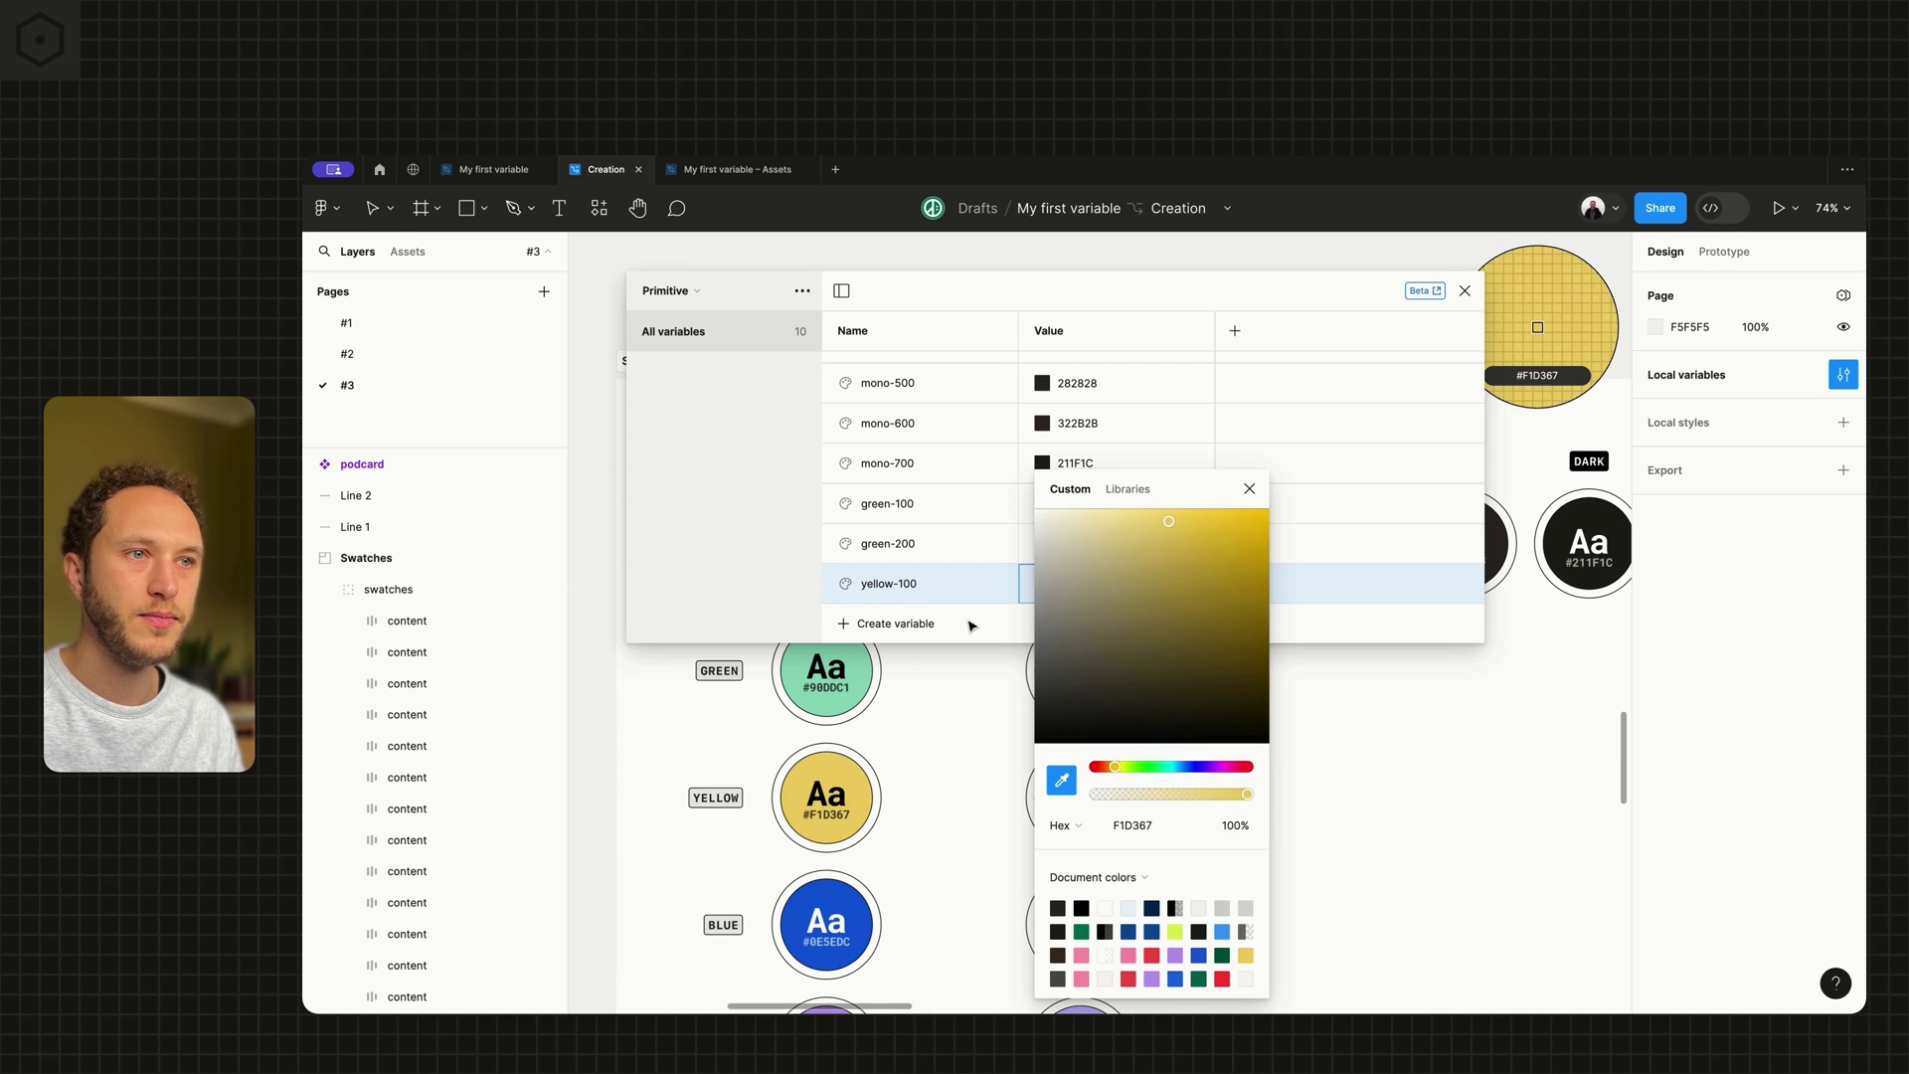
{"action": "left_click", "coordinate": [1538, 328]}
{"action": "left_click", "coordinate": [1249, 489]}
Duplicate yellow-100 as yellow-200 with value FBE79D from the light yellow circle.
{"action": "key", "text": "ctrl+d"}
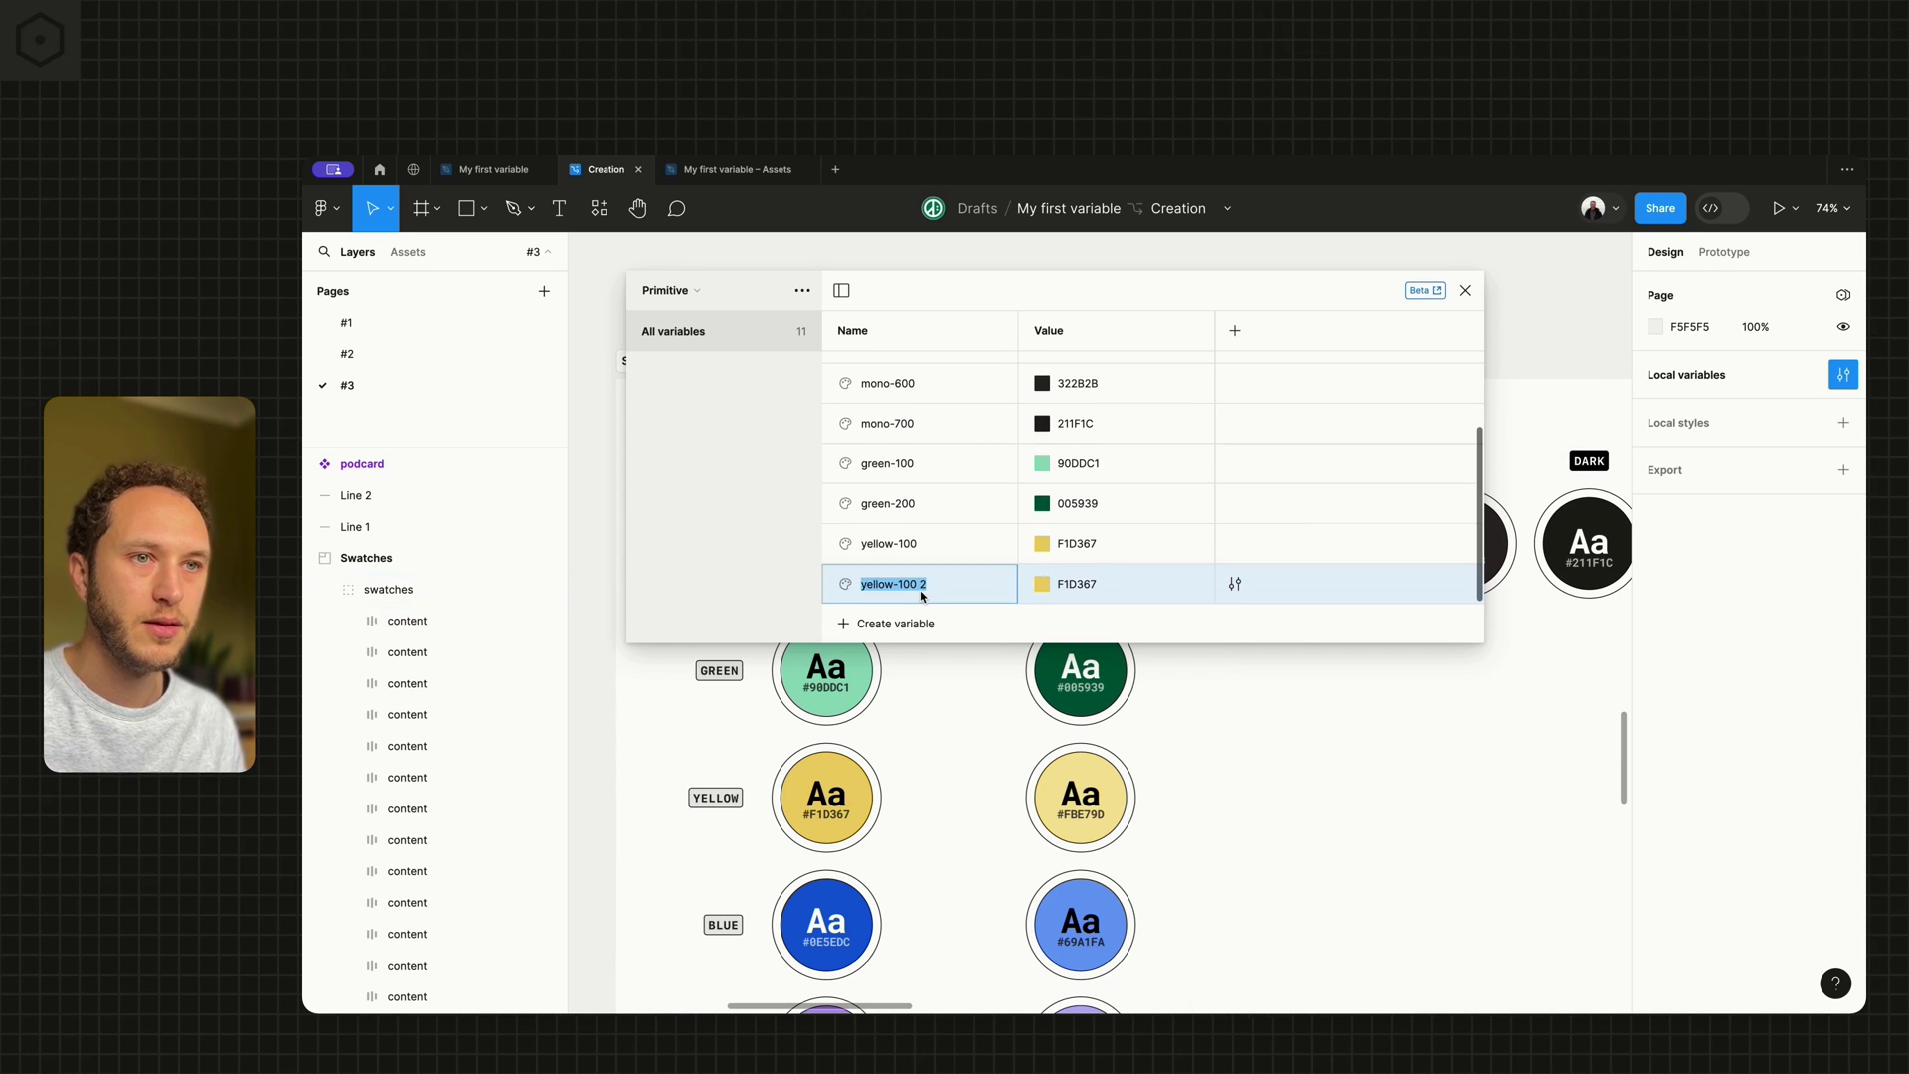
{"action": "left_click", "coordinate": [916, 587]}
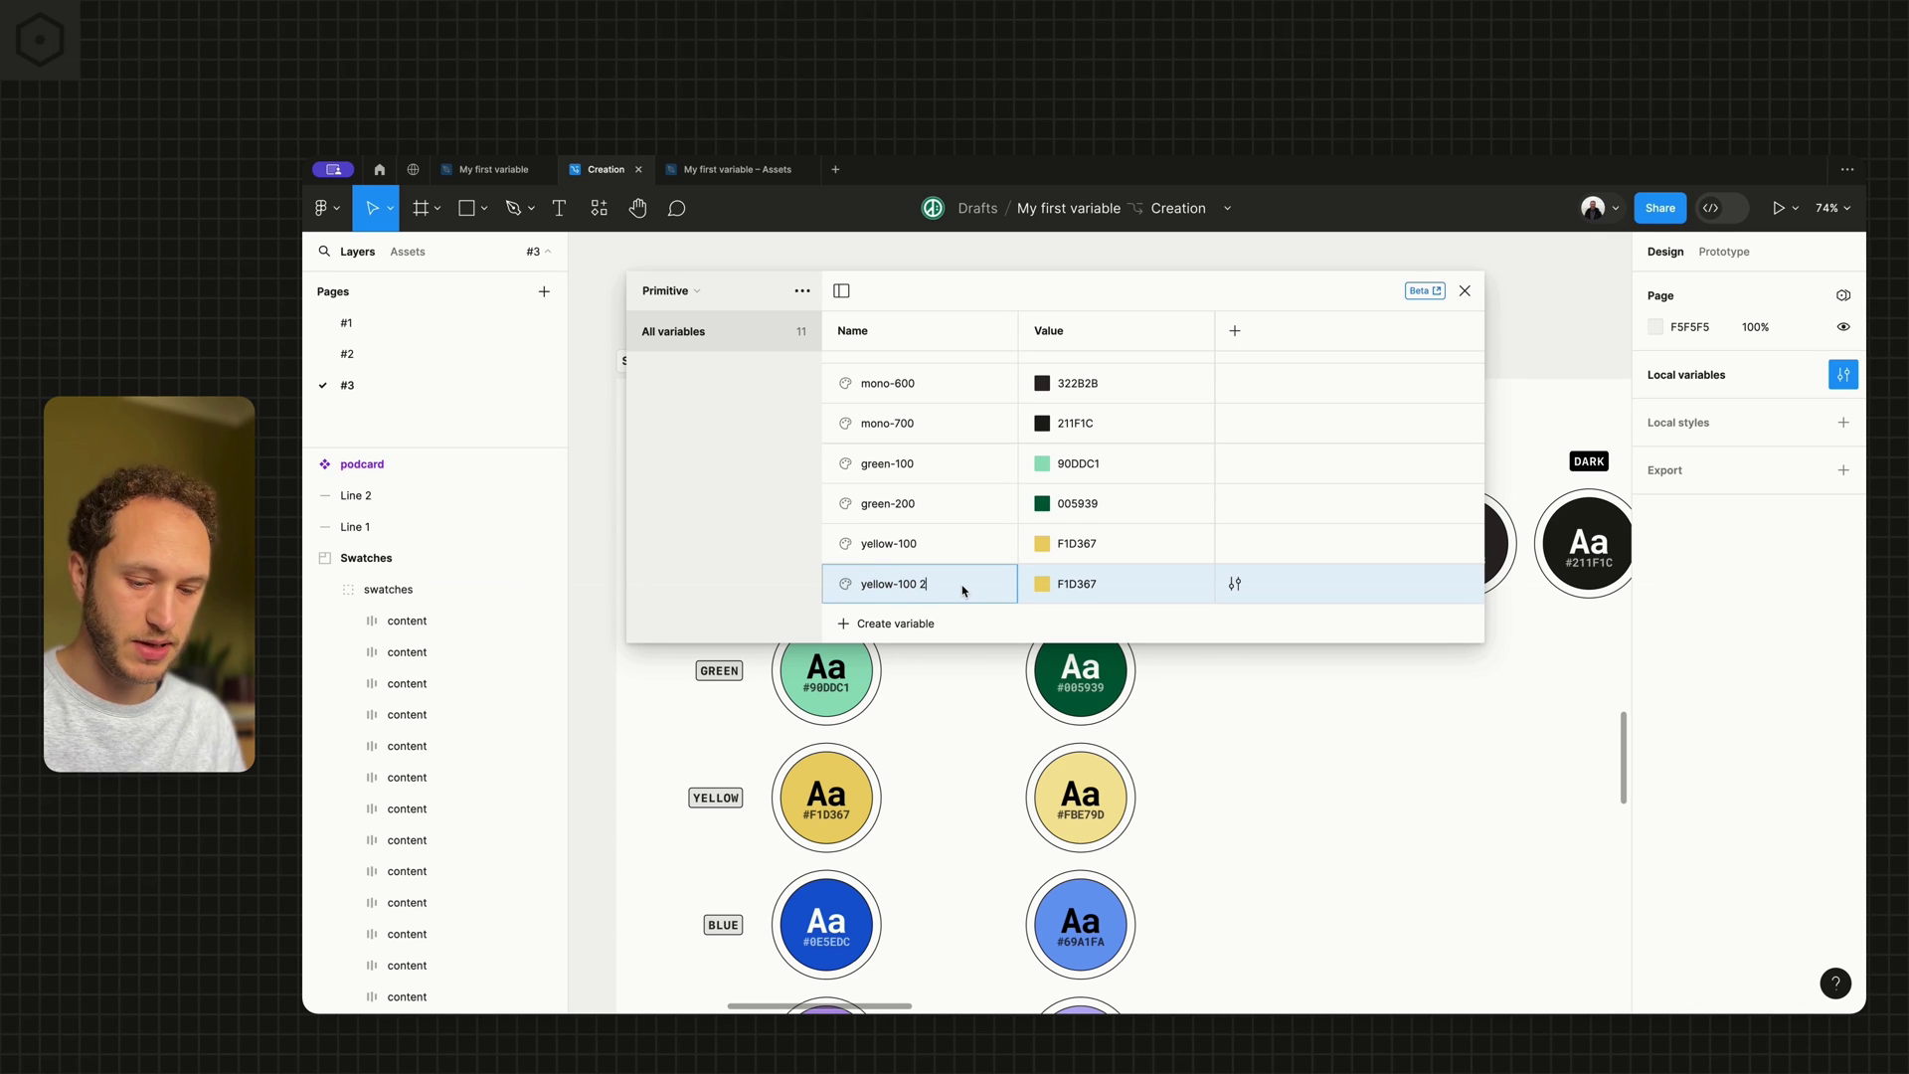
{"action": "type", "text": "200"}
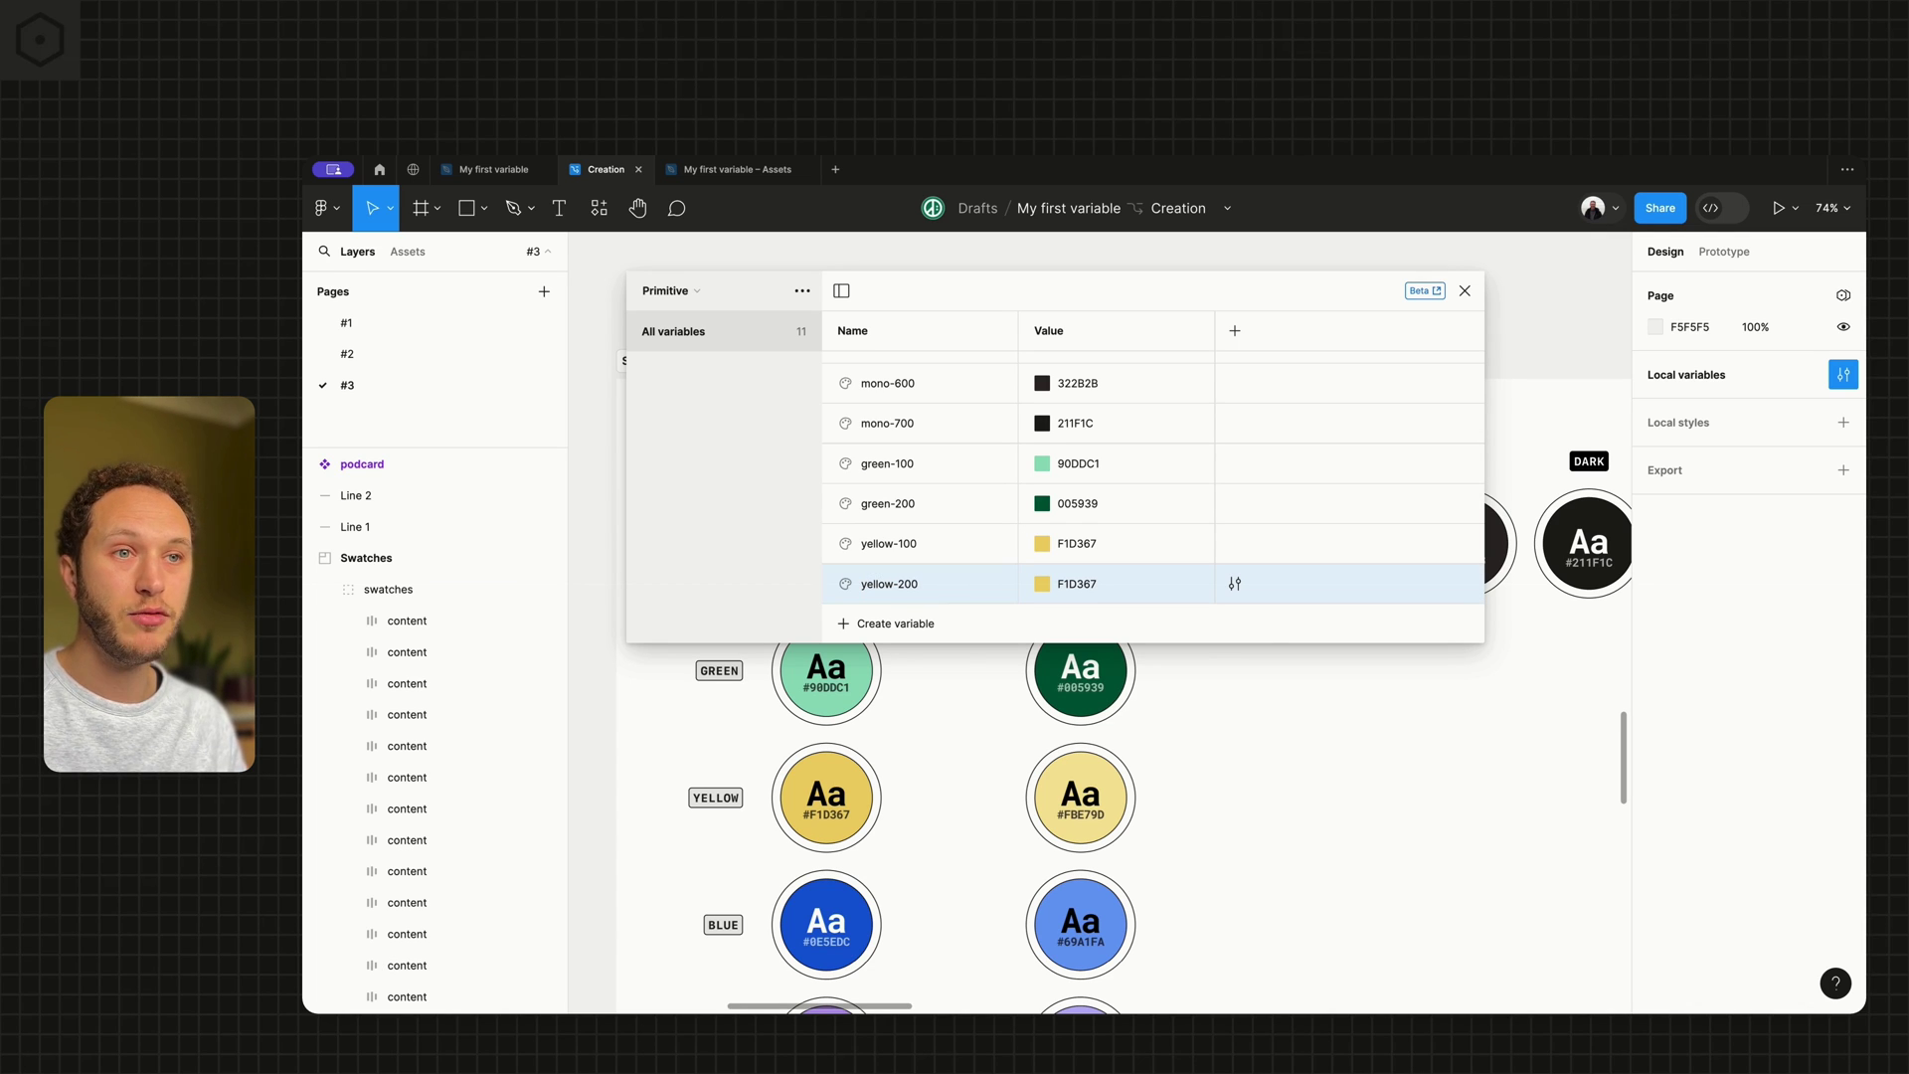
{"action": "left_click", "coordinate": [1042, 583]}
{"action": "left_click", "coordinate": [1061, 781]}
{"action": "scroll", "coordinate": [943, 747], "scroll_direction": "right", "scroll_amount": 2}
{"action": "left_click", "coordinate": [955, 756]}
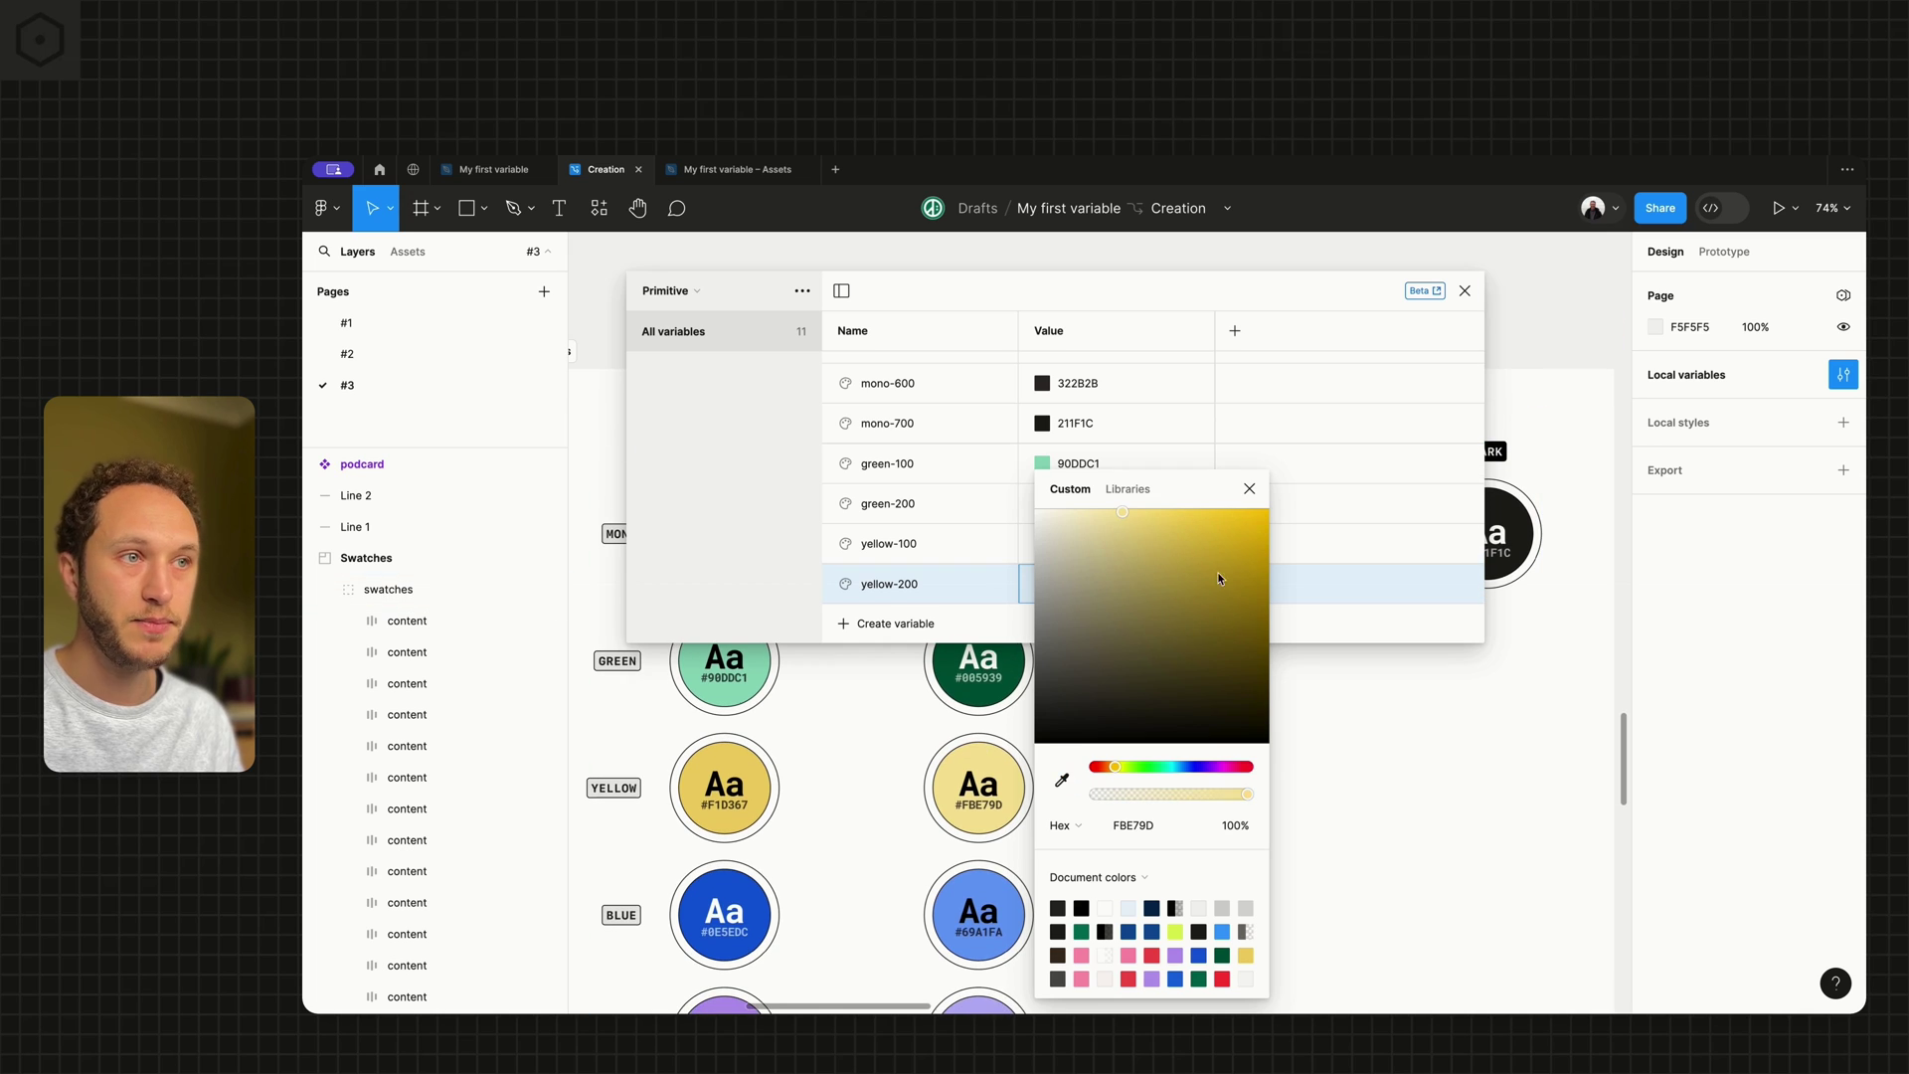
{"action": "left_click", "coordinate": [1249, 488]}
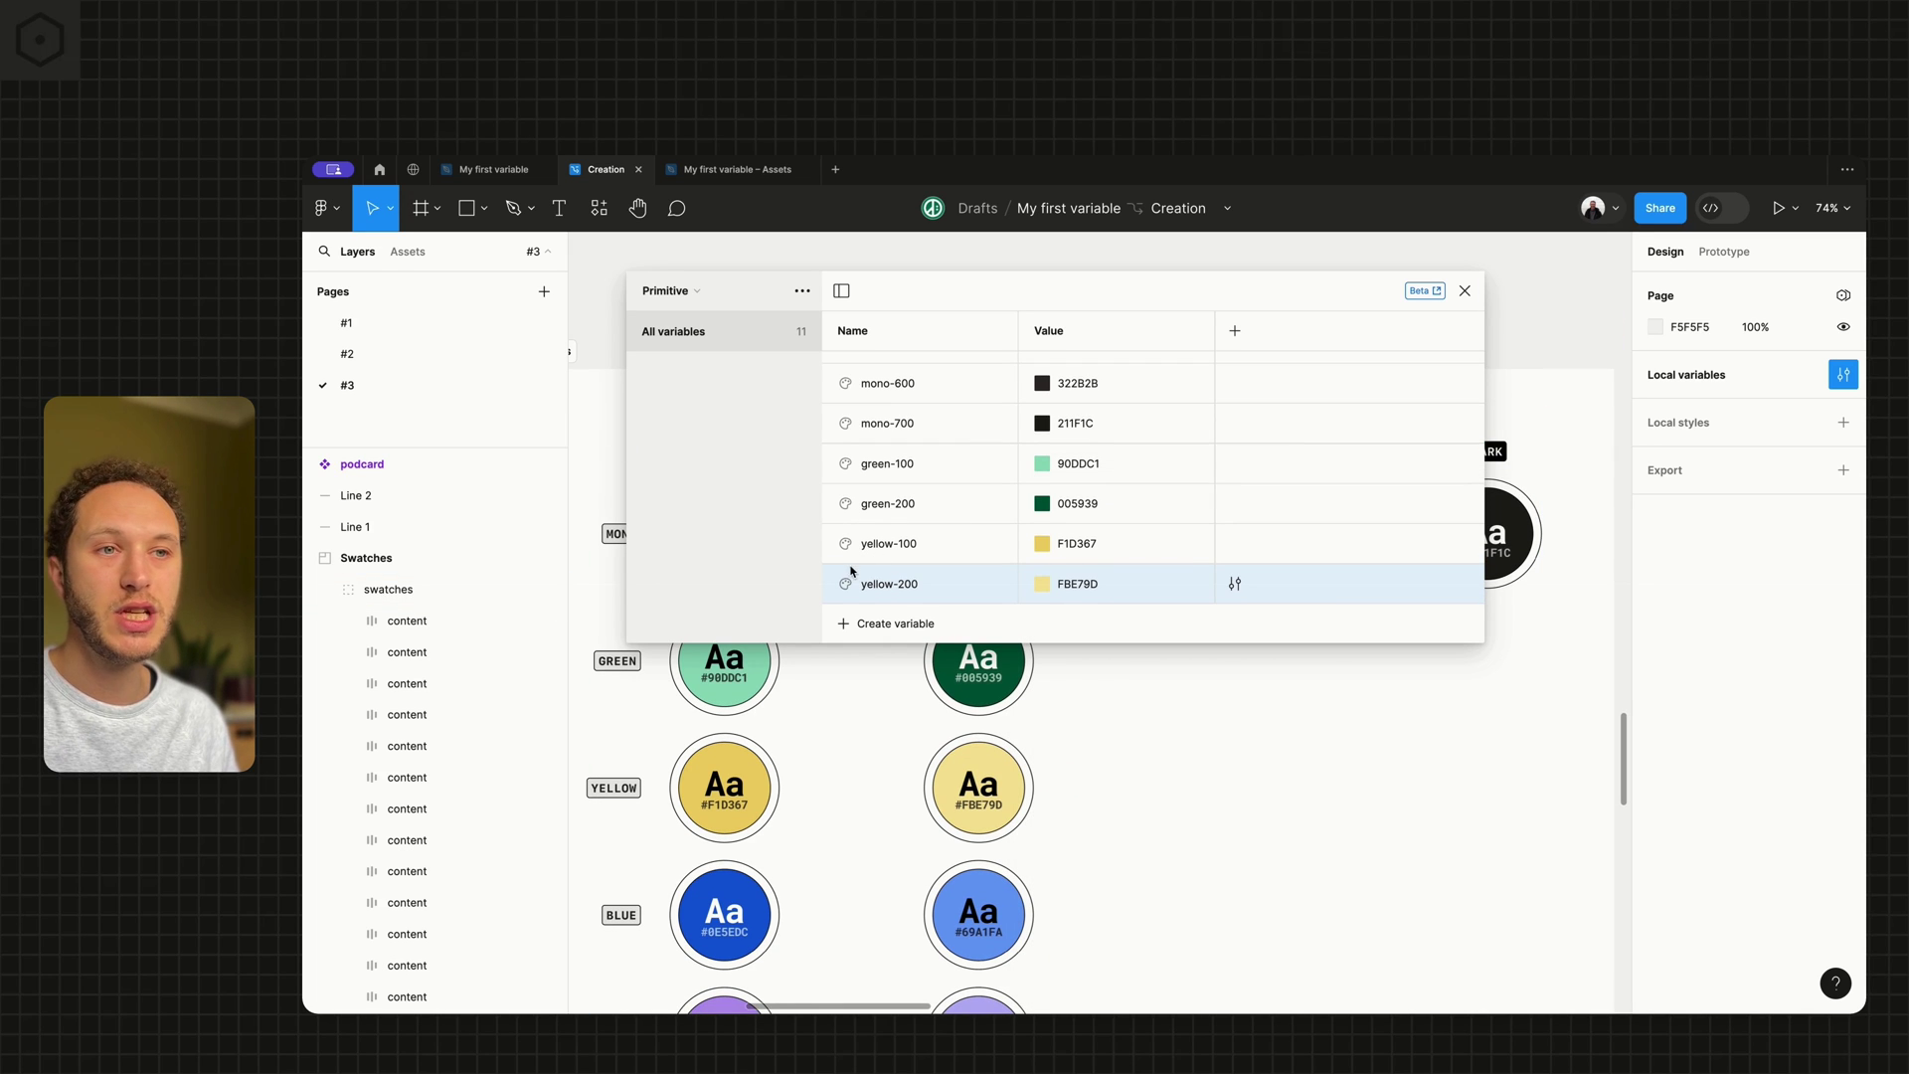
Add blue-100 with value 0E5EDC eyedropped from the dark blue circle.
{"action": "left_click", "coordinate": [865, 619]}
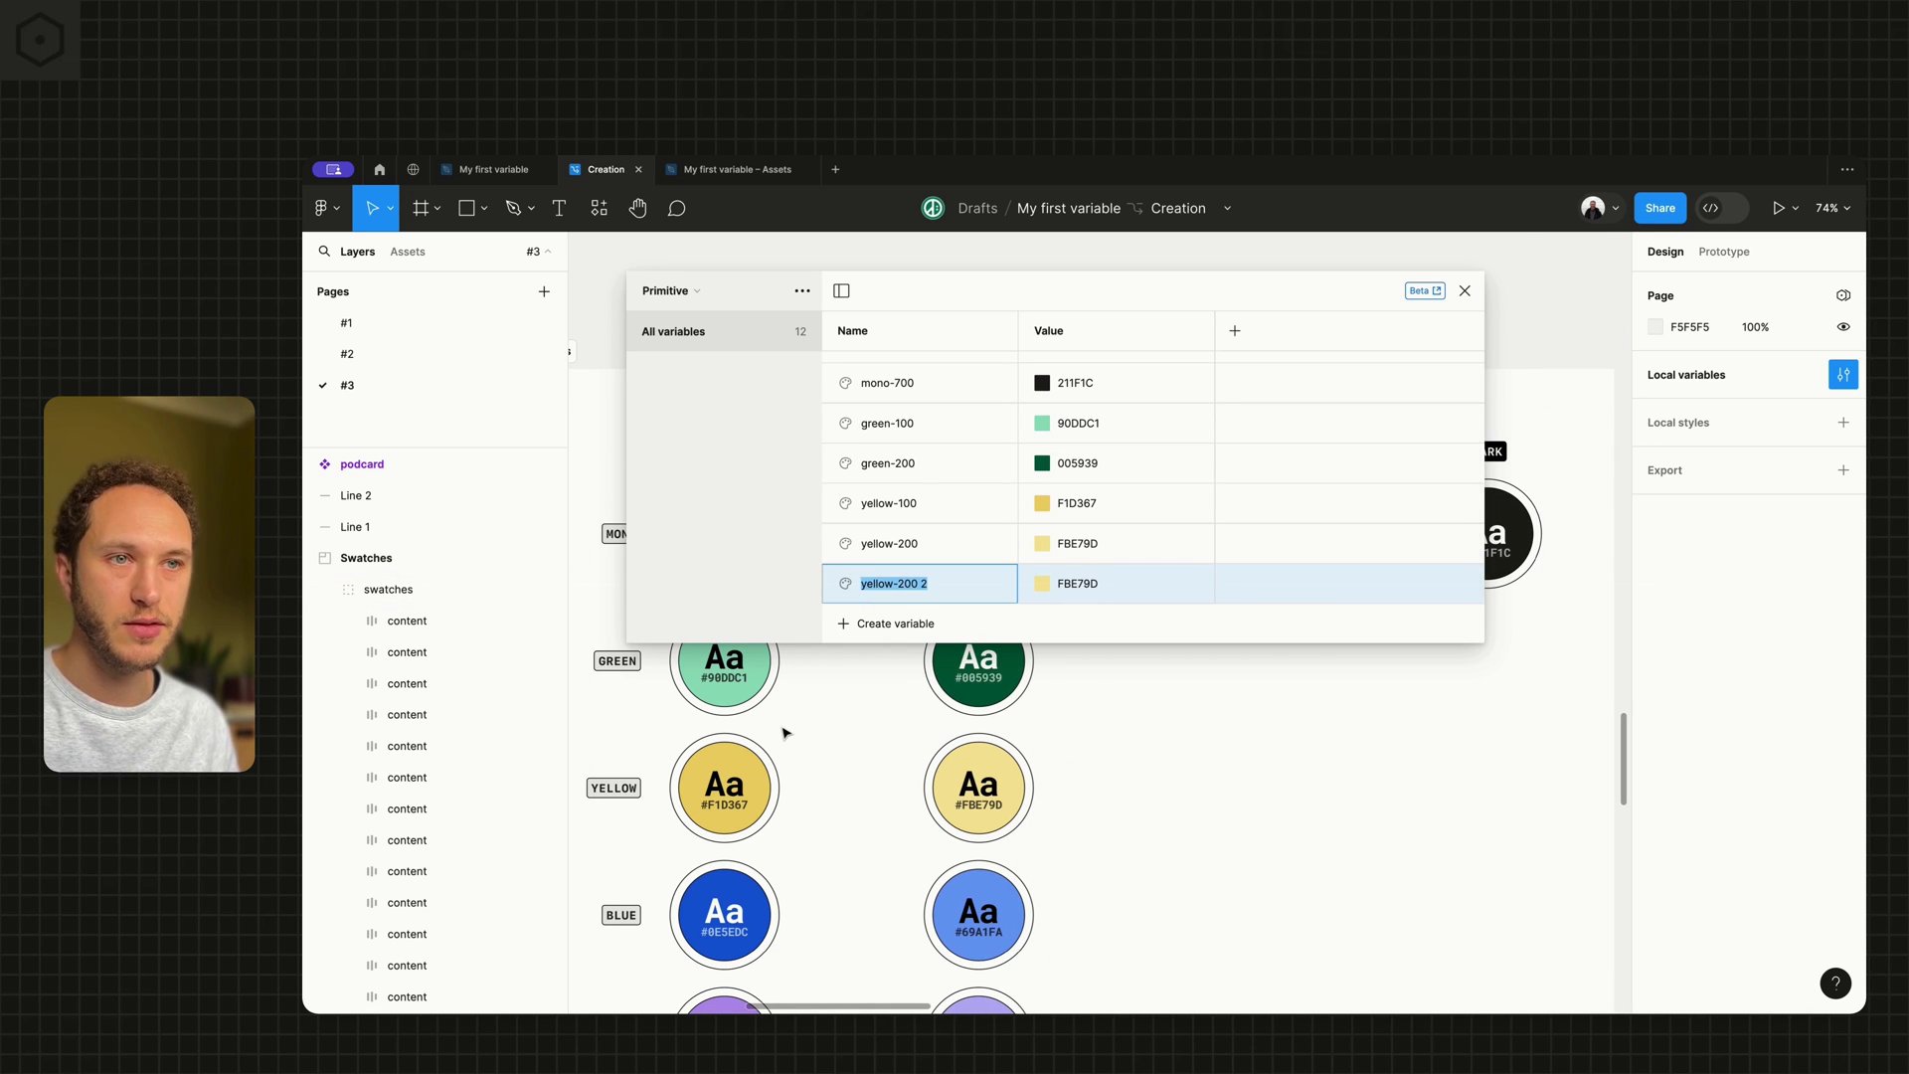
{"action": "scroll", "coordinate": [786, 733], "scroll_direction": "down", "scroll_amount": 2}
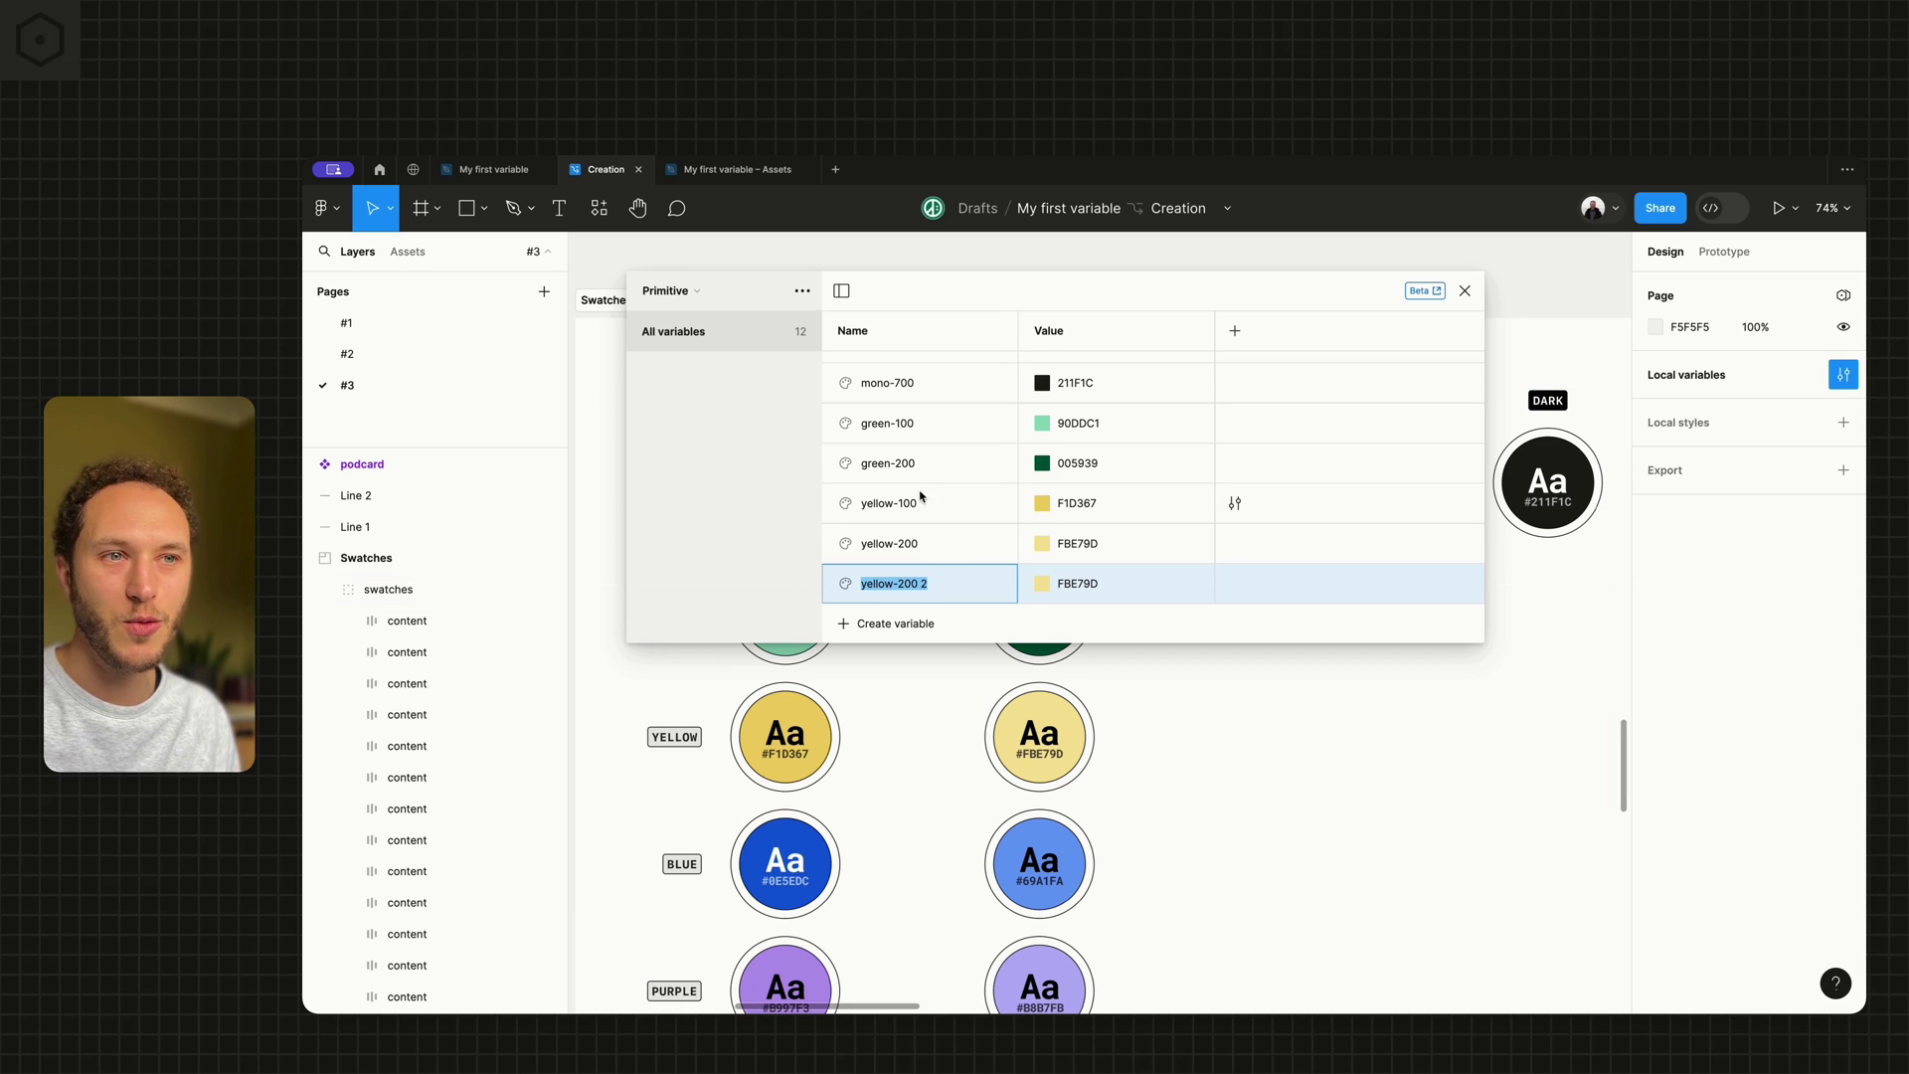
{"action": "left_click", "coordinate": [933, 590]}
{"action": "left_click_drag", "start_coordinate": [901, 588], "coordinate": [973, 584]}
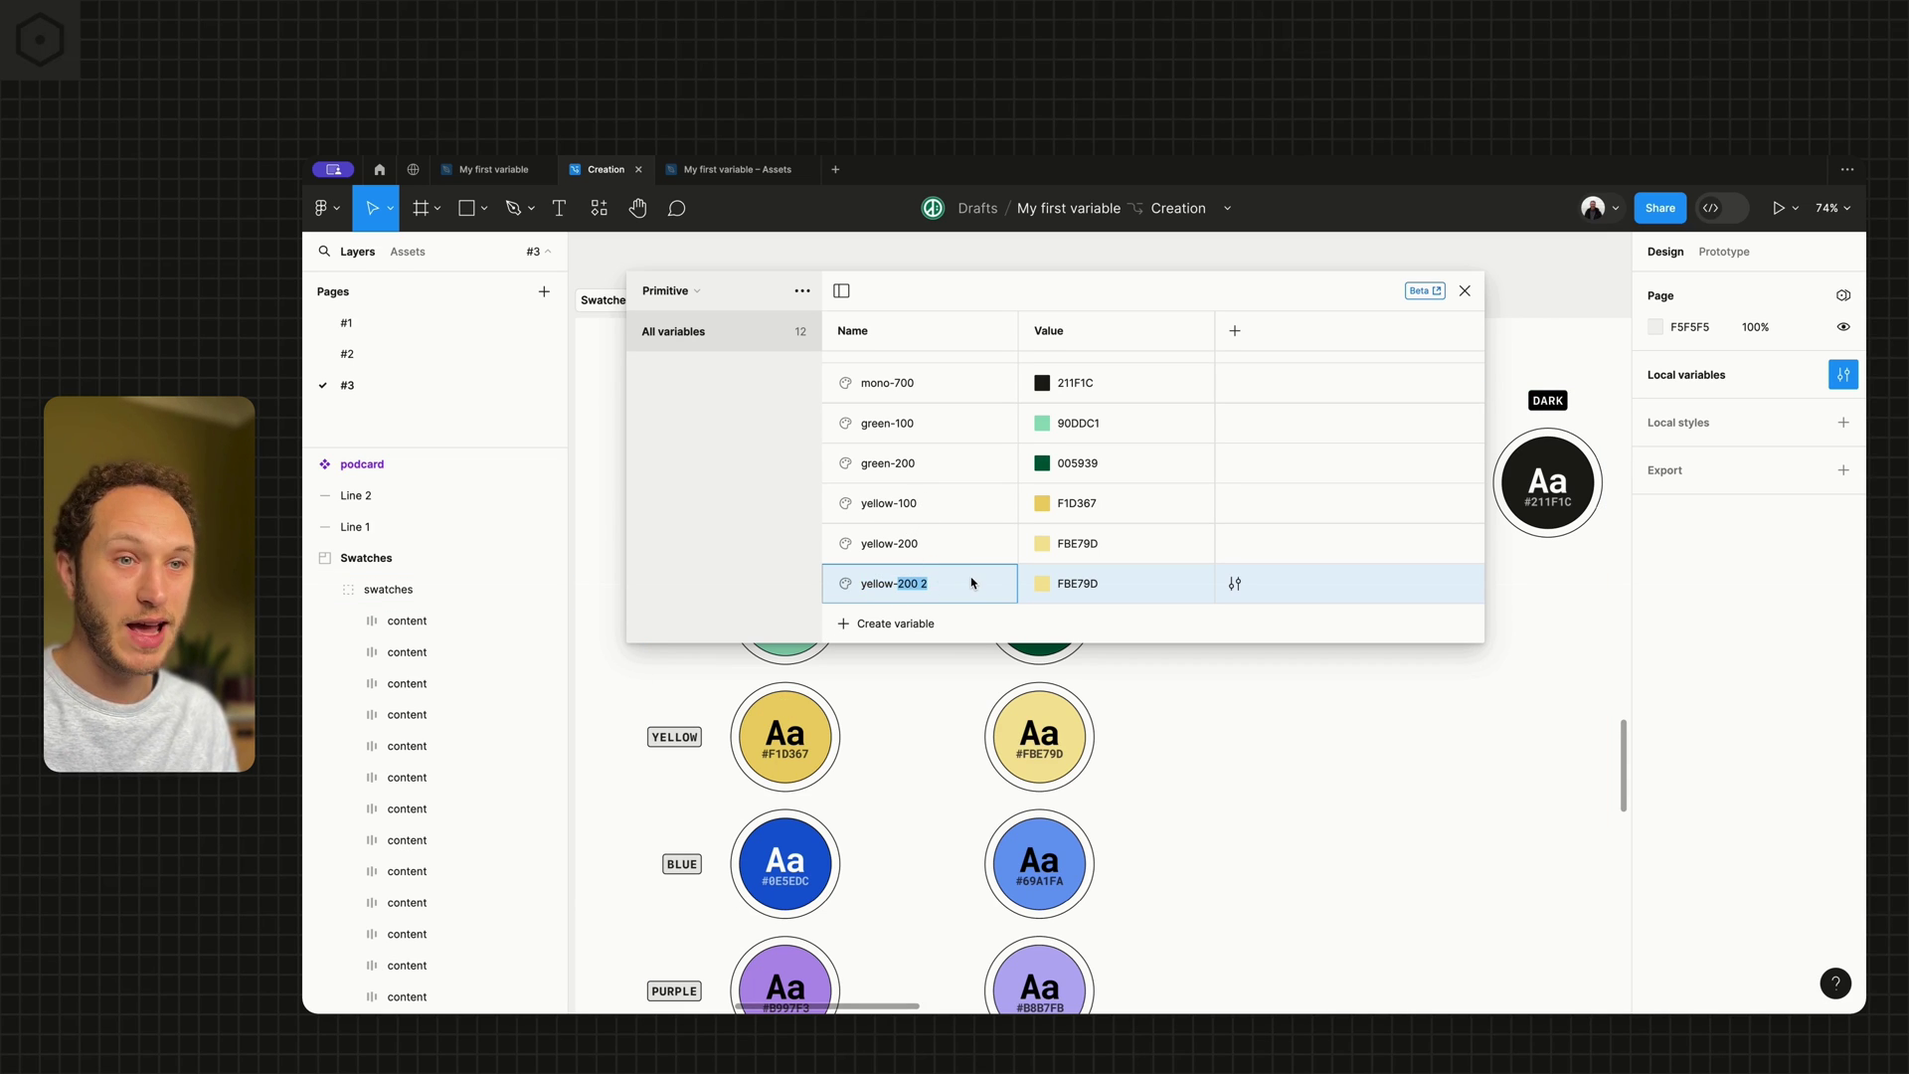
{"action": "type", "text": "2"}
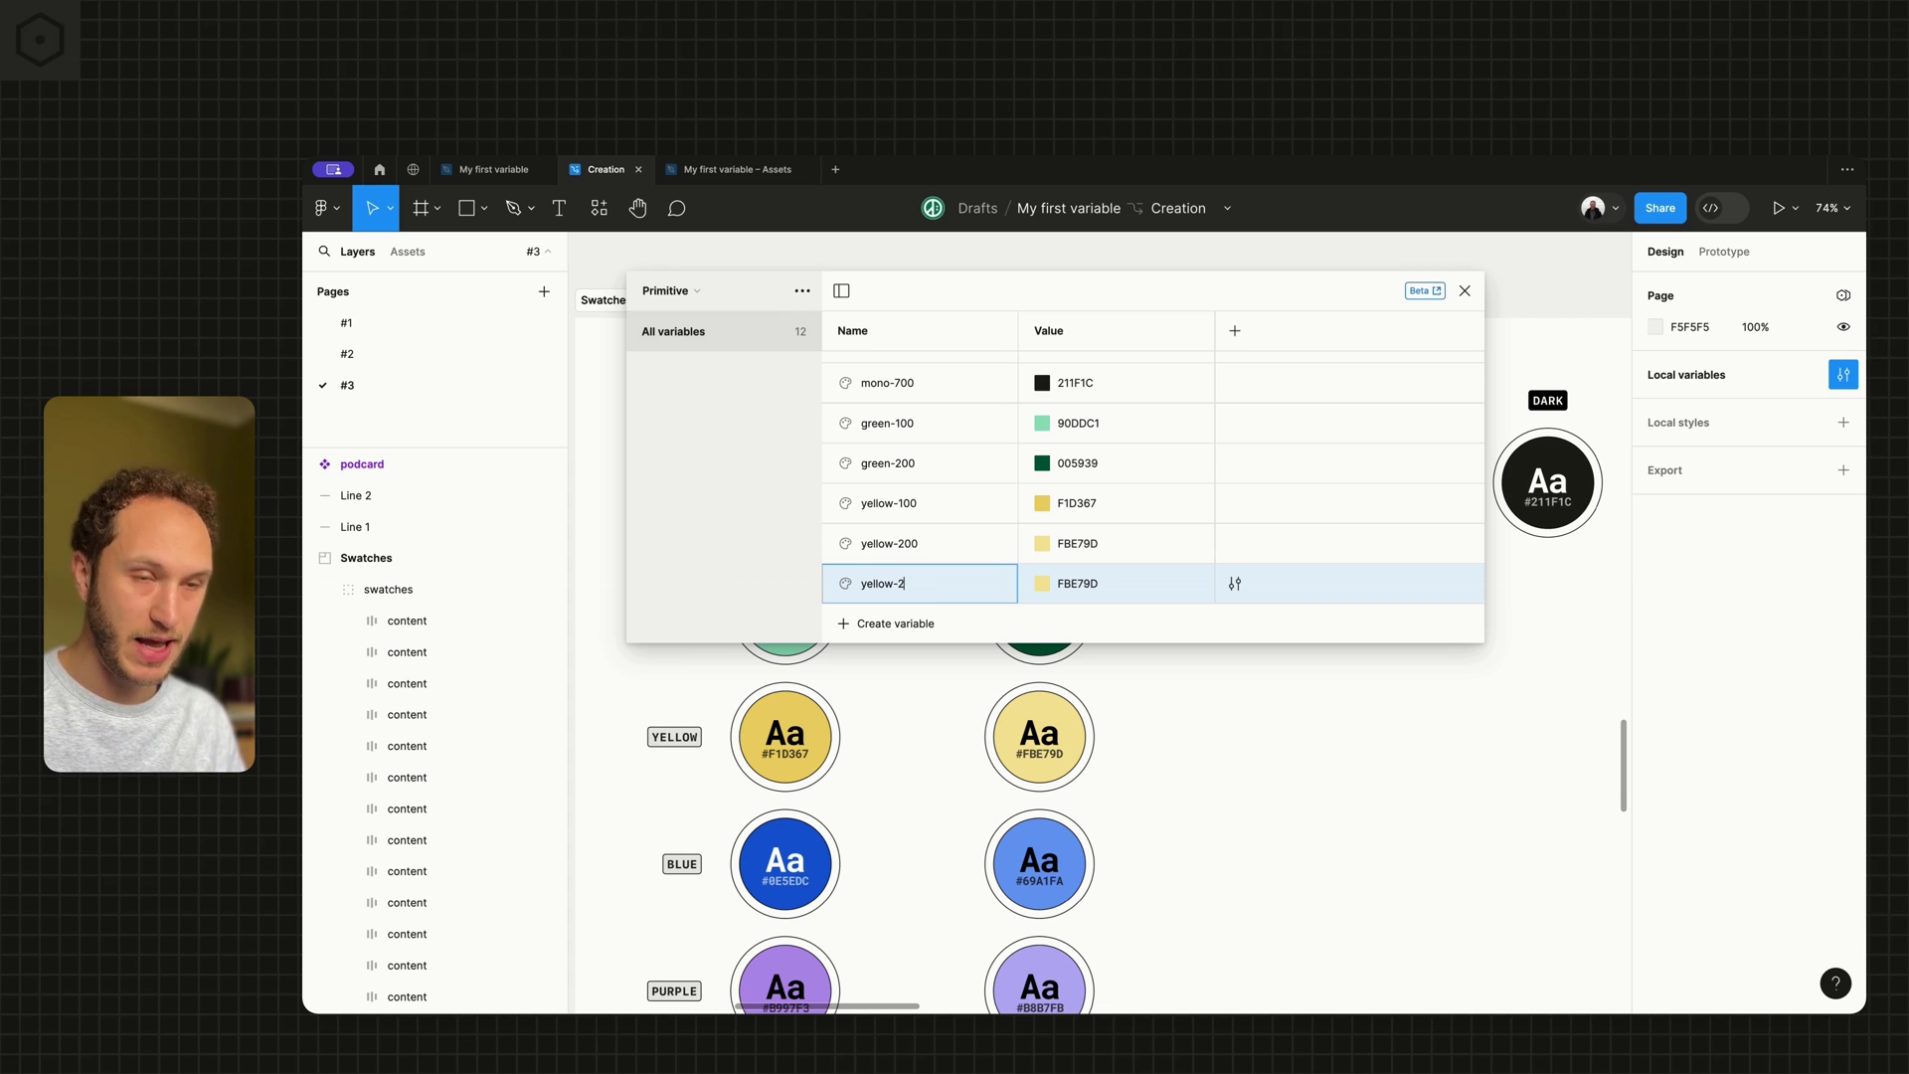
{"action": "key", "text": "super+a"}
{"action": "type", "text": "blue"}
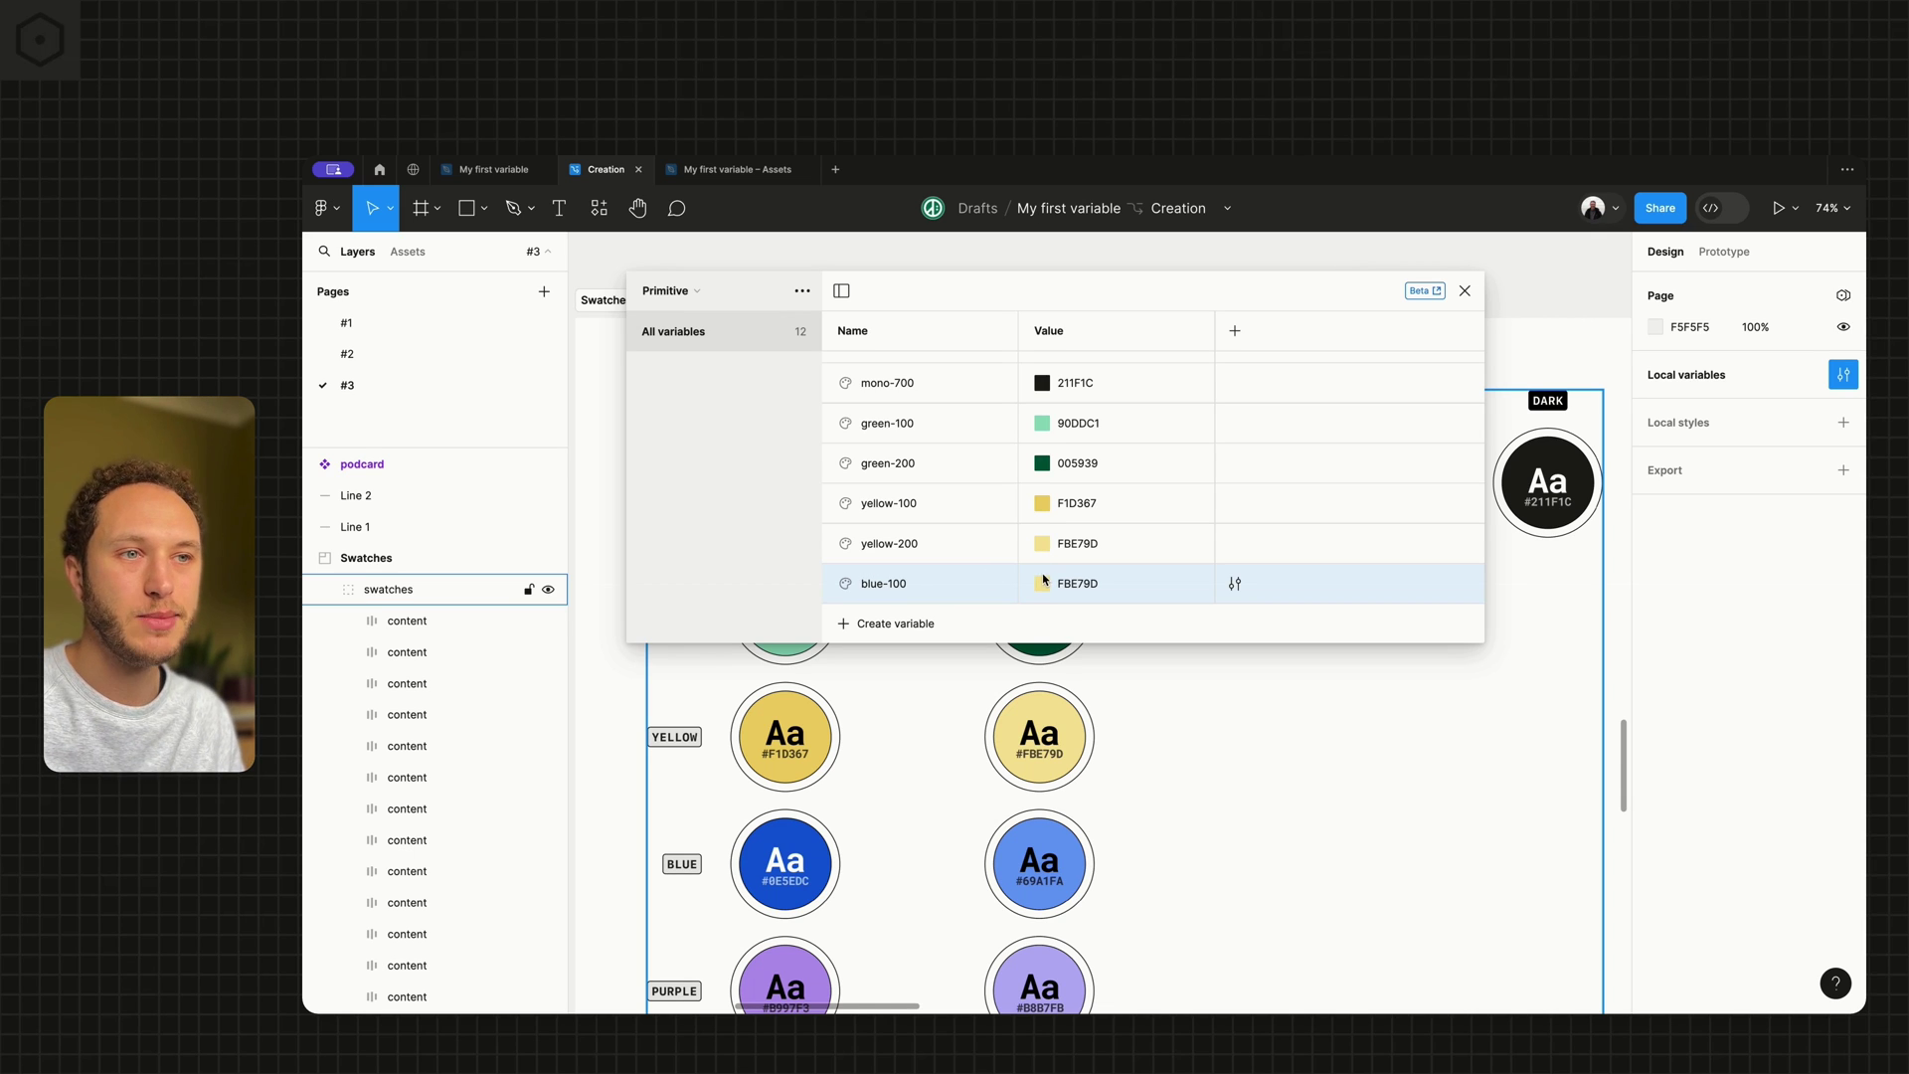
{"action": "left_click", "coordinate": [1042, 584]}
{"action": "left_click", "coordinate": [1061, 780]}
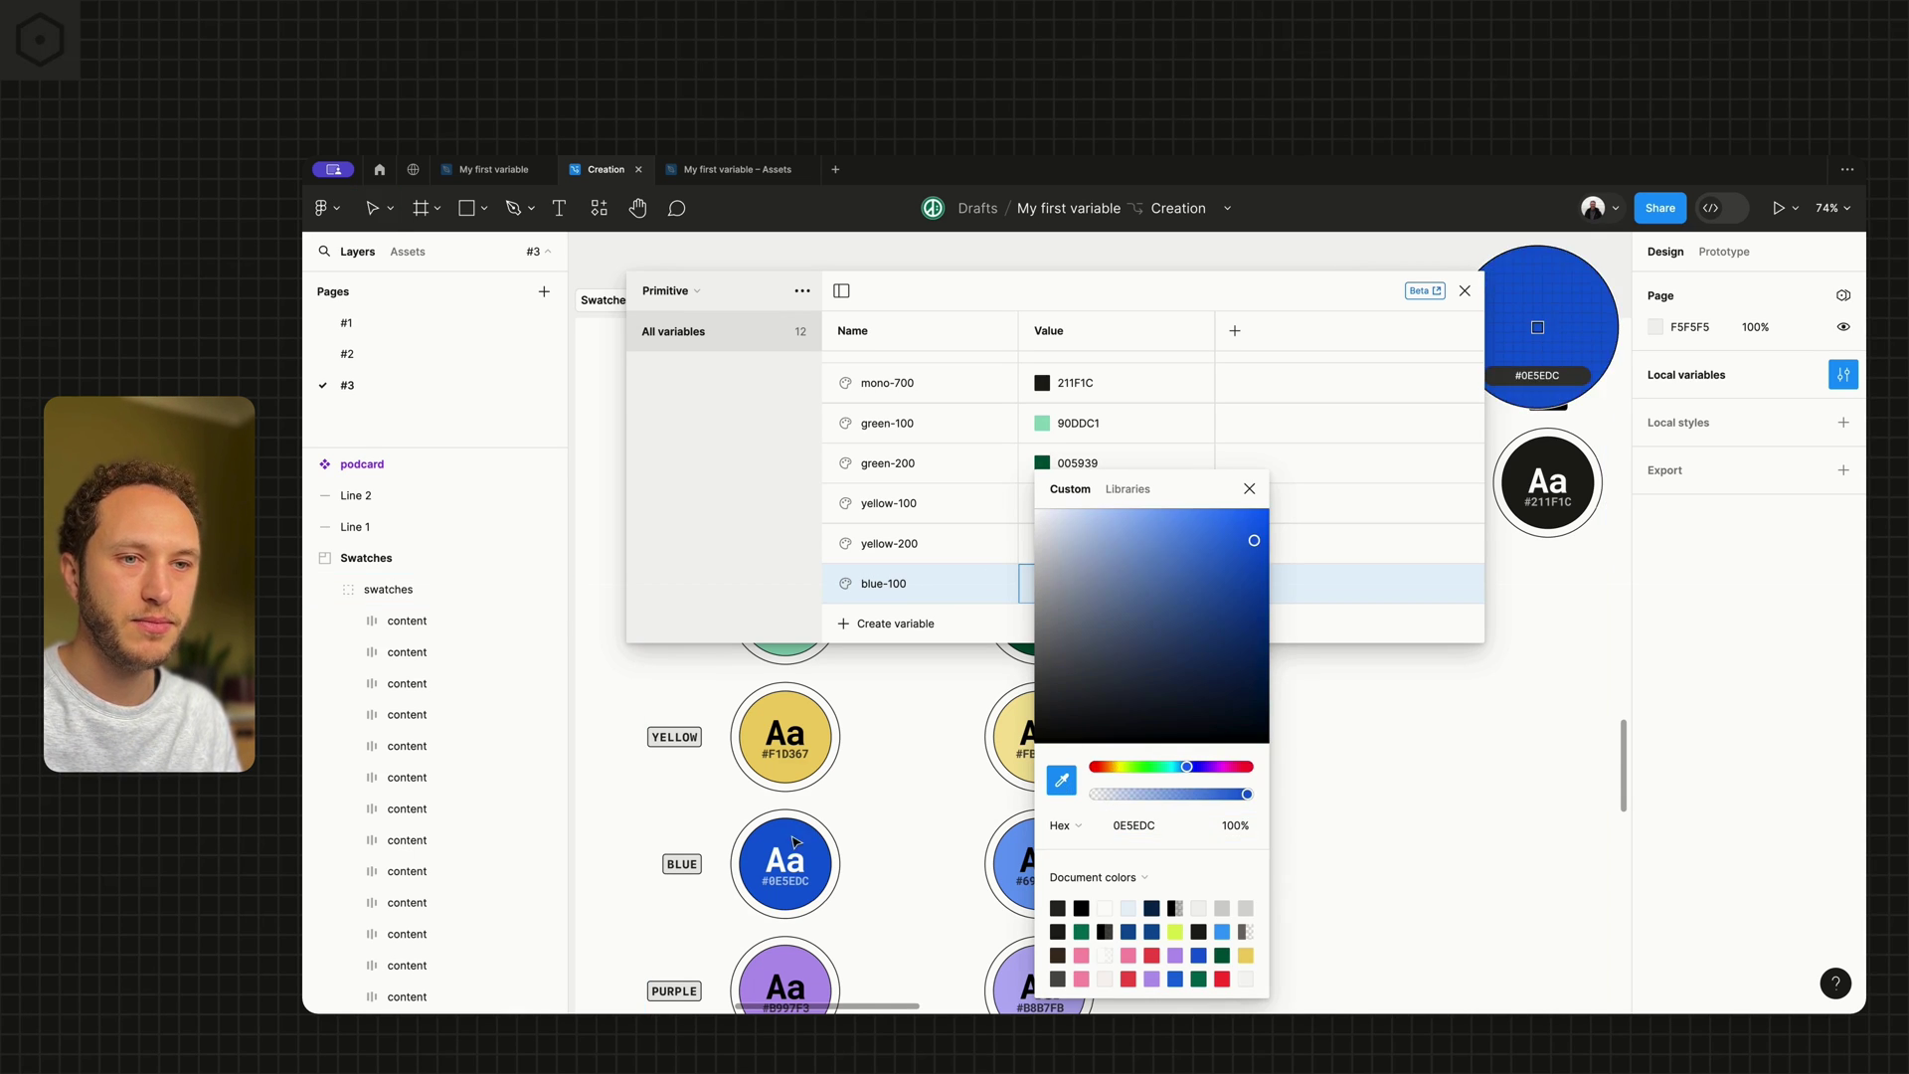
{"action": "left_click", "coordinate": [796, 843]}
{"action": "left_click", "coordinate": [945, 508]}
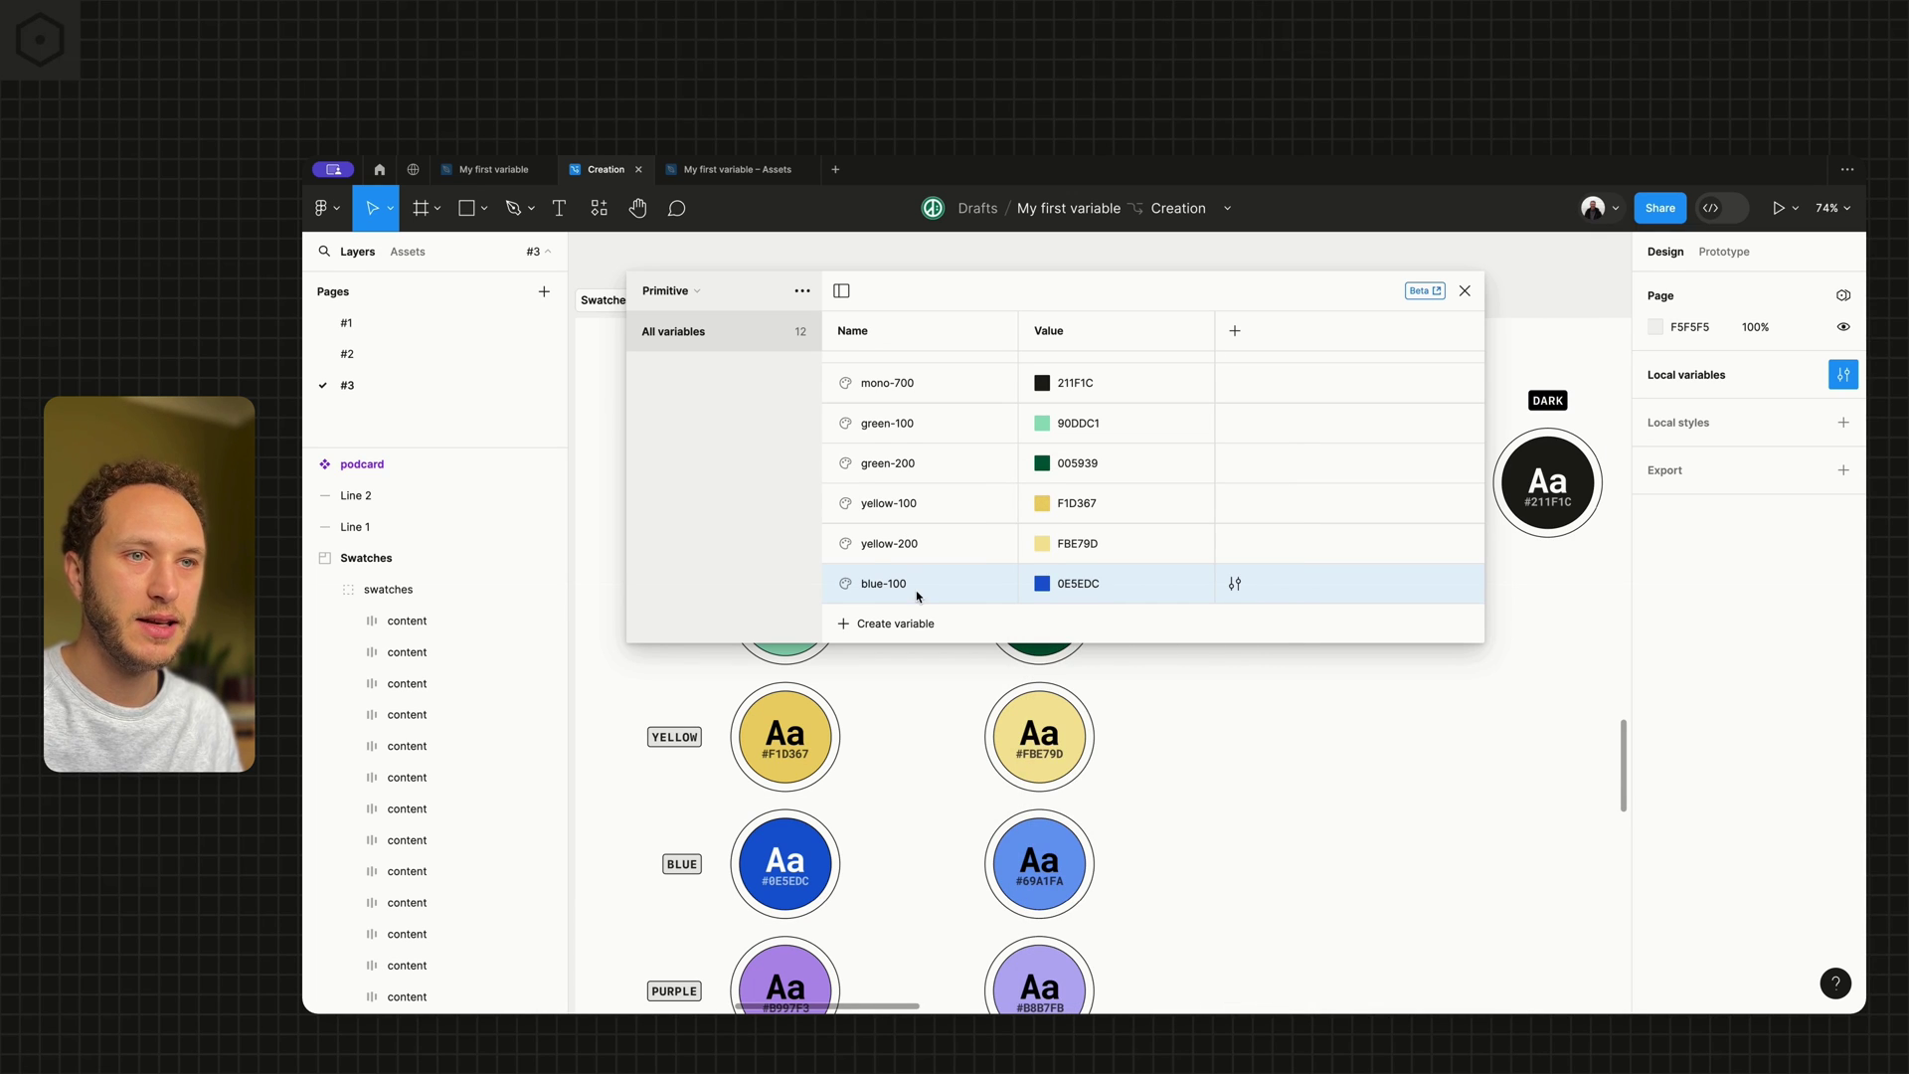
Duplicate blue-100 as blue-200 with value 69A1FA from the light blue circle.
{"action": "key", "text": "ctrl+d"}
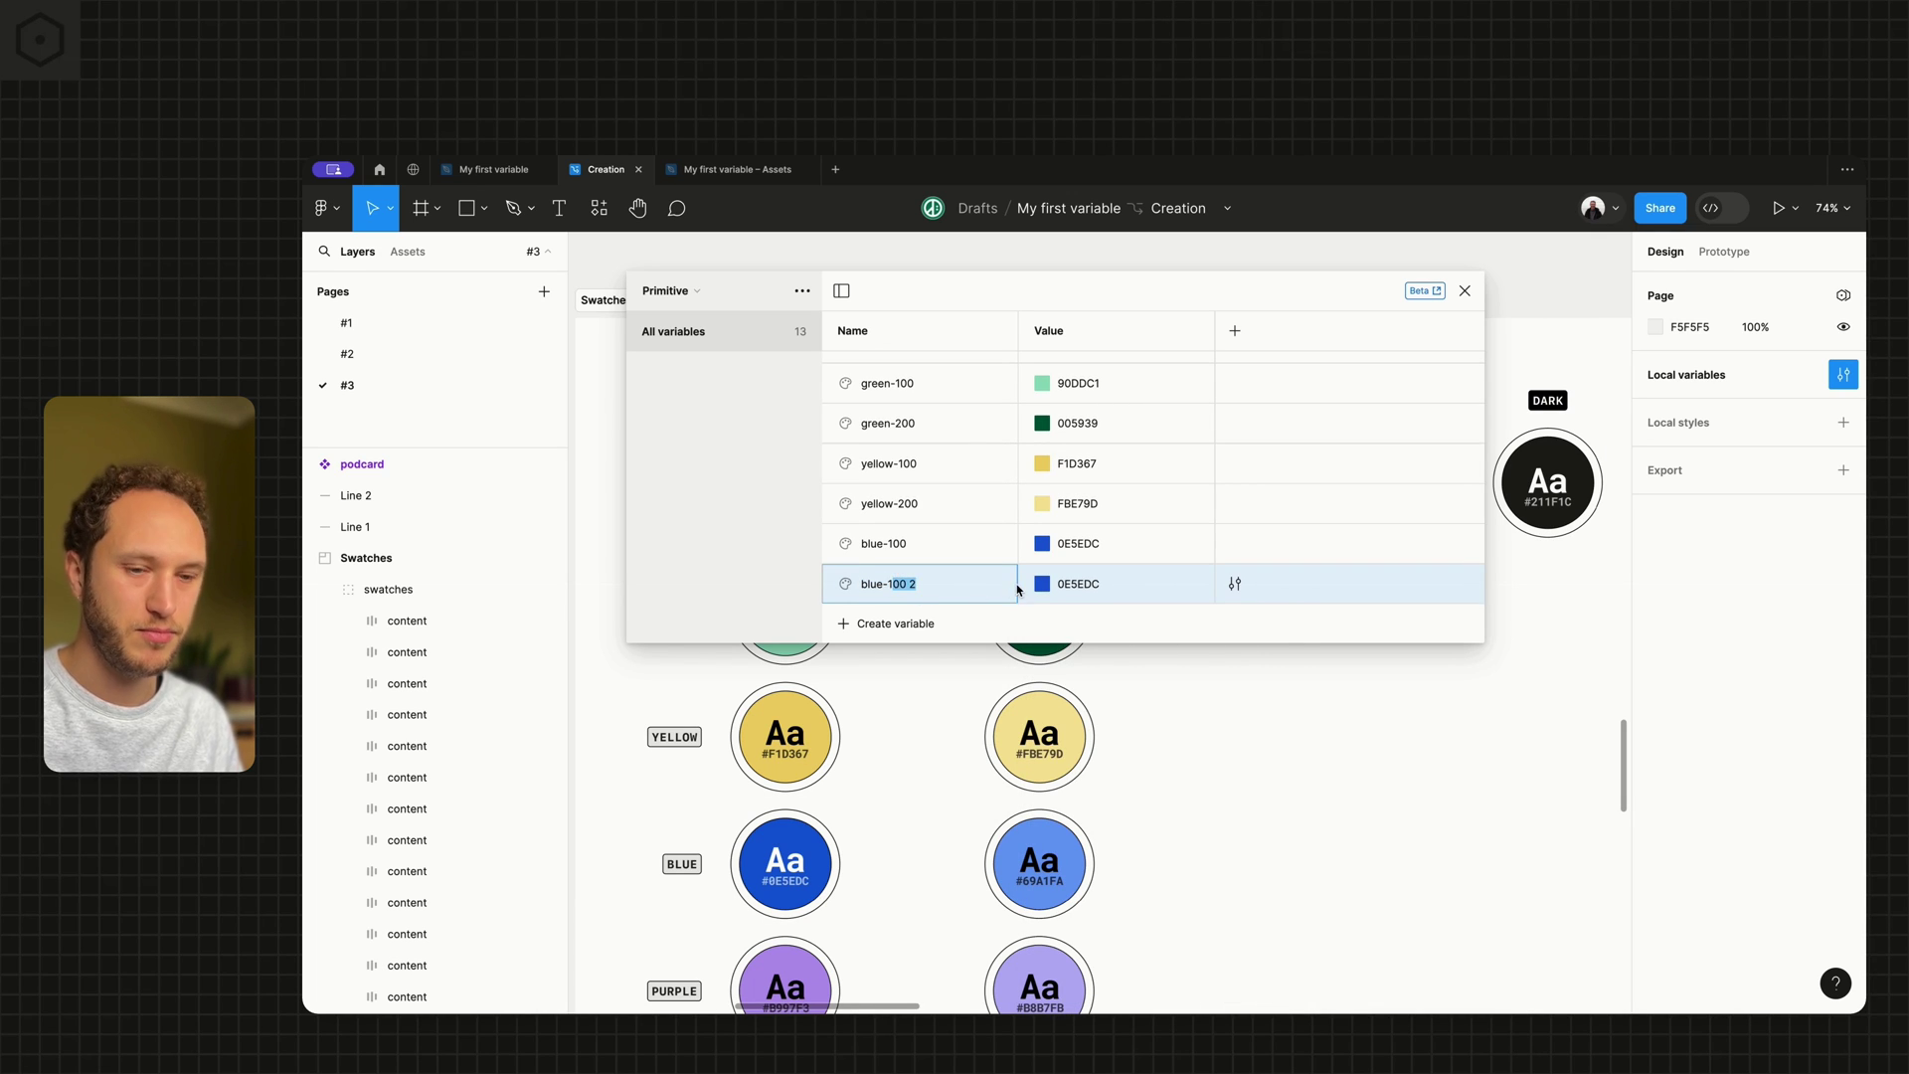
{"action": "type", "text": "blue-200"}
{"action": "key", "text": "Return"}
{"action": "left_click", "coordinate": [1042, 584]}
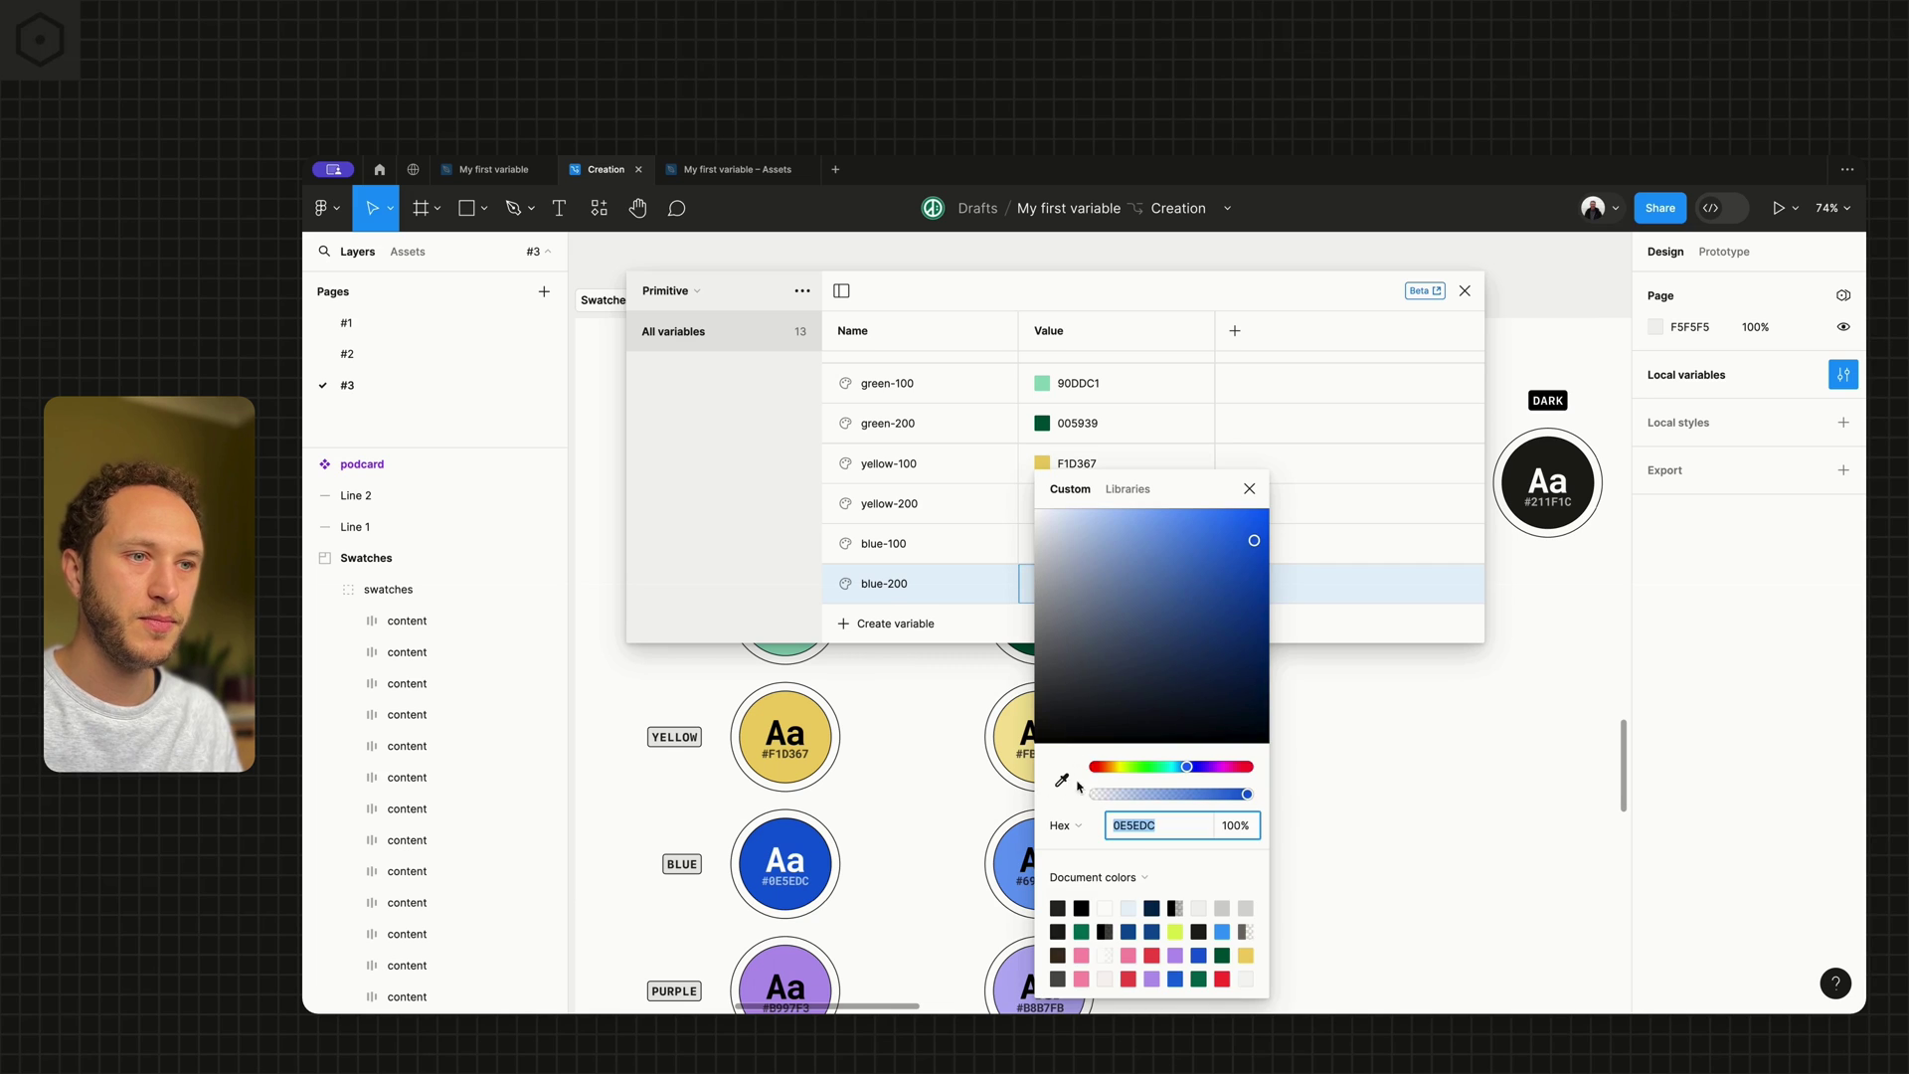
{"action": "left_click", "coordinate": [1061, 780]}
{"action": "left_click", "coordinate": [1031, 821]}
{"action": "left_click", "coordinate": [1249, 488]}
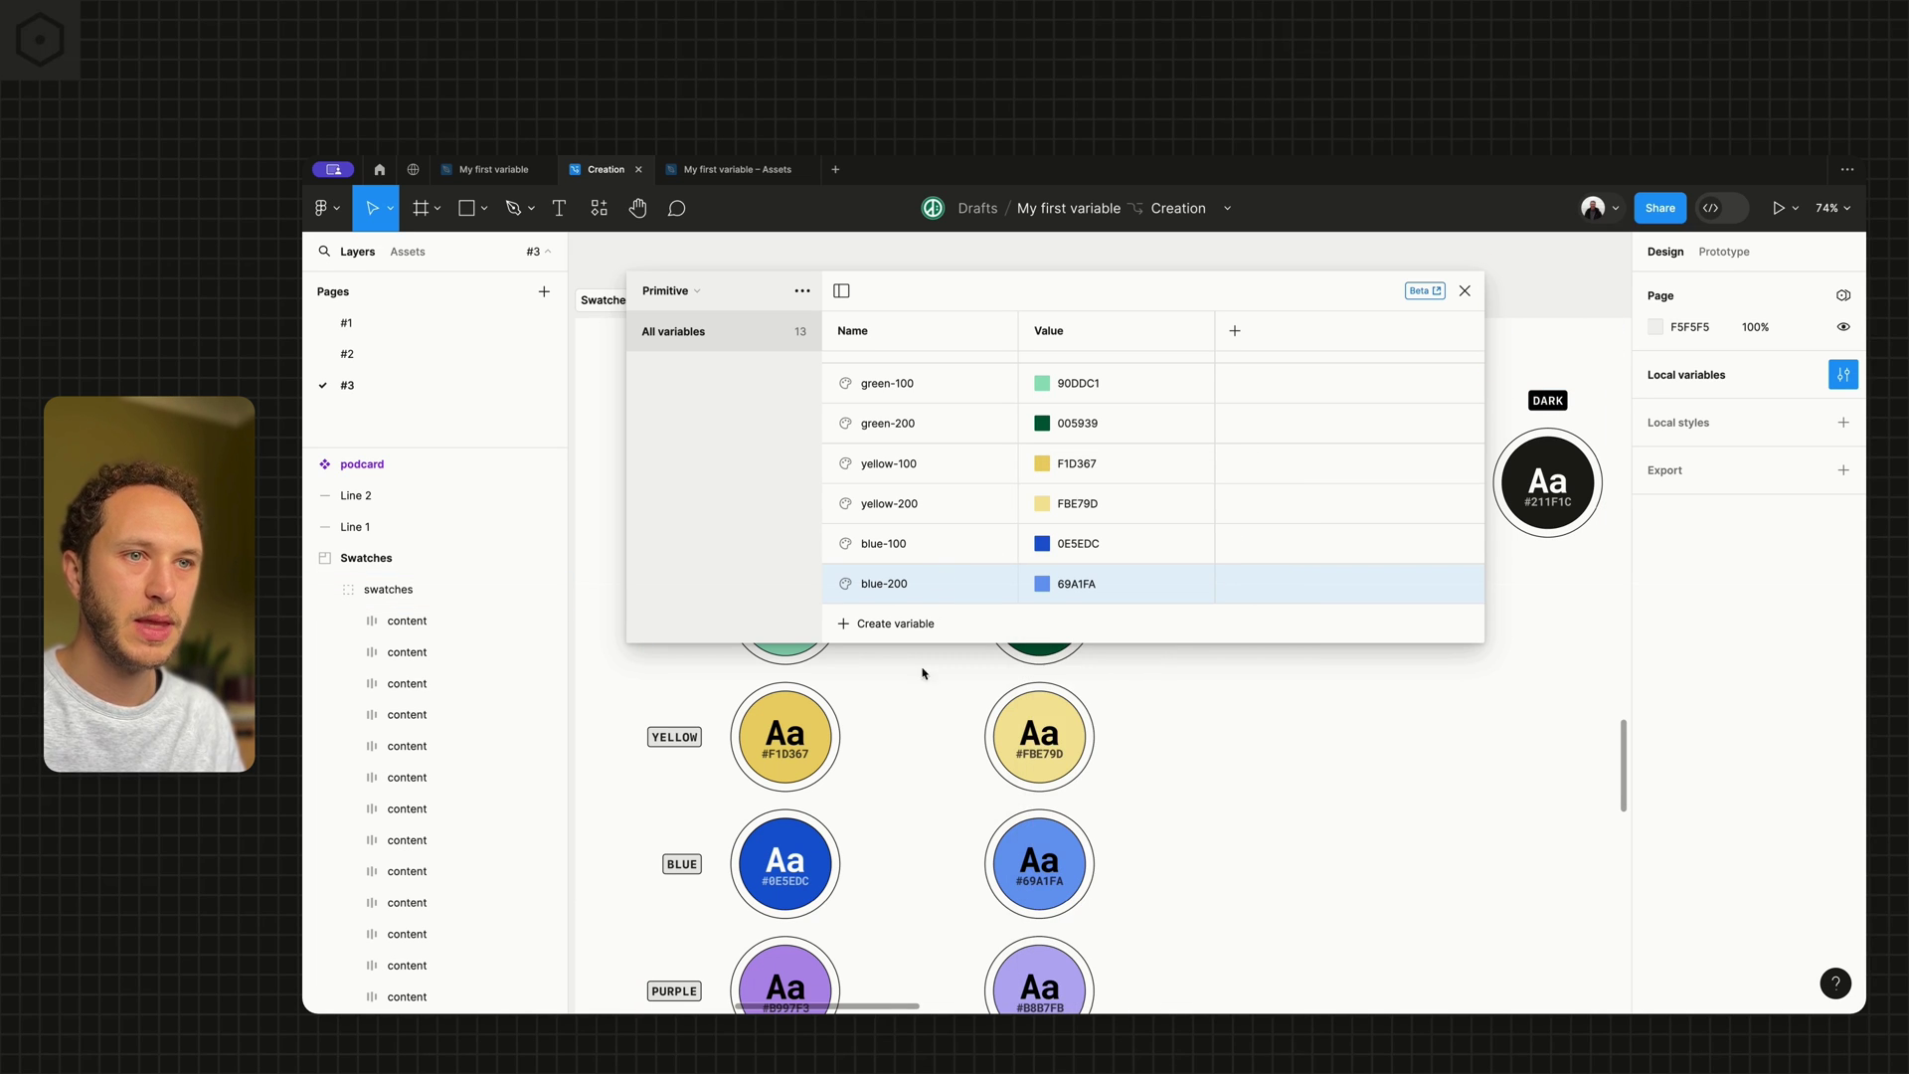
{"action": "scroll", "coordinate": [907, 724], "scroll_direction": "down", "scroll_amount": 3}
{"action": "scroll", "coordinate": [907, 724], "scroll_direction": "down", "scroll_amount": 2}
Add a purple-100 variable set to B997F3, eyedropped from the purple canvas circle.
{"action": "key", "text": "ctrl+d"}
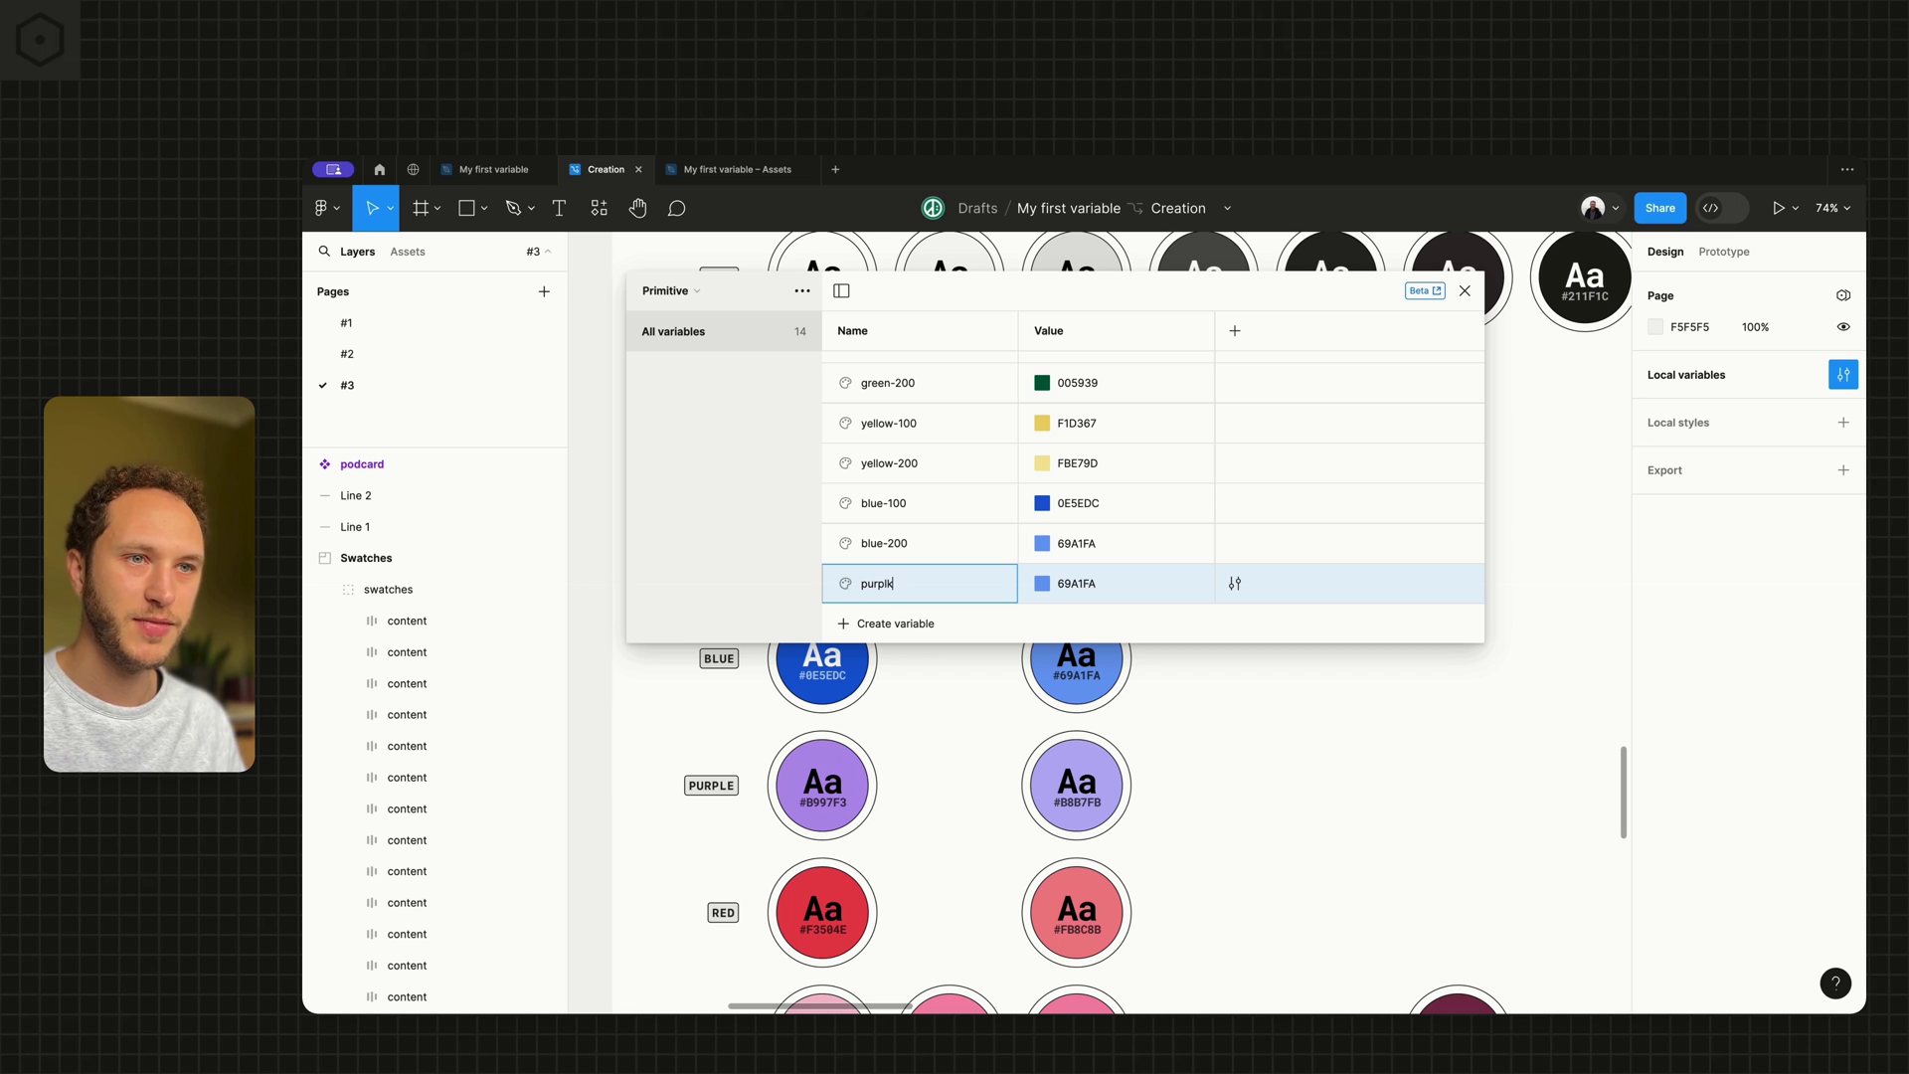
{"action": "type", "text": "-100"}
{"action": "key", "text": "Return"}
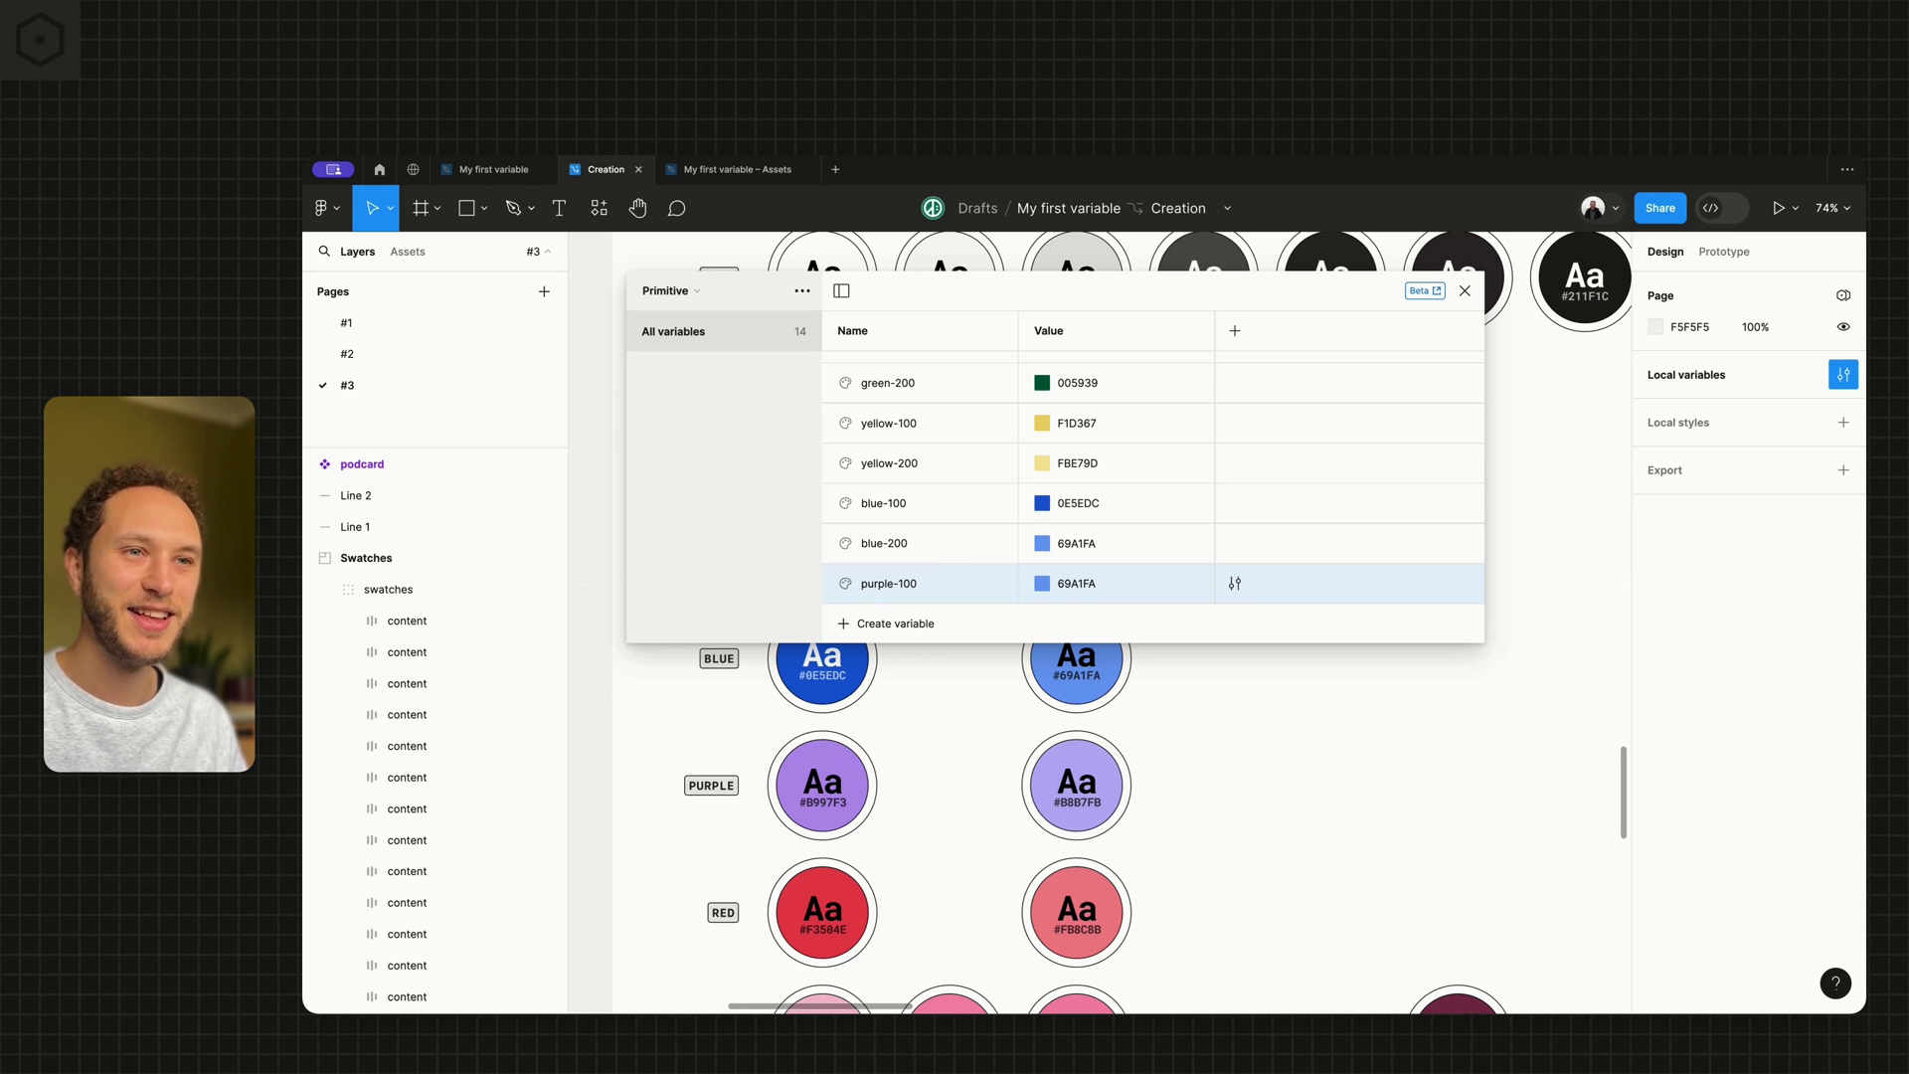
{"action": "left_click", "coordinate": [1035, 583]}
{"action": "left_click", "coordinate": [1062, 781]}
{"action": "left_click", "coordinate": [1548, 325]}
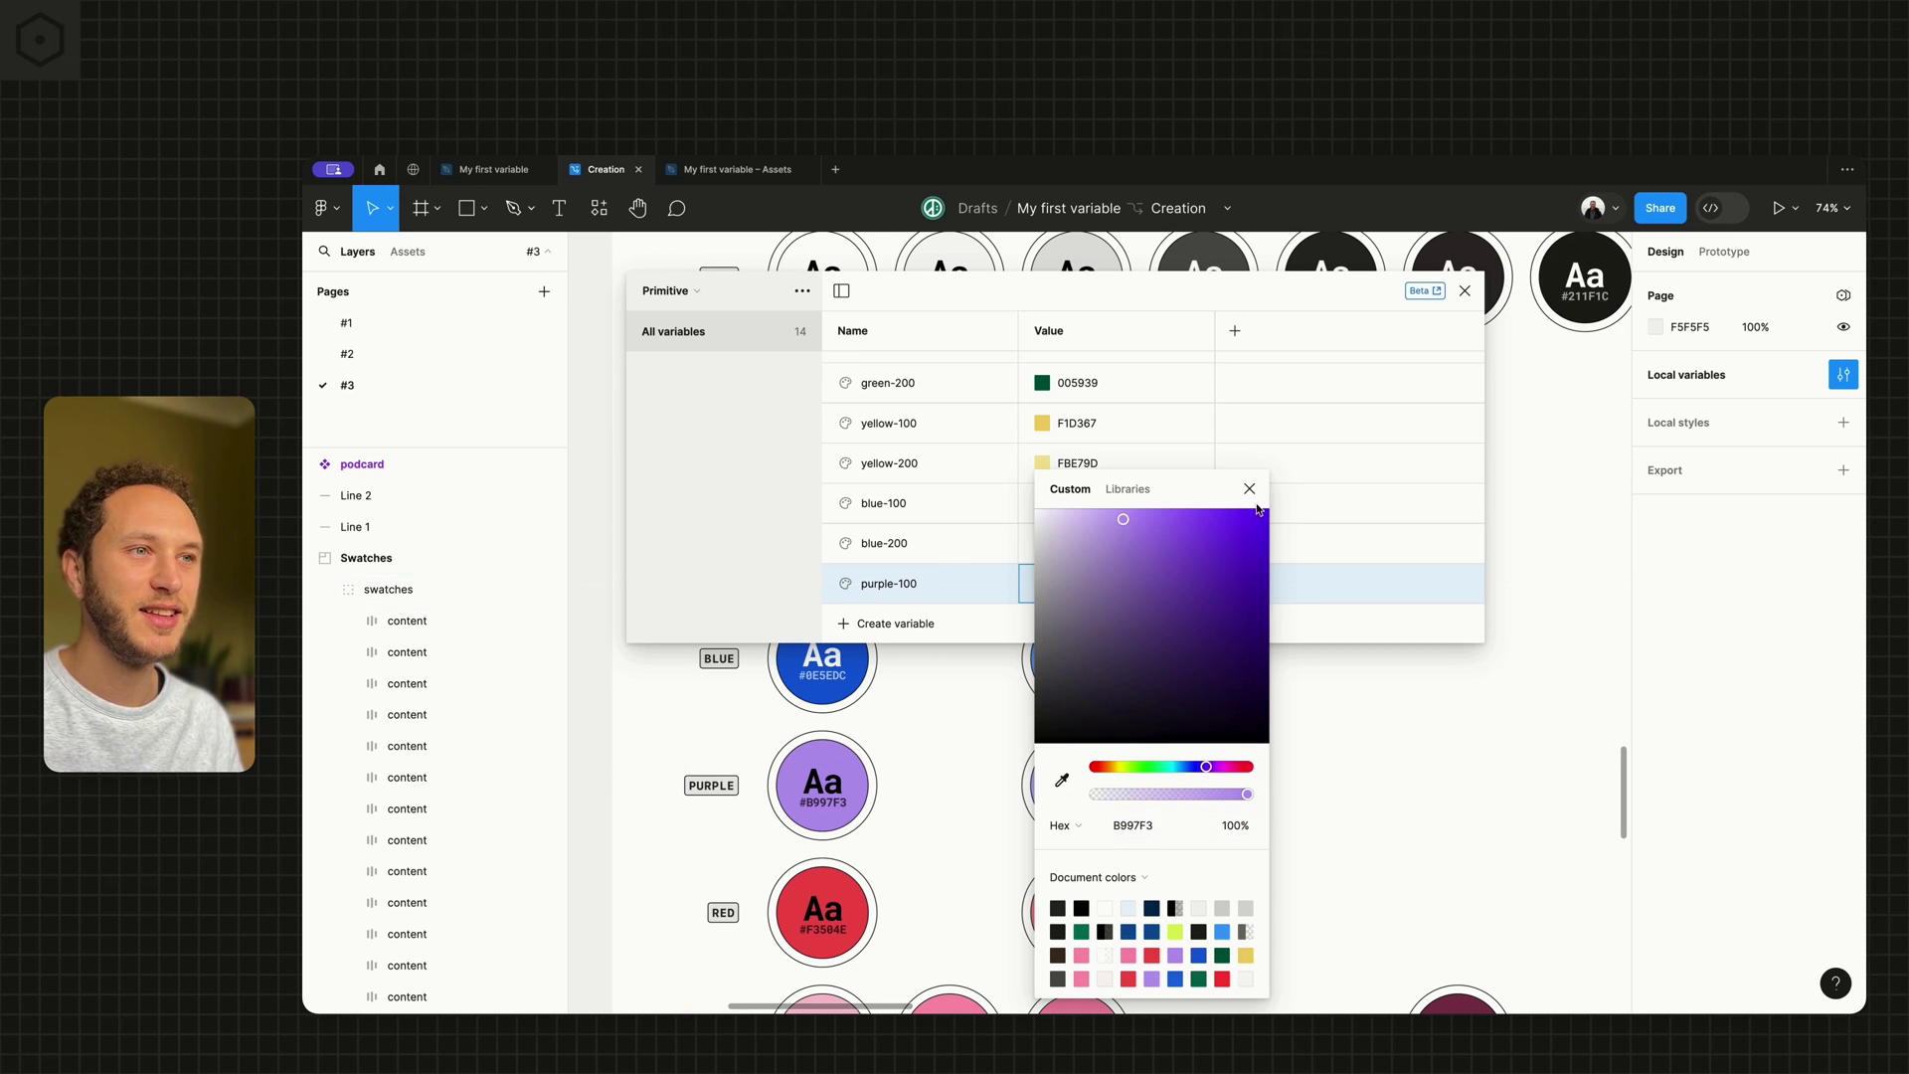
{"action": "left_click", "coordinate": [1249, 488]}
Add a purple-200 variable set to the lavender circle's B8B7FB.
{"action": "key", "text": "ctrl+d"}
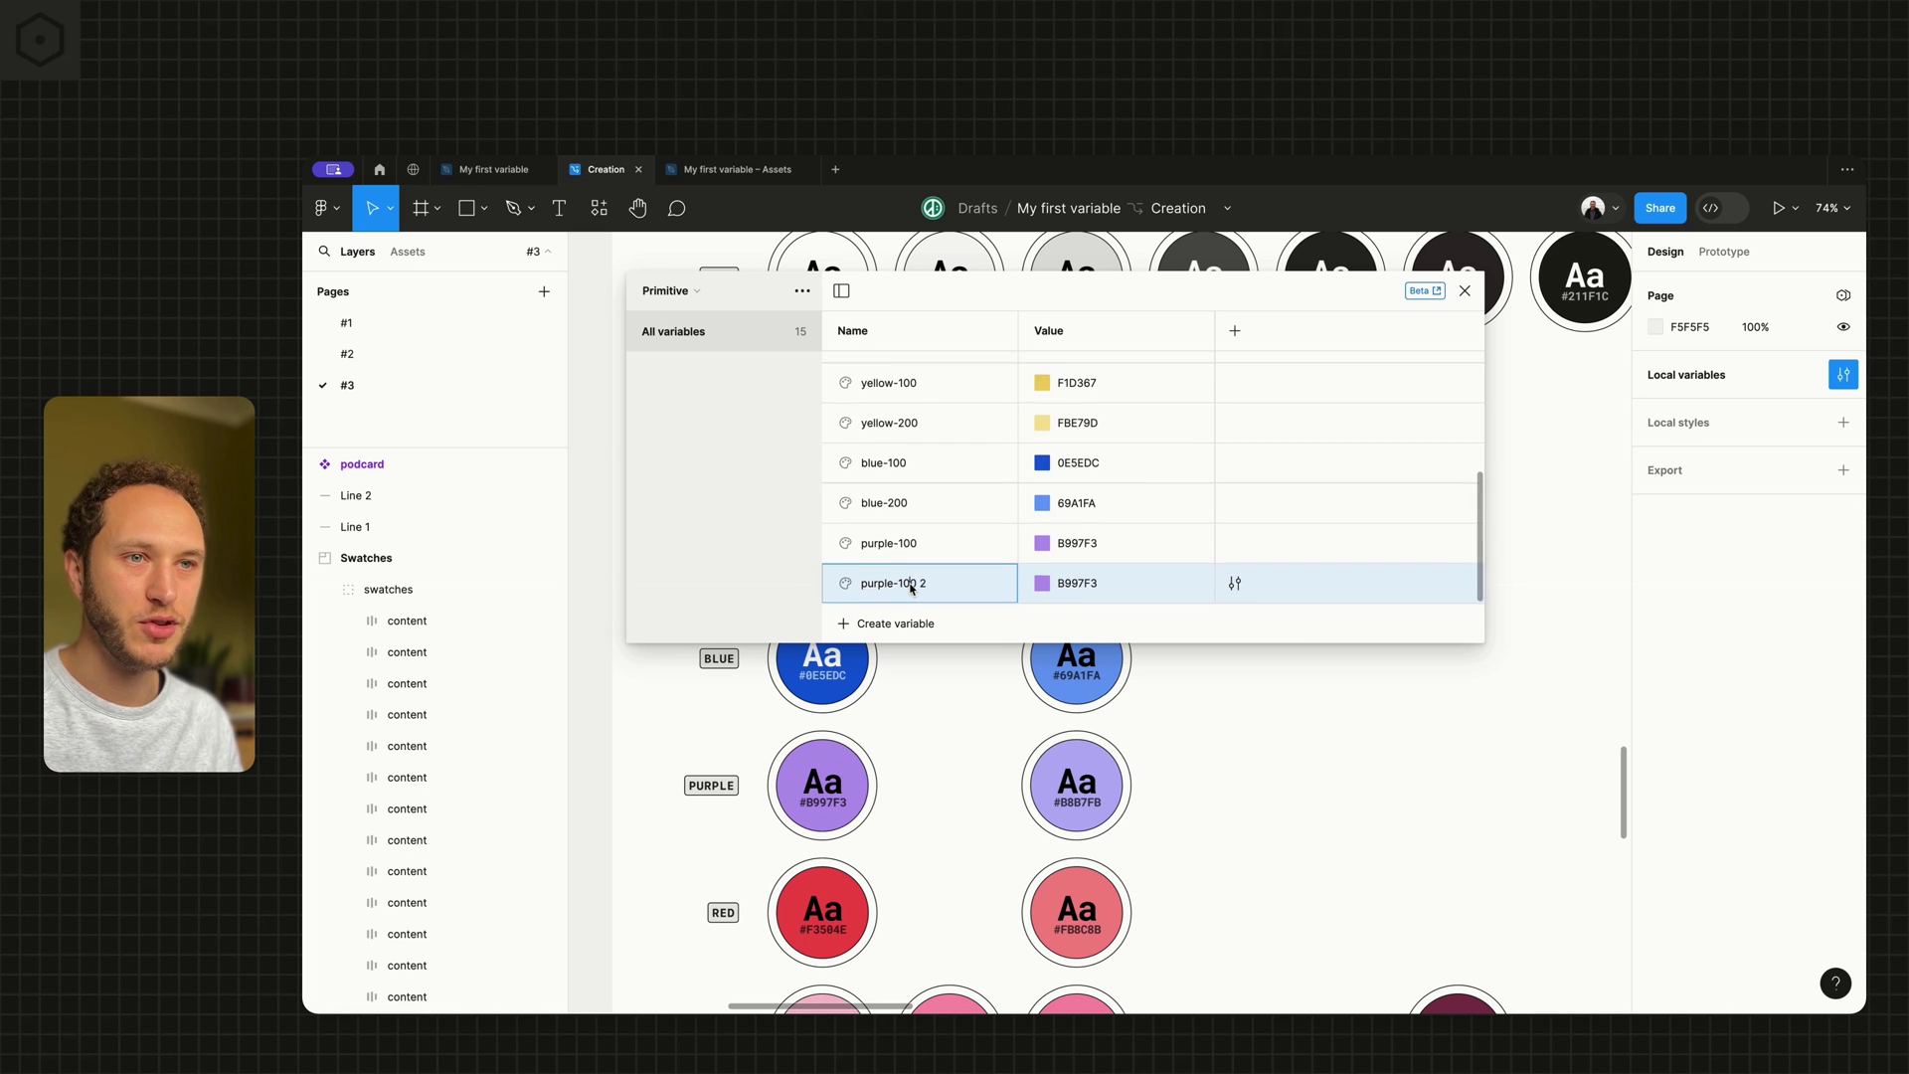
{"action": "double_click", "coordinate": [911, 585]}
{"action": "left_click_drag", "start_coordinate": [898, 584], "coordinate": [999, 587]}
{"action": "type", "text": "200"}
{"action": "key", "text": "Return"}
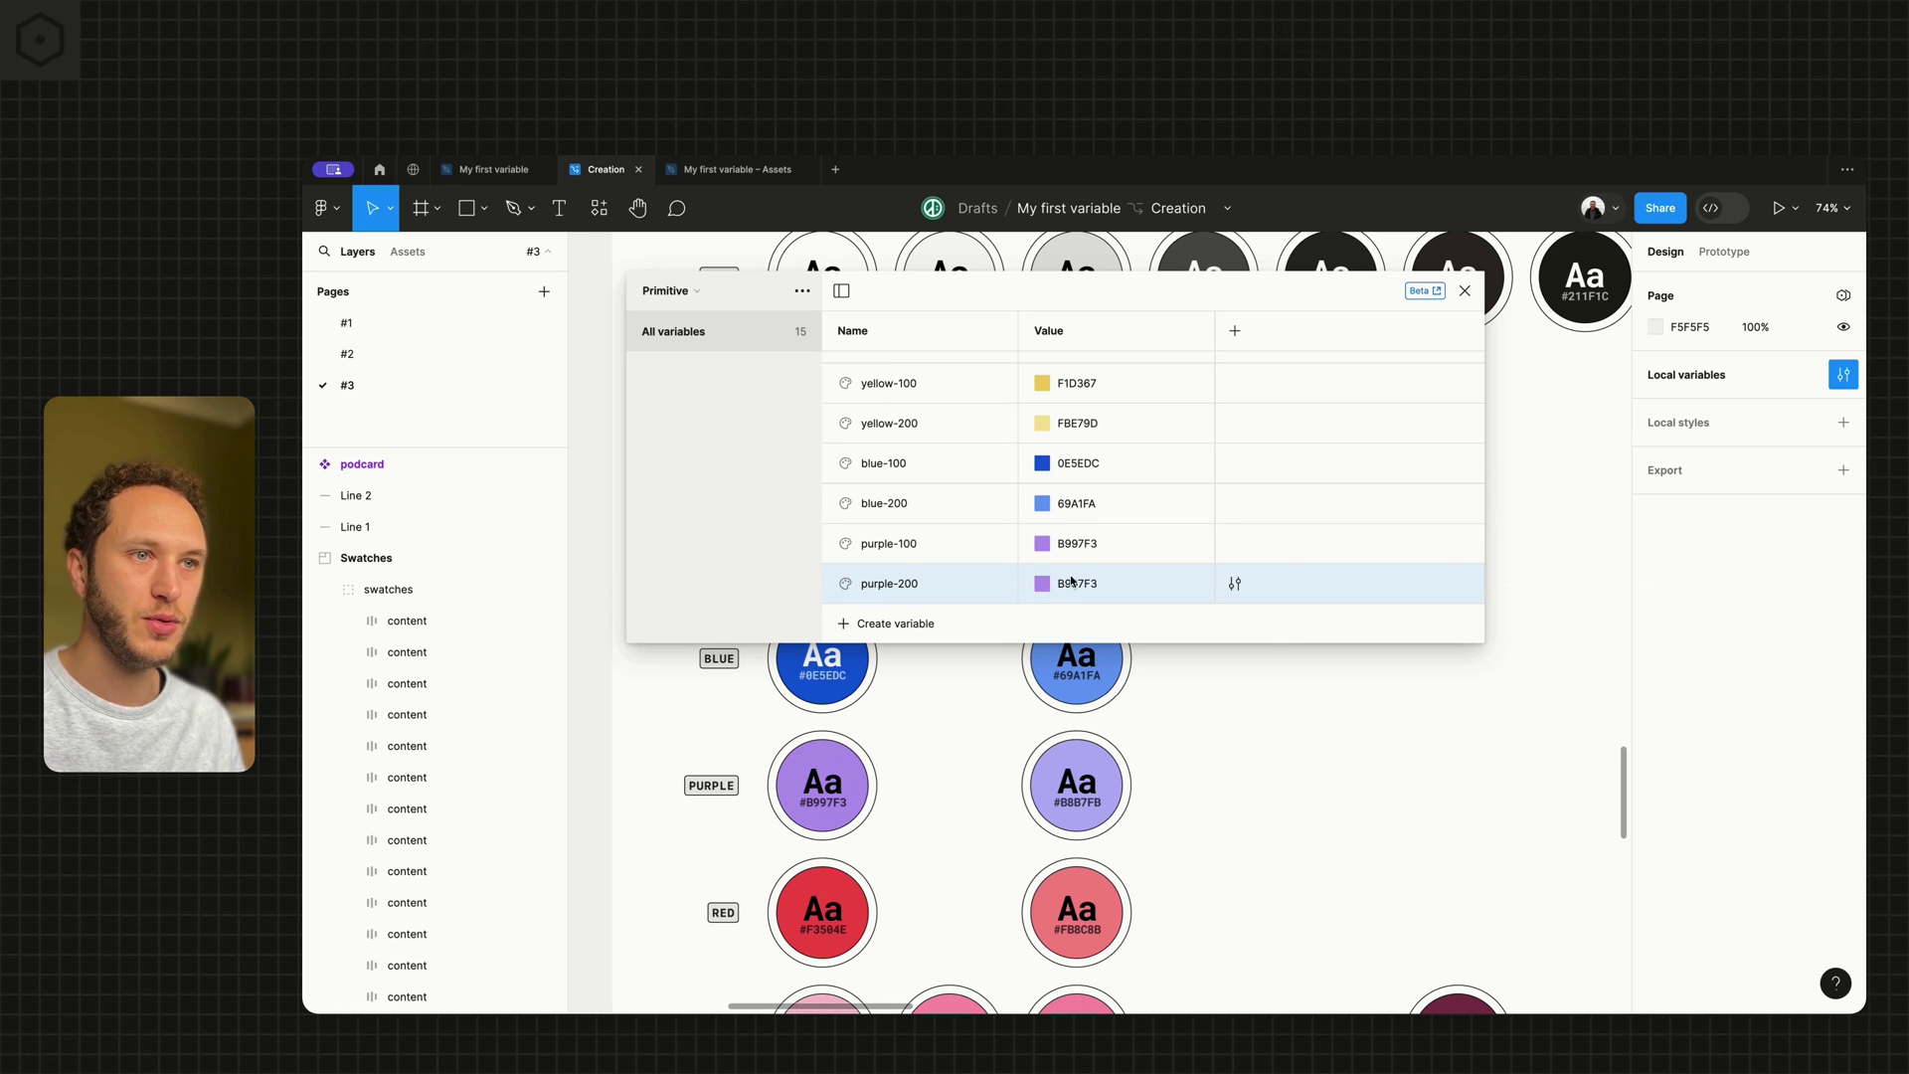
{"action": "left_click", "coordinate": [1042, 584]}
{"action": "left_click", "coordinate": [1062, 781]}
{"action": "scroll", "coordinate": [952, 741], "scroll_direction": "right", "scroll_amount": 2}
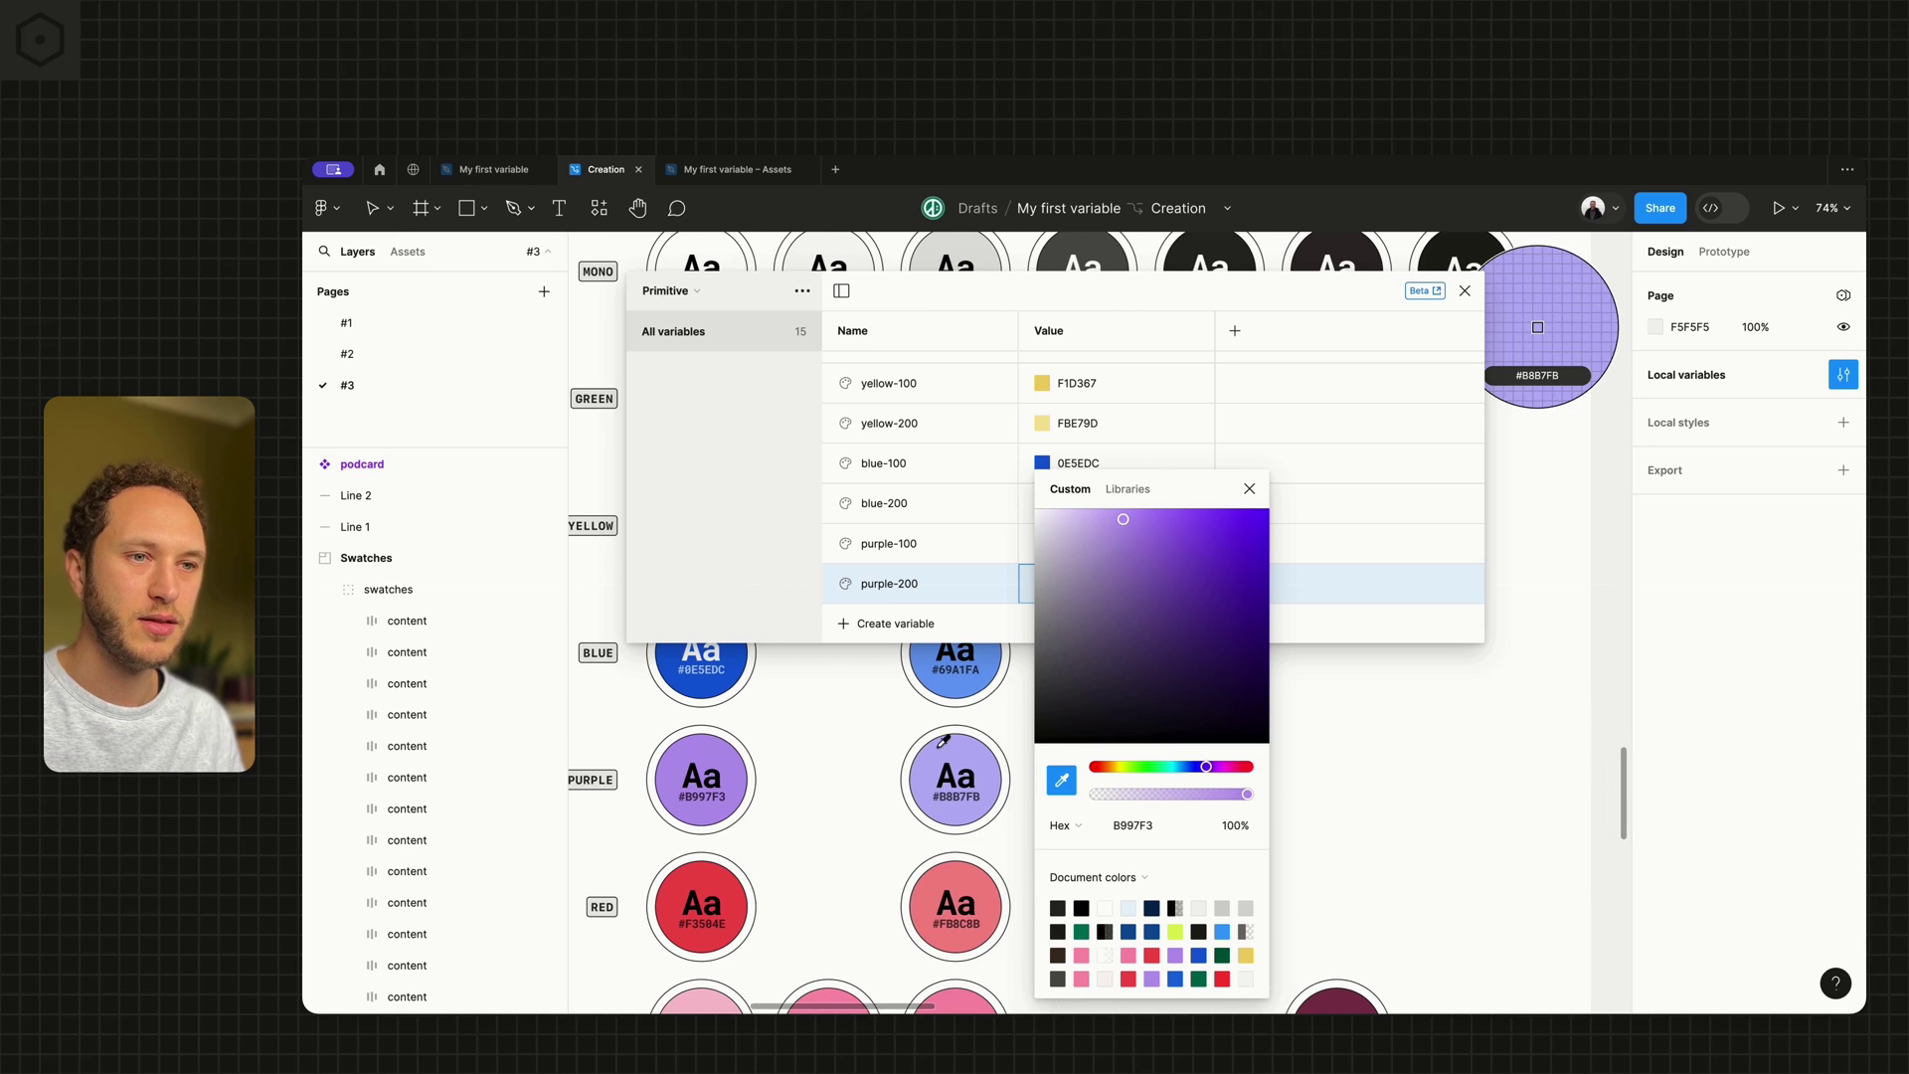
{"action": "left_click", "coordinate": [954, 752]}
{"action": "left_click", "coordinate": [1251, 488]}
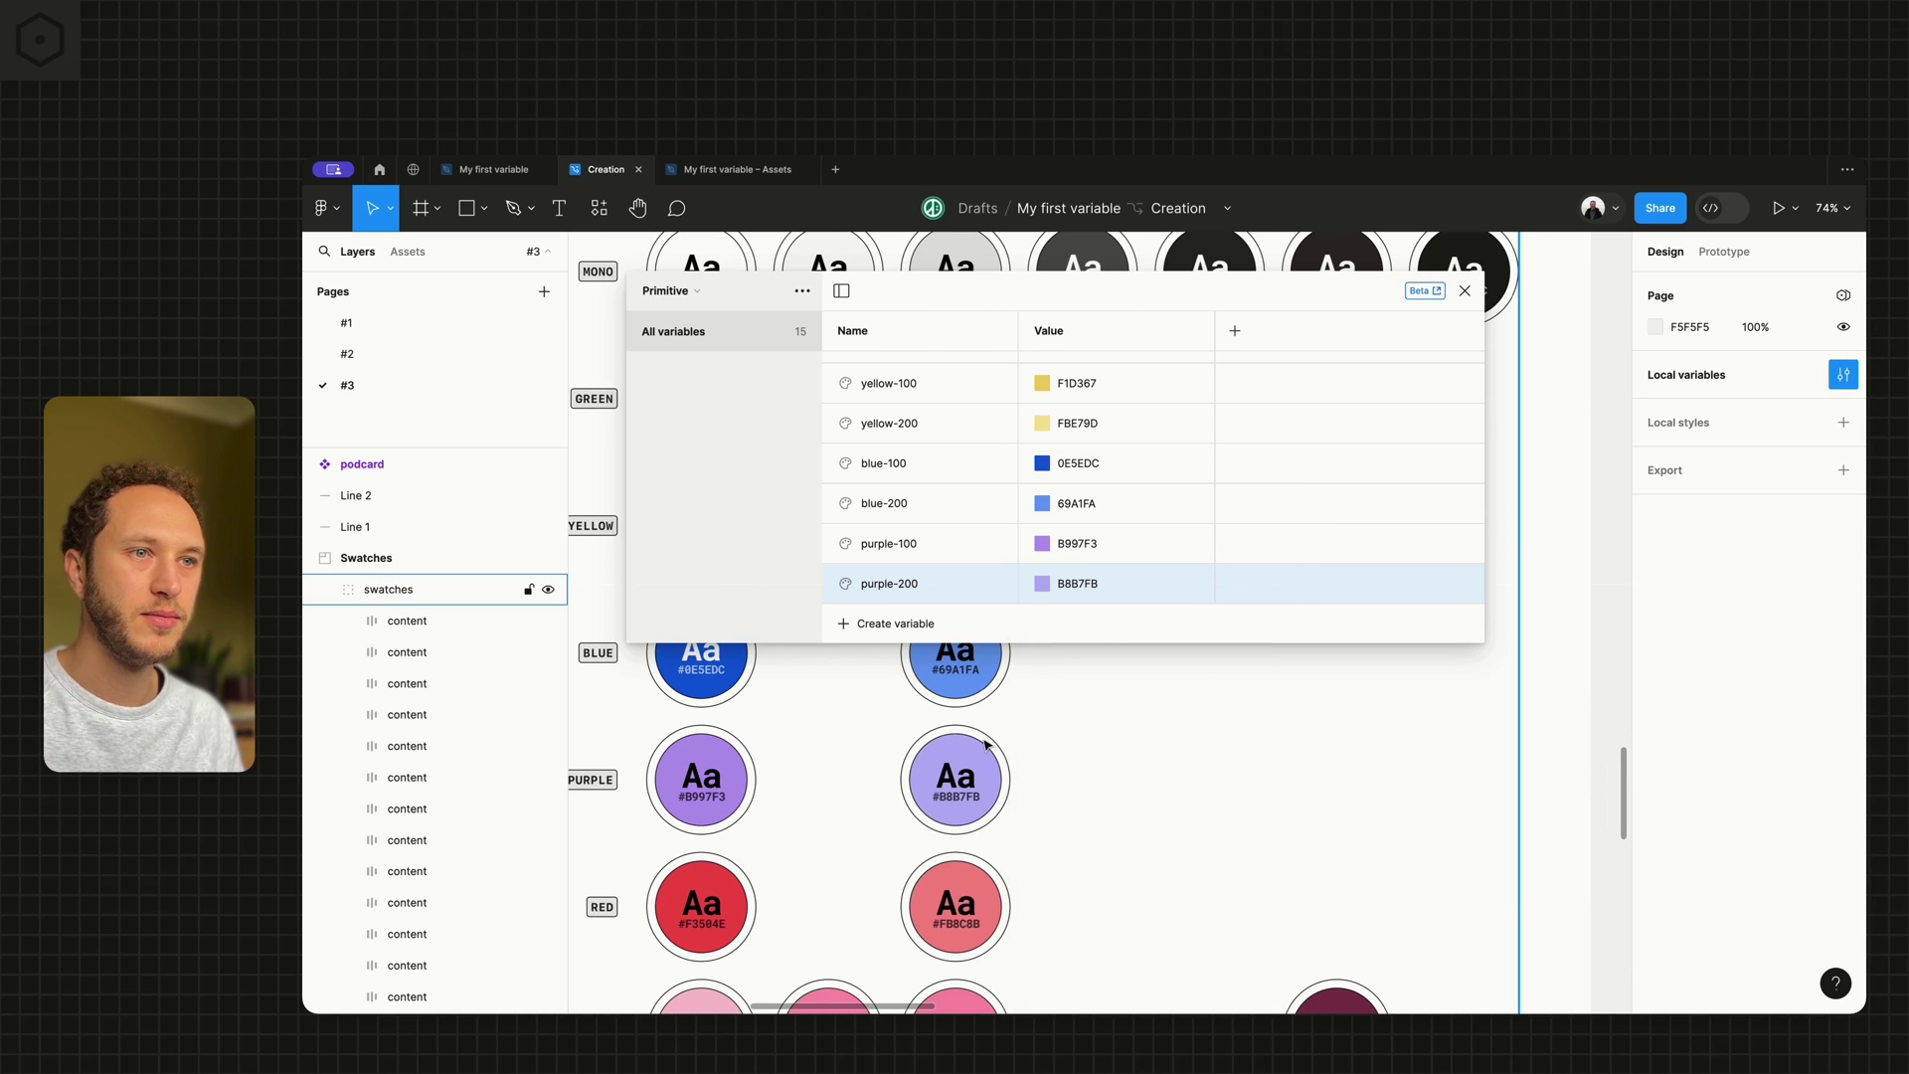
{"action": "scroll", "coordinate": [972, 725], "scroll_direction": "down", "scroll_amount": 3}
{"action": "scroll", "coordinate": [971, 725], "scroll_direction": "left", "scroll_amount": 2}
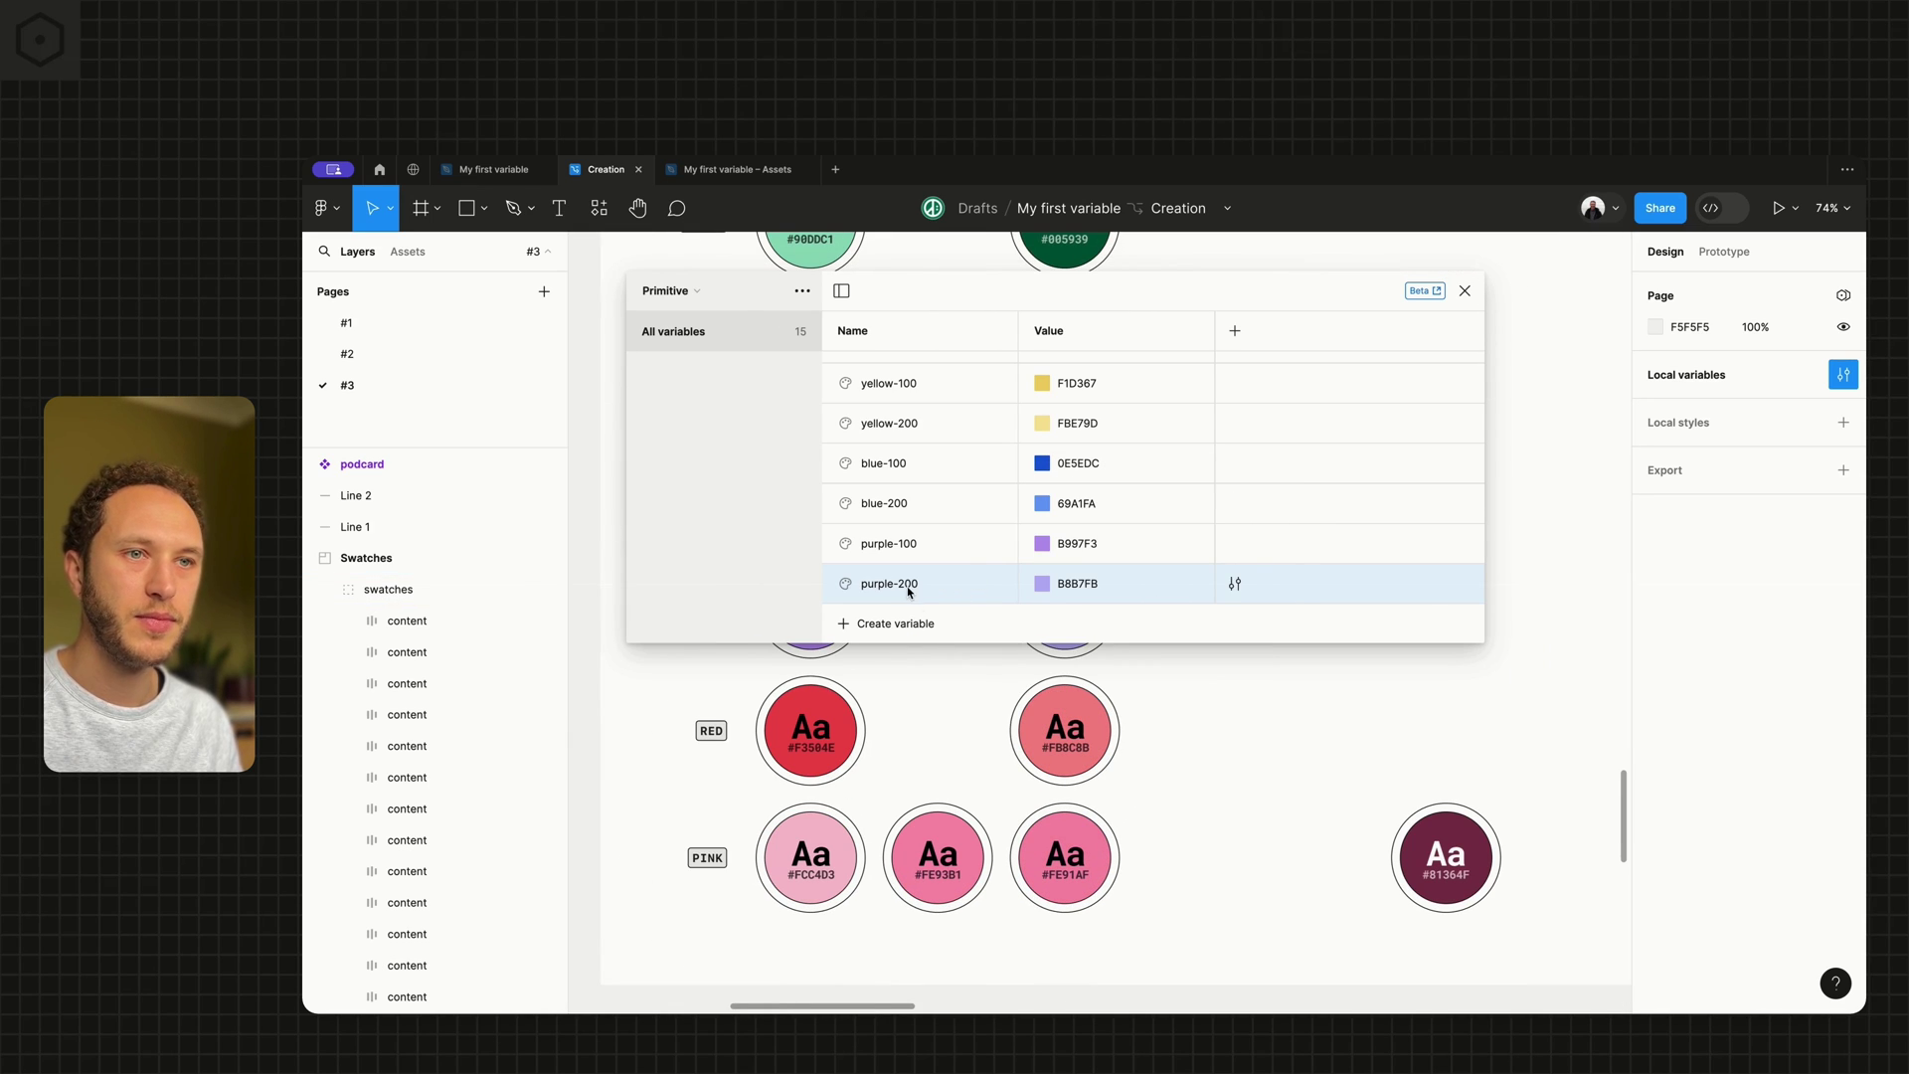
Add a red-100 variable set to the red circle's F3504E.
{"action": "key", "text": "ctrl+d"}
{"action": "double_click", "coordinate": [898, 586]}
{"action": "type", "text": "red-100"}
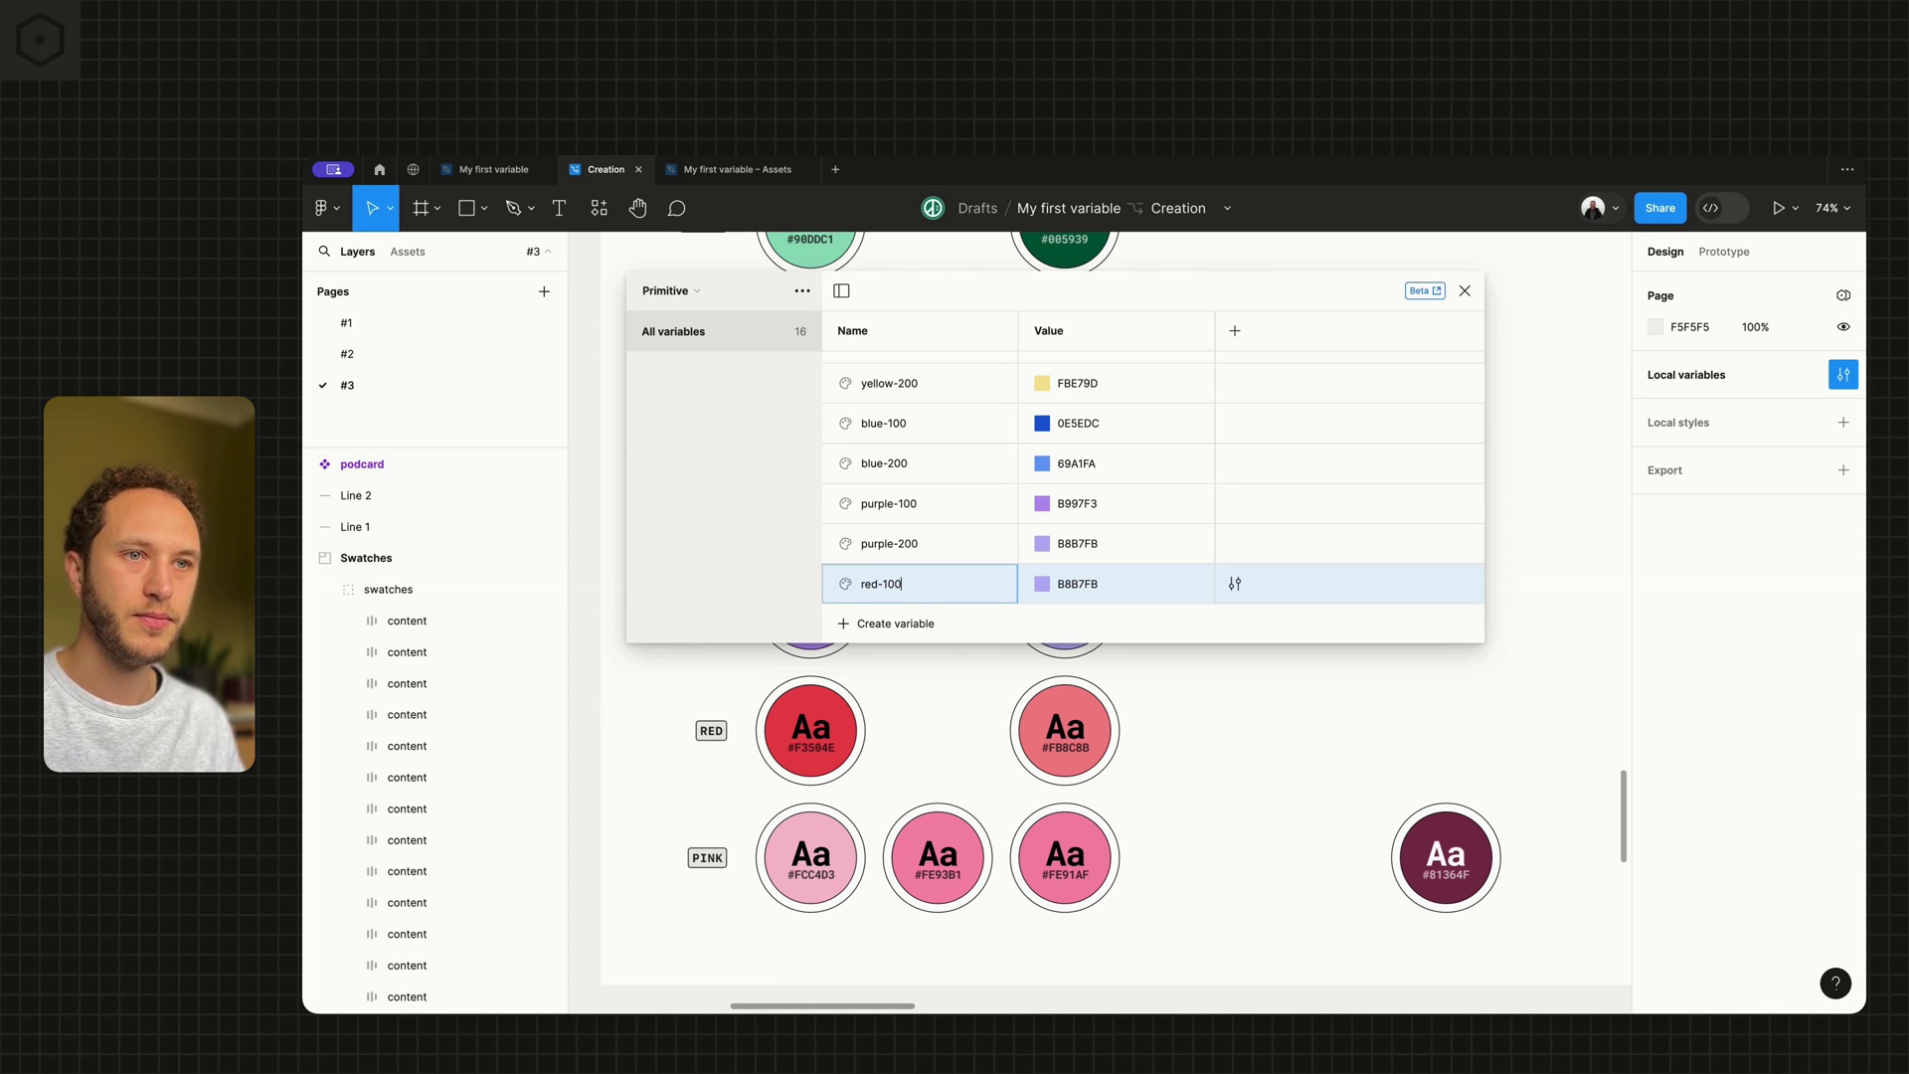
{"action": "key", "text": "Return"}
{"action": "left_click", "coordinate": [1042, 584]}
{"action": "left_click", "coordinate": [1061, 781]}
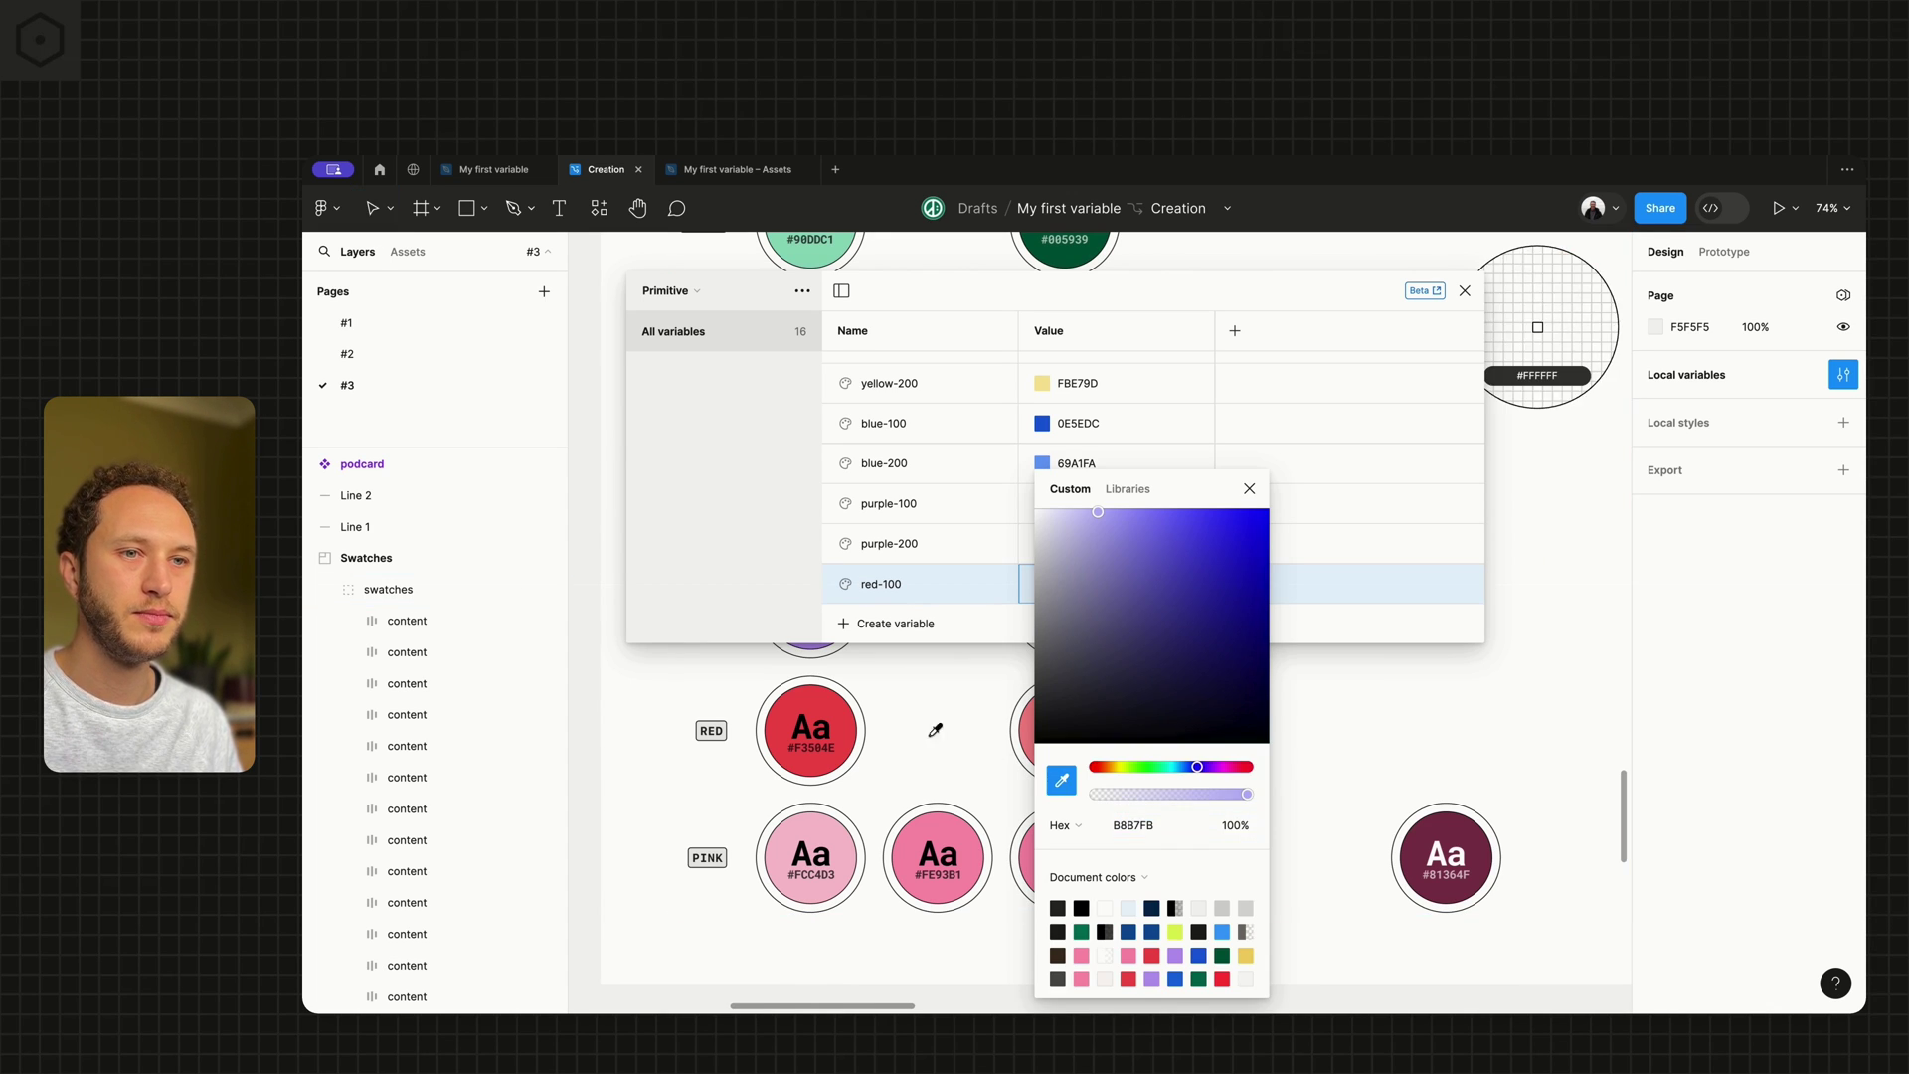
{"action": "left_click", "coordinate": [811, 716]}
{"action": "left_click", "coordinate": [1248, 488]}
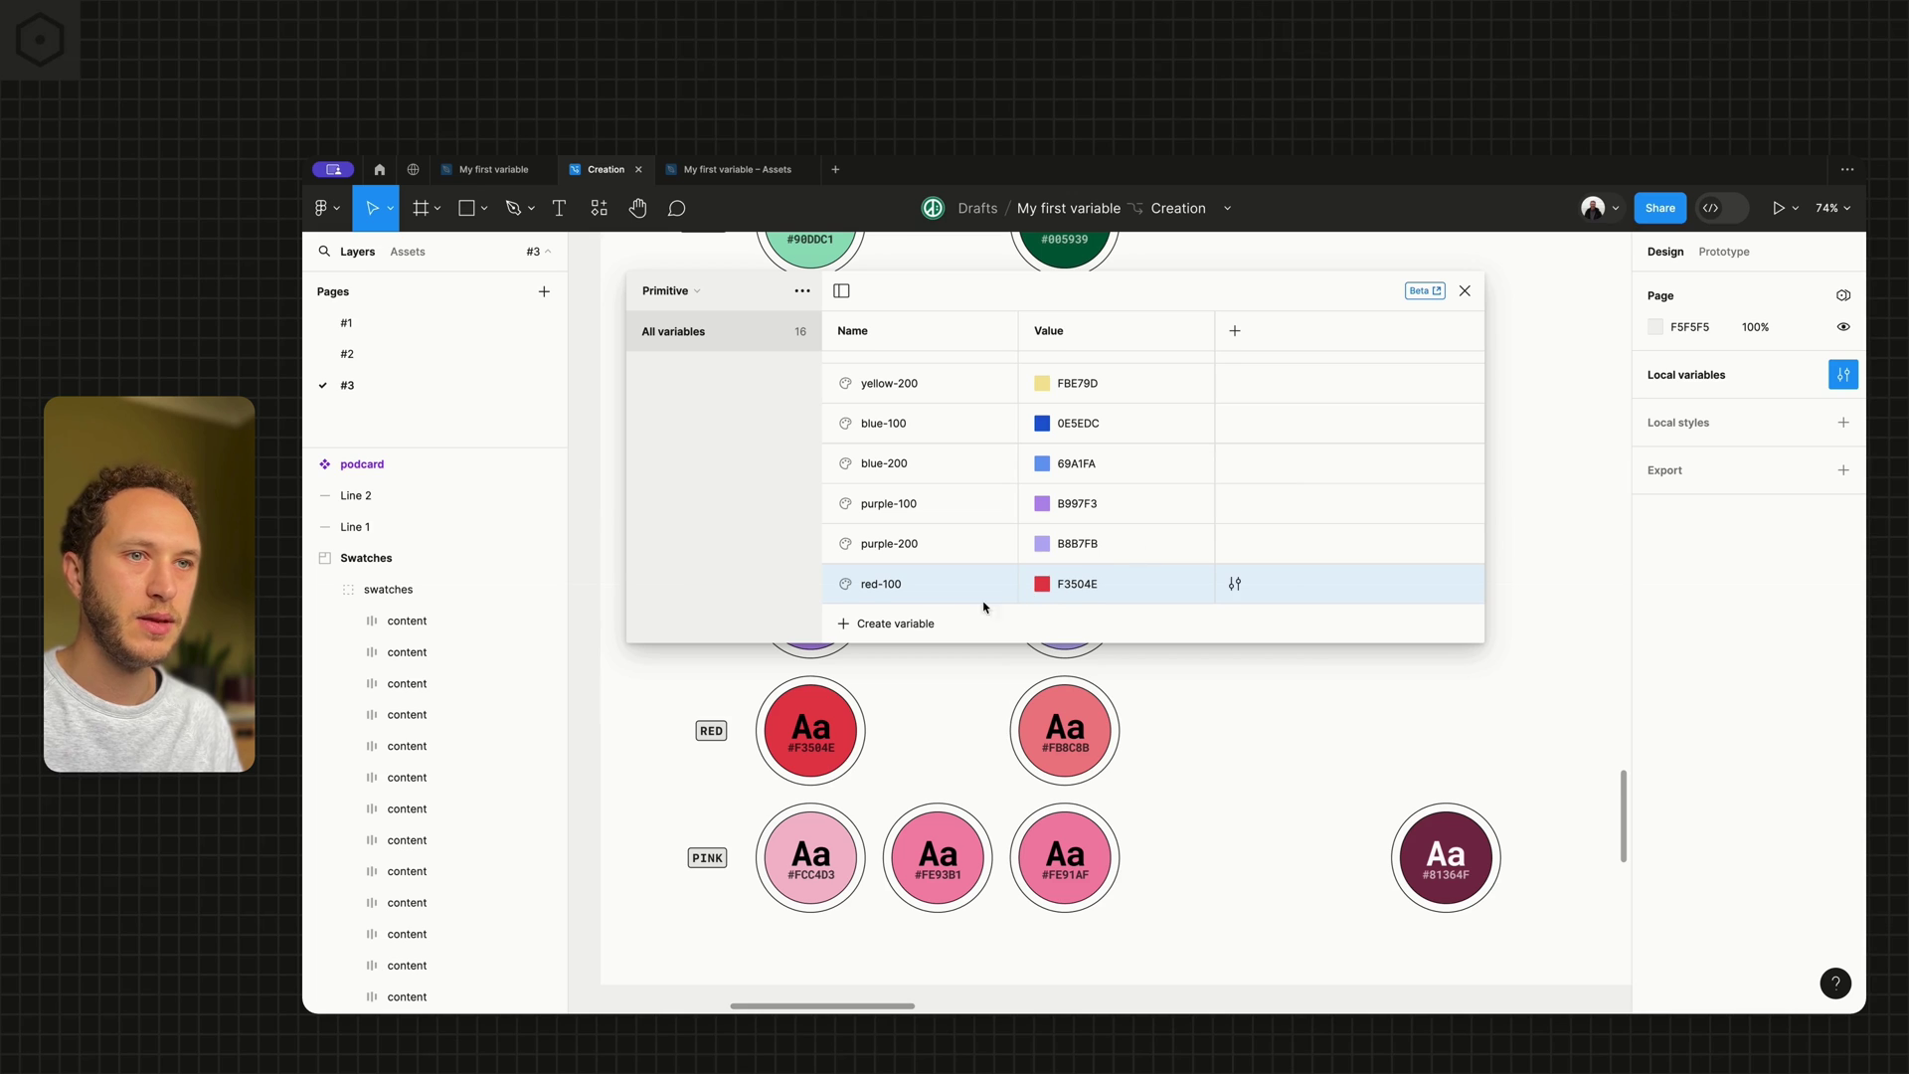
Add a red-200 variable set to FB8C8B, then duplicate it for another new variable.
{"action": "key", "text": "ctrl+d"}
{"action": "left_click_drag", "start_coordinate": [884, 585], "coordinate": [944, 584]}
{"action": "type", "text": "200"}
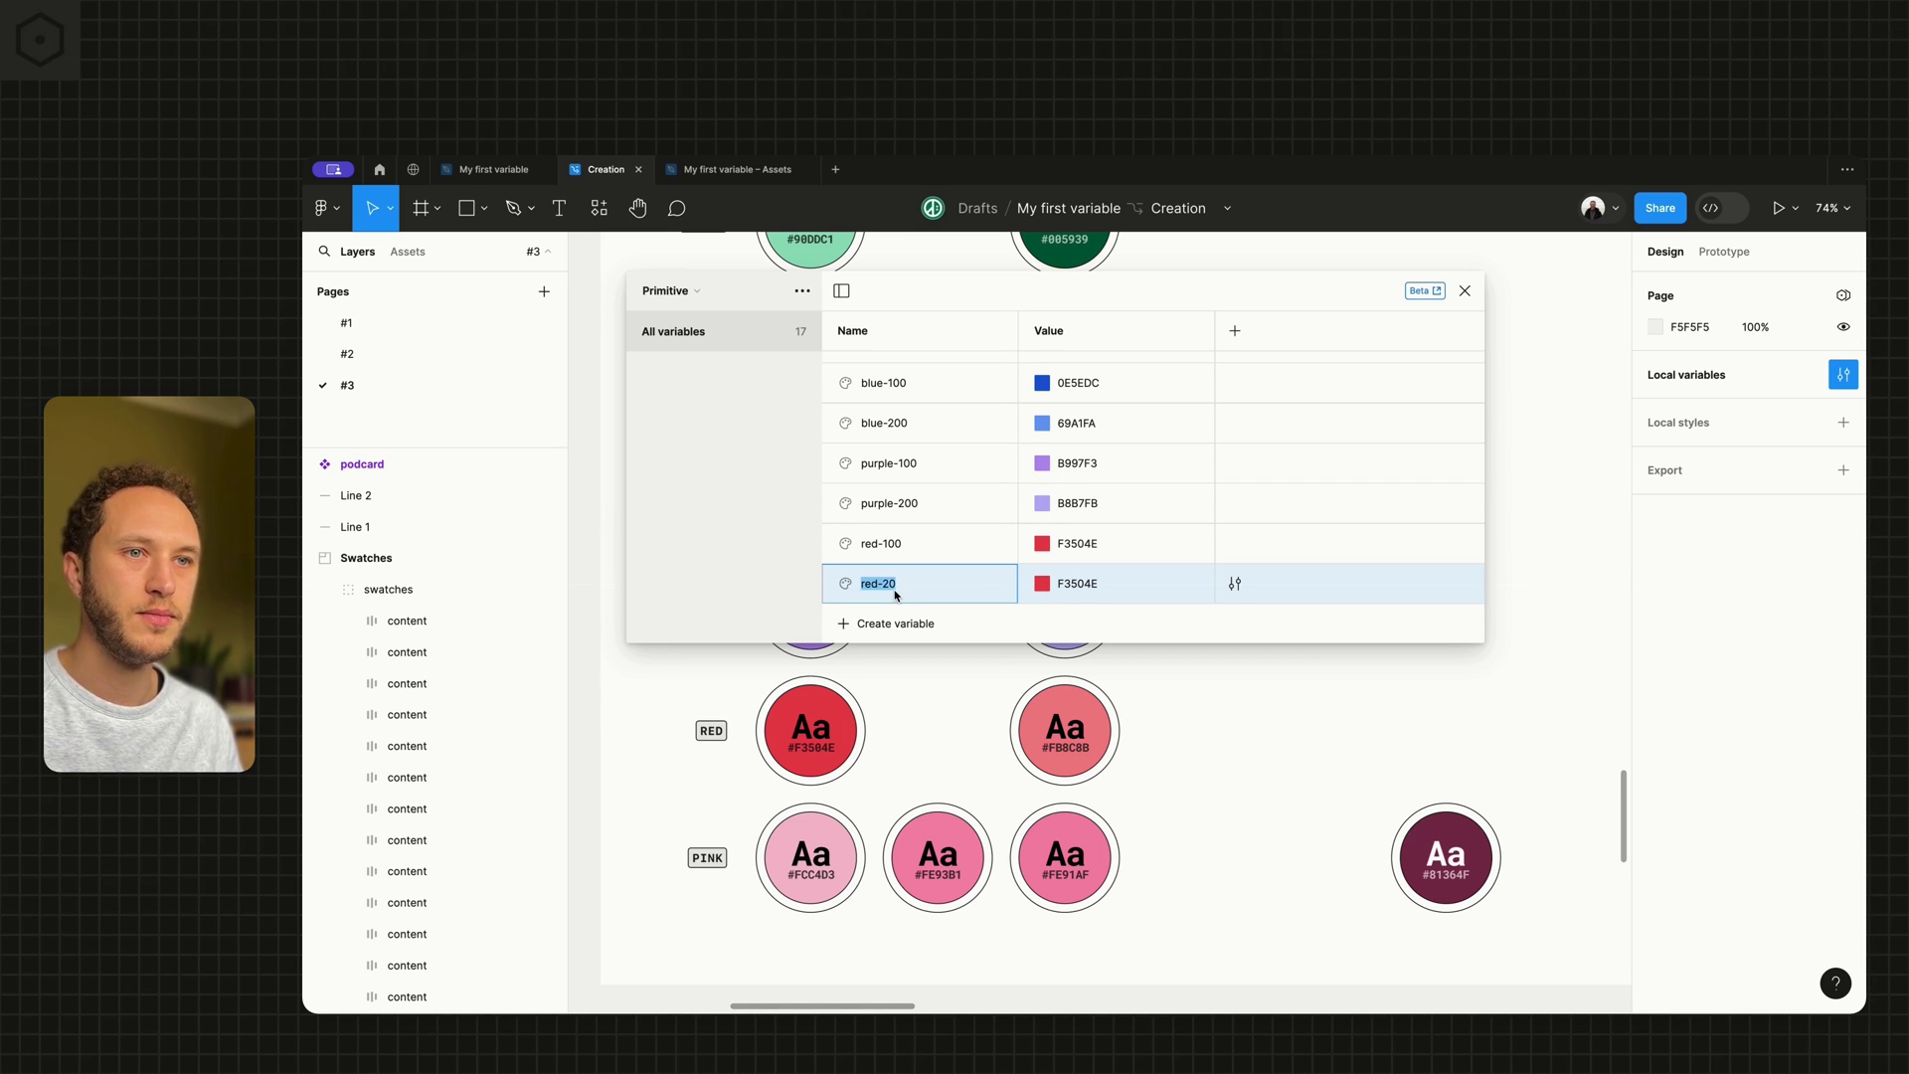
{"action": "key", "text": "Return"}
{"action": "left_click", "coordinate": [1042, 584]}
{"action": "left_click", "coordinate": [1061, 780]}
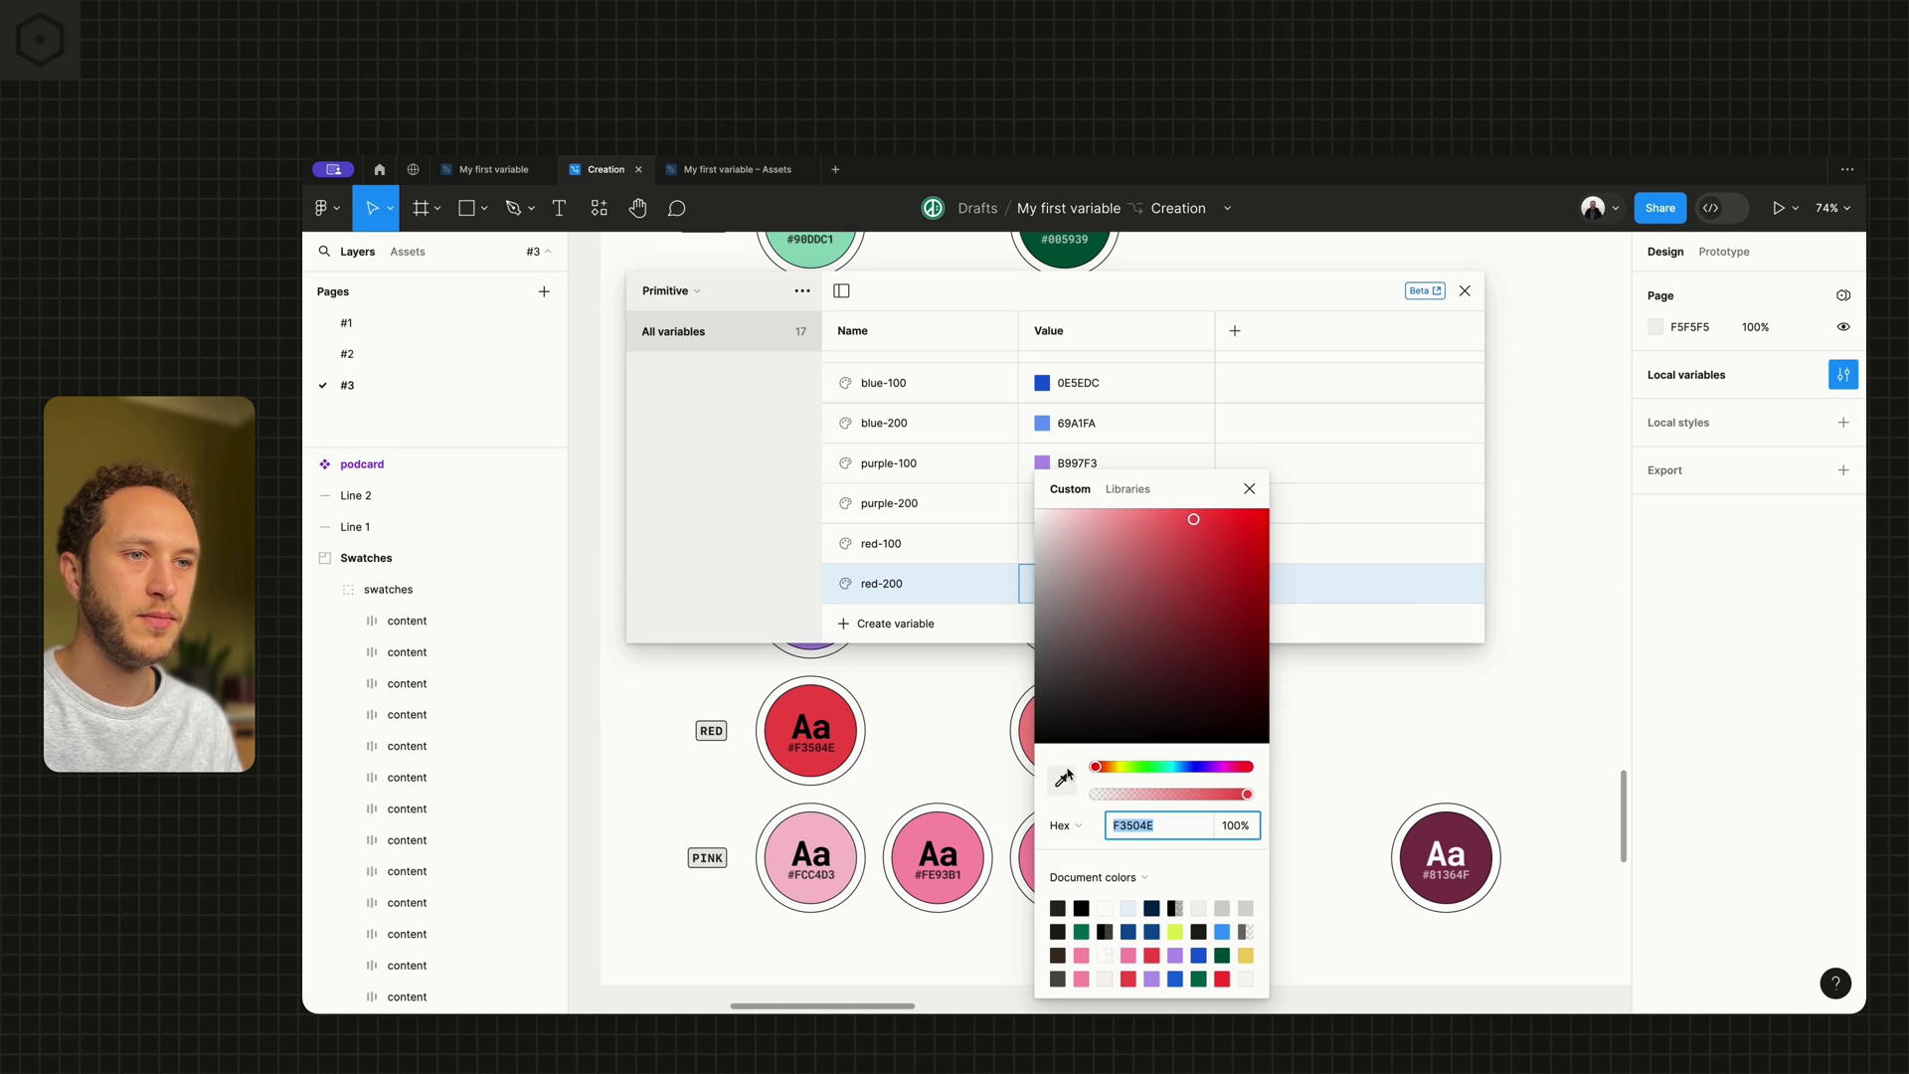
{"action": "scroll", "coordinate": [987, 708], "scroll_direction": "down", "scroll_amount": 1}
{"action": "left_click", "coordinate": [988, 708]}
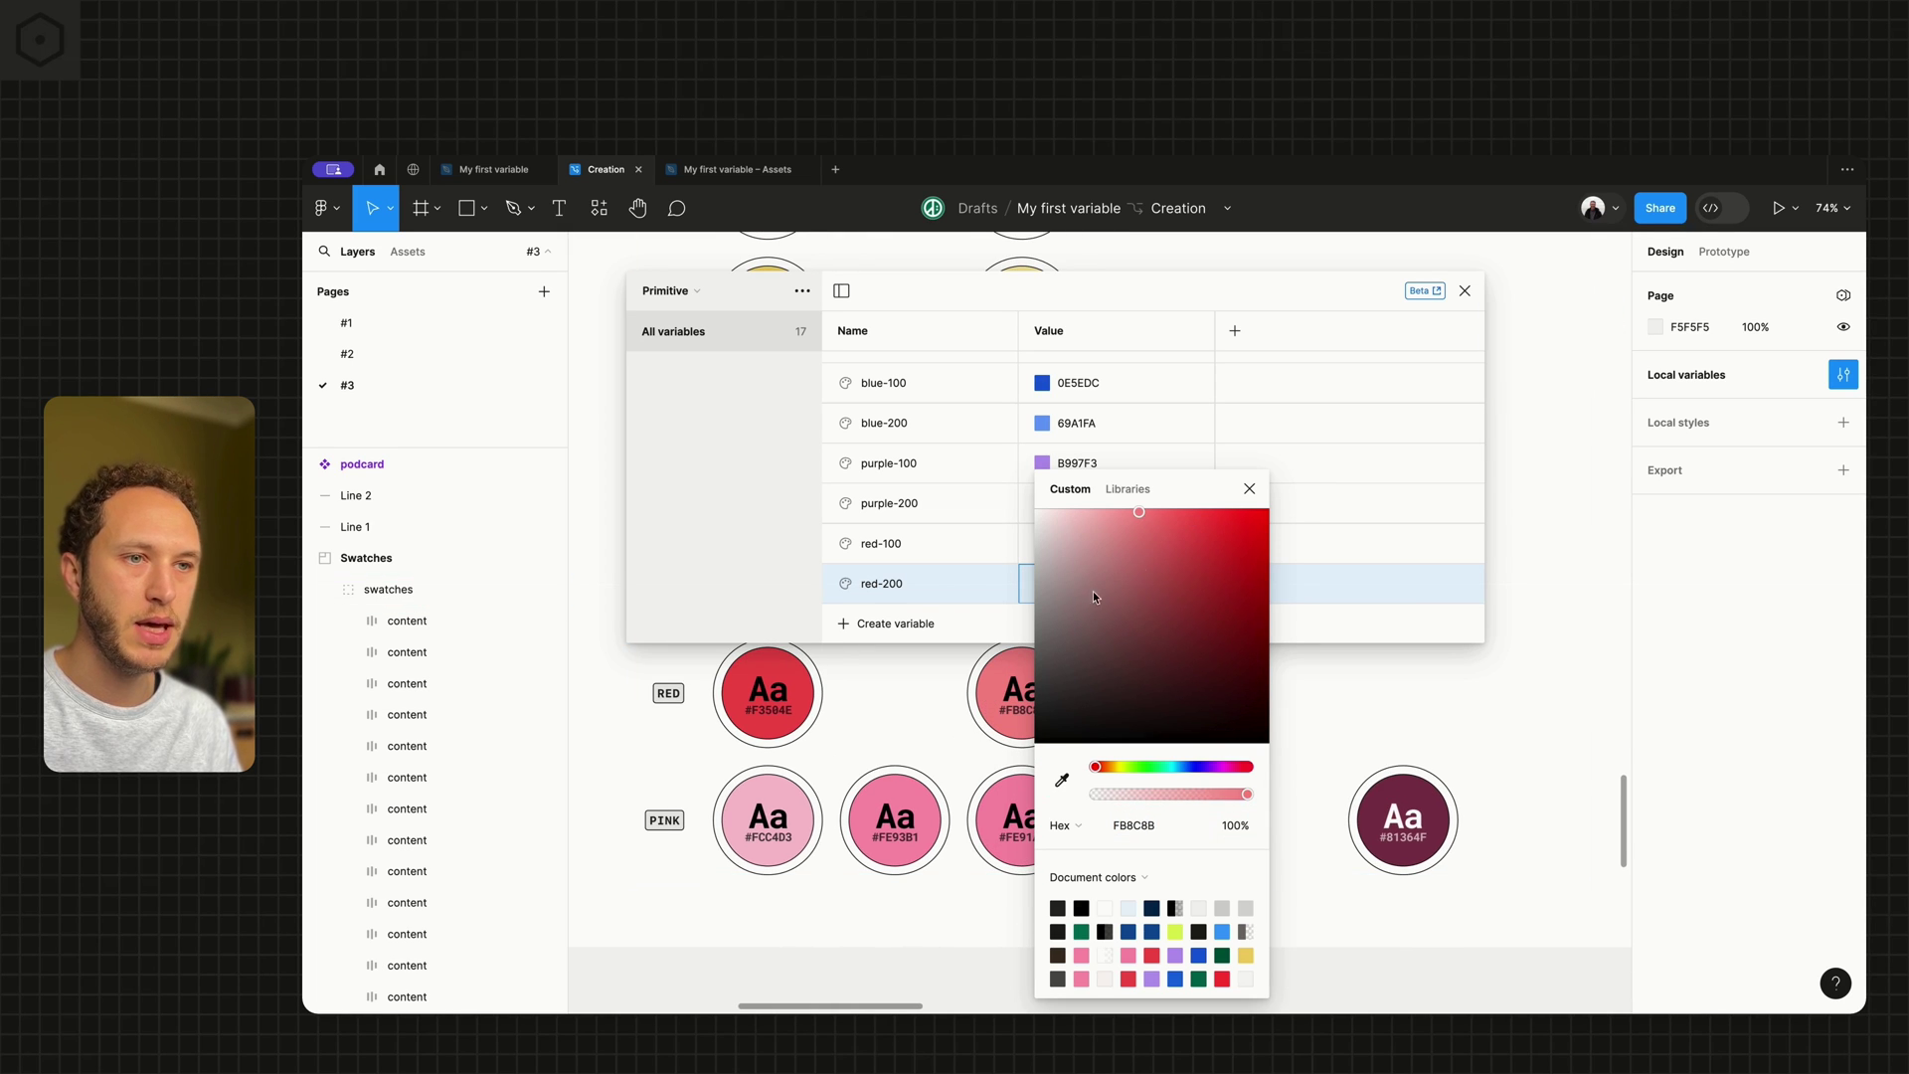
{"action": "left_click", "coordinate": [1249, 488]}
{"action": "key", "text": "ctrl+d"}
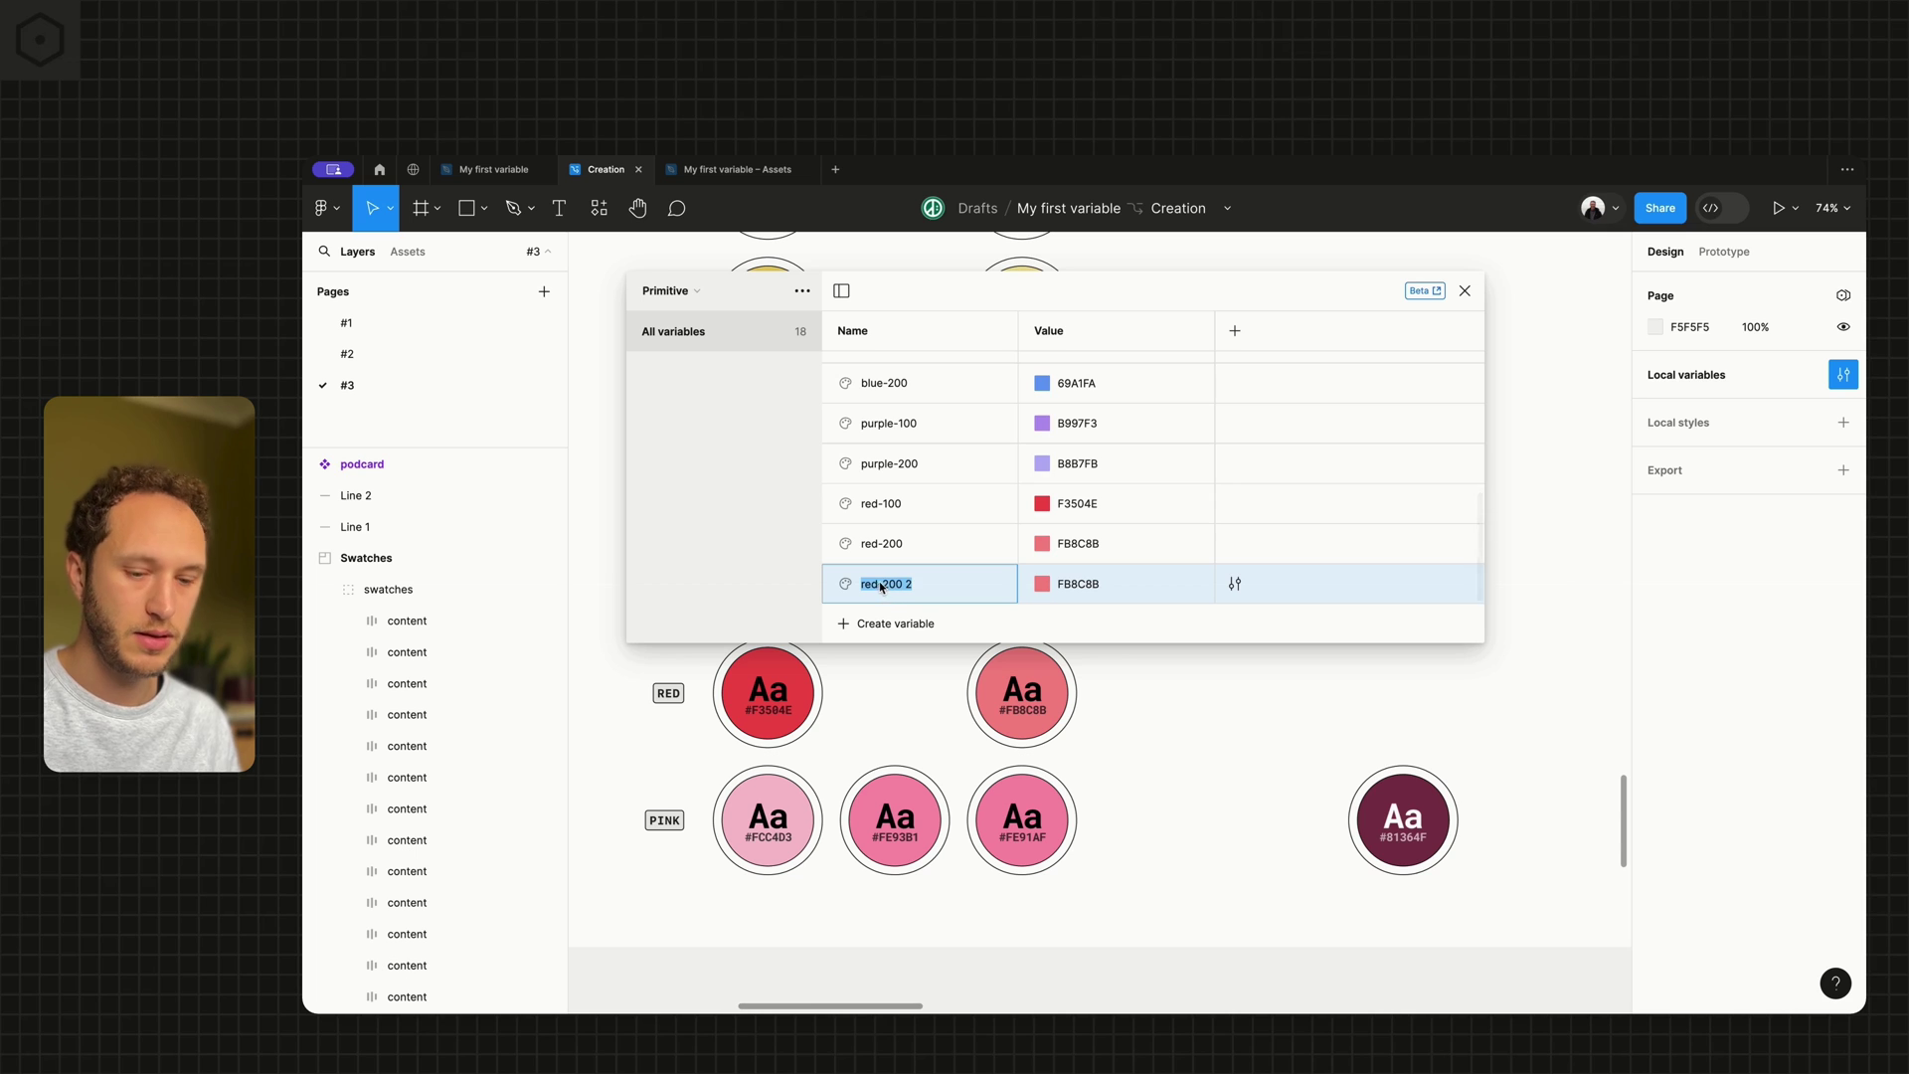
Name the new variable pink-100 and set it to the light pink FCC4D3 swatch.
{"action": "type", "text": "pink-100"}
{"action": "key", "text": "Return"}
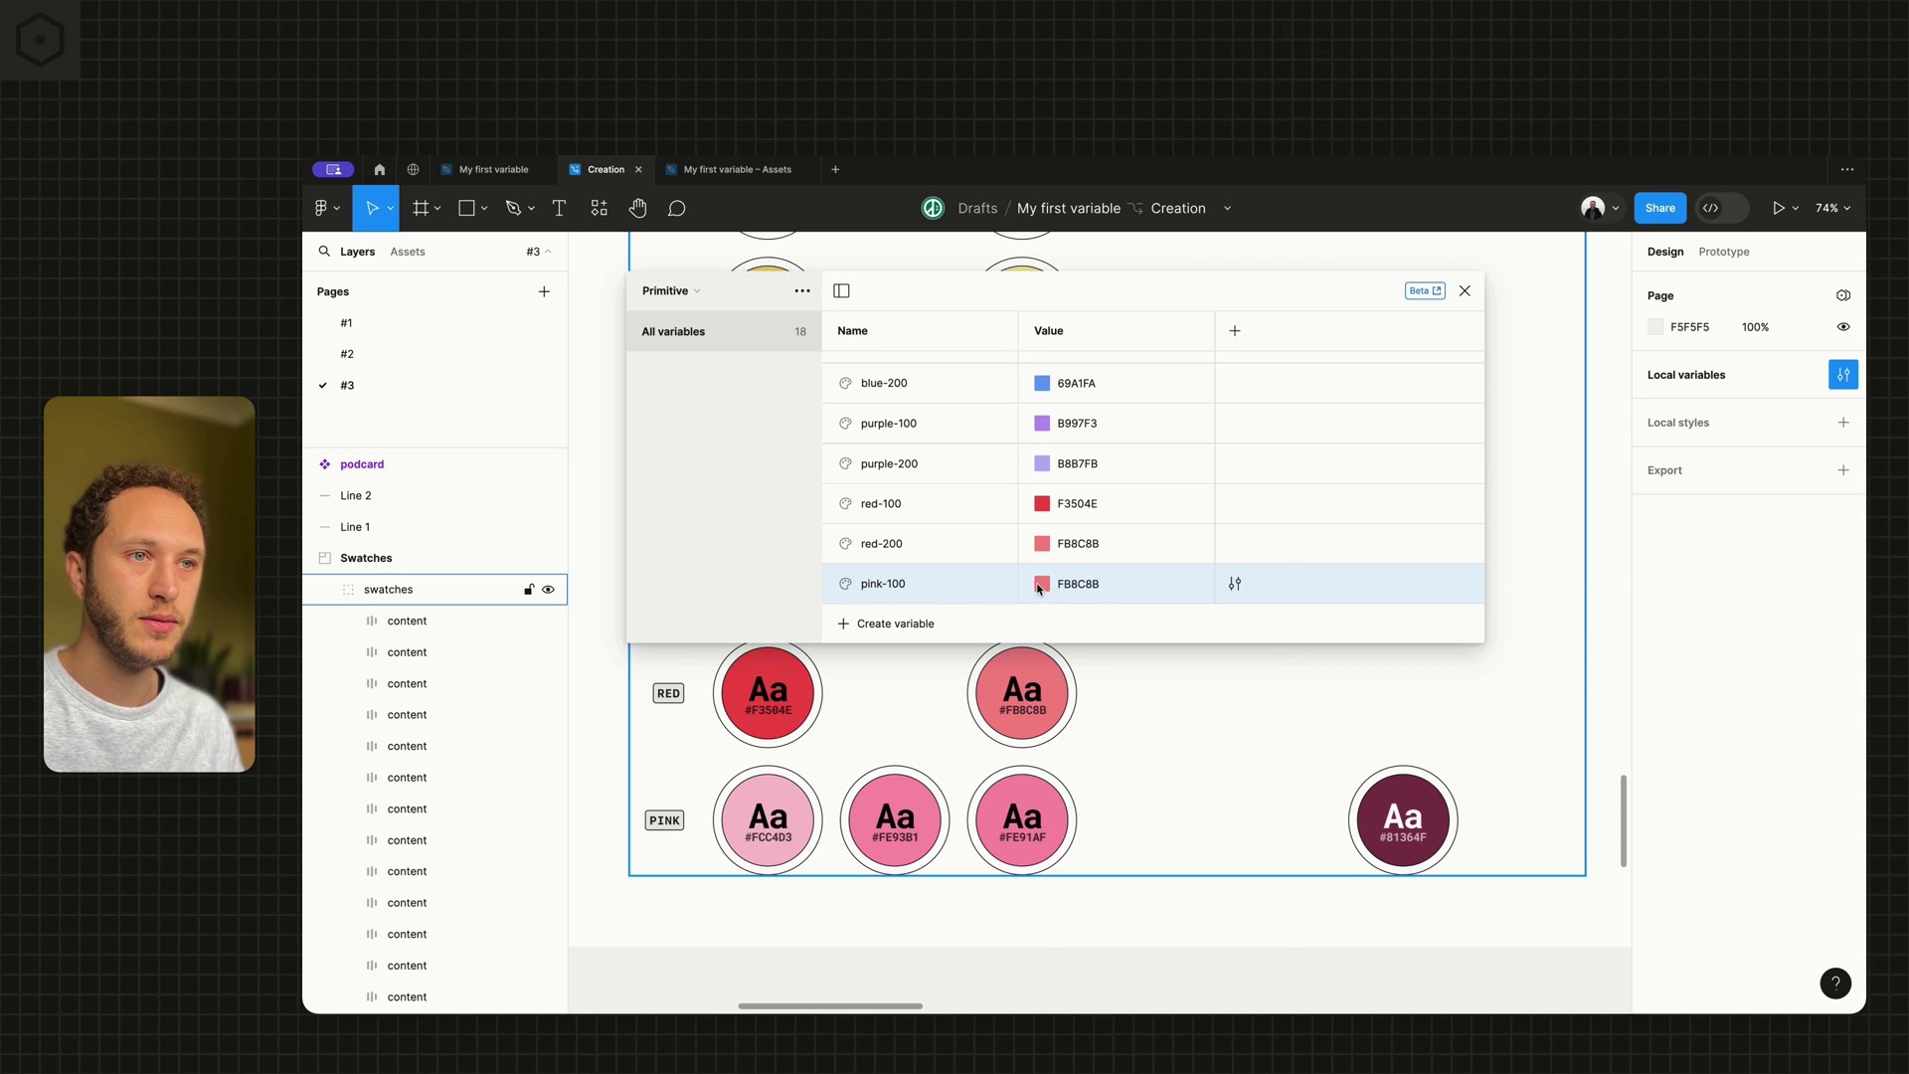
{"action": "left_click", "coordinate": [1038, 588]}
{"action": "left_click", "coordinate": [1062, 780]}
{"action": "left_click", "coordinate": [768, 820]}
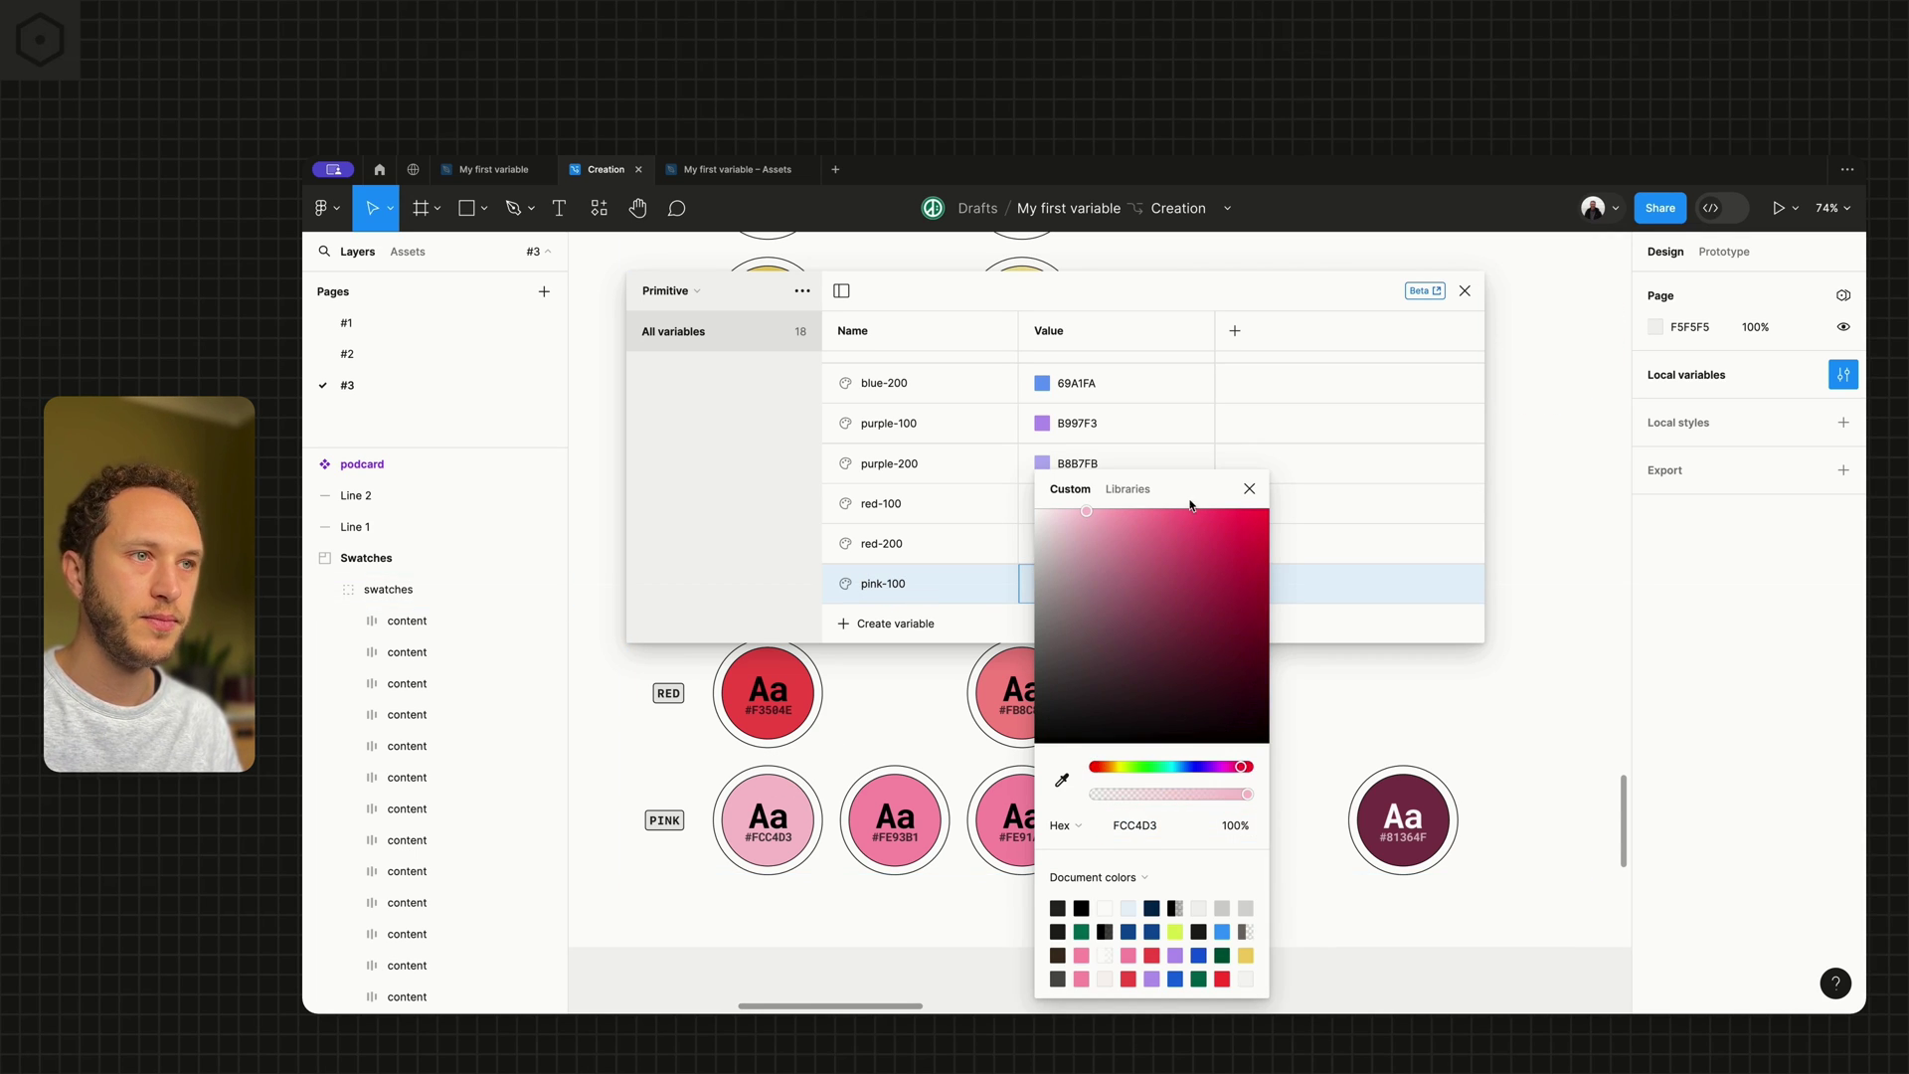
{"action": "left_click", "coordinate": [1248, 488]}
Add a pink-200 variable set to the FE93B1 pink circle's colour.
{"action": "key", "text": "ctrl+d"}
{"action": "left_click", "coordinate": [890, 588]}
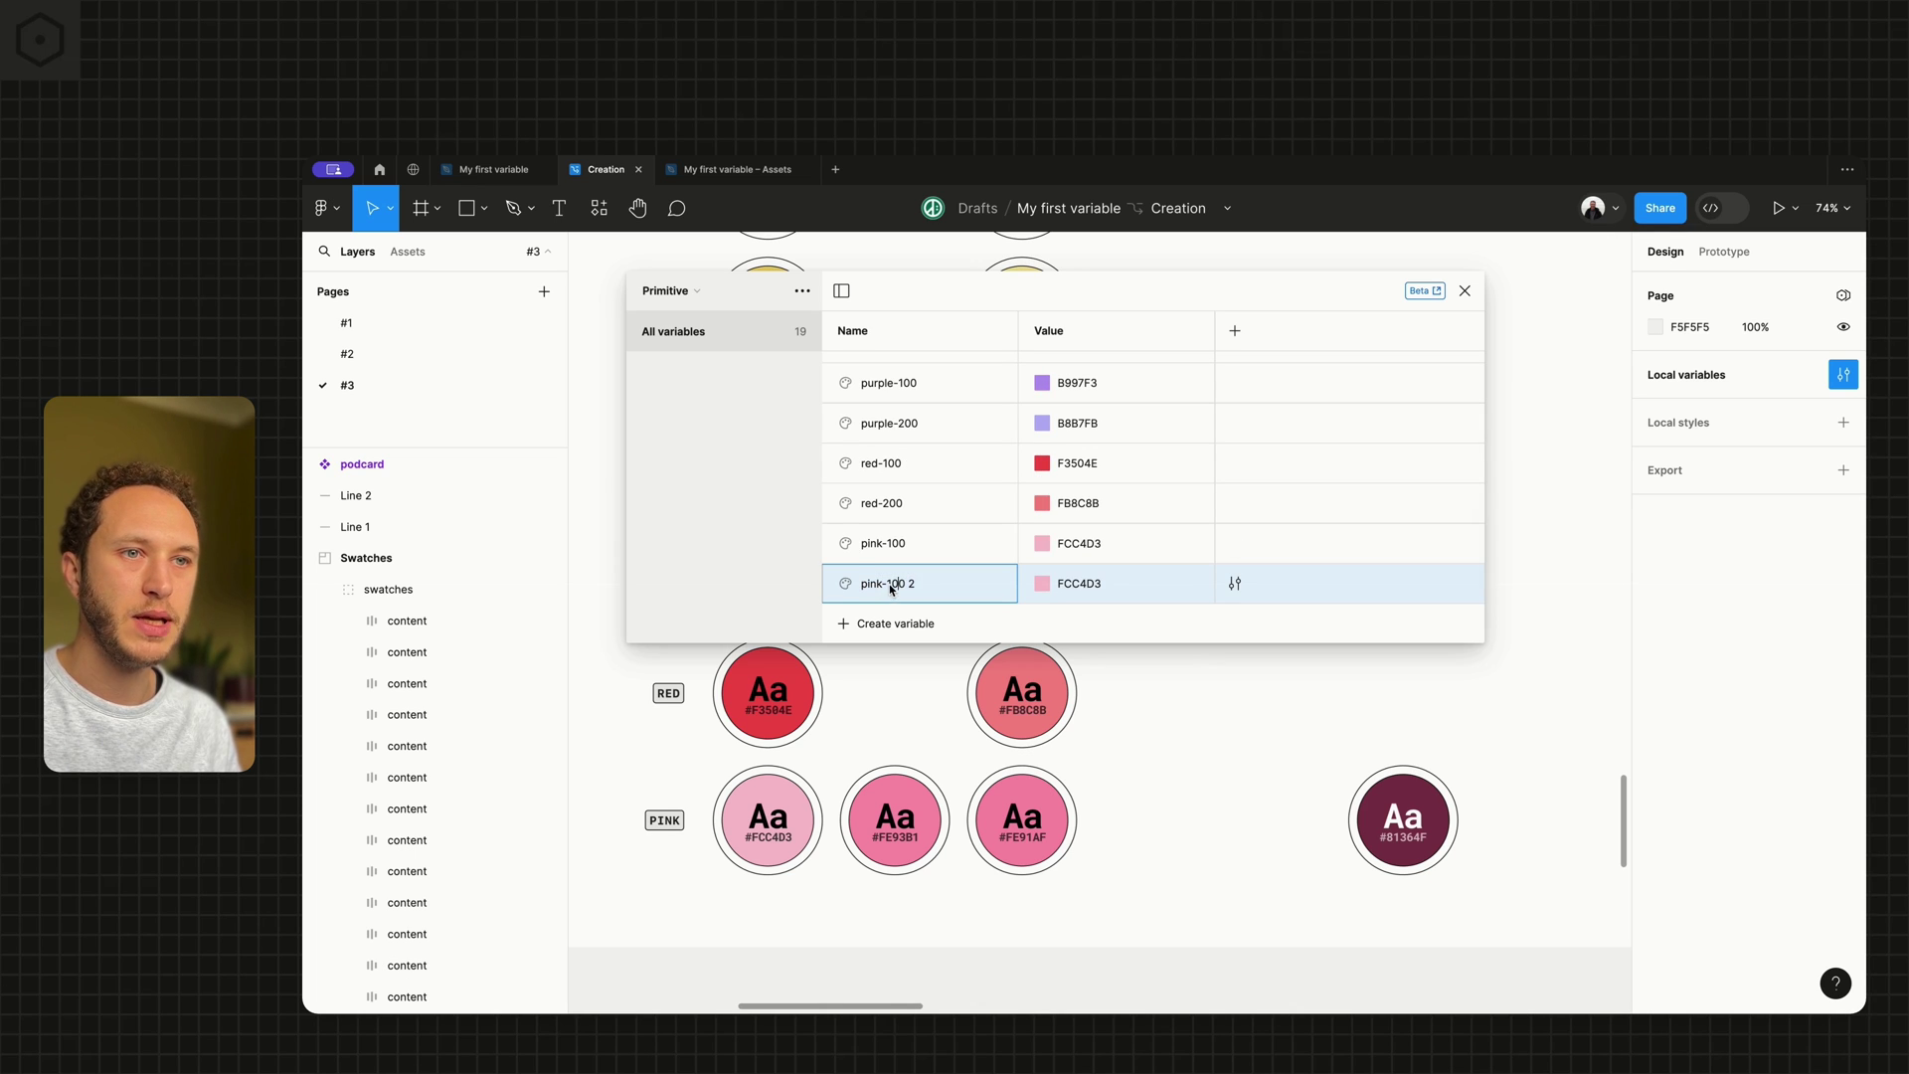
{"action": "key", "text": "Return"}
{"action": "left_click", "coordinate": [1051, 585]}
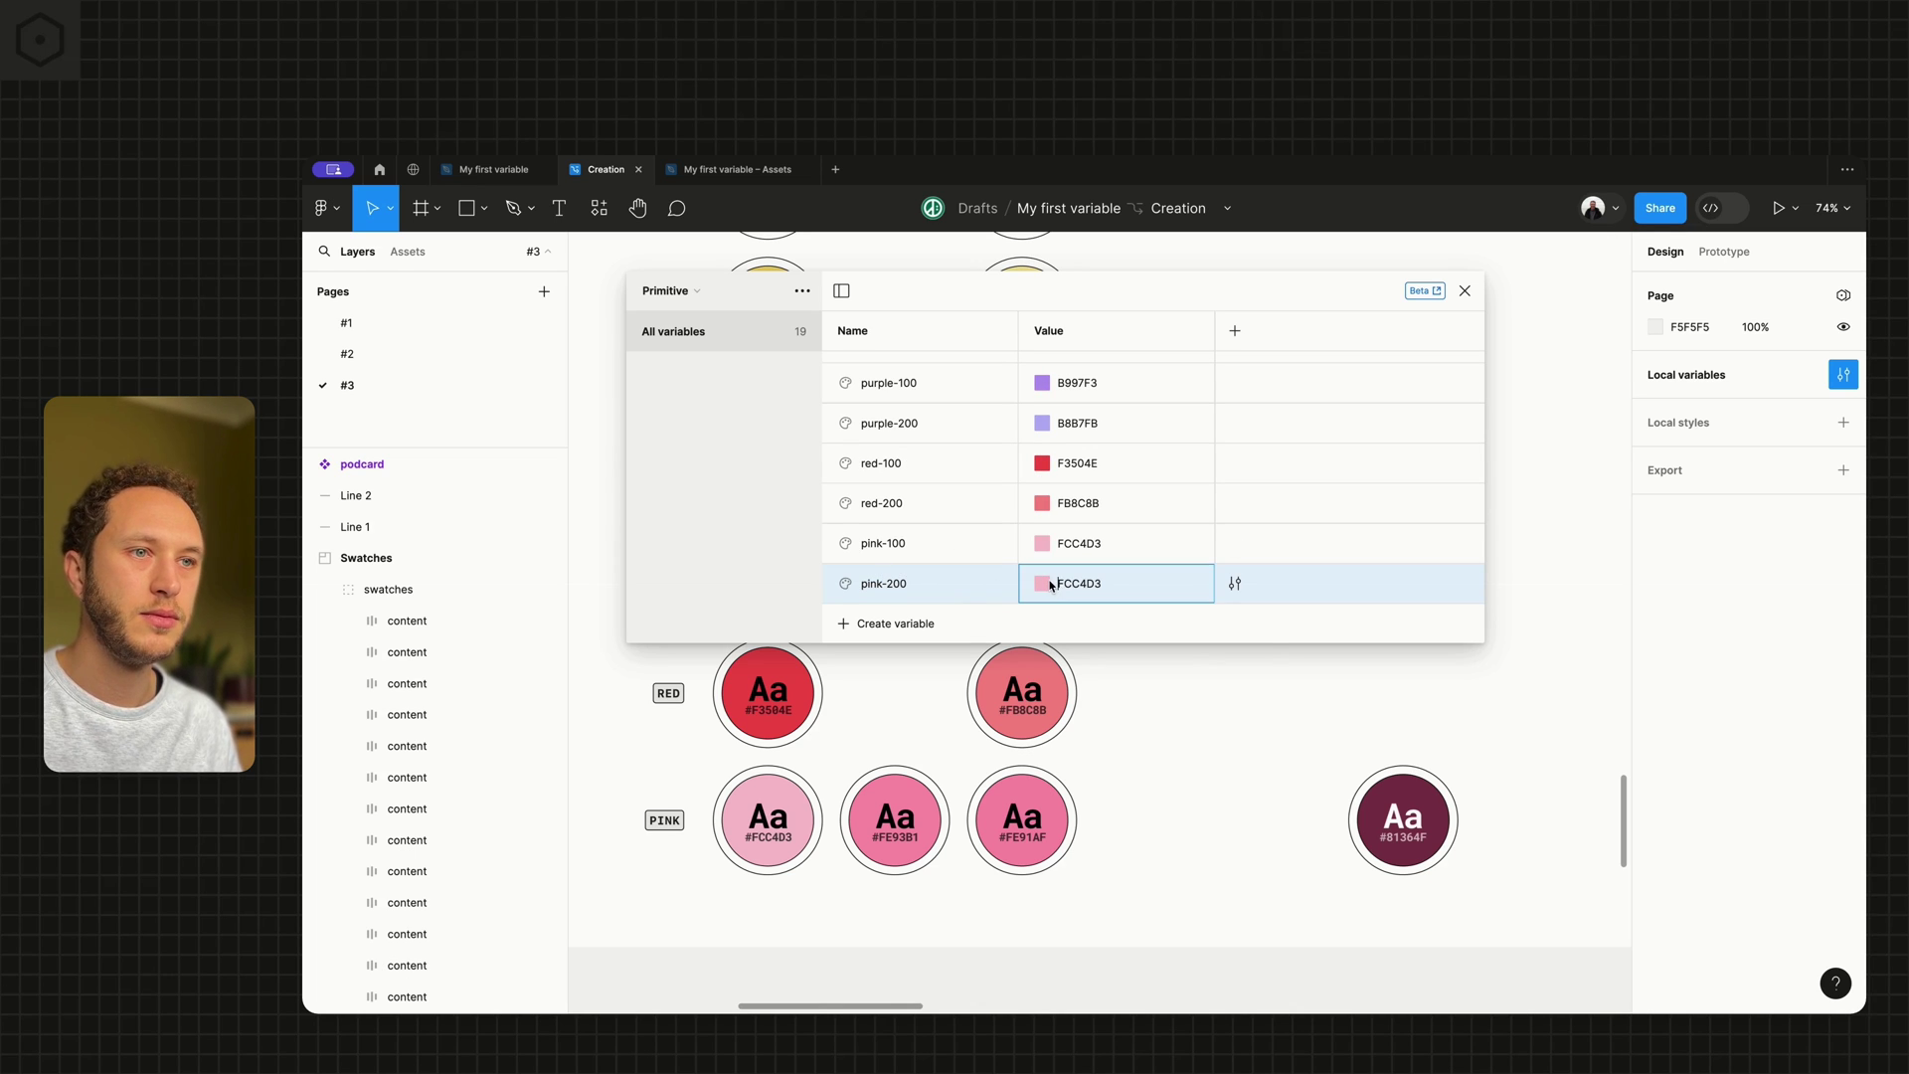
{"action": "left_click", "coordinate": [1043, 583]}
{"action": "left_click", "coordinate": [1062, 782]}
{"action": "left_click", "coordinate": [895, 821]}
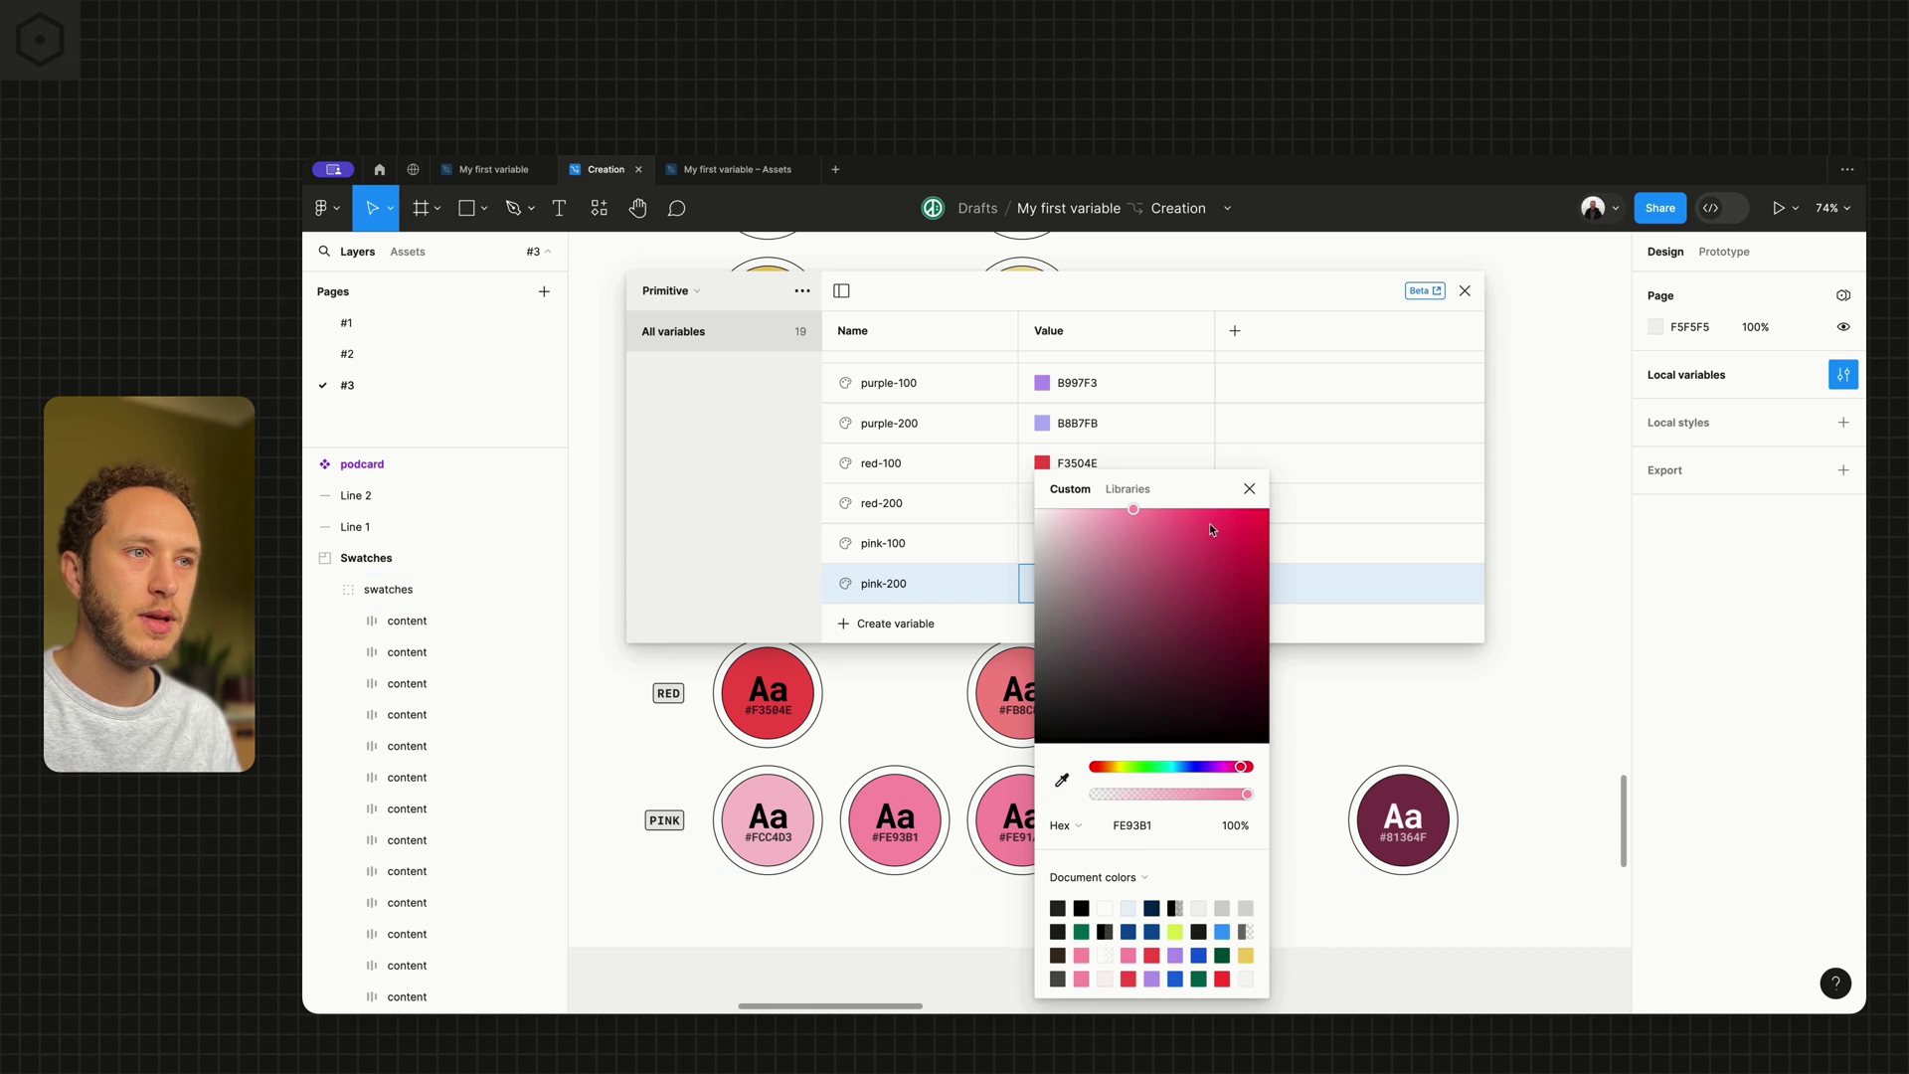
{"action": "left_click", "coordinate": [1180, 510]}
Add a pink-300 variable set to the FE91AF pink circle's colour.
{"action": "key", "text": "ctrl+d"}
{"action": "left_click_drag", "start_coordinate": [886, 587], "coordinate": [936, 588]}
{"action": "type", "text": "300"}
{"action": "key", "text": "Return"}
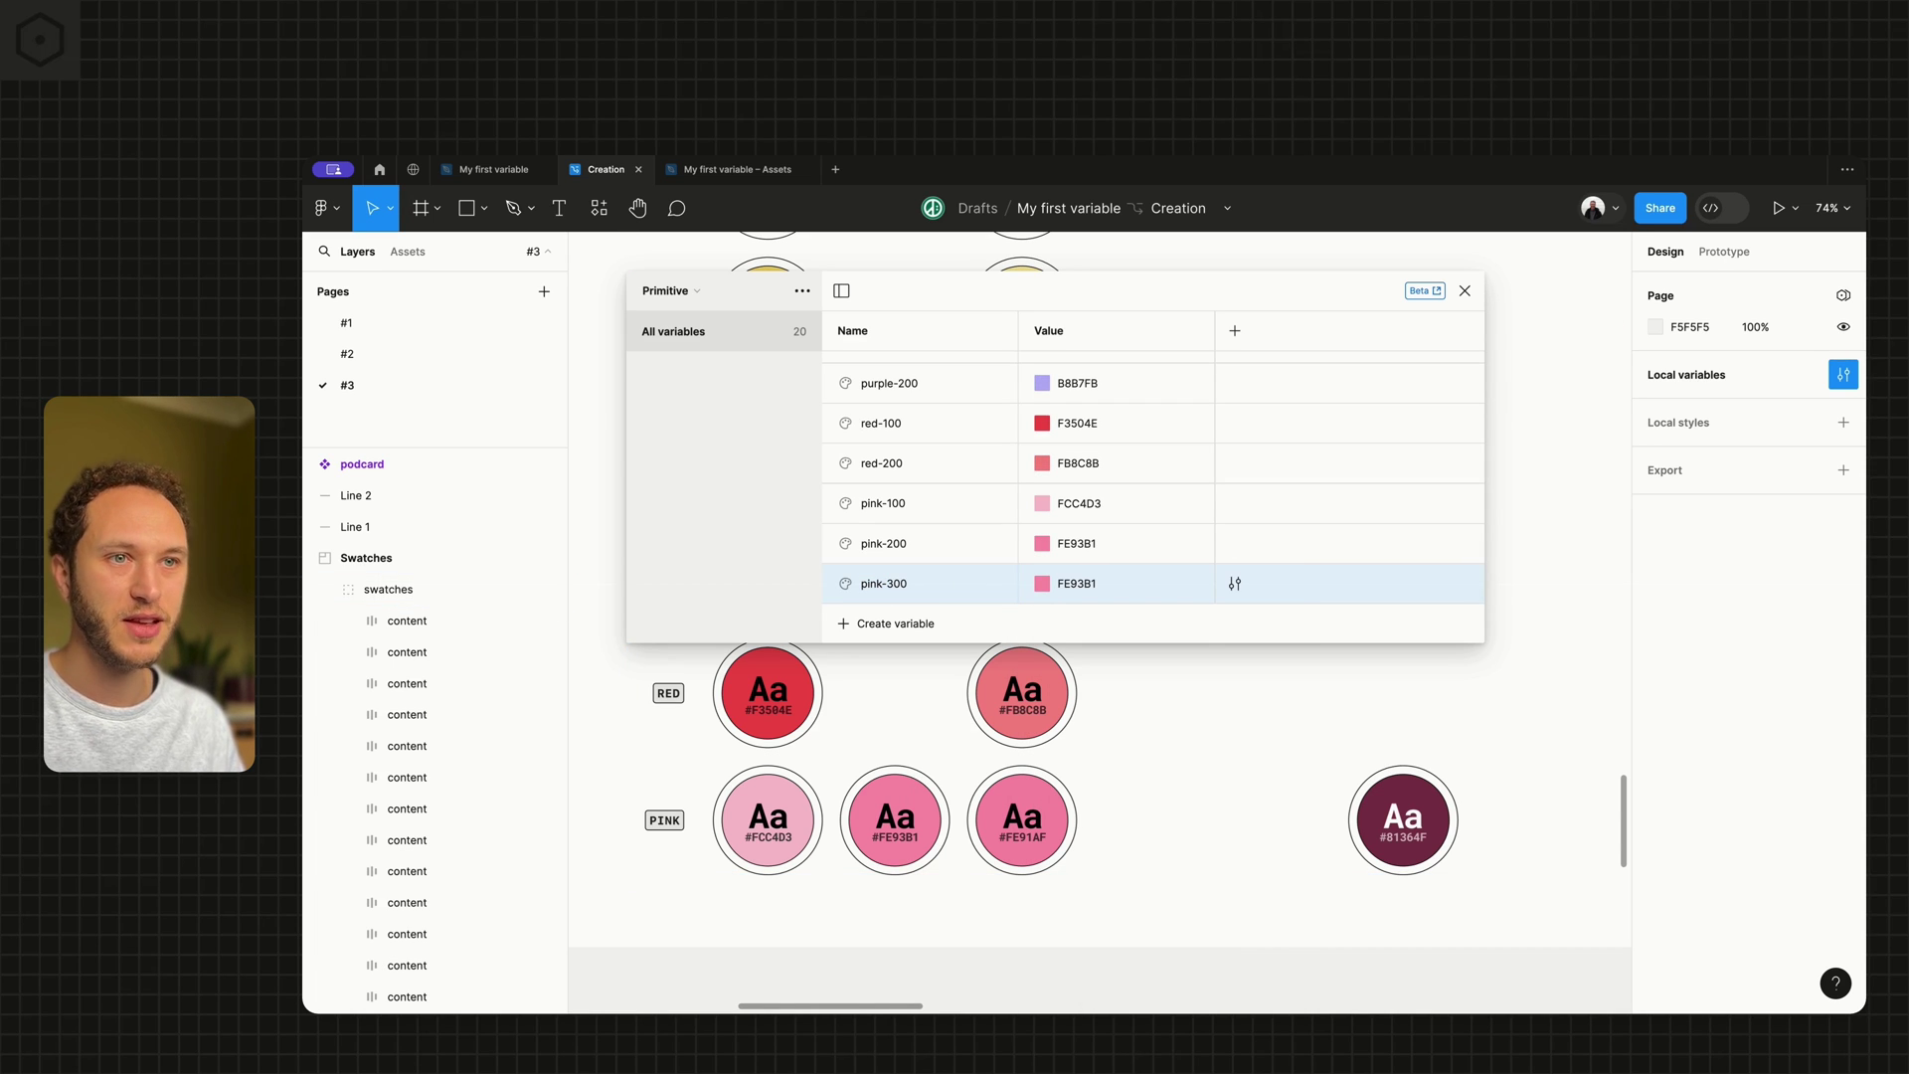
{"action": "left_click", "coordinate": [1042, 584]}
{"action": "left_click", "coordinate": [1054, 785]}
{"action": "left_click", "coordinate": [1016, 793]}
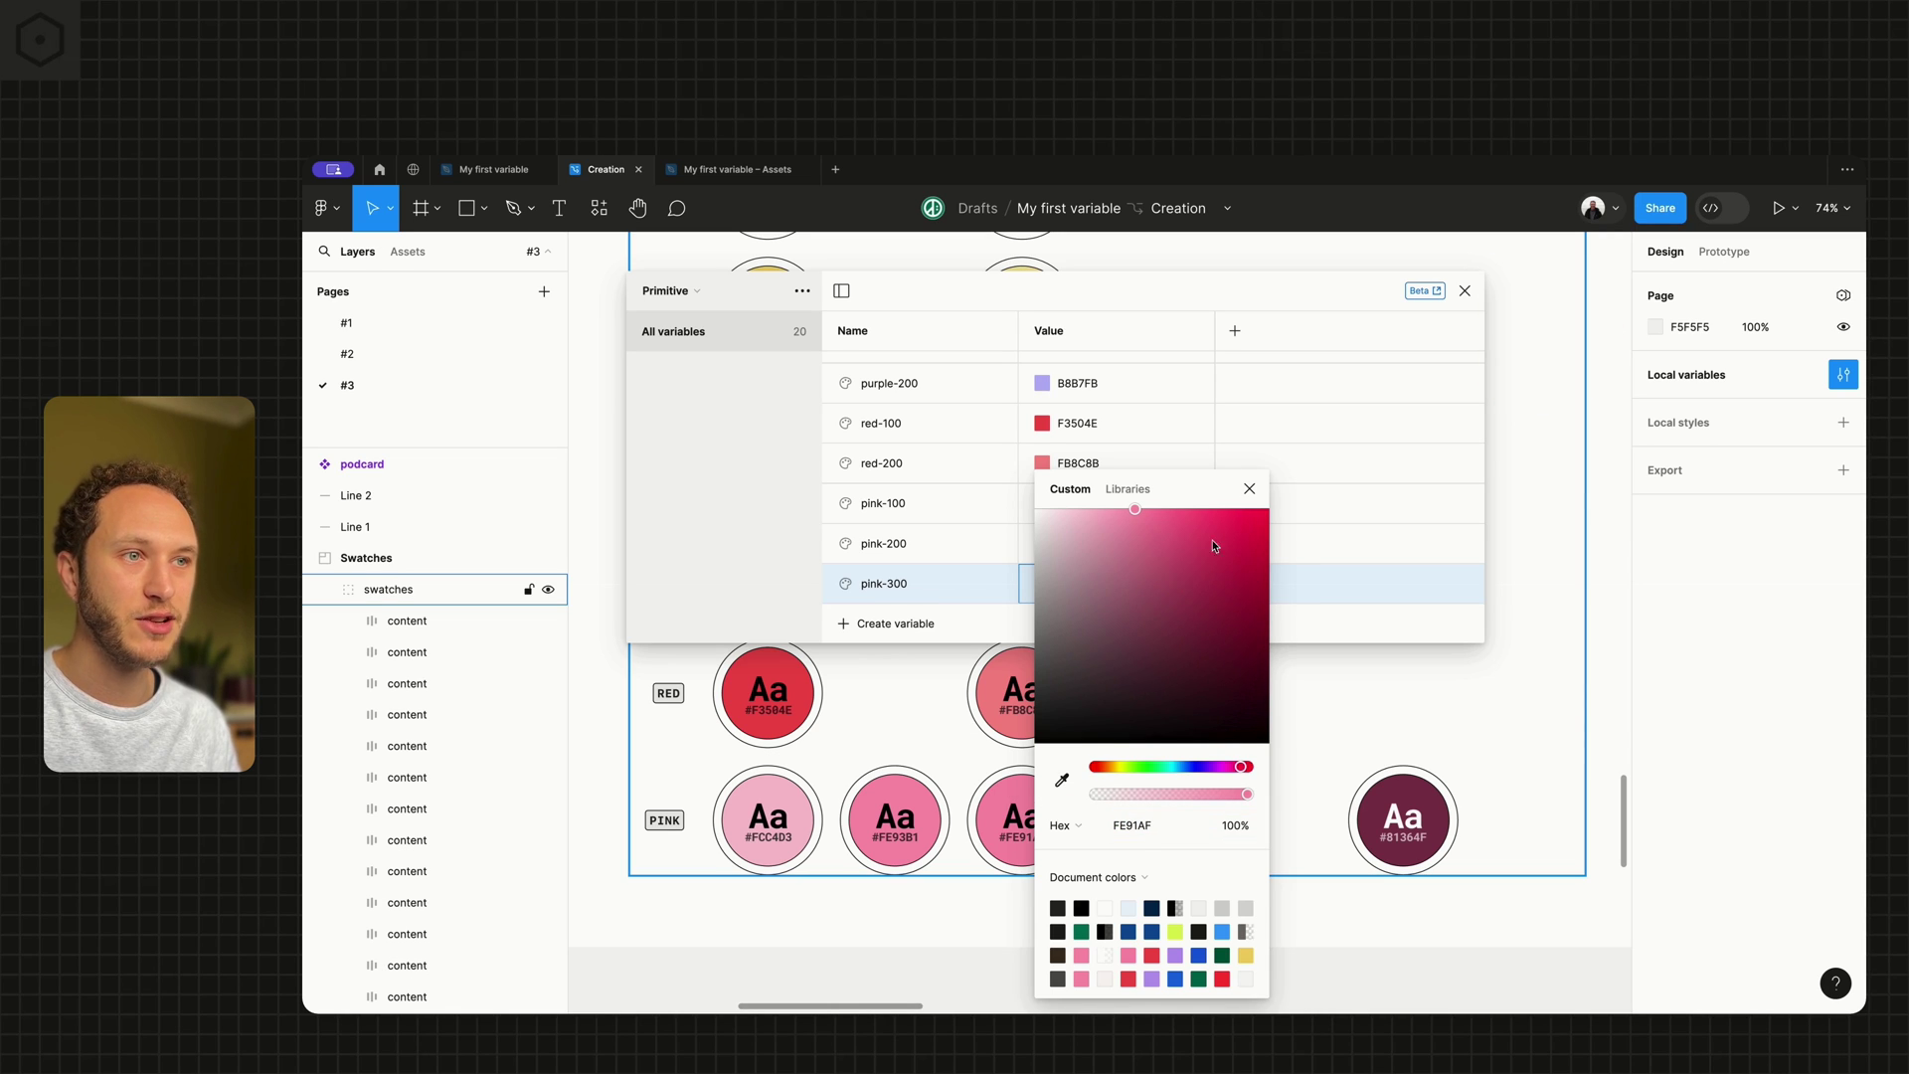
{"action": "left_click", "coordinate": [1249, 489]}
Add a pink-400 variable set to the dark 81364F circle's colour.
{"action": "key", "text": "ctrl+d"}
{"action": "left_click_drag", "start_coordinate": [886, 587], "coordinate": [944, 592]}
{"action": "type", "text": "400"}
{"action": "key", "text": "Return"}
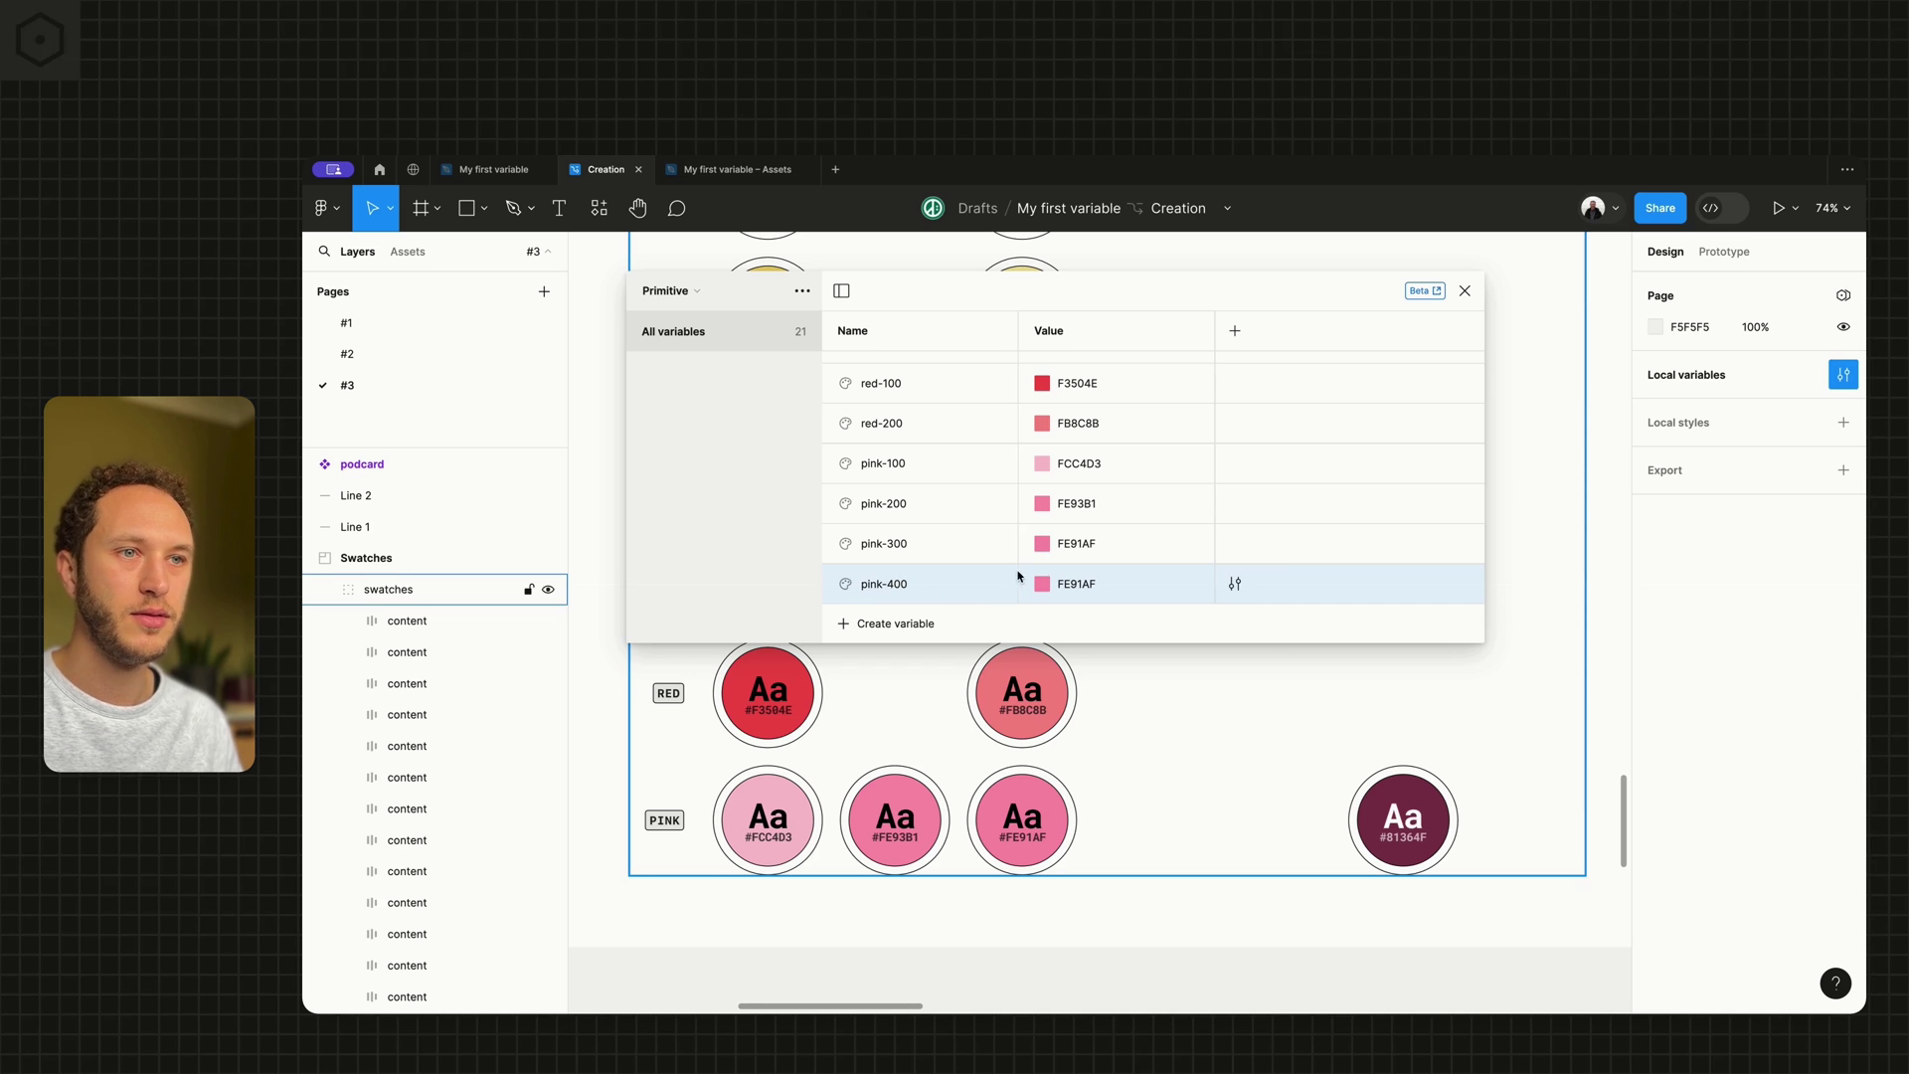
{"action": "left_click", "coordinate": [1042, 584]}
{"action": "left_click", "coordinate": [1062, 777]}
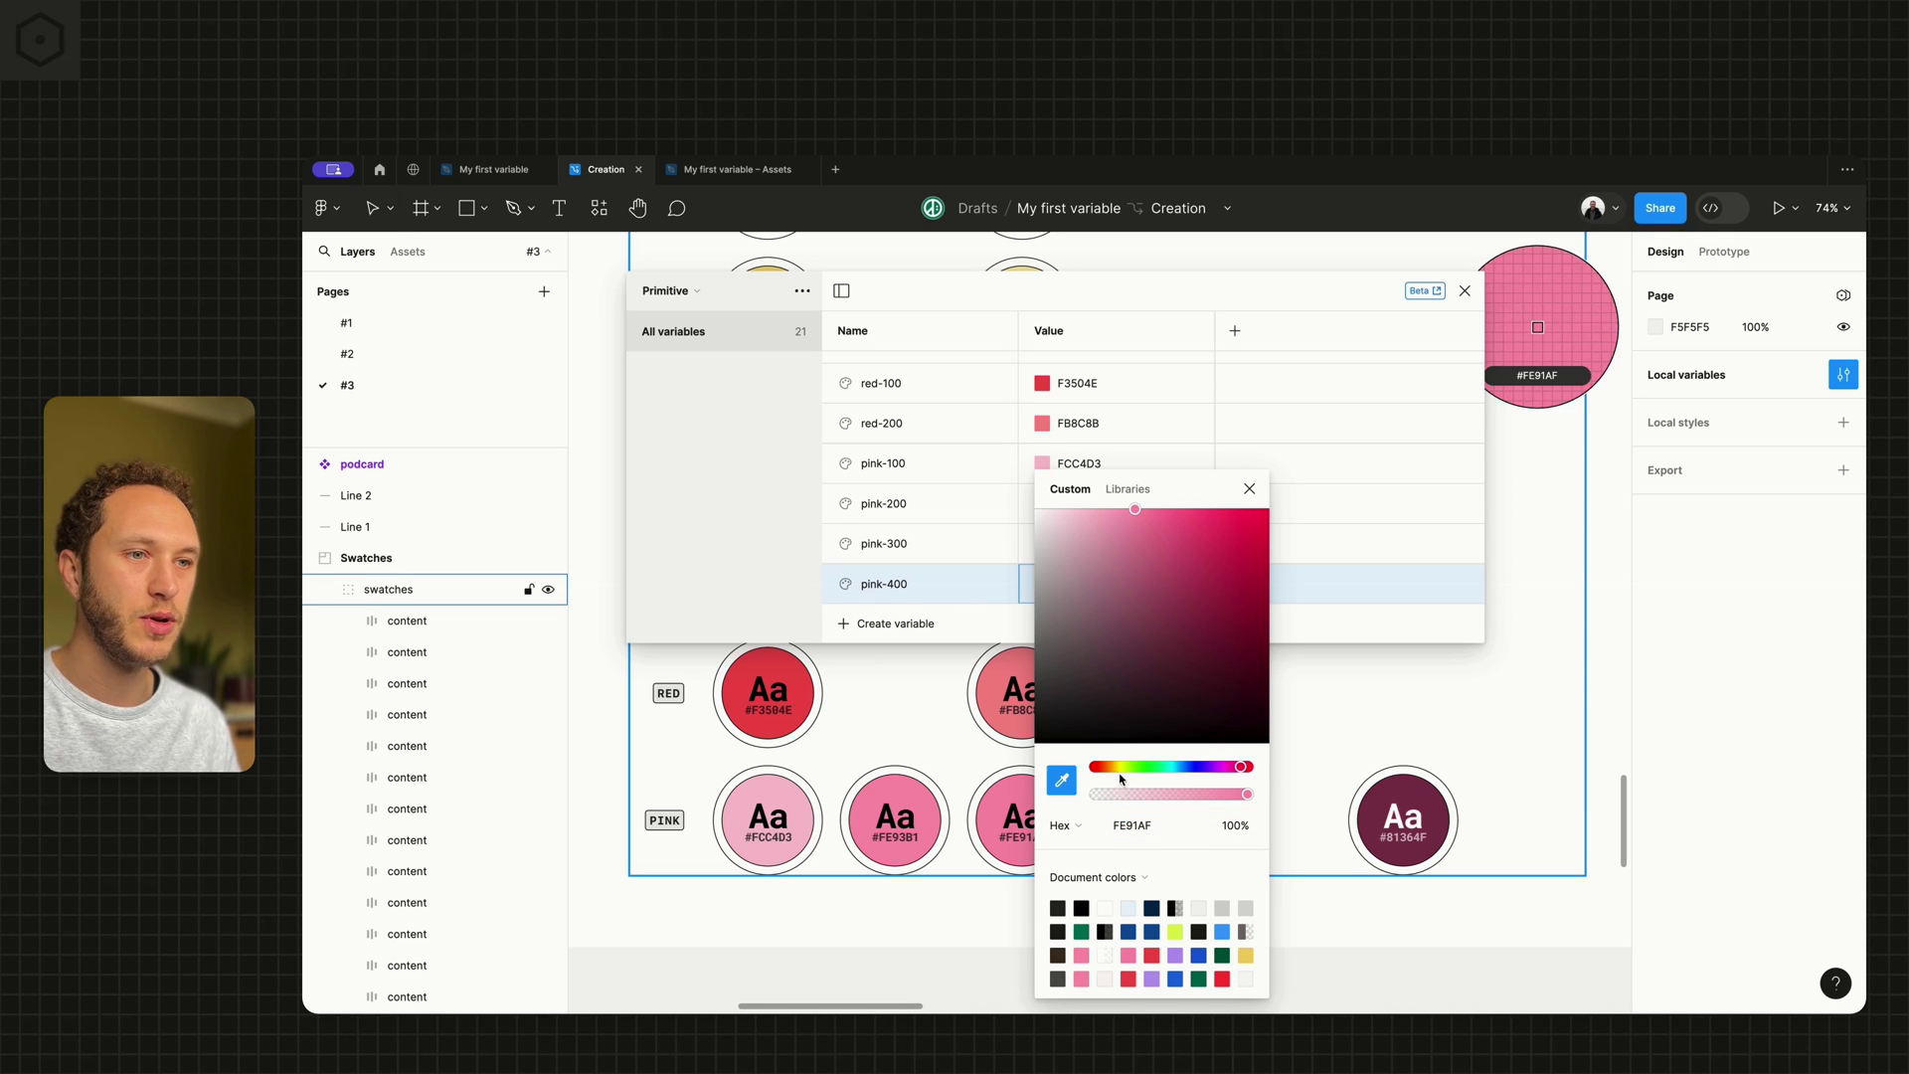
{"action": "left_click", "coordinate": [1403, 820]}
{"action": "left_click", "coordinate": [1249, 489]}
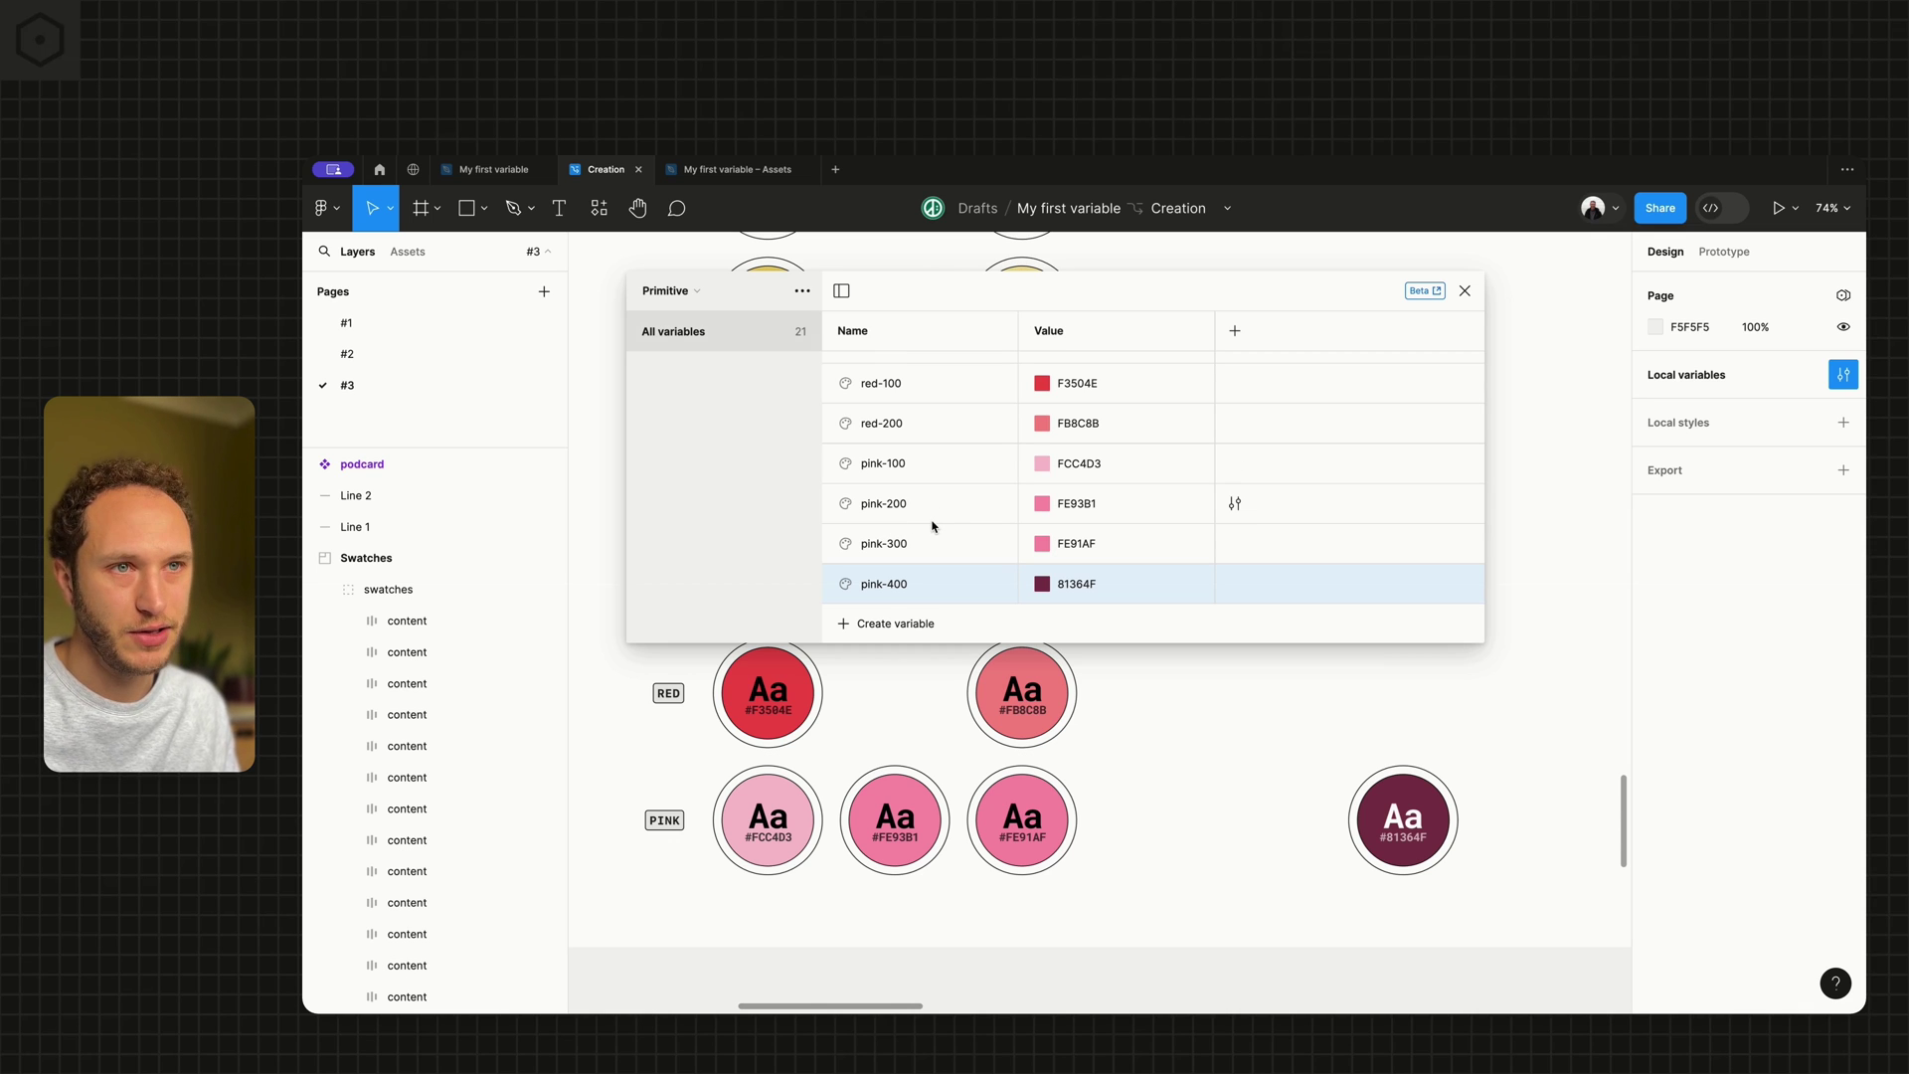
{"action": "scroll", "coordinate": [935, 525], "scroll_direction": "up", "scroll_amount": 6}
In the Color collection, alias background-page's Day colour to mono-200.
{"action": "scroll", "coordinate": [934, 525], "scroll_direction": "up", "scroll_amount": 3}
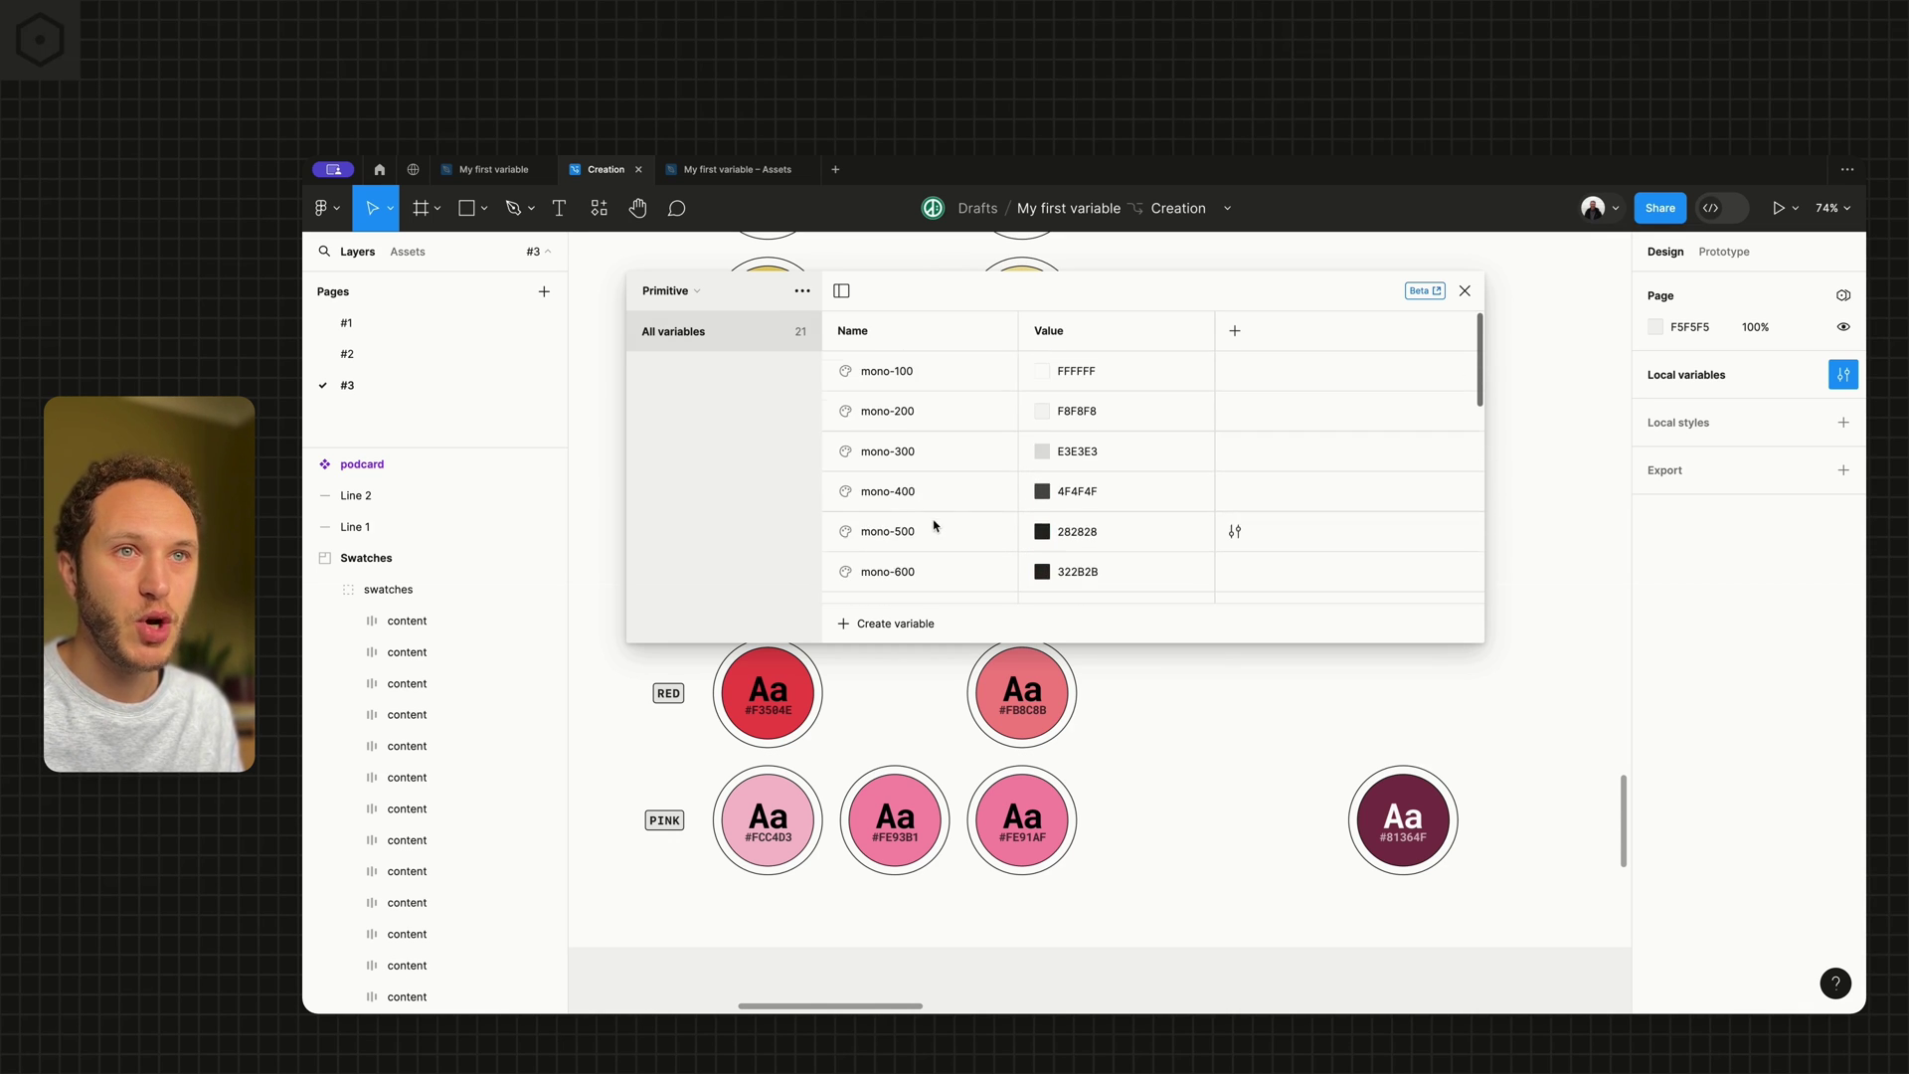
{"action": "left_click", "coordinate": [662, 292]}
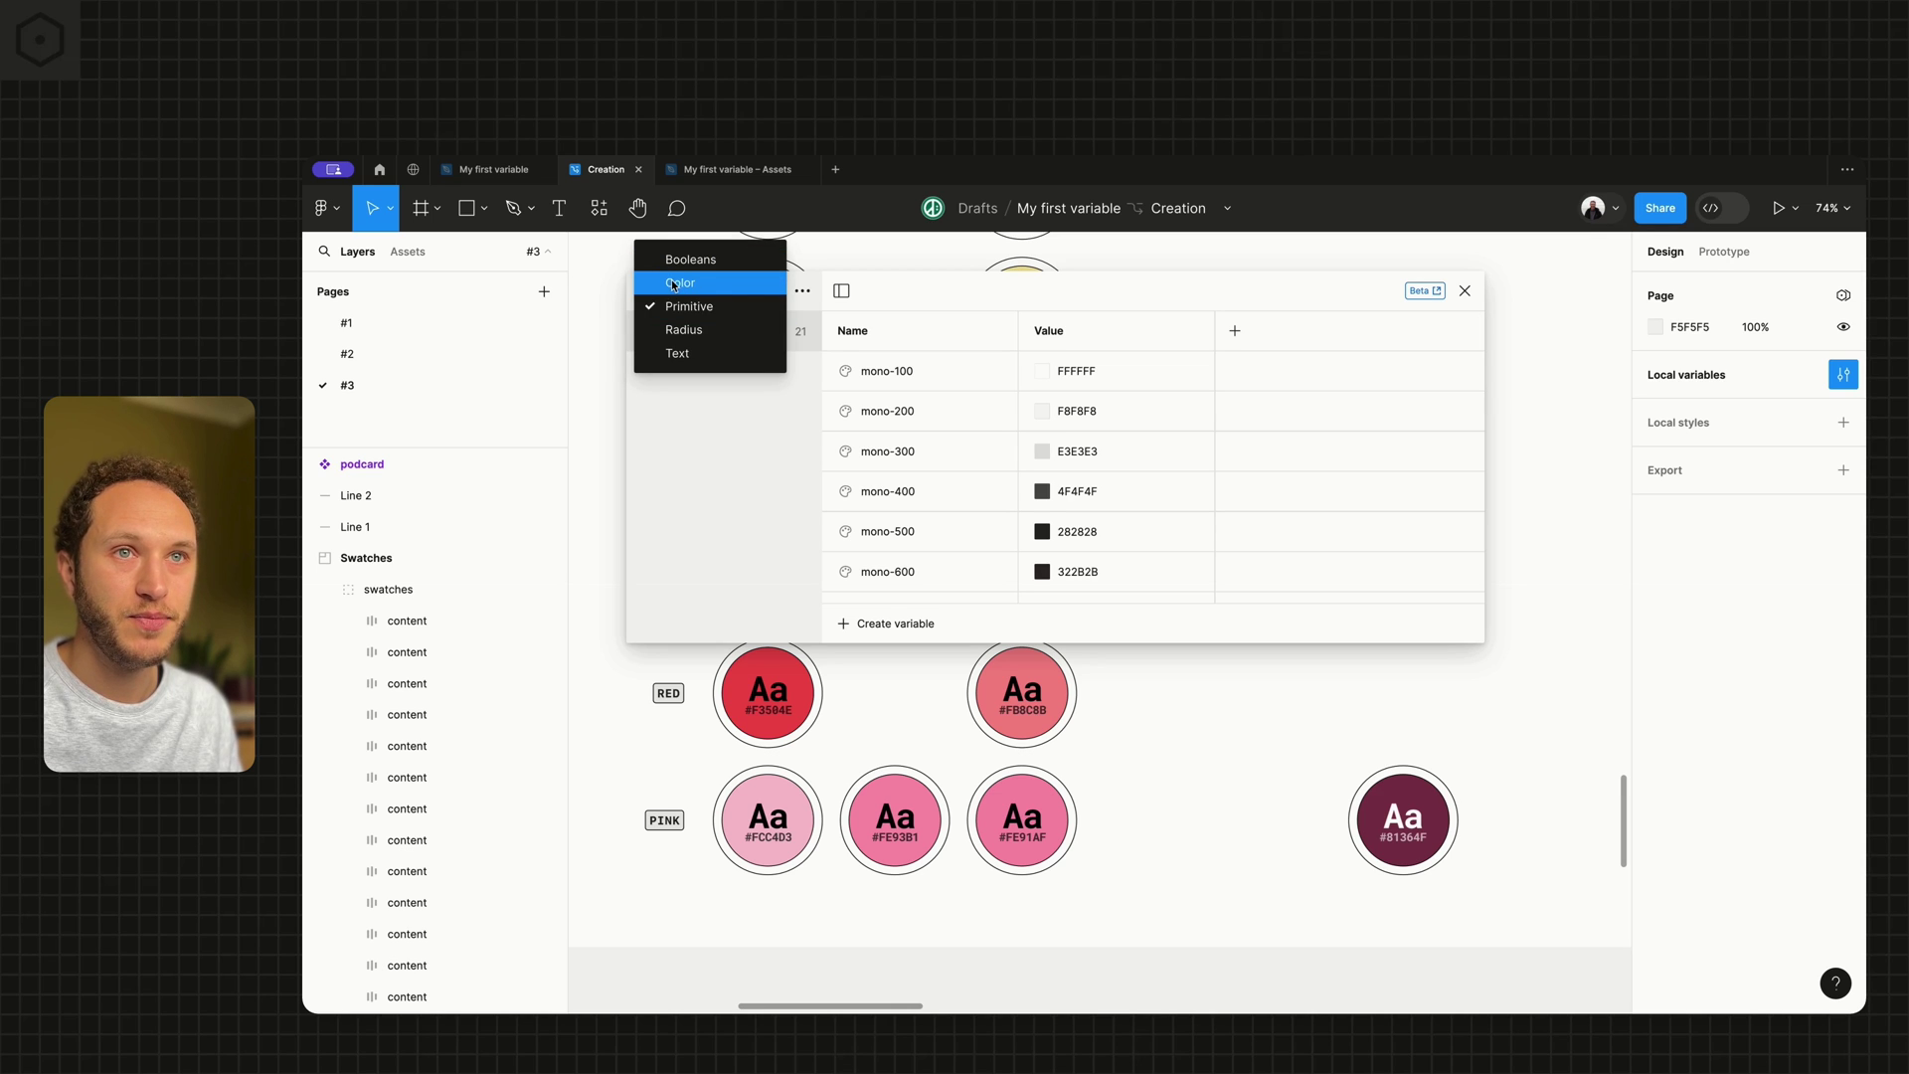
{"action": "left_click", "coordinate": [691, 285]}
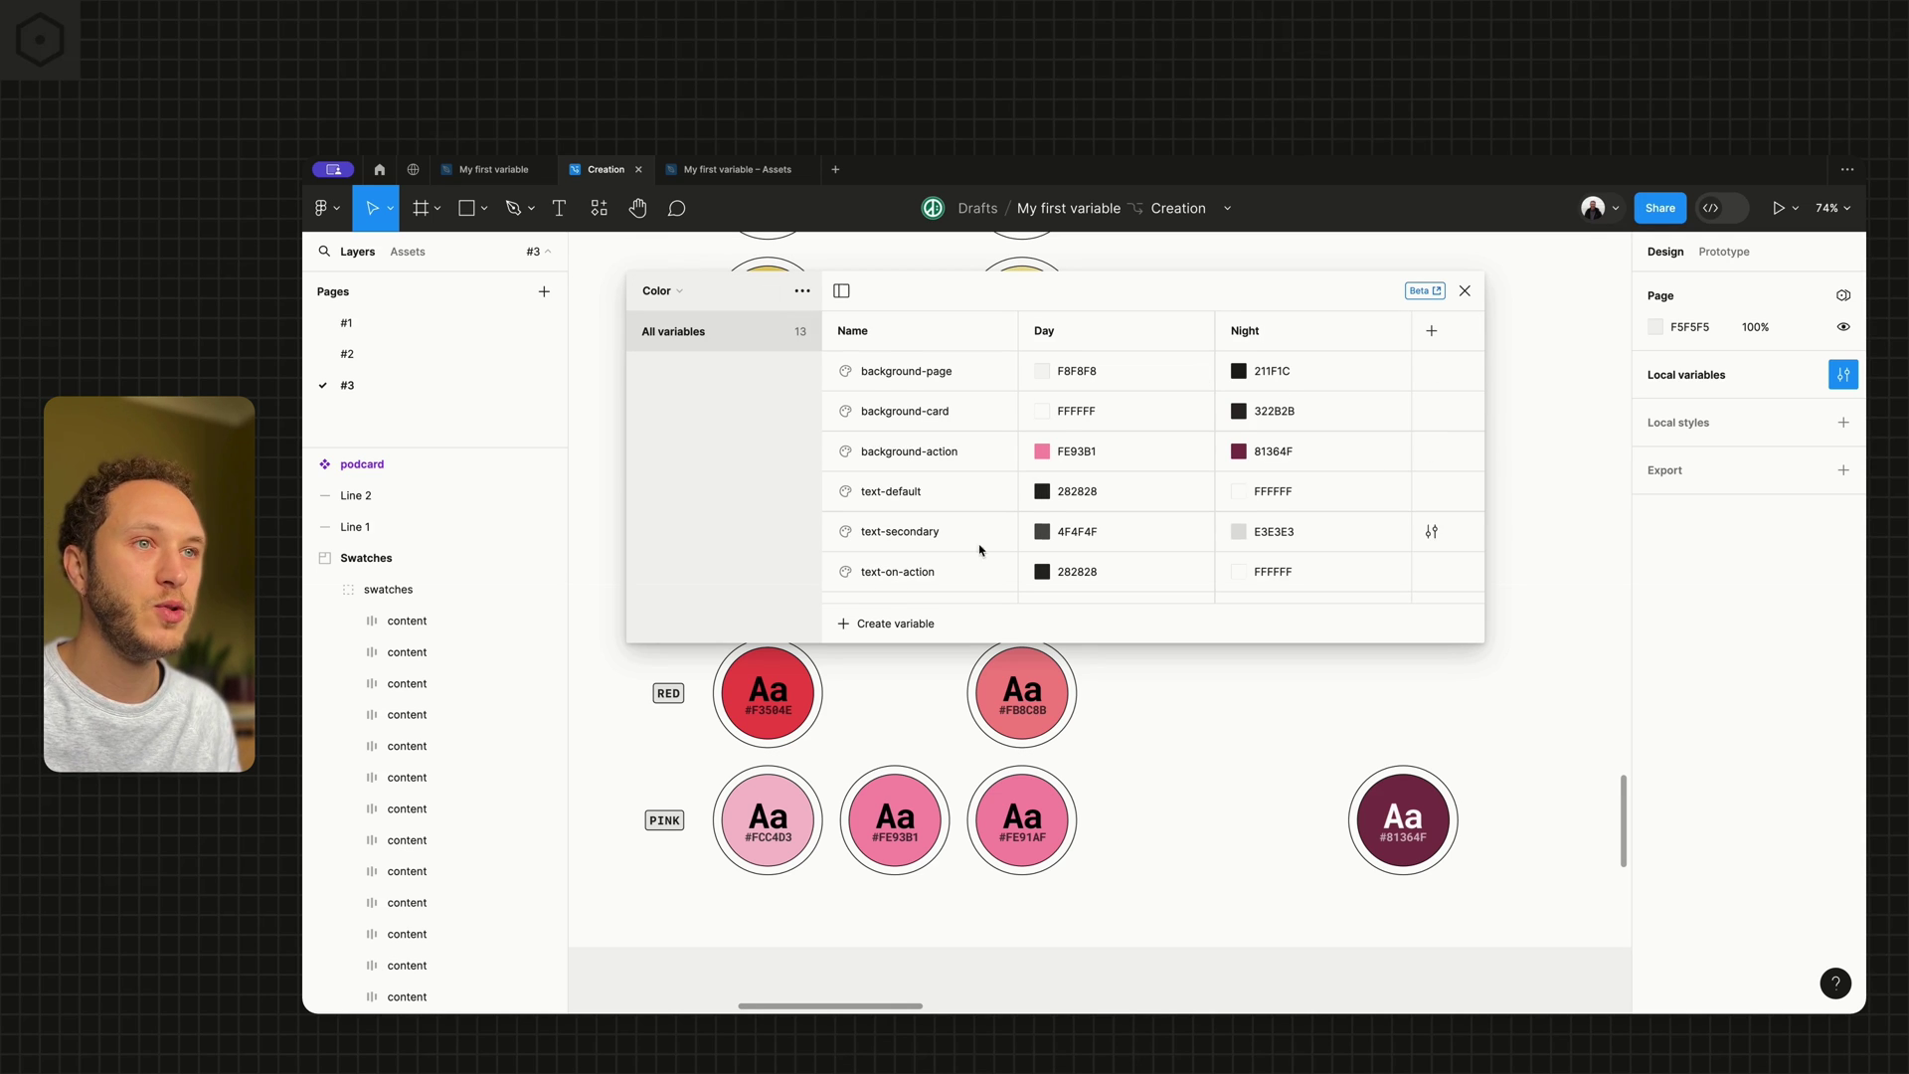
{"action": "left_click", "coordinate": [1041, 372]}
{"action": "left_click", "coordinate": [1127, 399]}
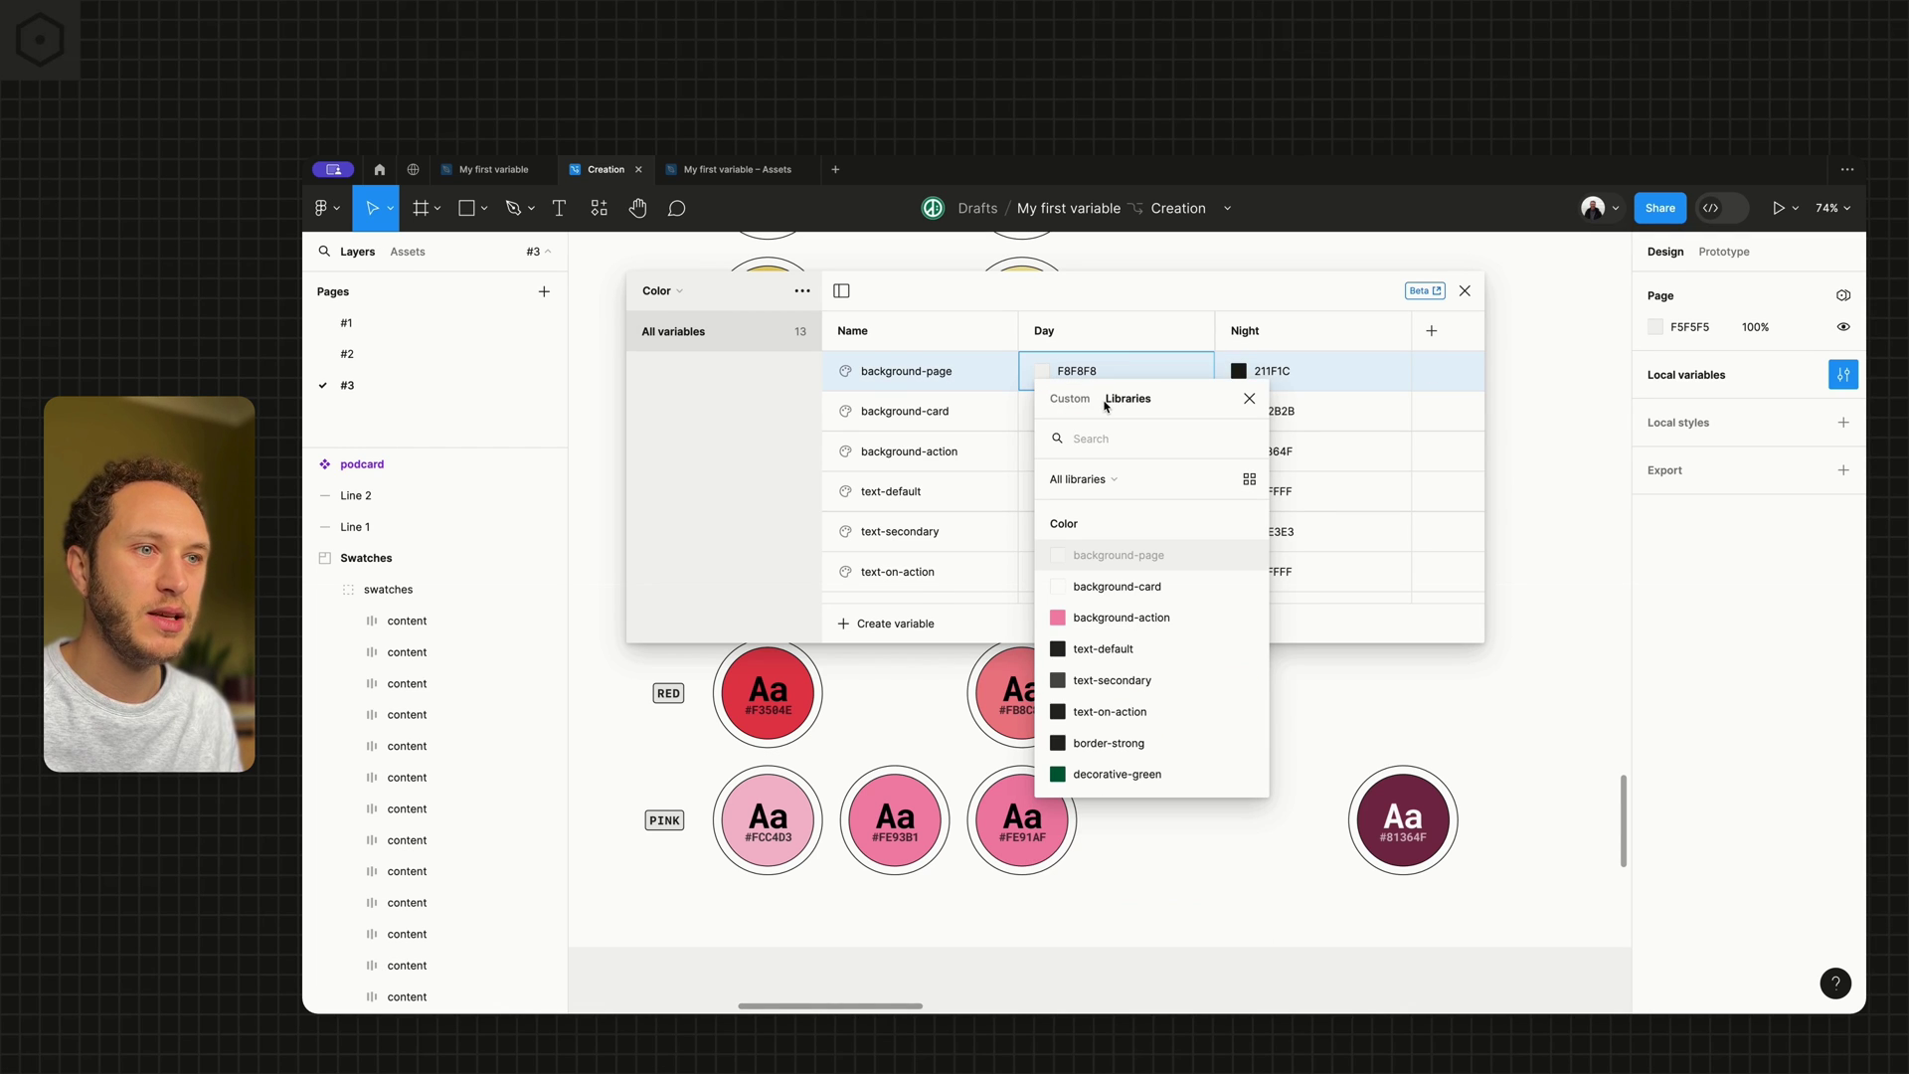
{"action": "scroll", "coordinate": [1143, 646], "scroll_direction": "down", "scroll_amount": 5}
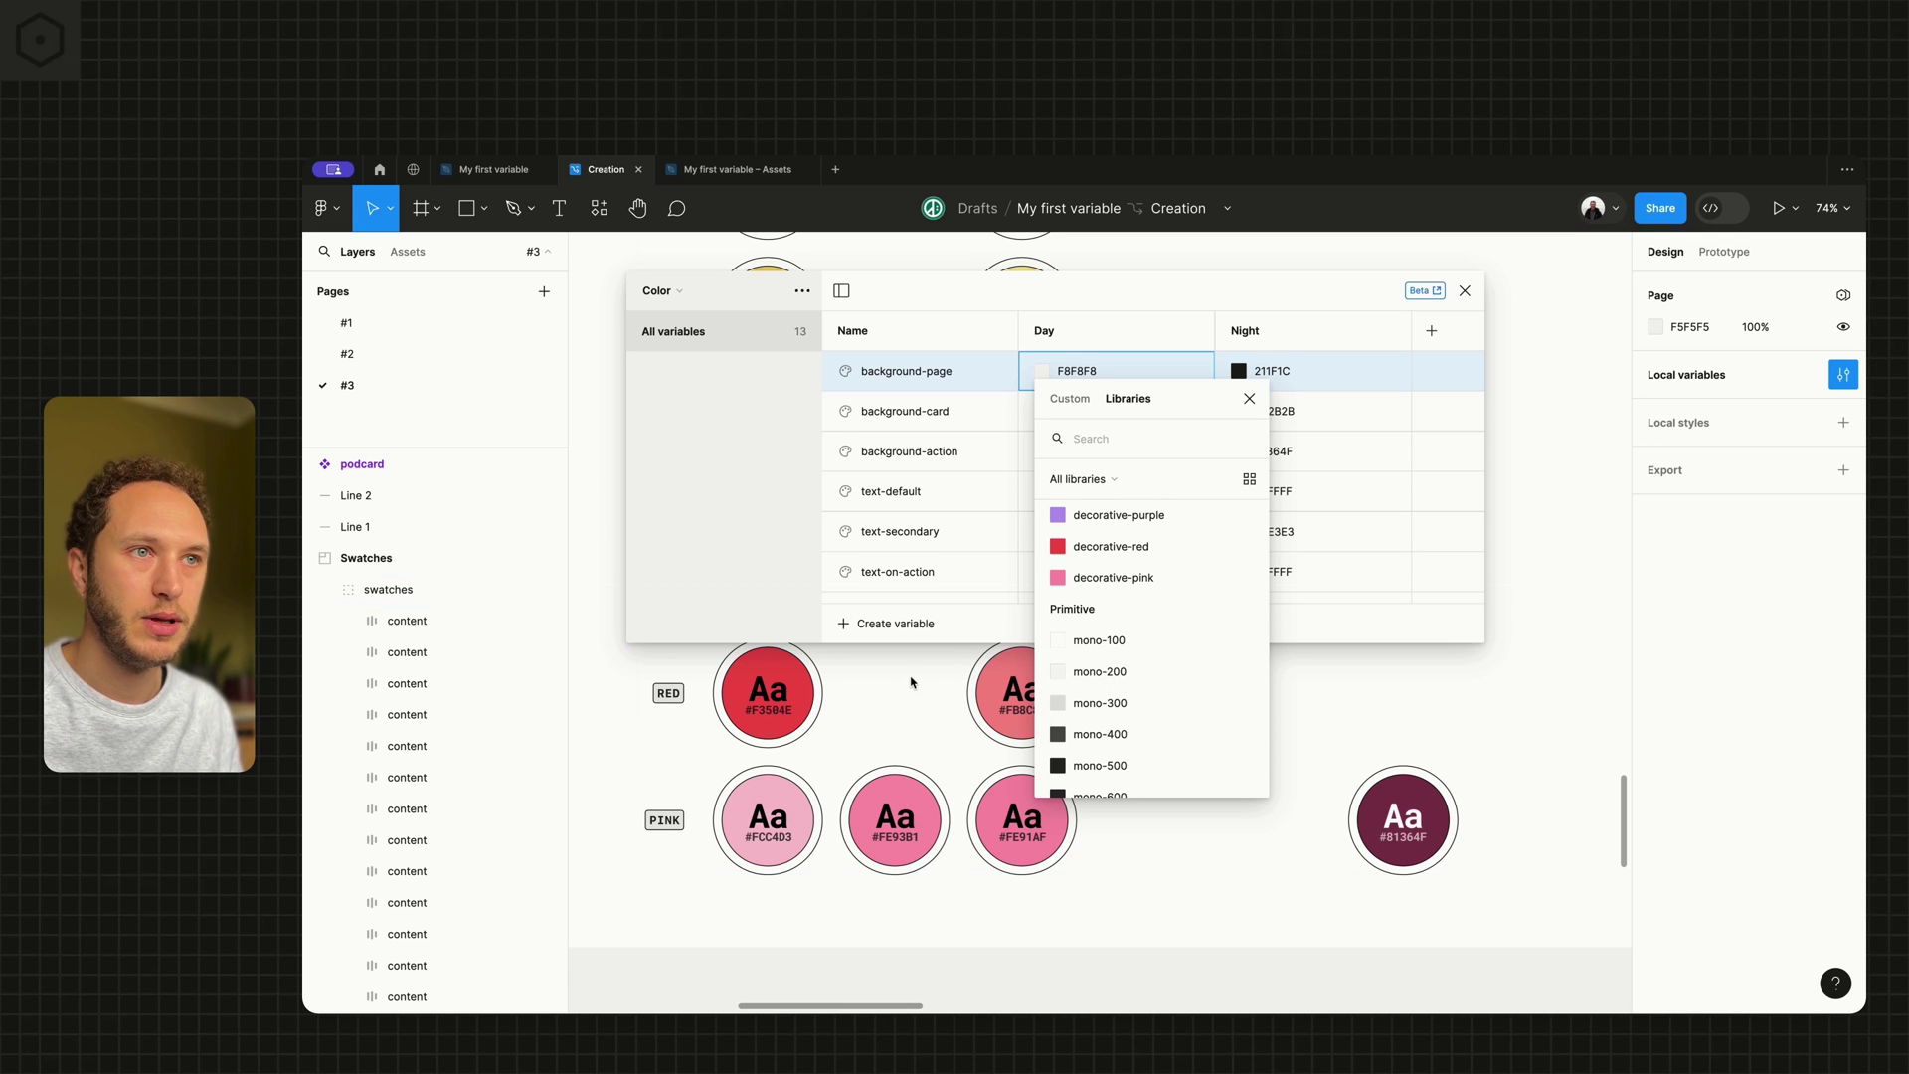
{"action": "left_click", "coordinate": [1089, 670]}
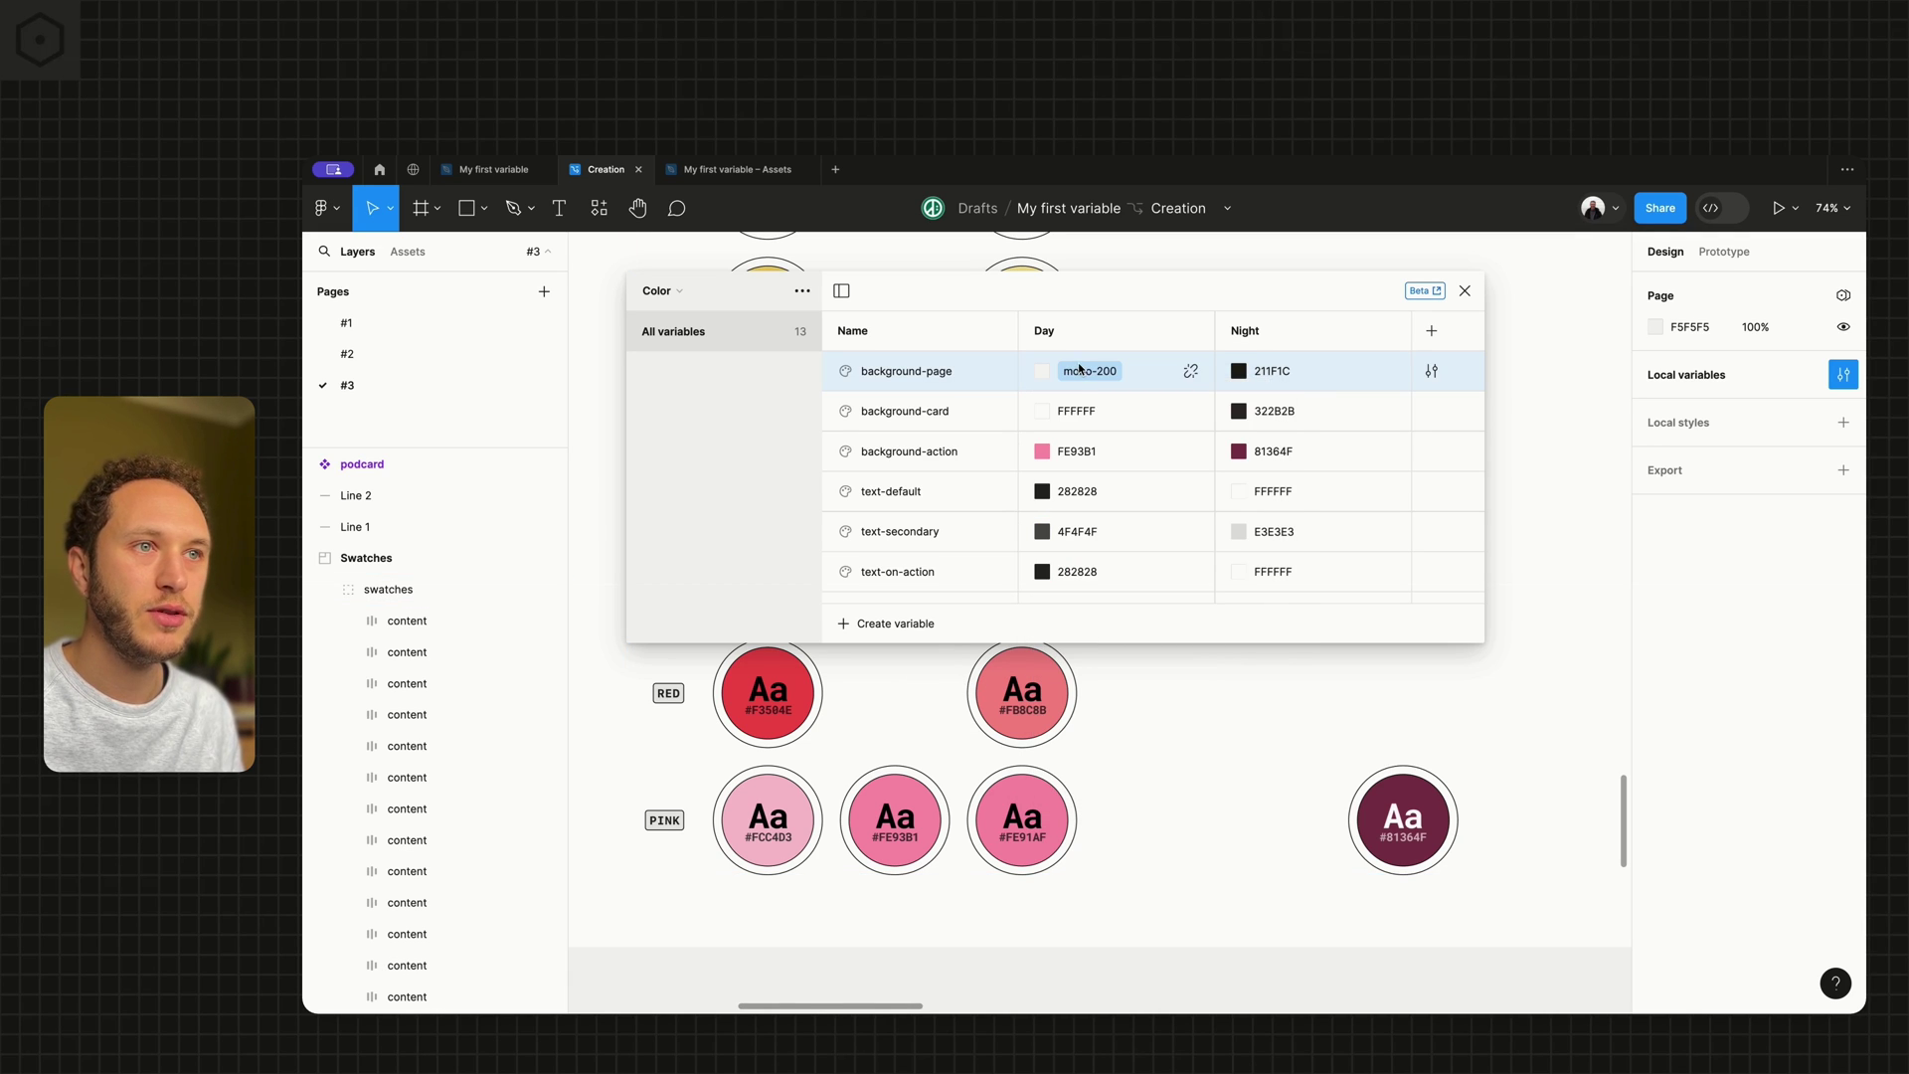
Alias background-page's Night colour to mono-700.
{"action": "left_click", "coordinate": [1238, 371]}
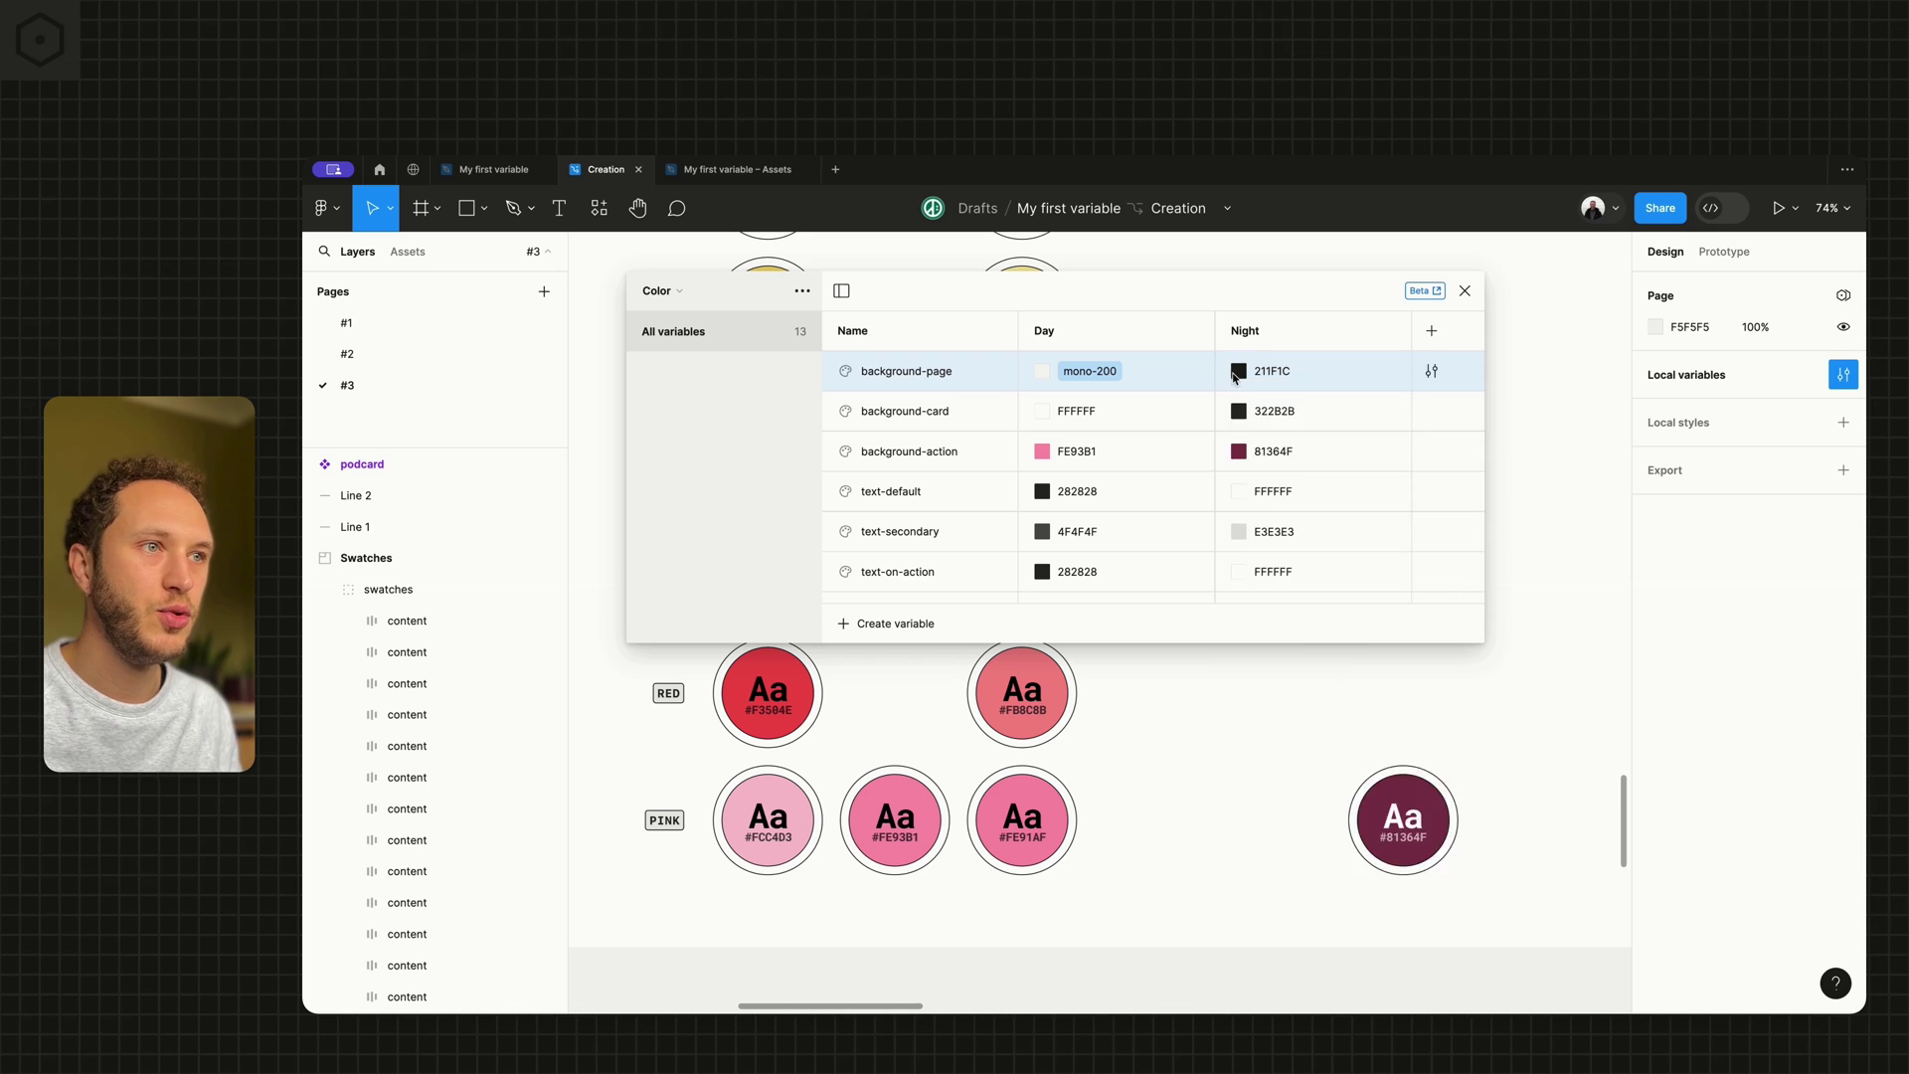
{"action": "left_click", "coordinate": [1321, 398]}
{"action": "scroll", "coordinate": [1297, 596], "scroll_direction": "down", "scroll_amount": 5}
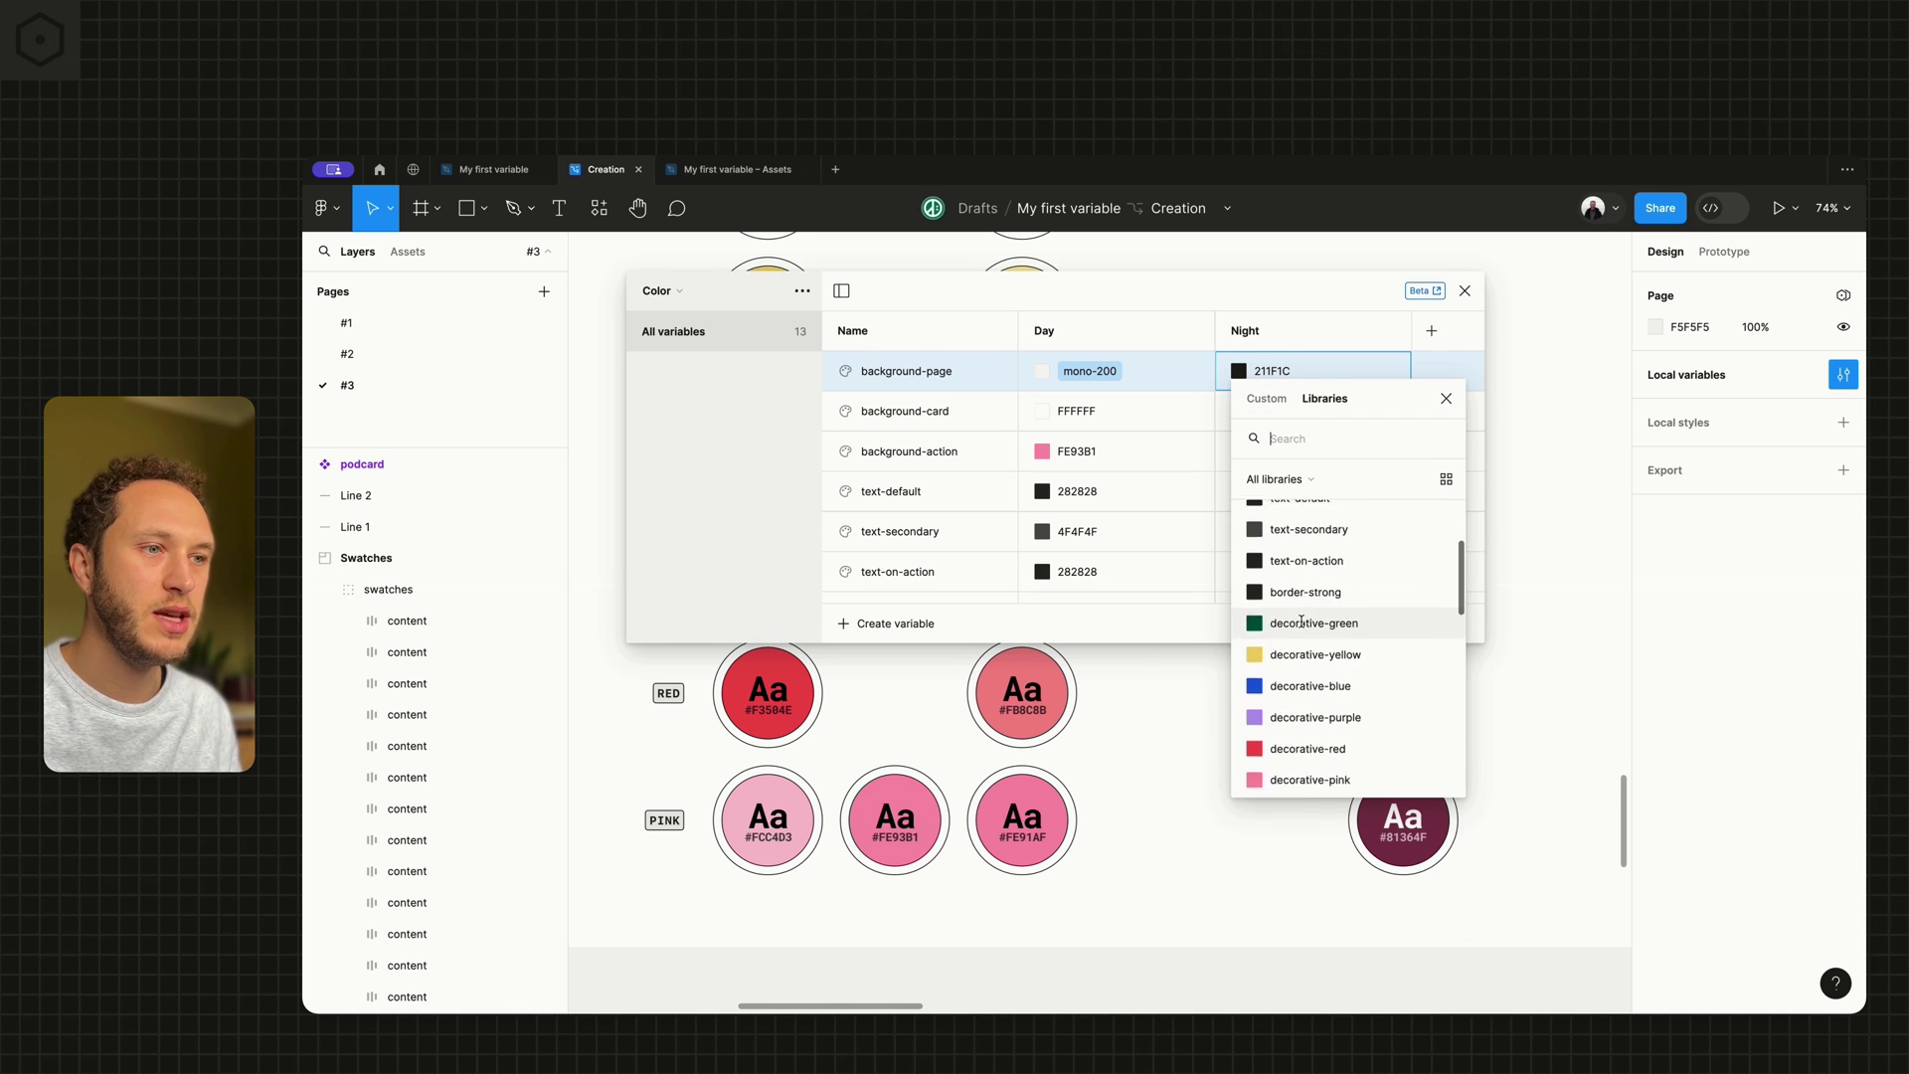
{"action": "scroll", "coordinate": [1301, 620], "scroll_direction": "down", "scroll_amount": 1}
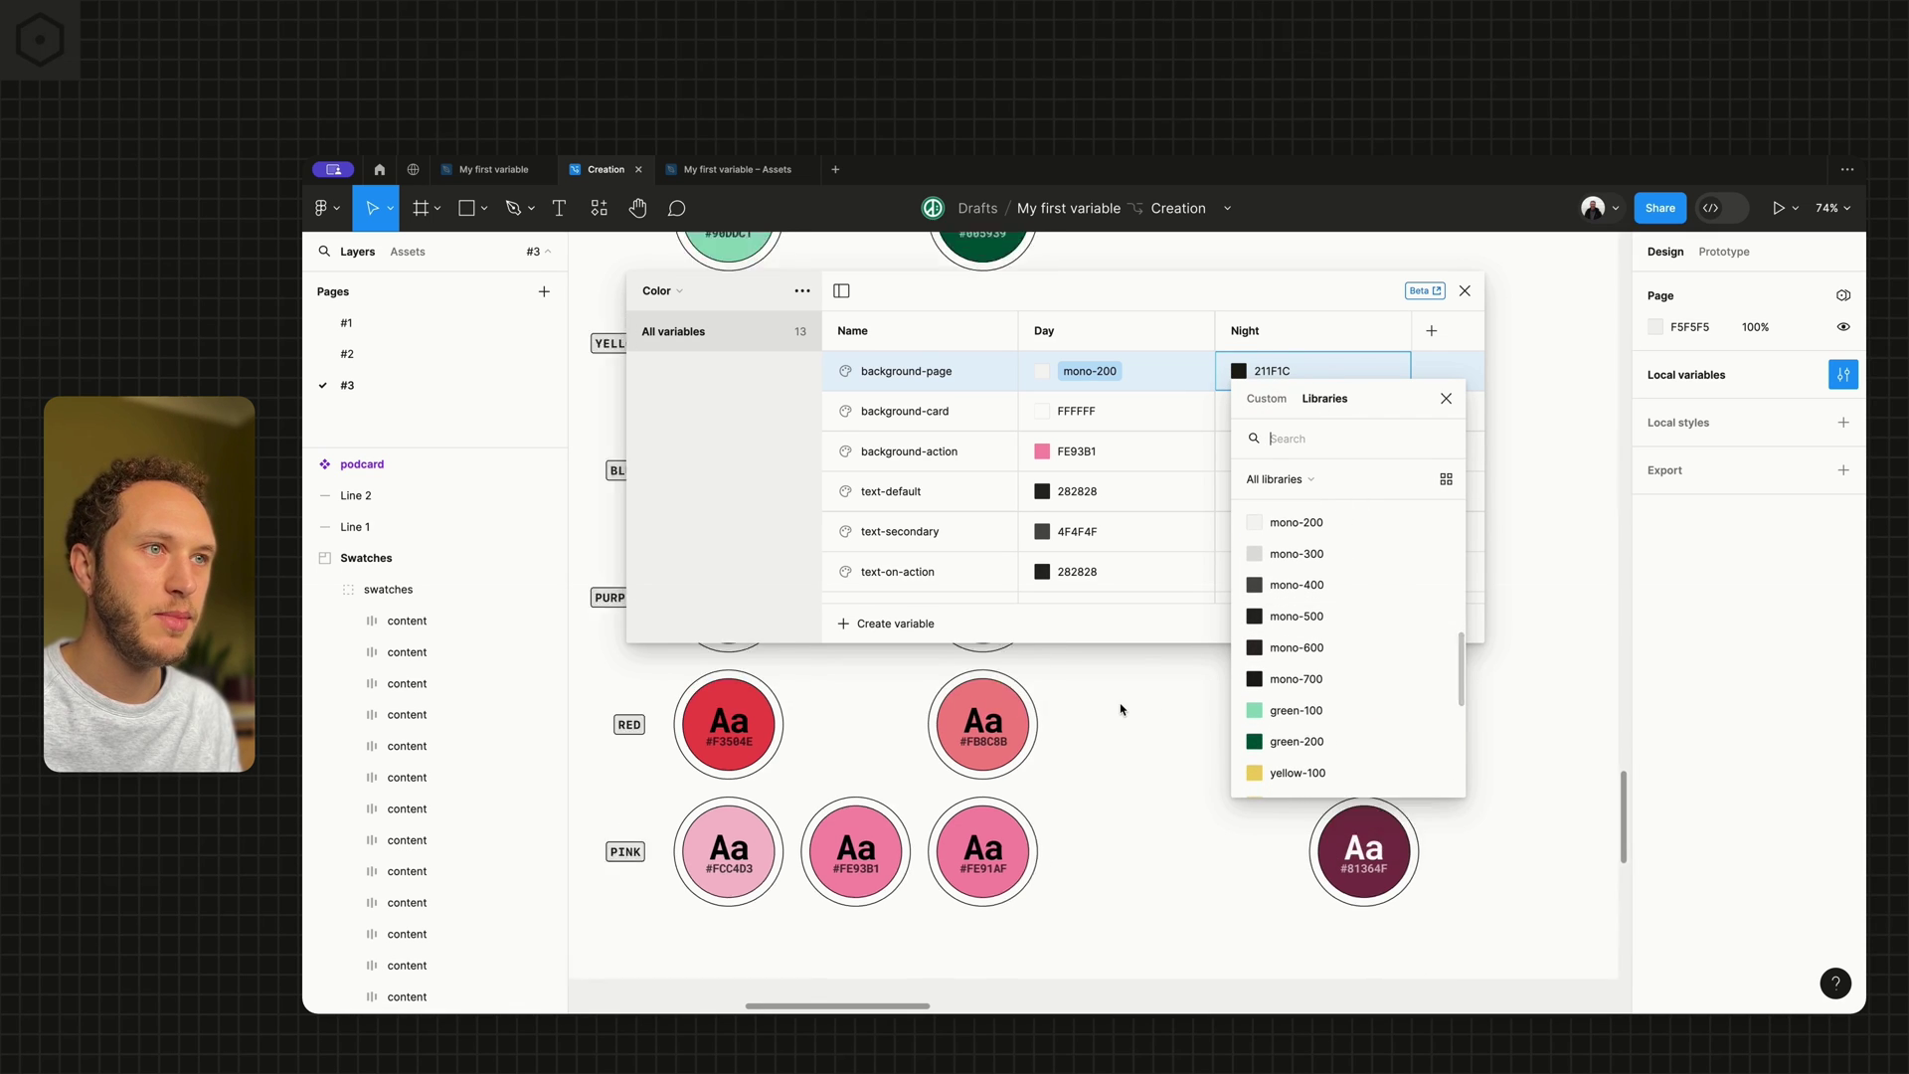
{"action": "scroll", "coordinate": [1125, 707], "scroll_direction": "up", "scroll_amount": 10}
{"action": "scroll", "coordinate": [1125, 707], "scroll_direction": "right", "scroll_amount": 3}
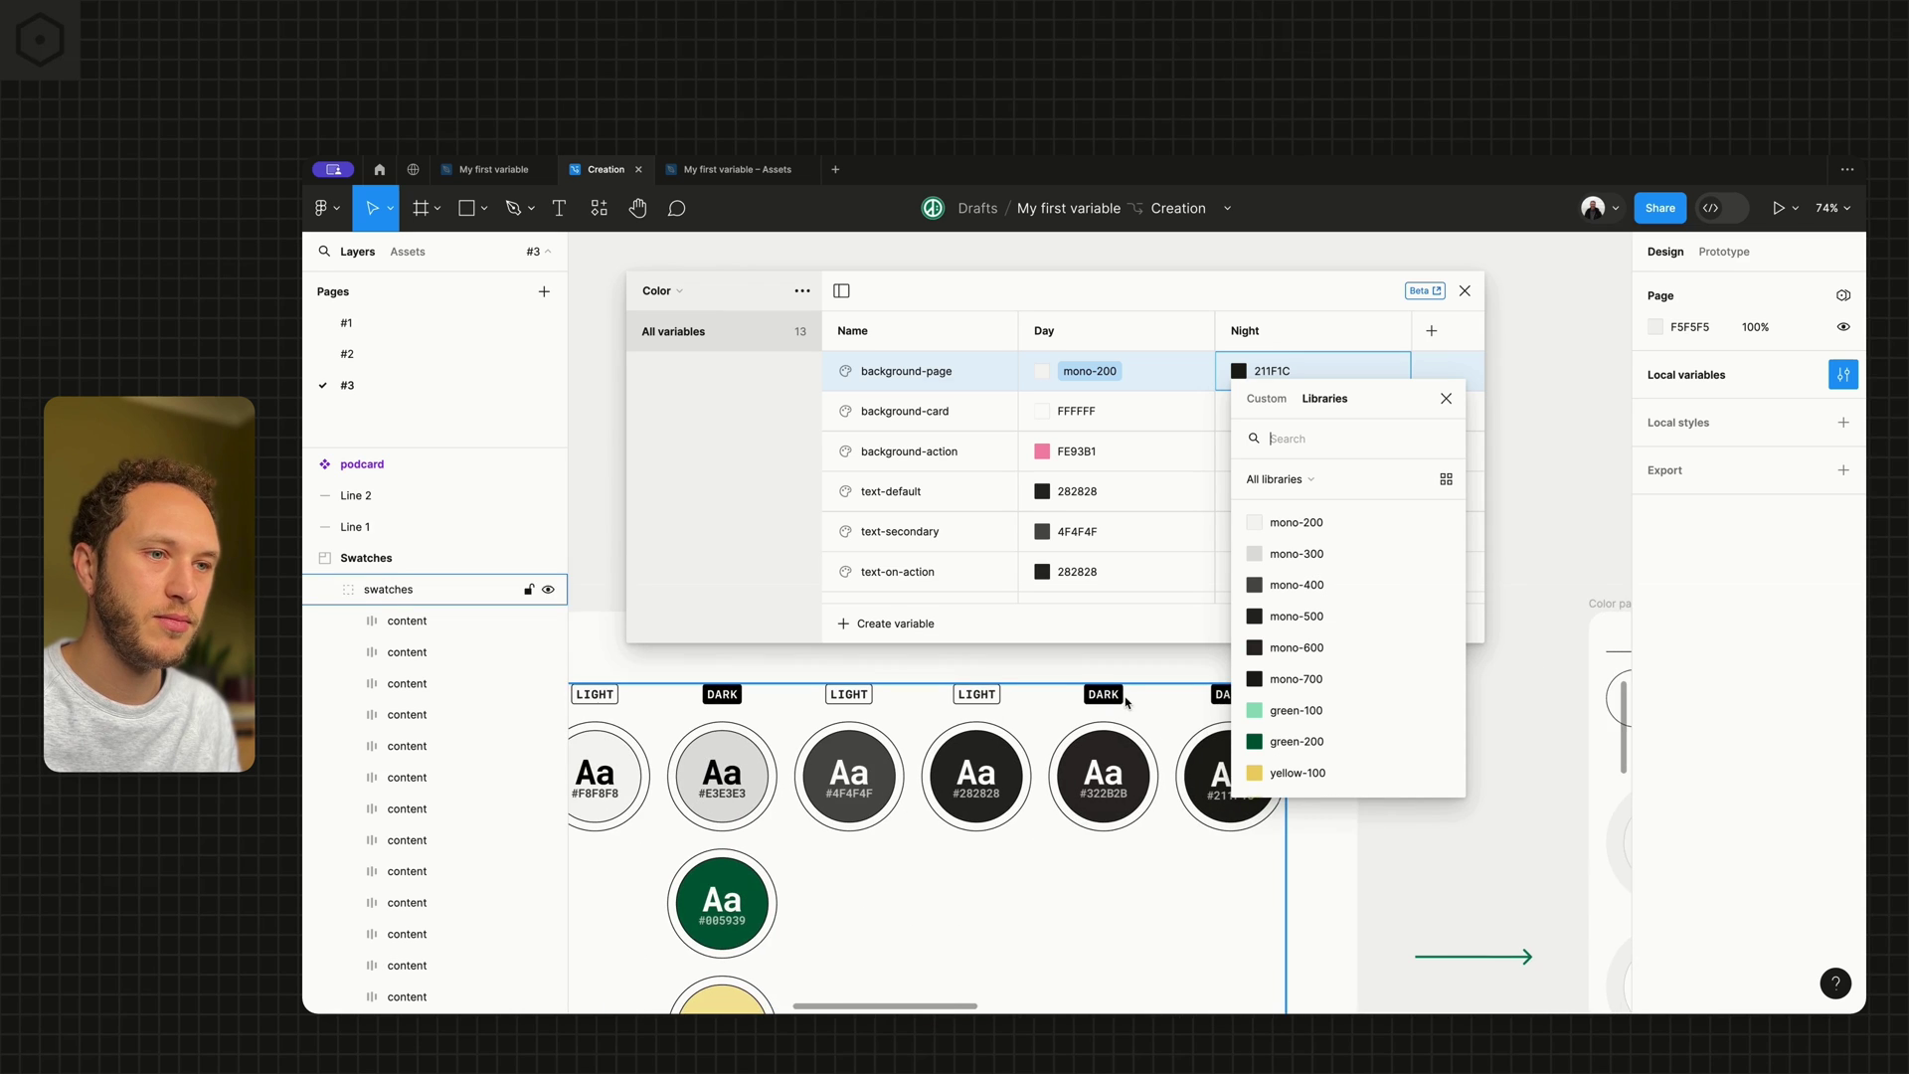
{"action": "scroll", "coordinate": [1124, 707], "scroll_direction": "up", "scroll_amount": 2}
{"action": "scroll", "coordinate": [1126, 703], "scroll_direction": "right", "scroll_amount": 2}
{"action": "scroll", "coordinate": [1127, 703], "scroll_direction": "up", "scroll_amount": 2}
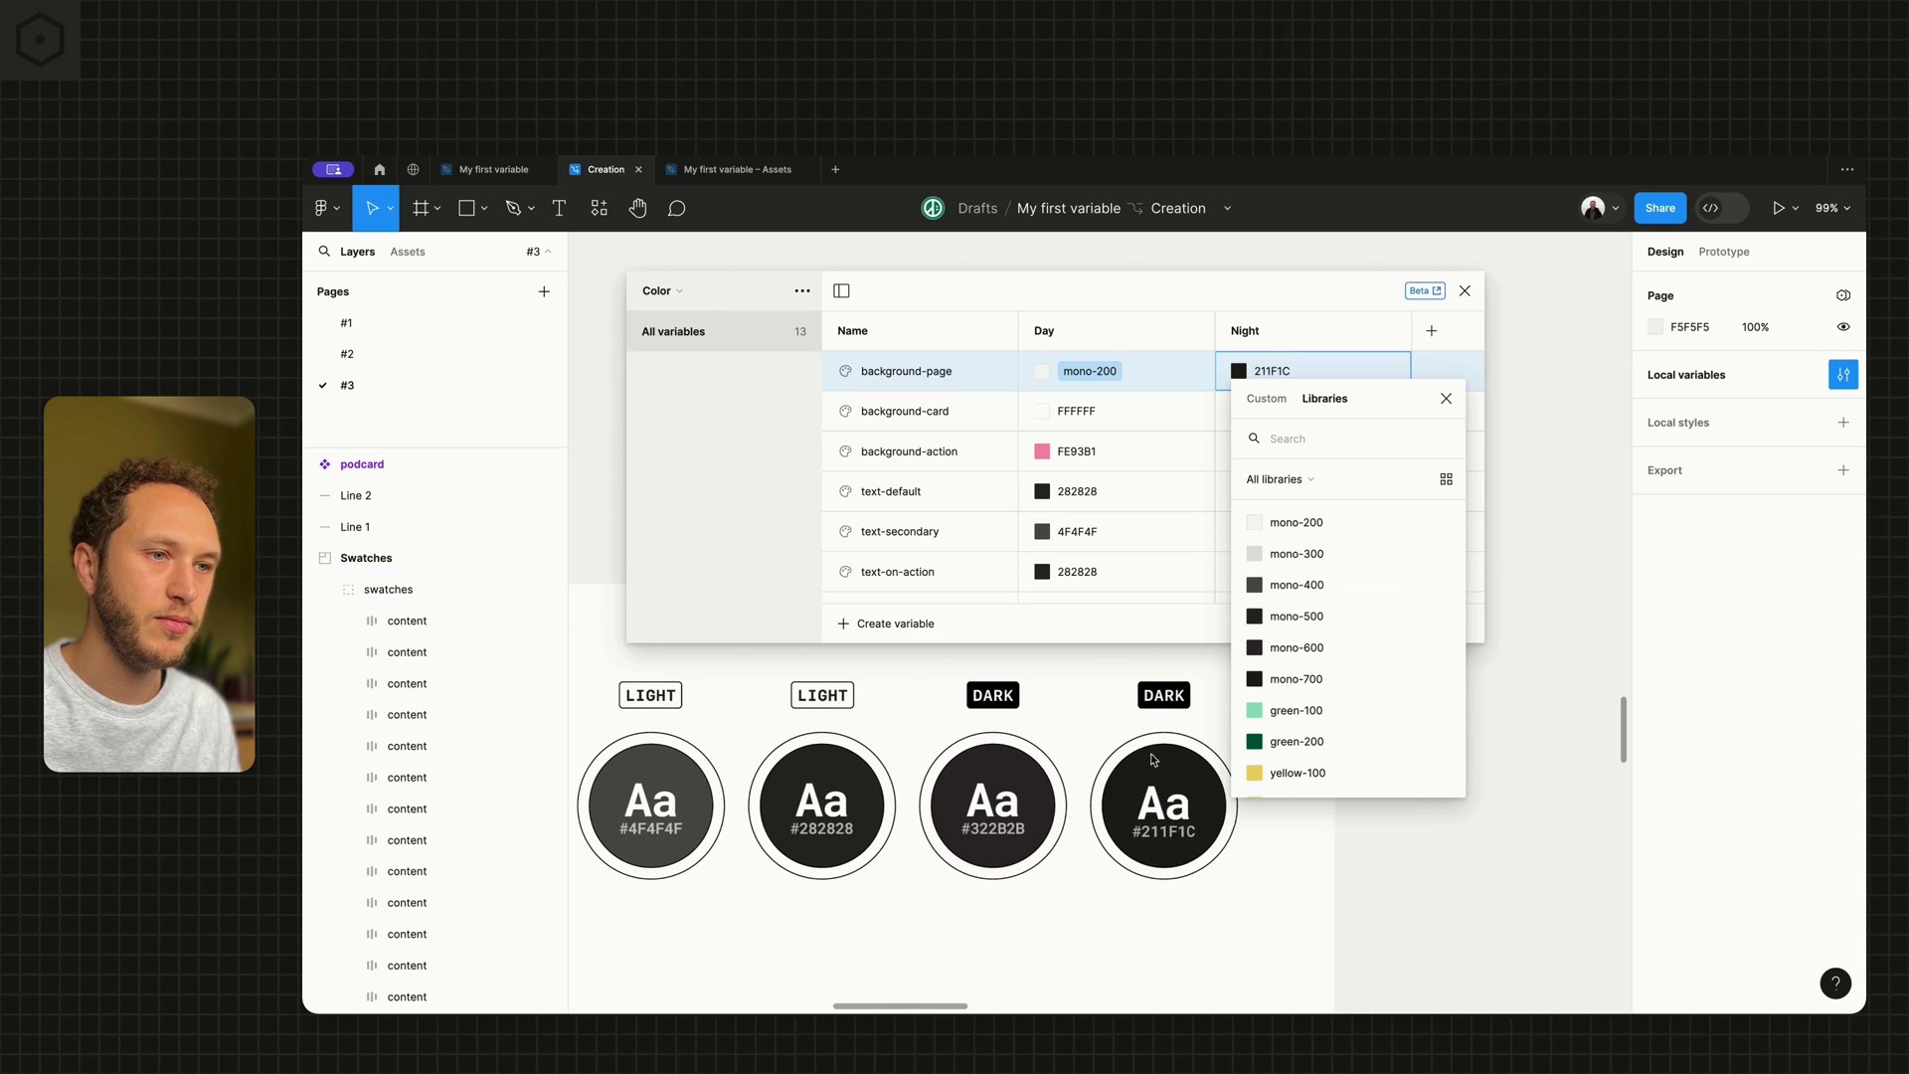
{"action": "left_click", "coordinate": [1291, 679]}
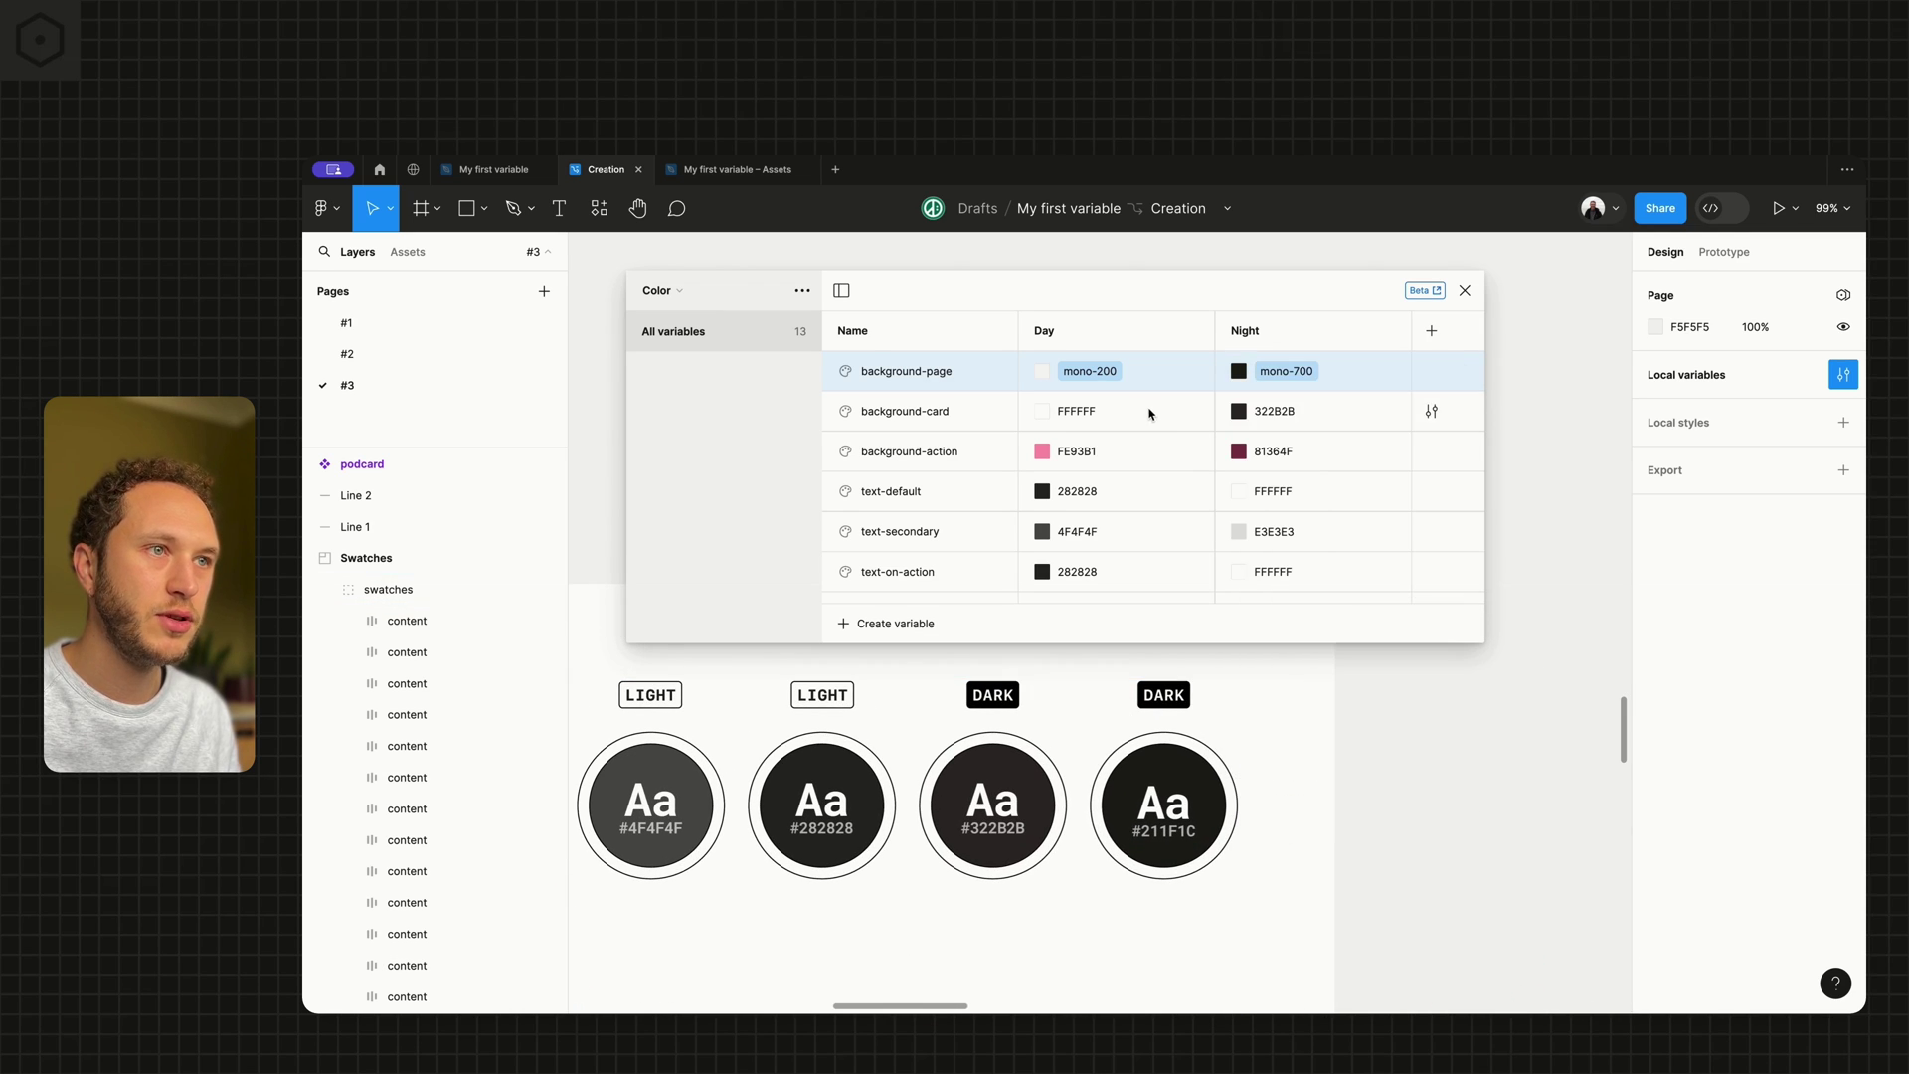
Alias background-card's Day colour to mono-100 and its Night colour to mono-600.
{"action": "left_click", "coordinate": [1043, 413]}
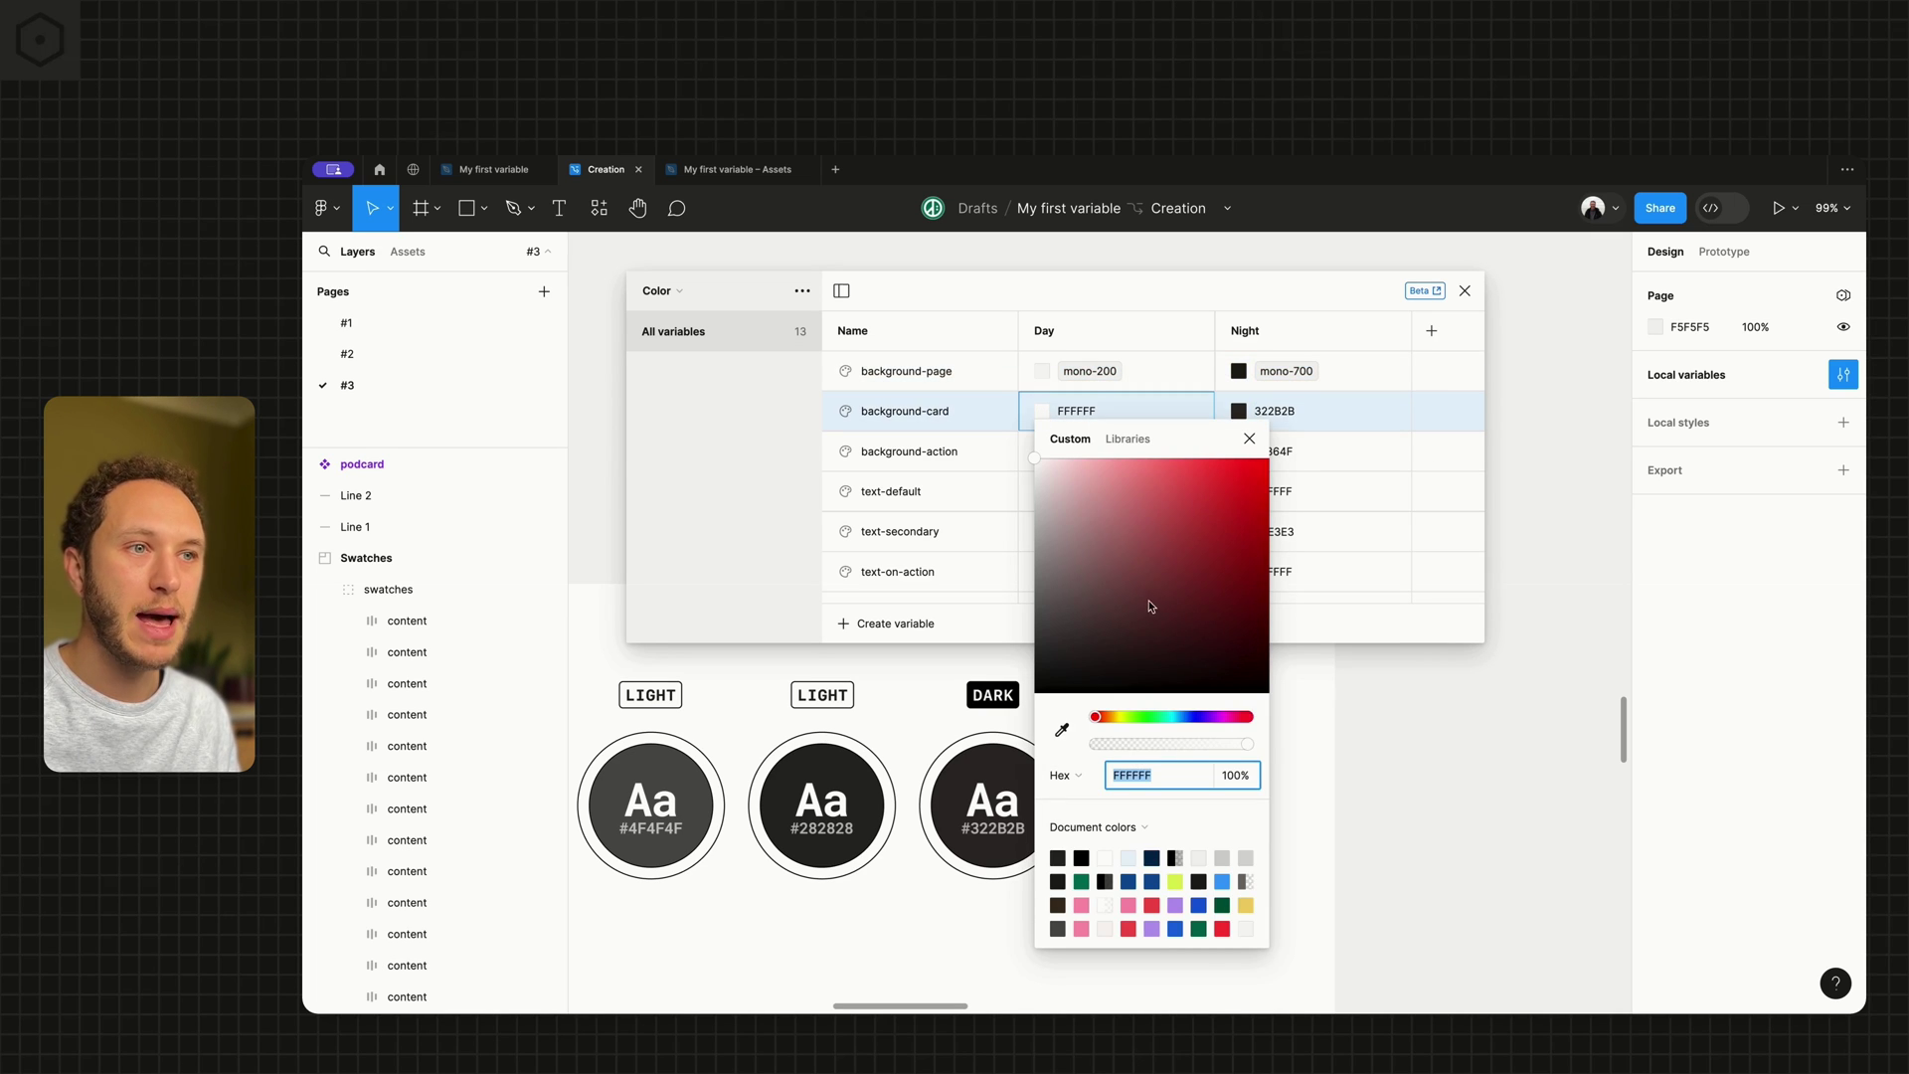
{"action": "left_click", "coordinate": [1128, 438]}
{"action": "scroll", "coordinate": [1129, 686], "scroll_direction": "down", "scroll_amount": 5}
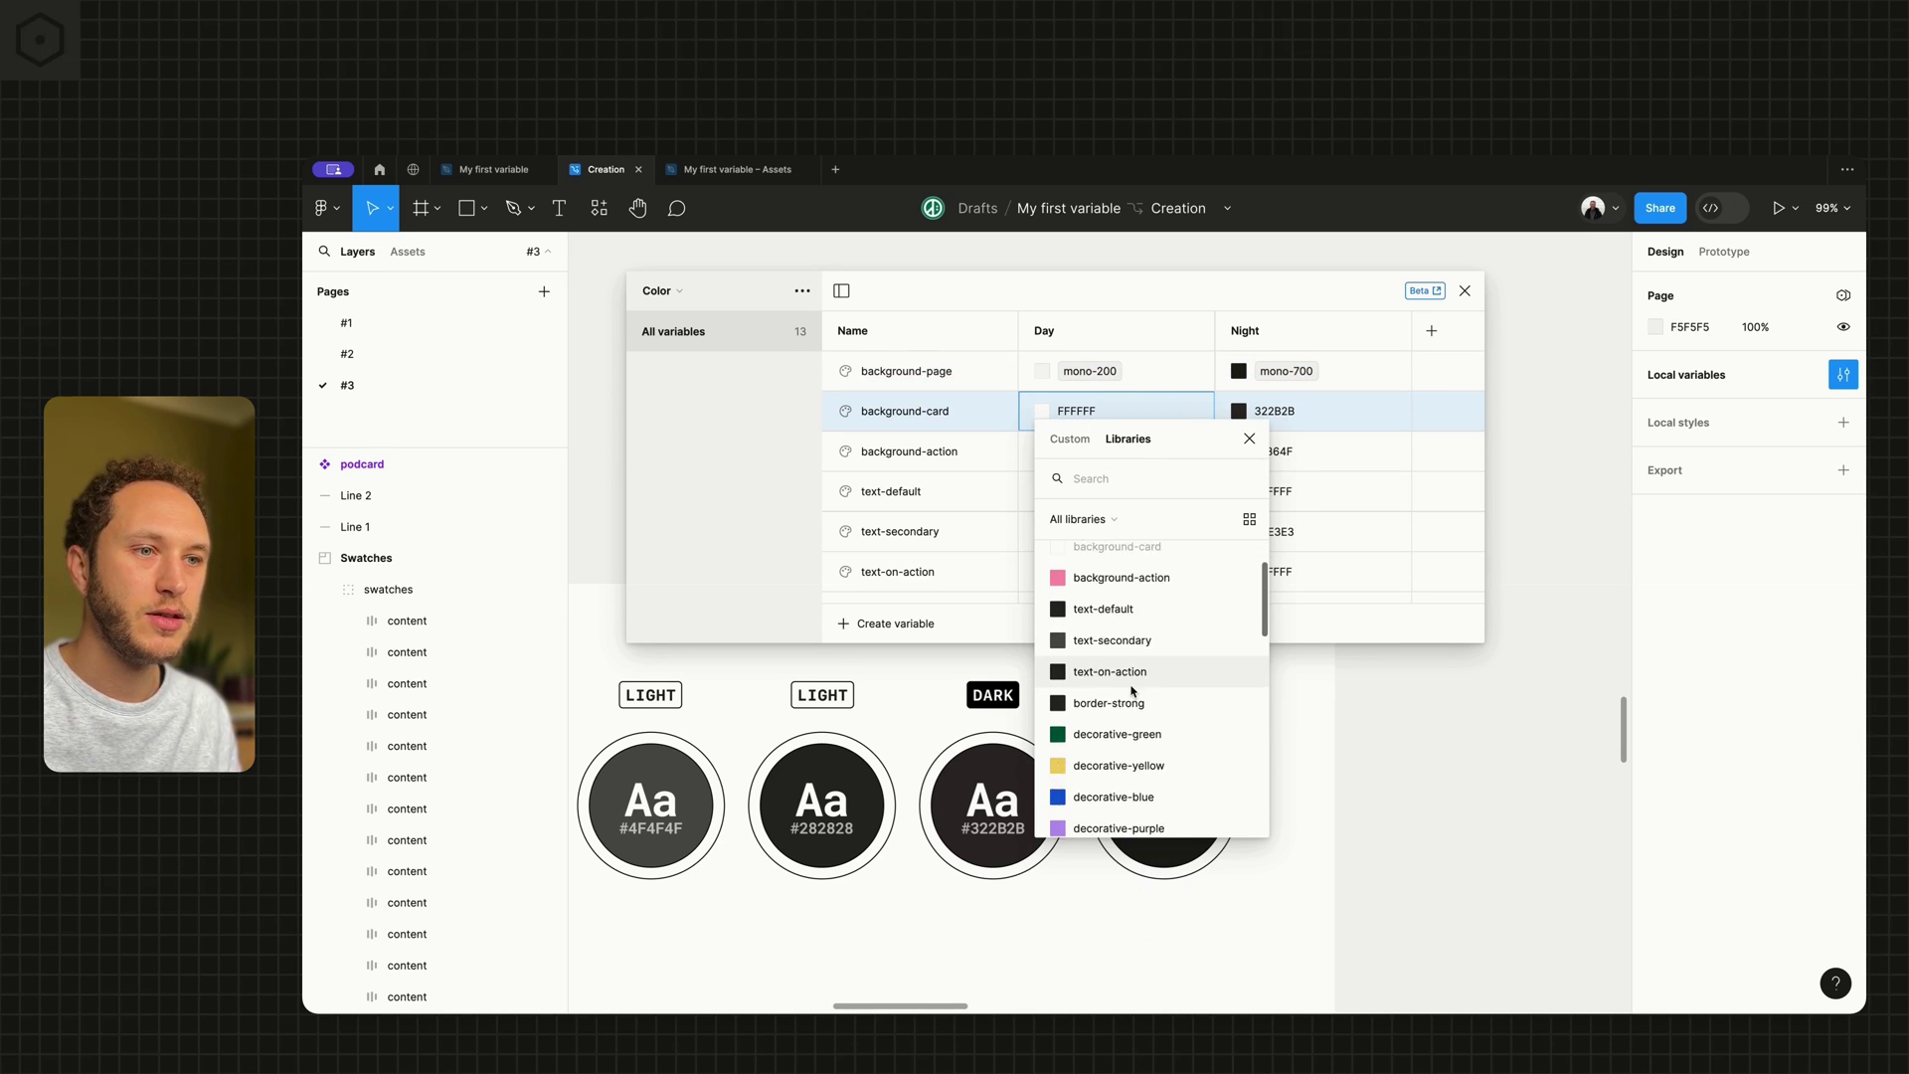
{"action": "scroll", "coordinate": [1129, 686], "scroll_direction": "down", "scroll_amount": 2}
{"action": "left_click", "coordinate": [1116, 753]}
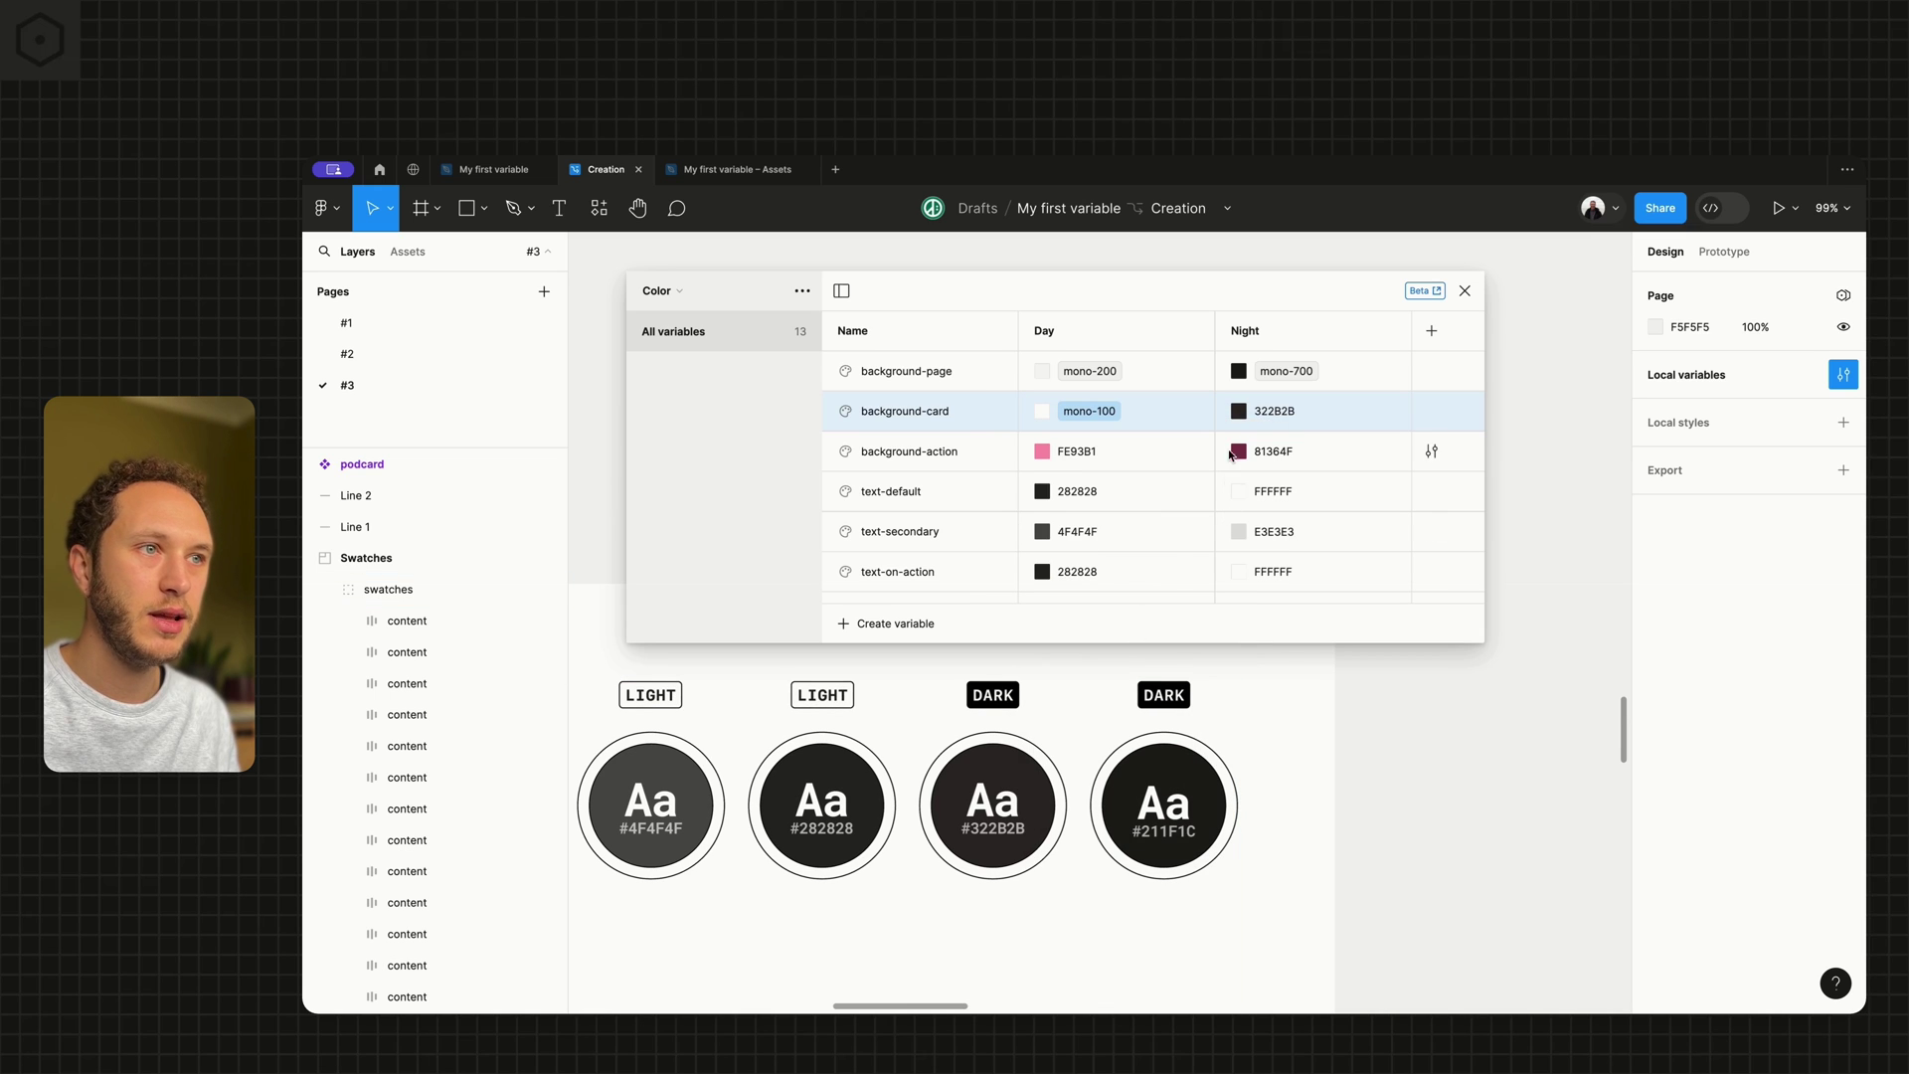
{"action": "left_click", "coordinate": [1240, 411]}
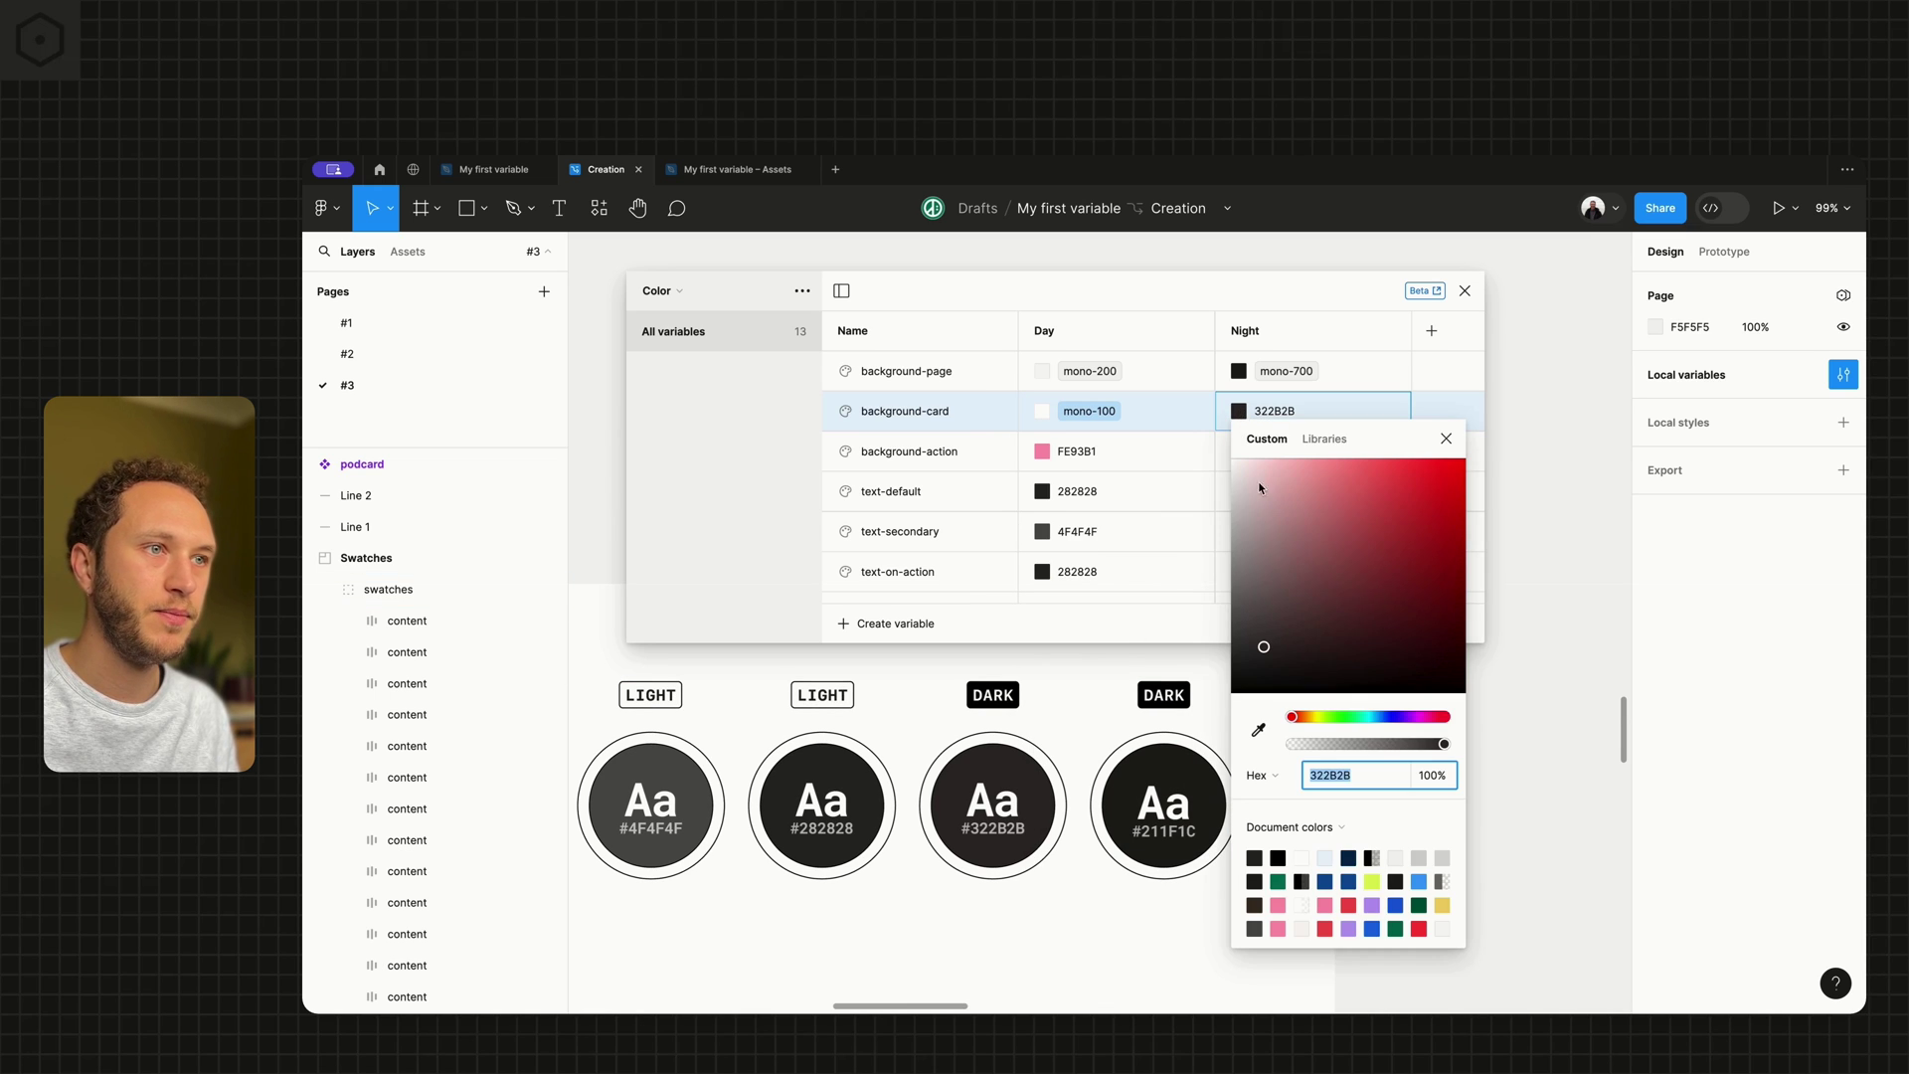
{"action": "left_click", "coordinate": [1311, 441]}
{"action": "scroll", "coordinate": [1332, 656], "scroll_direction": "down", "scroll_amount": 8}
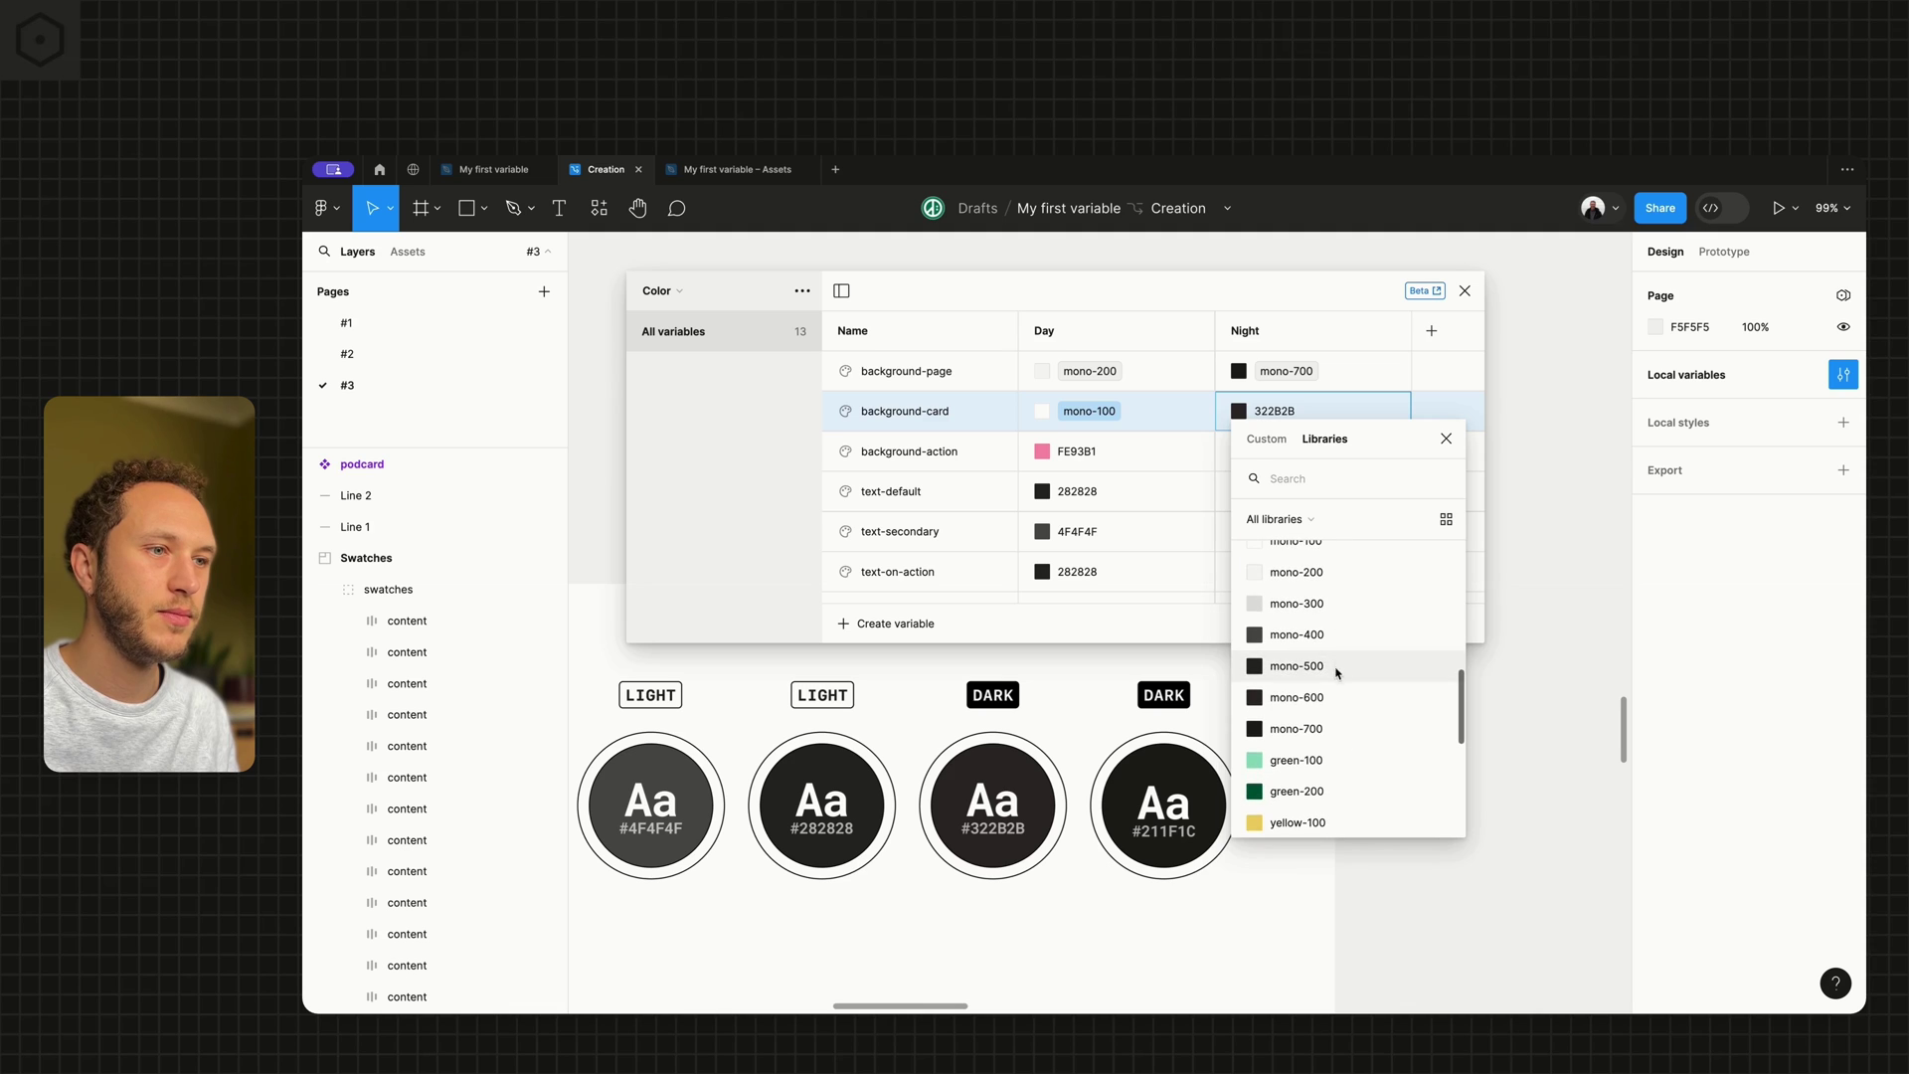
{"action": "left_click", "coordinate": [1328, 699]}
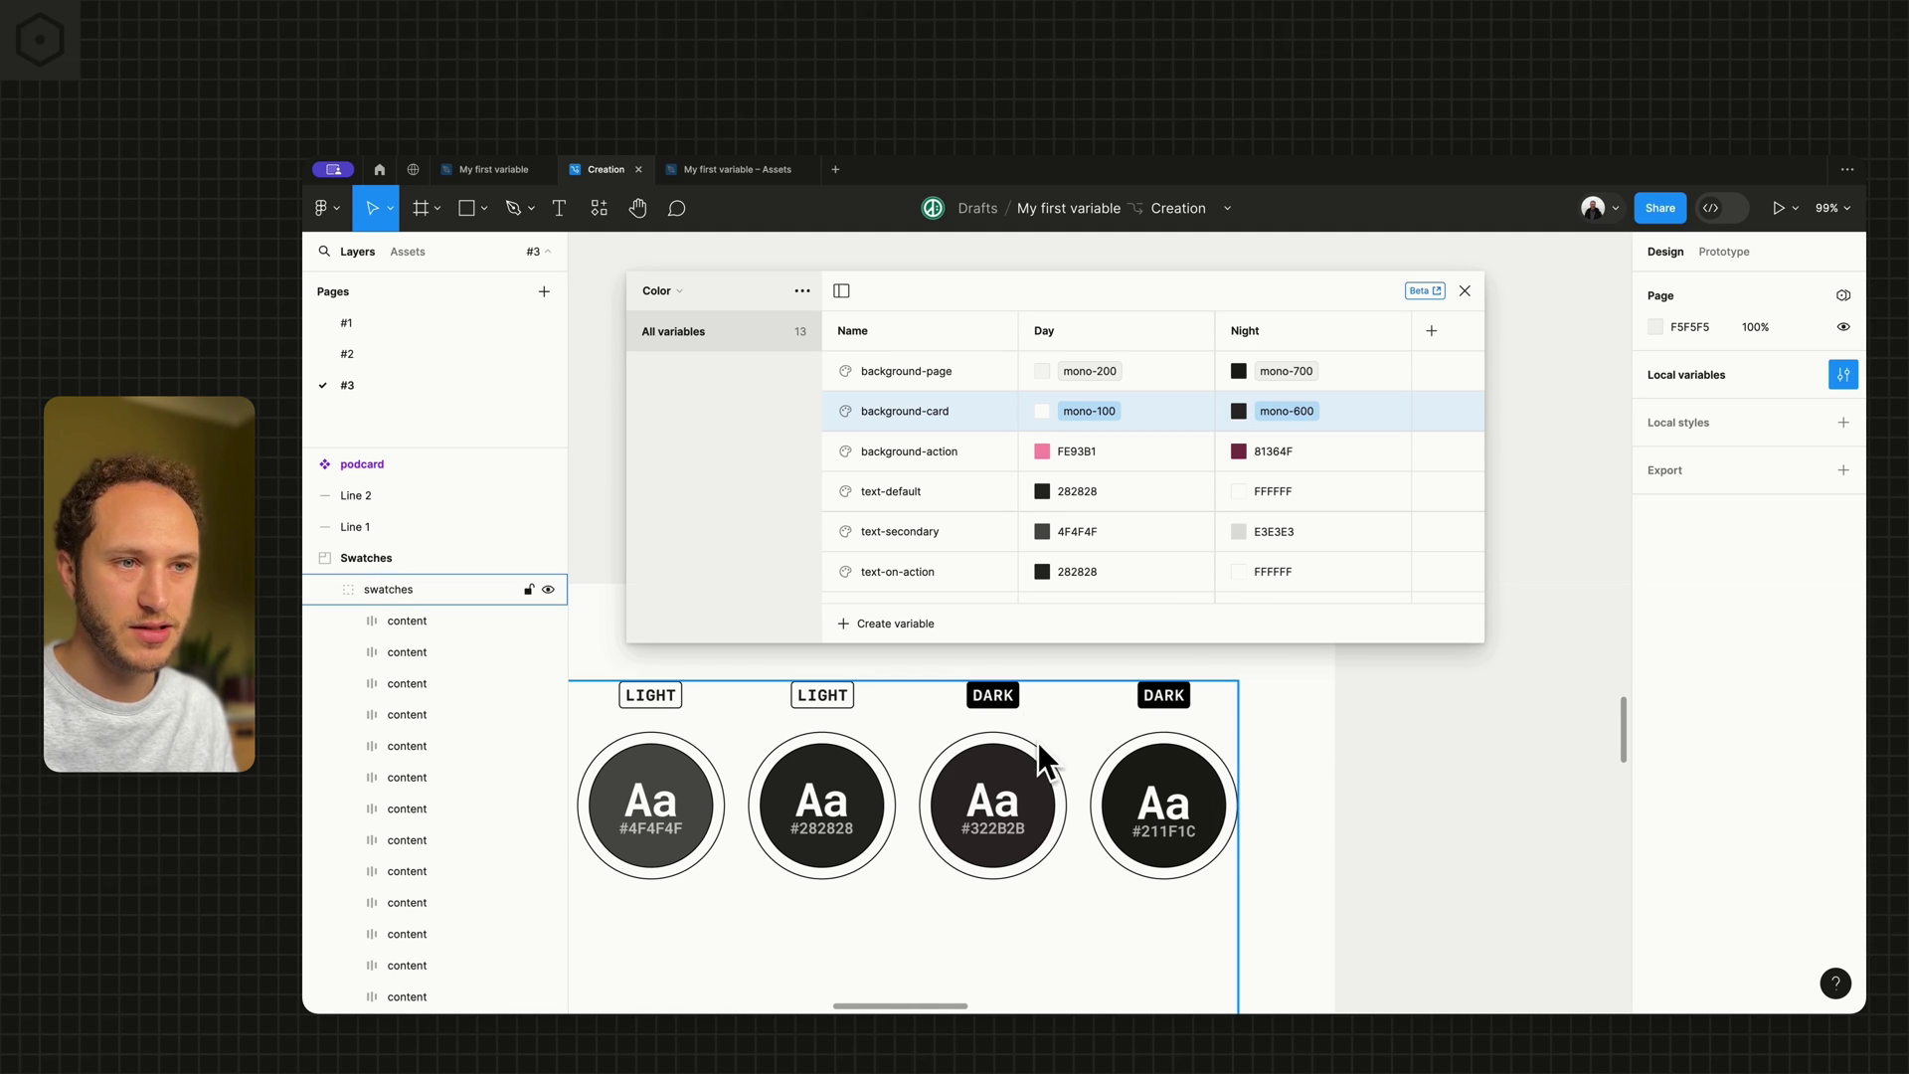
Alias background-action's Day colour to the pink-200 primitive.
{"action": "scroll", "coordinate": [1041, 760], "scroll_direction": "left", "scroll_amount": 3}
{"action": "left_click", "coordinate": [1042, 452]}
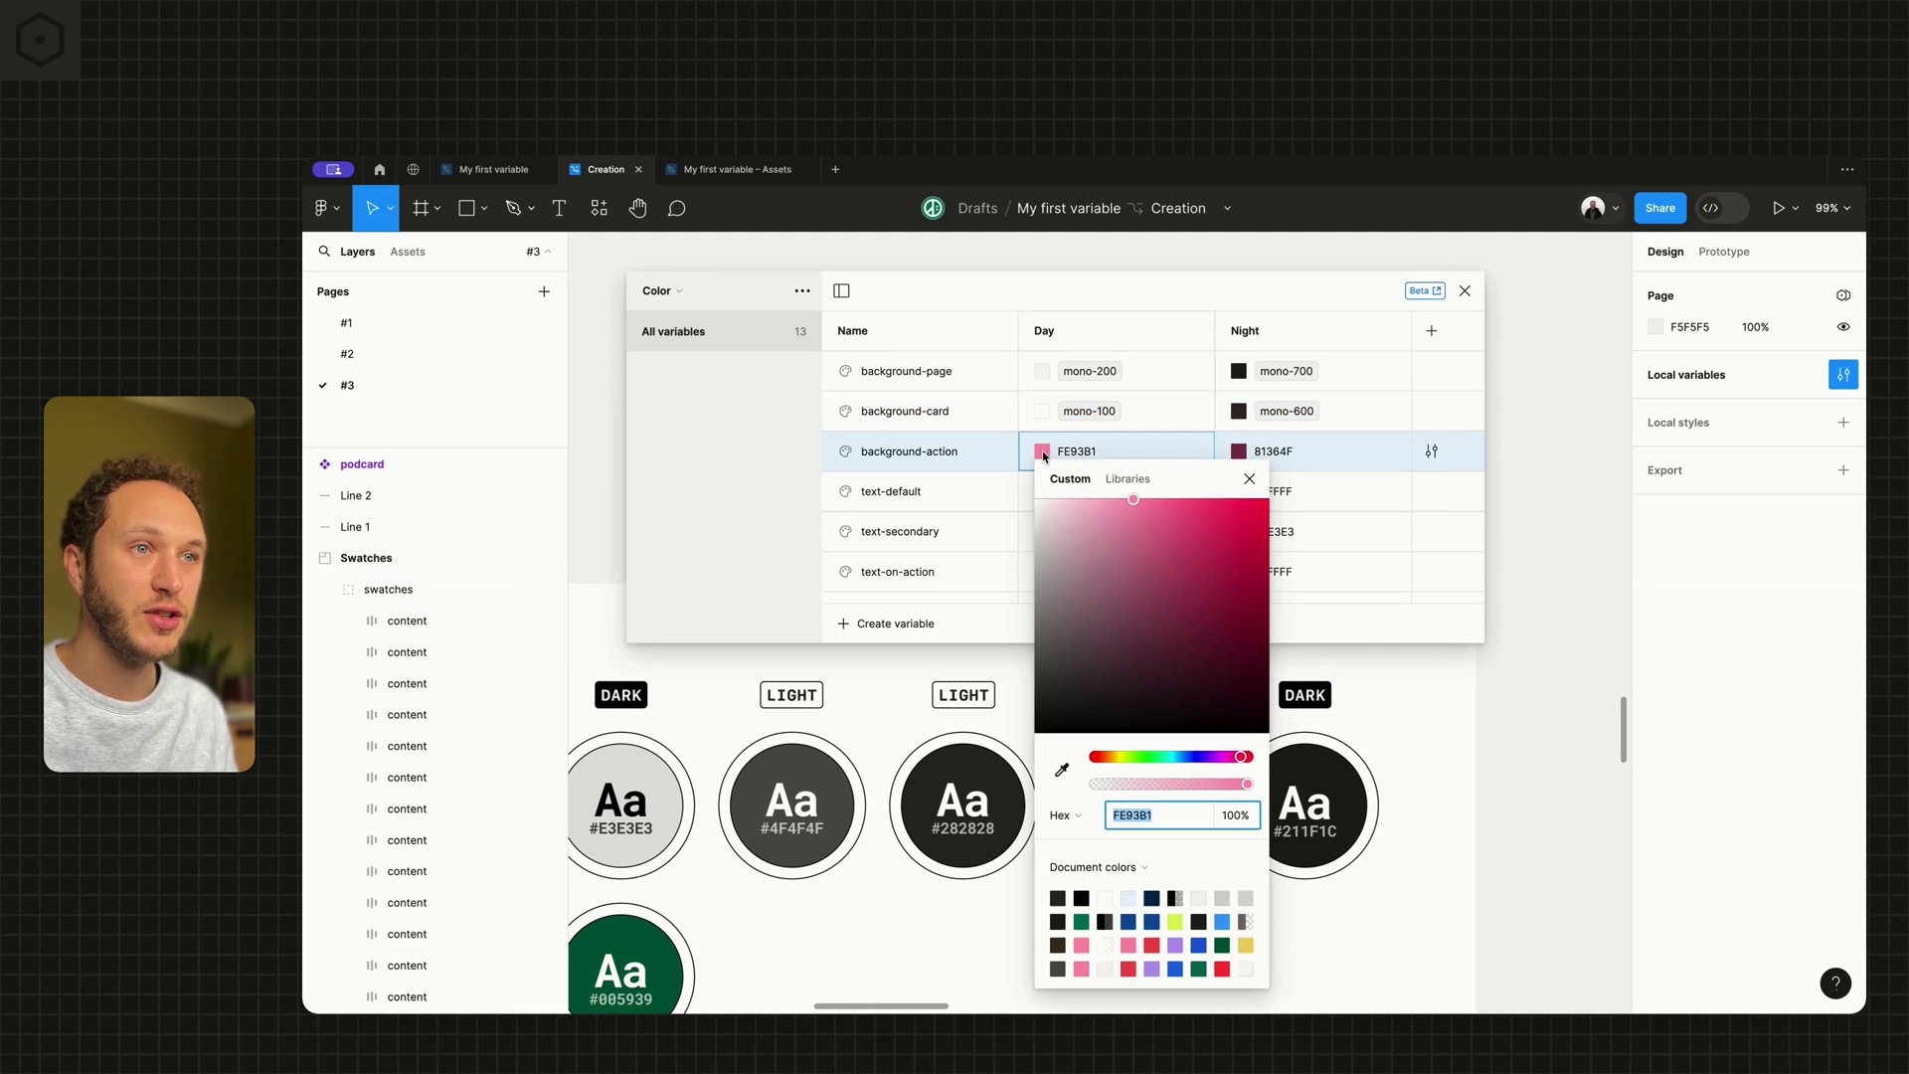
{"action": "left_click", "coordinate": [1128, 478]}
{"action": "scroll", "coordinate": [1159, 733], "scroll_direction": "down", "scroll_amount": 10}
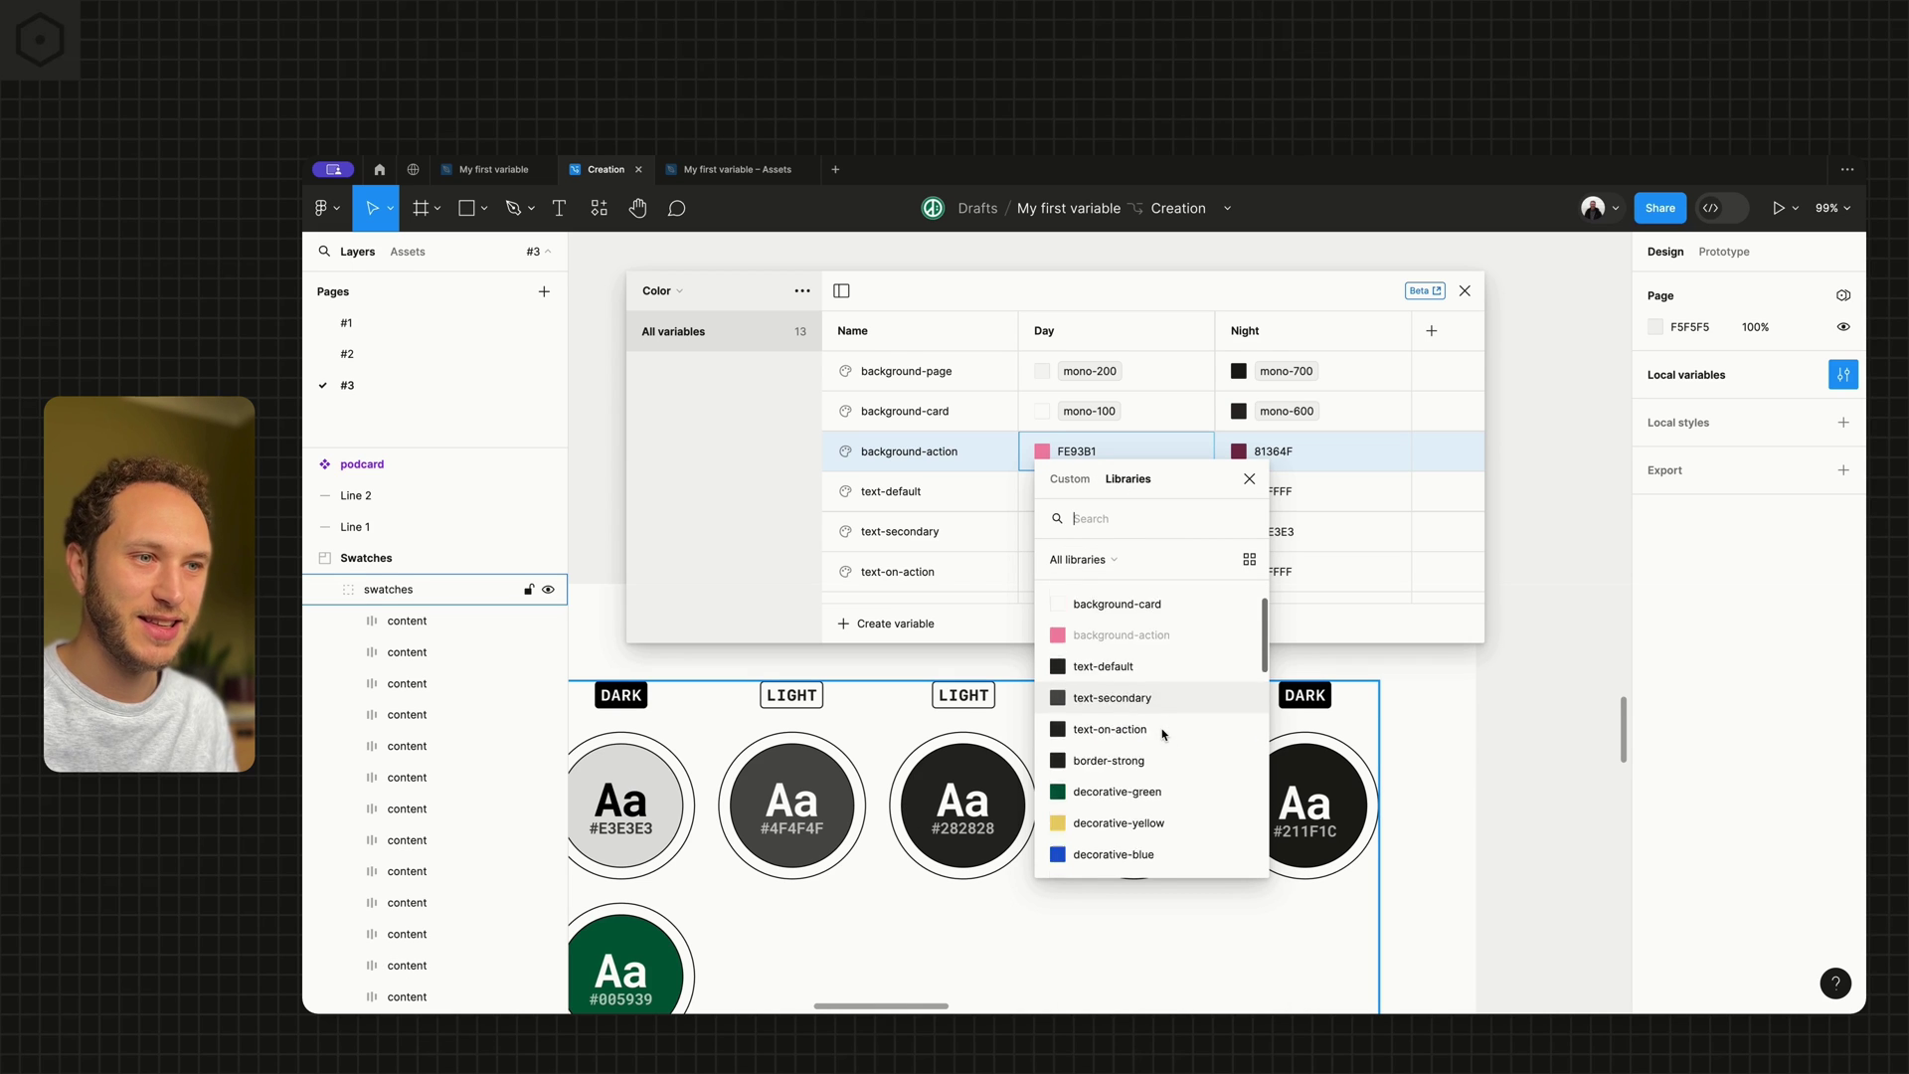
{"action": "scroll", "coordinate": [1159, 733], "scroll_direction": "down", "scroll_amount": 2}
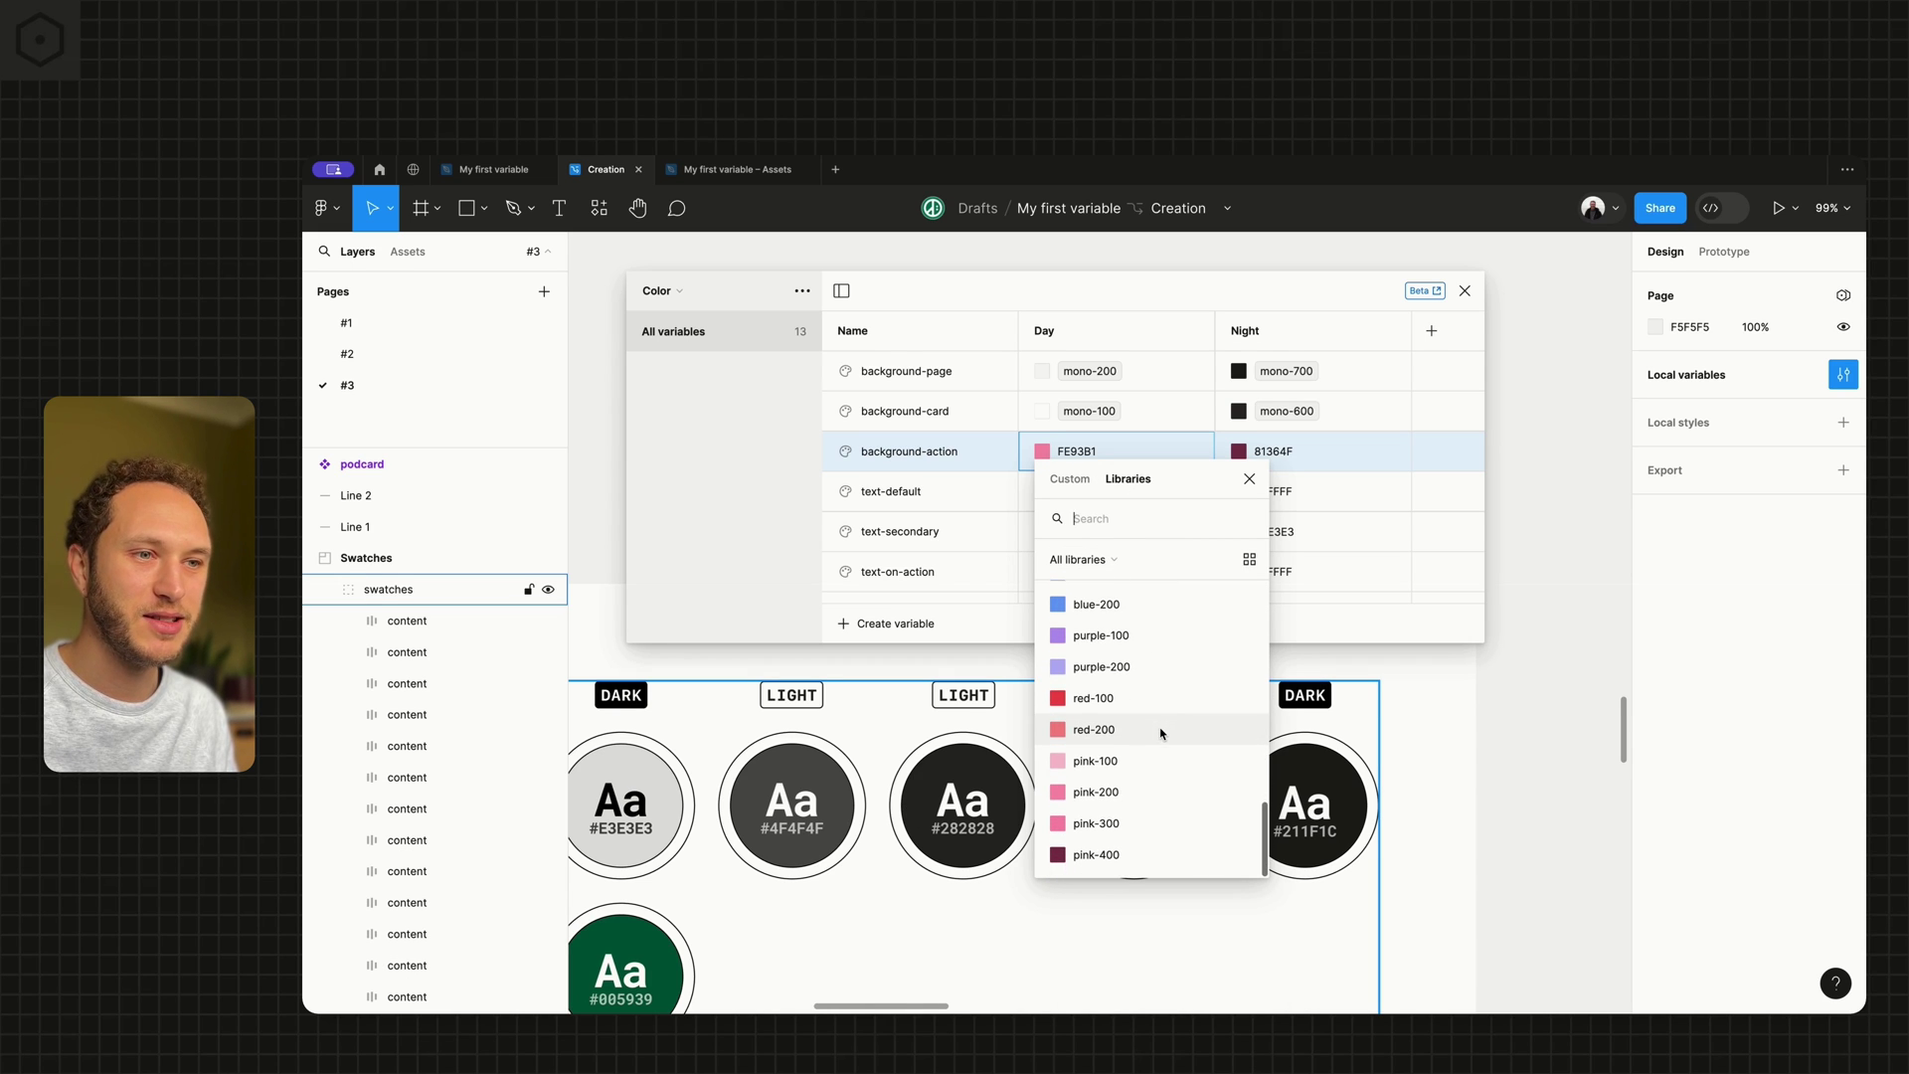
{"action": "scroll", "coordinate": [1385, 839], "scroll_direction": "down", "scroll_amount": 5}
{"action": "scroll", "coordinate": [848, 838], "scroll_direction": "down", "scroll_amount": 8}
{"action": "scroll", "coordinate": [848, 837], "scroll_direction": "left", "scroll_amount": 2}
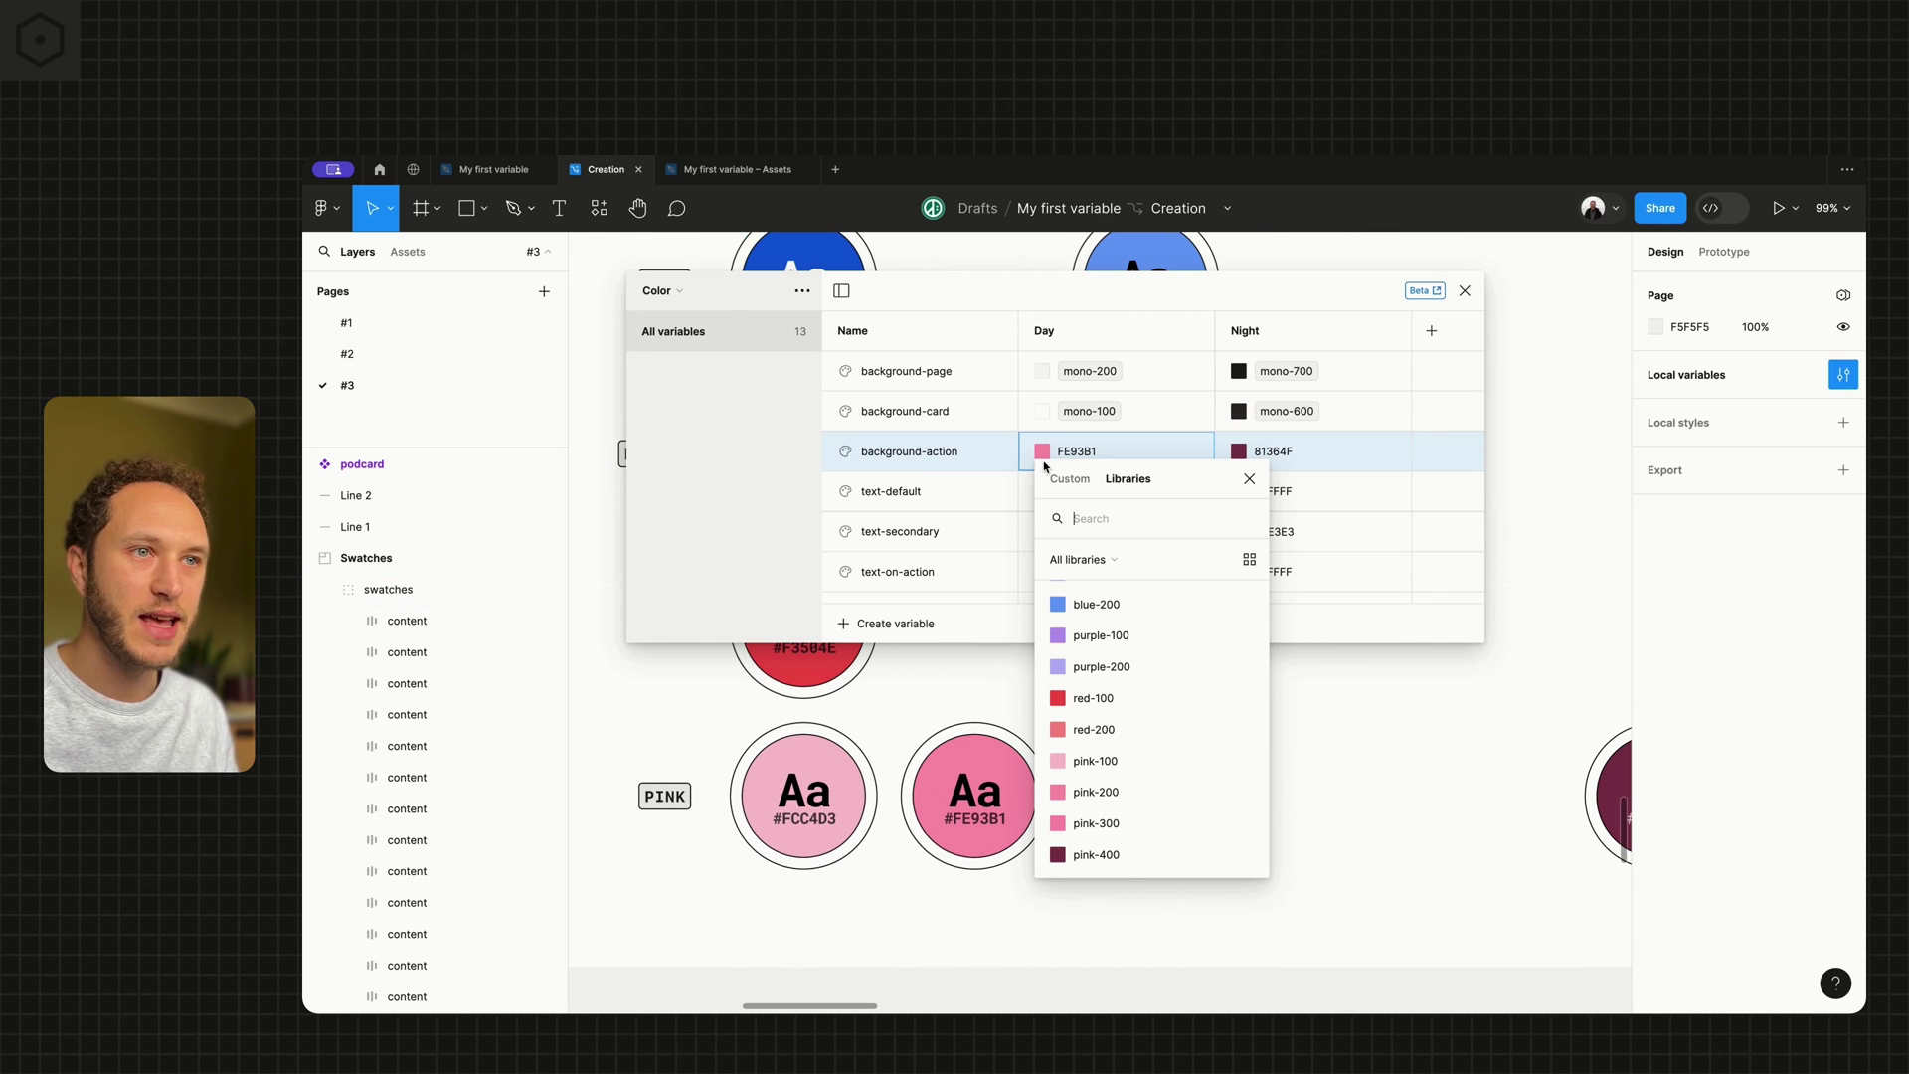
{"action": "scroll", "coordinate": [926, 792], "scroll_direction": "right", "scroll_amount": 1}
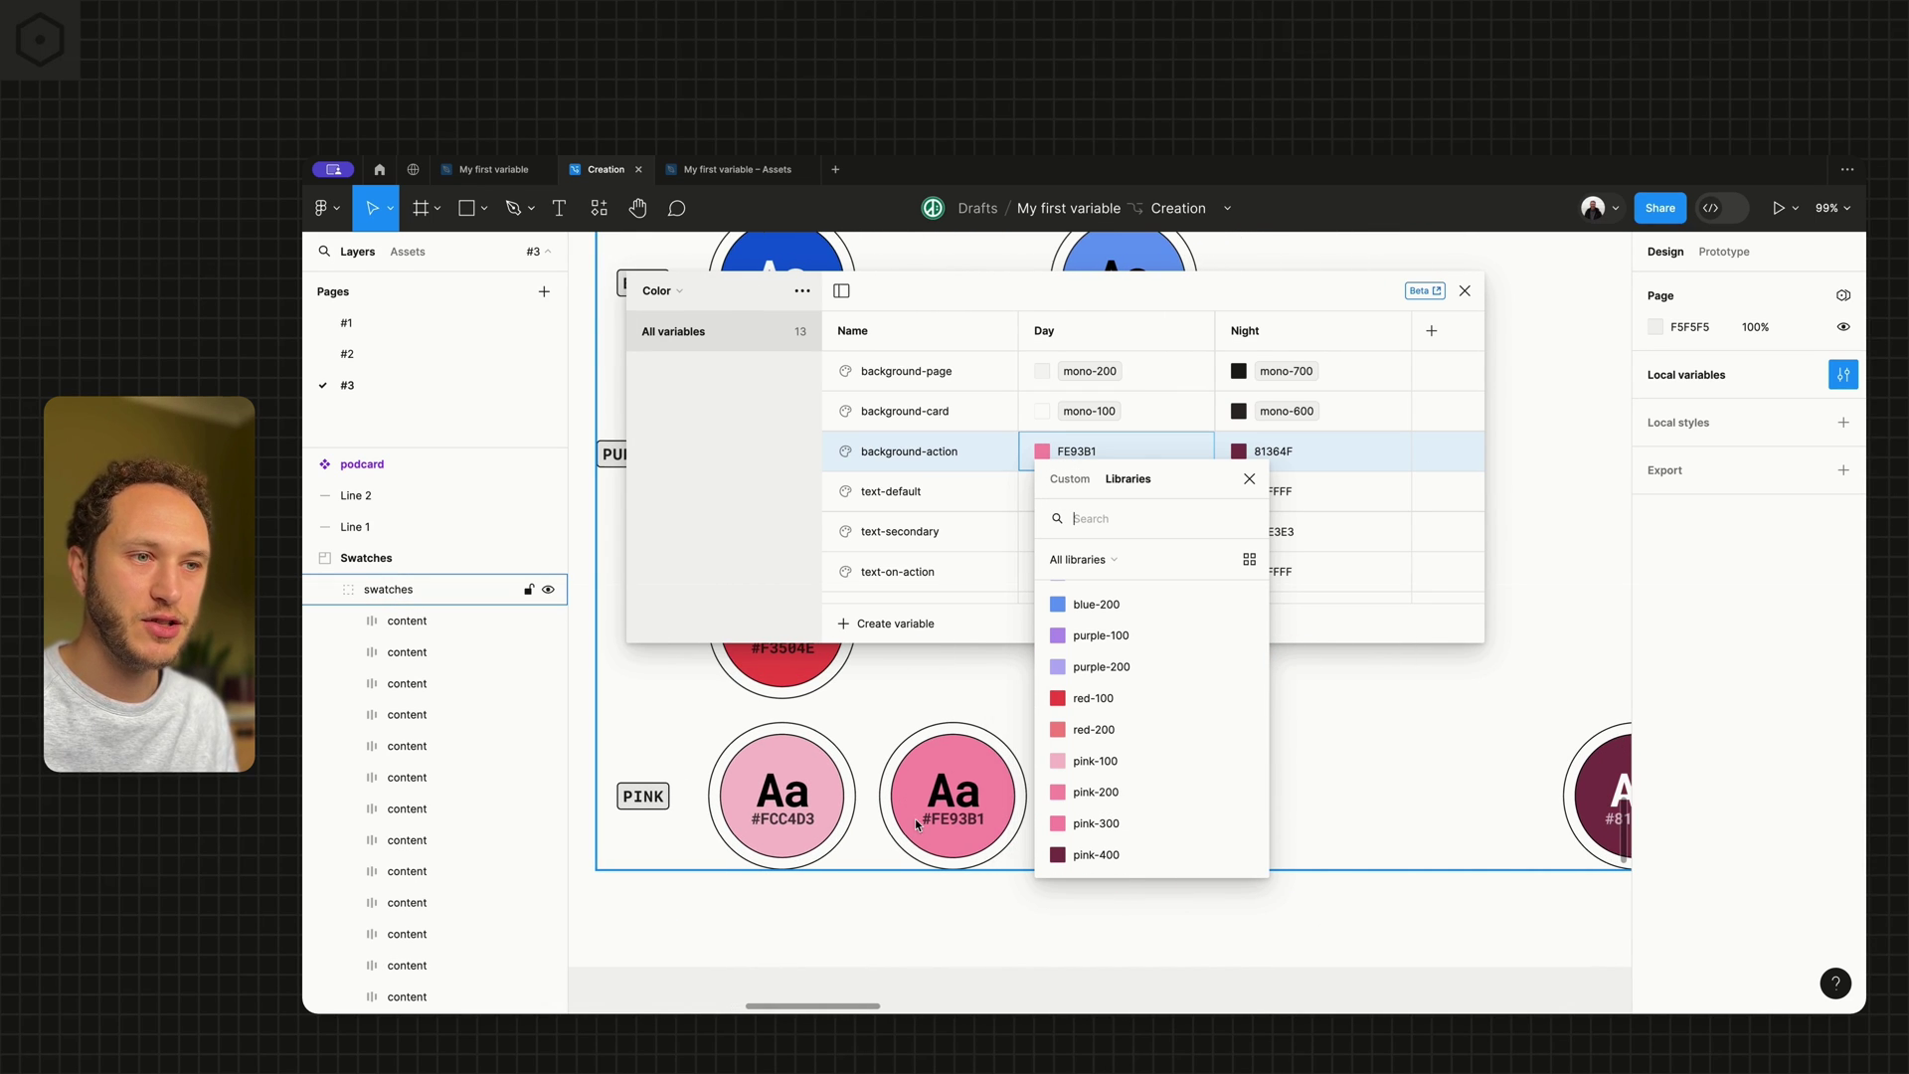
{"action": "left_click", "coordinate": [1069, 792]}
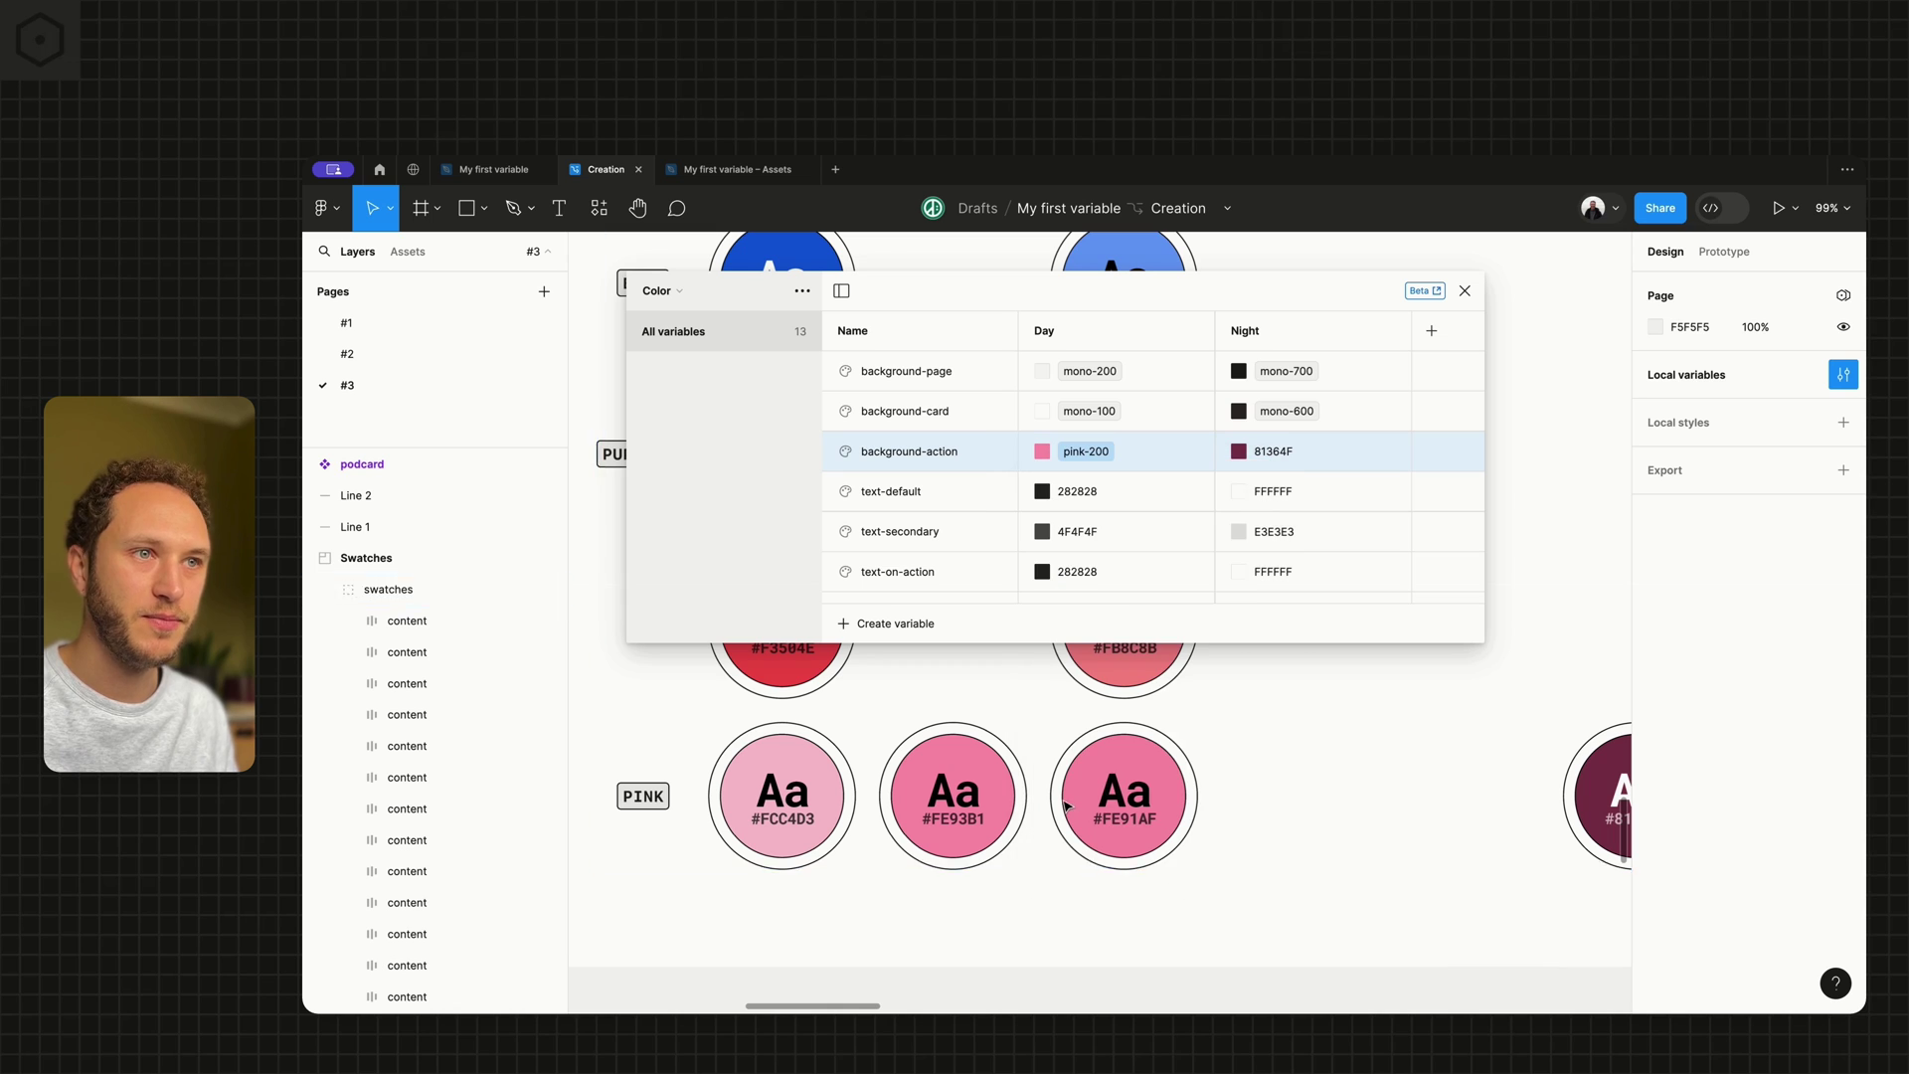
Alias background-action's Night colour to pink-400.
{"action": "left_click", "coordinate": [1239, 452]}
{"action": "left_click", "coordinate": [1324, 478]}
{"action": "scroll", "coordinate": [1318, 679], "scroll_direction": "down", "scroll_amount": 10}
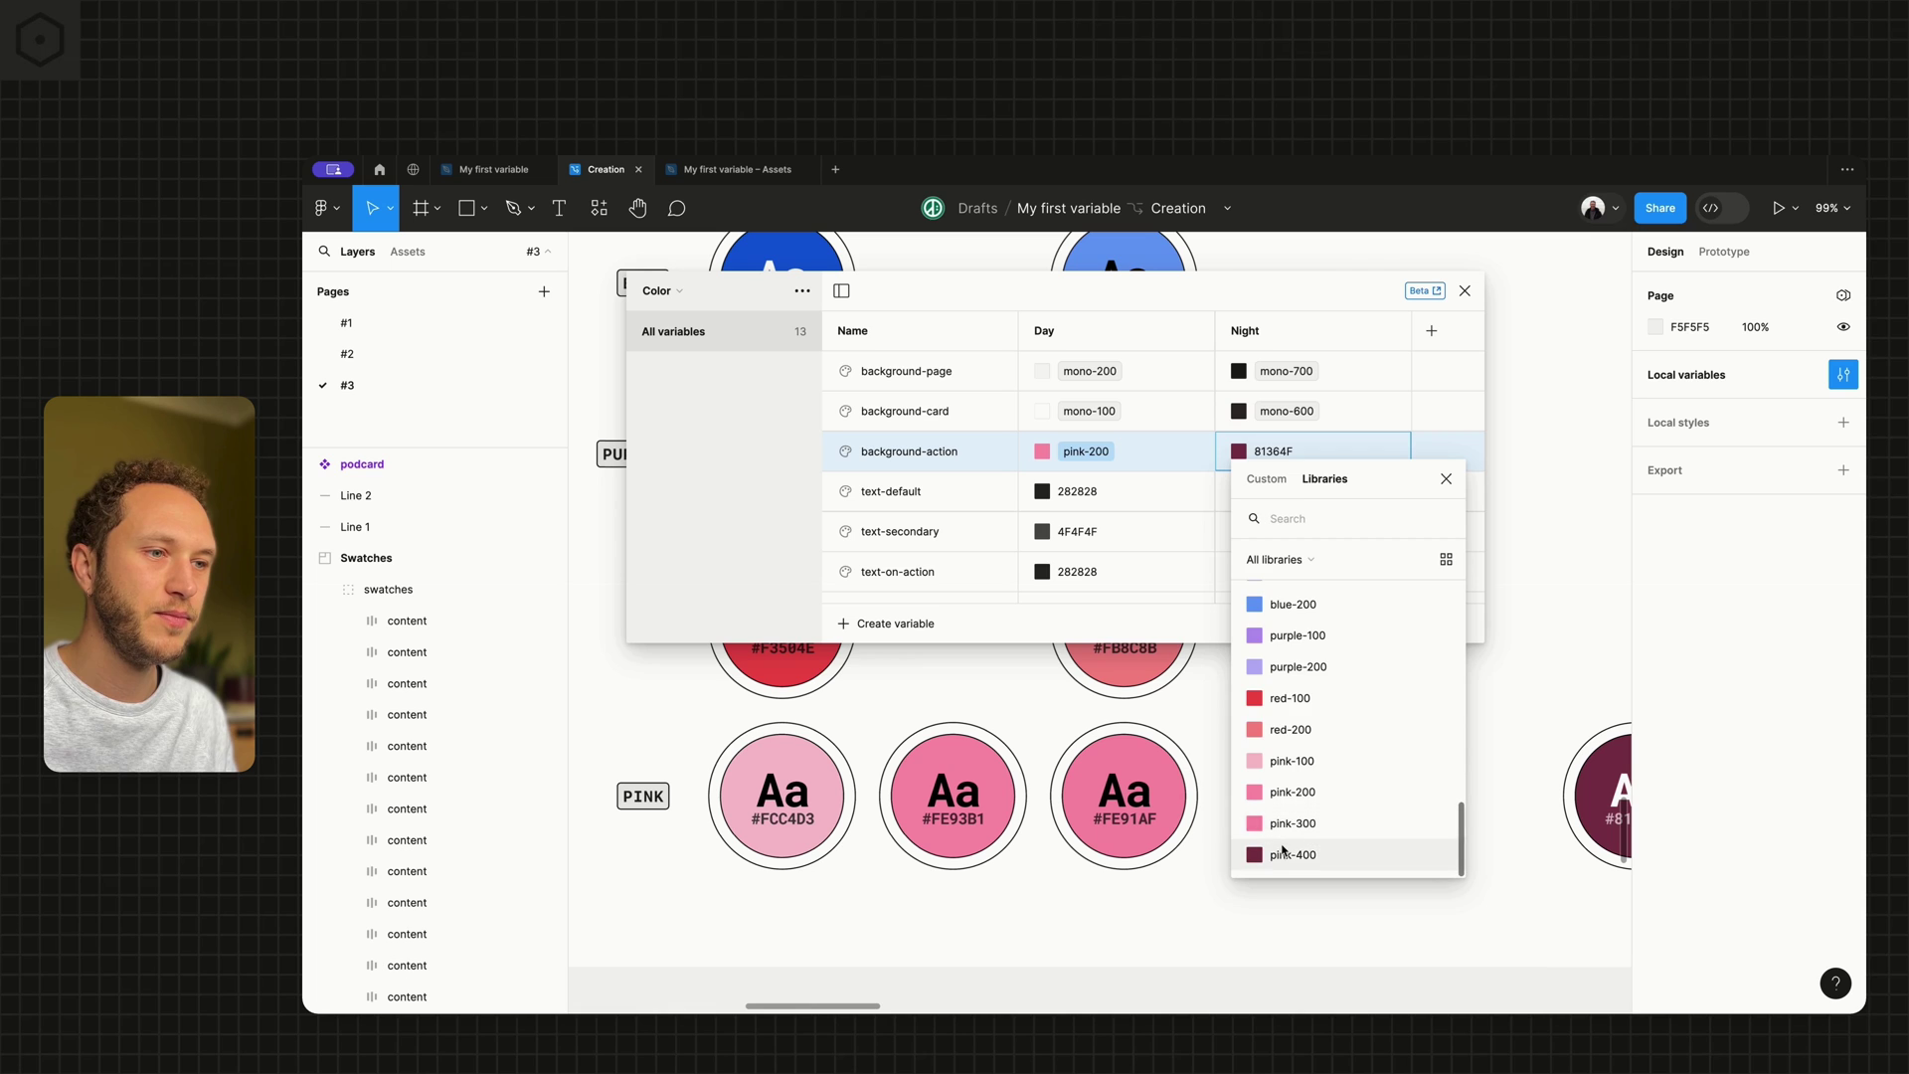
{"action": "left_click", "coordinate": [1293, 854]}
{"action": "scroll", "coordinate": [1047, 453], "scroll_direction": "down", "scroll_amount": 5}
{"action": "scroll", "coordinate": [1047, 453], "scroll_direction": "up", "scroll_amount": 5}
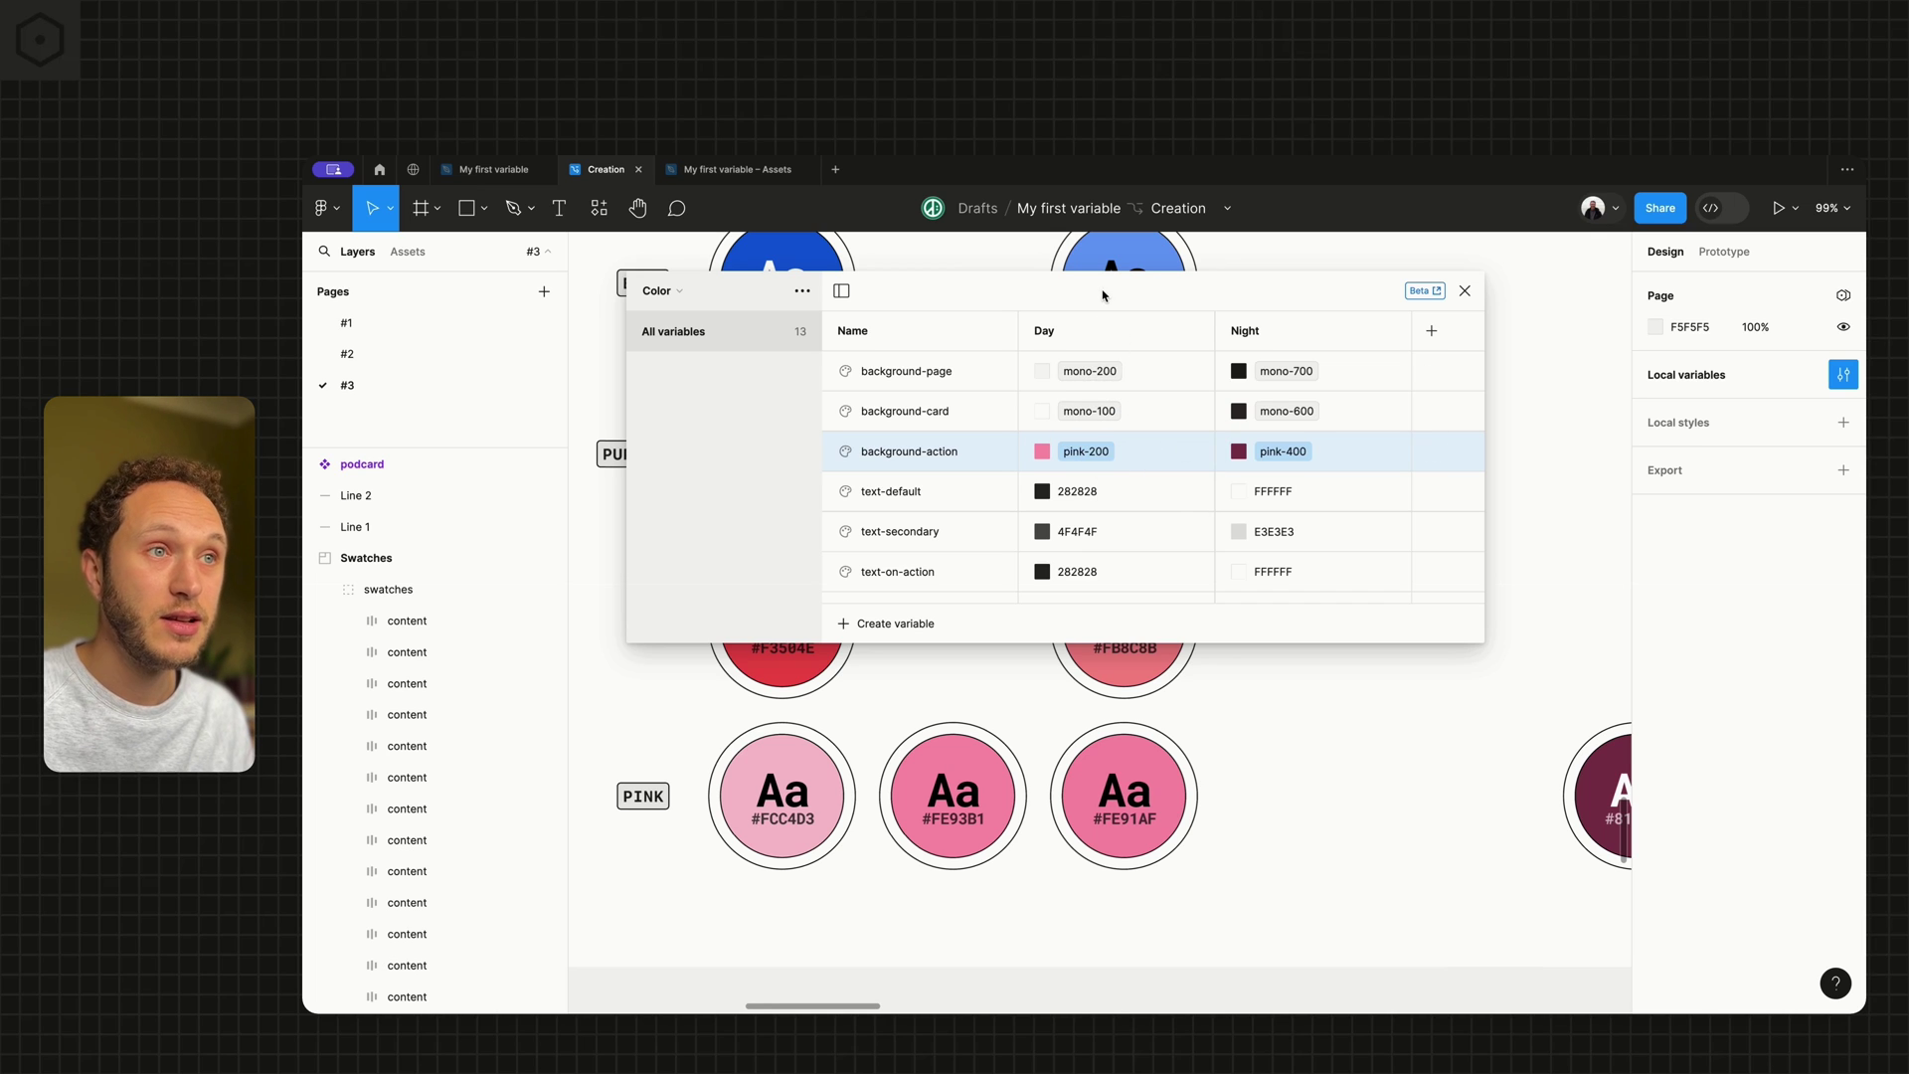
Switch back and forth between the Primitive and Color collections, ending on Primitive.
{"action": "left_click", "coordinate": [648, 290]}
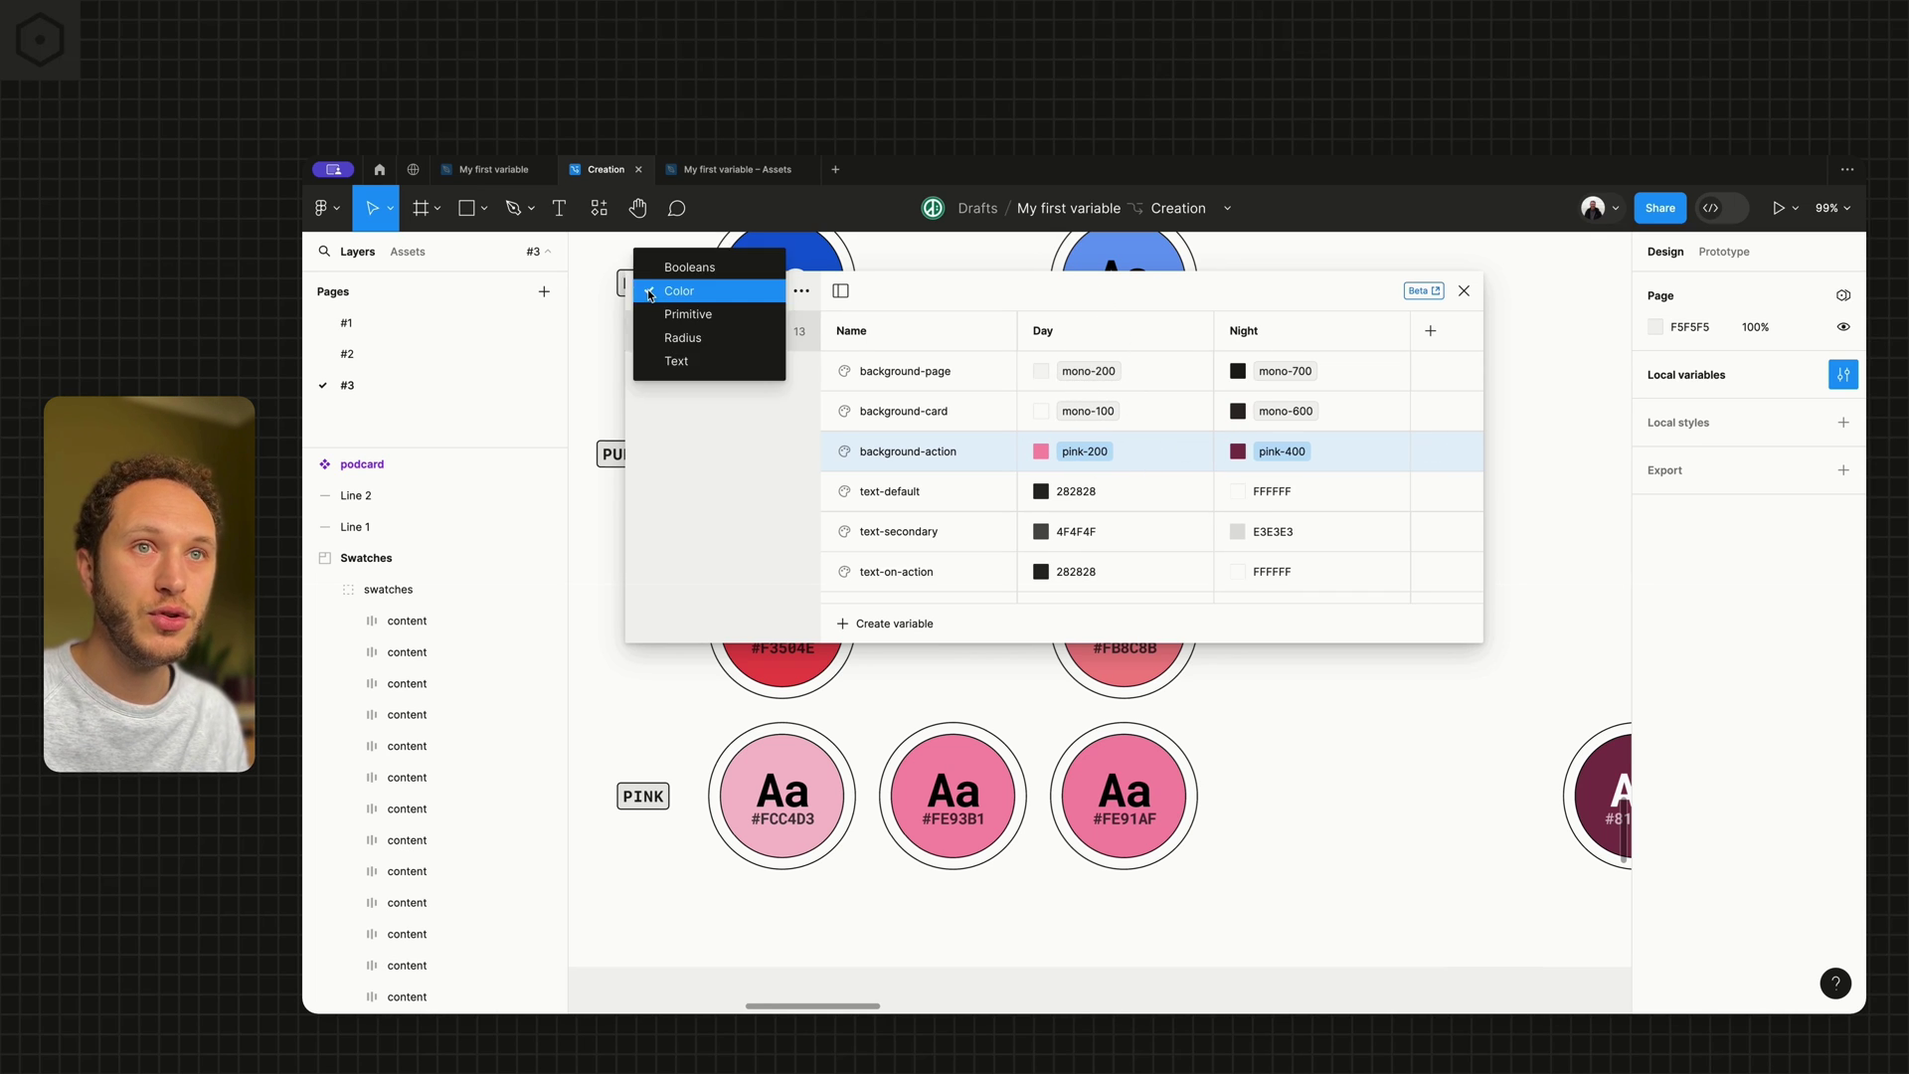
{"action": "left_click", "coordinate": [652, 289]}
{"action": "left_click", "coordinate": [651, 290]}
{"action": "left_click", "coordinate": [676, 311]}
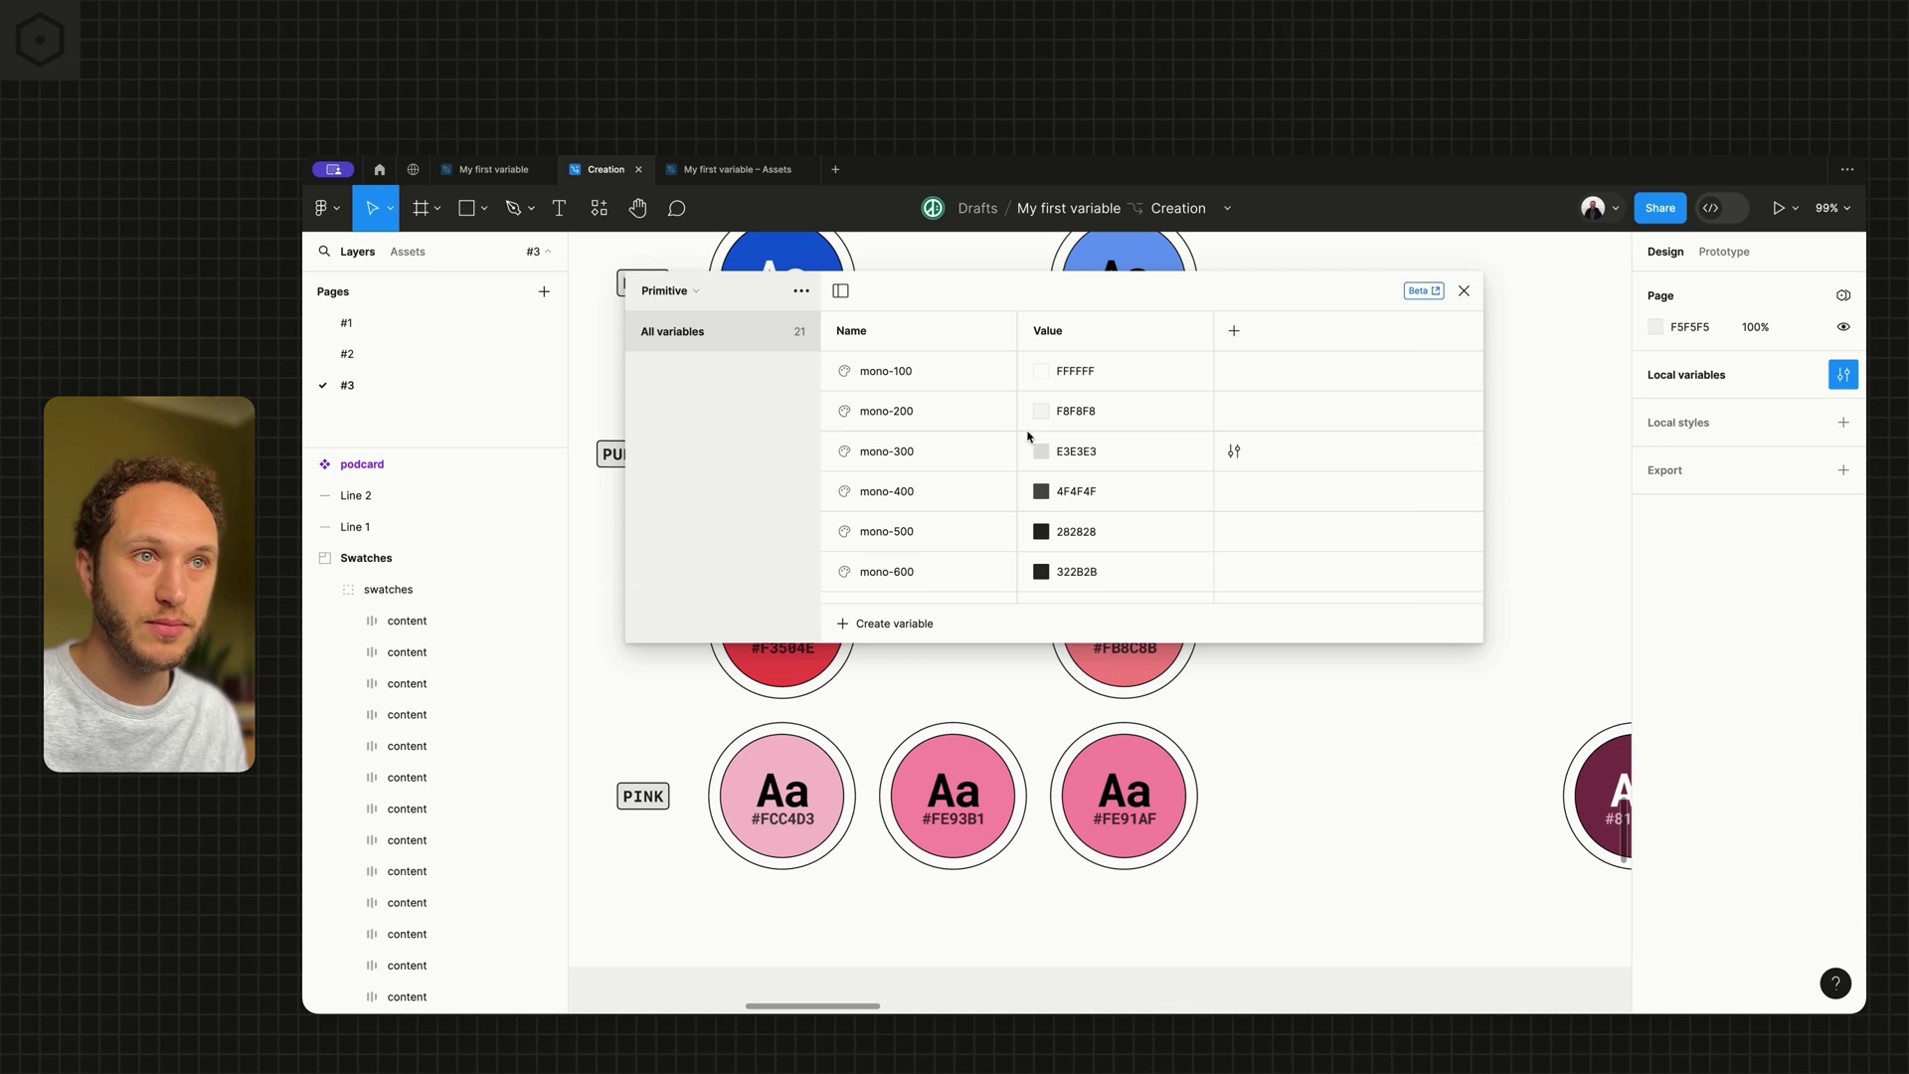
{"action": "left_click", "coordinate": [678, 290]}
{"action": "left_click", "coordinate": [677, 286]}
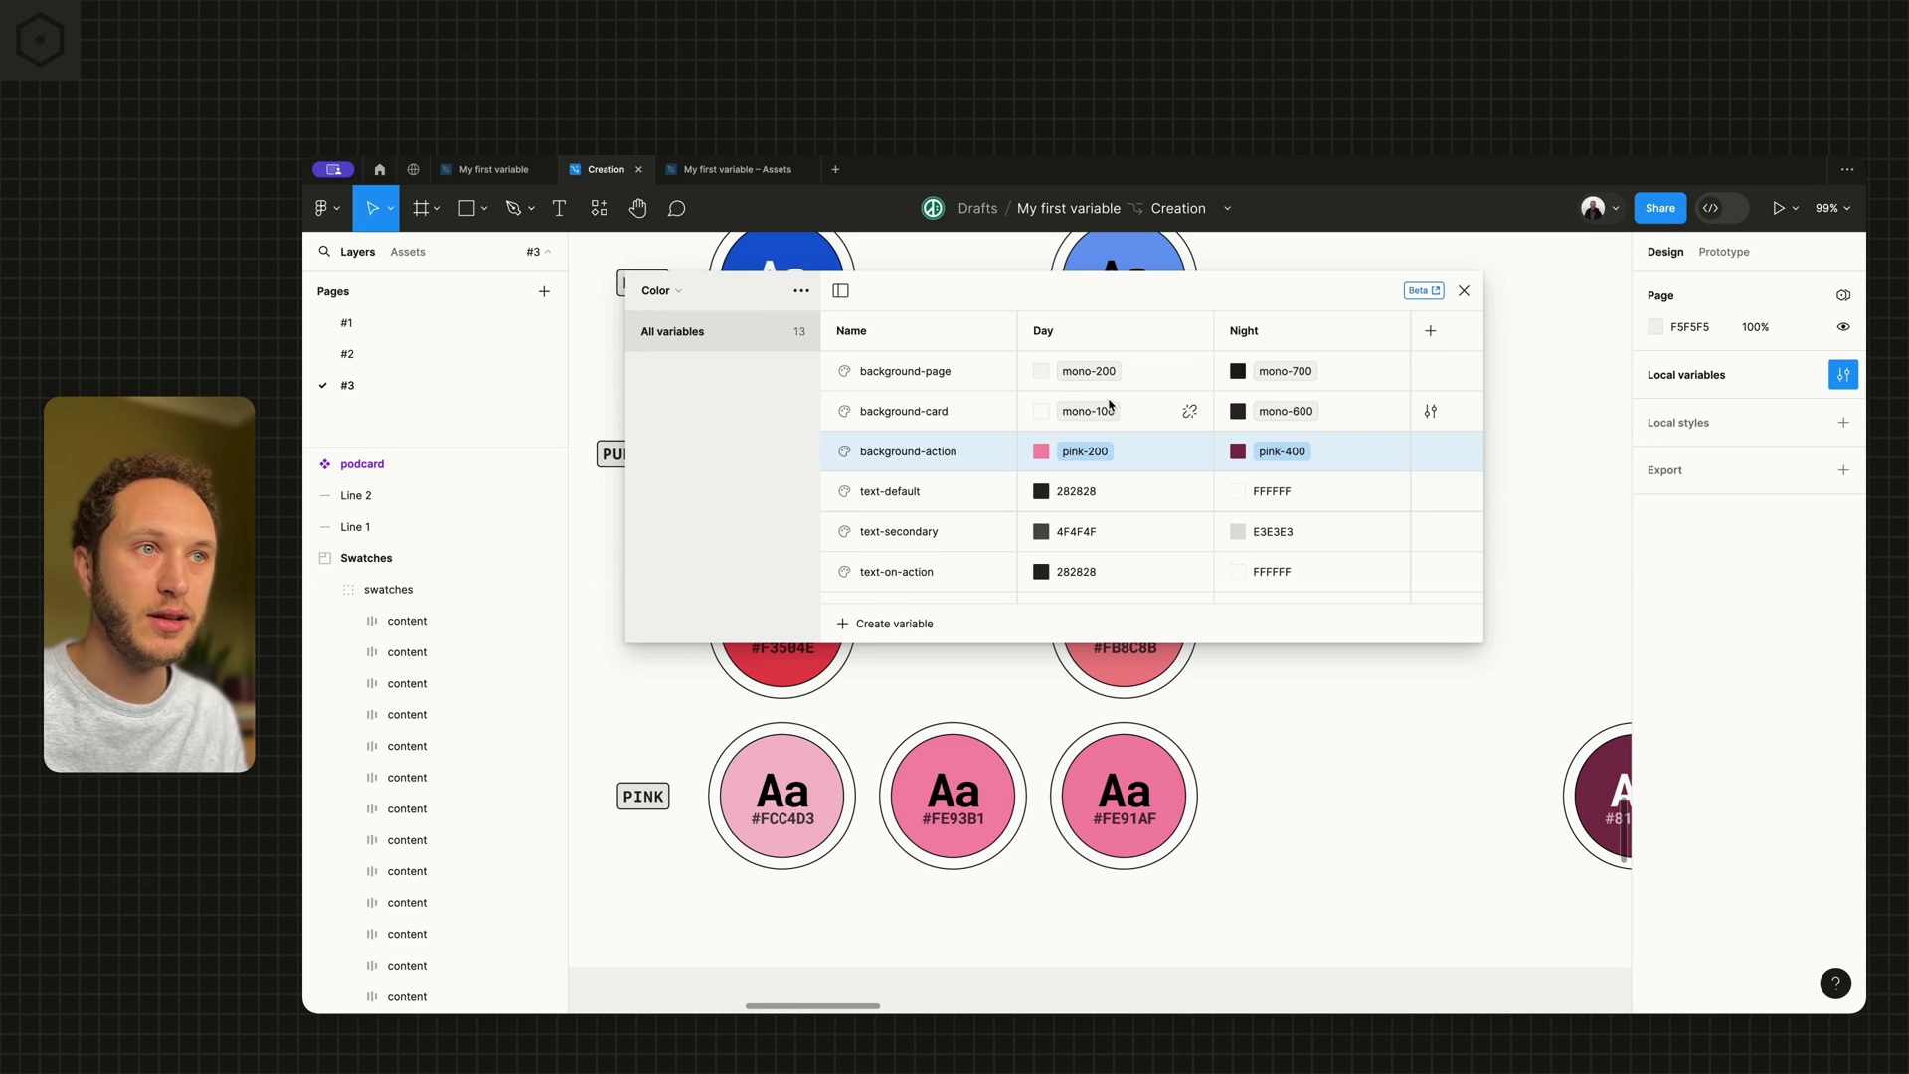
{"action": "left_click", "coordinate": [679, 291]}
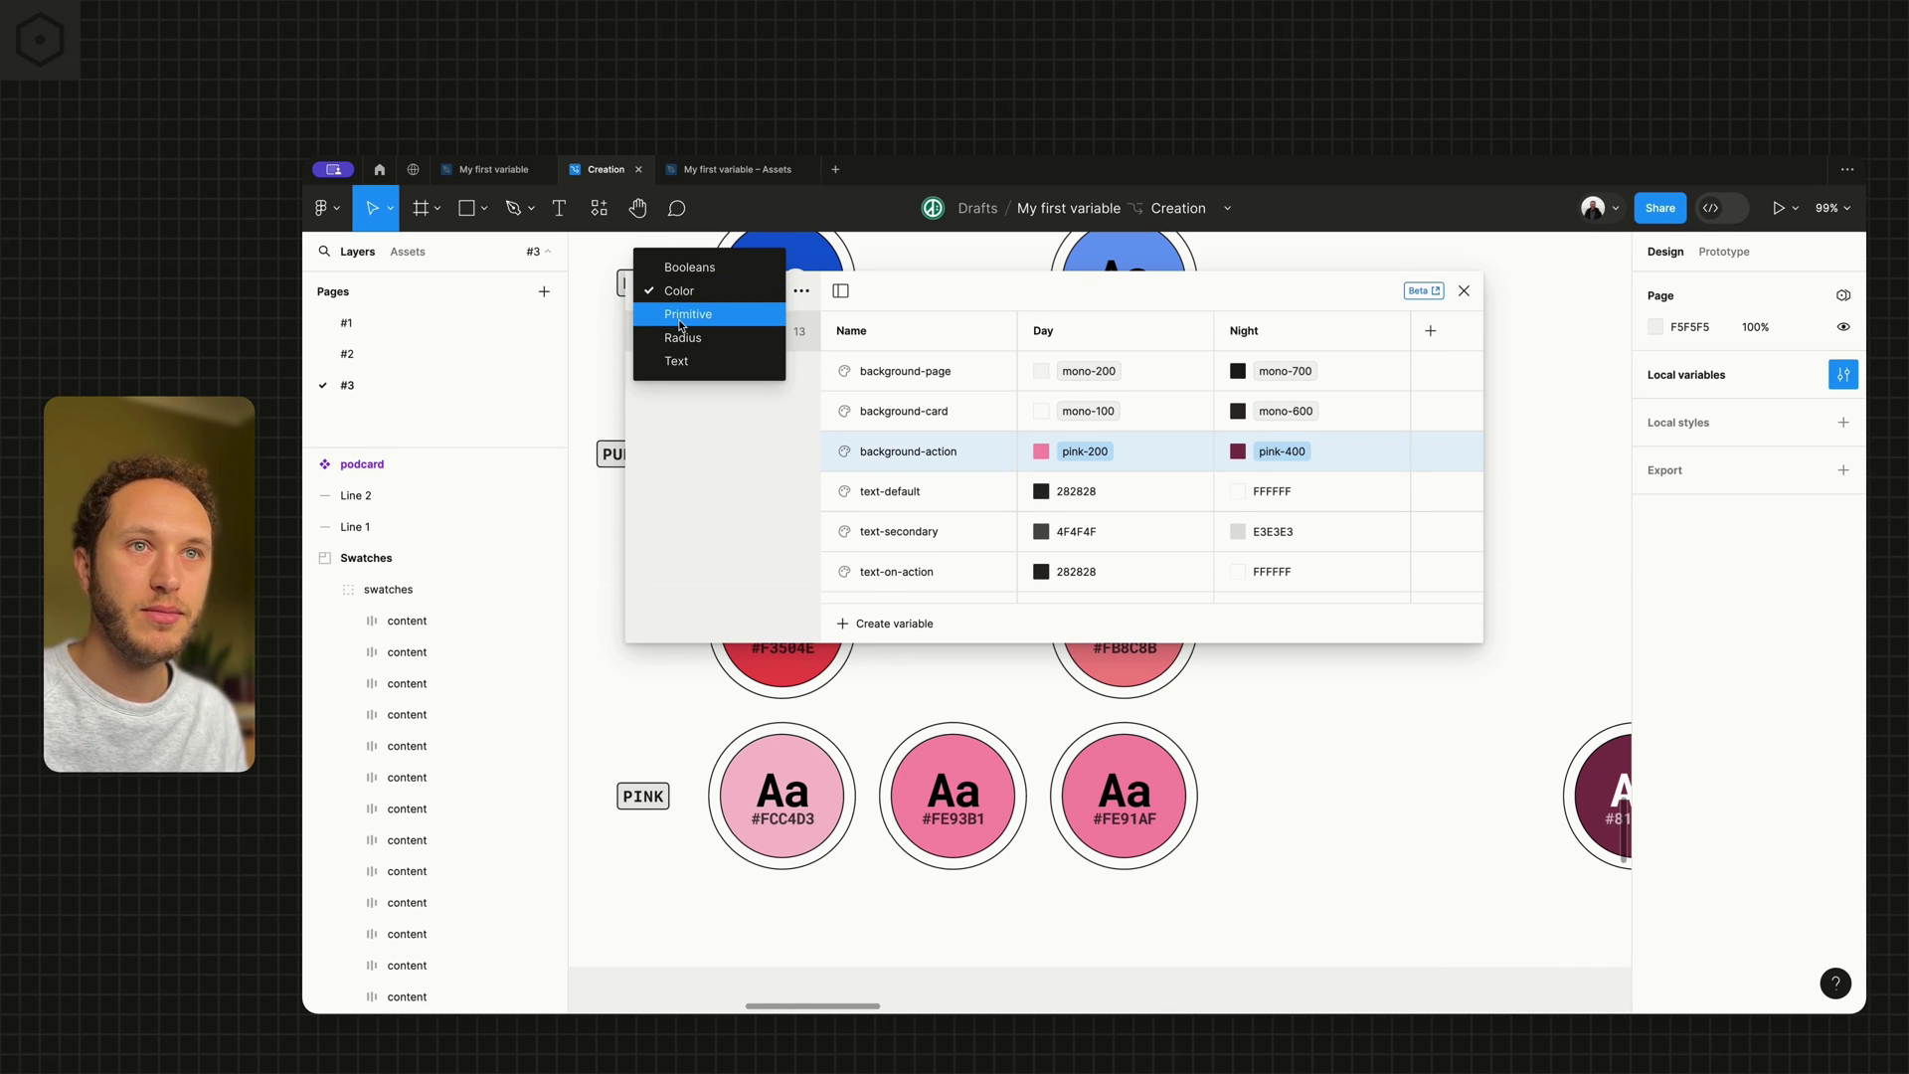
{"action": "left_click", "coordinate": [680, 314]}
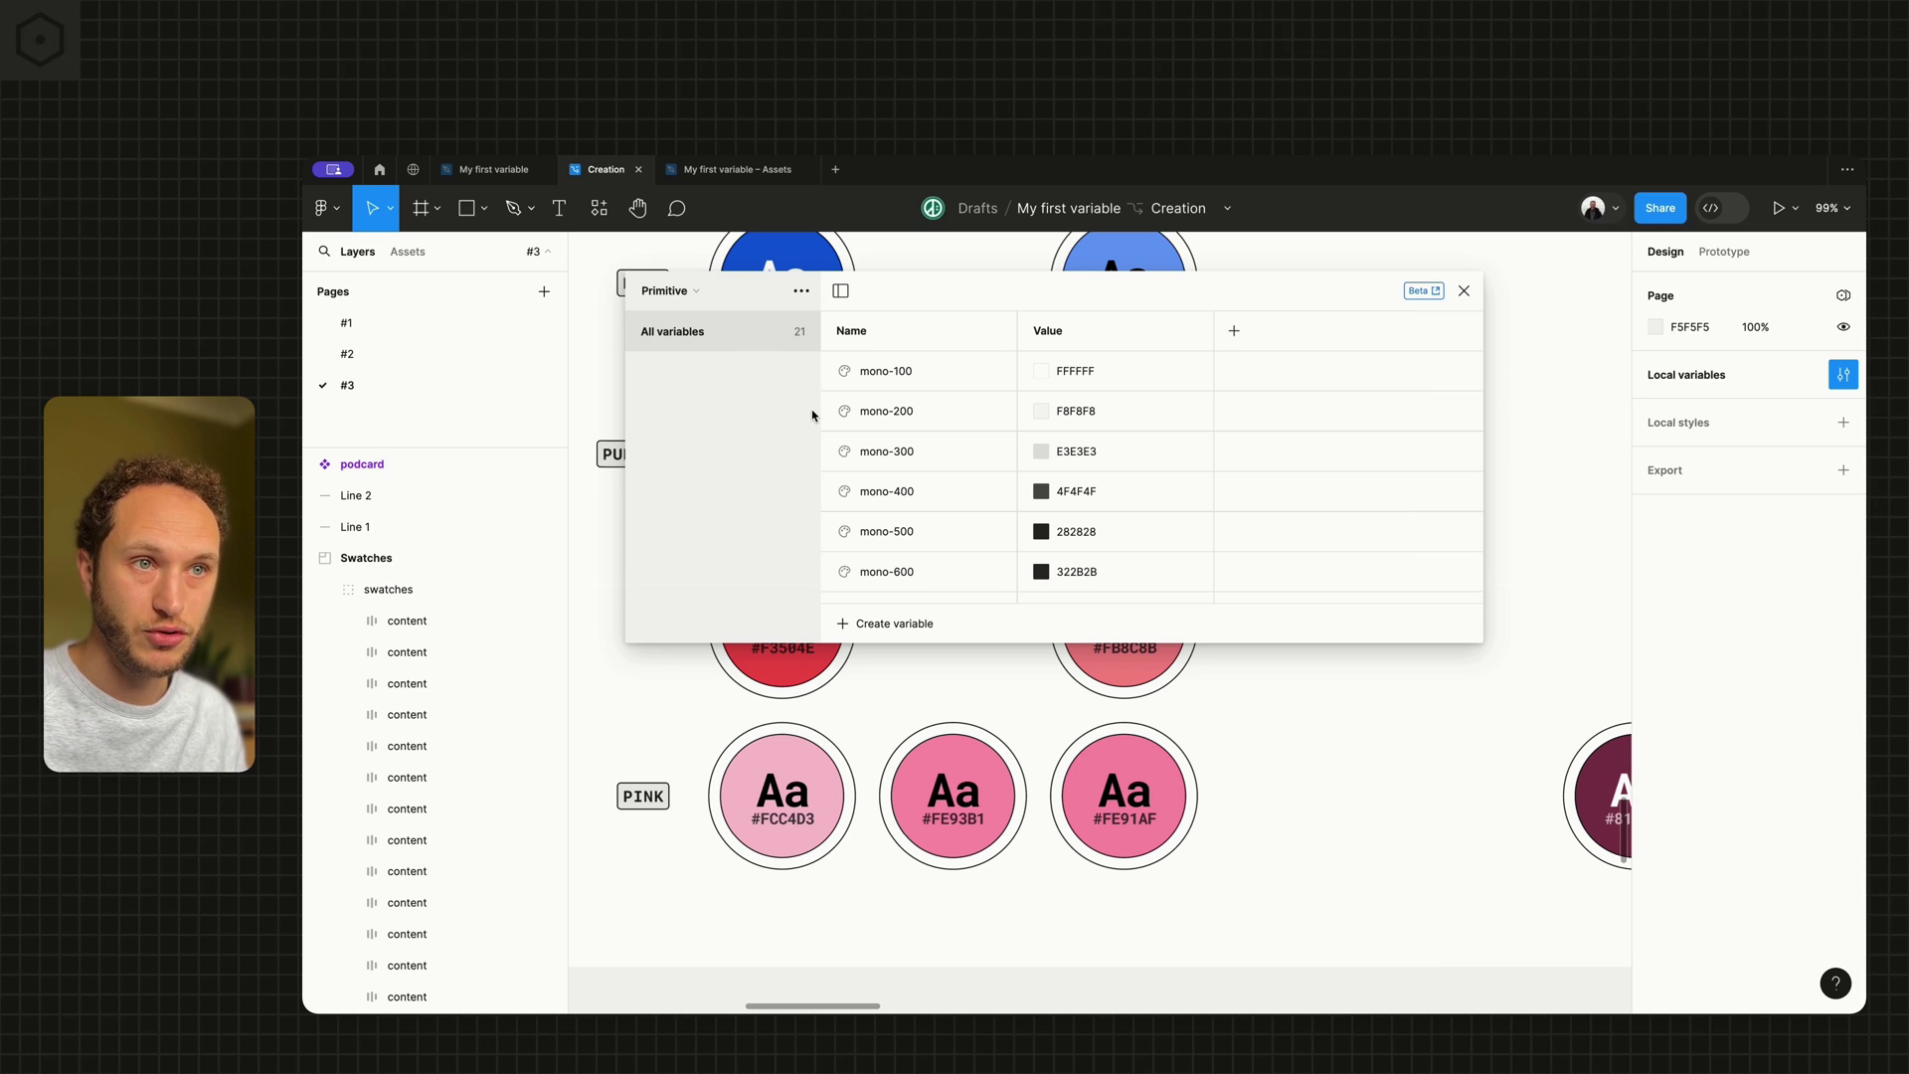
{"action": "left_click", "coordinate": [696, 291]}
{"action": "left_click", "coordinate": [686, 281]}
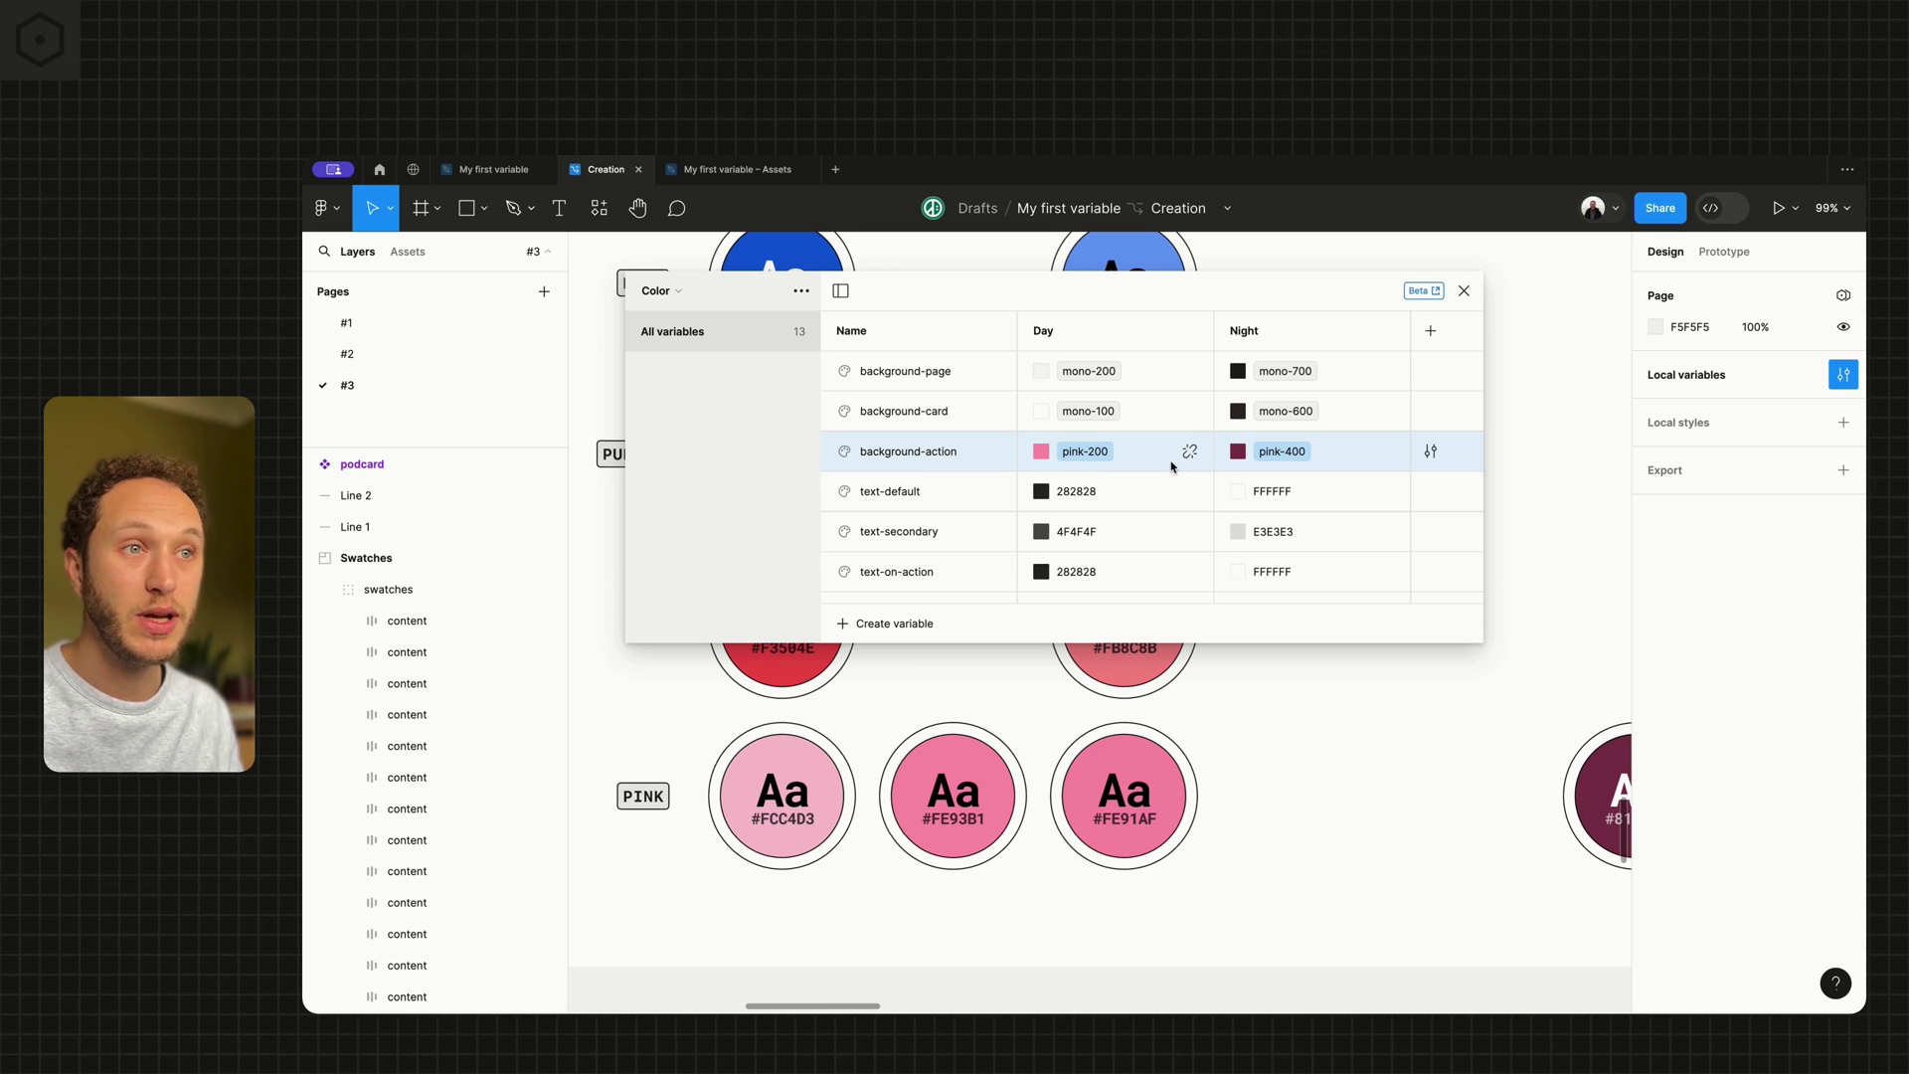
{"action": "left_click", "coordinate": [659, 290]}
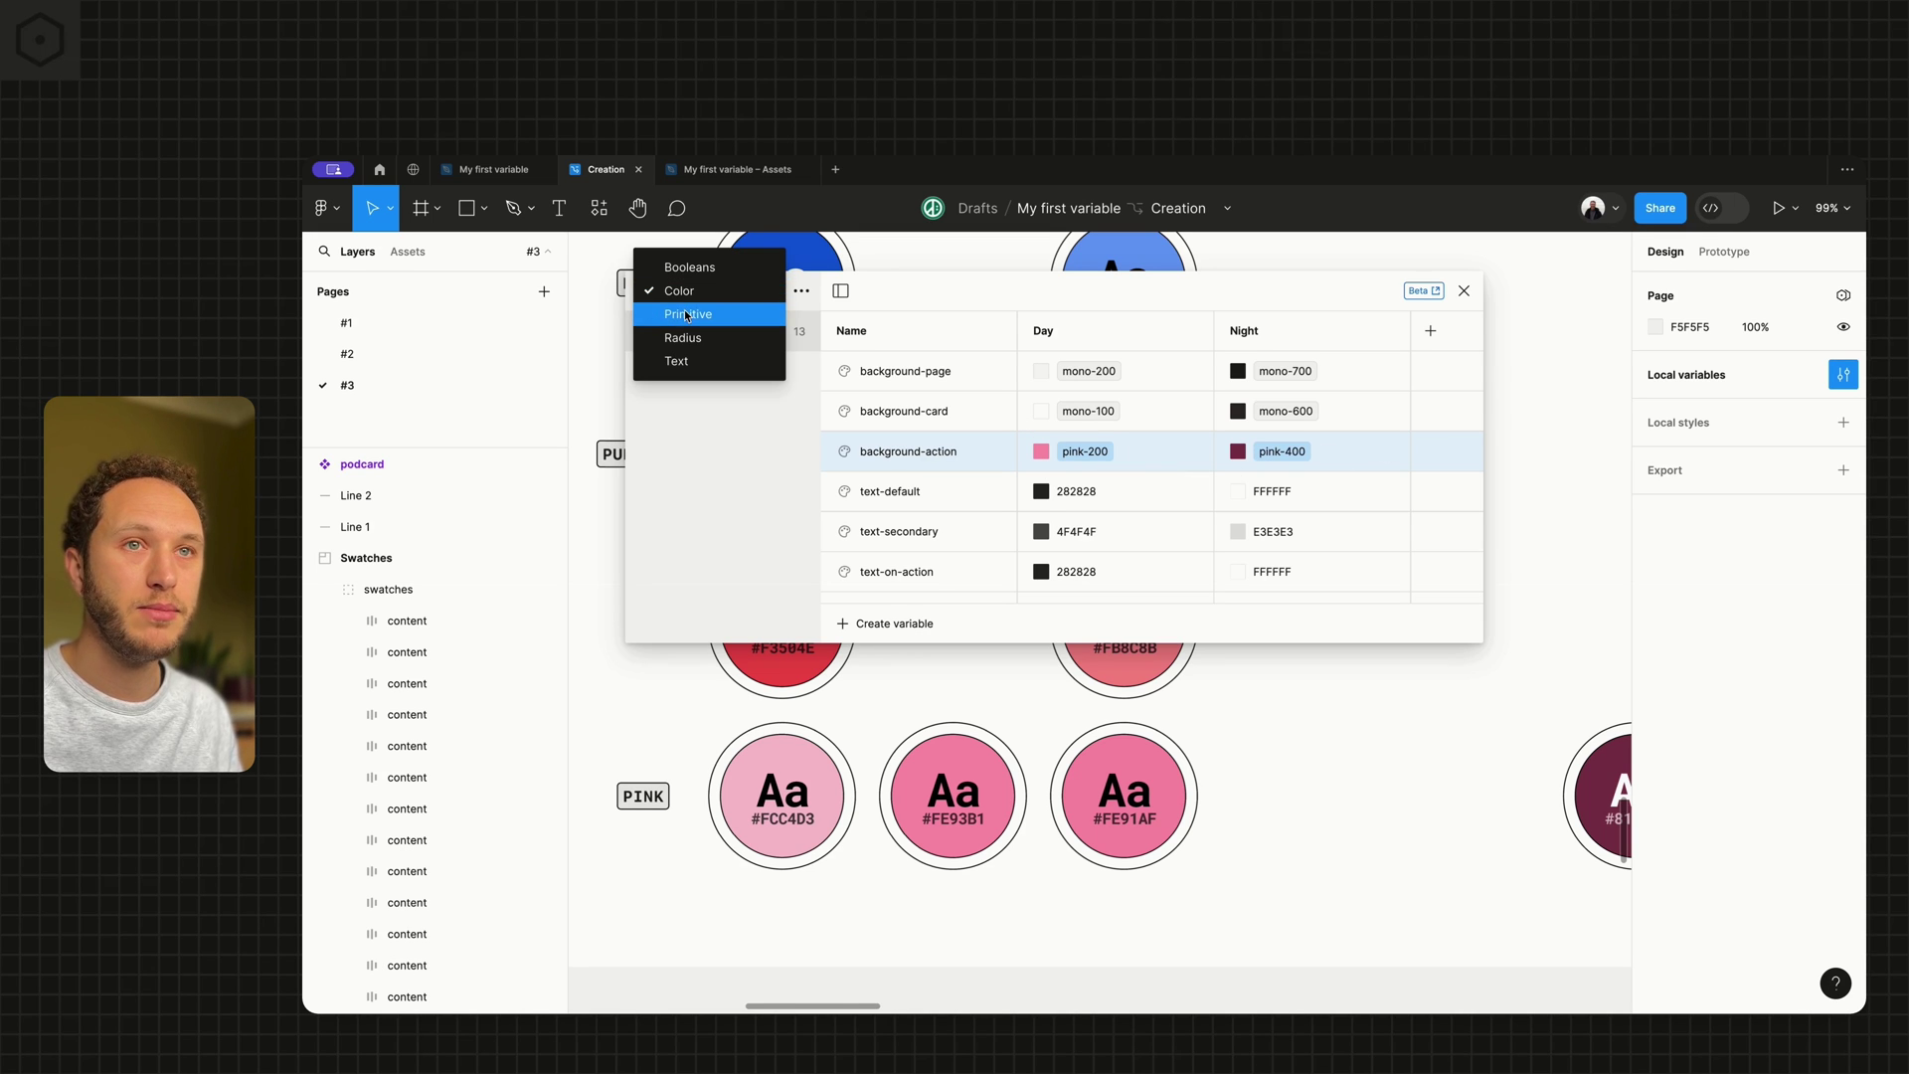
{"action": "left_click", "coordinate": [686, 315]}
Rename the pink-200 variable to pink-150 and return to the Color collection.
{"action": "scroll", "coordinate": [1051, 521], "scroll_direction": "down", "scroll_amount": 5}
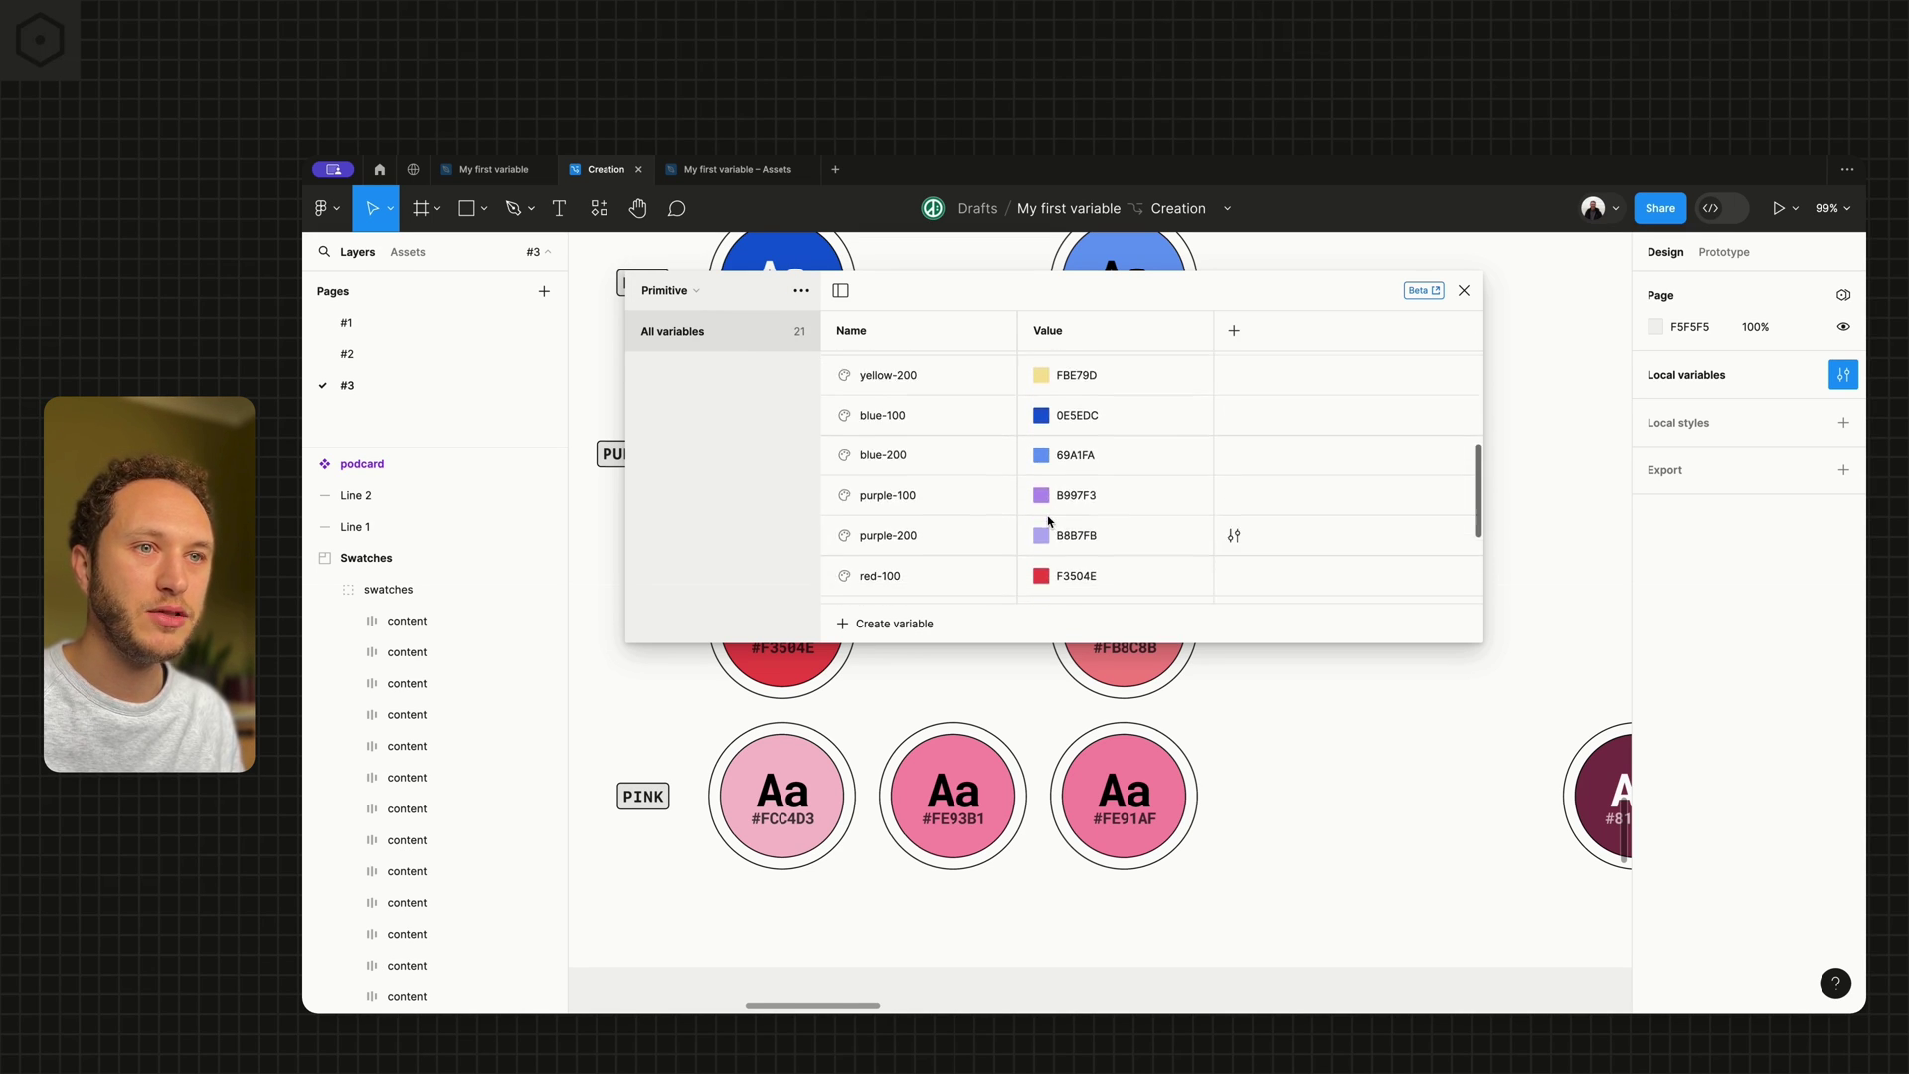
{"action": "scroll", "coordinate": [1049, 521], "scroll_direction": "down", "scroll_amount": 5}
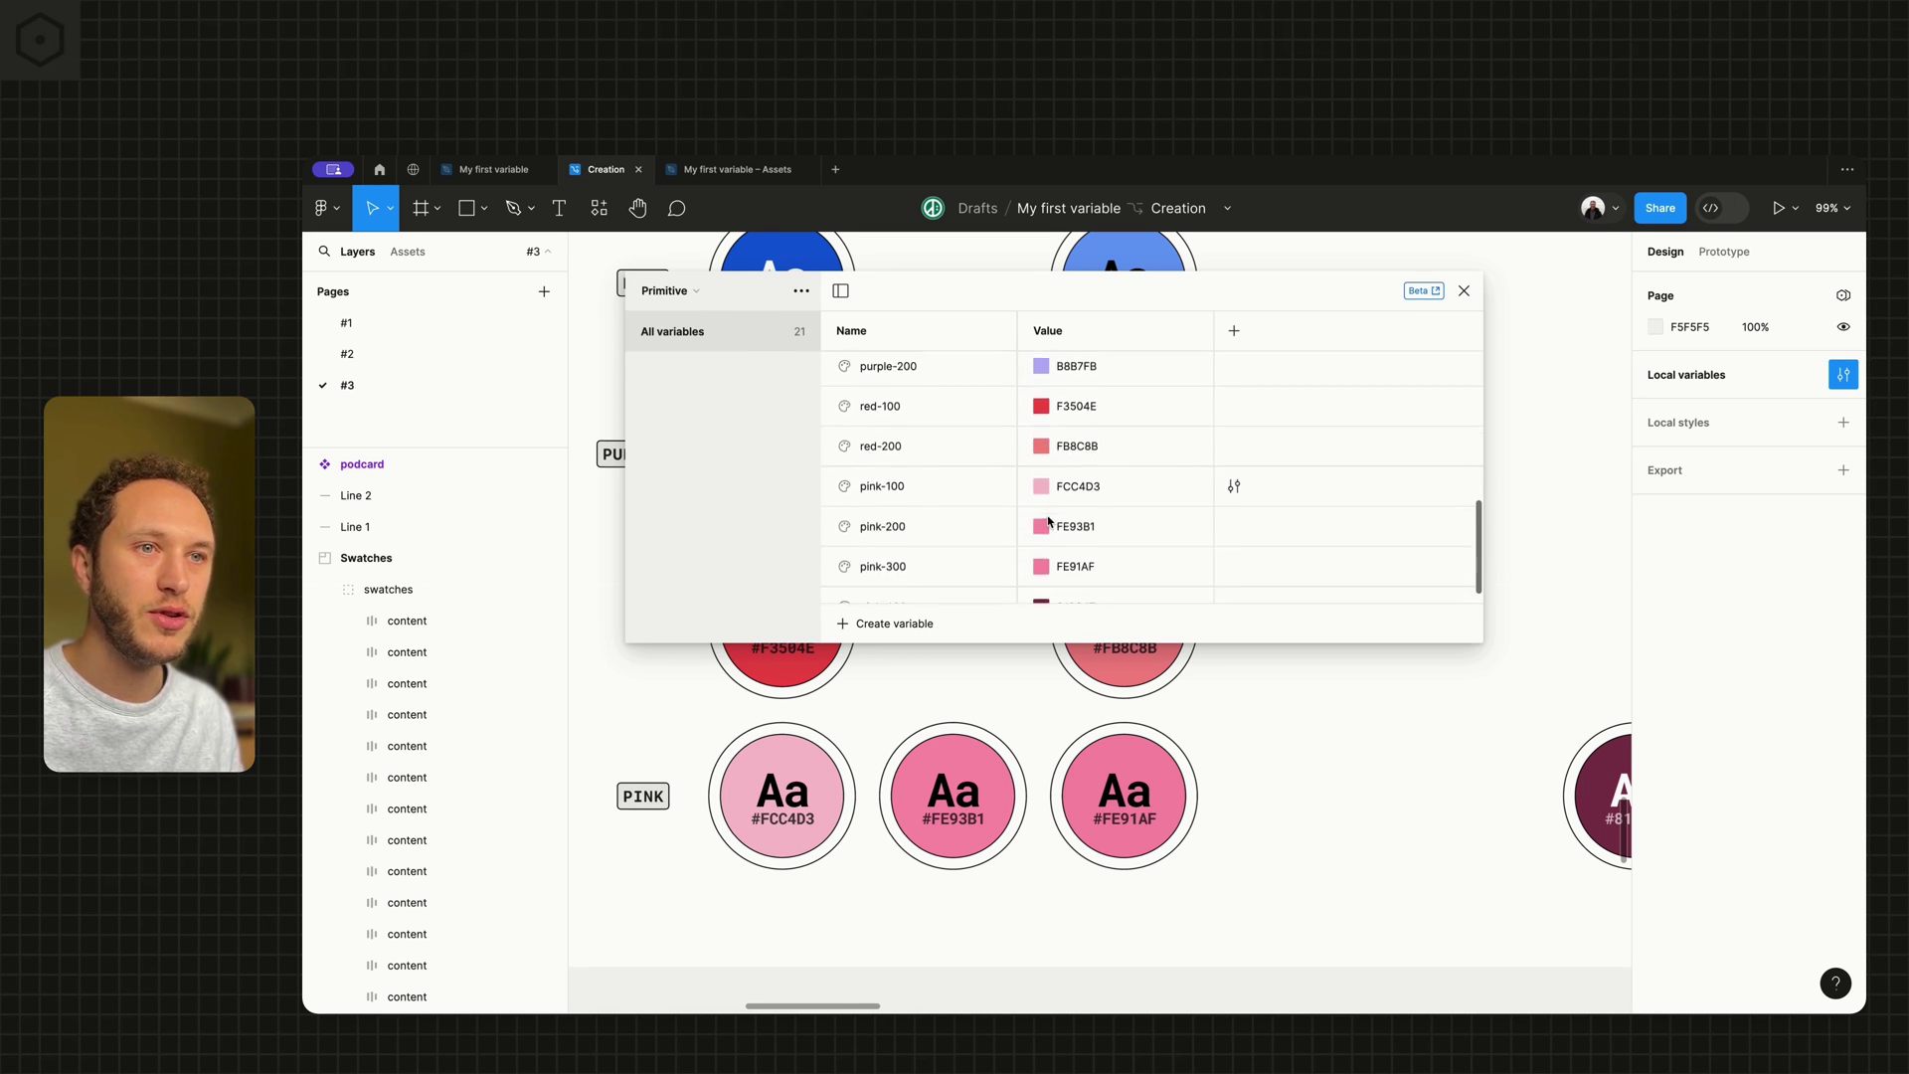
{"action": "left_click", "coordinate": [888, 508]}
{"action": "double_click", "coordinate": [913, 507]}
{"action": "left_click", "coordinate": [886, 505]}
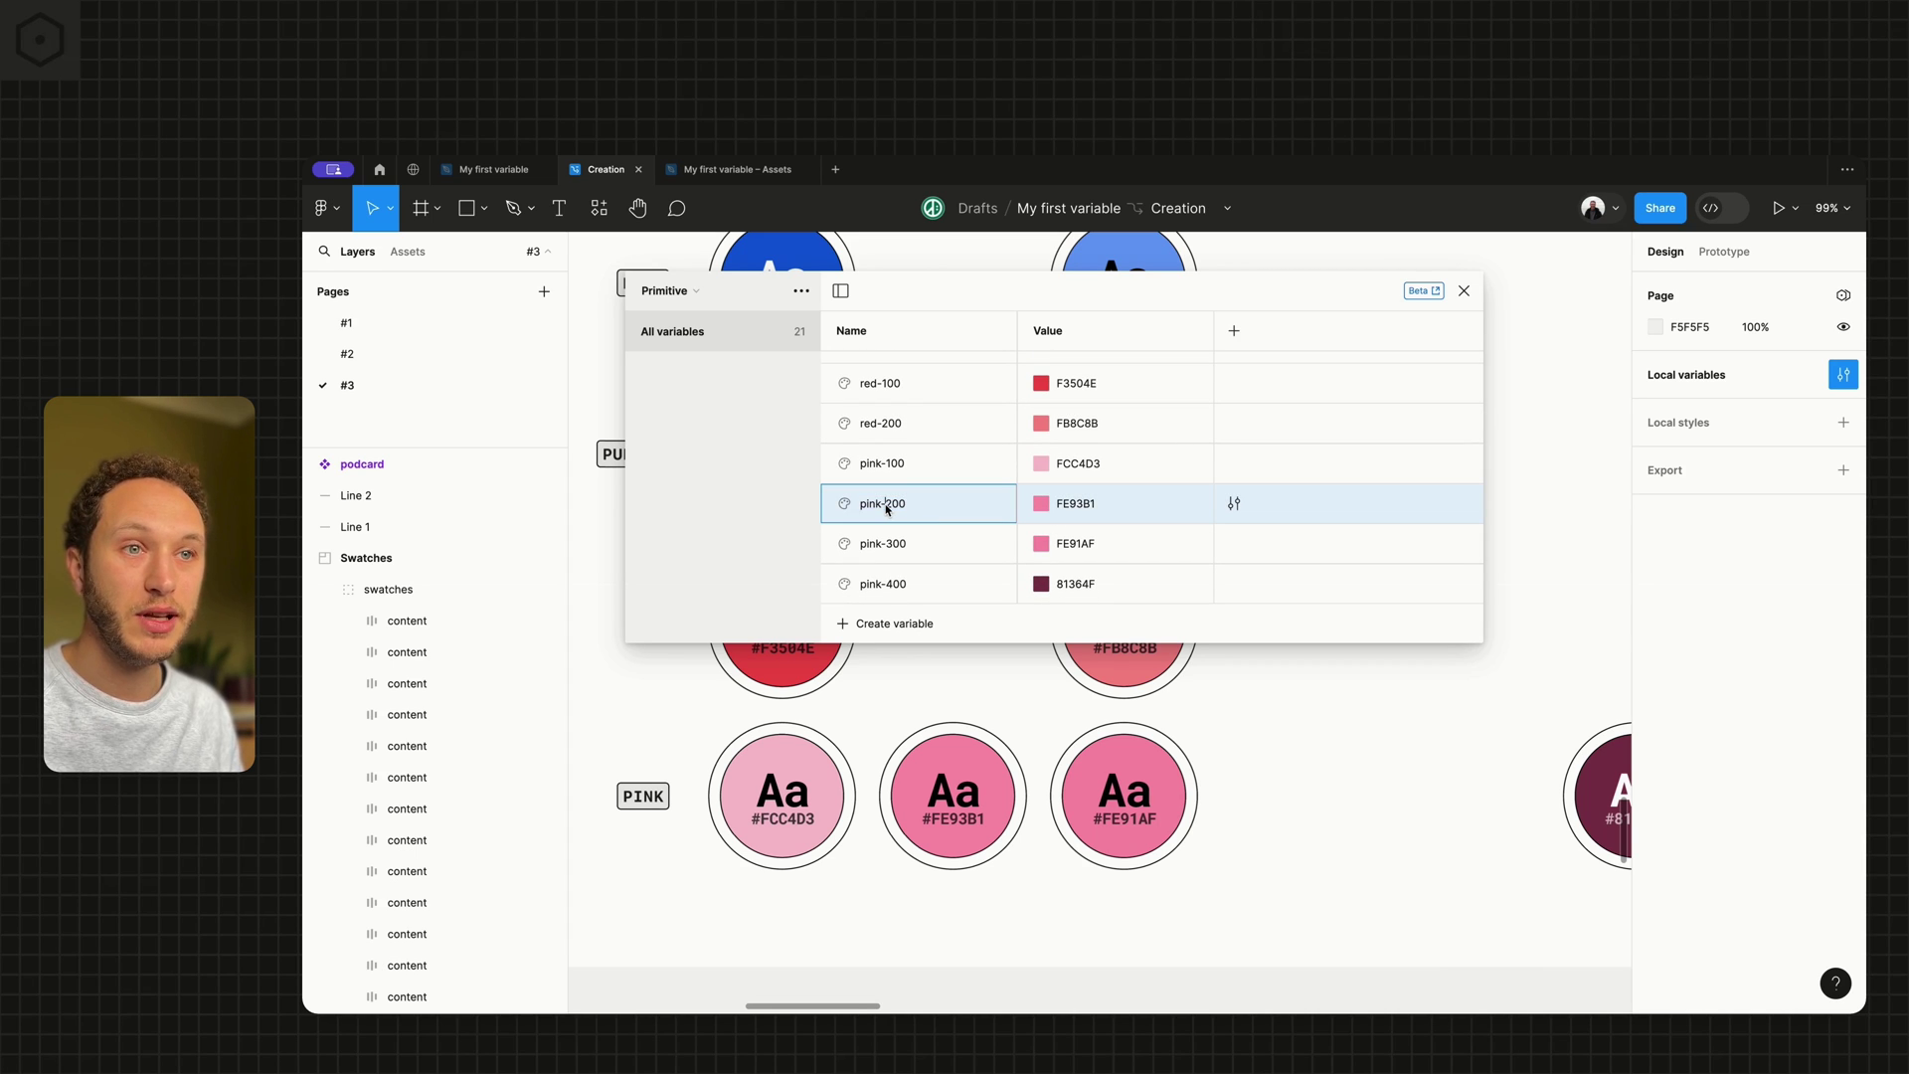
{"action": "type", "text": "150"}
{"action": "key", "text": "Return"}
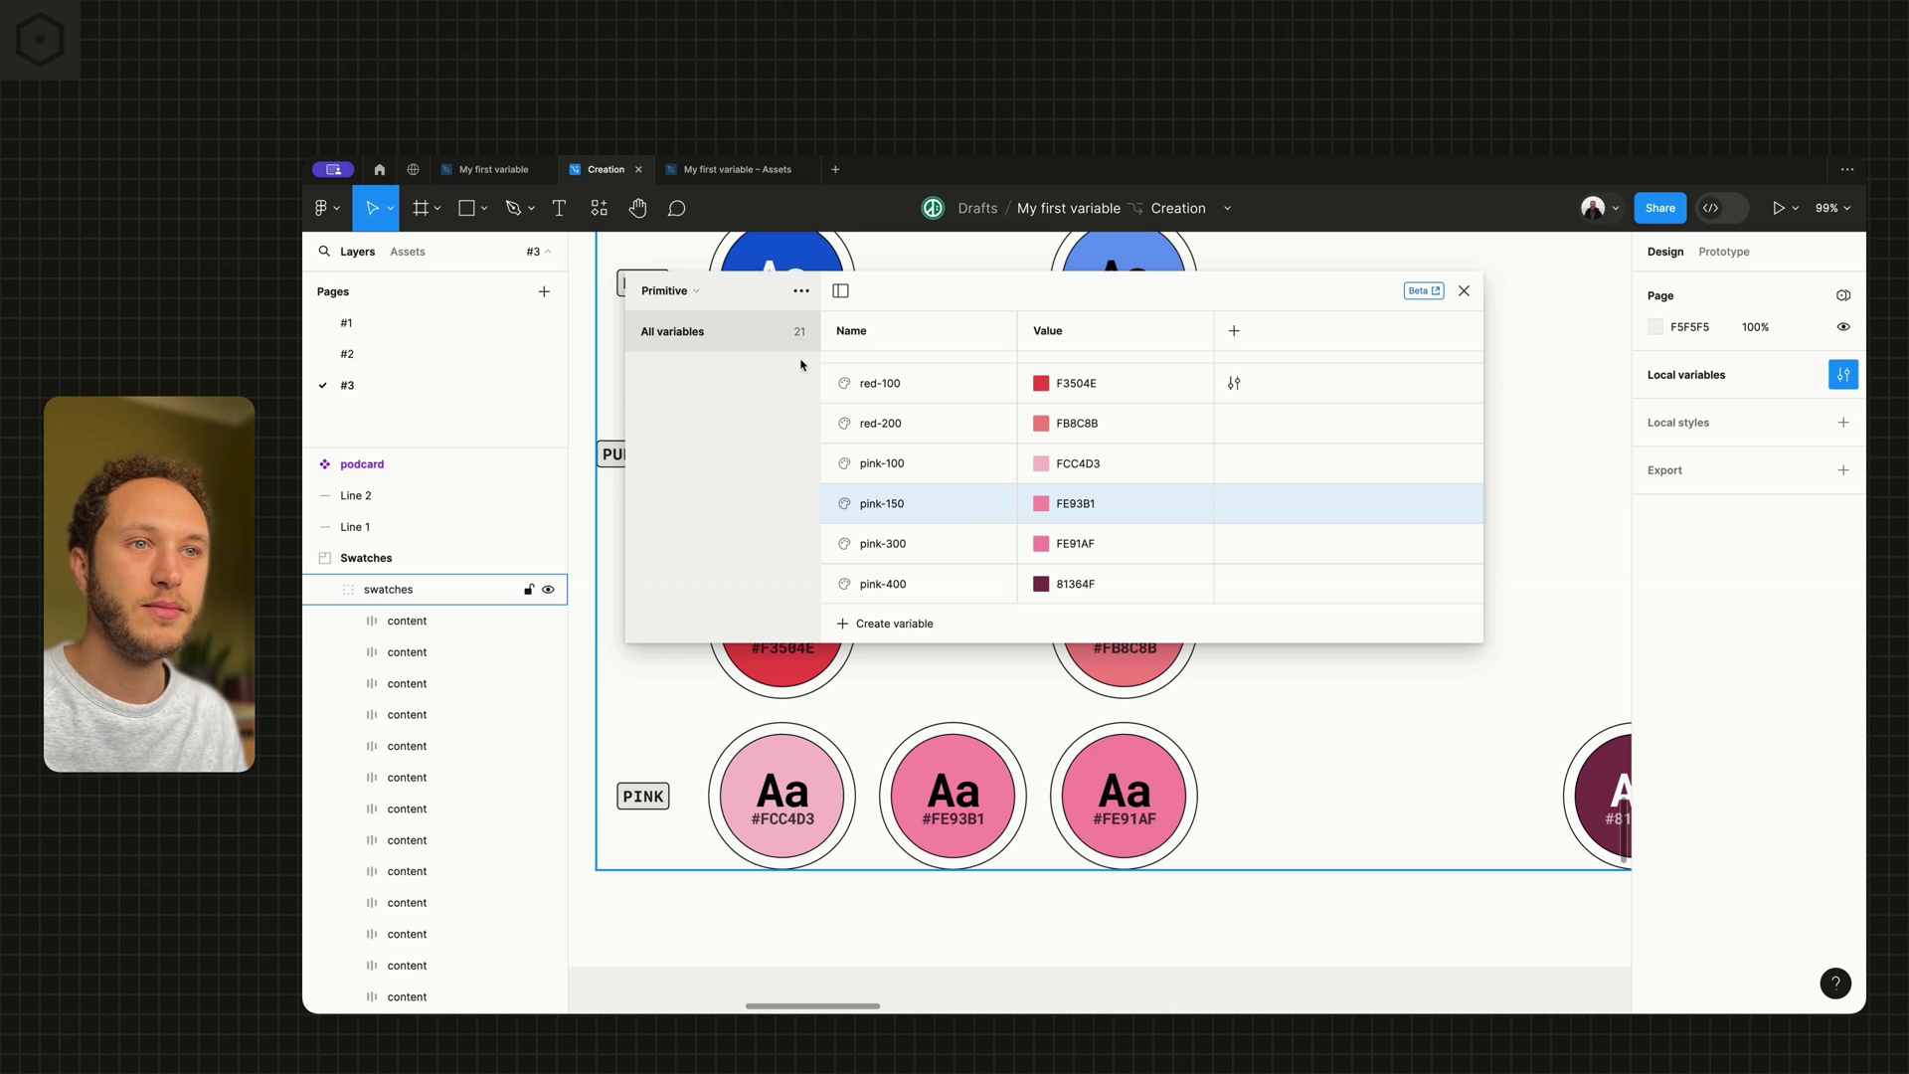
{"action": "left_click", "coordinate": [694, 290]}
{"action": "left_click", "coordinate": [708, 282]}
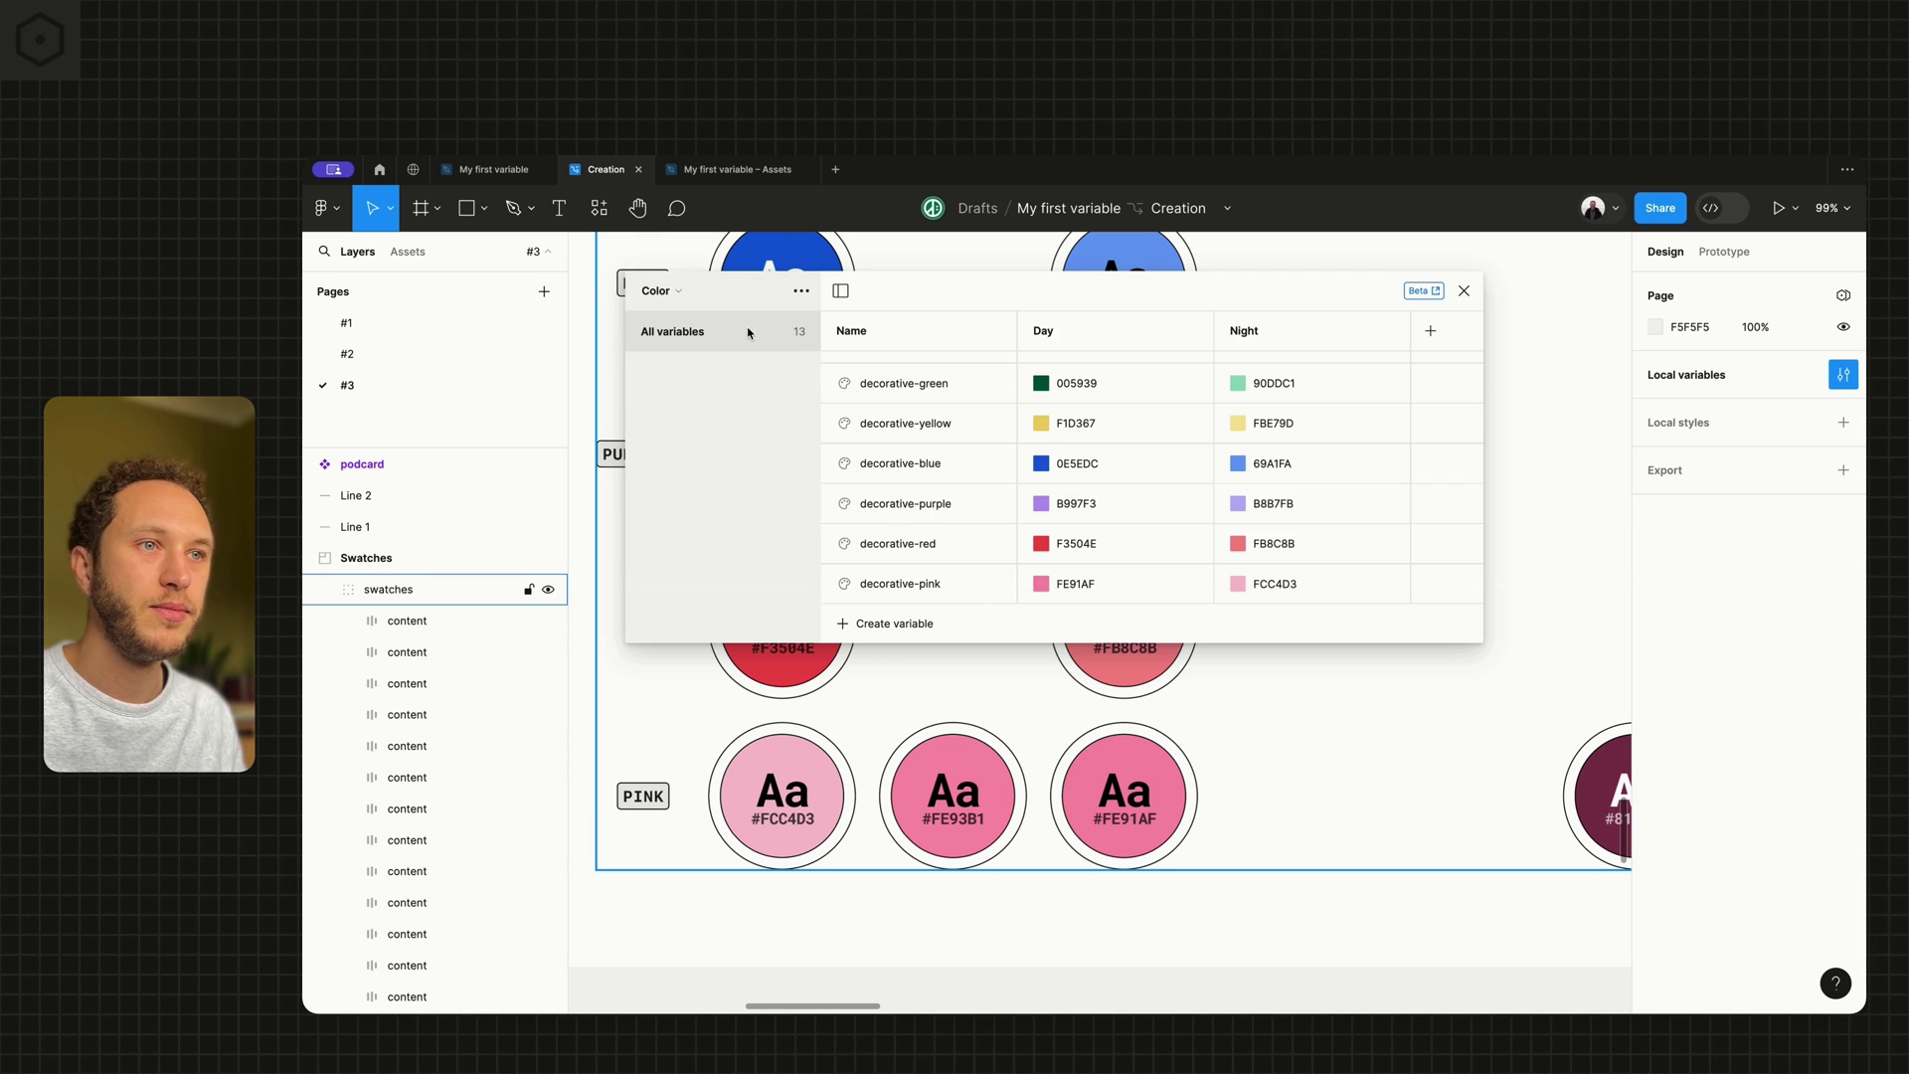
{"action": "scroll", "coordinate": [1024, 503], "scroll_direction": "up", "scroll_amount": 5}
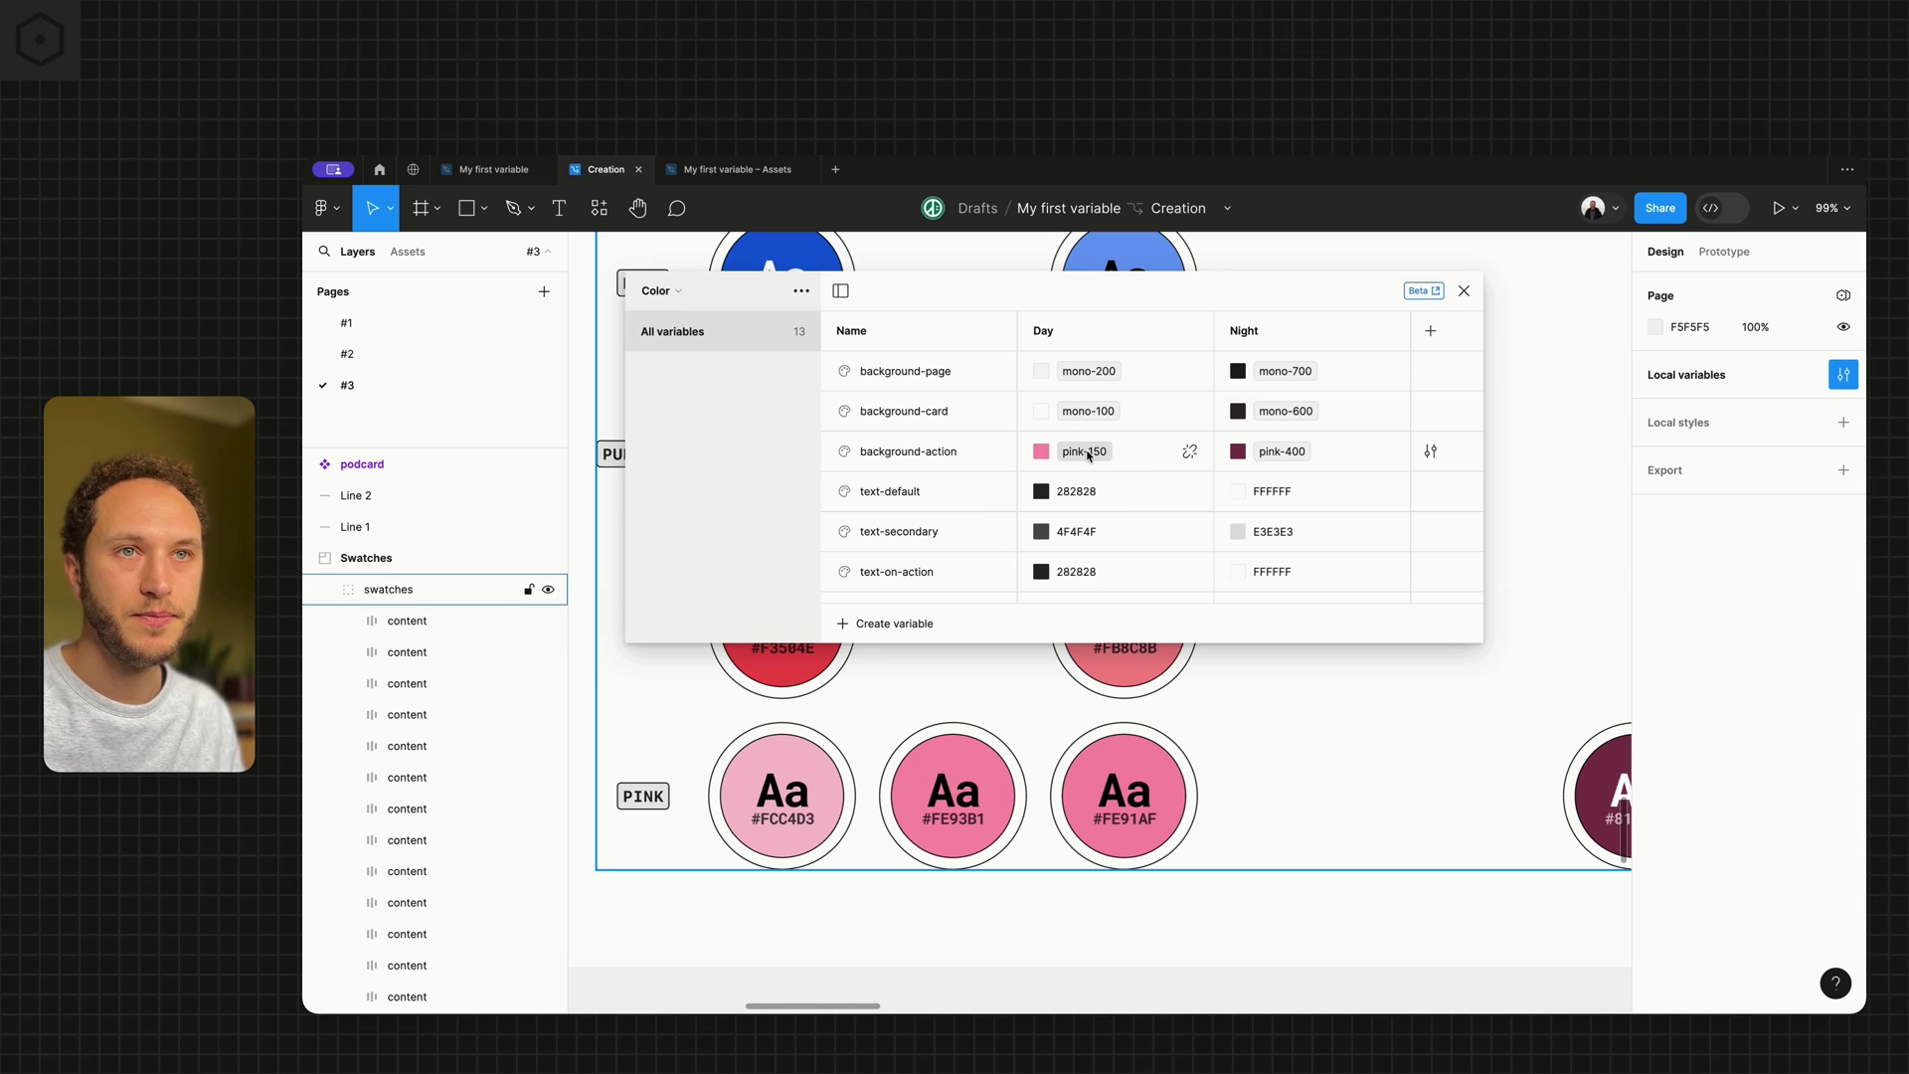
Close the variables window and scroll back to the podcast cards.
{"action": "scroll", "coordinate": [1040, 694], "scroll_direction": "down", "scroll_amount": 10}
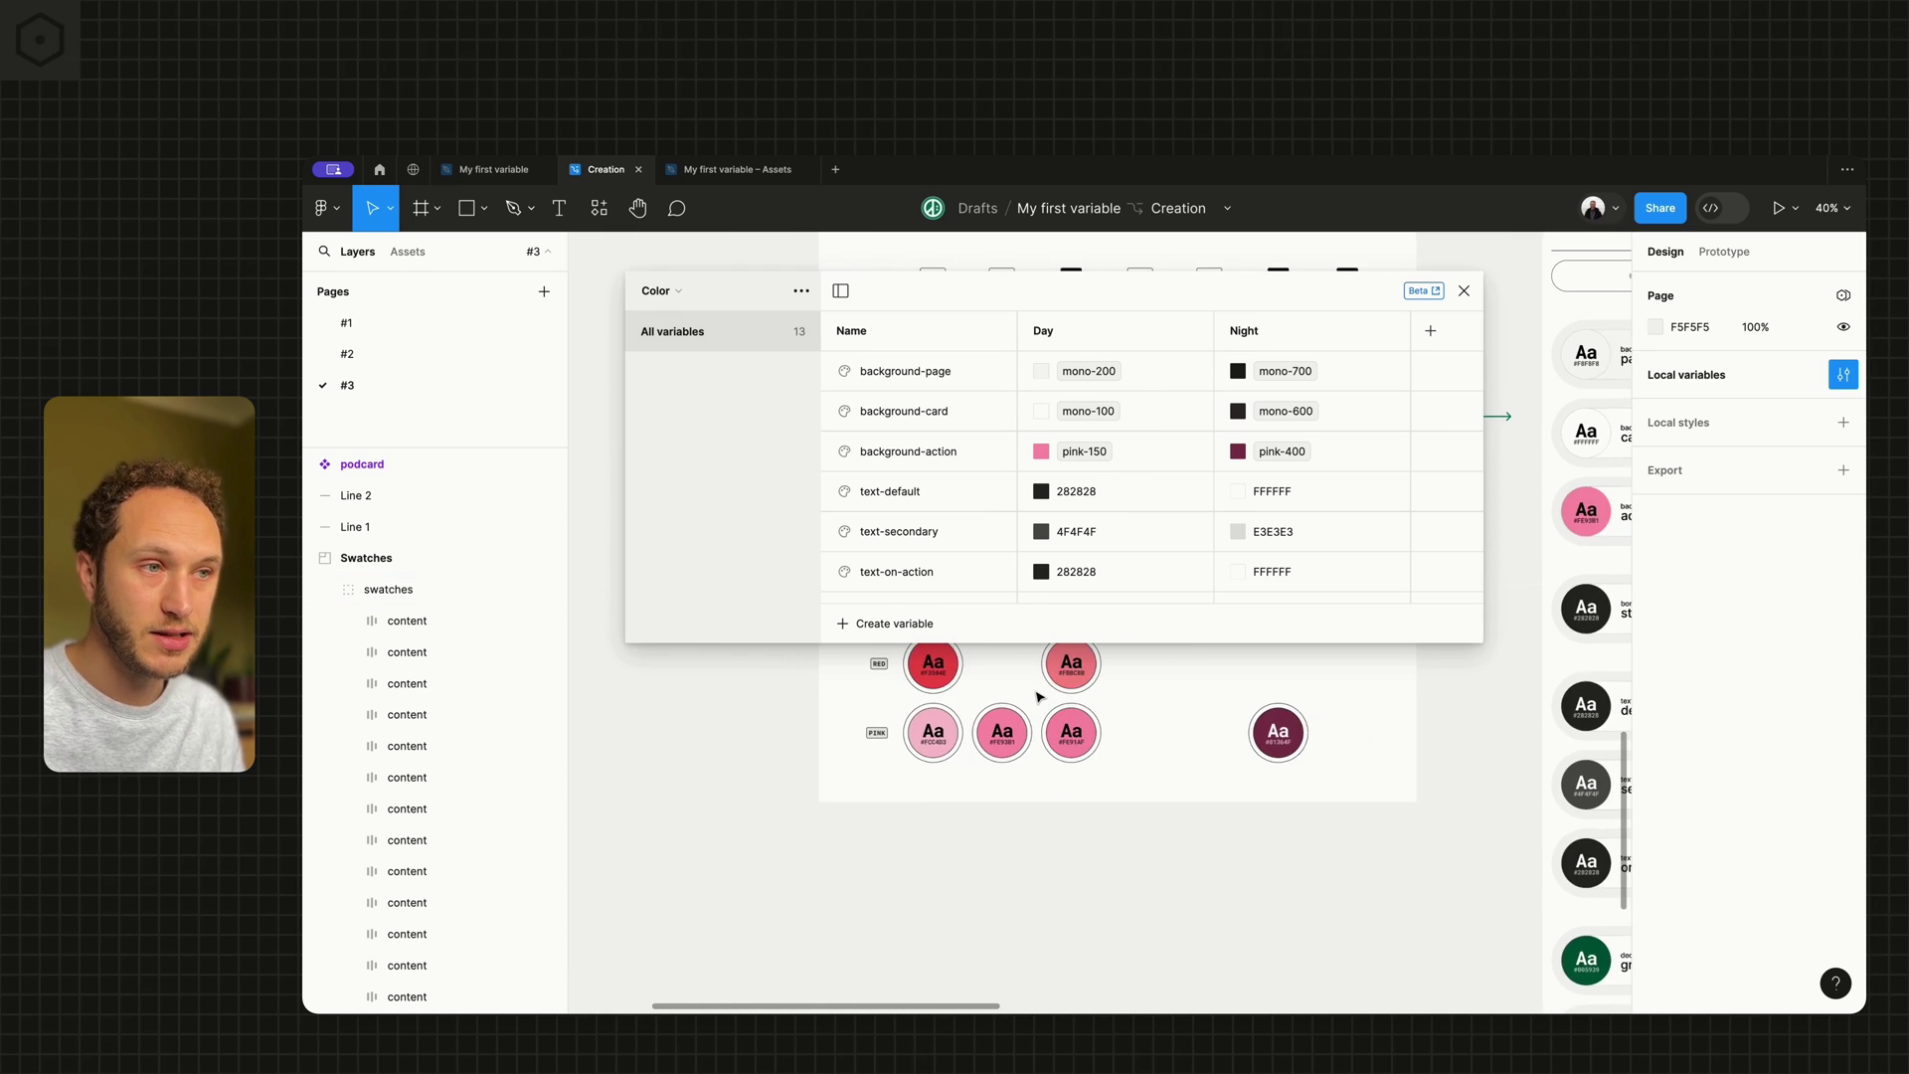
{"action": "scroll", "coordinate": [1040, 694], "scroll_direction": "right", "scroll_amount": 6}
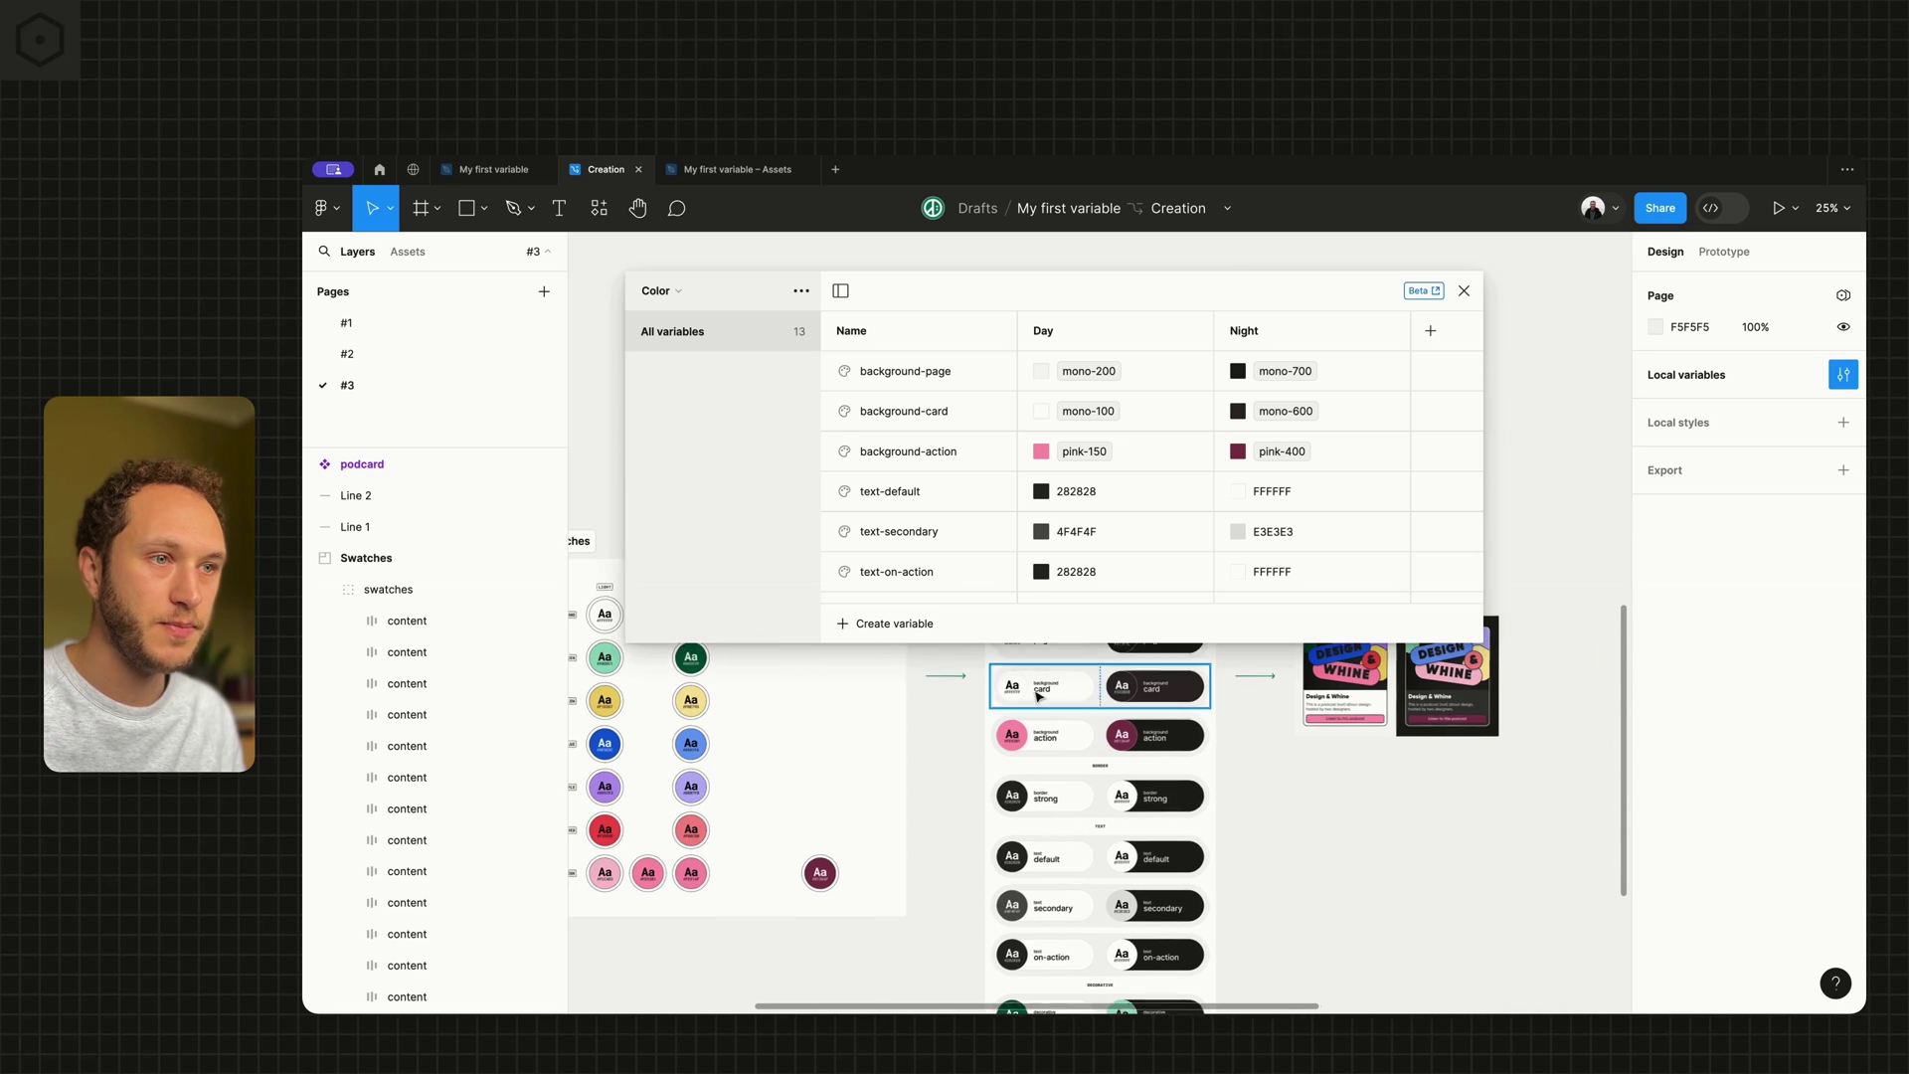
{"action": "left_click", "coordinate": [1464, 290]}
{"action": "scroll", "coordinate": [1206, 651], "scroll_direction": "right", "scroll_amount": 4}
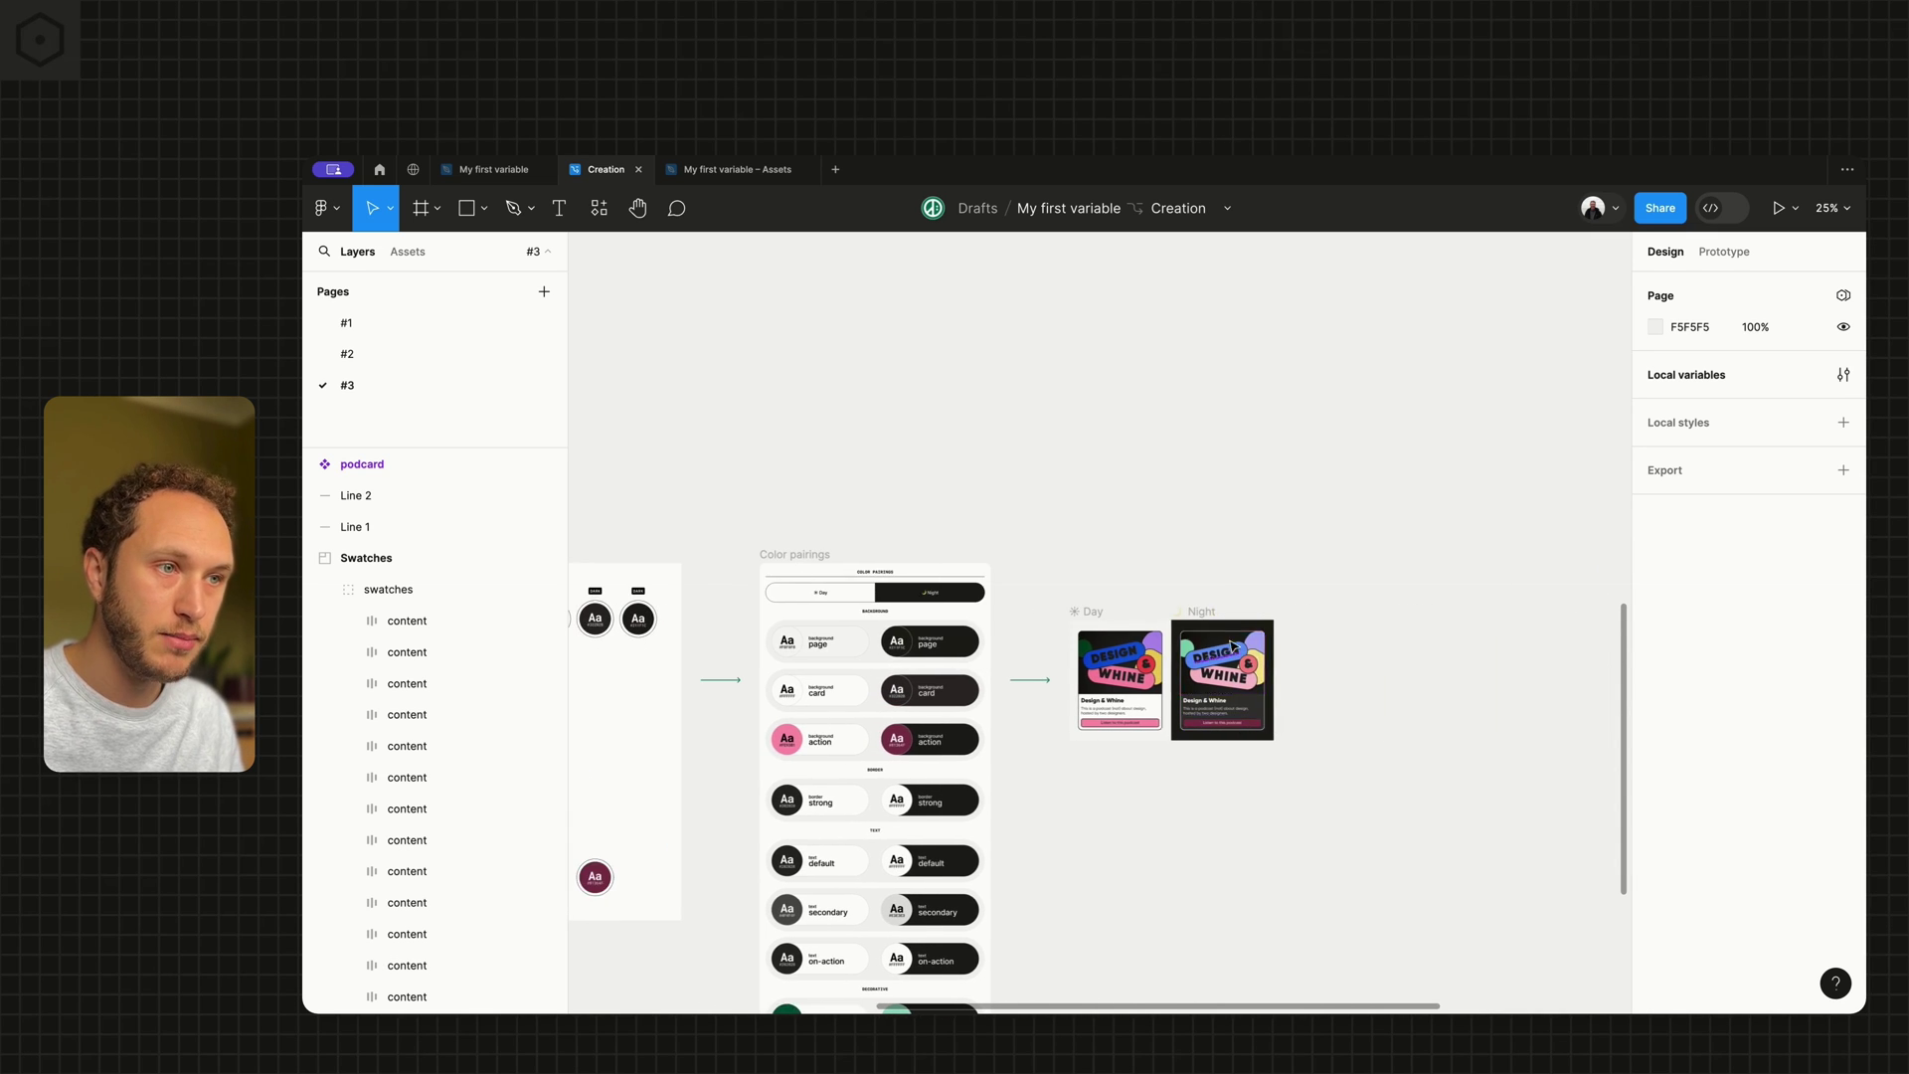
{"action": "scroll", "coordinate": [1206, 651], "scroll_direction": "up", "scroll_amount": 5}
{"action": "scroll", "coordinate": [1206, 651], "scroll_direction": "up", "scroll_amount": 3}
Check the Night podcast card's fill choices, which still list Primitive mono colours, then reopen local variables.
{"action": "left_click", "coordinate": [1124, 462]}
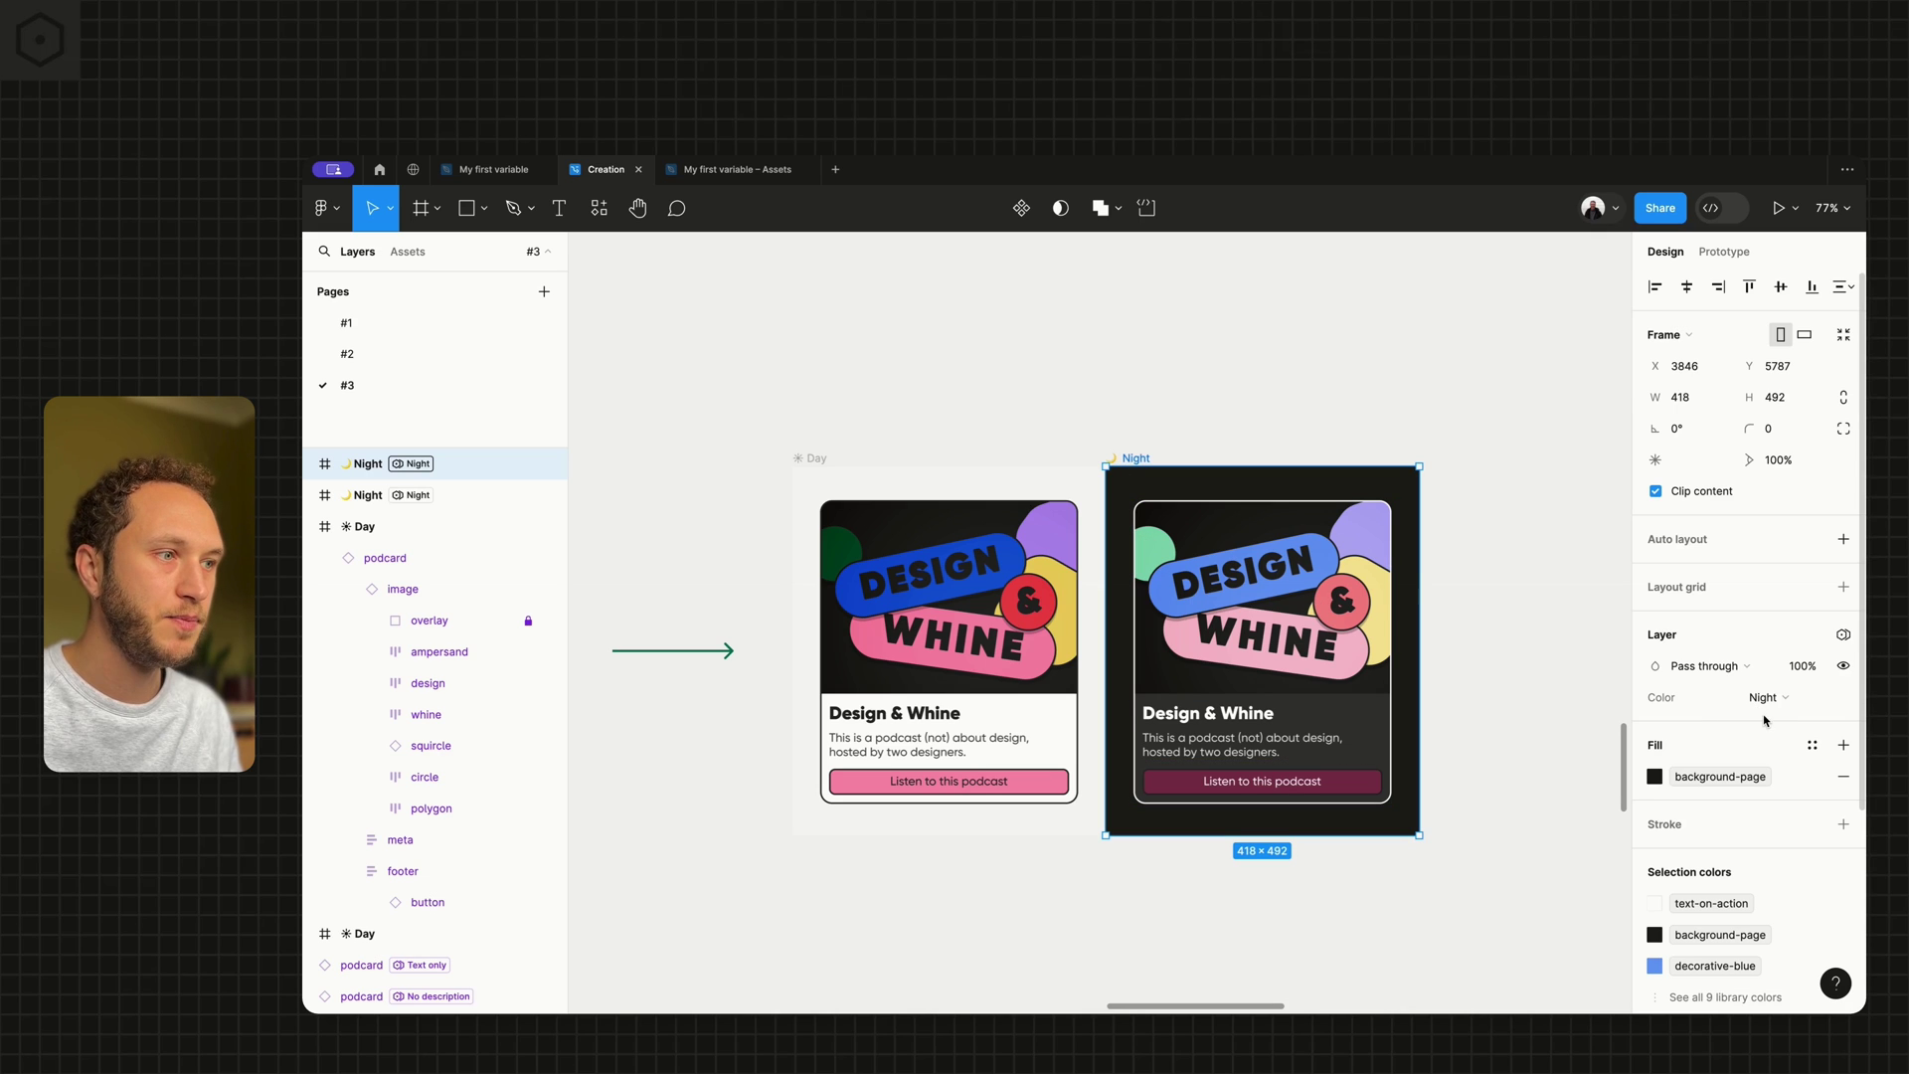
{"action": "scroll", "coordinate": [1750, 716], "scroll_direction": "down", "scroll_amount": 3}
{"action": "left_click", "coordinate": [1720, 637]}
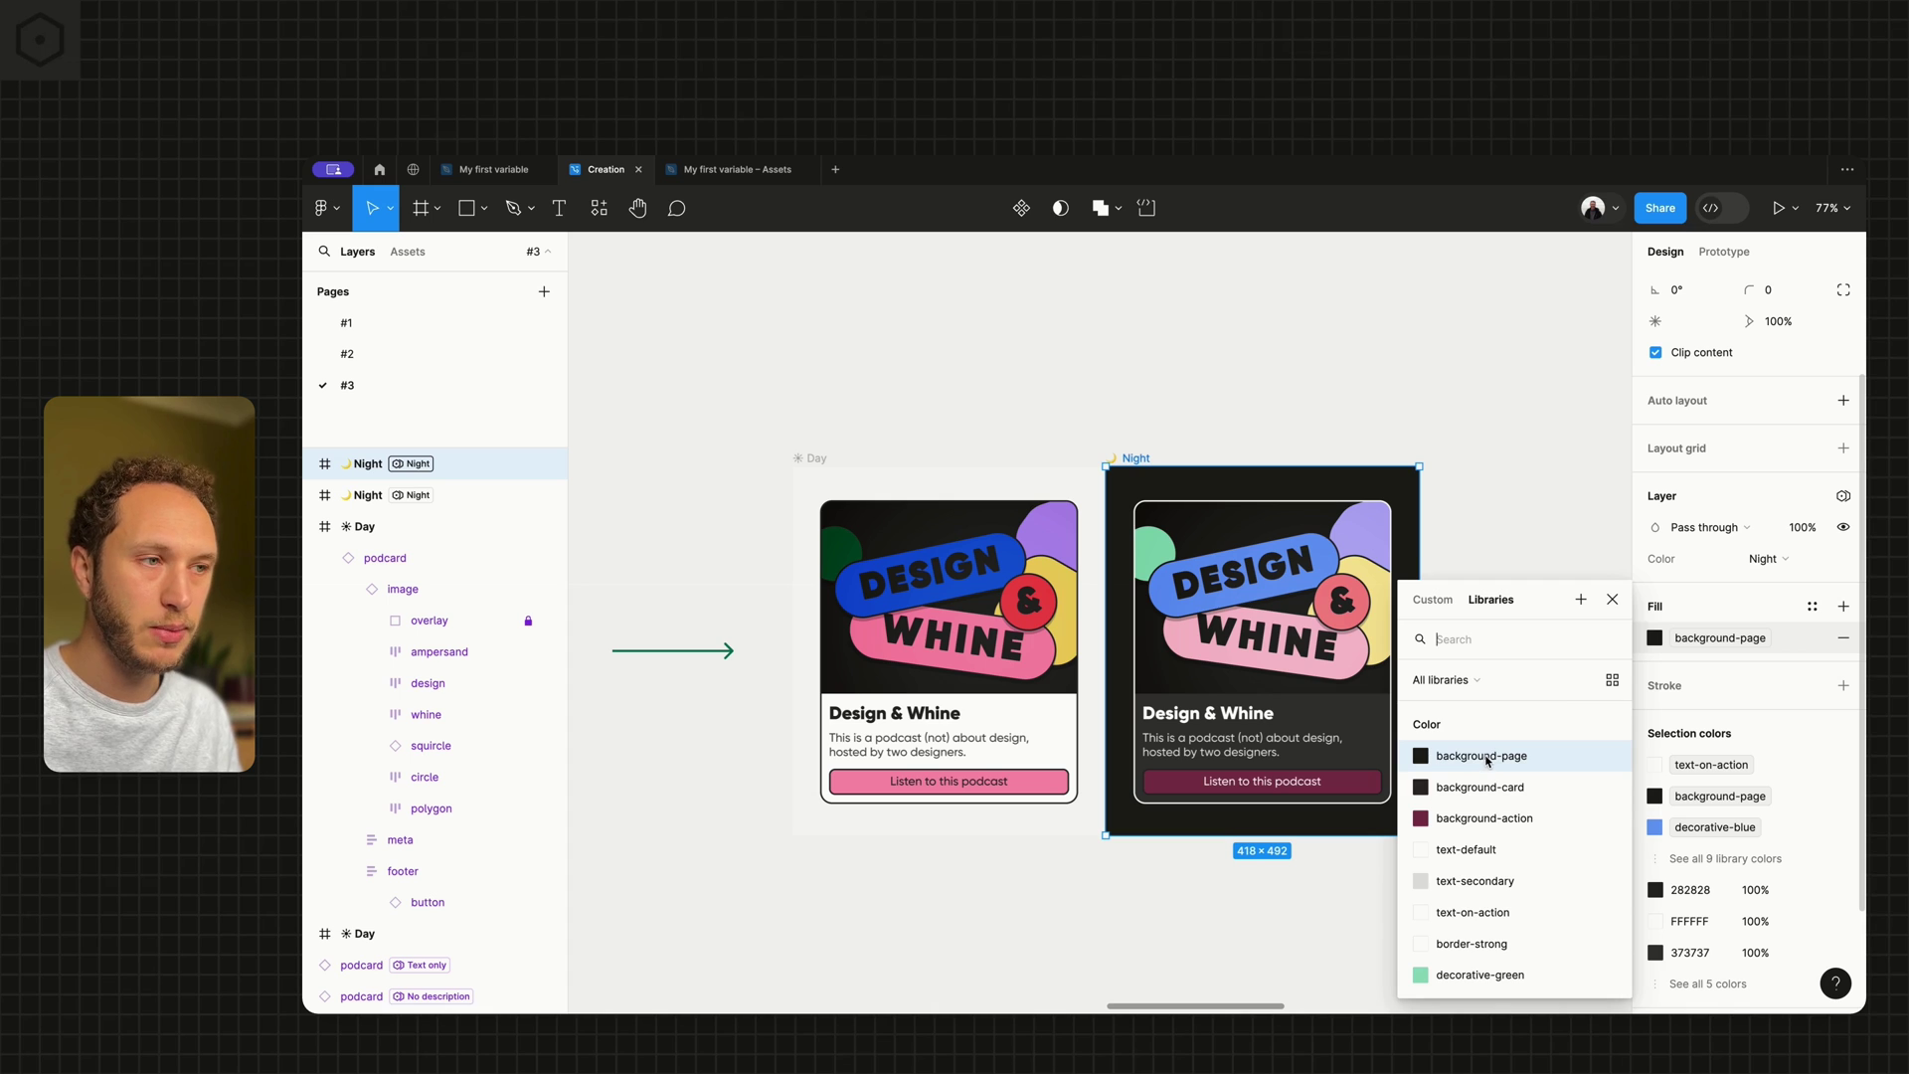
{"action": "scroll", "coordinate": [1487, 760], "scroll_direction": "down", "scroll_amount": 6}
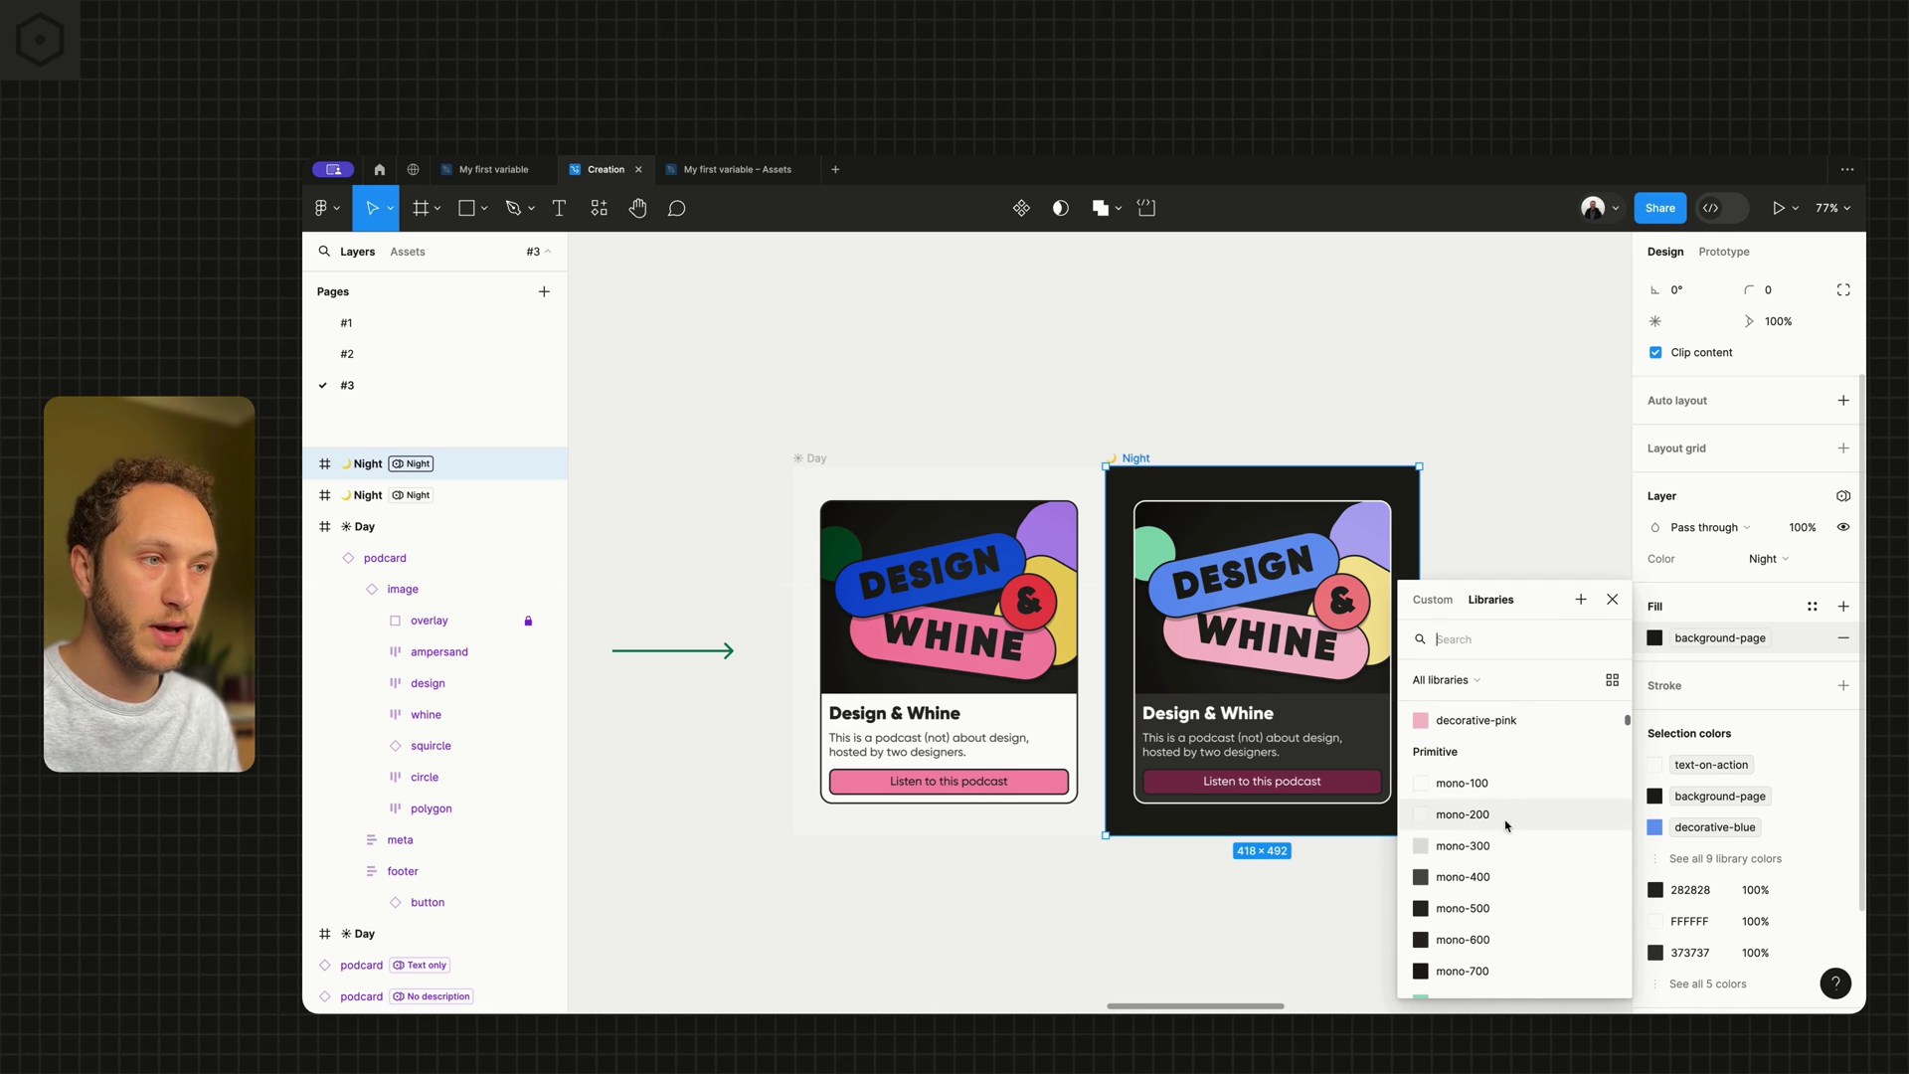
{"action": "left_click", "coordinate": [1323, 910]}
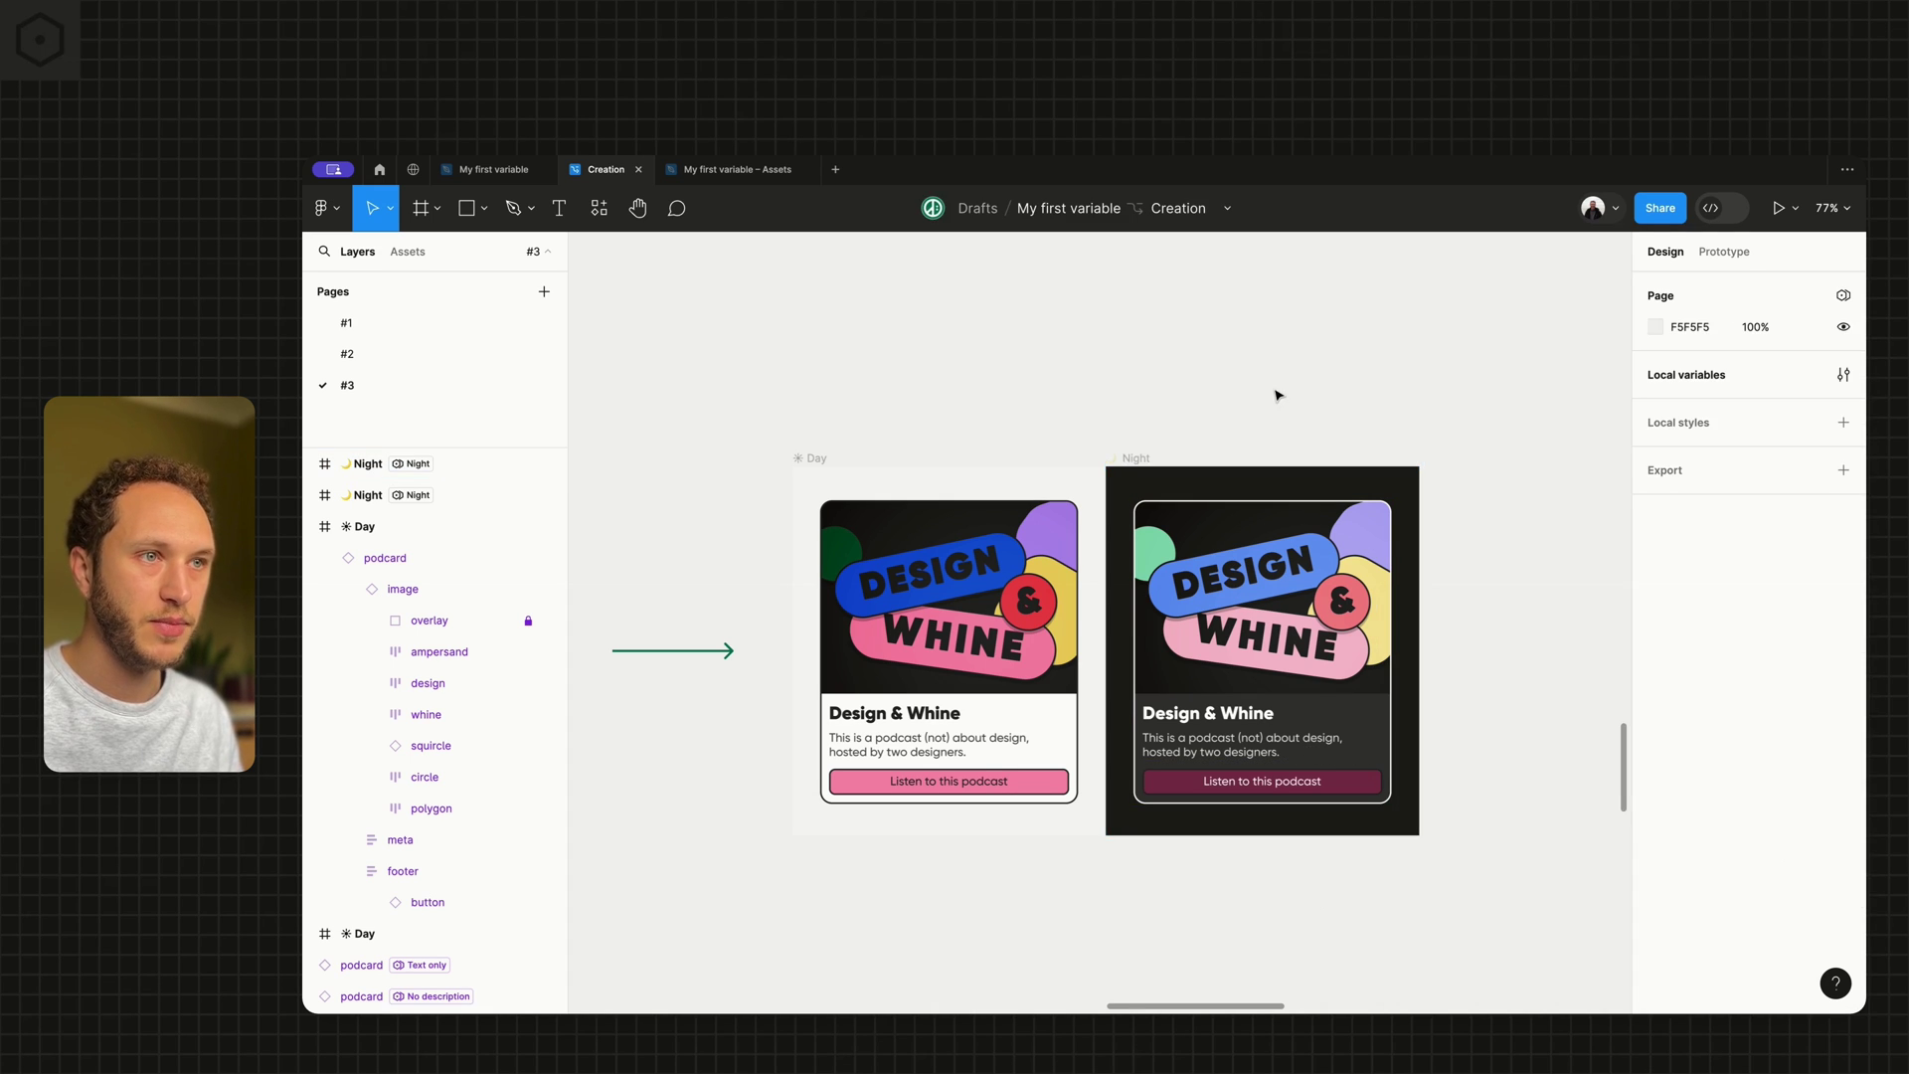
{"action": "scroll", "coordinate": [1279, 395], "scroll_direction": "down", "scroll_amount": 5}
{"action": "scroll", "coordinate": [1273, 392], "scroll_direction": "left", "scroll_amount": 2}
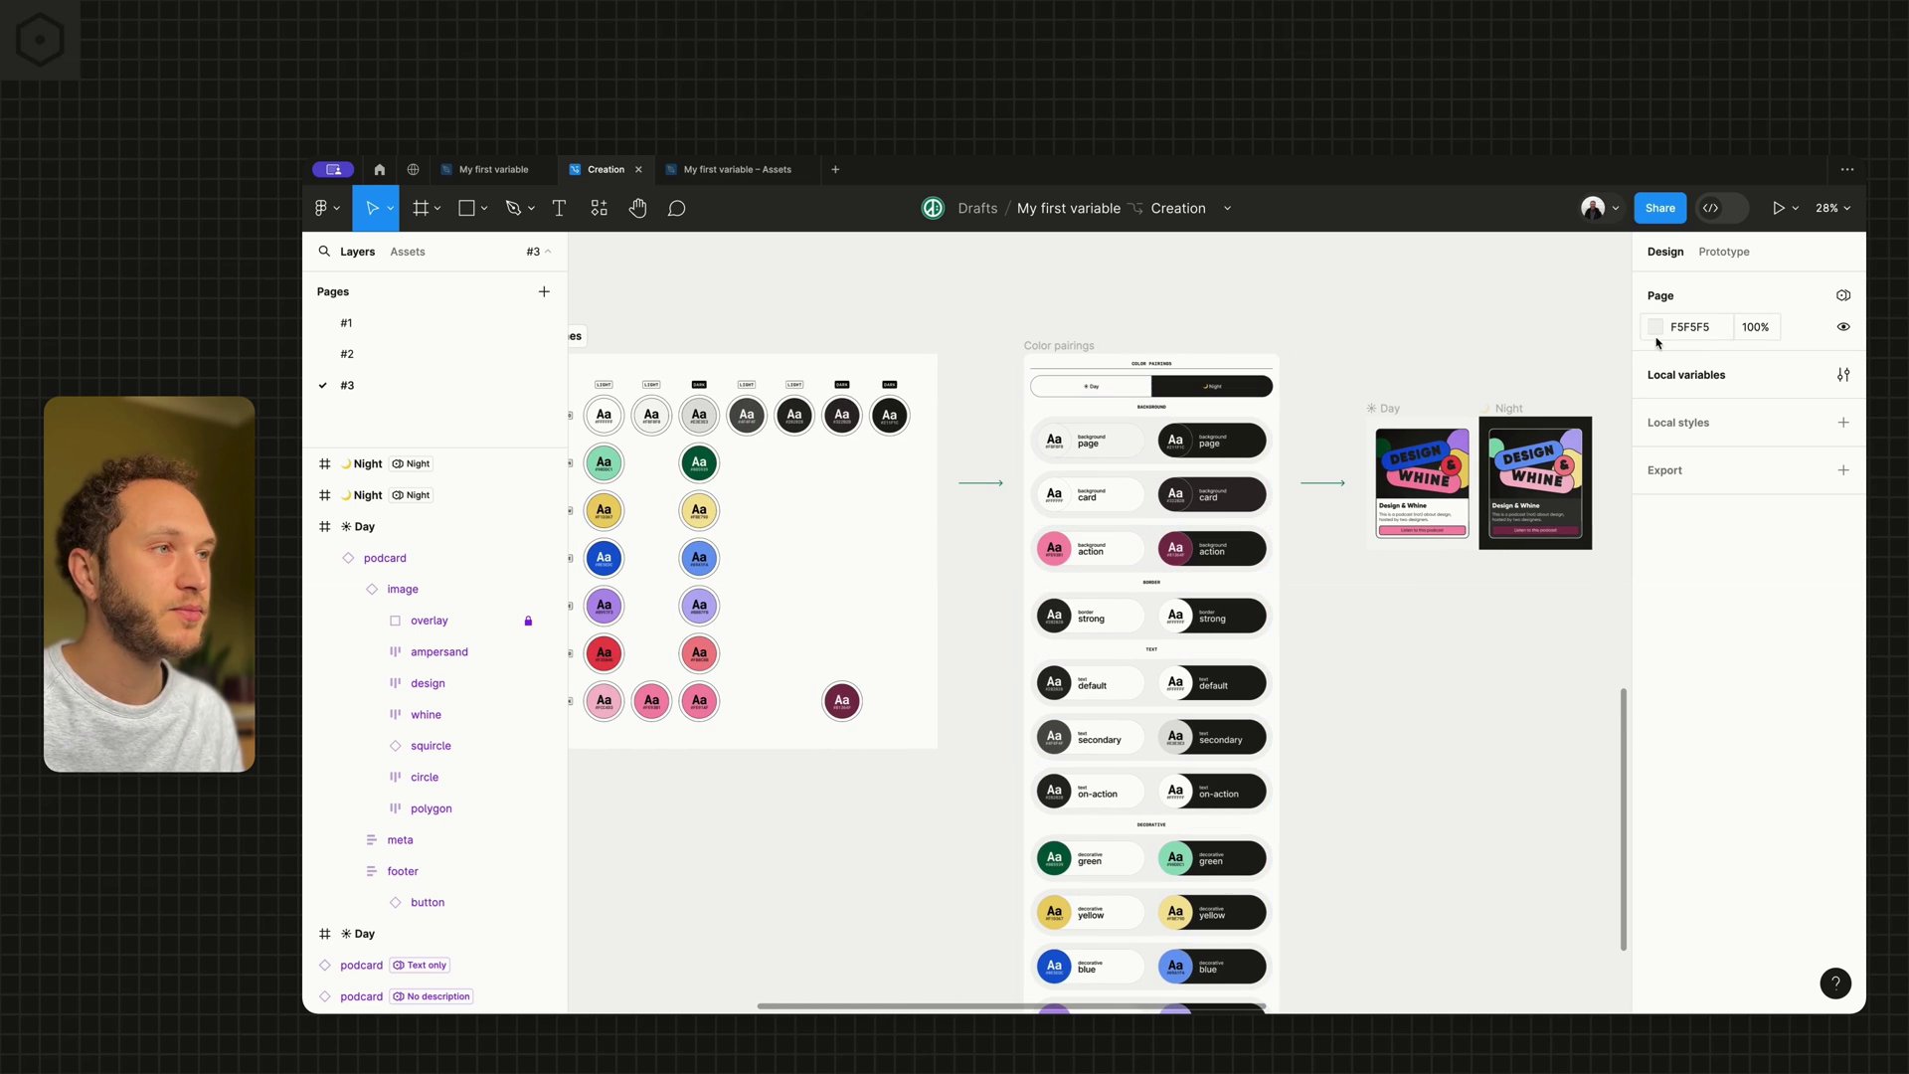
{"action": "left_click", "coordinate": [1843, 374]}
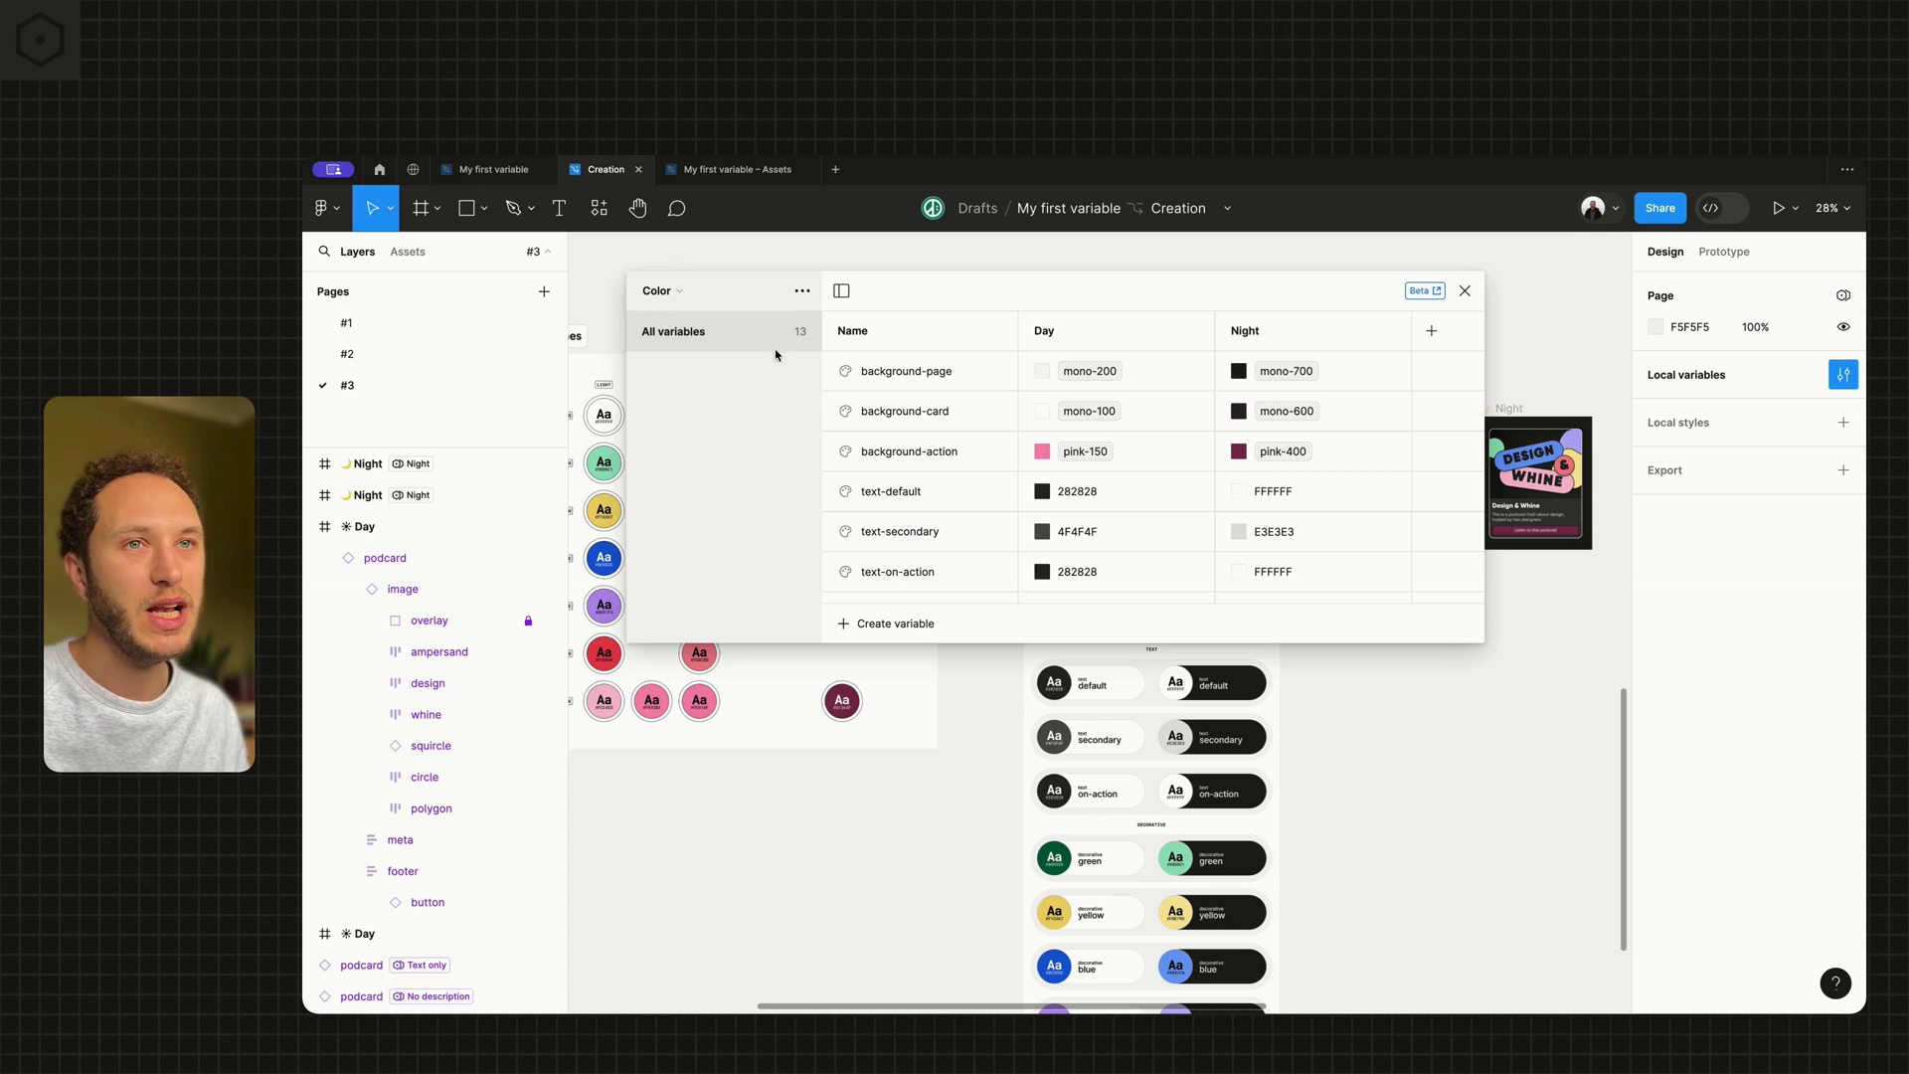
Switch to the Primitive collection and select all variables from mono-100 to pink-400.
{"action": "left_click", "coordinate": [710, 290]}
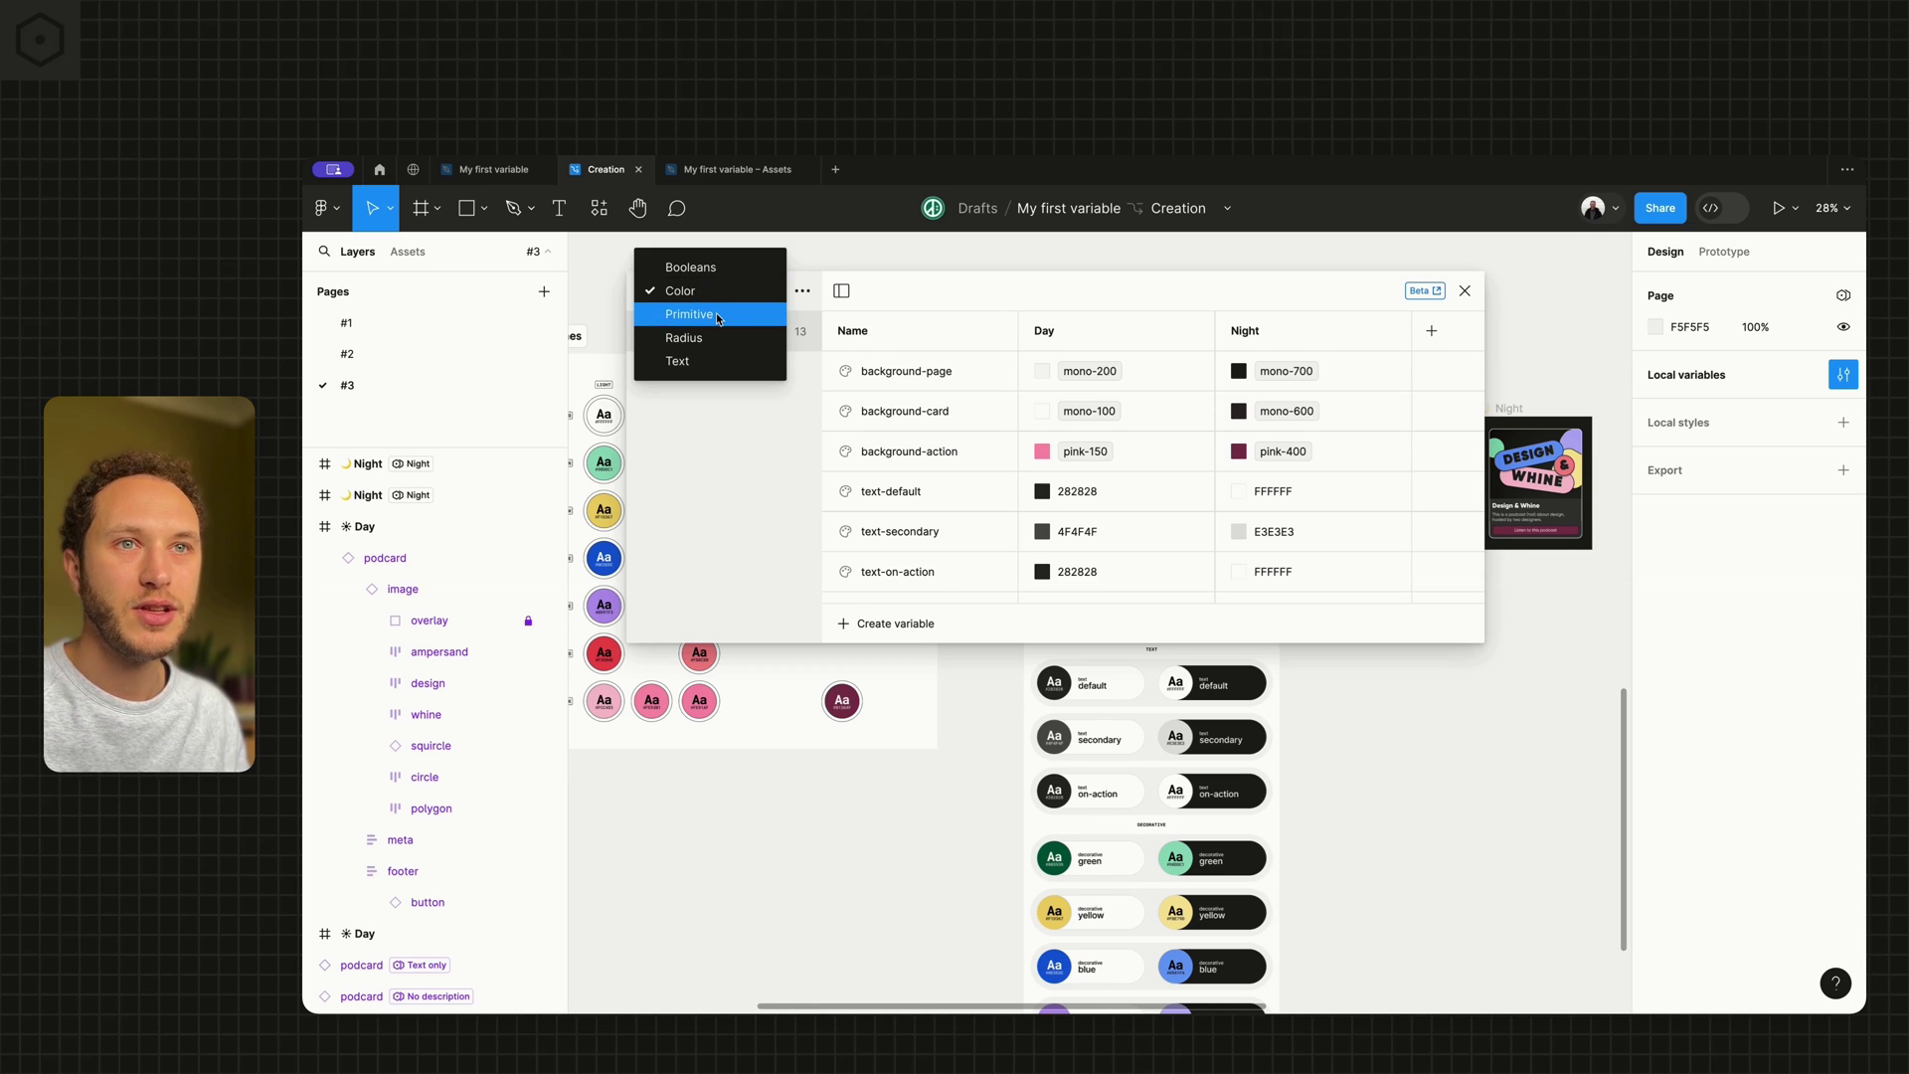
{"action": "left_click", "coordinate": [717, 314]}
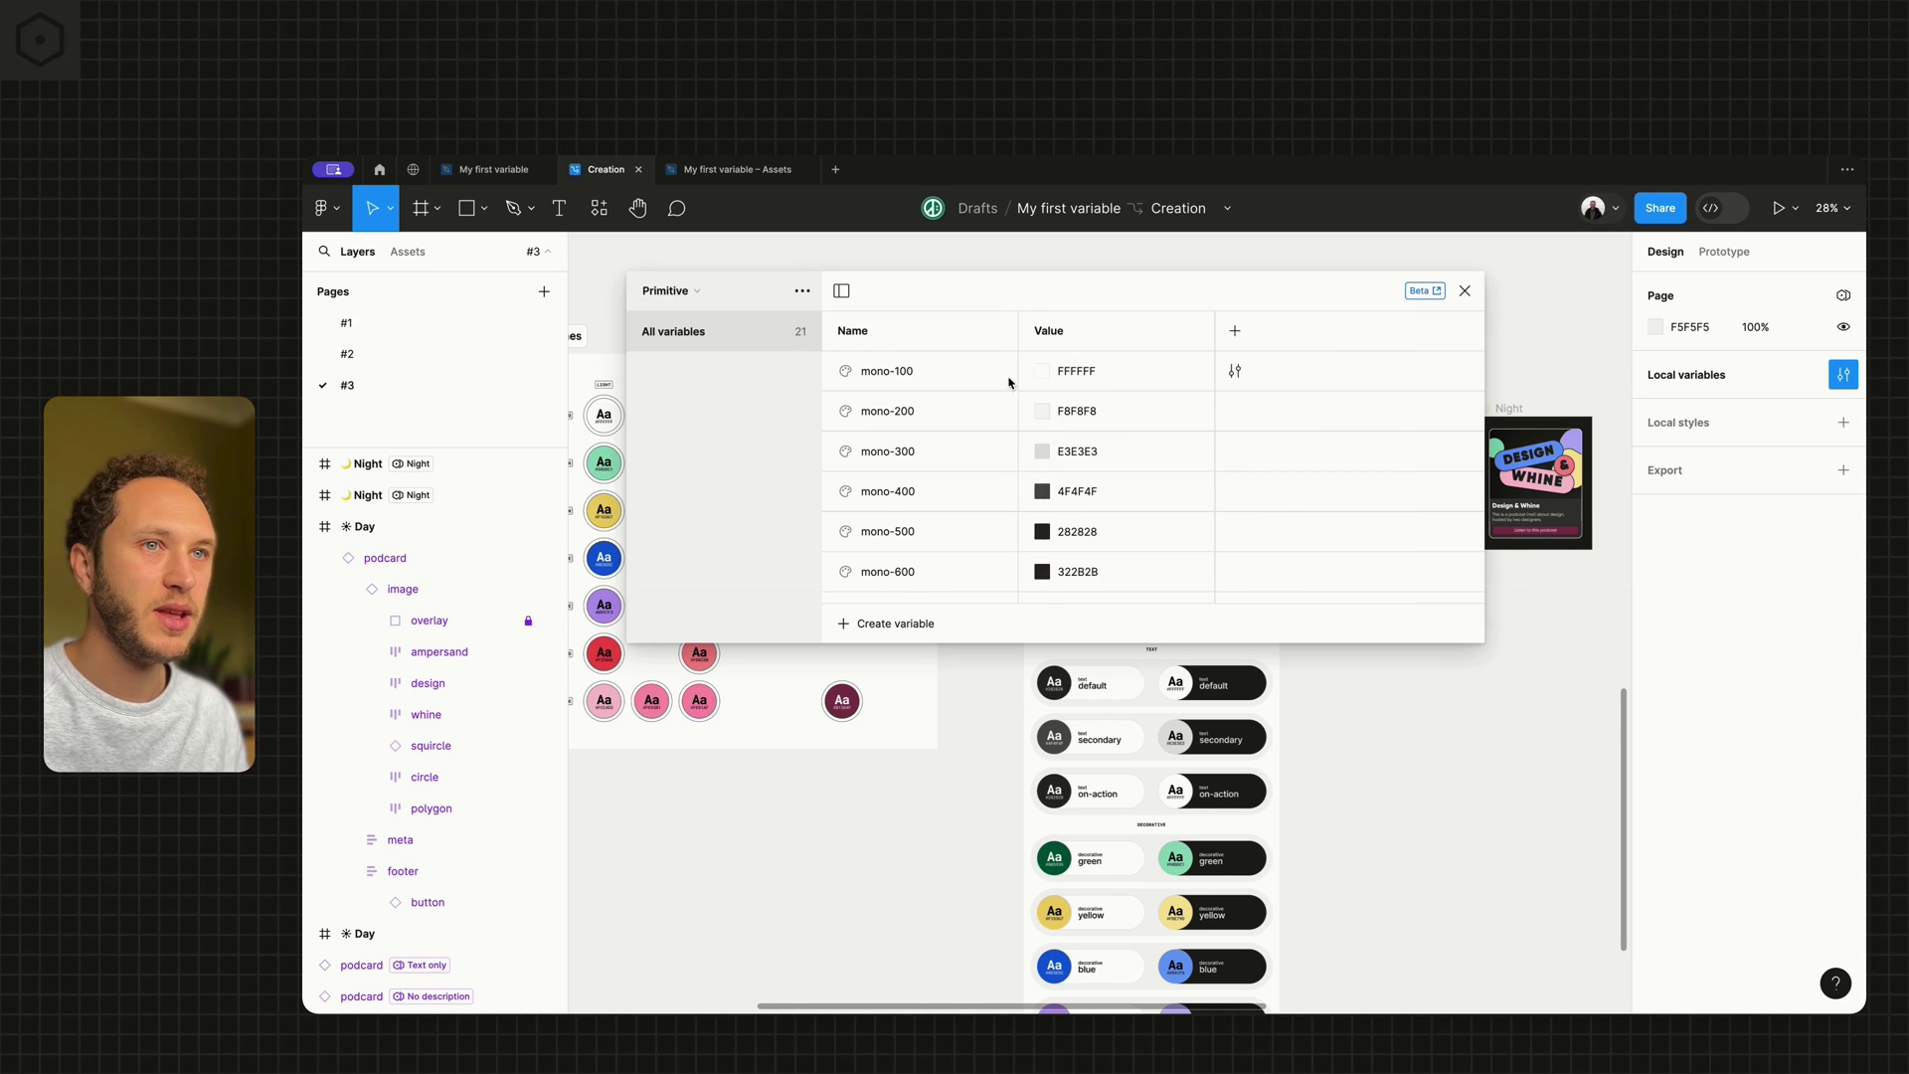
{"action": "left_click", "coordinate": [1076, 376]}
{"action": "scroll", "coordinate": [1089, 398], "scroll_direction": "down", "scroll_amount": 3}
{"action": "scroll", "coordinate": [1099, 407], "scroll_direction": "up", "scroll_amount": 3}
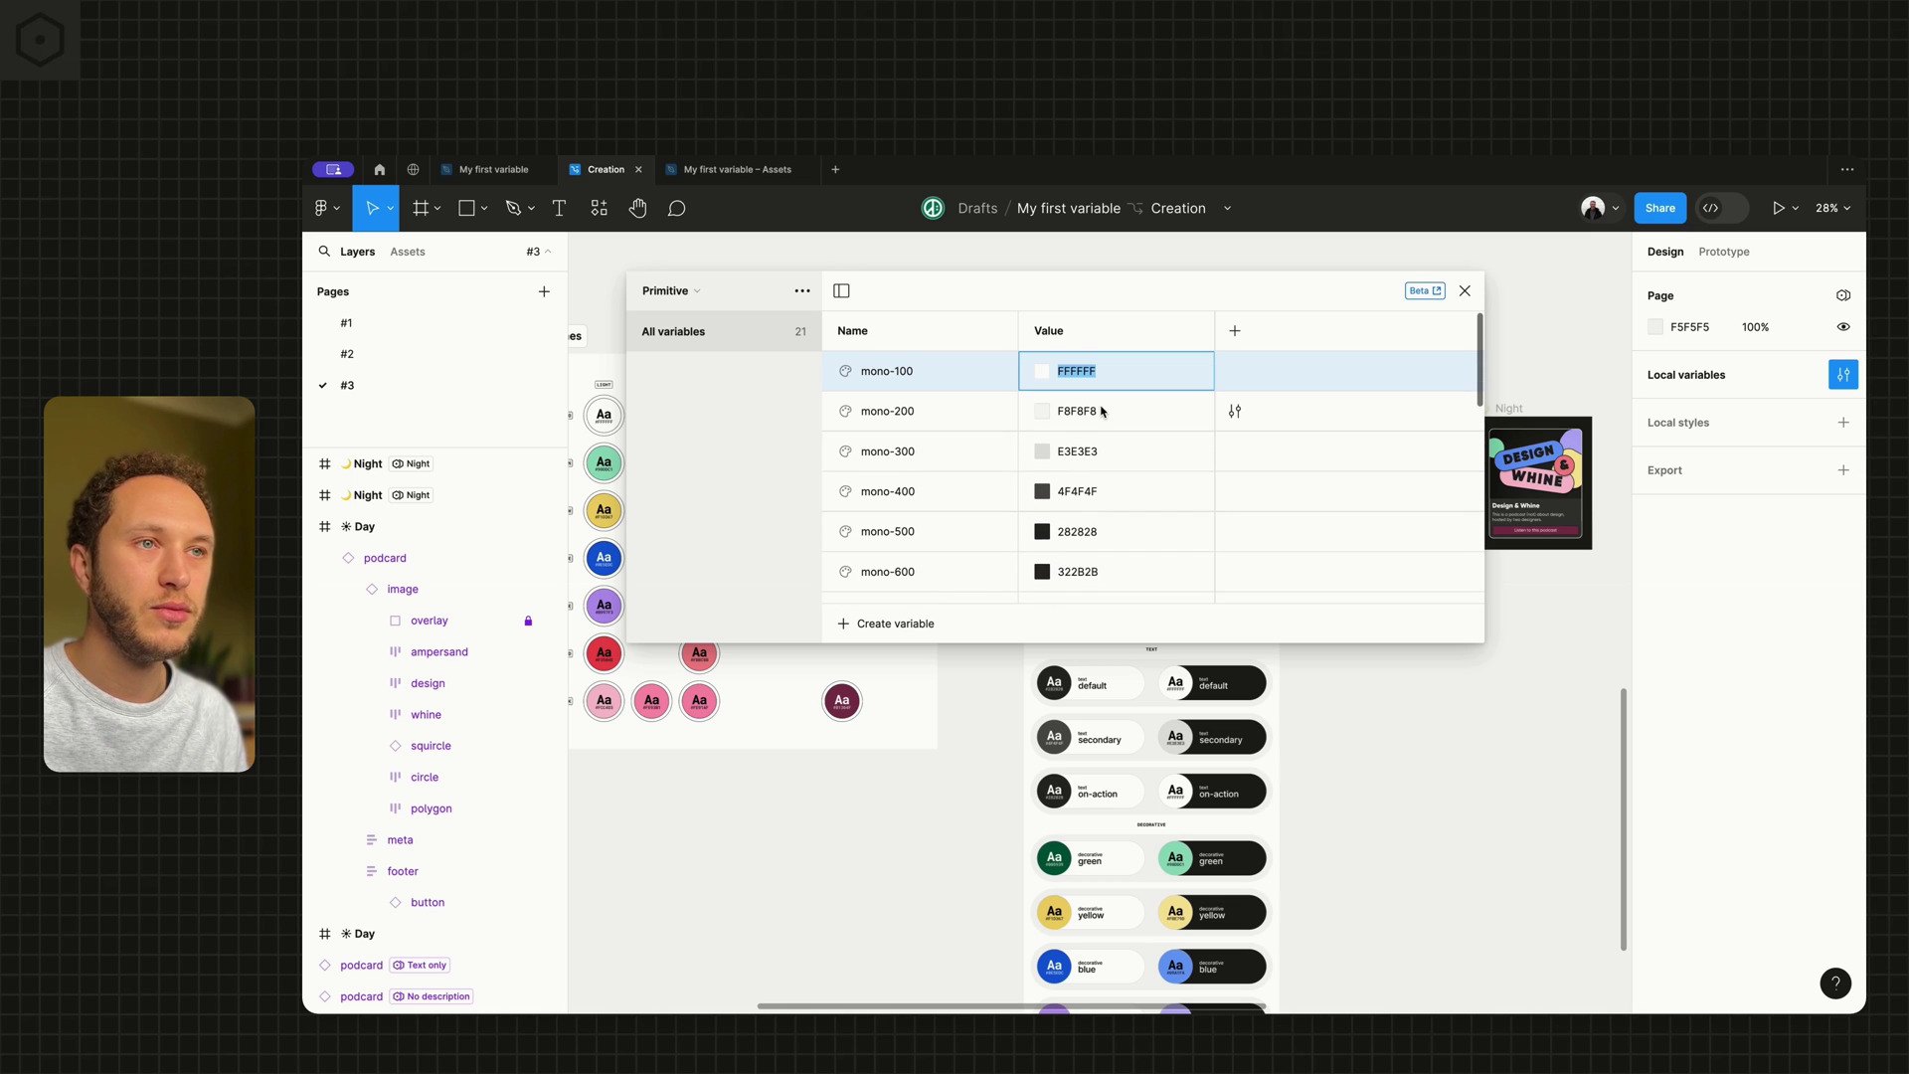
{"action": "scroll", "coordinate": [943, 417], "scroll_direction": "down", "scroll_amount": 10}
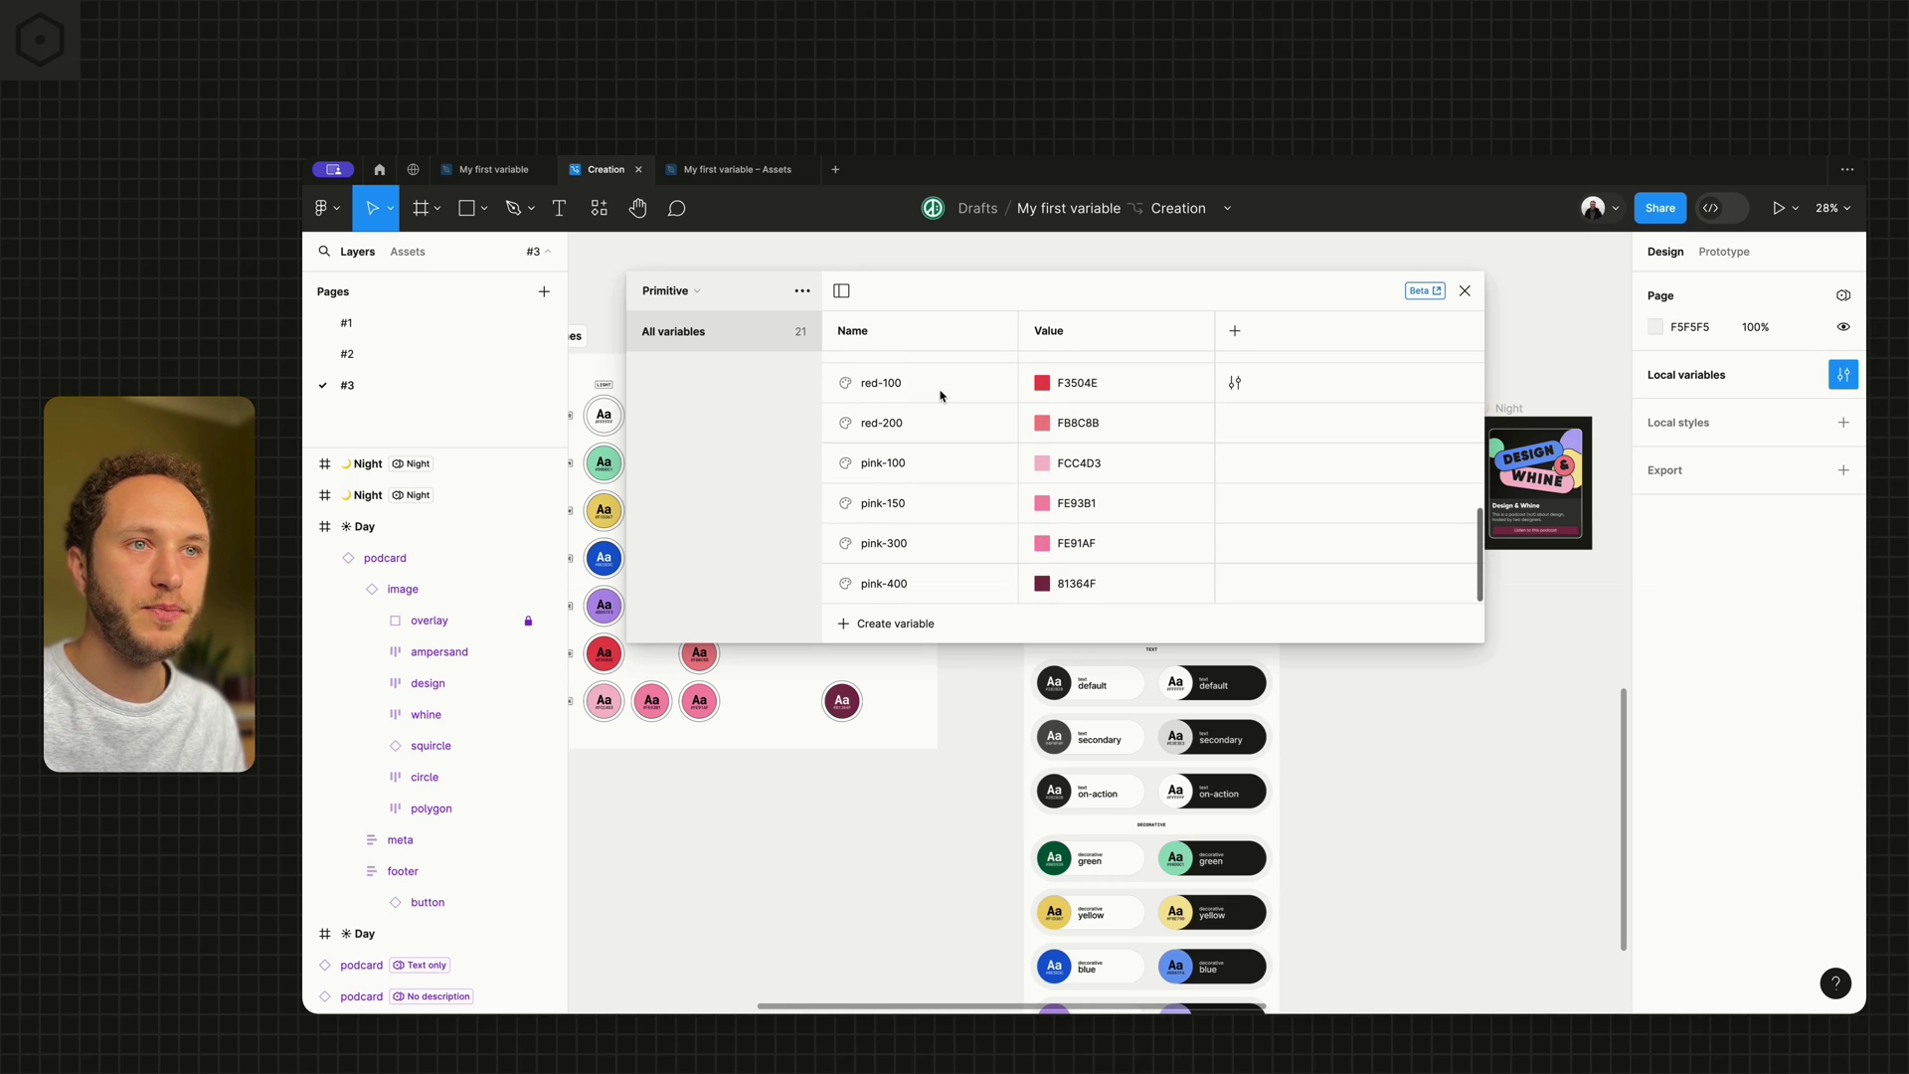
{"action": "left_click", "coordinate": [944, 596], "text": "shift"}
{"action": "scroll", "coordinate": [930, 493], "scroll_direction": "up", "scroll_amount": 3}
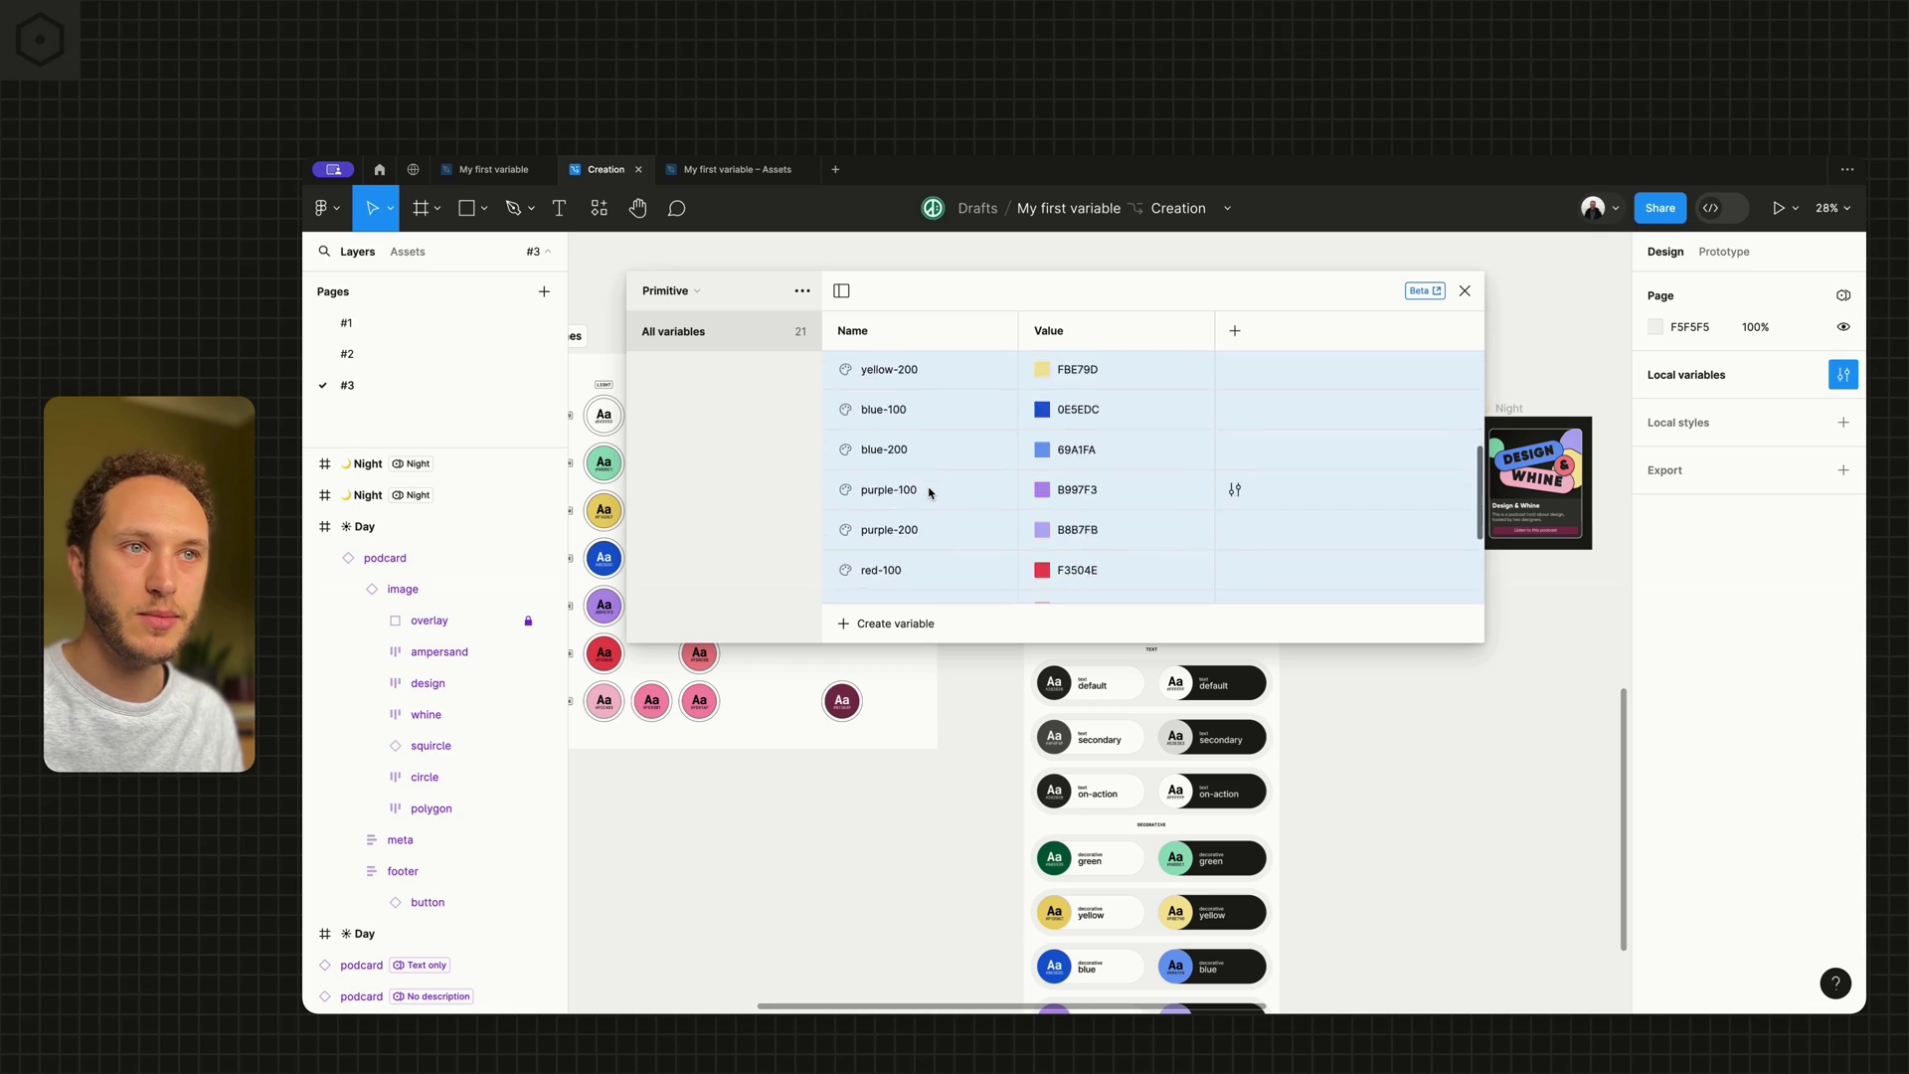
{"action": "scroll", "coordinate": [930, 487], "scroll_direction": "down", "scroll_amount": 3}
Turn off 'Show in all supported properties' for all selected primitives.
{"action": "right_click", "coordinate": [947, 429]}
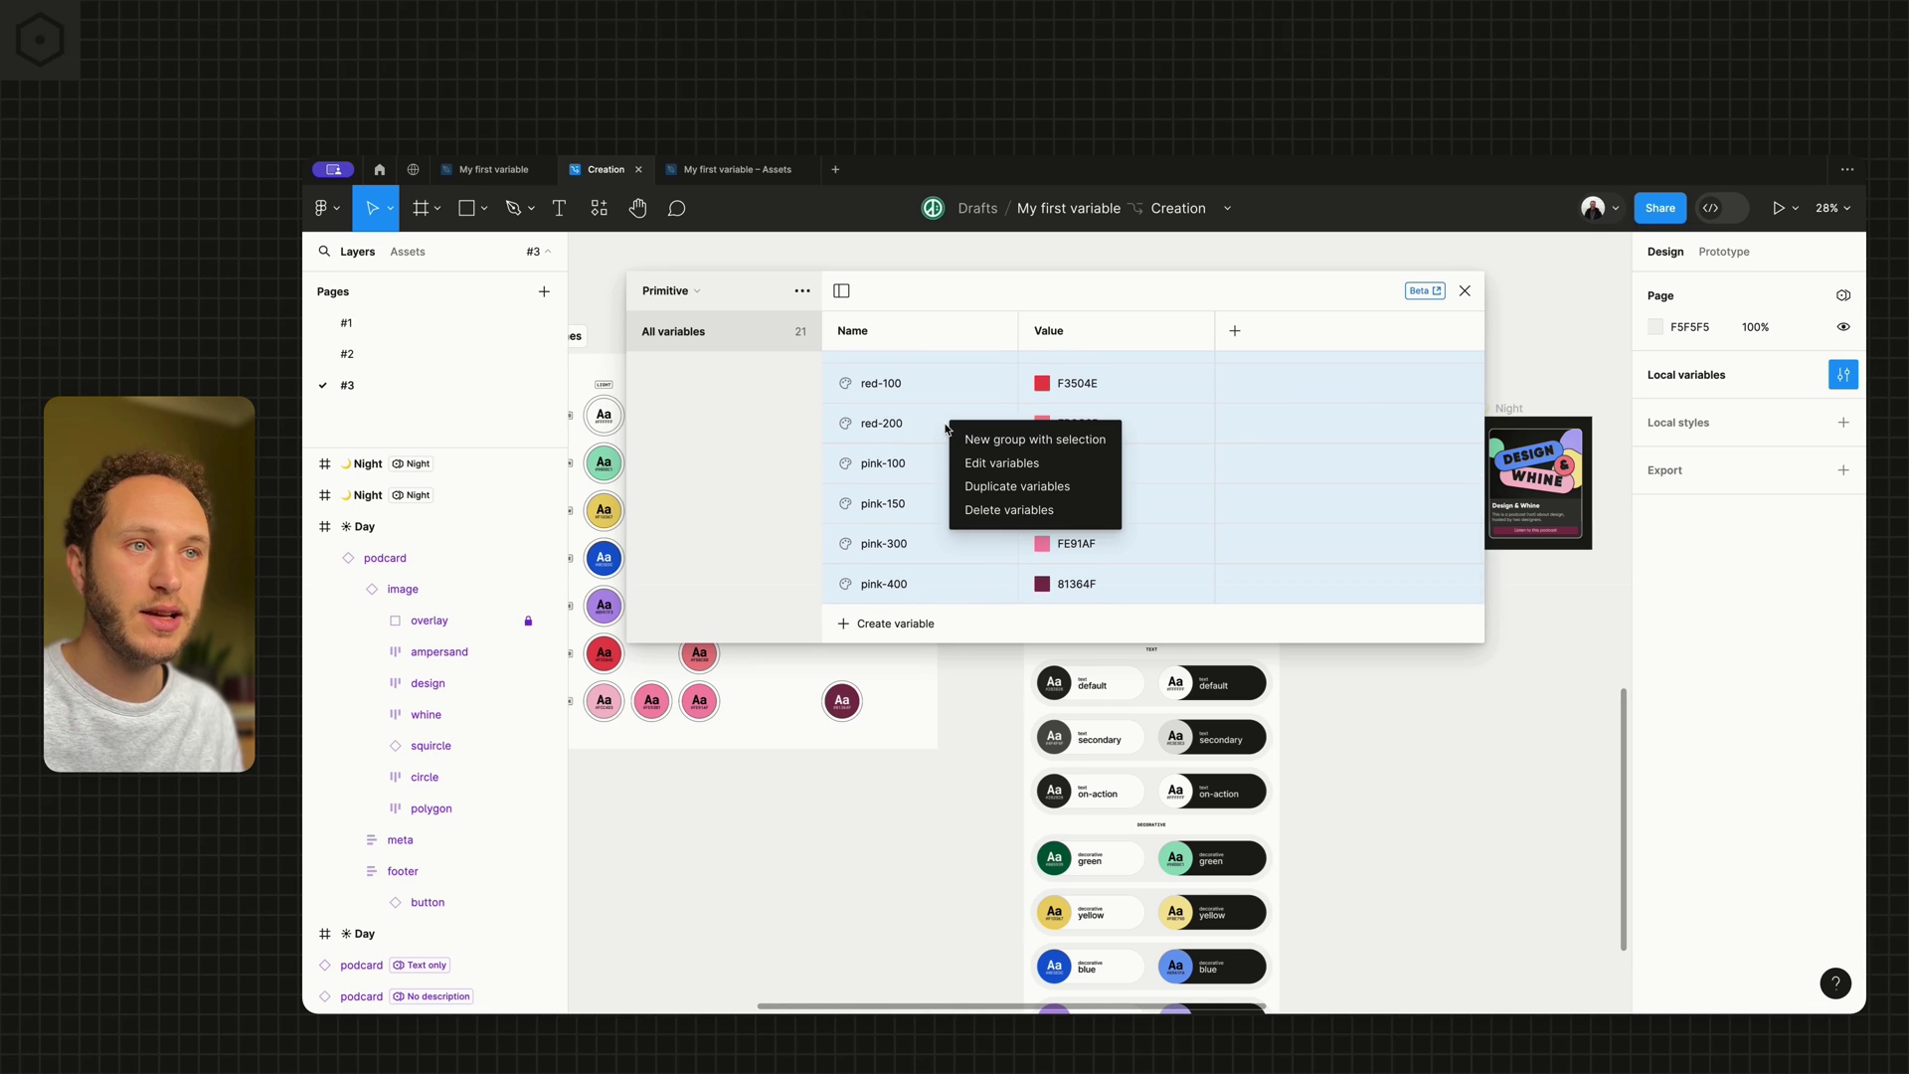
{"action": "left_click", "coordinate": [977, 464]}
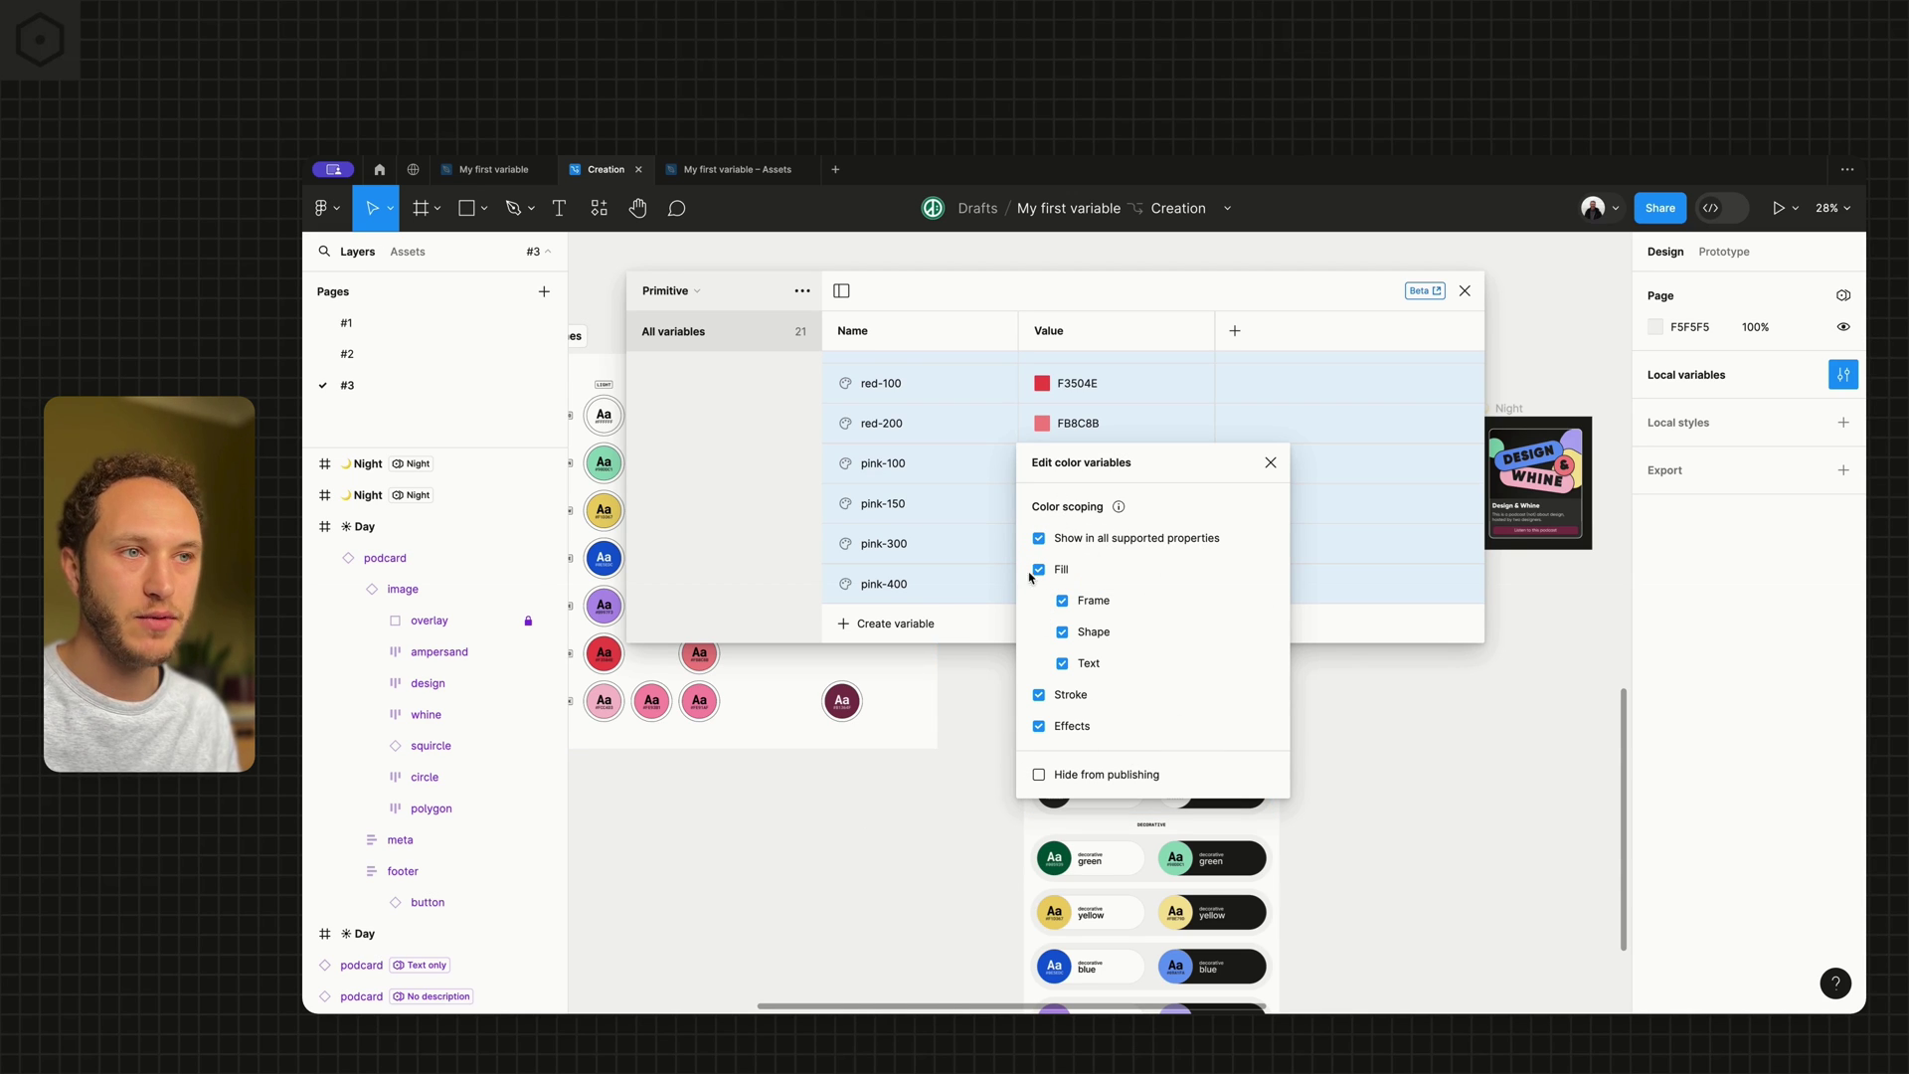
{"action": "left_click", "coordinate": [1039, 540]}
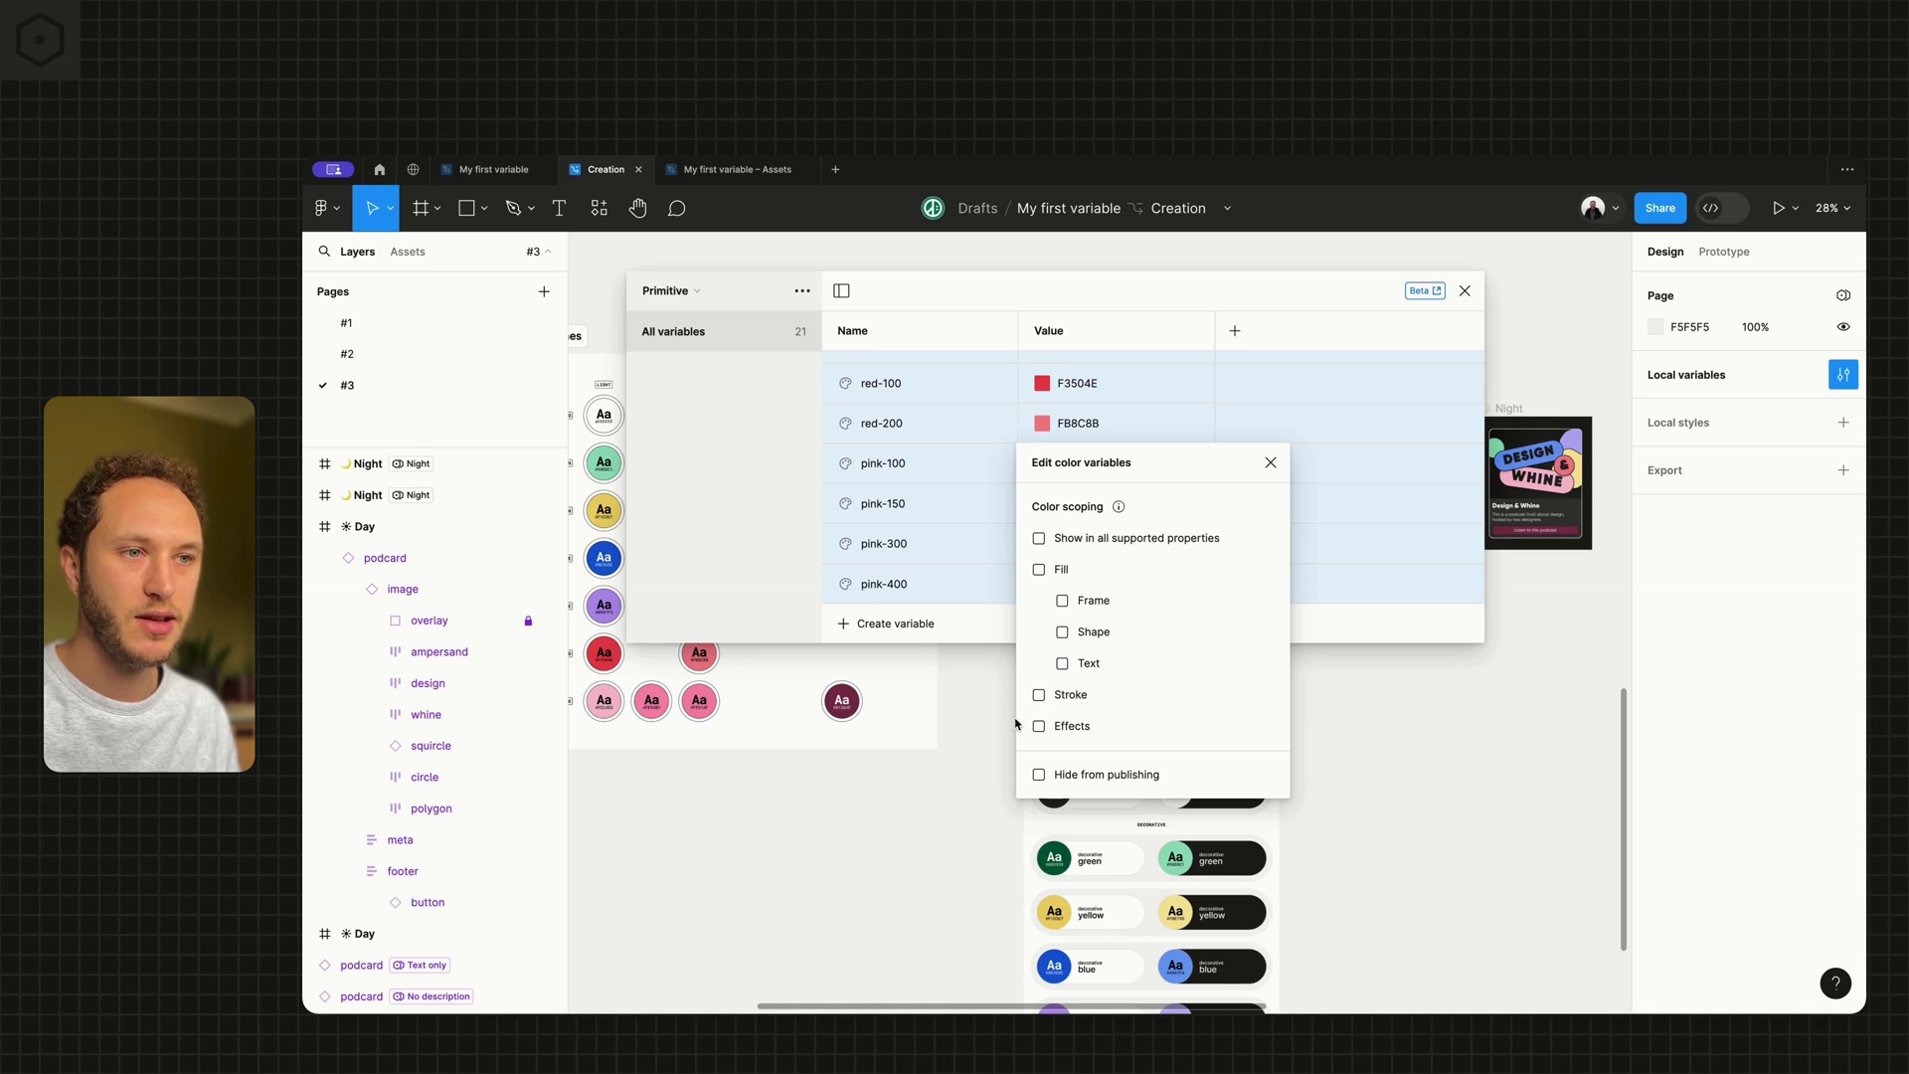
{"action": "left_click", "coordinate": [1271, 464]}
Draw a 551×551 test square below the Day and Night podcast cards.
{"action": "left_click", "coordinate": [1465, 290]}
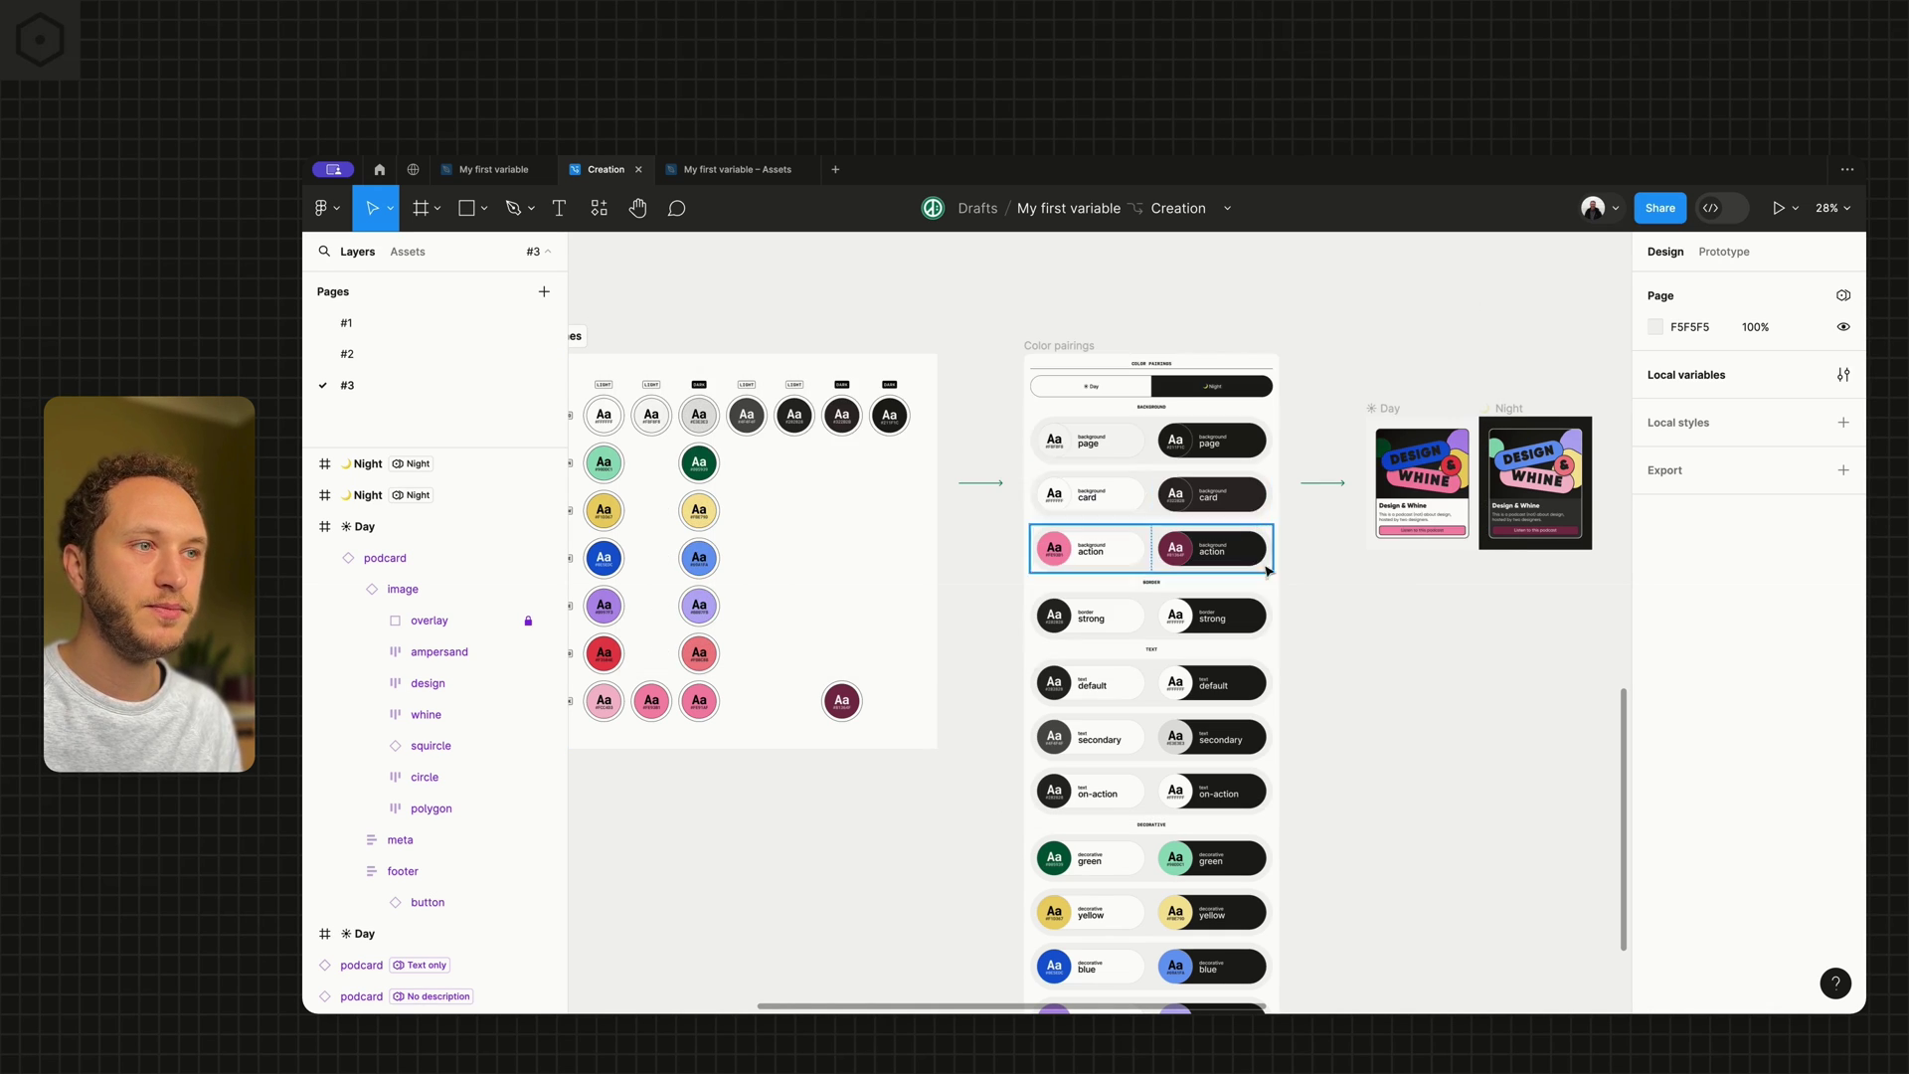
{"action": "scroll", "coordinate": [1333, 605], "scroll_direction": "up", "scroll_amount": 5}
{"action": "key", "text": "r"}
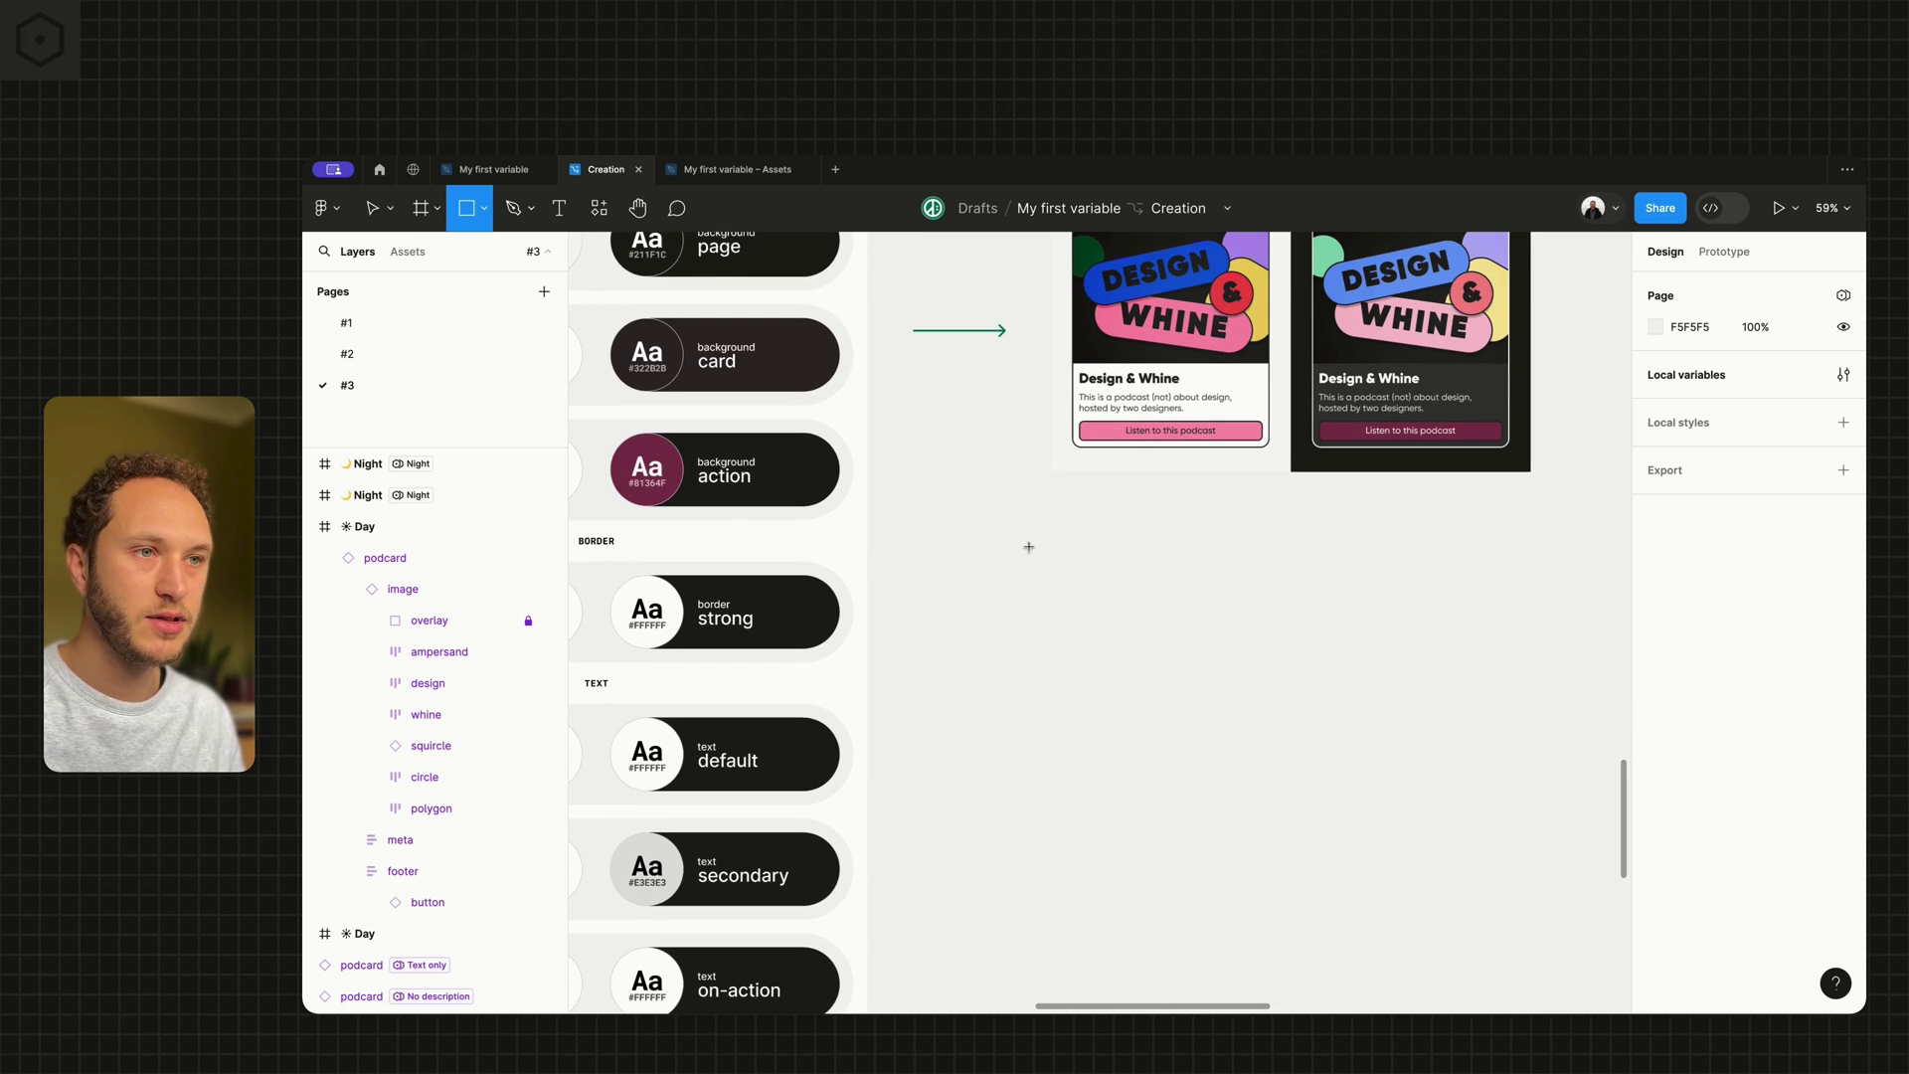
{"action": "left_click_drag", "start_coordinate": [1023, 537], "coordinate": [1351, 865]}
{"action": "scroll", "coordinate": [1316, 796], "scroll_direction": "right", "scroll_amount": 3}
{"action": "scroll", "coordinate": [1286, 799], "scroll_direction": "up", "scroll_amount": 2}
{"action": "scroll", "coordinate": [1286, 800], "scroll_direction": "left", "scroll_amount": 2}
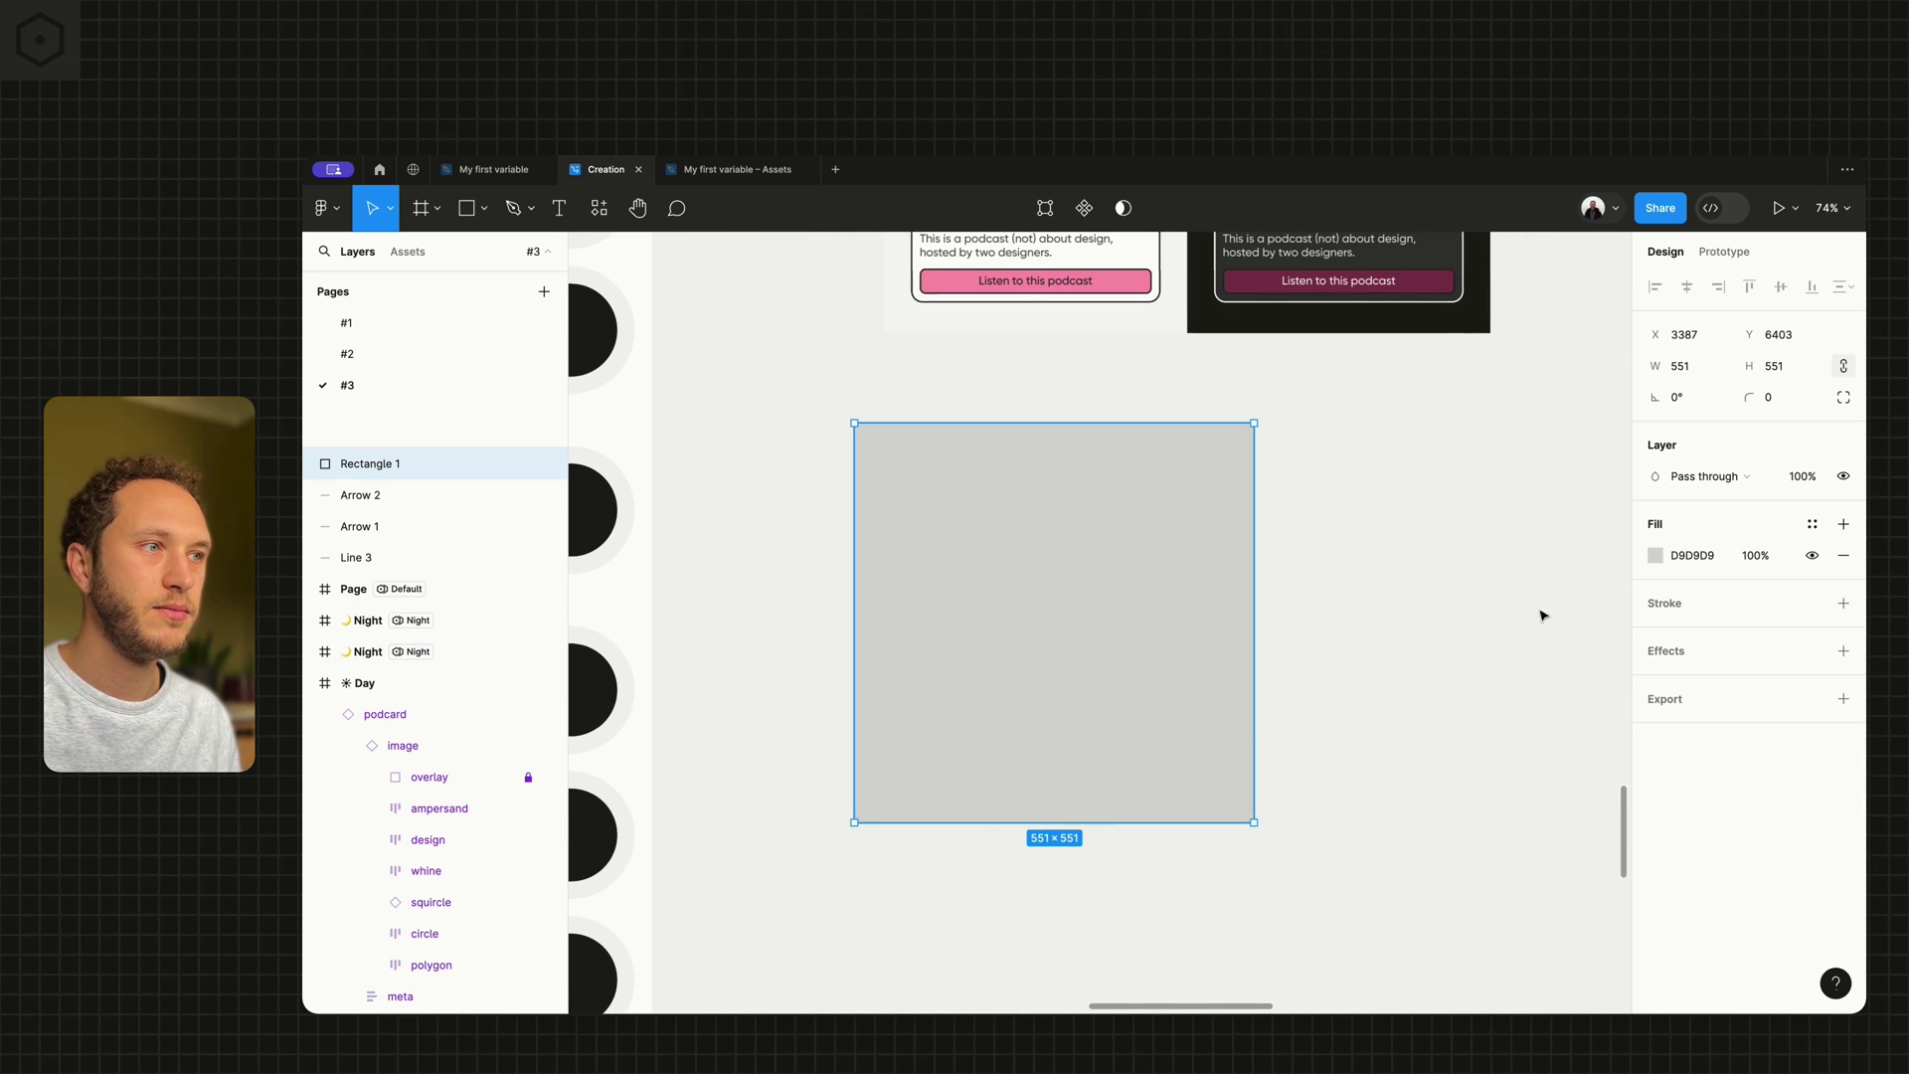
Confirm the square's fill variable list offers only semantic colours.
{"action": "left_click", "coordinate": [1820, 526]}
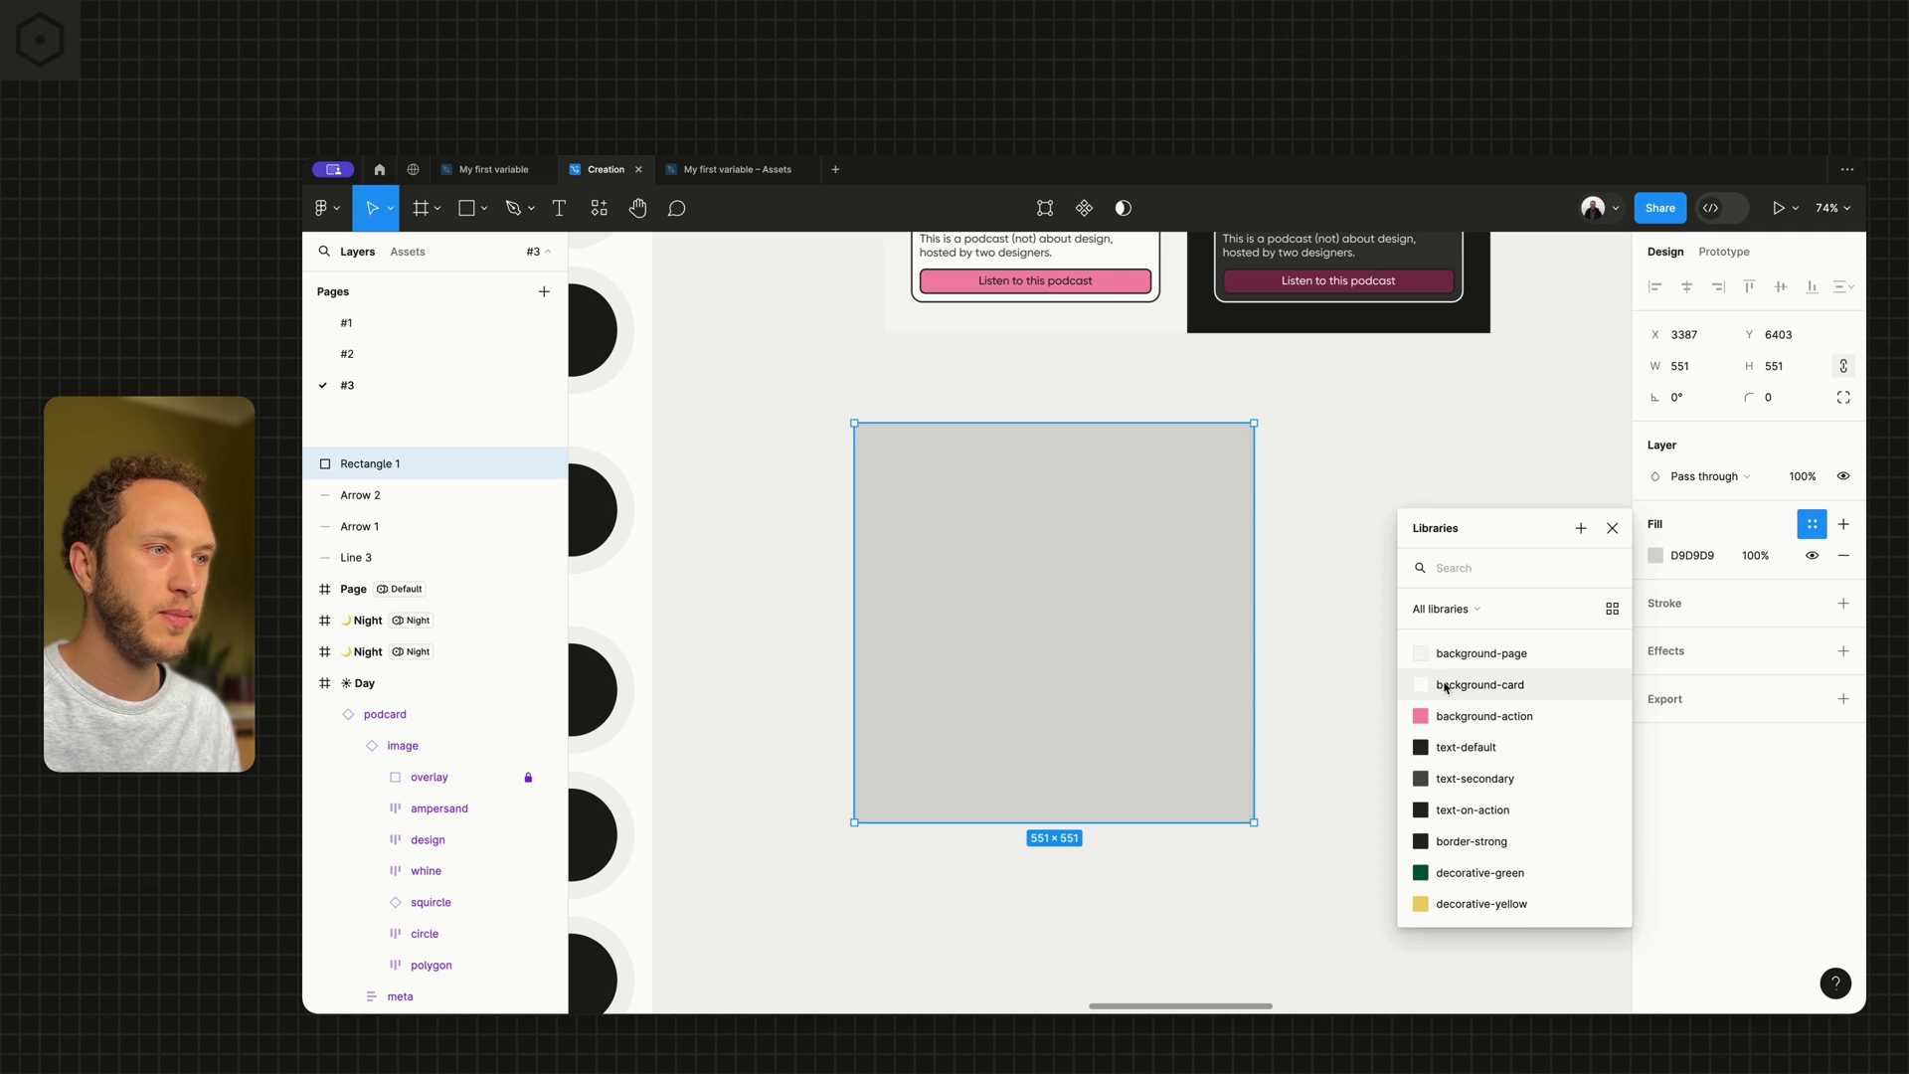
{"action": "scroll", "coordinate": [1449, 684], "scroll_direction": "down", "scroll_amount": 4}
{"action": "scroll", "coordinate": [1446, 686], "scroll_direction": "up", "scroll_amount": 5}
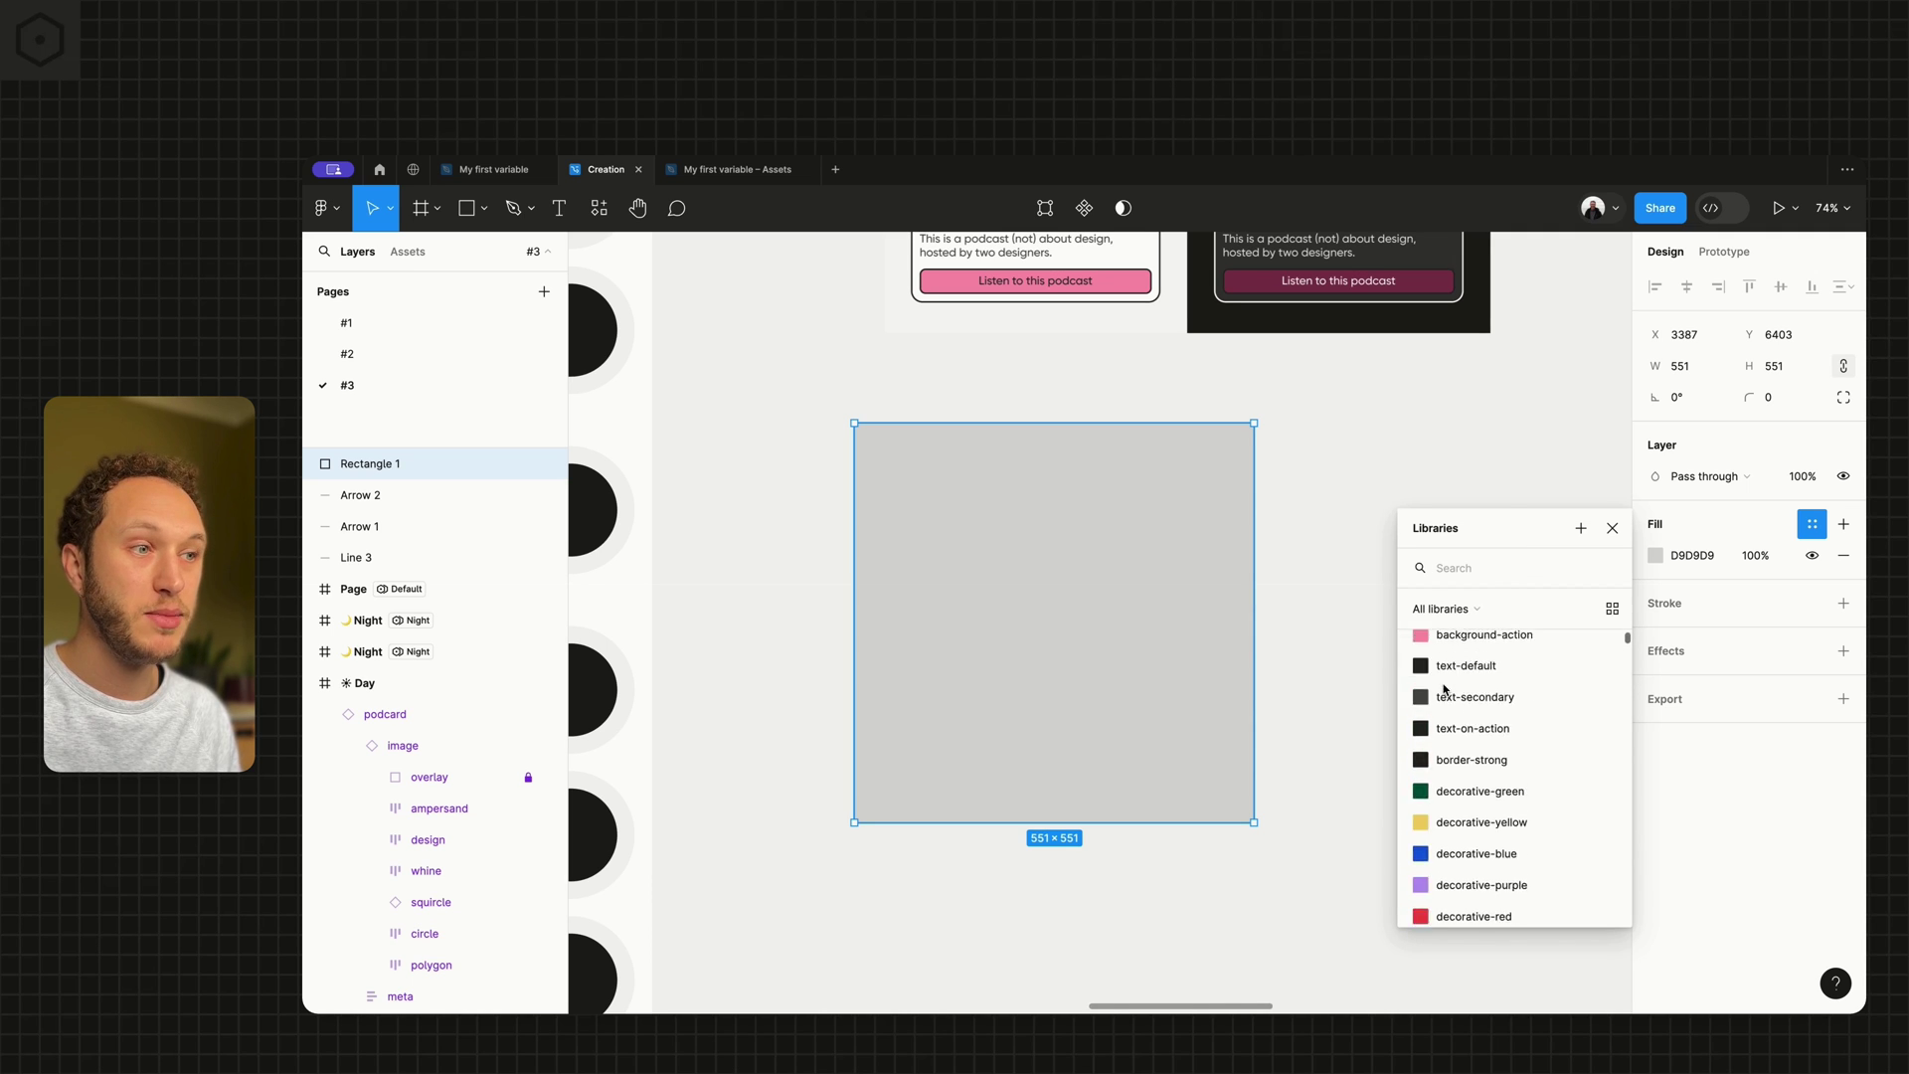
{"action": "scroll", "coordinate": [1446, 686], "scroll_direction": "down", "scroll_amount": 2}
{"action": "scroll", "coordinate": [1446, 686], "scroll_direction": "up", "scroll_amount": 3}
{"action": "scroll", "coordinate": [1446, 696], "scroll_direction": "down", "scroll_amount": 1}
{"action": "scroll", "coordinate": [1447, 725], "scroll_direction": "up", "scroll_amount": 1}
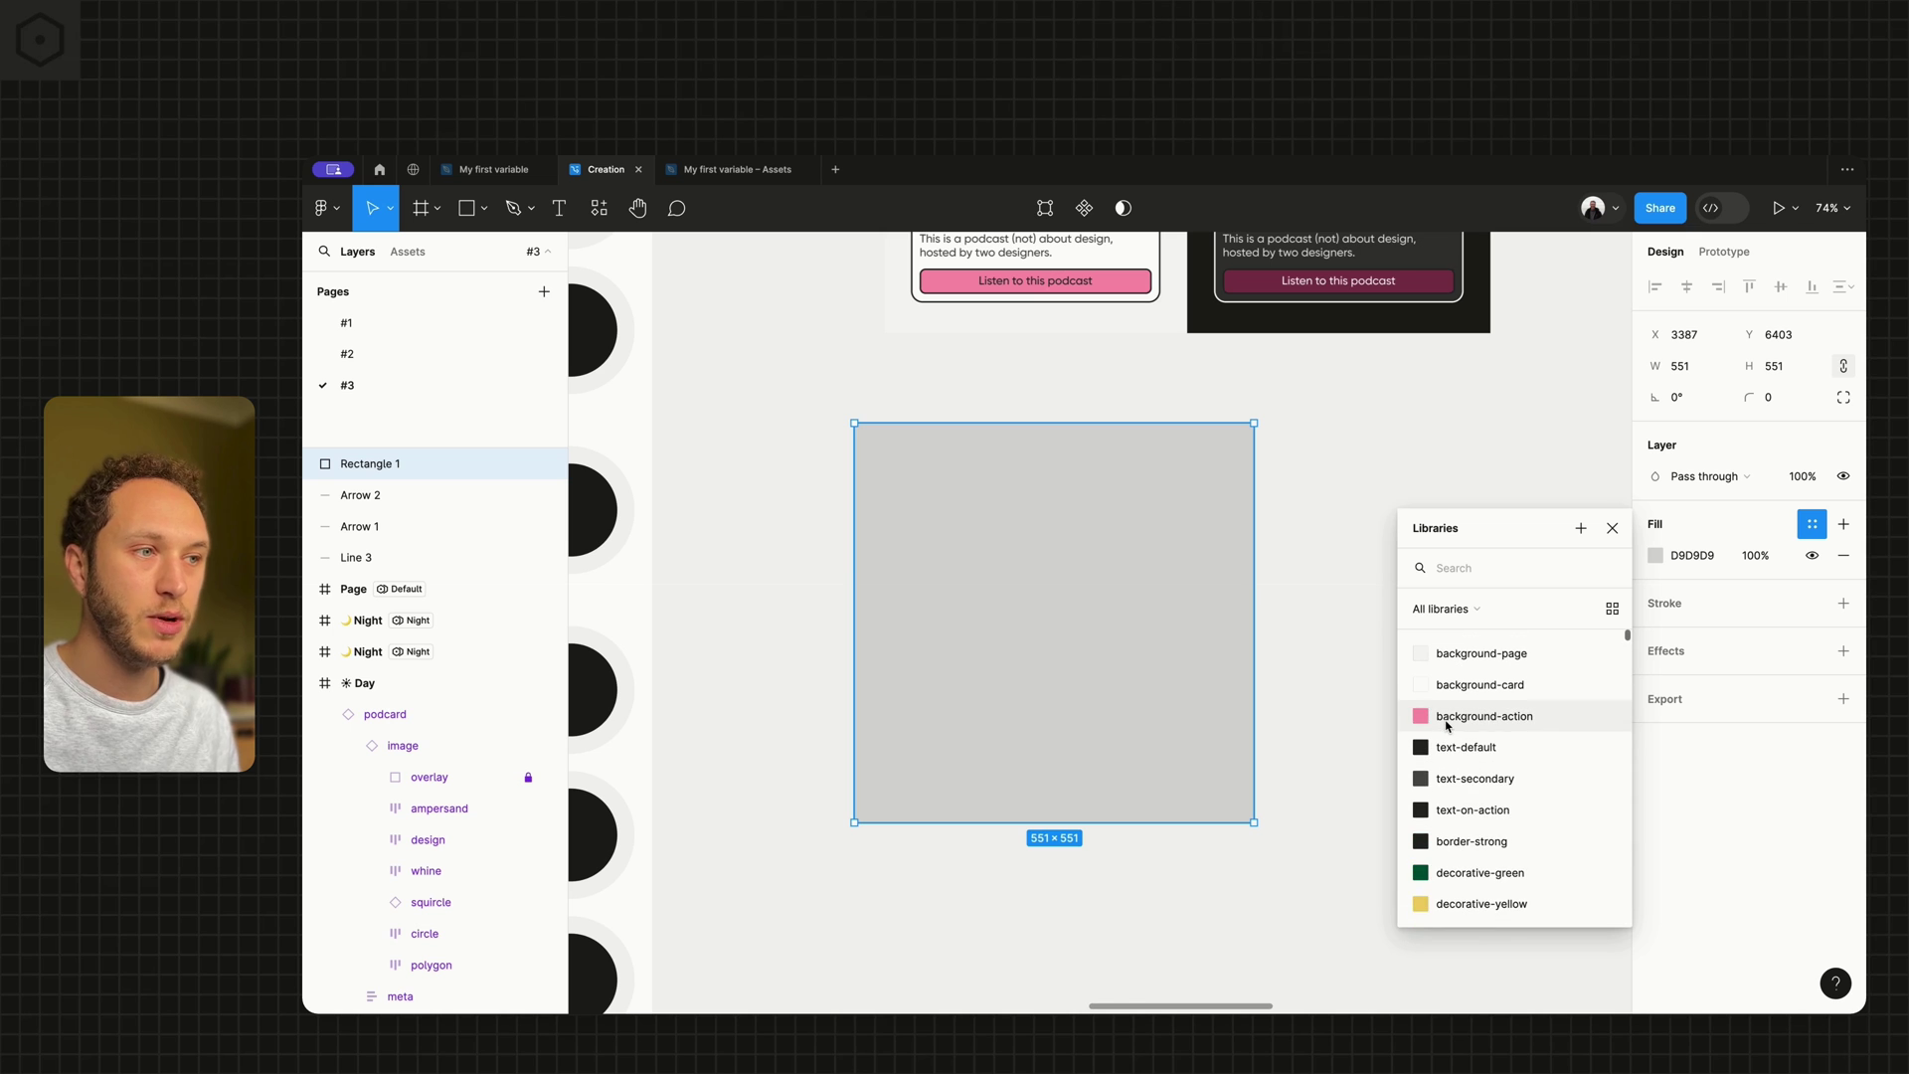
Fill the test square with the background-action colour variable.
{"action": "left_click", "coordinate": [1613, 528]}
{"action": "left_click", "coordinate": [1549, 541]}
{"action": "scroll", "coordinate": [1545, 542], "scroll_direction": "down", "scroll_amount": 5}
{"action": "left_click", "coordinate": [1189, 630]}
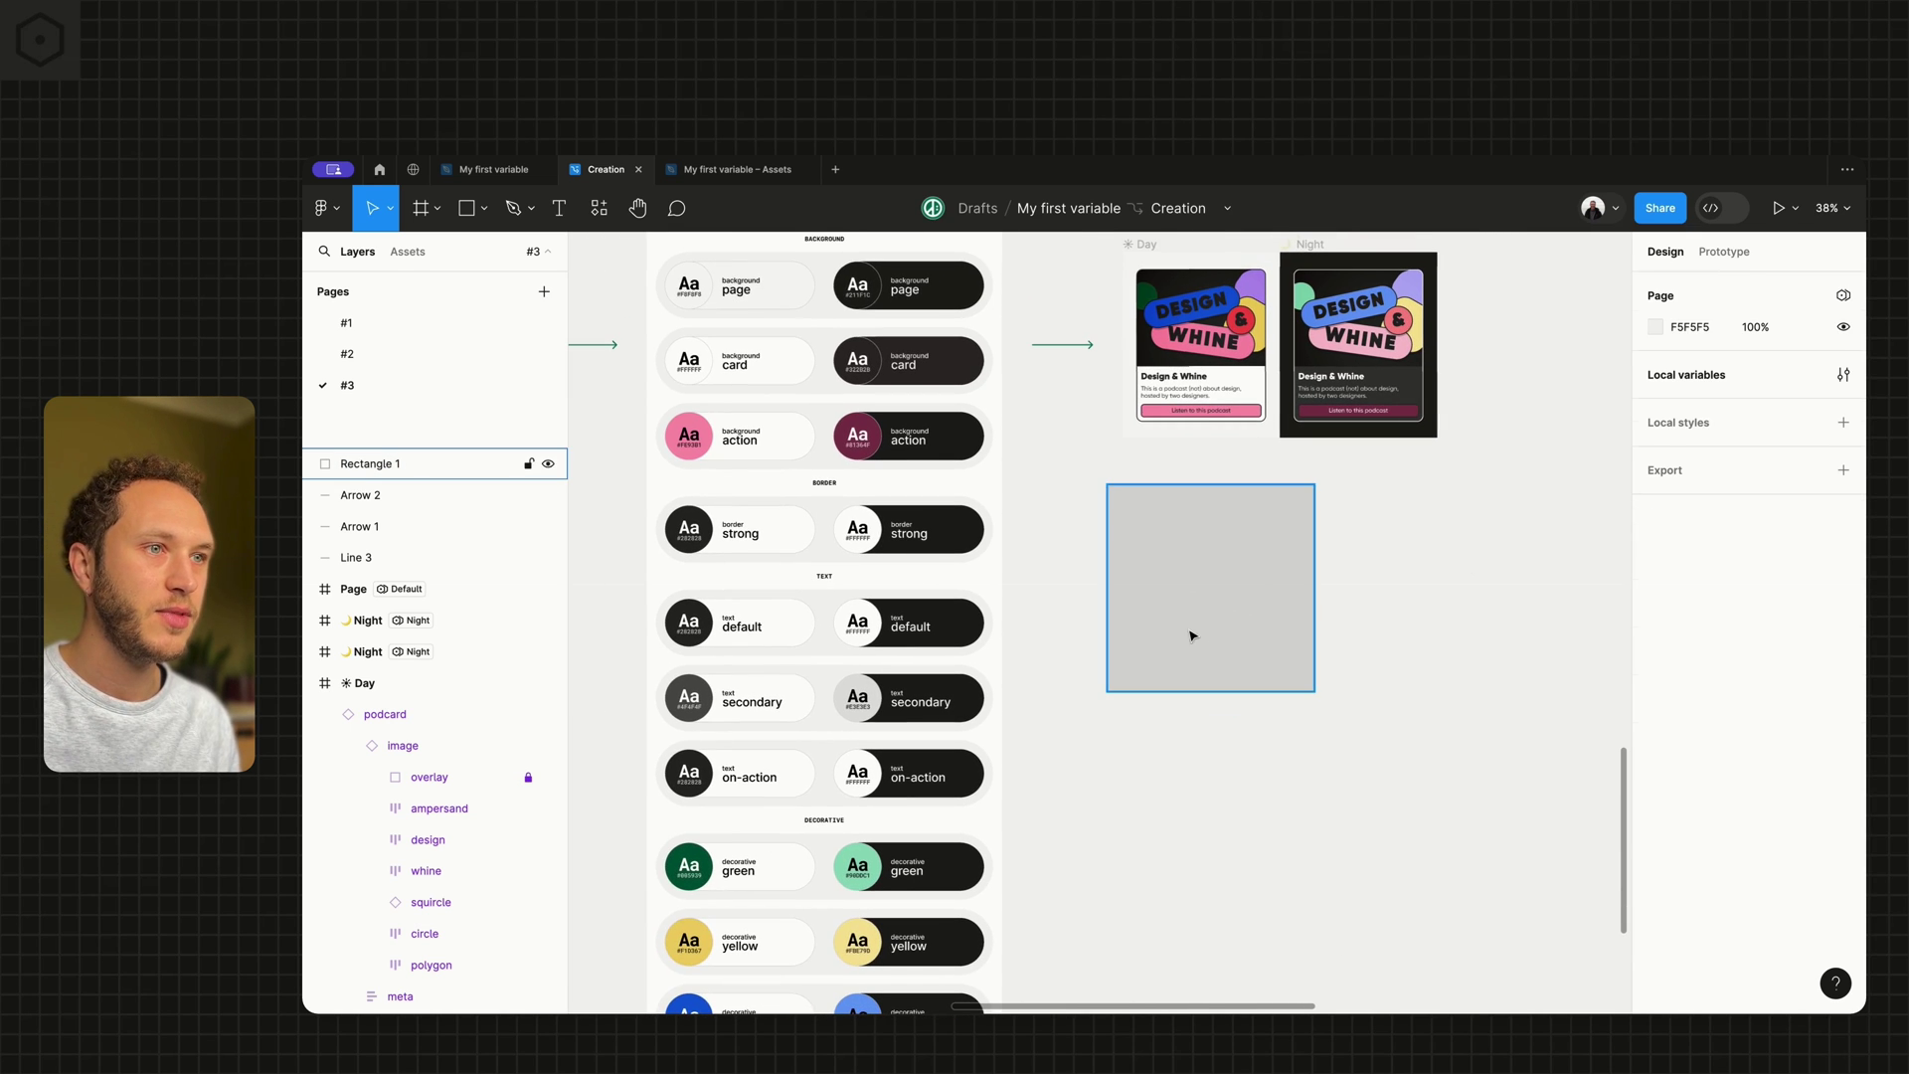
{"action": "left_click", "coordinate": [1811, 524]}
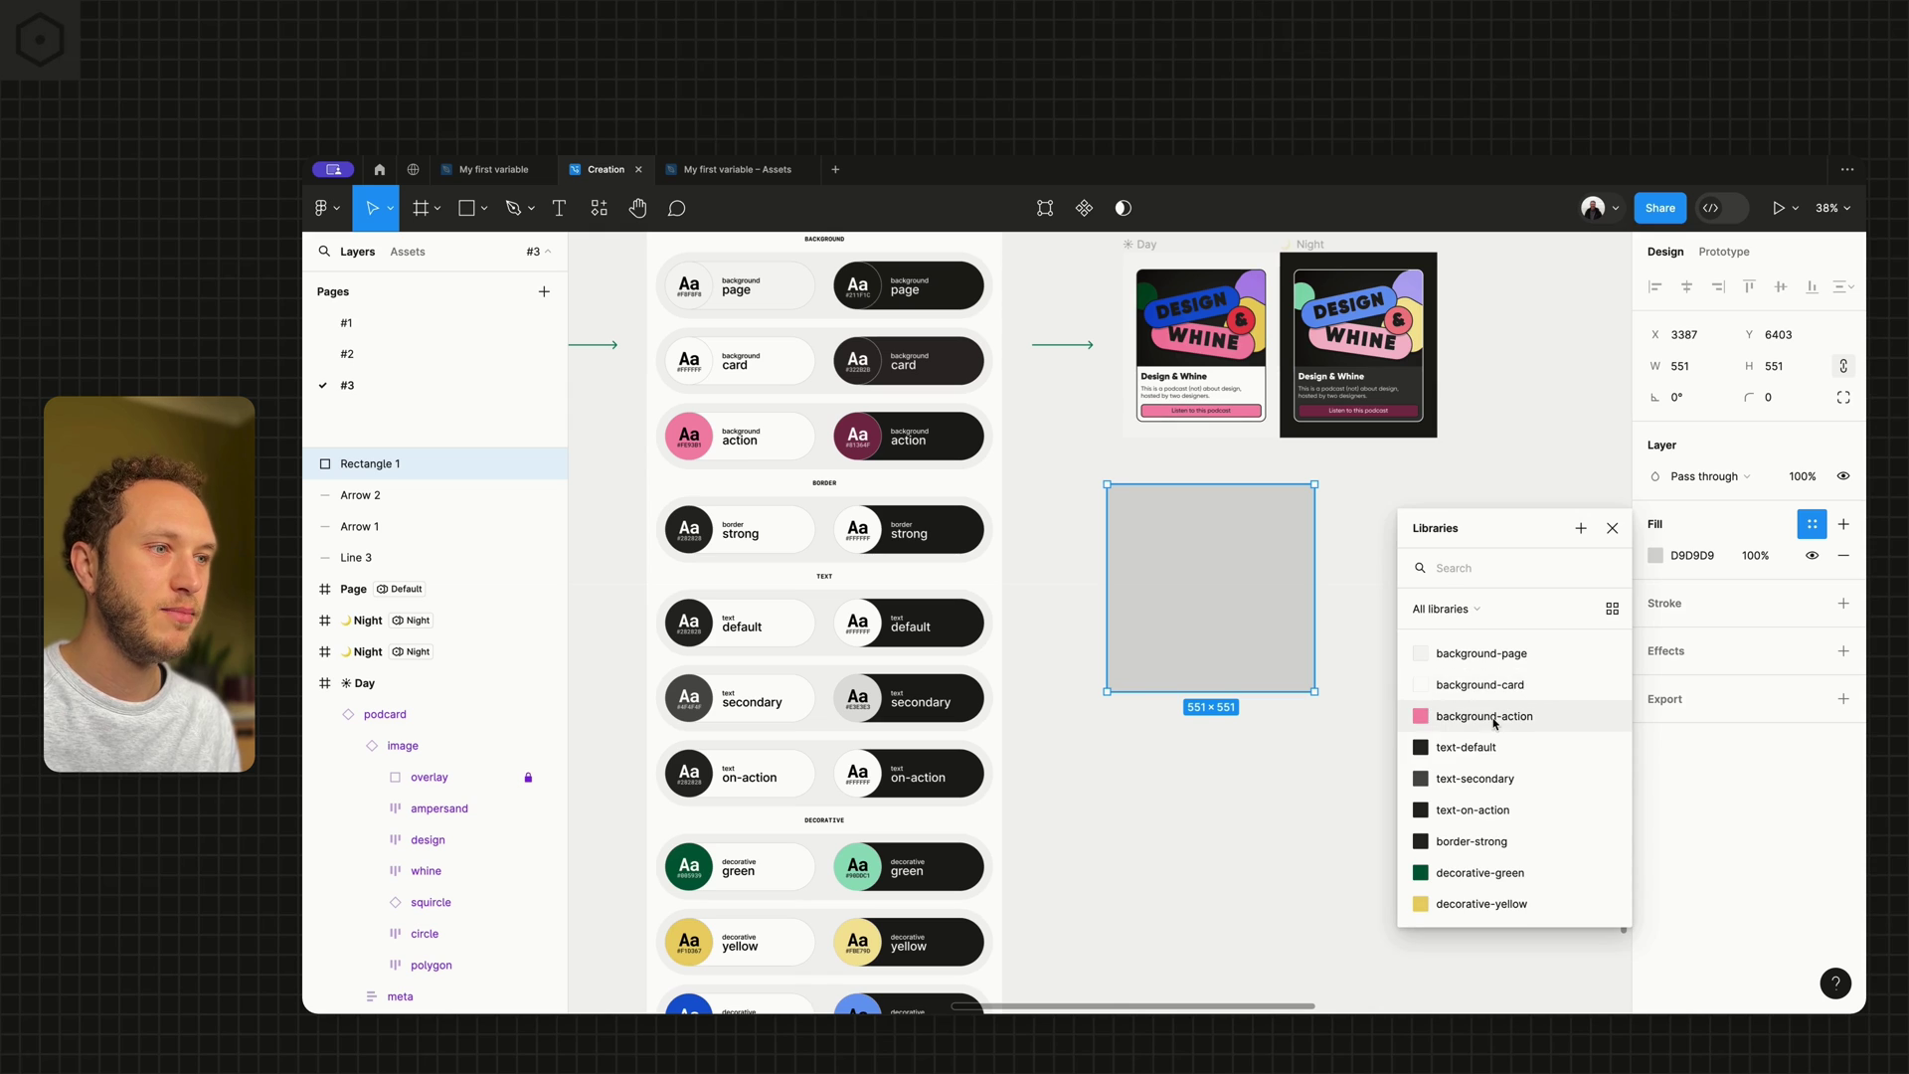
{"action": "left_click", "coordinate": [1462, 716]}
Show the Color collection's variables and move the window clear of the cards.
{"action": "key", "text": "Escape"}
{"action": "left_click", "coordinate": [1841, 377]}
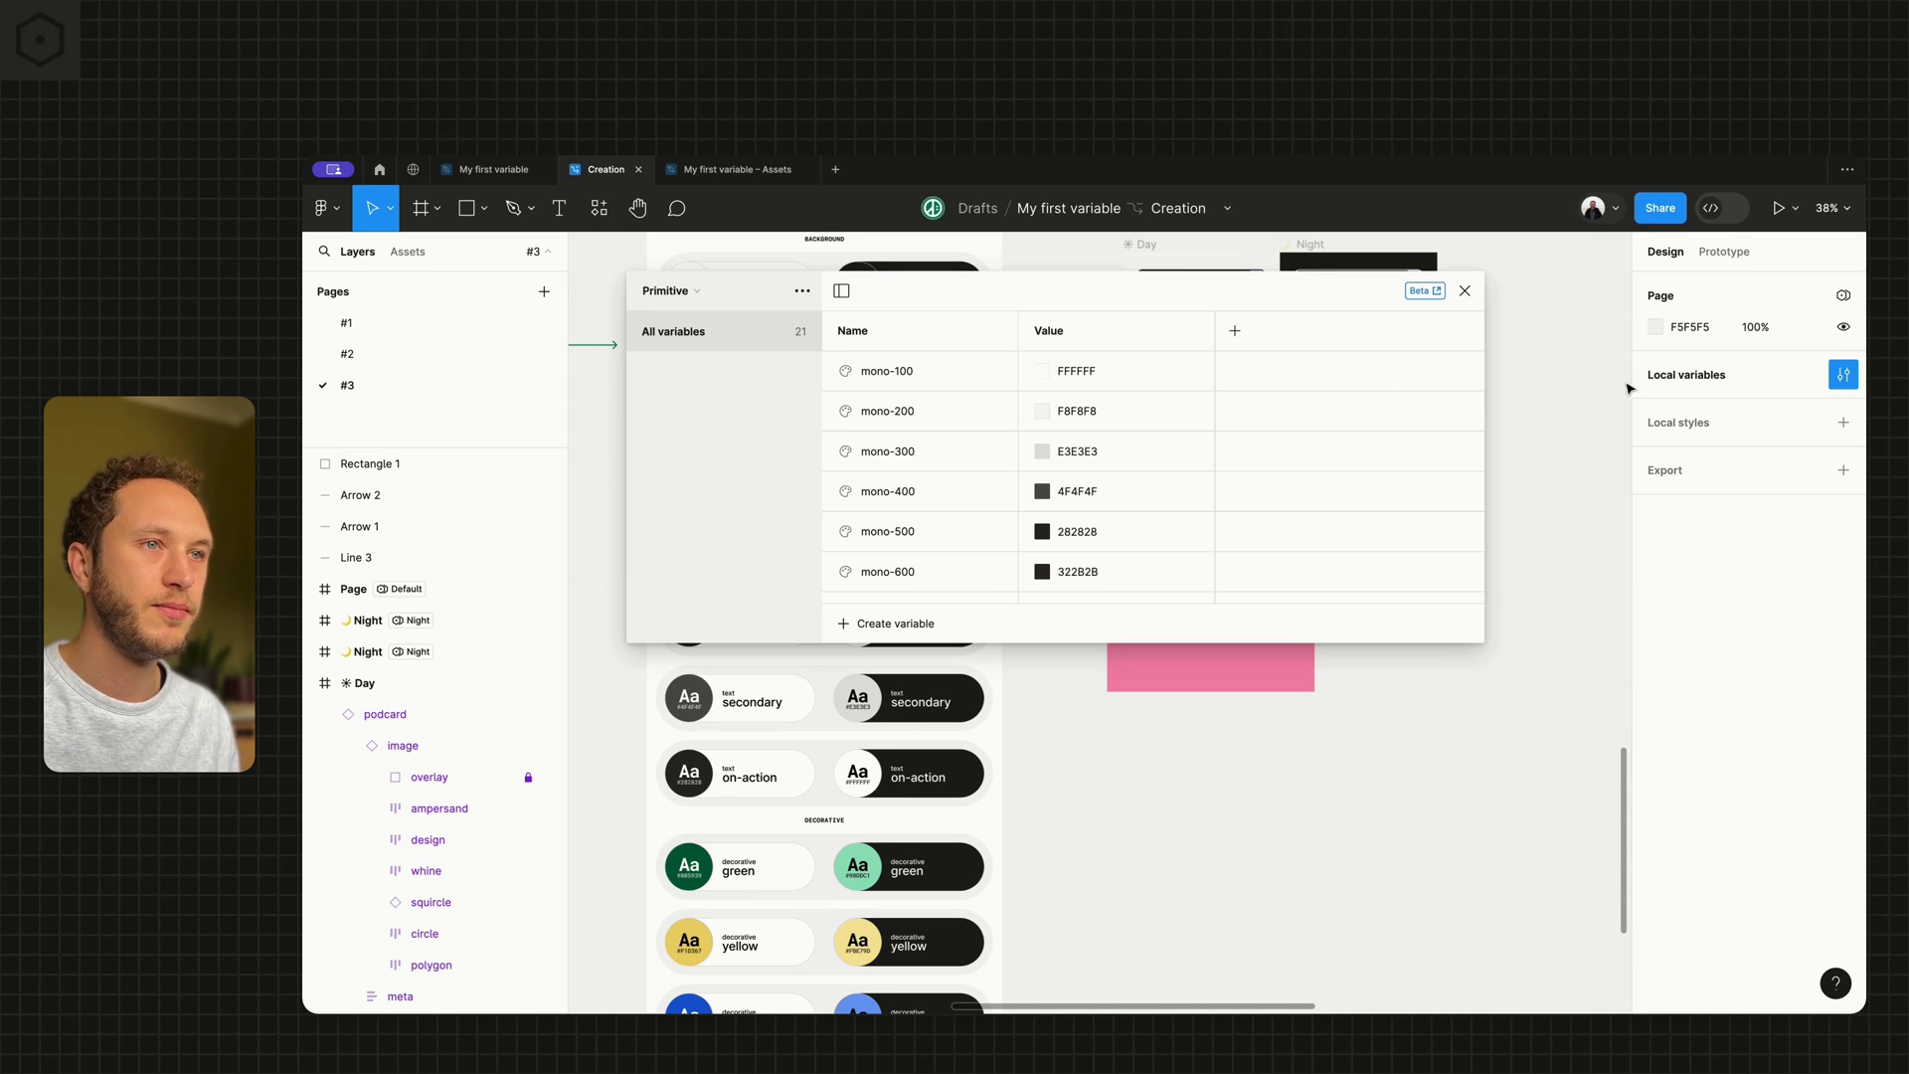
{"action": "left_click", "coordinate": [702, 292]}
{"action": "left_click", "coordinate": [702, 288]}
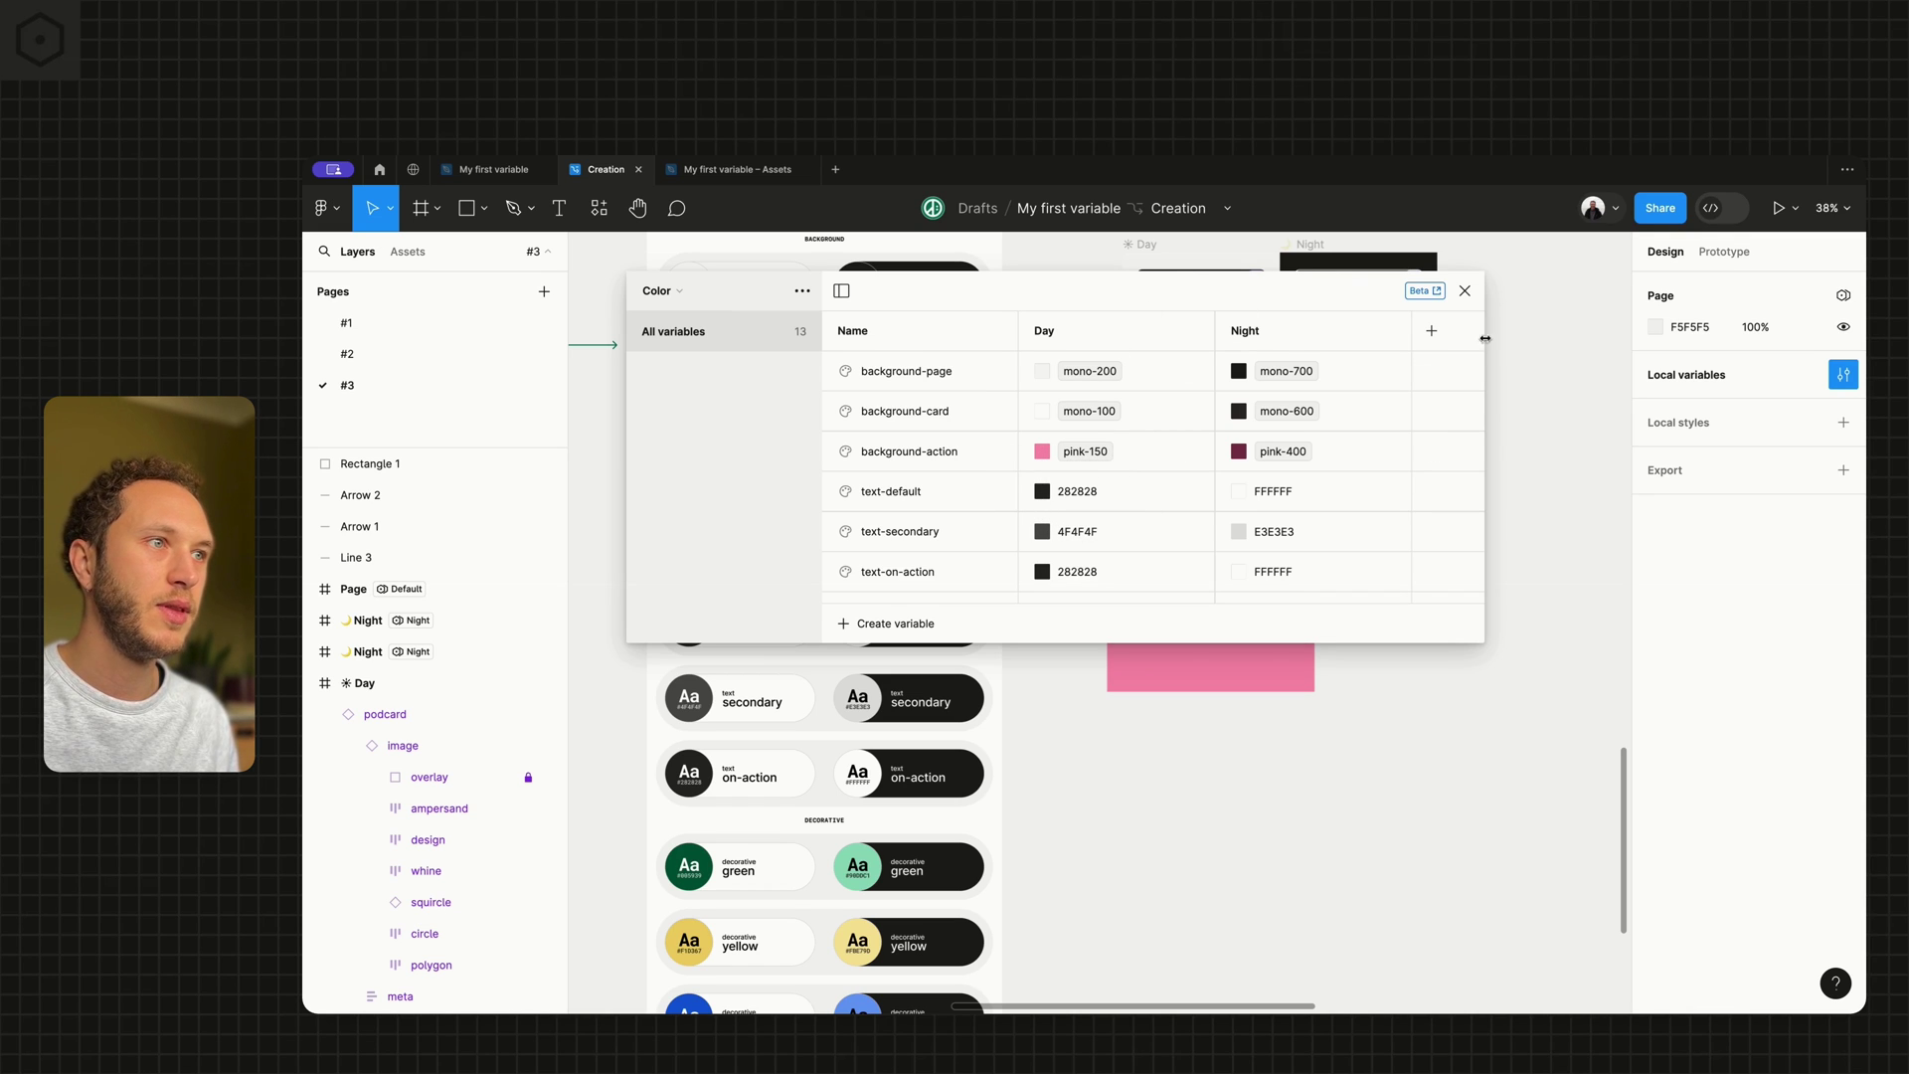
{"action": "left_click_drag", "start_coordinate": [1487, 339], "coordinate": [1144, 347]}
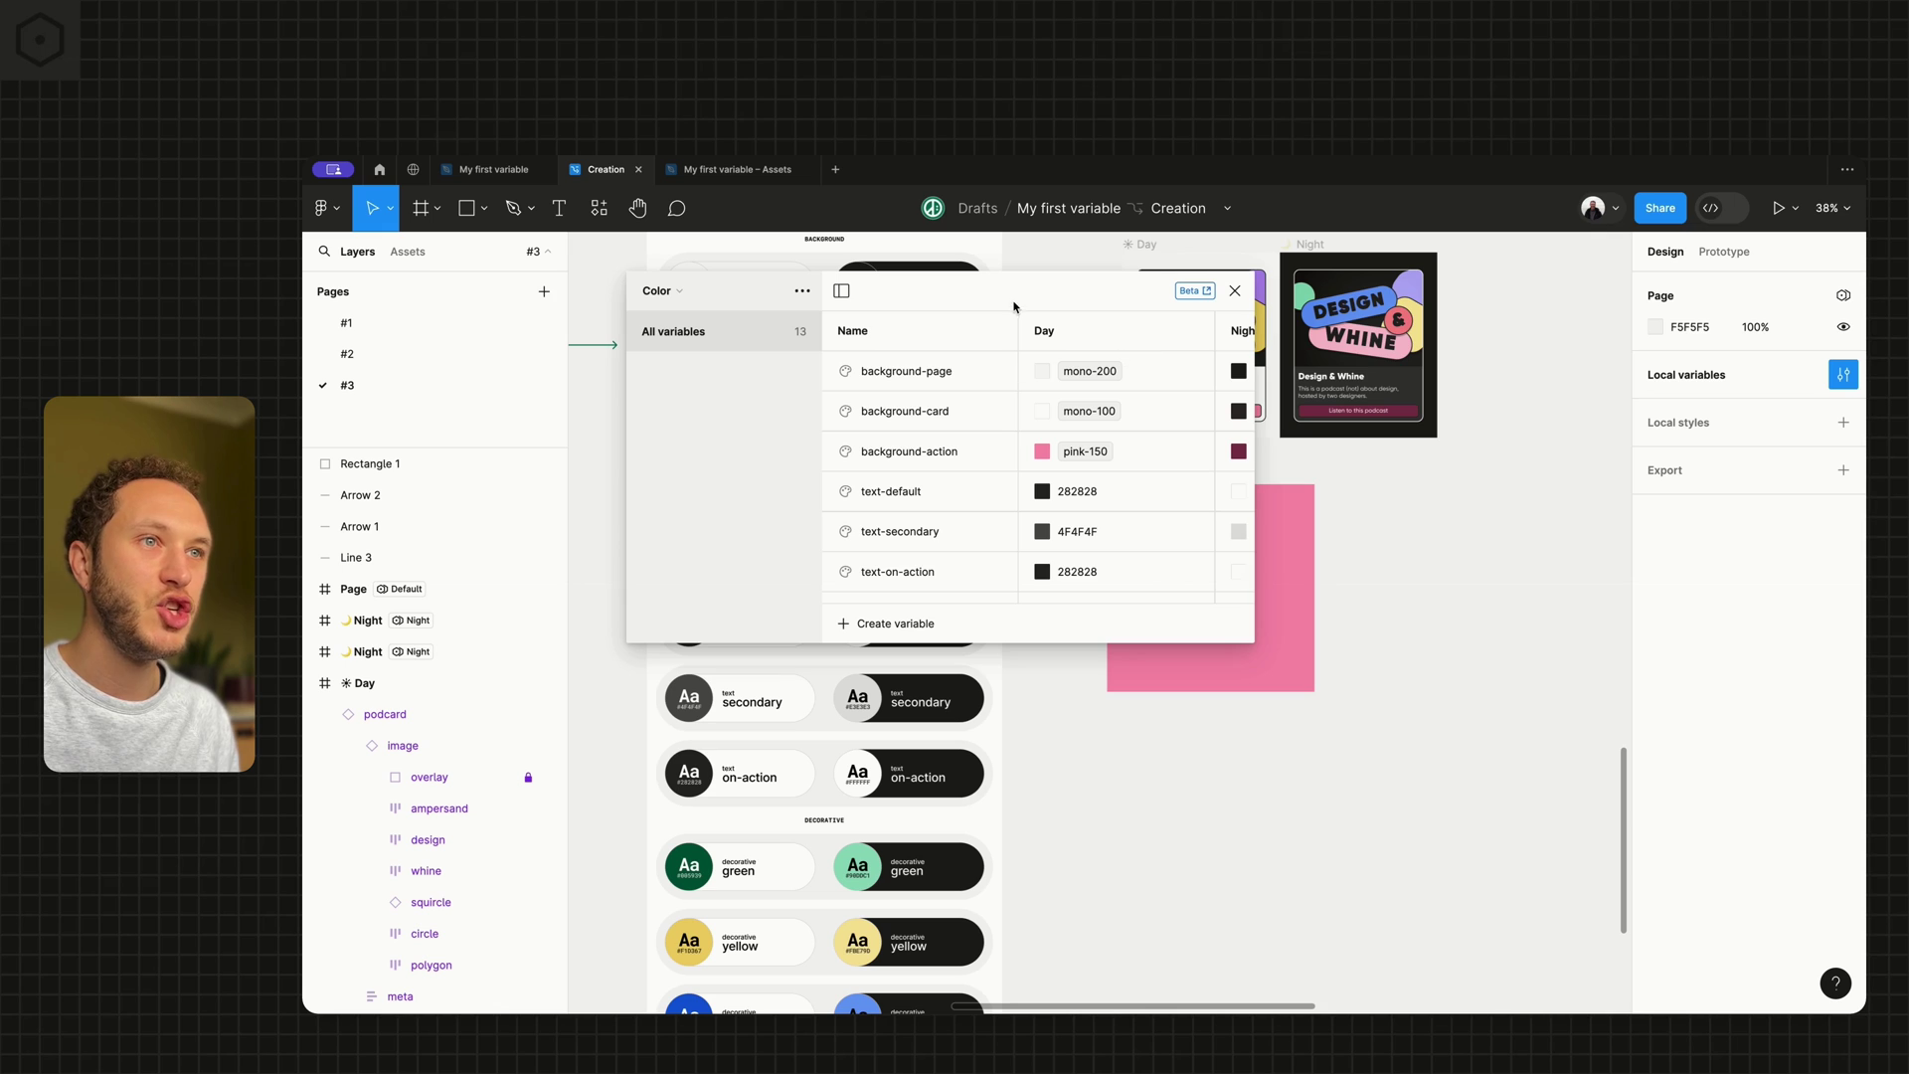
{"action": "left_click_drag", "start_coordinate": [1014, 307], "coordinate": [810, 316]}
Try background-action's Day alias as purple-100, green-200, then yellow-100.
{"action": "left_click", "coordinate": [882, 463]}
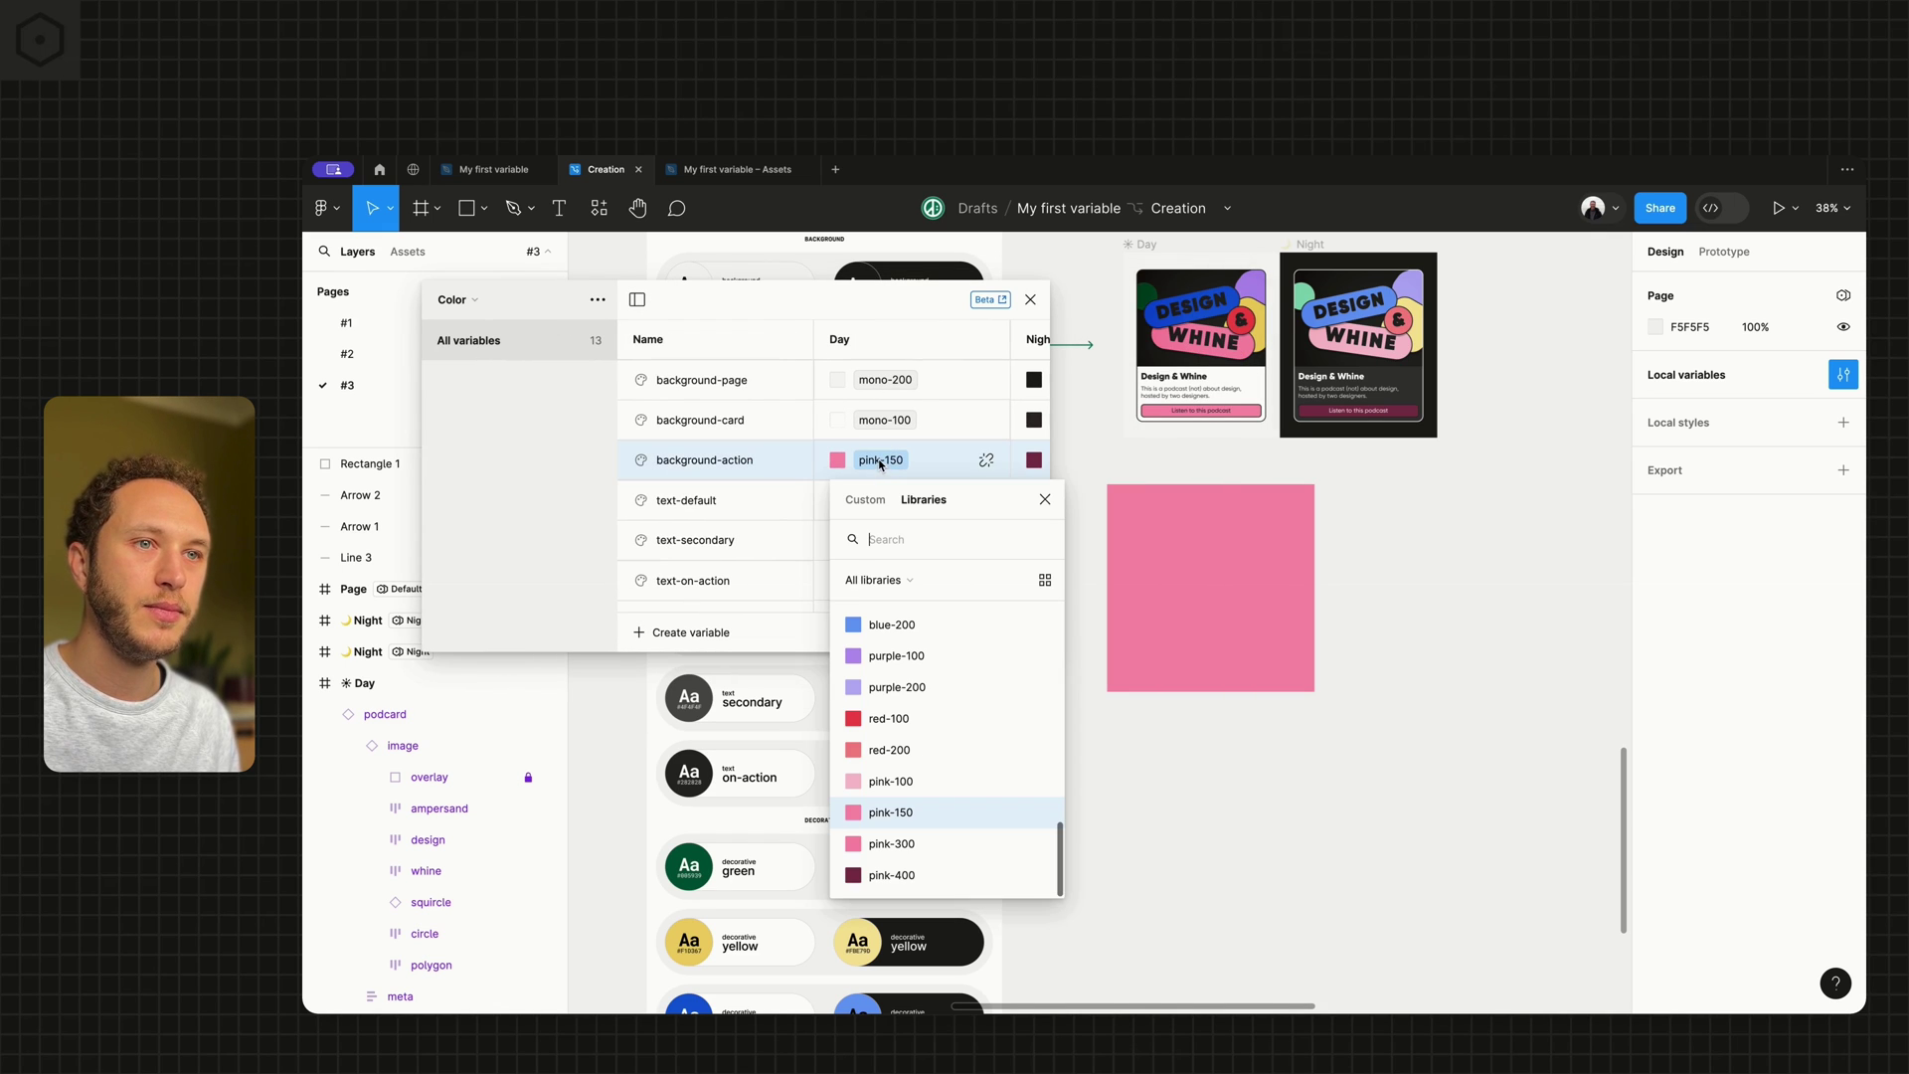
{"action": "scroll", "coordinate": [886, 716], "scroll_direction": "up", "scroll_amount": 2}
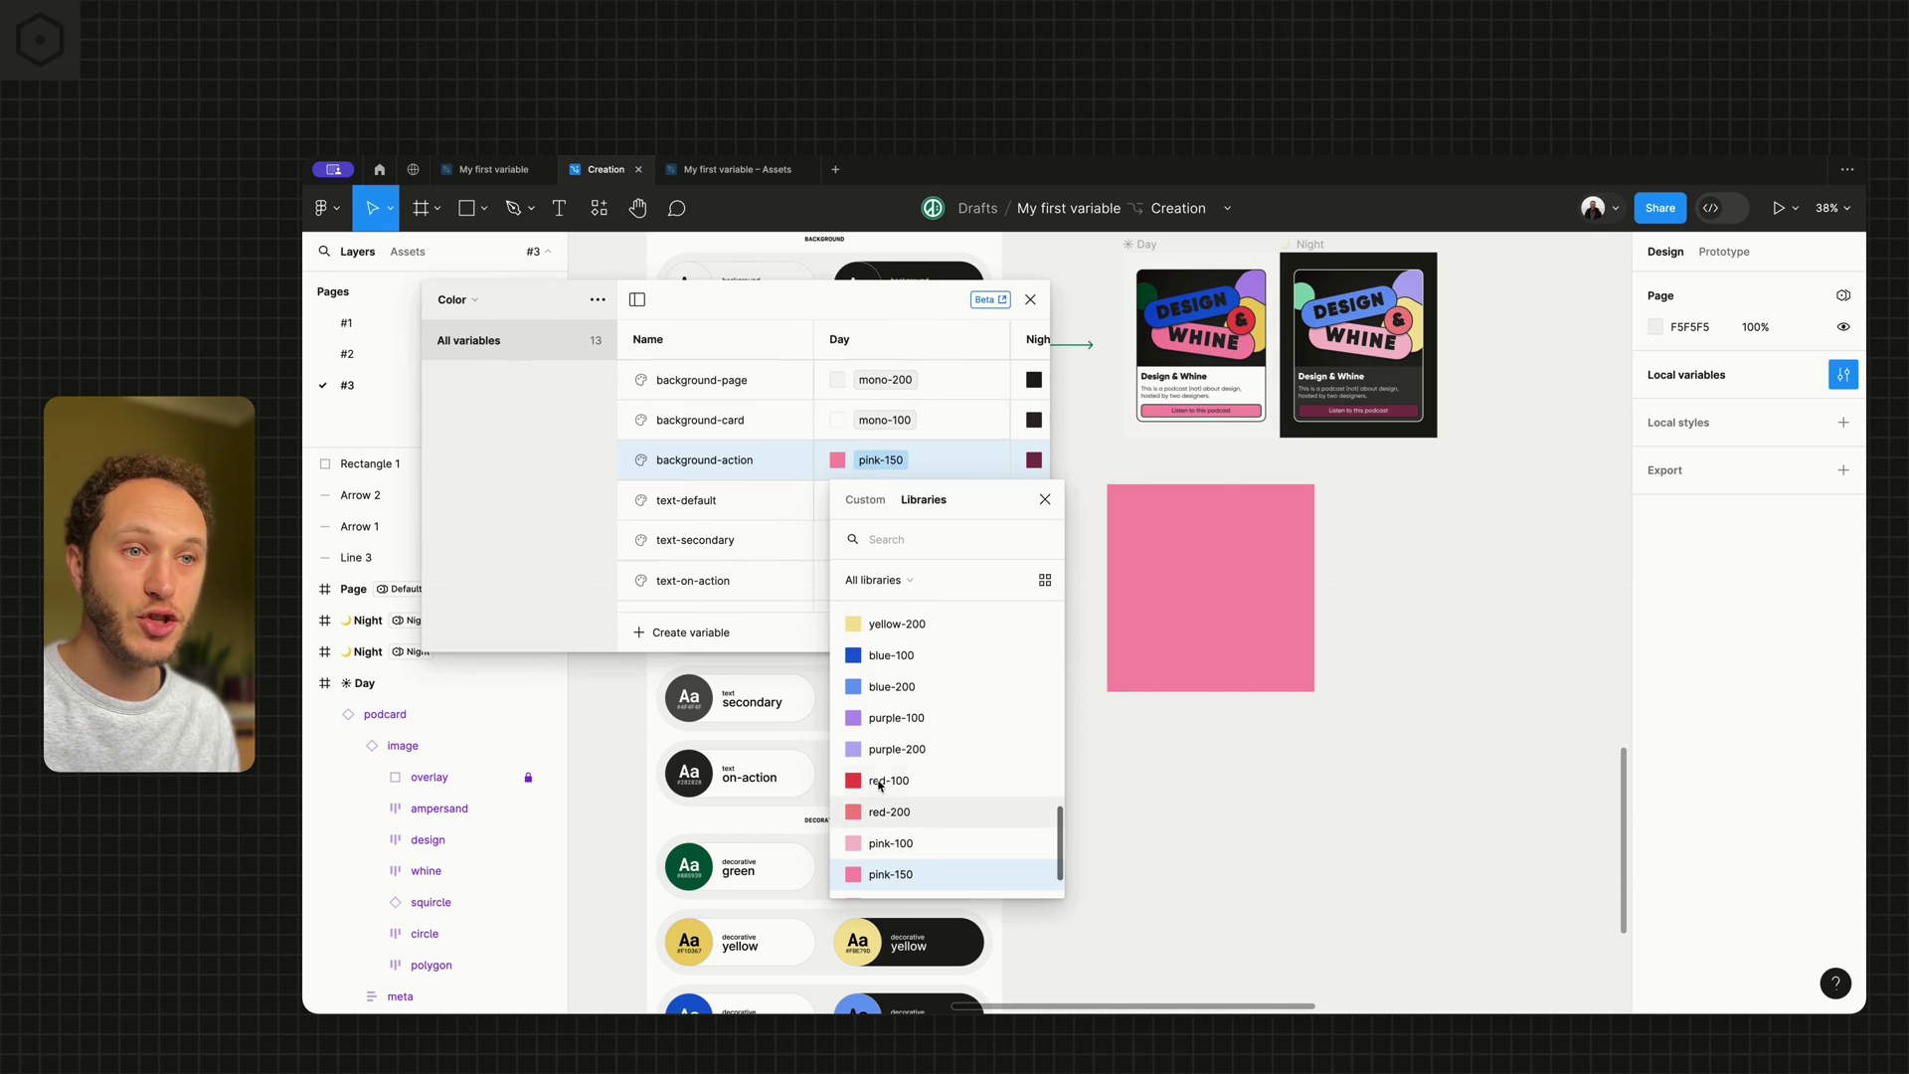
{"action": "left_click", "coordinate": [883, 718]}
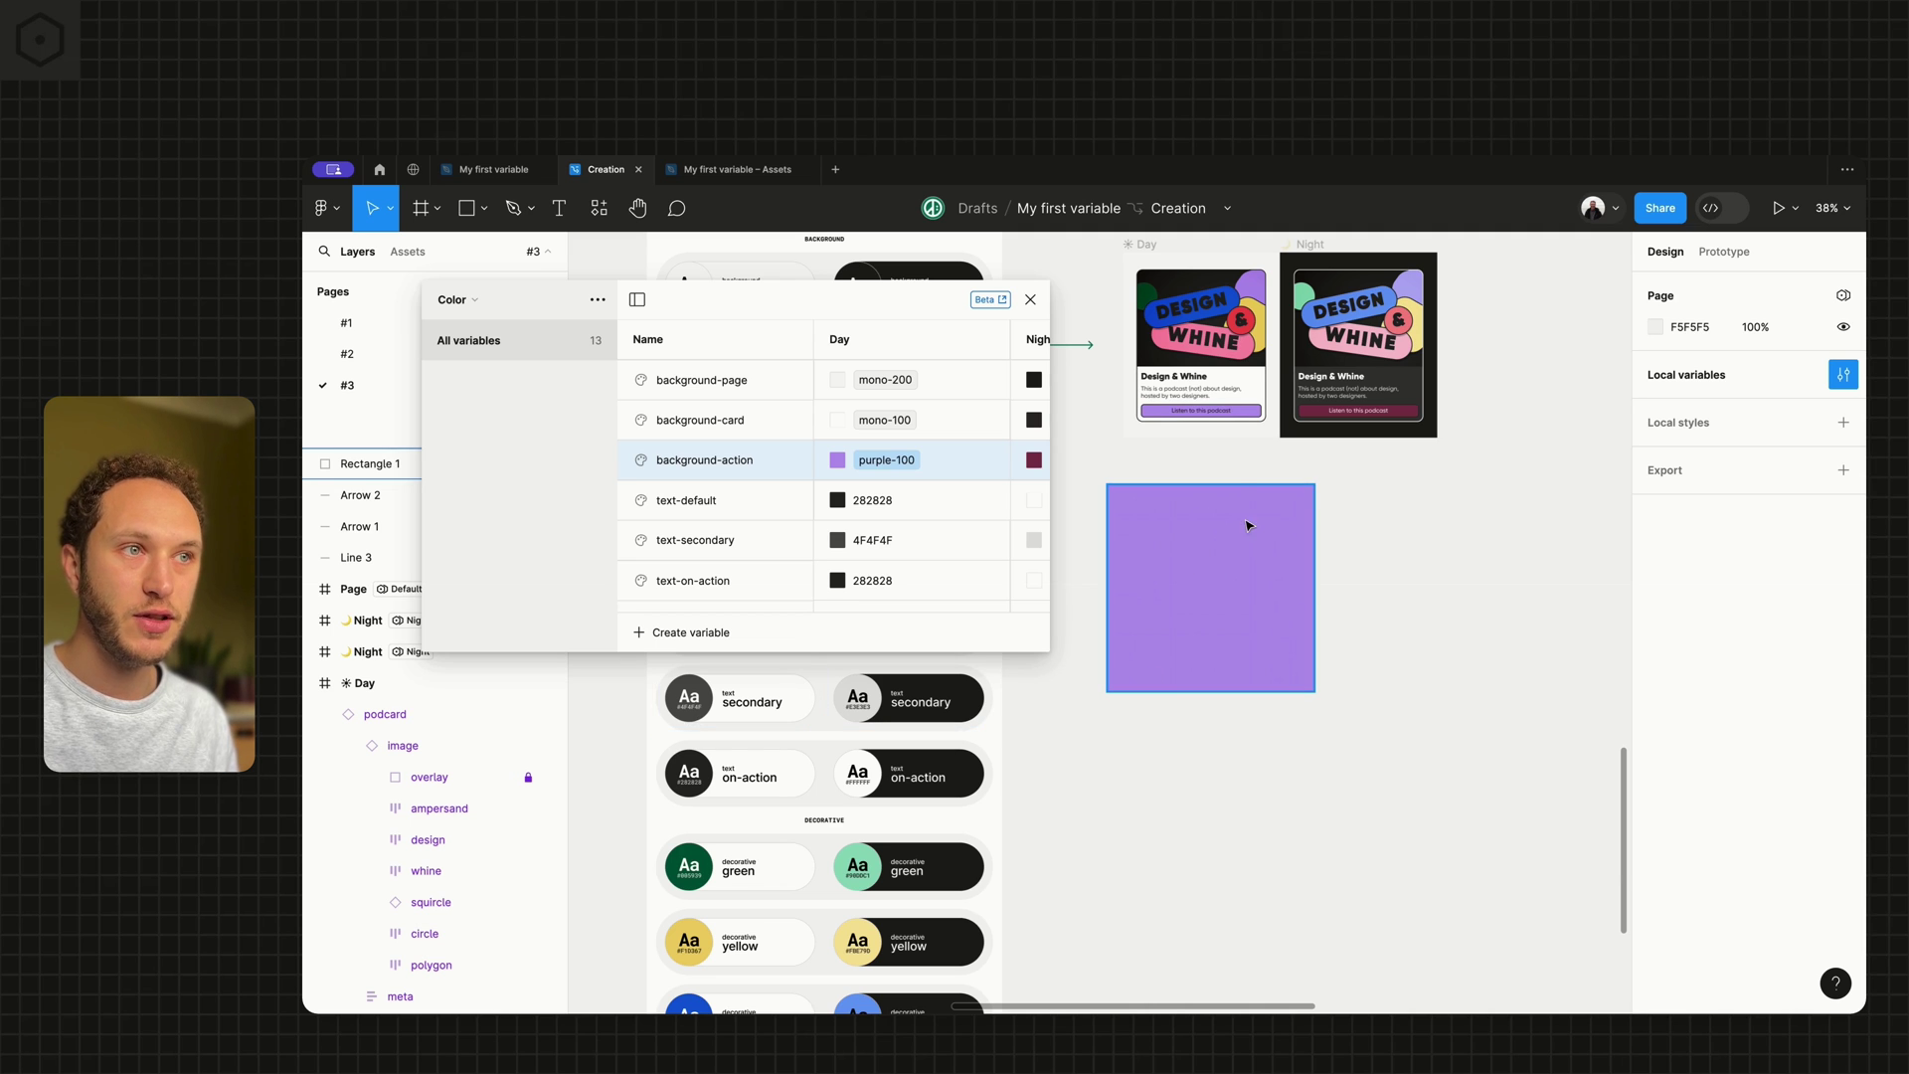
{"action": "scroll", "coordinate": [1216, 439], "scroll_direction": "up", "scroll_amount": 5}
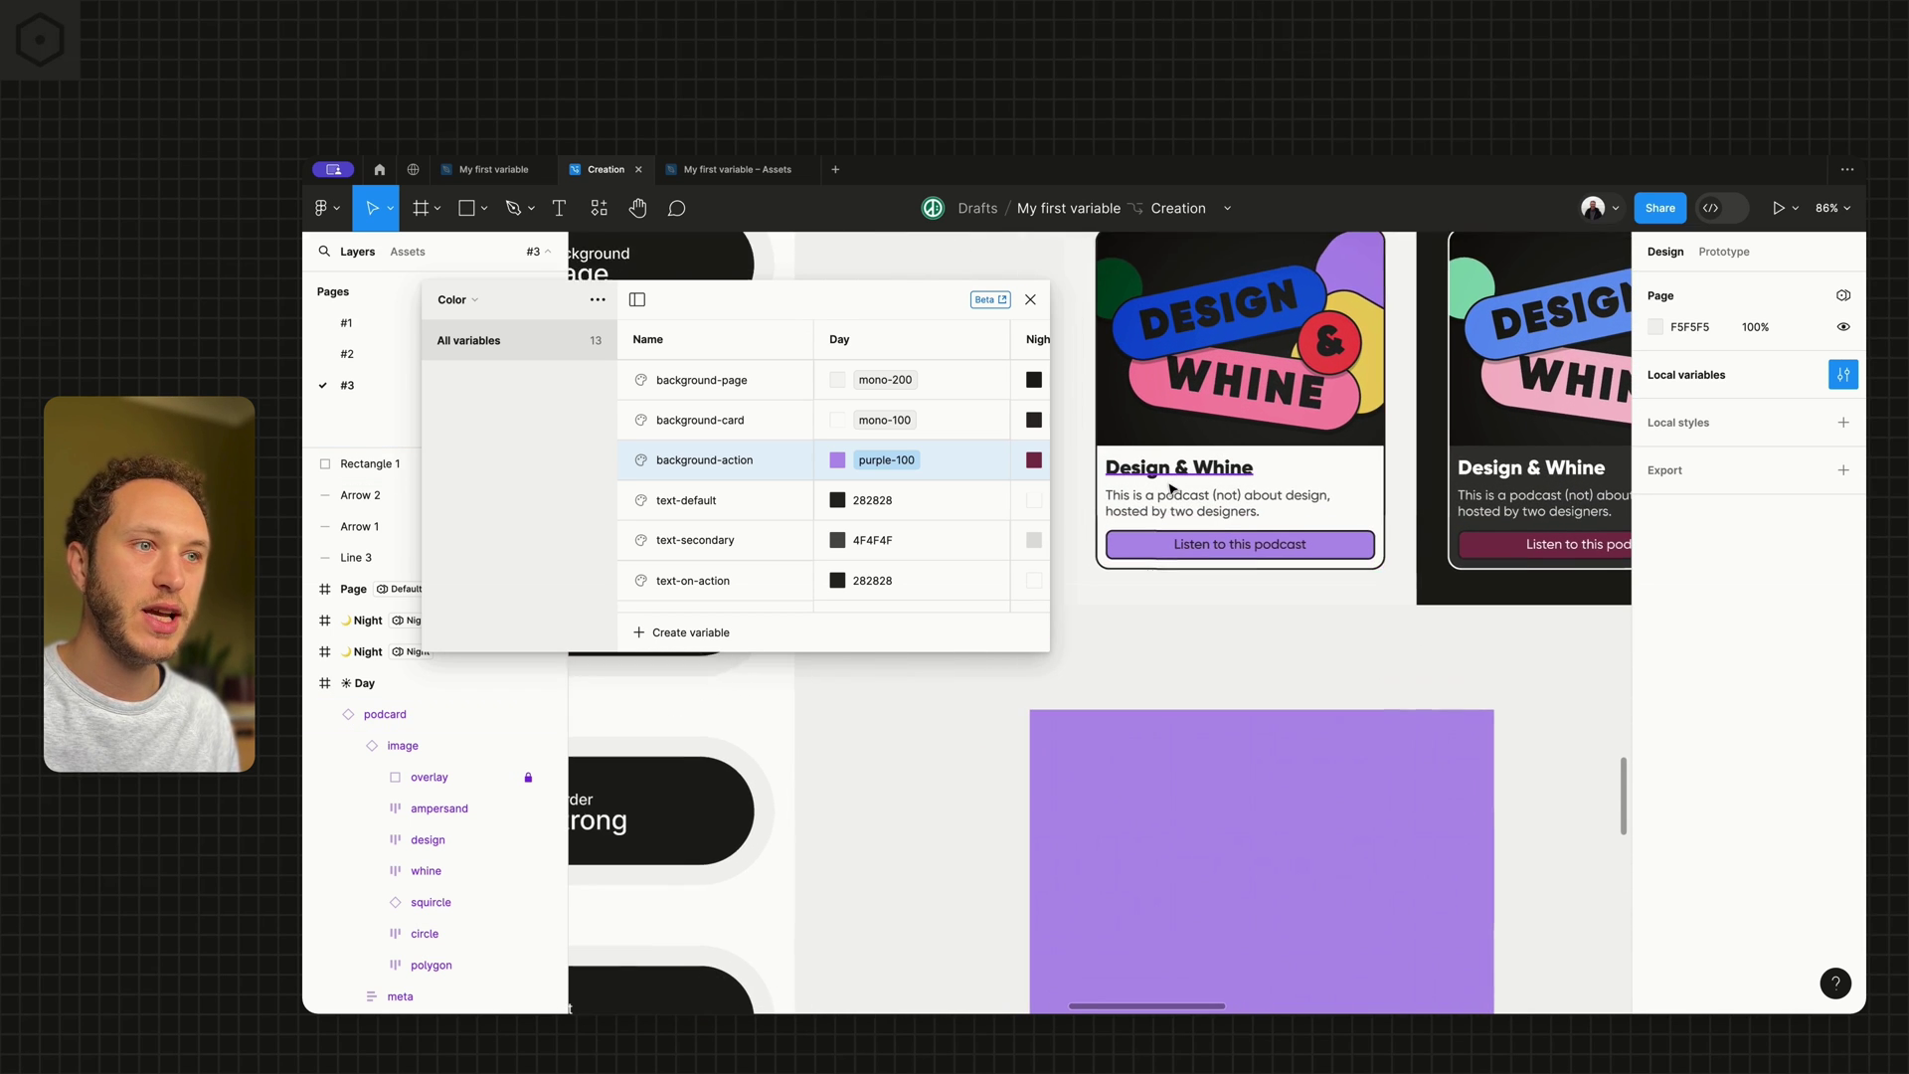
{"action": "scroll", "coordinate": [1171, 487], "scroll_direction": "down", "scroll_amount": 1}
{"action": "left_click", "coordinate": [880, 462]}
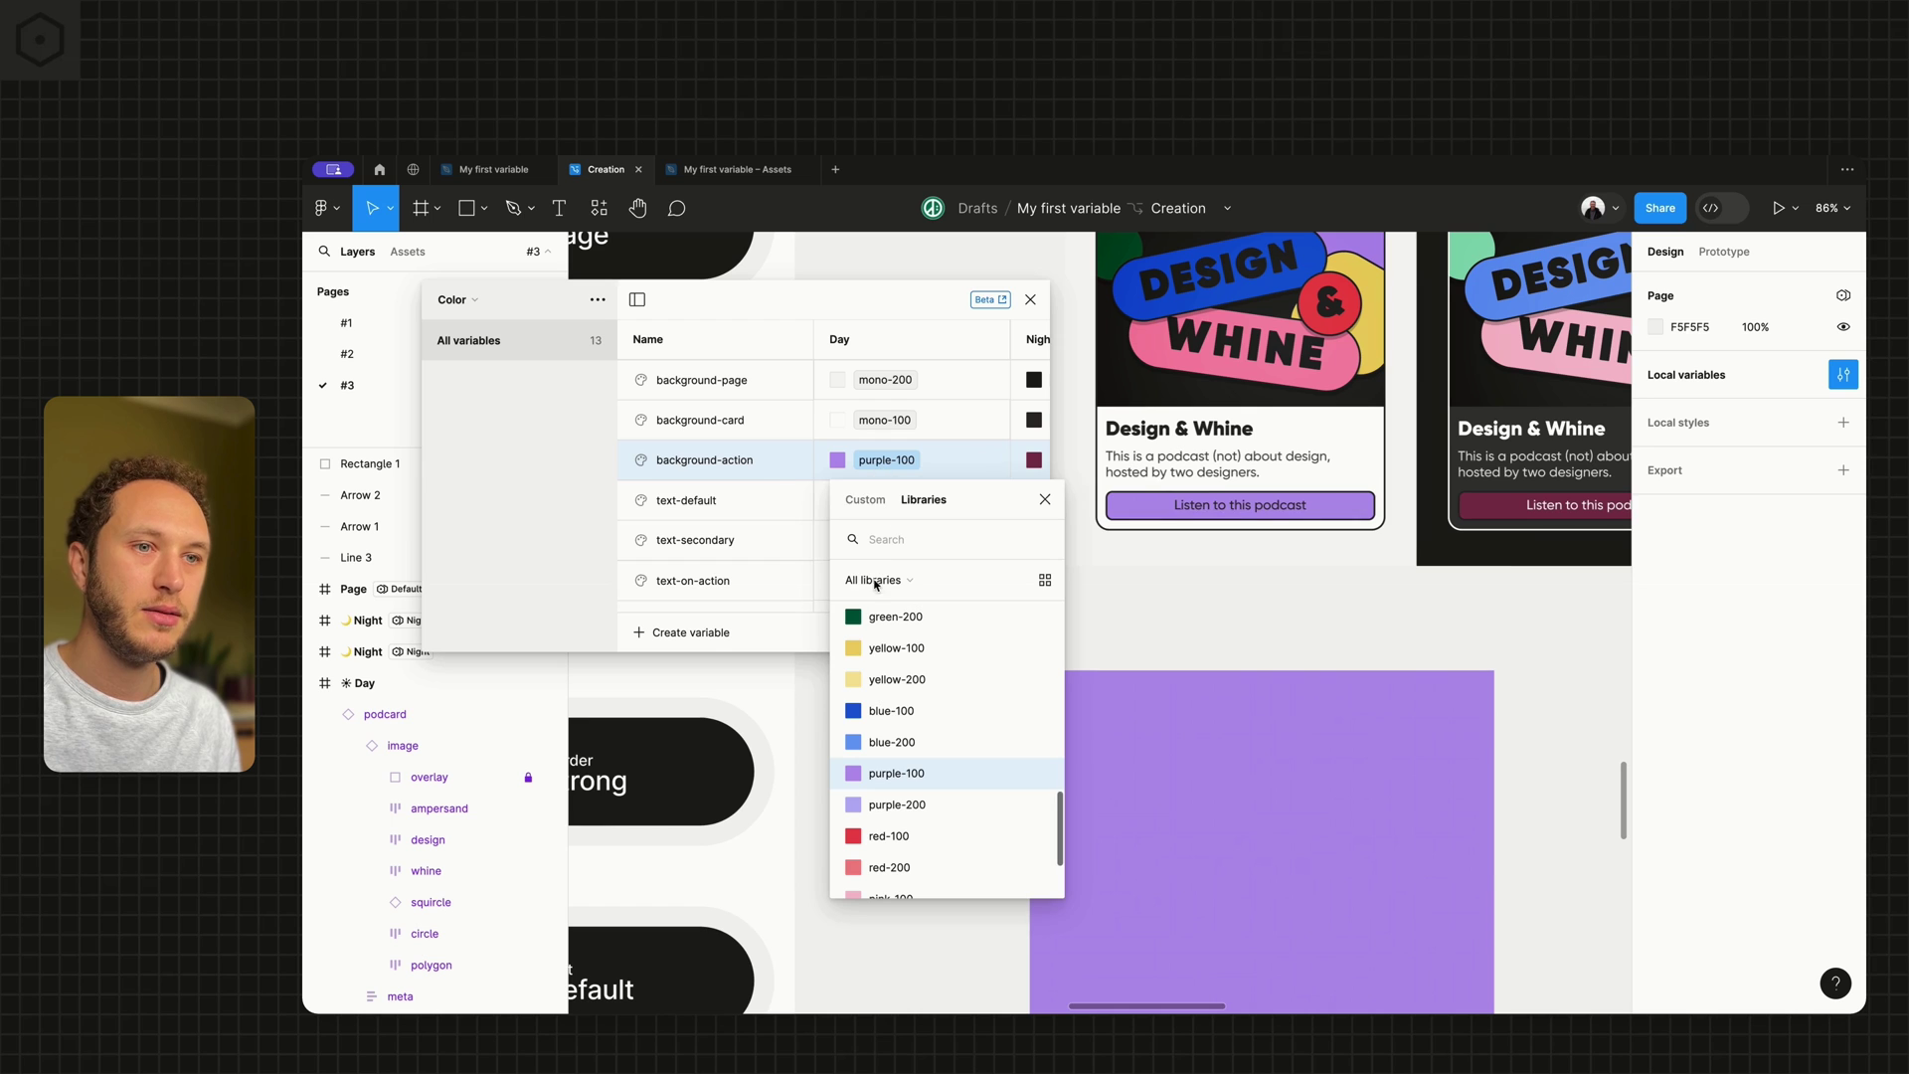
{"action": "left_click", "coordinate": [875, 616]}
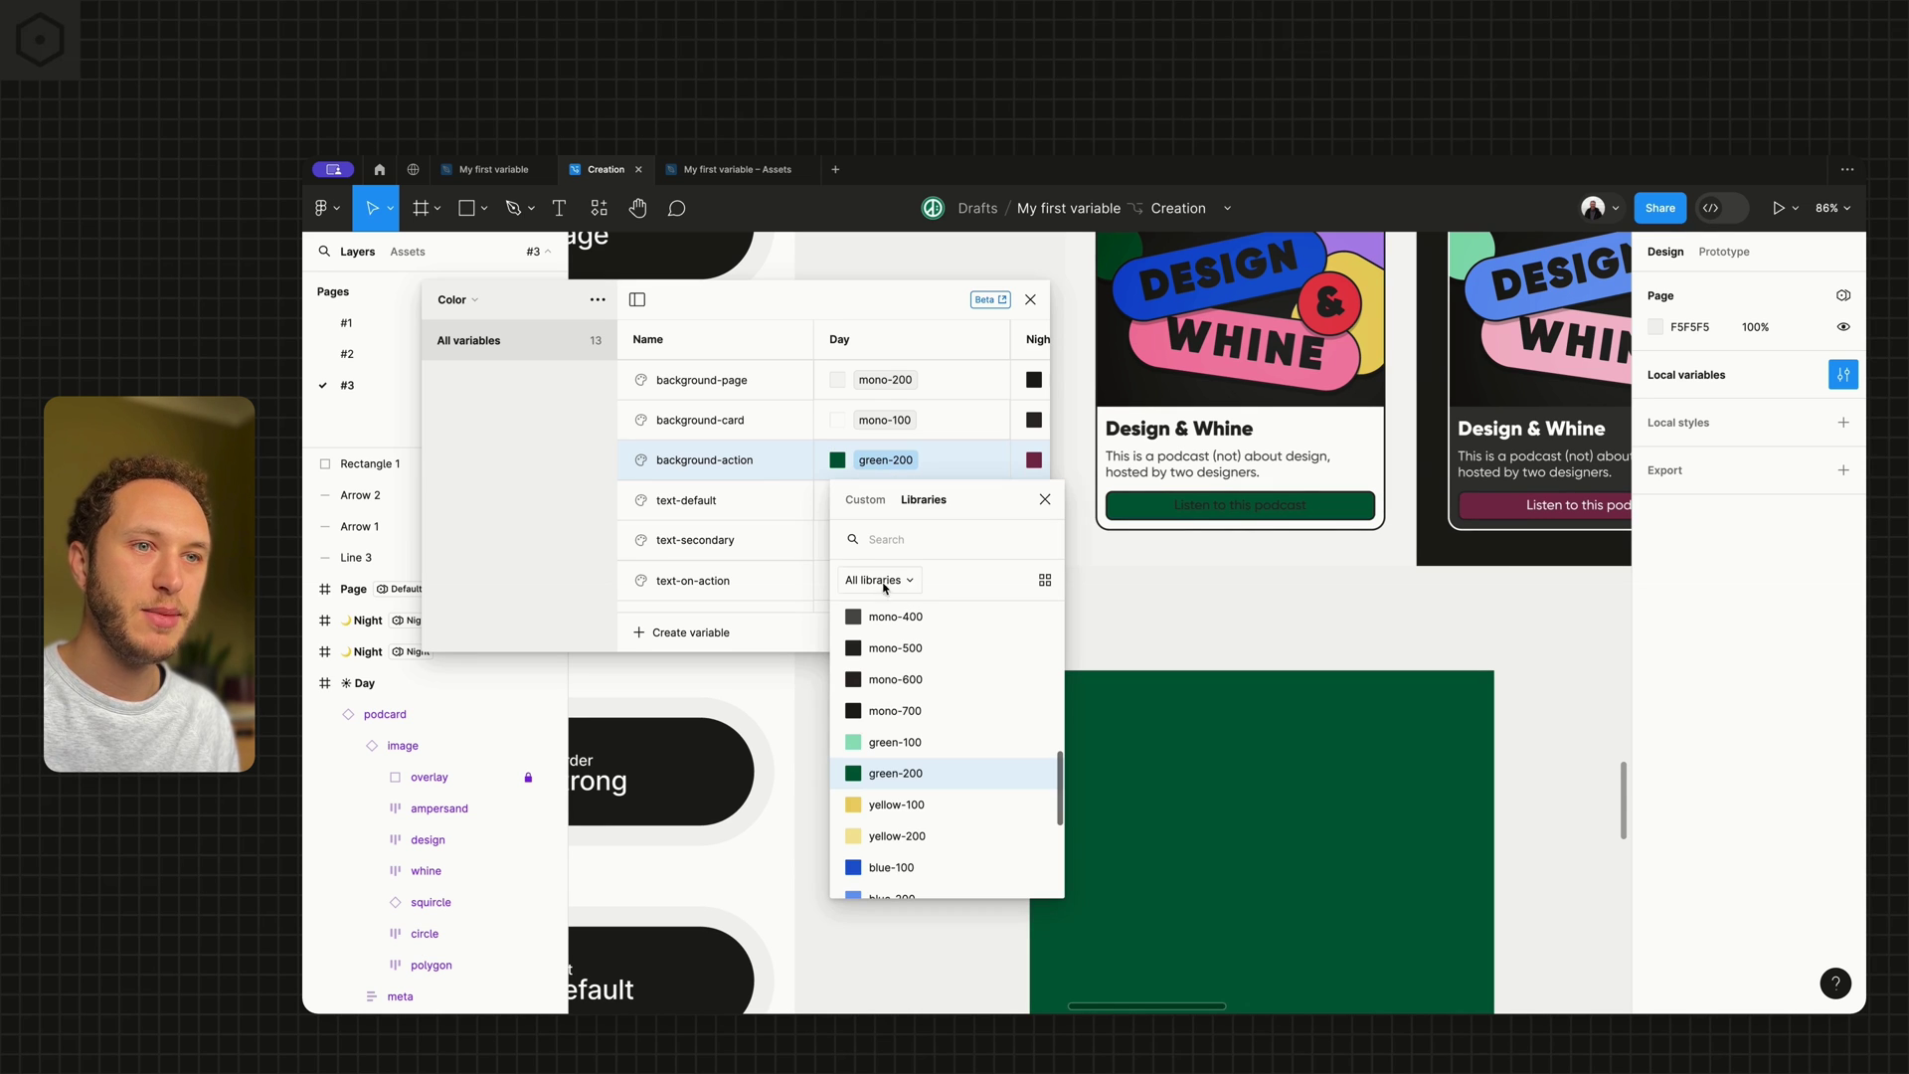
{"action": "left_click", "coordinate": [883, 807]}
{"action": "scroll", "coordinate": [1195, 551], "scroll_direction": "down", "scroll_amount": 4}
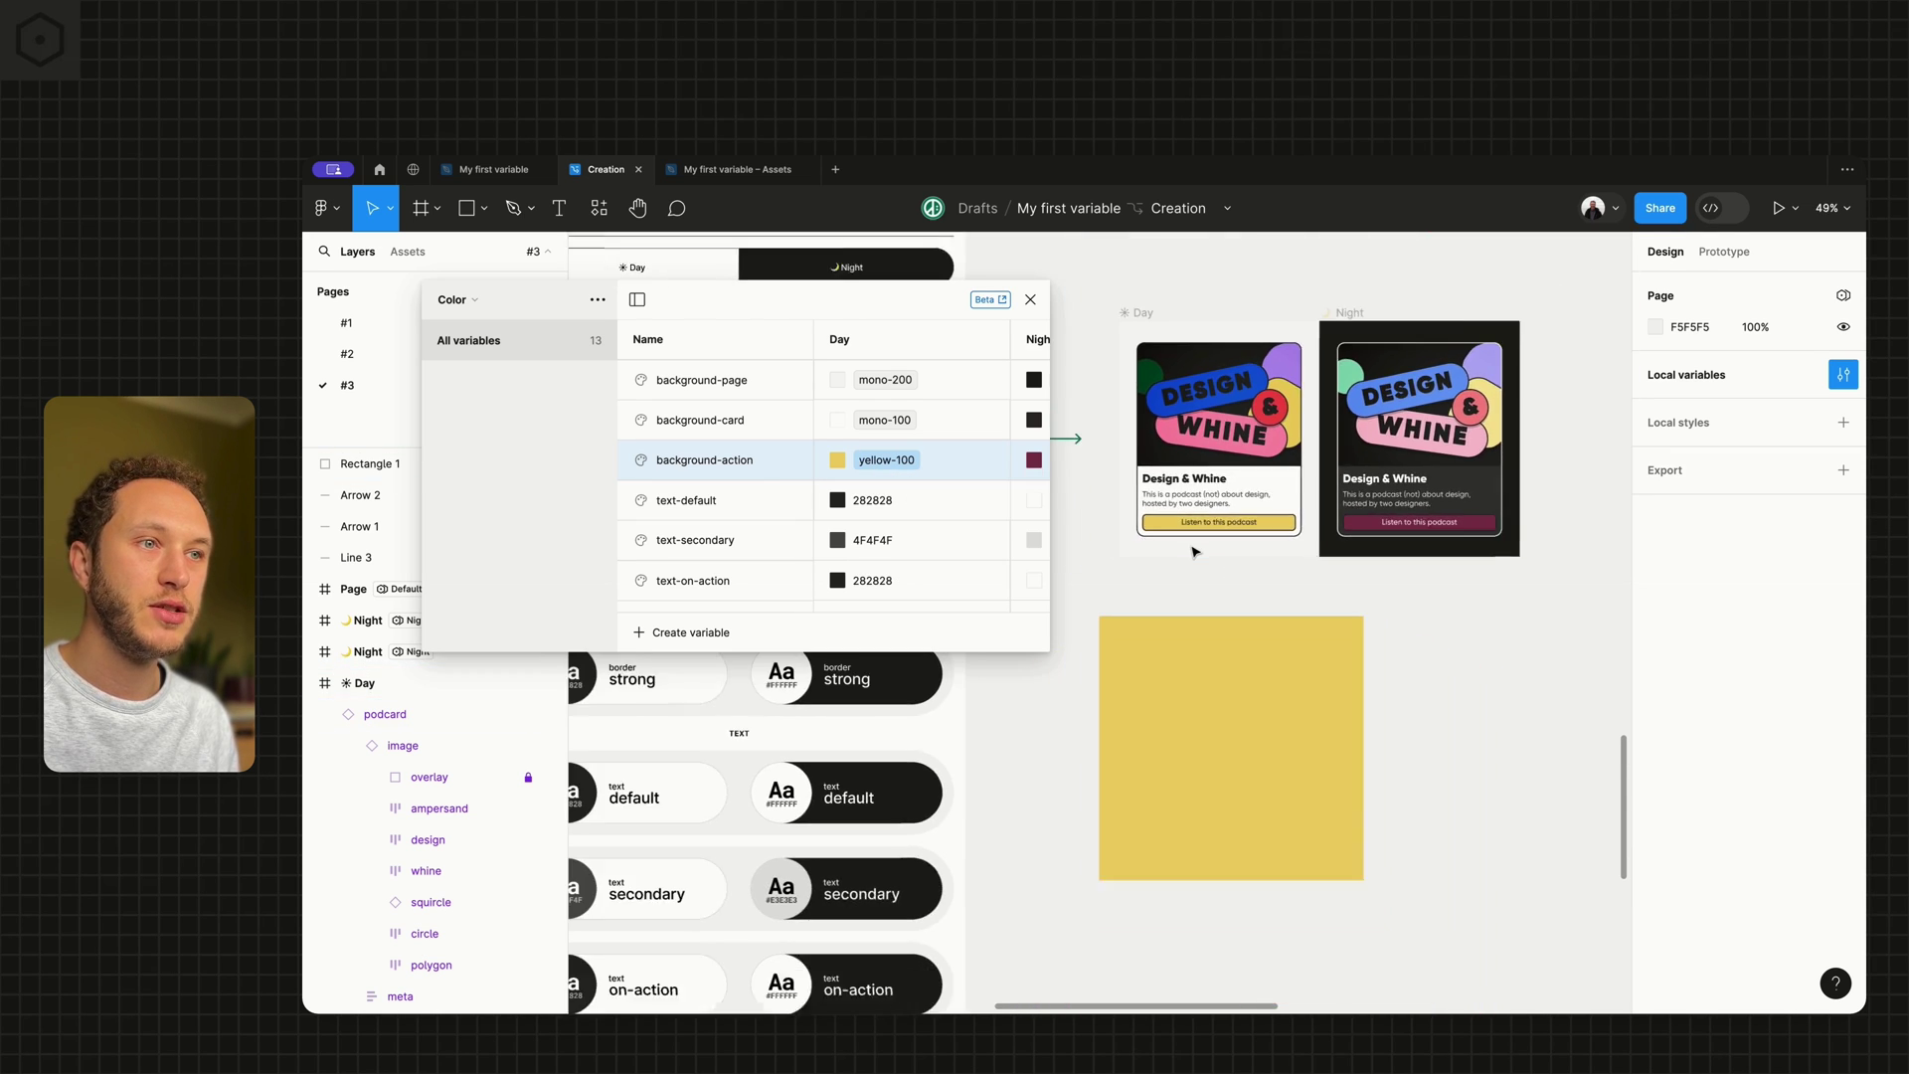
{"action": "scroll", "coordinate": [1154, 537], "scroll_direction": "down", "scroll_amount": 4}
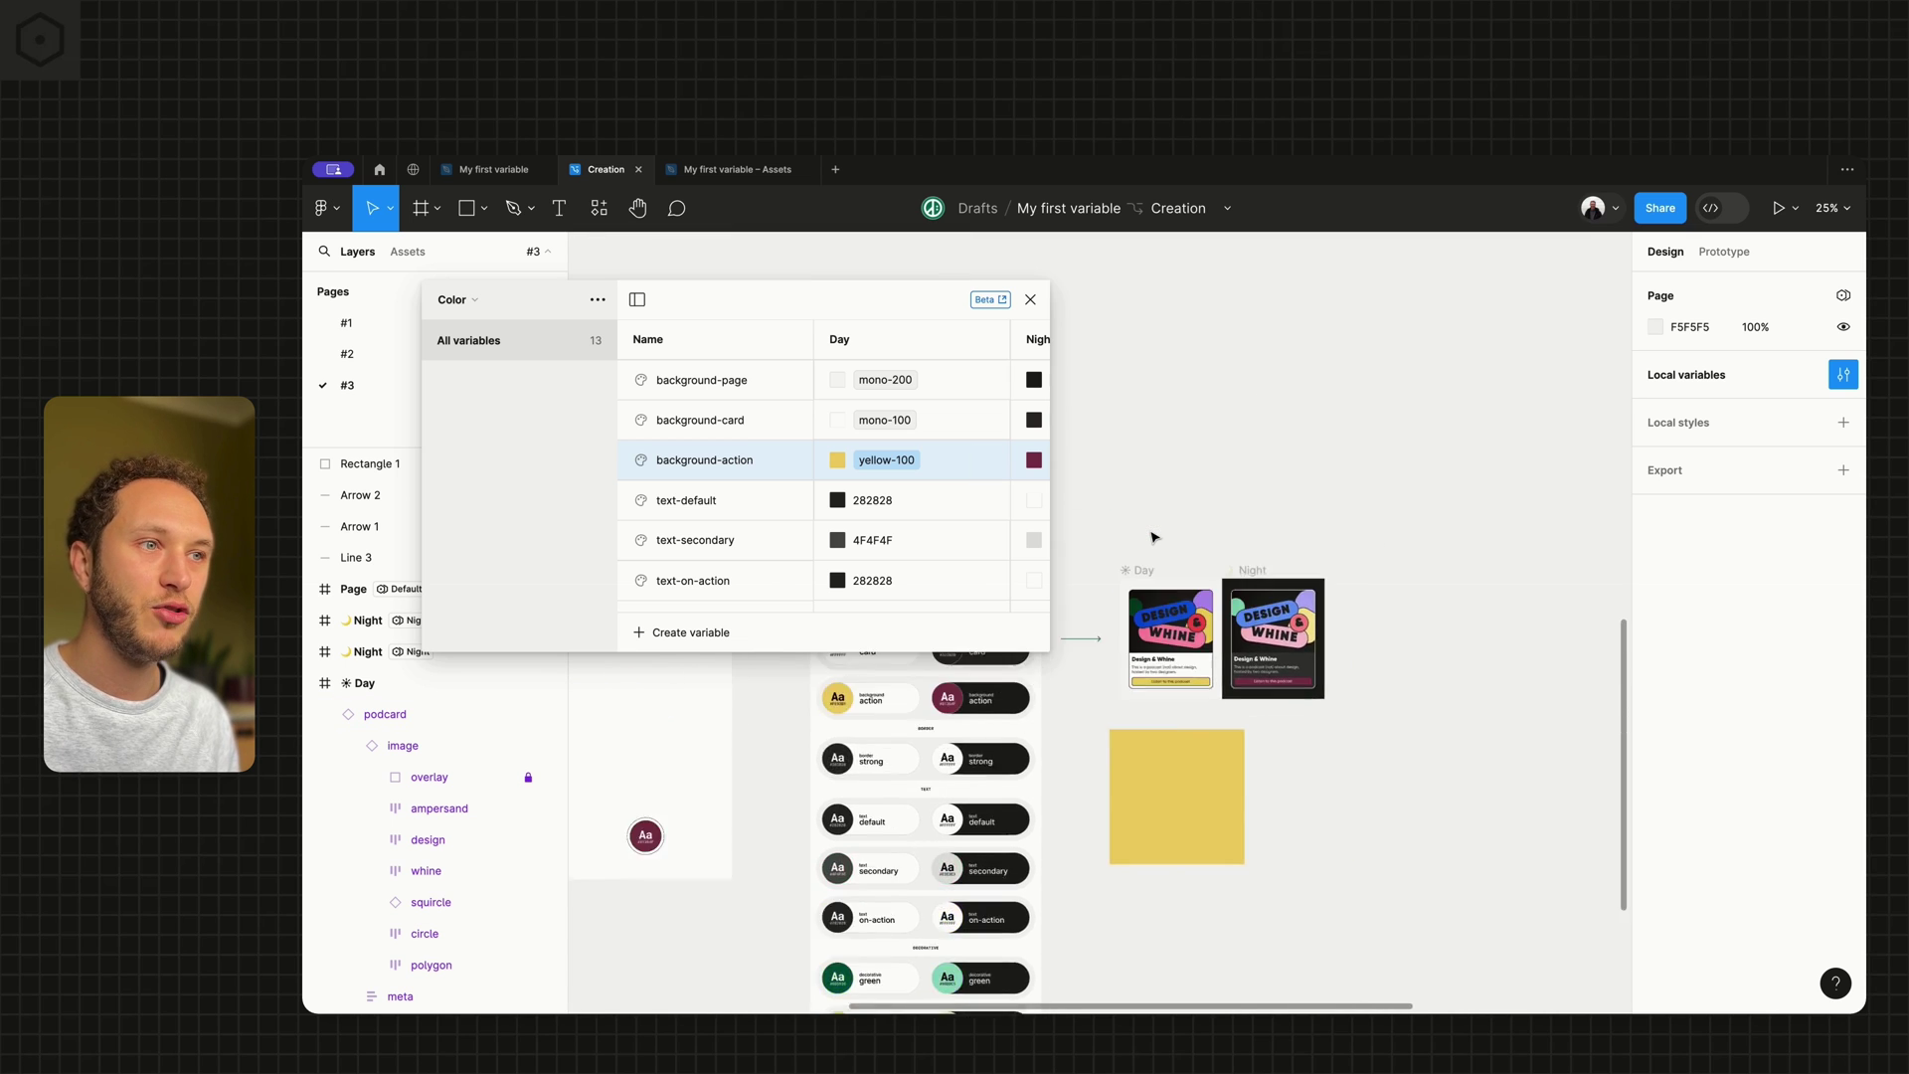
{"action": "scroll", "coordinate": [1153, 537], "scroll_direction": "up", "scroll_amount": 3}
{"action": "scroll", "coordinate": [1153, 537], "scroll_direction": "down", "scroll_amount": 3}
{"action": "scroll", "coordinate": [1119, 587], "scroll_direction": "up", "scroll_amount": 2}
{"action": "scroll", "coordinate": [1119, 586], "scroll_direction": "up", "scroll_amount": 3}
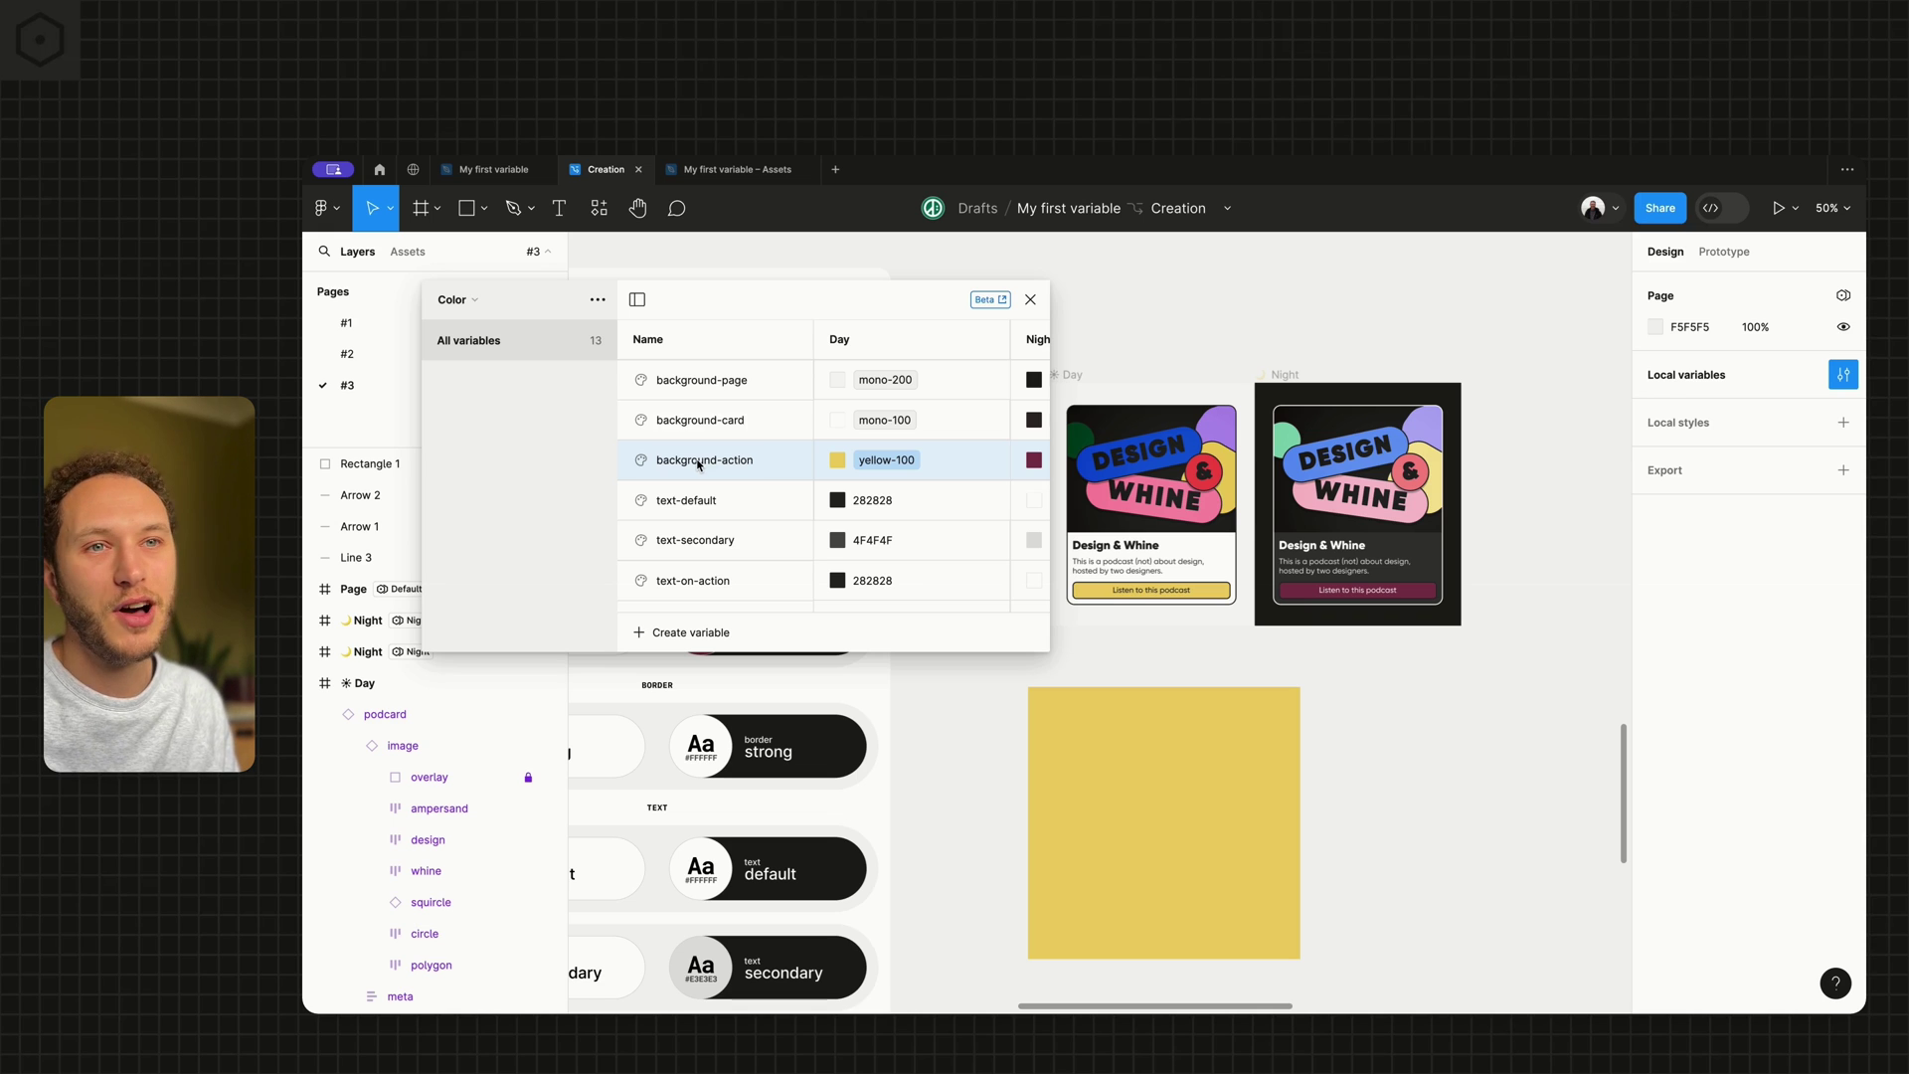
Re-alias background-action's Day value to green-100, then settle on pink-100.
{"action": "mouse_move", "coordinate": [1146, 744]}
{"action": "left_mouse_down"}
{"action": "mouse_move", "coordinate": [1150, 763]}
{"action": "mouse_move", "coordinate": [1044, 789]}
{"action": "mouse_move", "coordinate": [1154, 768]}
{"action": "left_mouse_up"}
{"action": "left_click", "coordinate": [867, 461]}
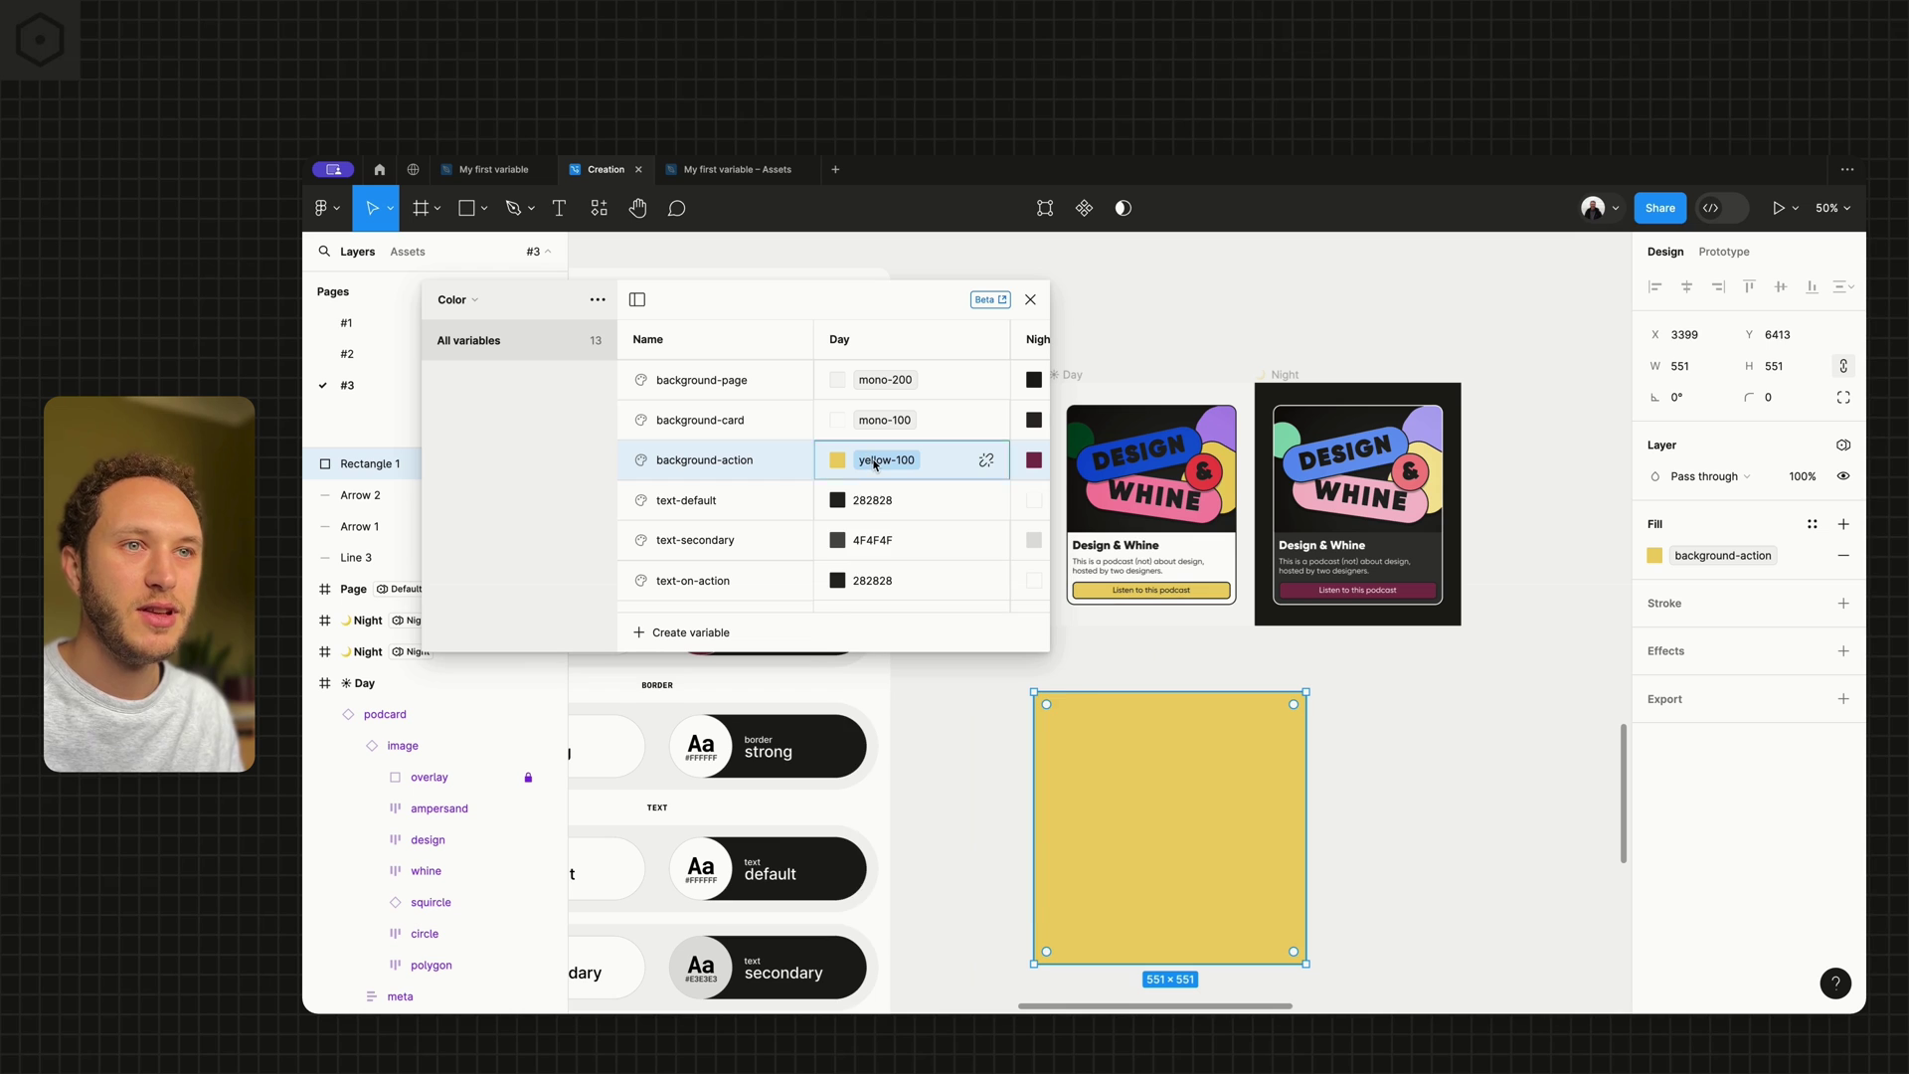
{"action": "left_click", "coordinate": [907, 712]}
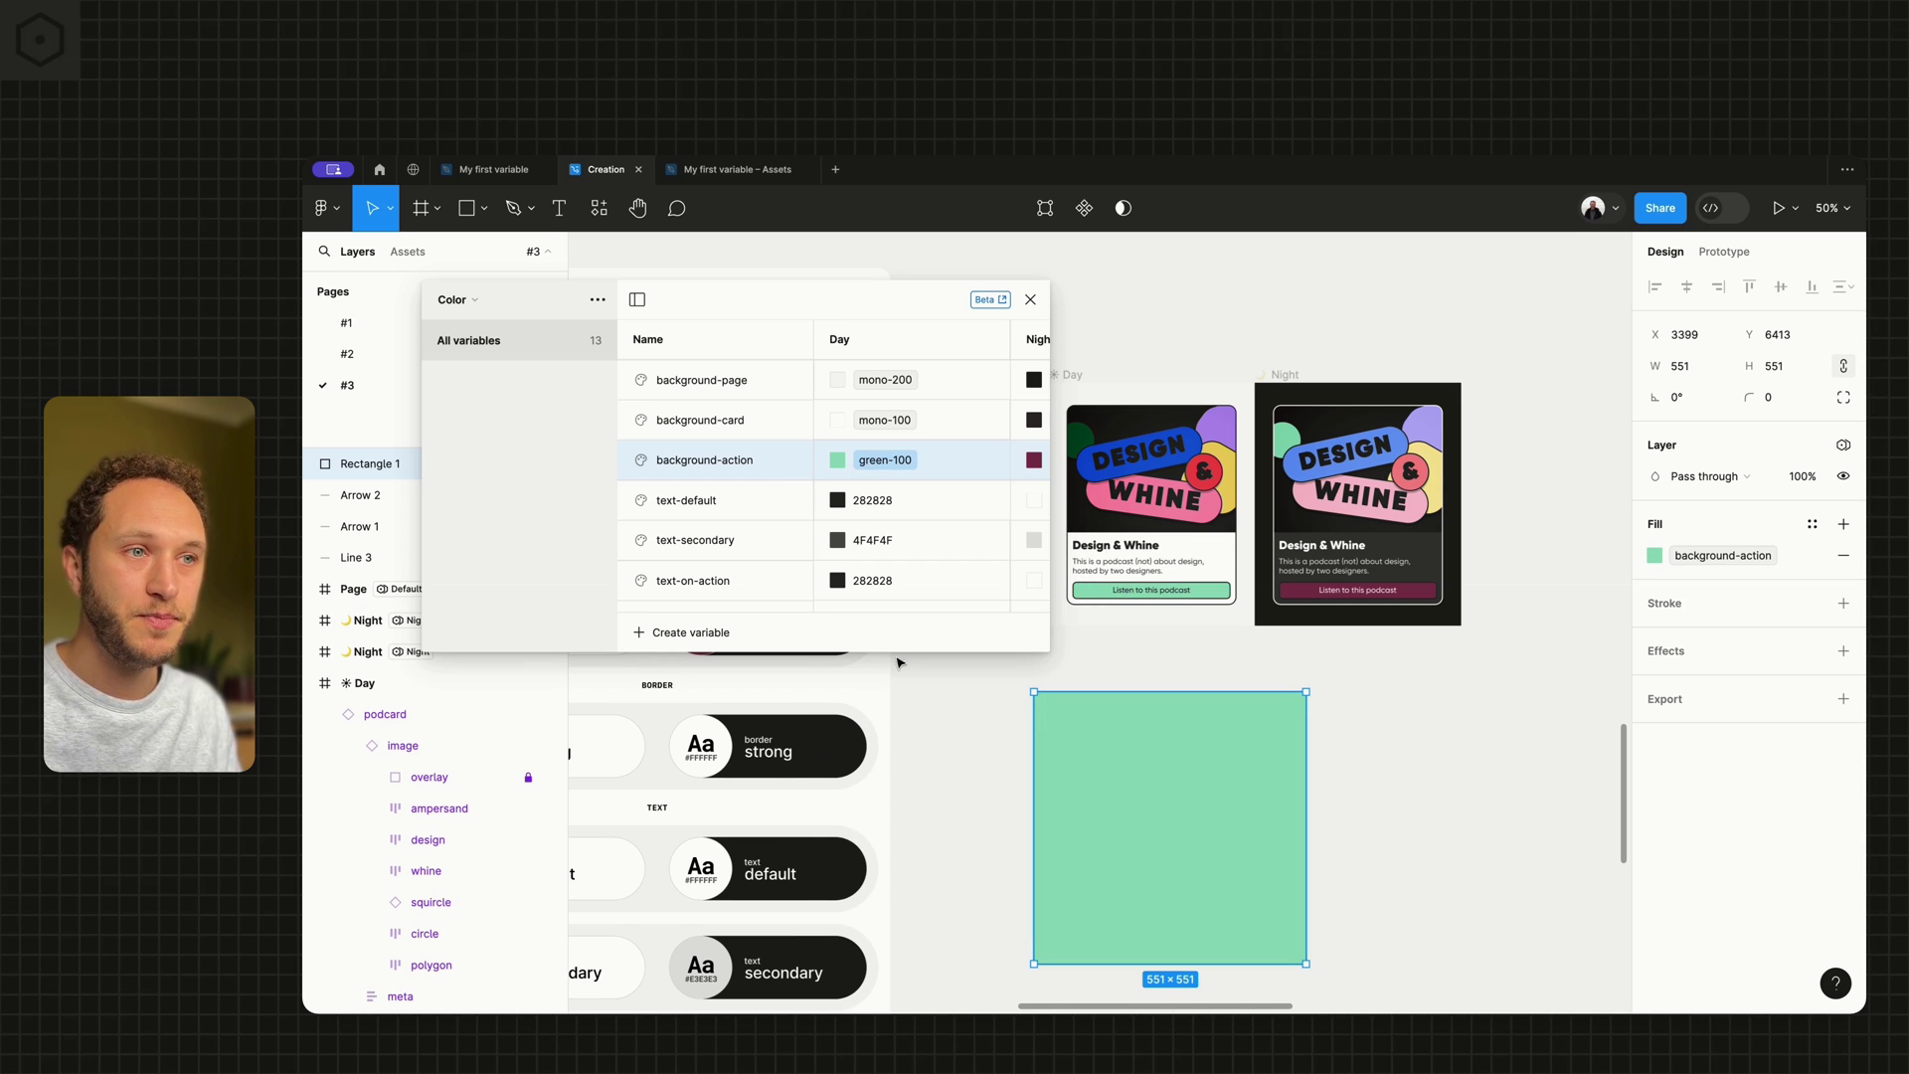
{"action": "left_click", "coordinate": [867, 462]}
{"action": "scroll", "coordinate": [886, 821], "scroll_direction": "down", "scroll_amount": 6}
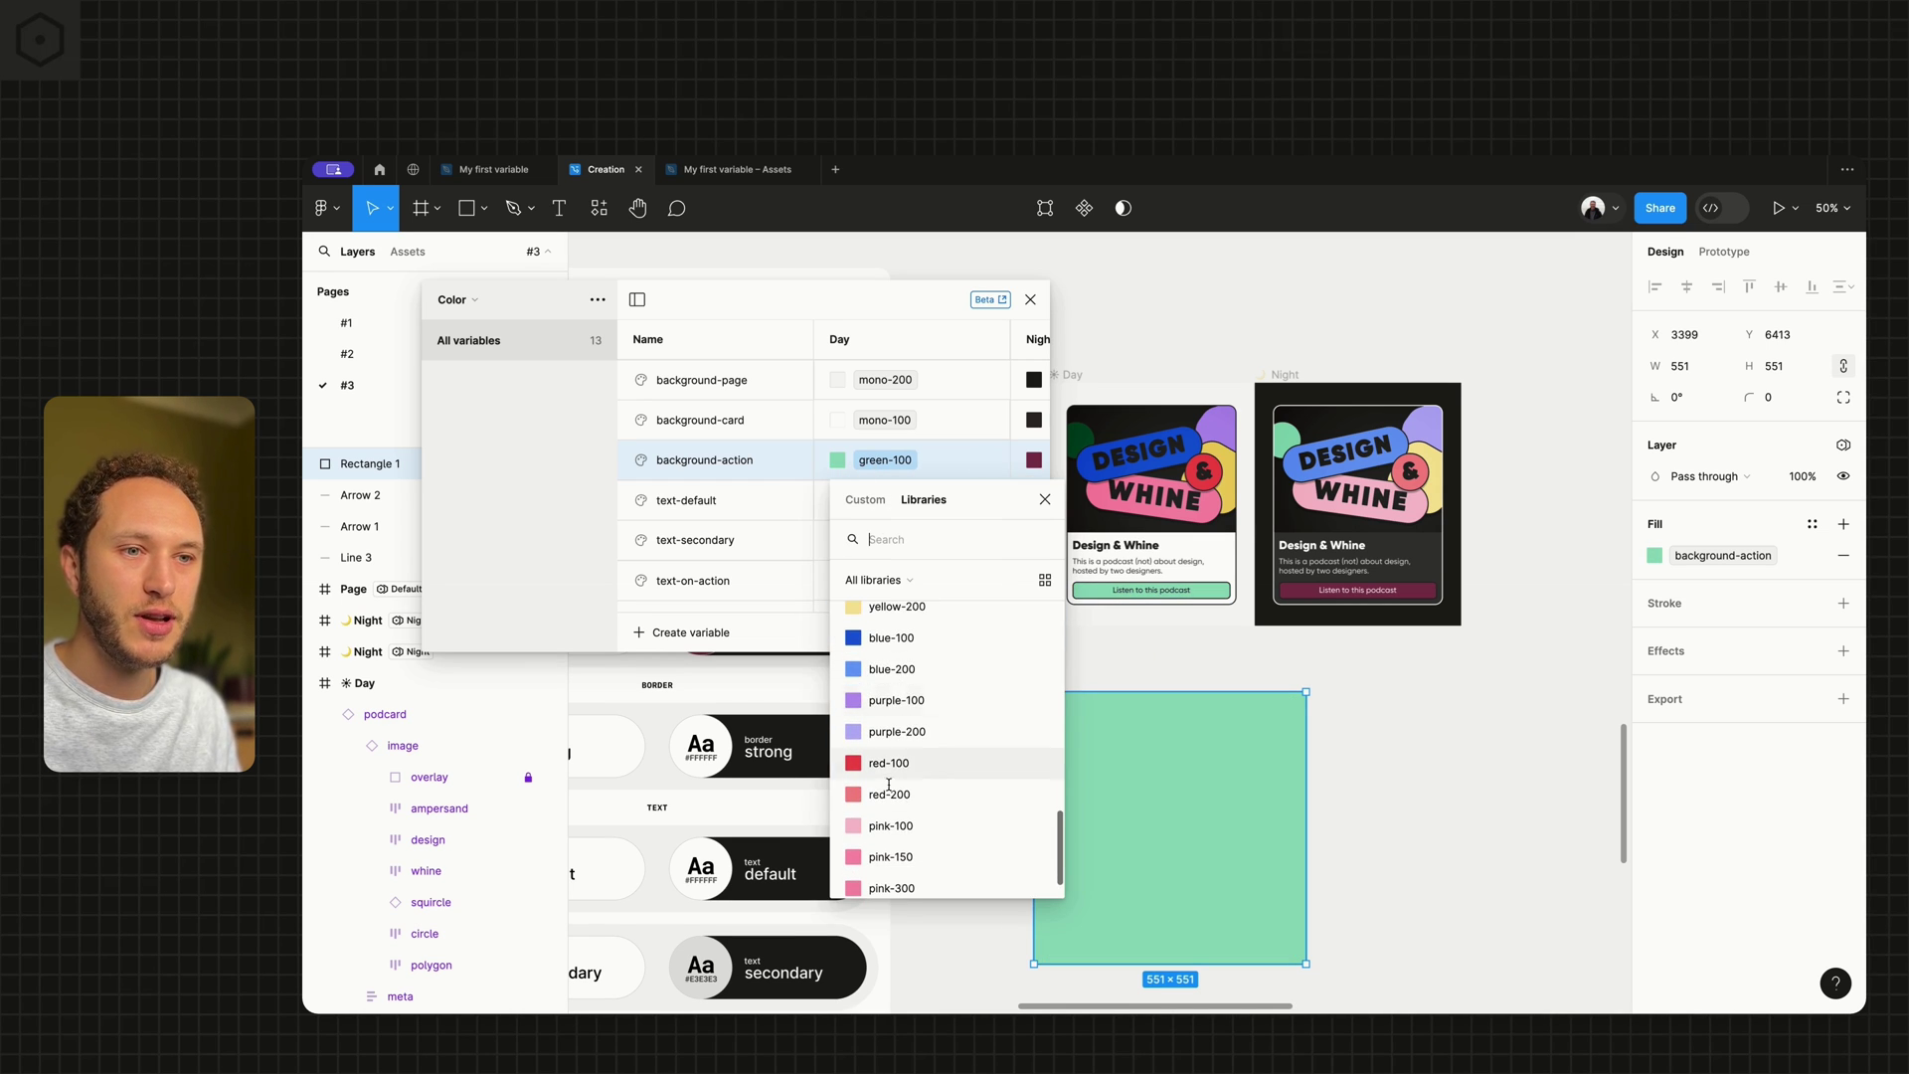
{"action": "left_click", "coordinate": [886, 825]}
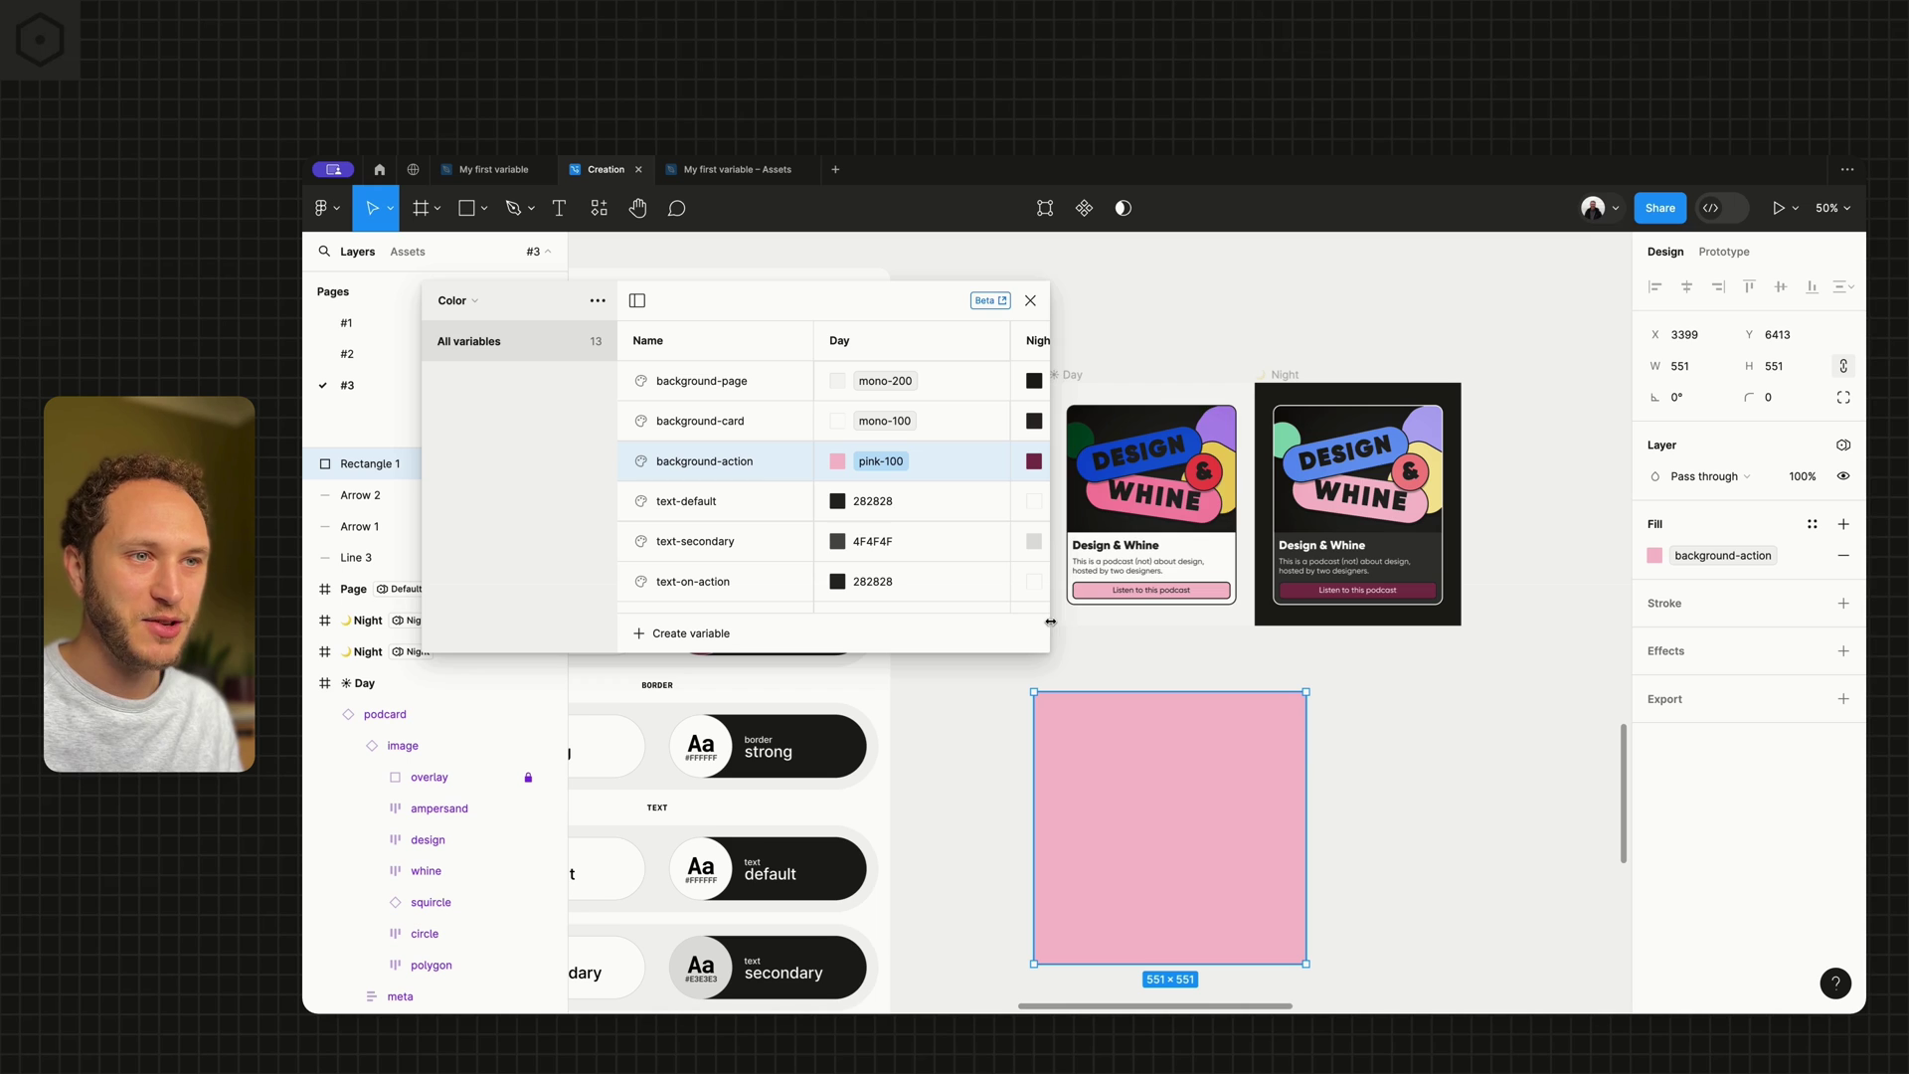
{"action": "left_click_drag", "start_coordinate": [1050, 622], "coordinate": [1378, 621]}
{"action": "scroll", "coordinate": [963, 467], "scroll_direction": "down", "scroll_amount": 2}
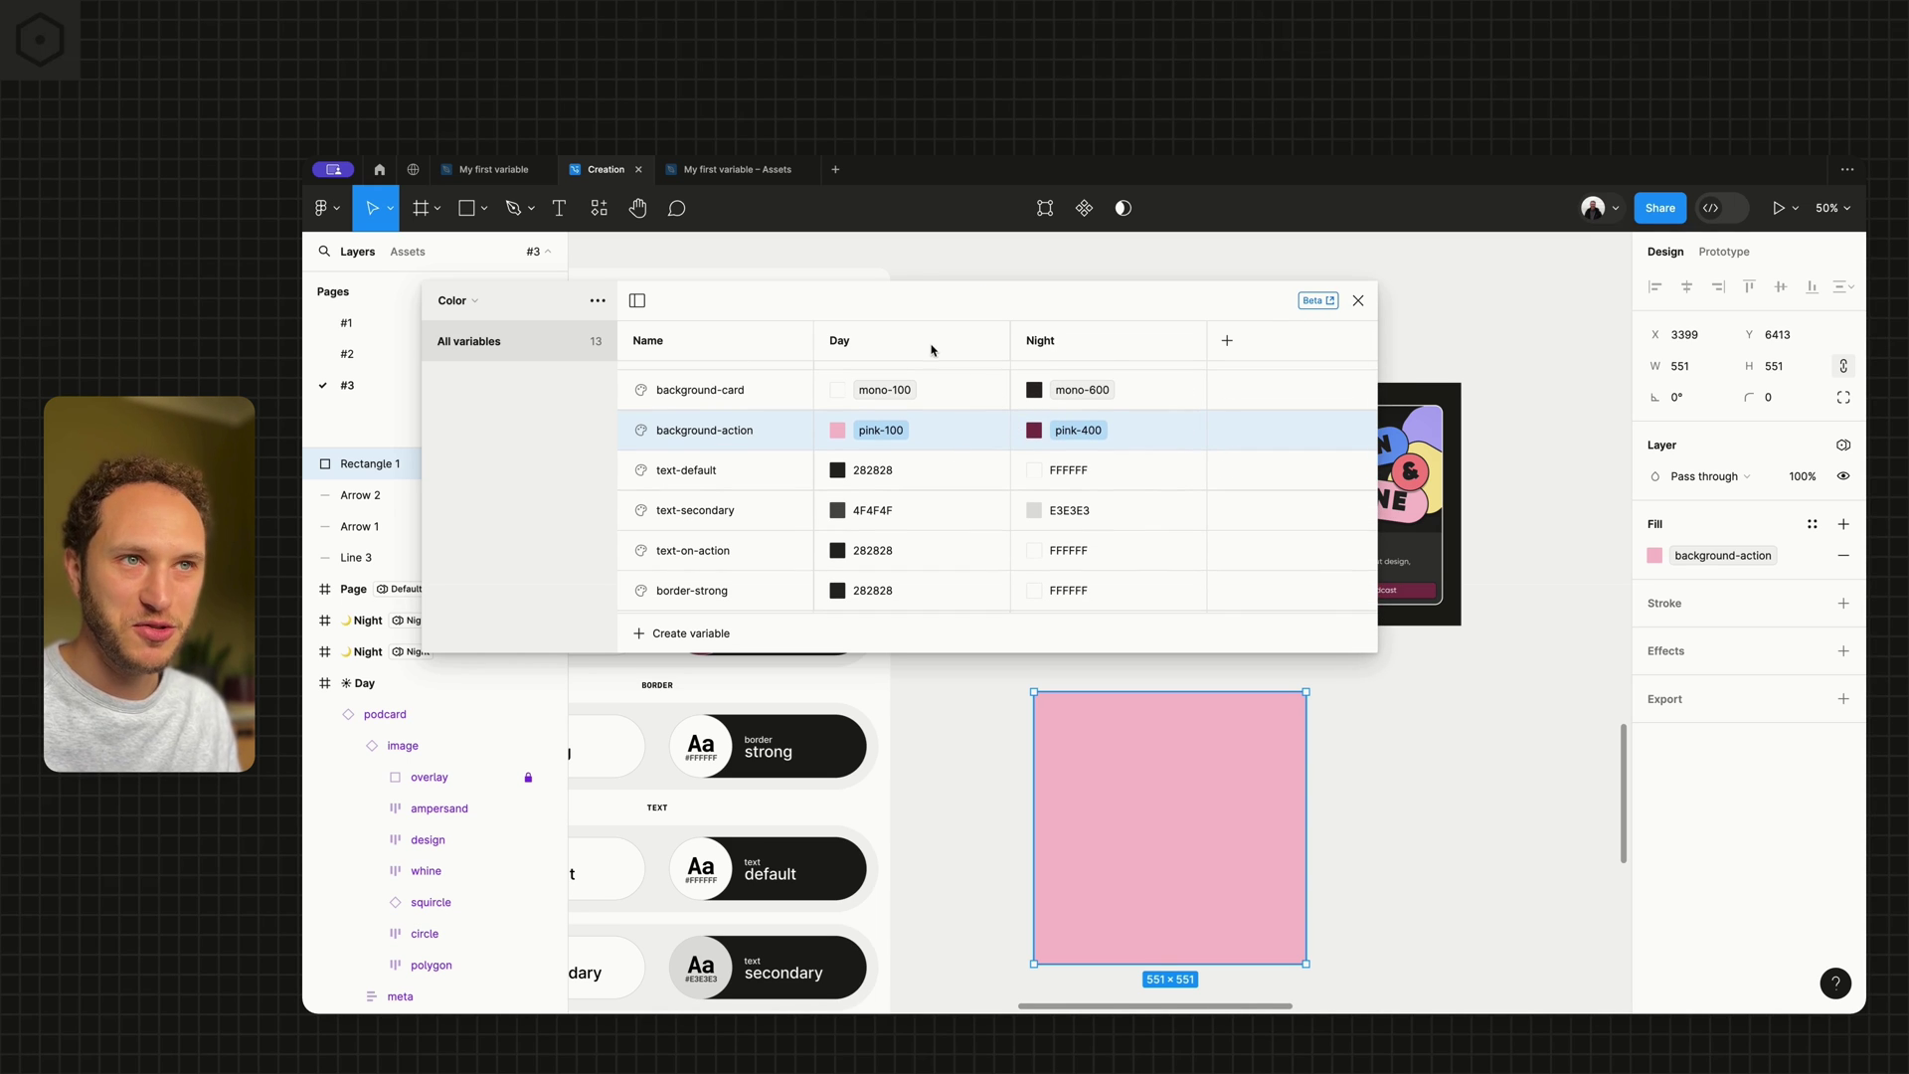